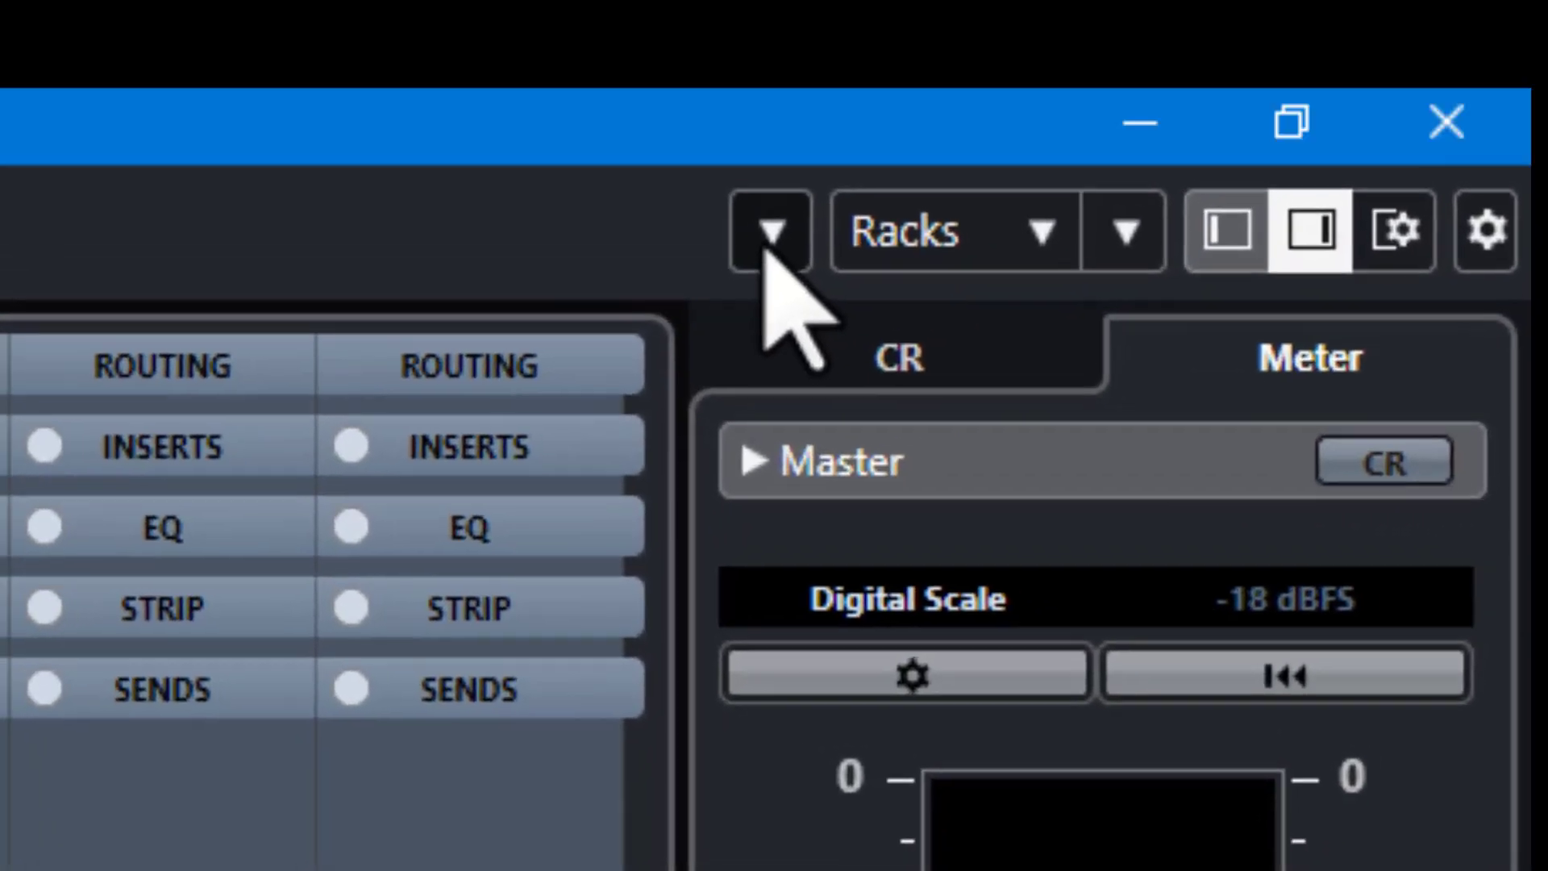
Reset all MixConsole channels to their default settings
left_click(919, 194)
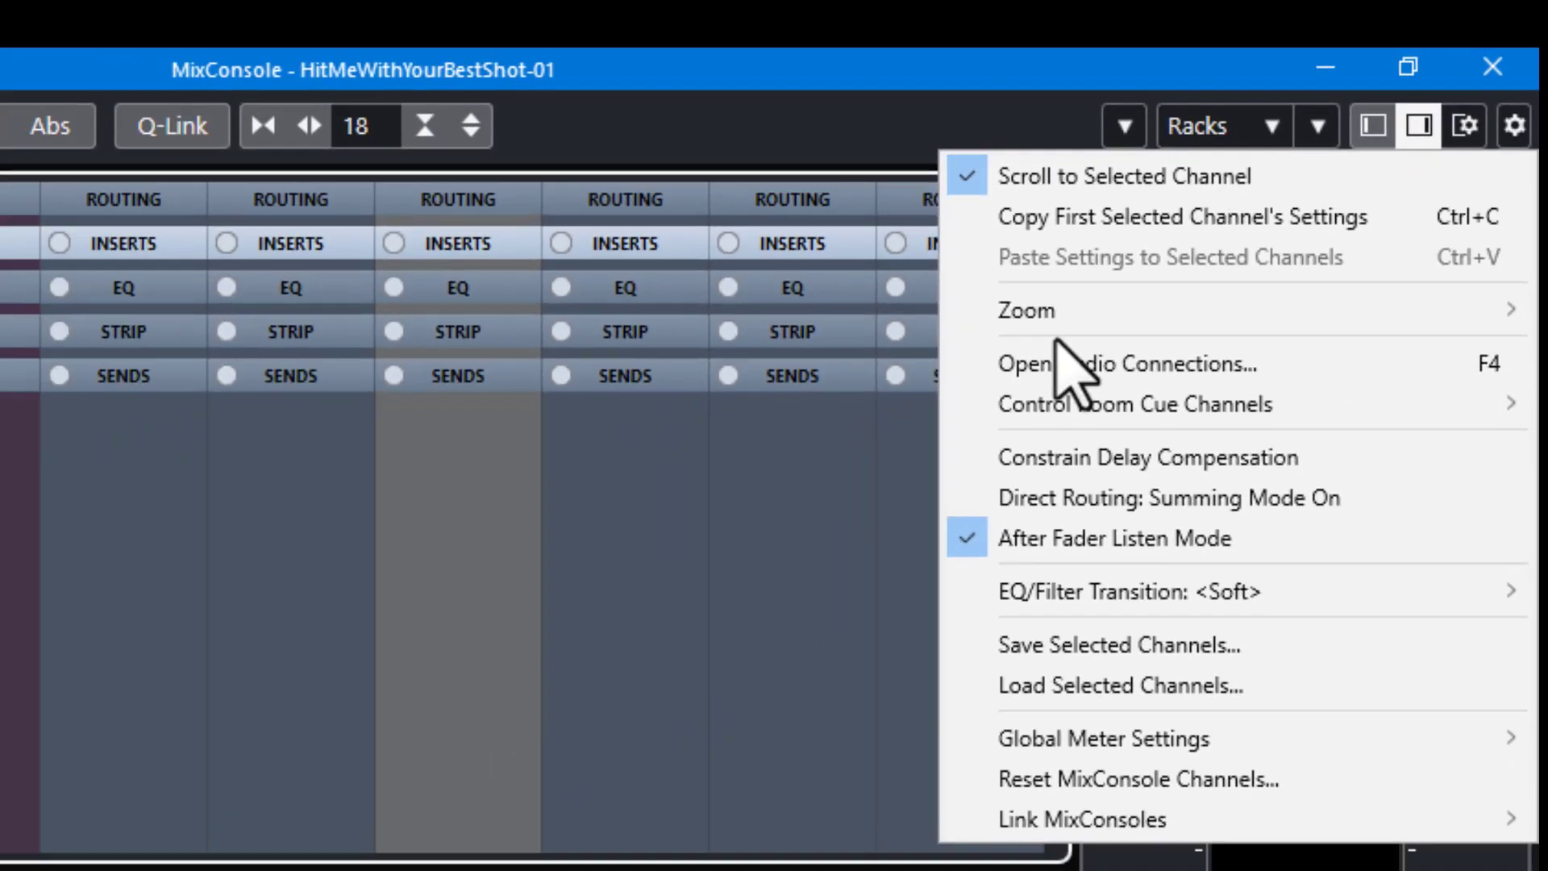
left_click(1123, 780)
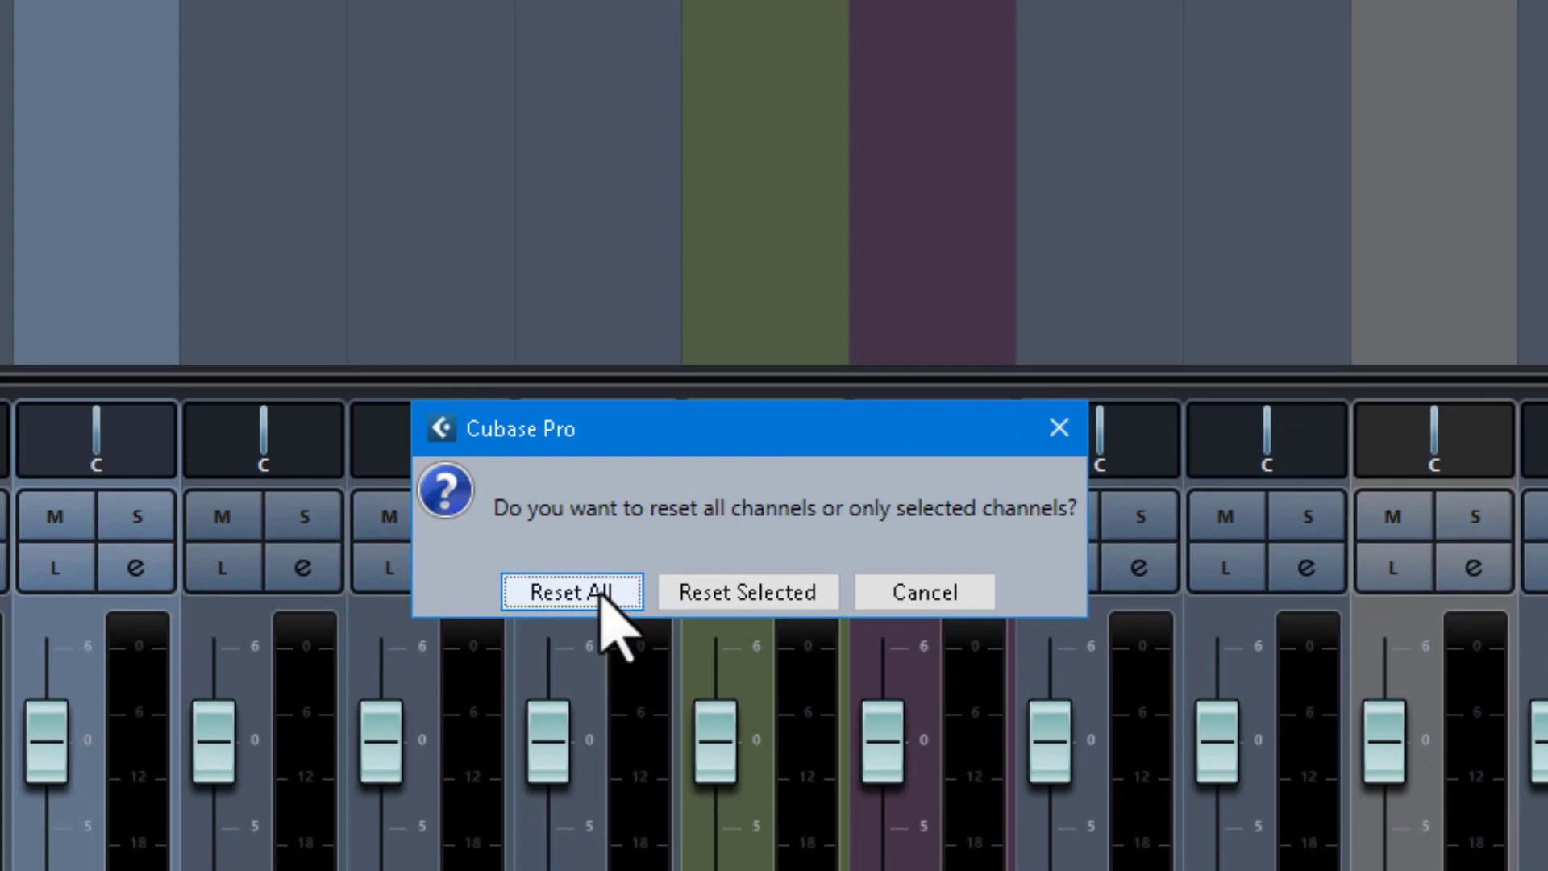
left_click(605, 589)
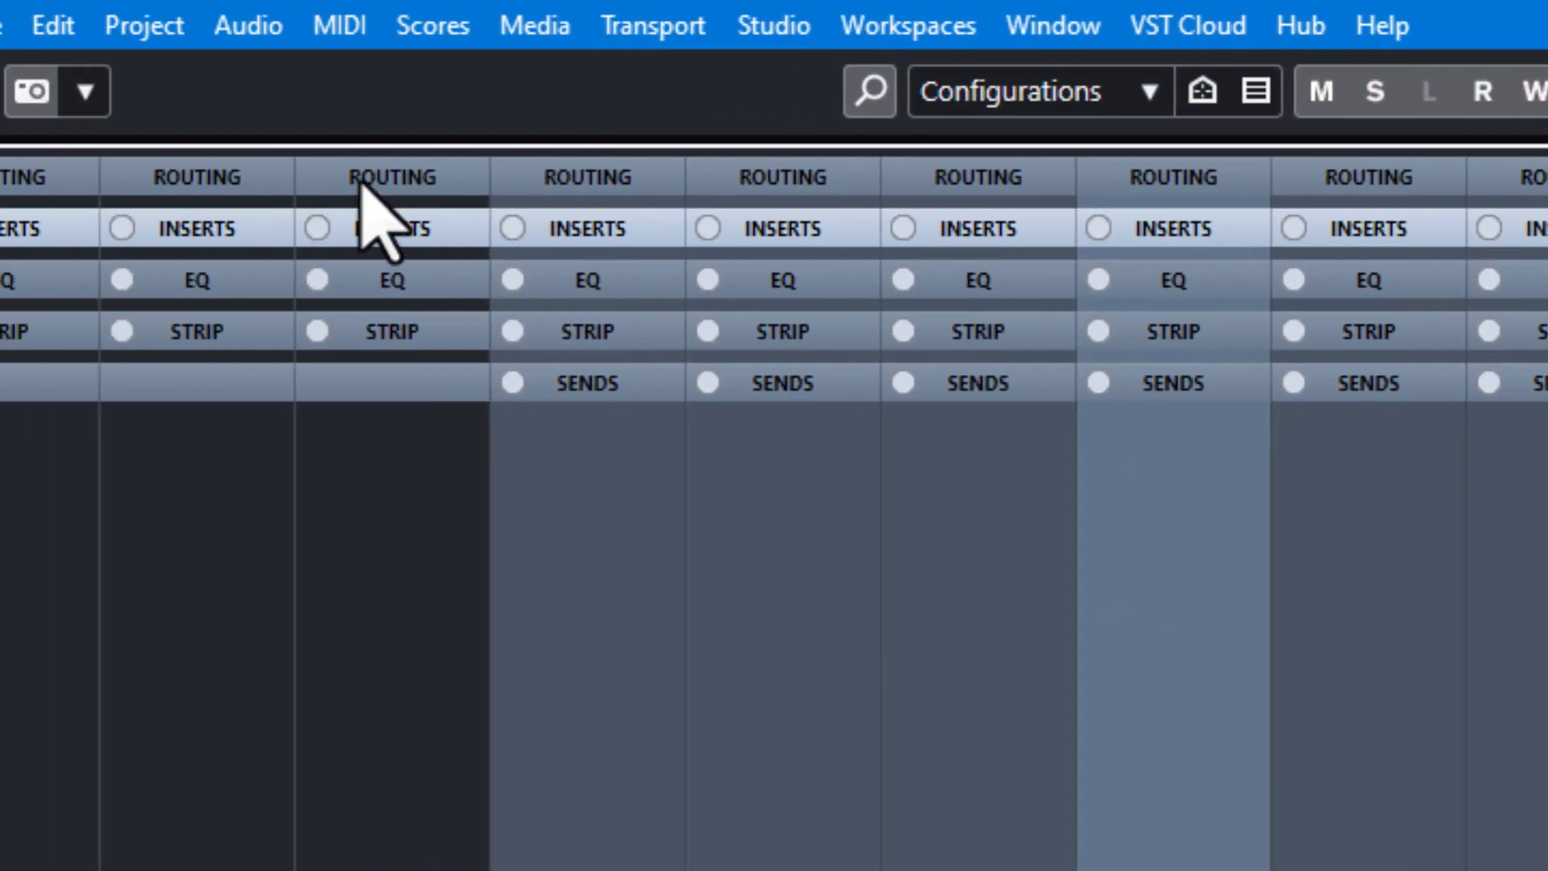
Expand the Routing, Inserts and EQ racks in turn to inspect the channels' settings, and leave them collapsed
left_click(36, 181)
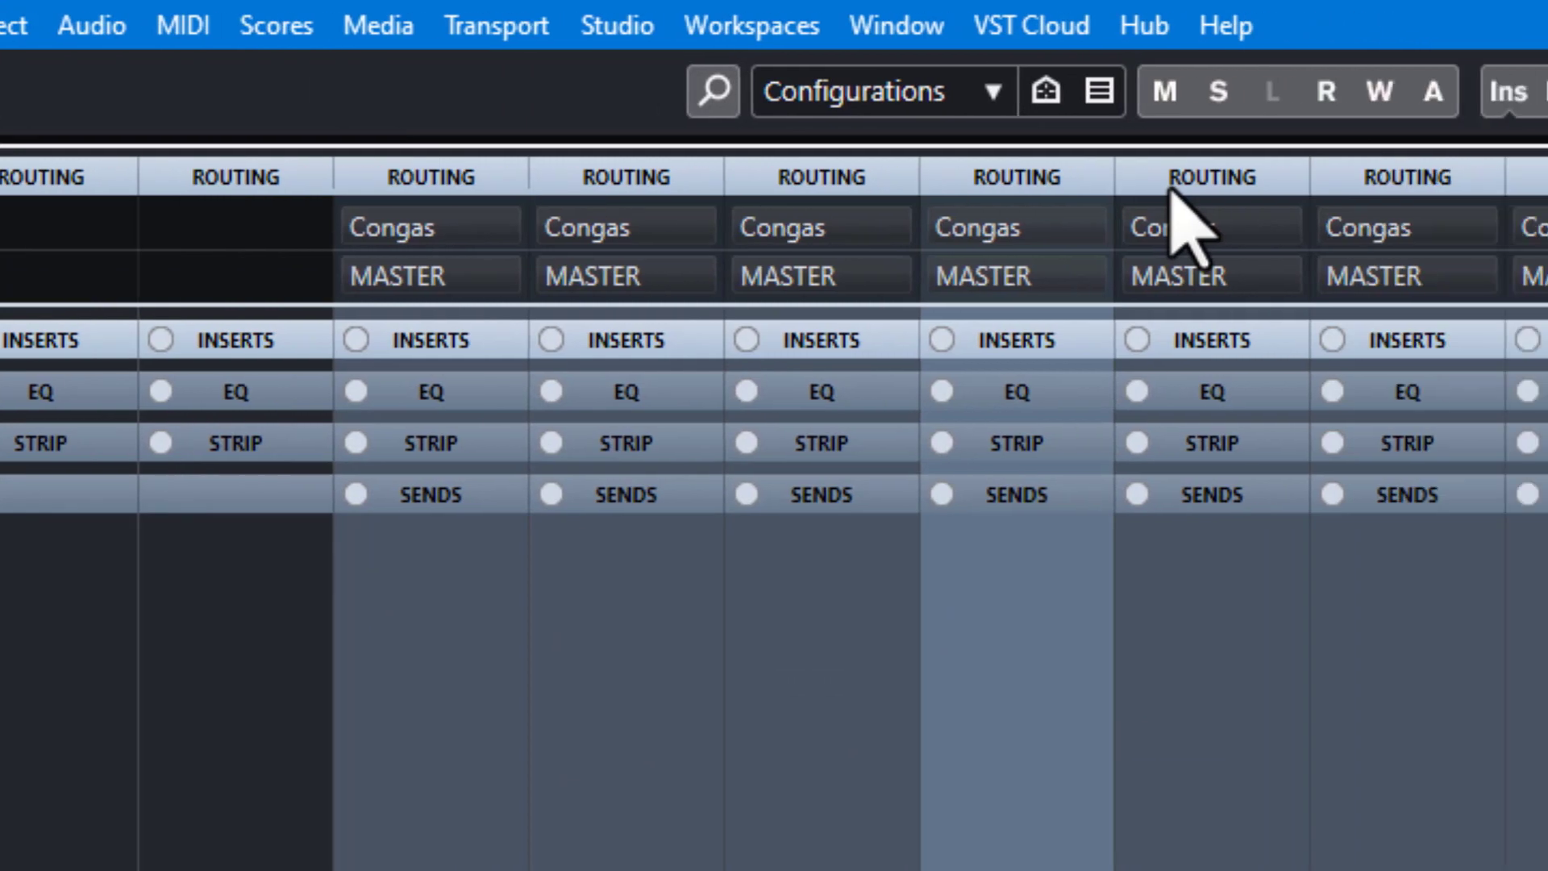
left_click(1432, 182)
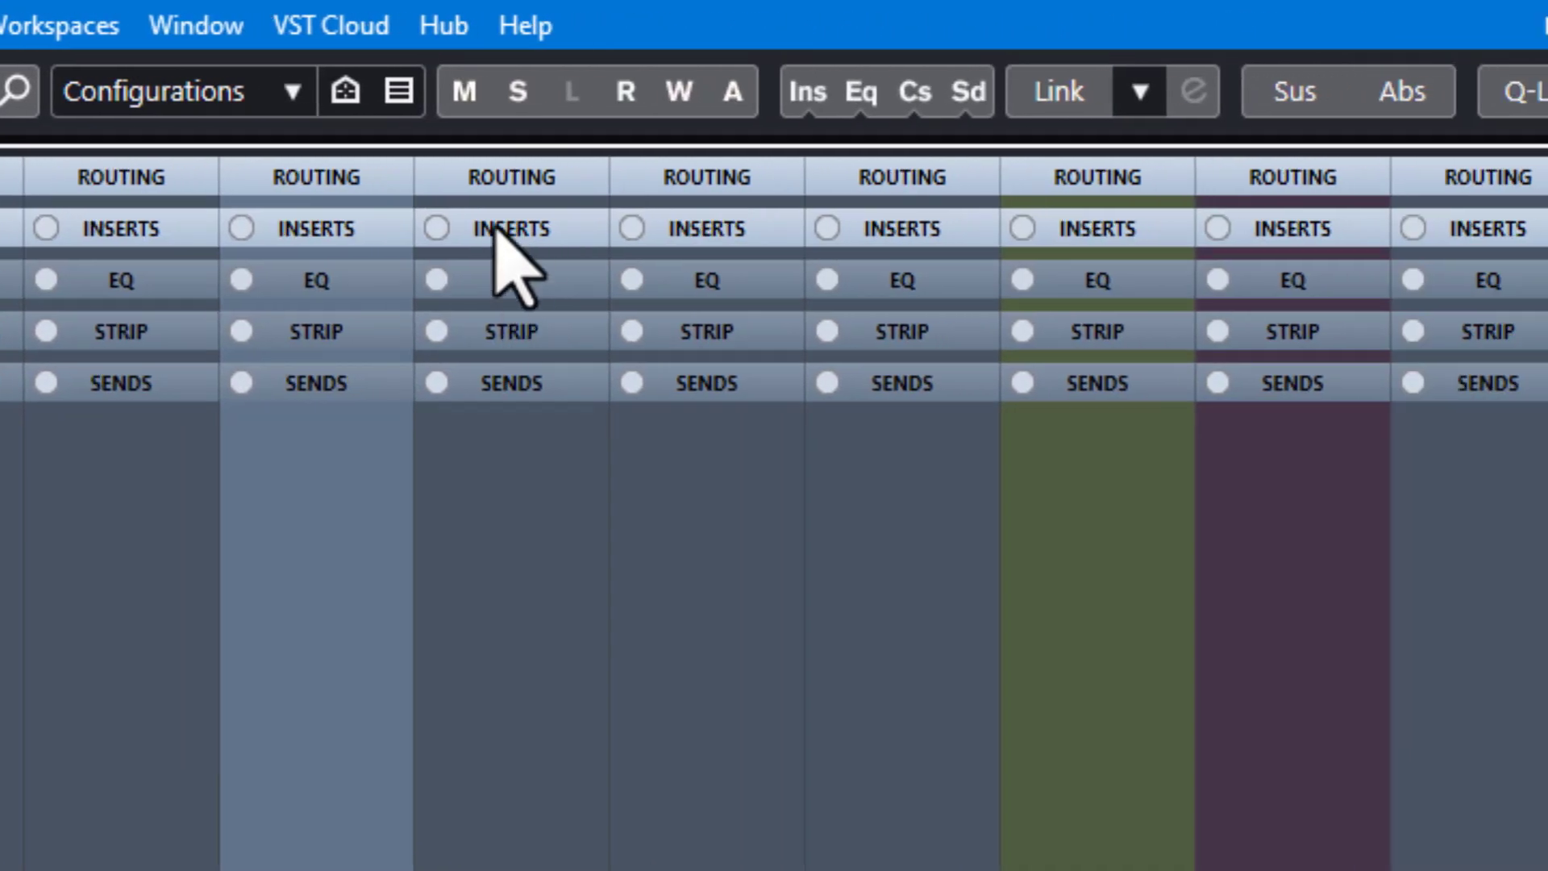
left_click(1453, 229)
left_click(496, 230)
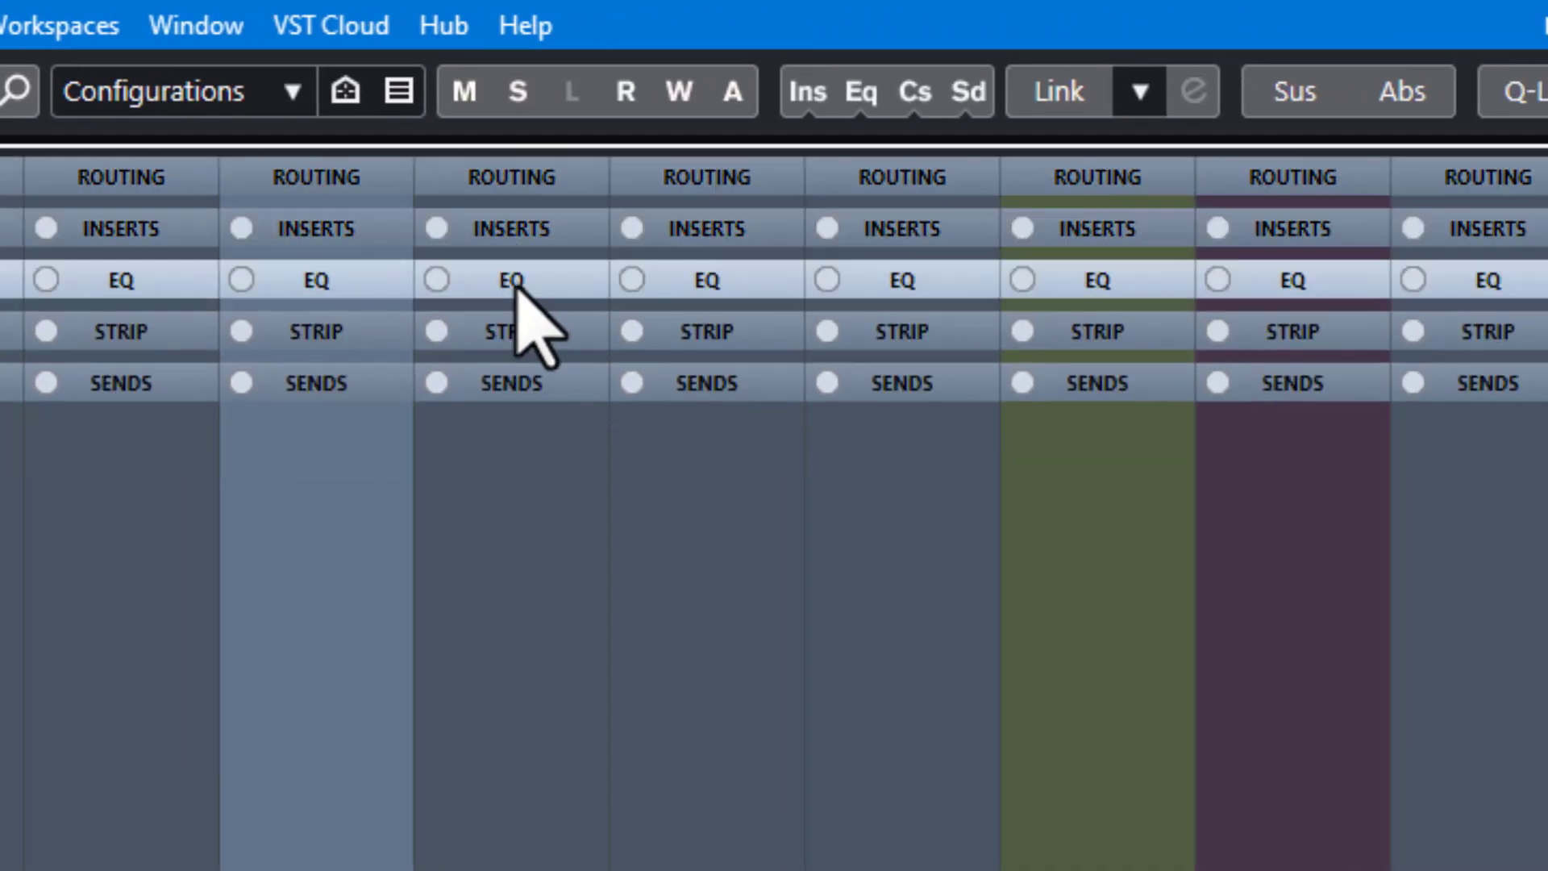
left_click(515, 283)
left_click(529, 191)
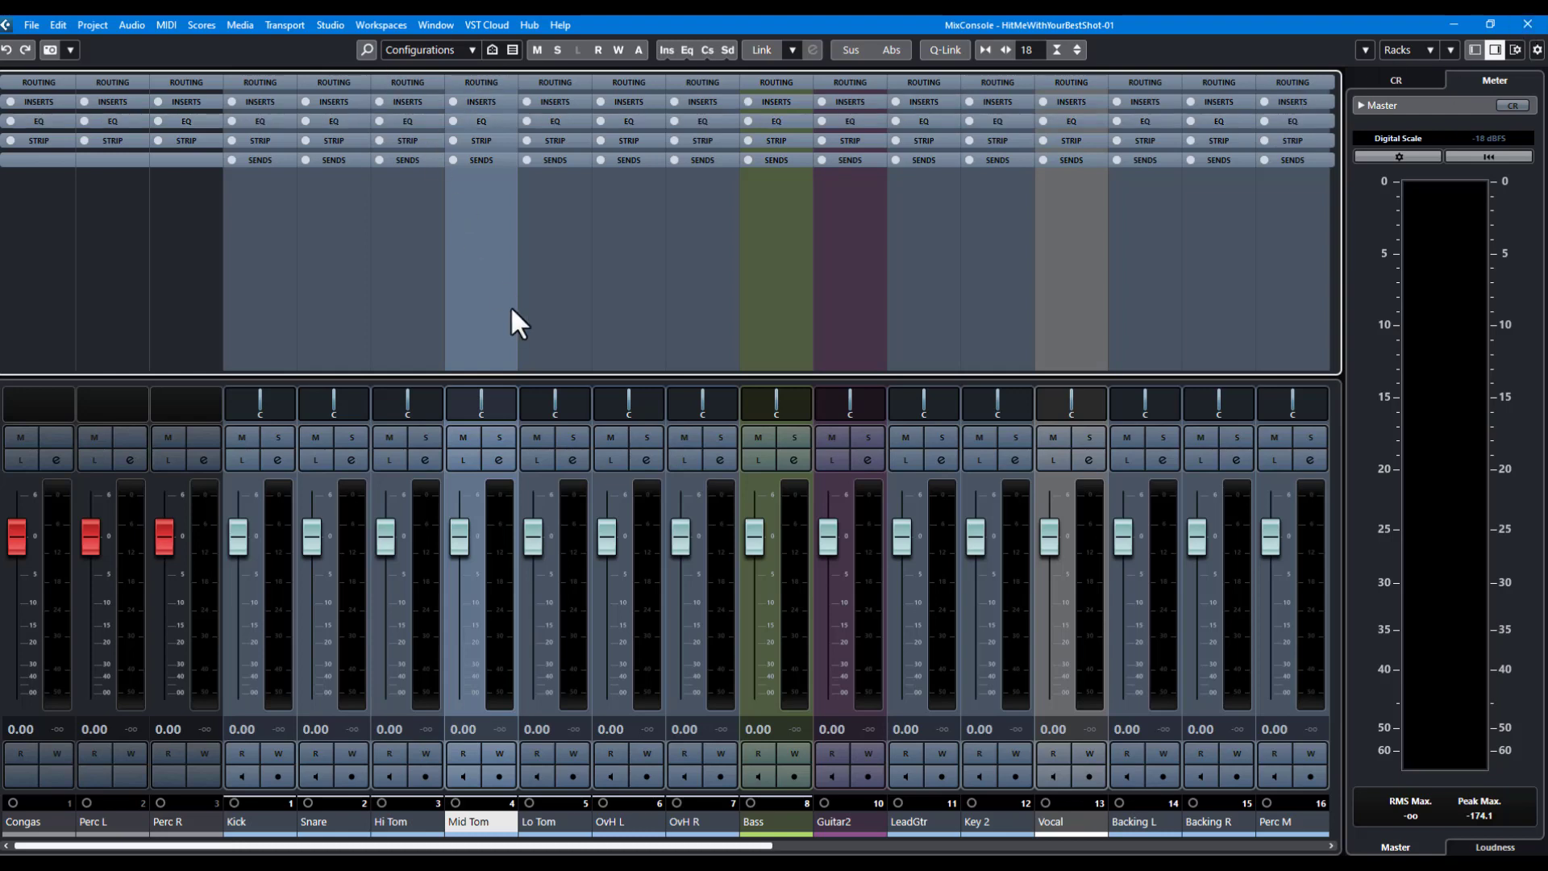
Return to the Project window and play the song from the left locator
key("F3")
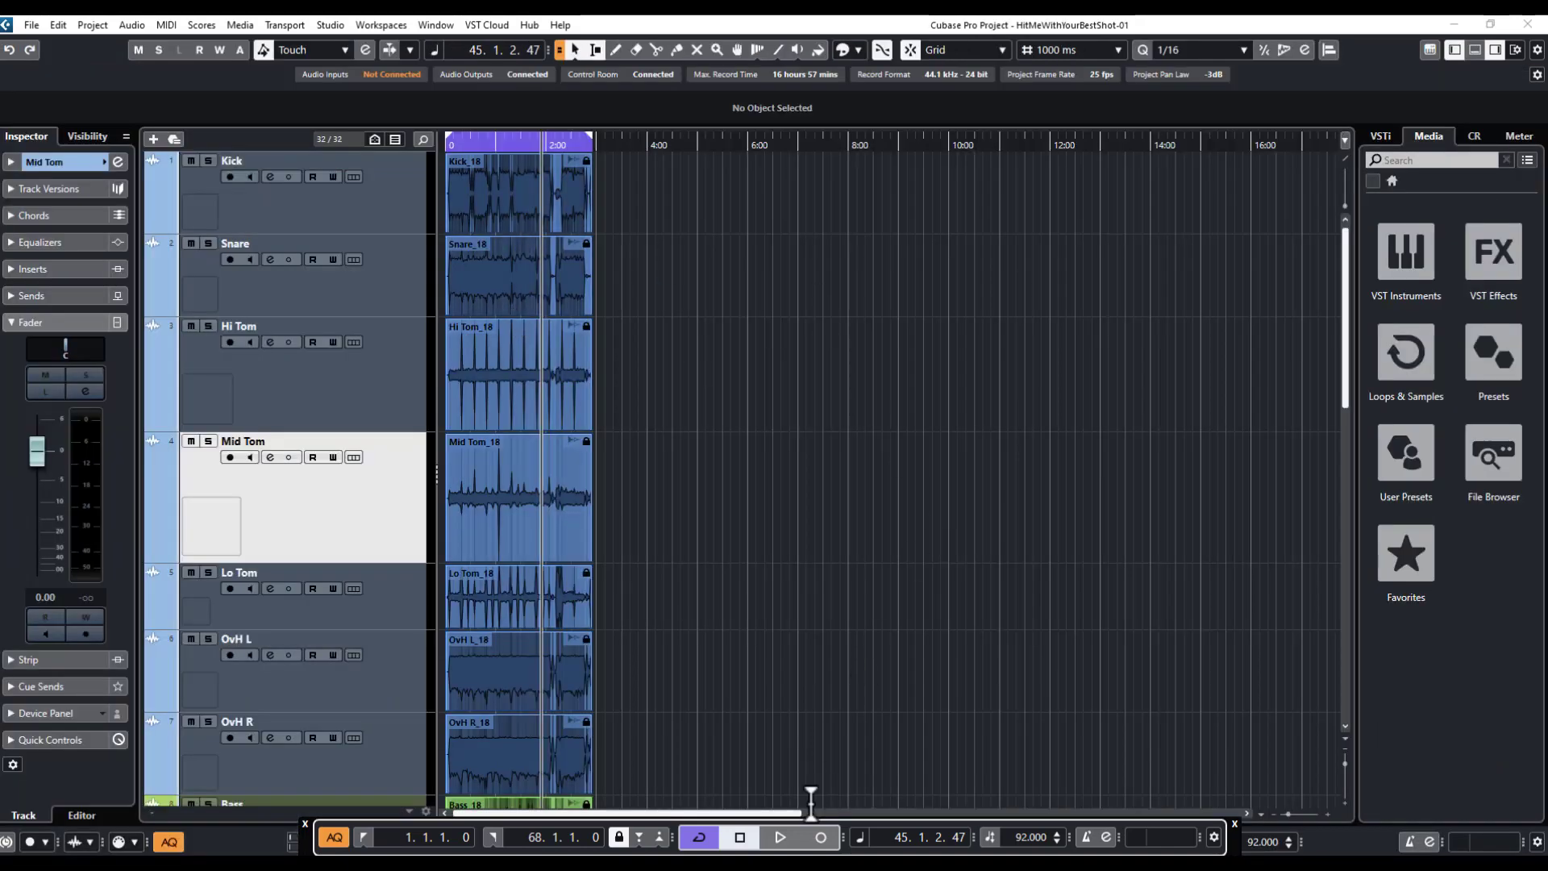
left_click(360, 838)
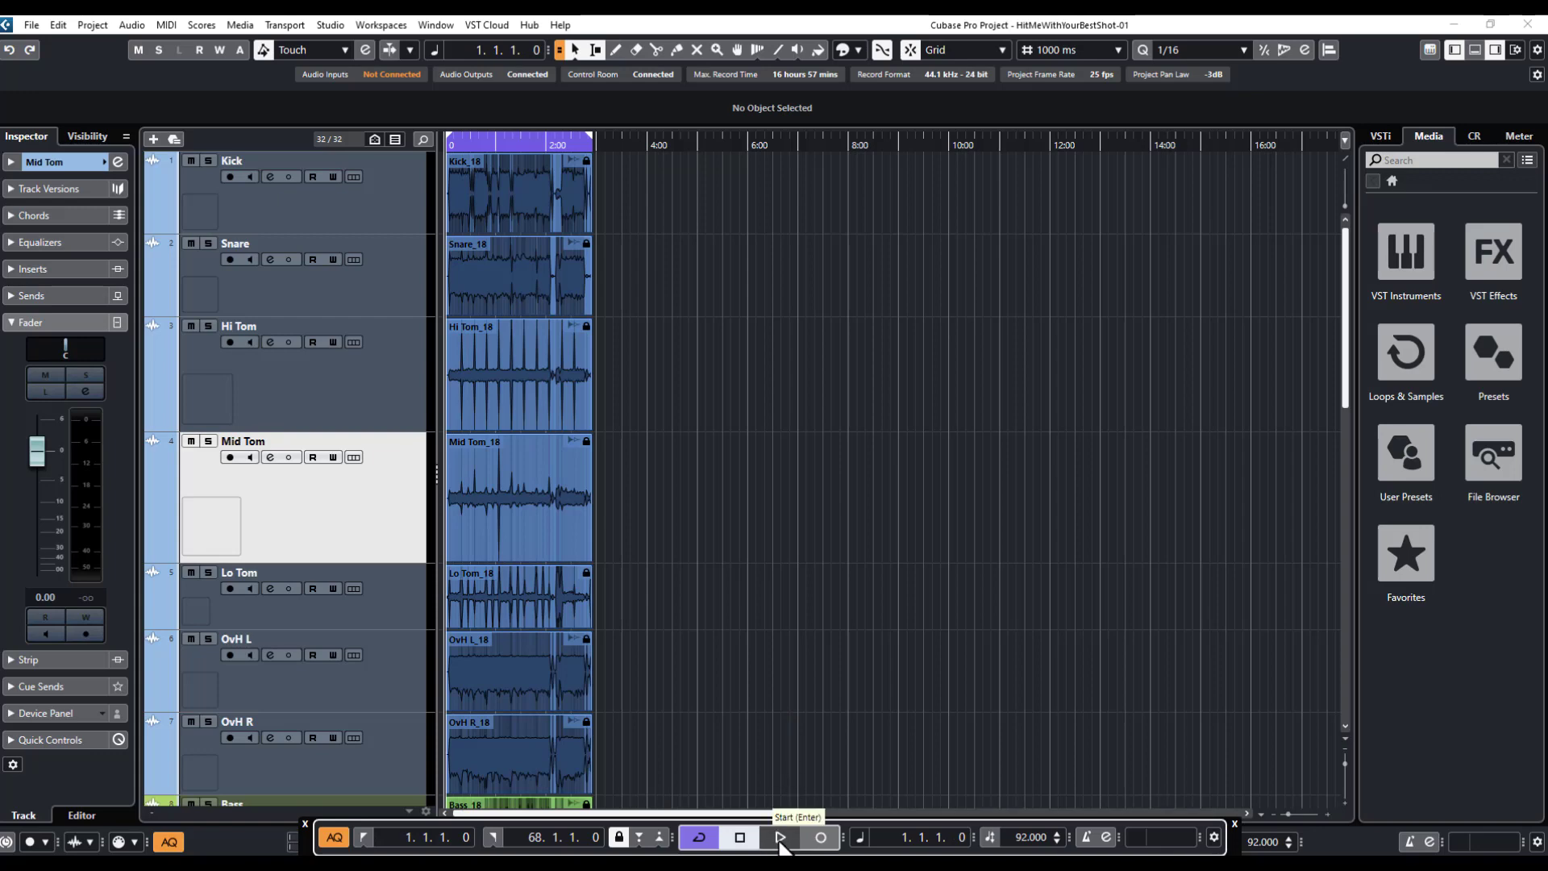
left_click(780, 837)
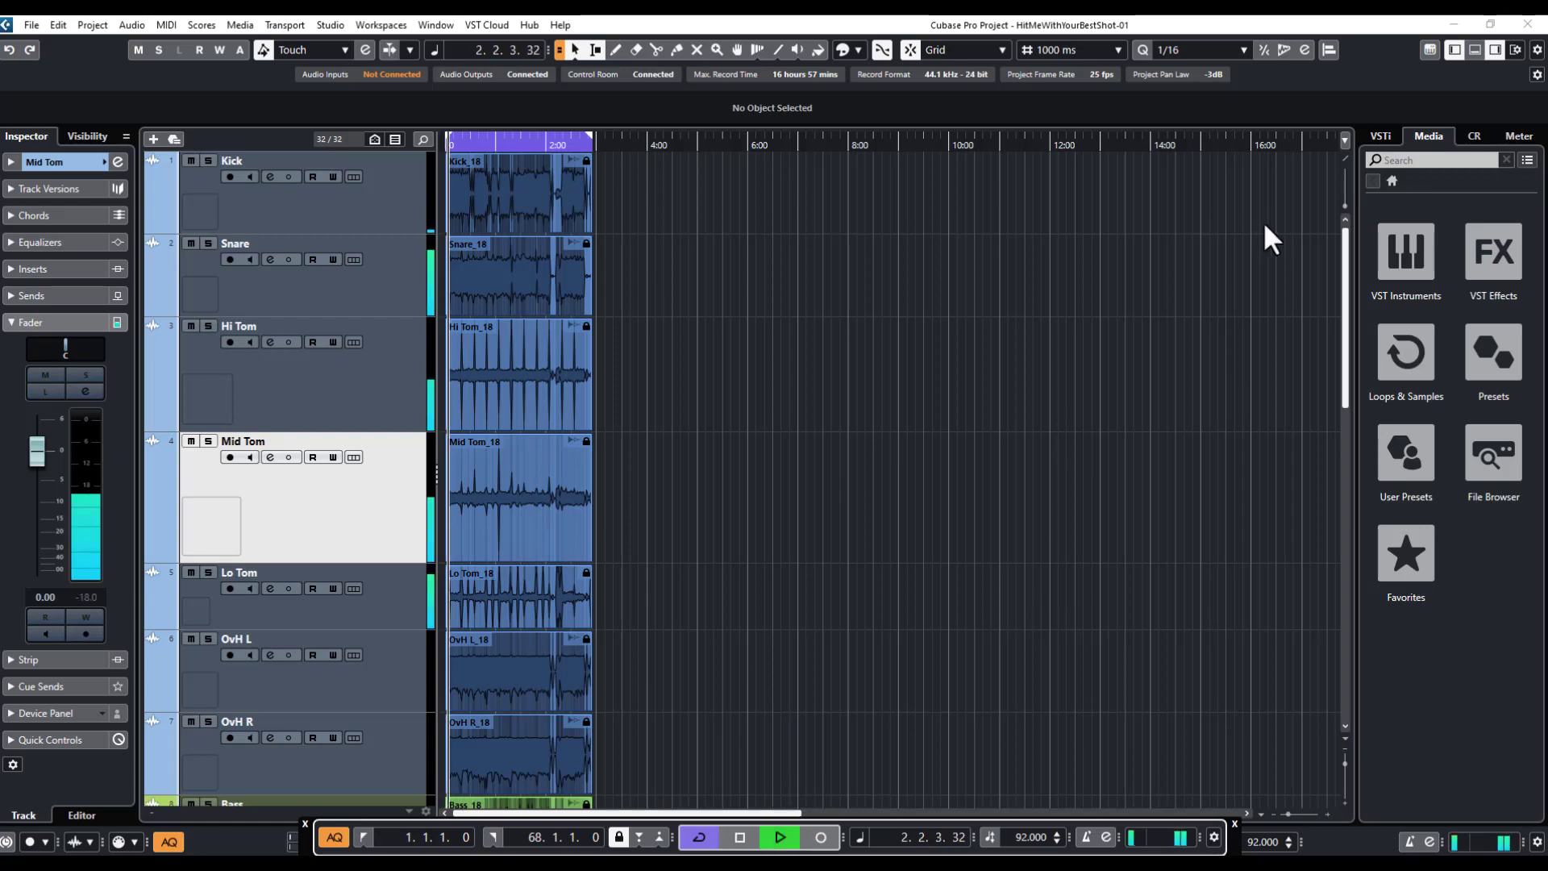
Show the MixConsole in the lower zone and examine the levels of all channels through to MASTER during playback
left_click(1475, 51)
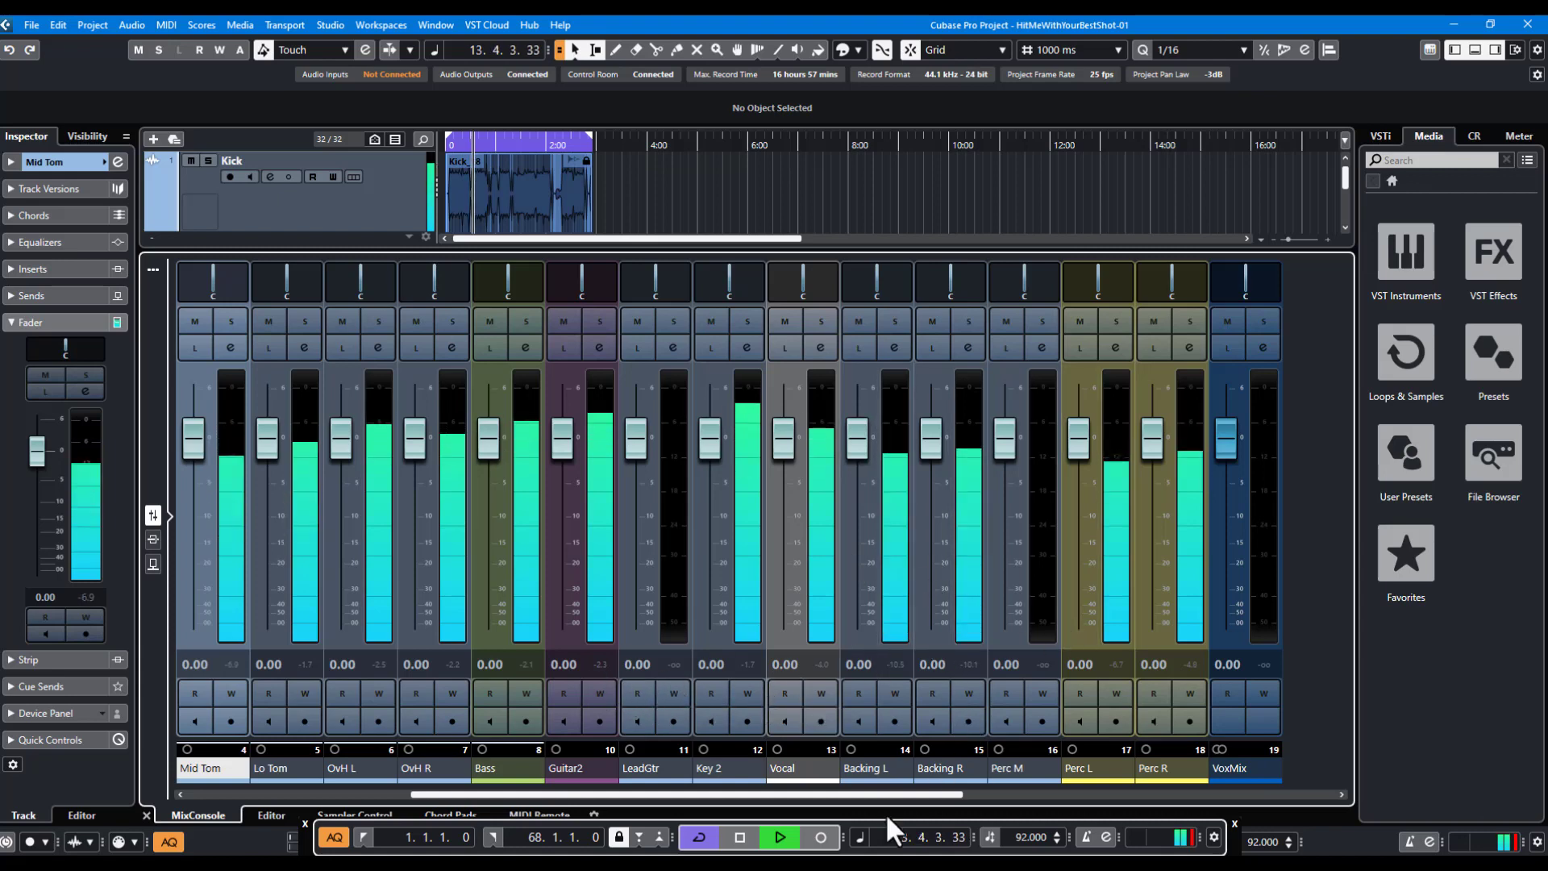
left_click_drag(891, 792, 1232, 803)
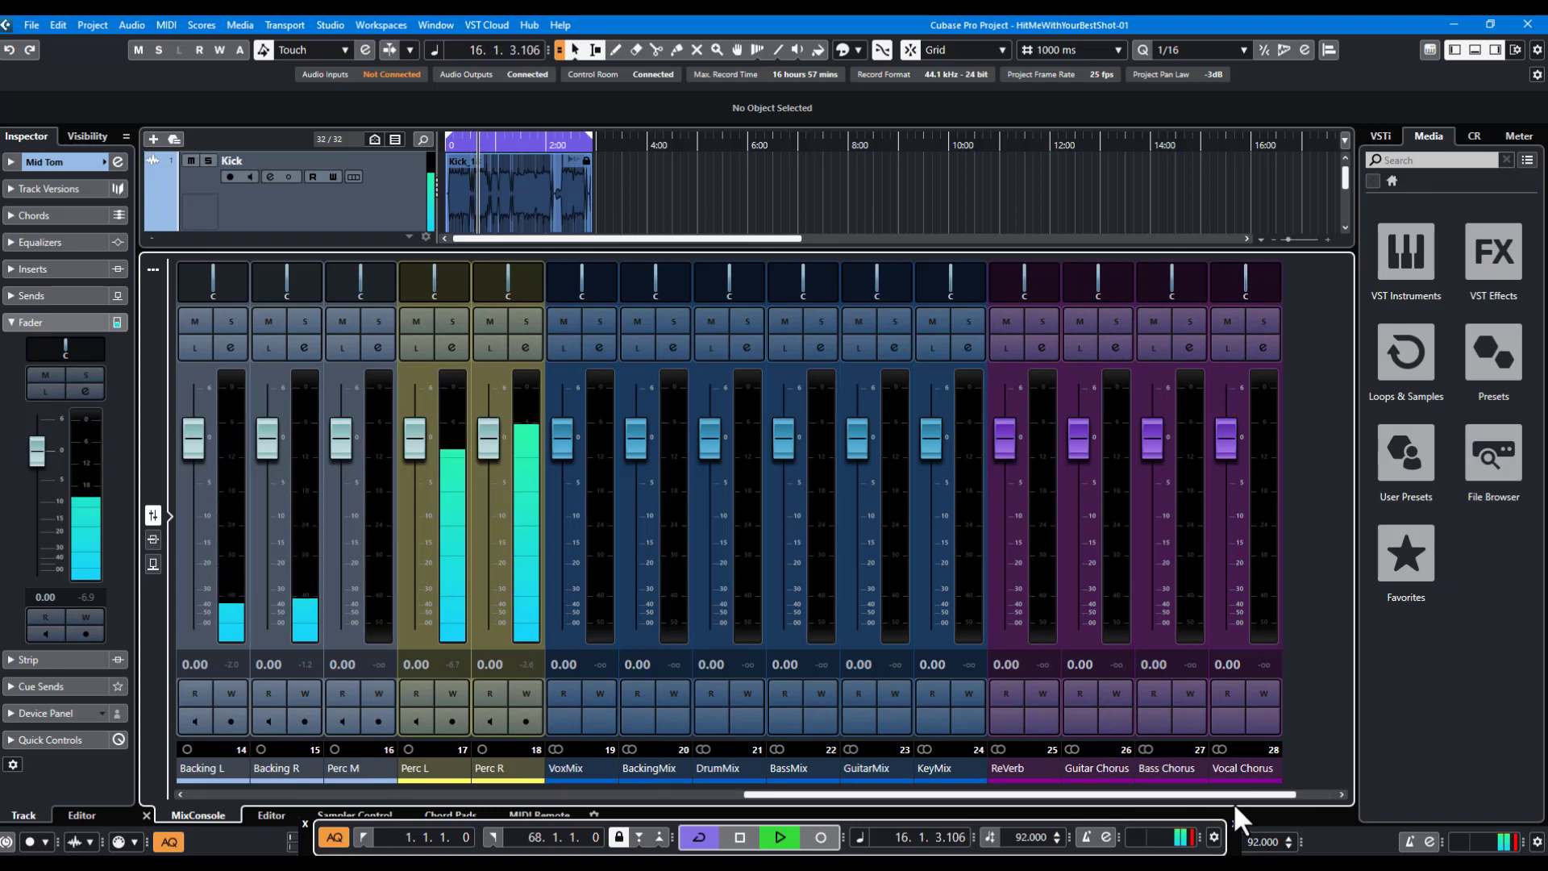
left_click_drag(1233, 802, 1298, 791)
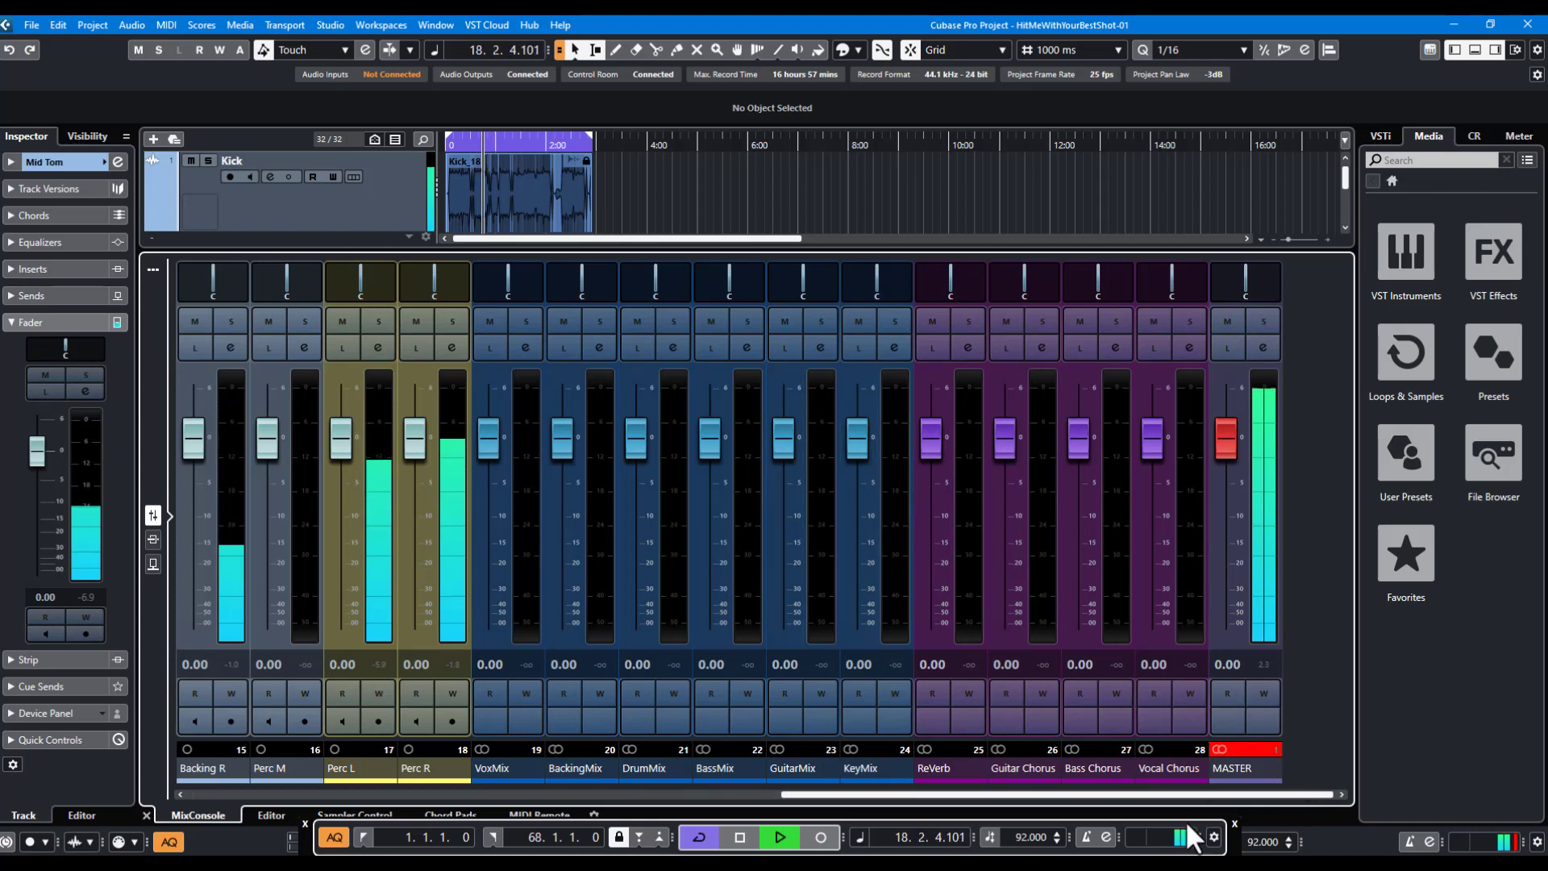
left_click_drag(1206, 795, 411, 839)
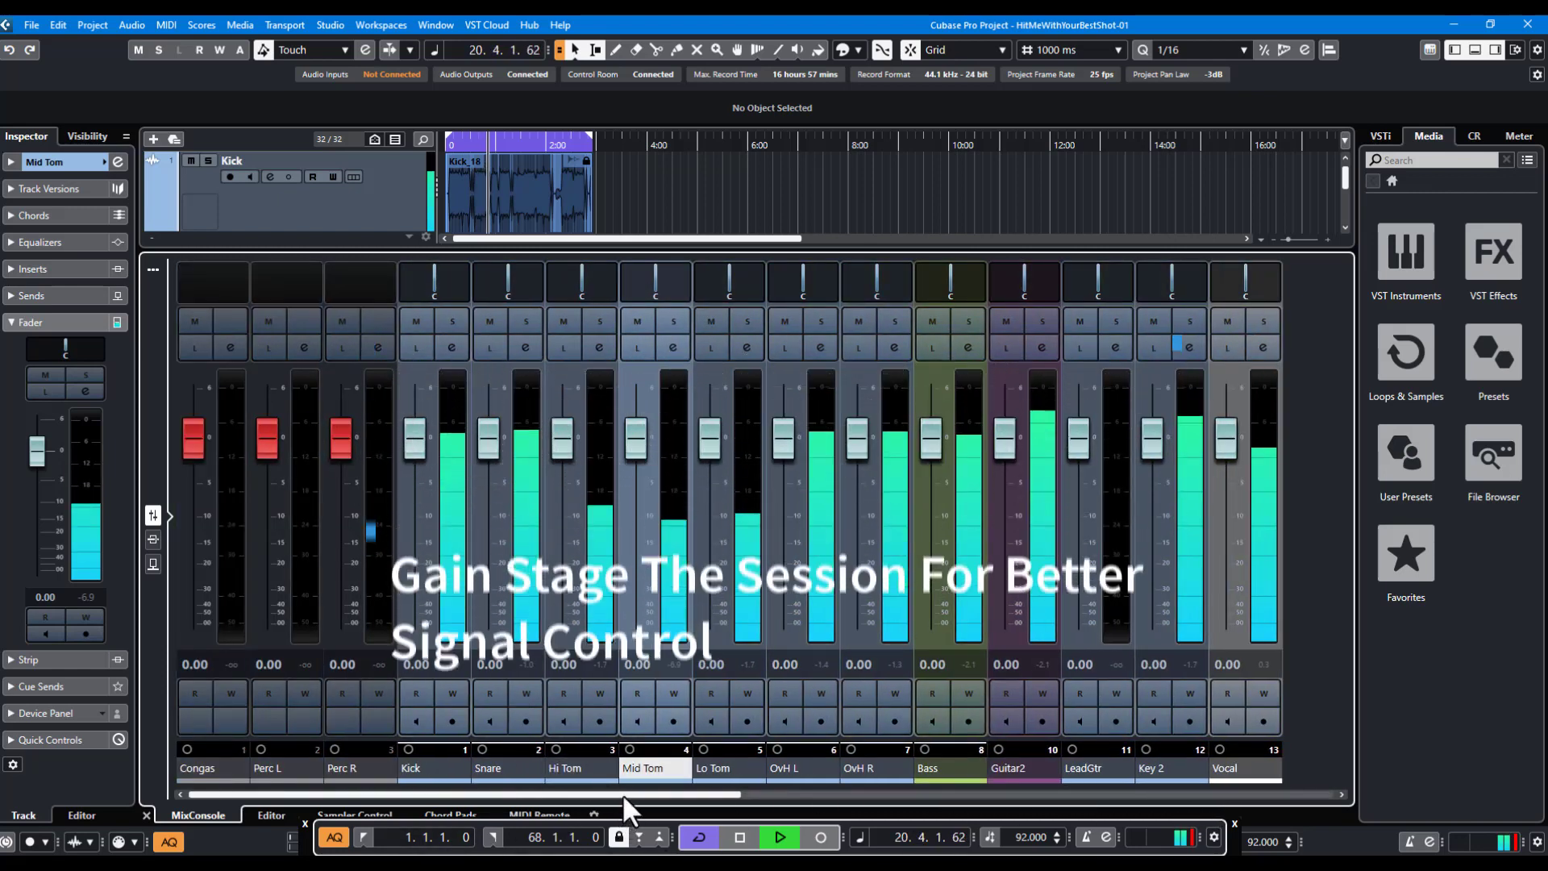
left_click_drag(620, 797, 1216, 797)
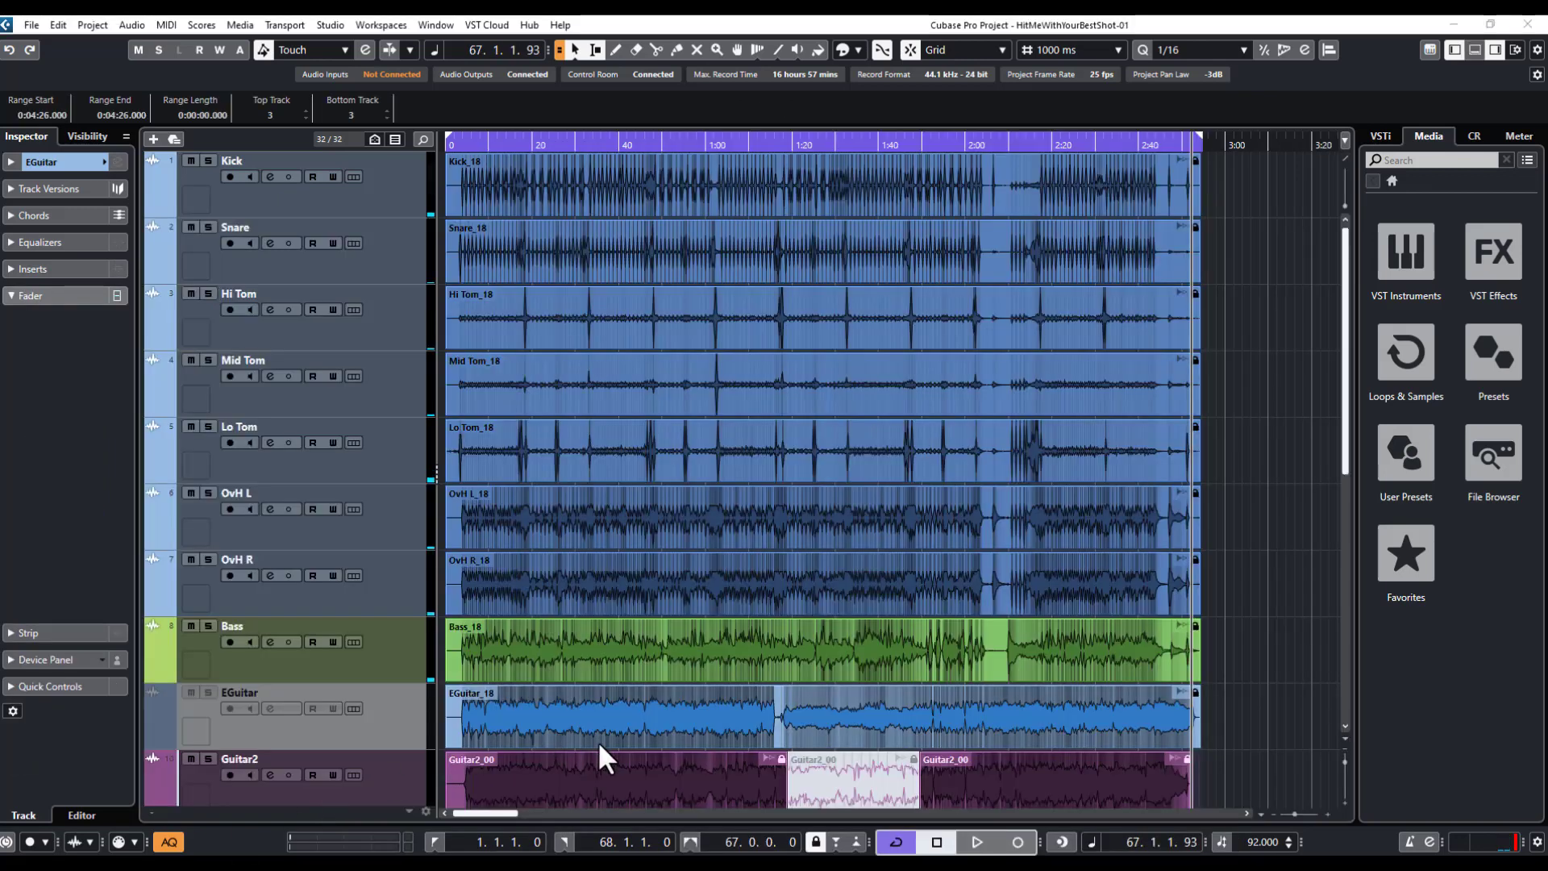
Open the full MixConsole and display the Kick channel's settings window, moved clear of the mixer's edge
left_click(1242, 534)
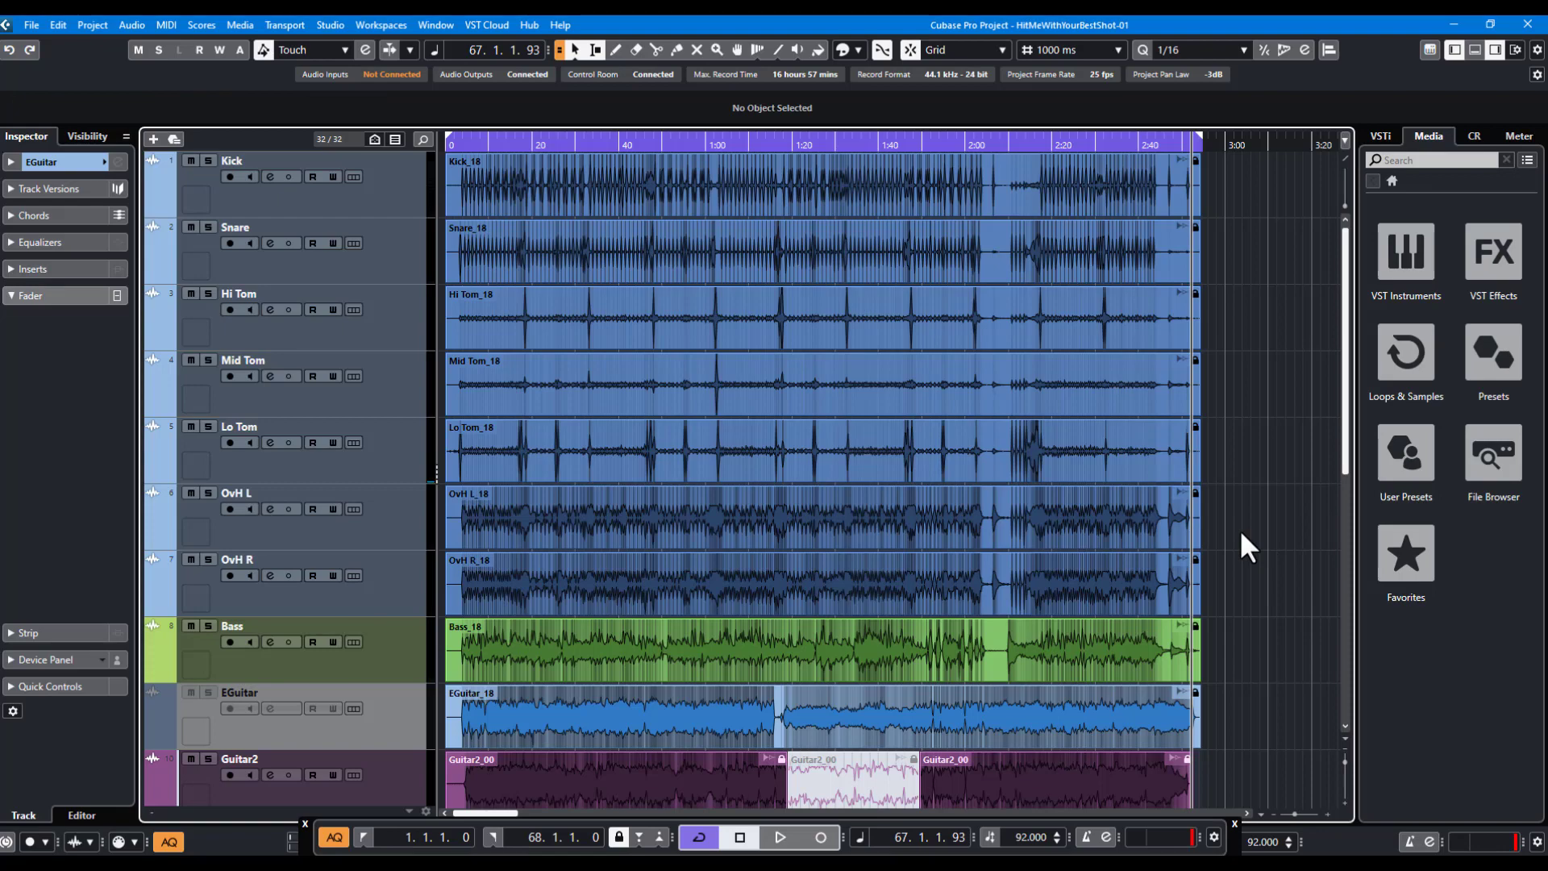
key("F3")
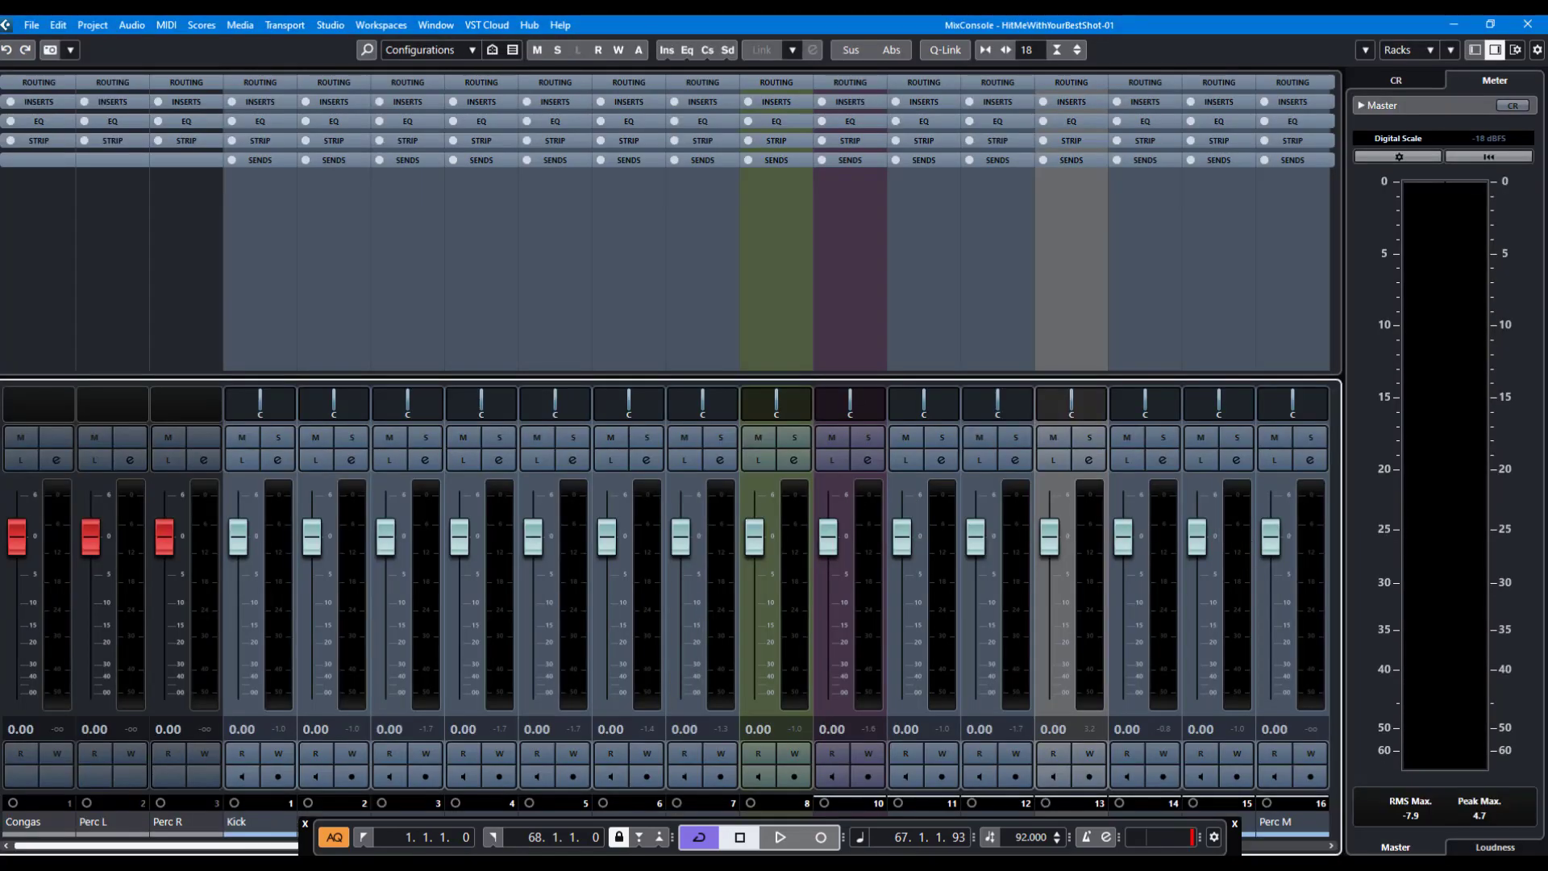
left_click(293, 456)
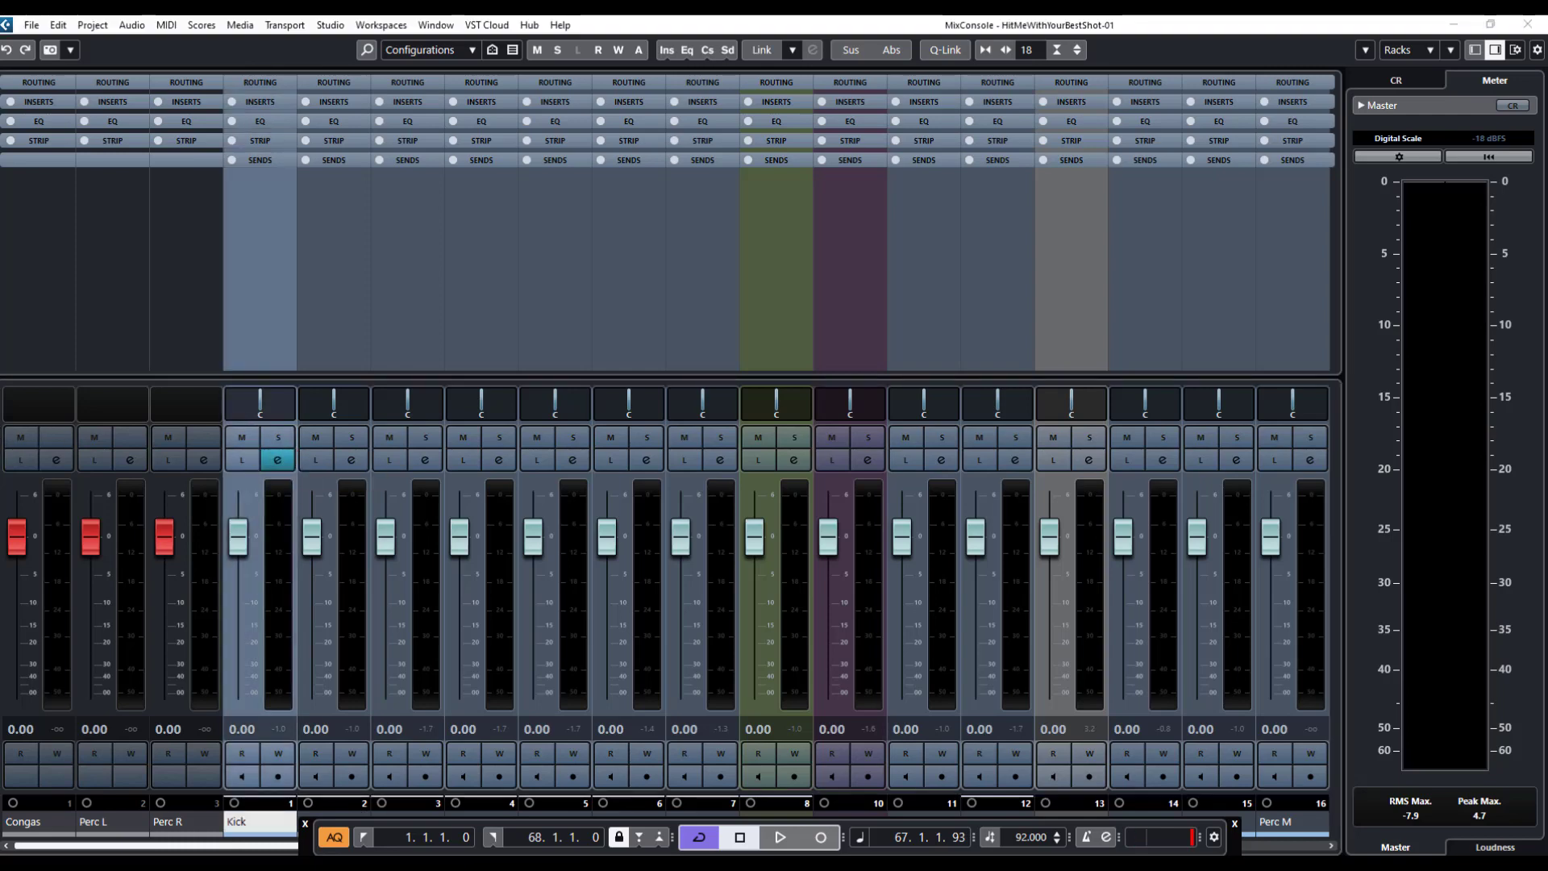
left_click_drag(0, 468, 524, 233)
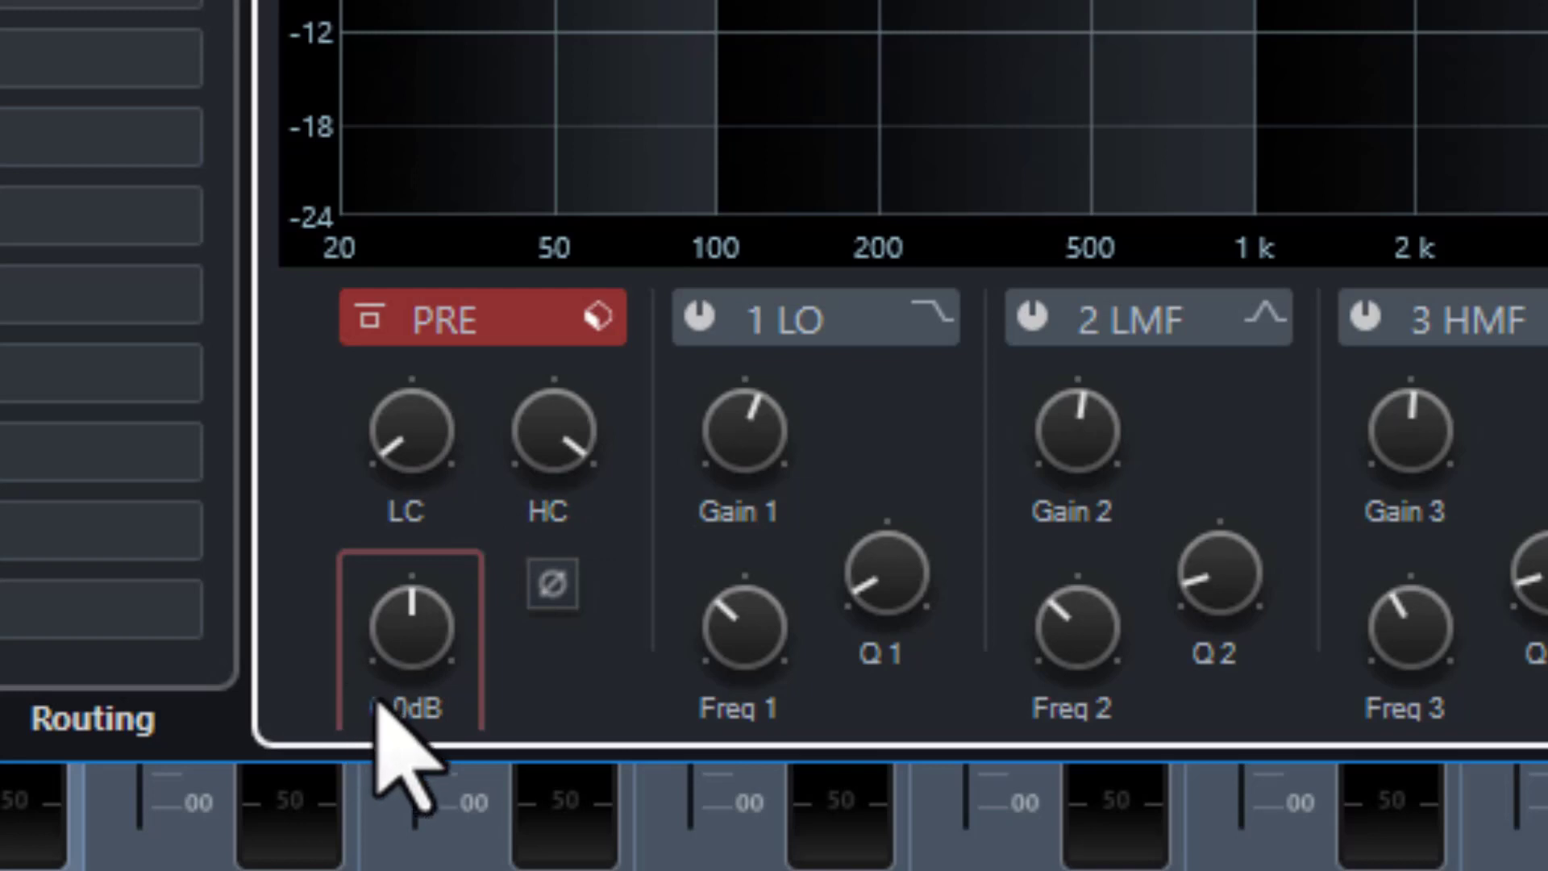
Set the Kick channel's Pre Gain to -11 dB and close its channel settings
left_click(403, 708)
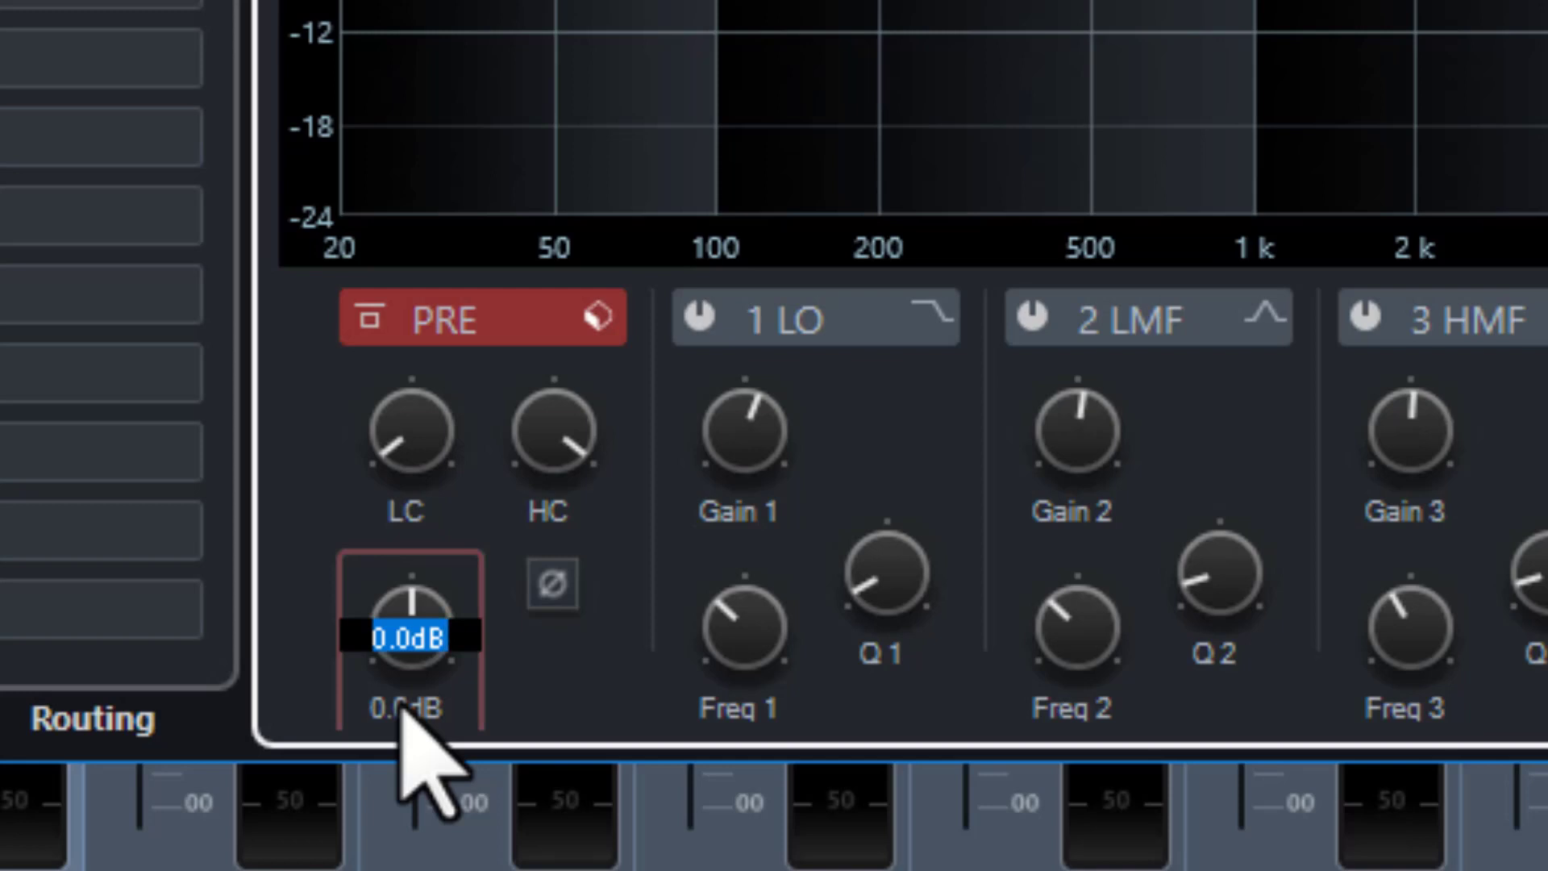
key("BackSpace")
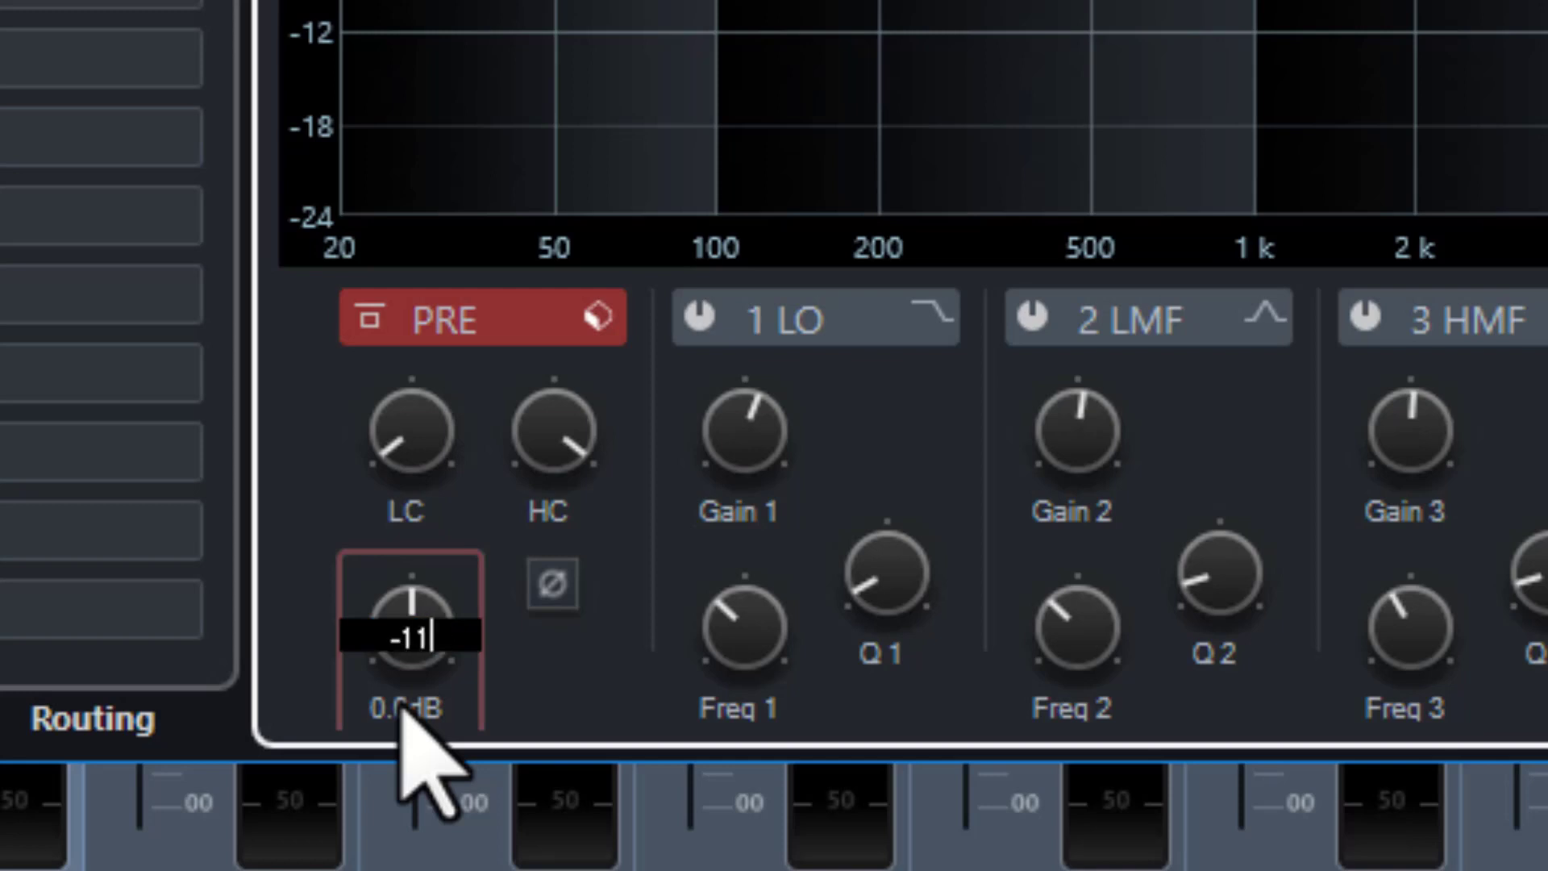
type("-11")
key("Return")
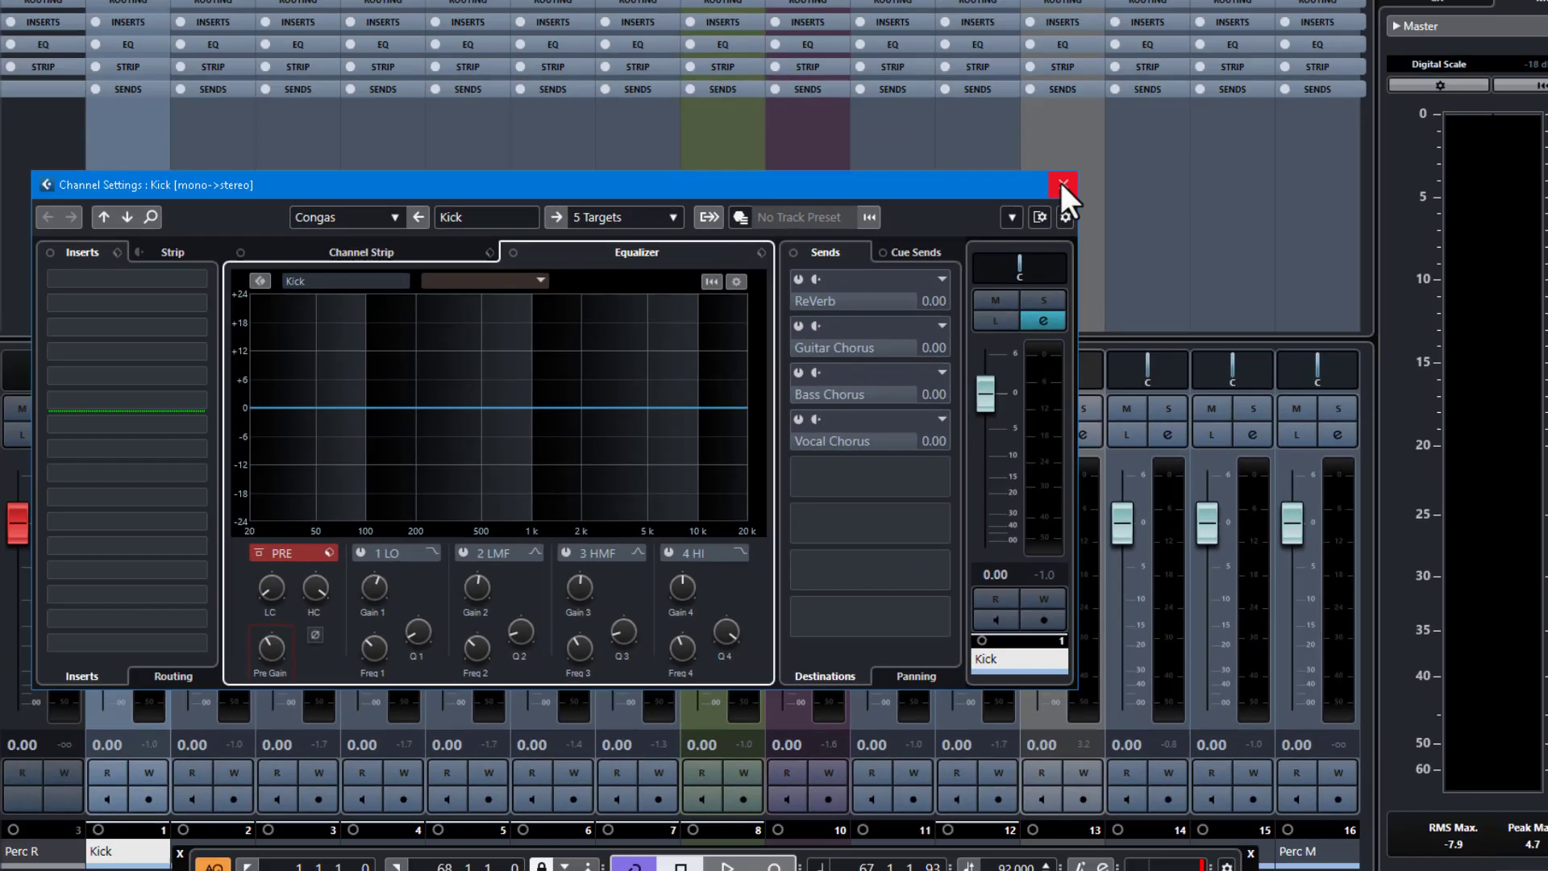
left_click(1064, 192)
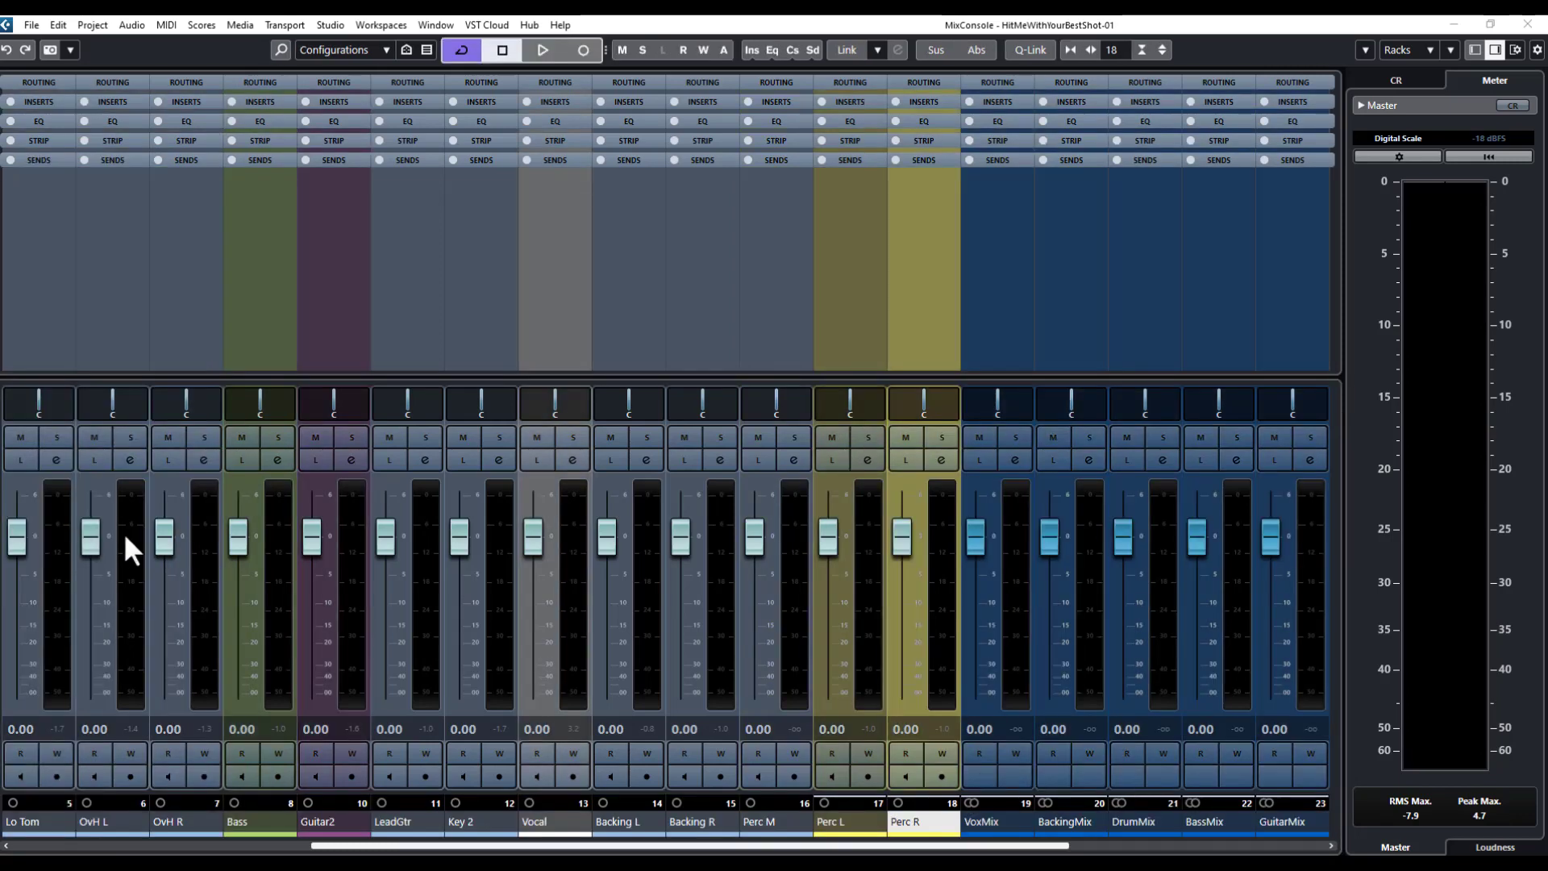
Bring the MASTER channel into view in the MixConsole and start playback
left_click(504, 50)
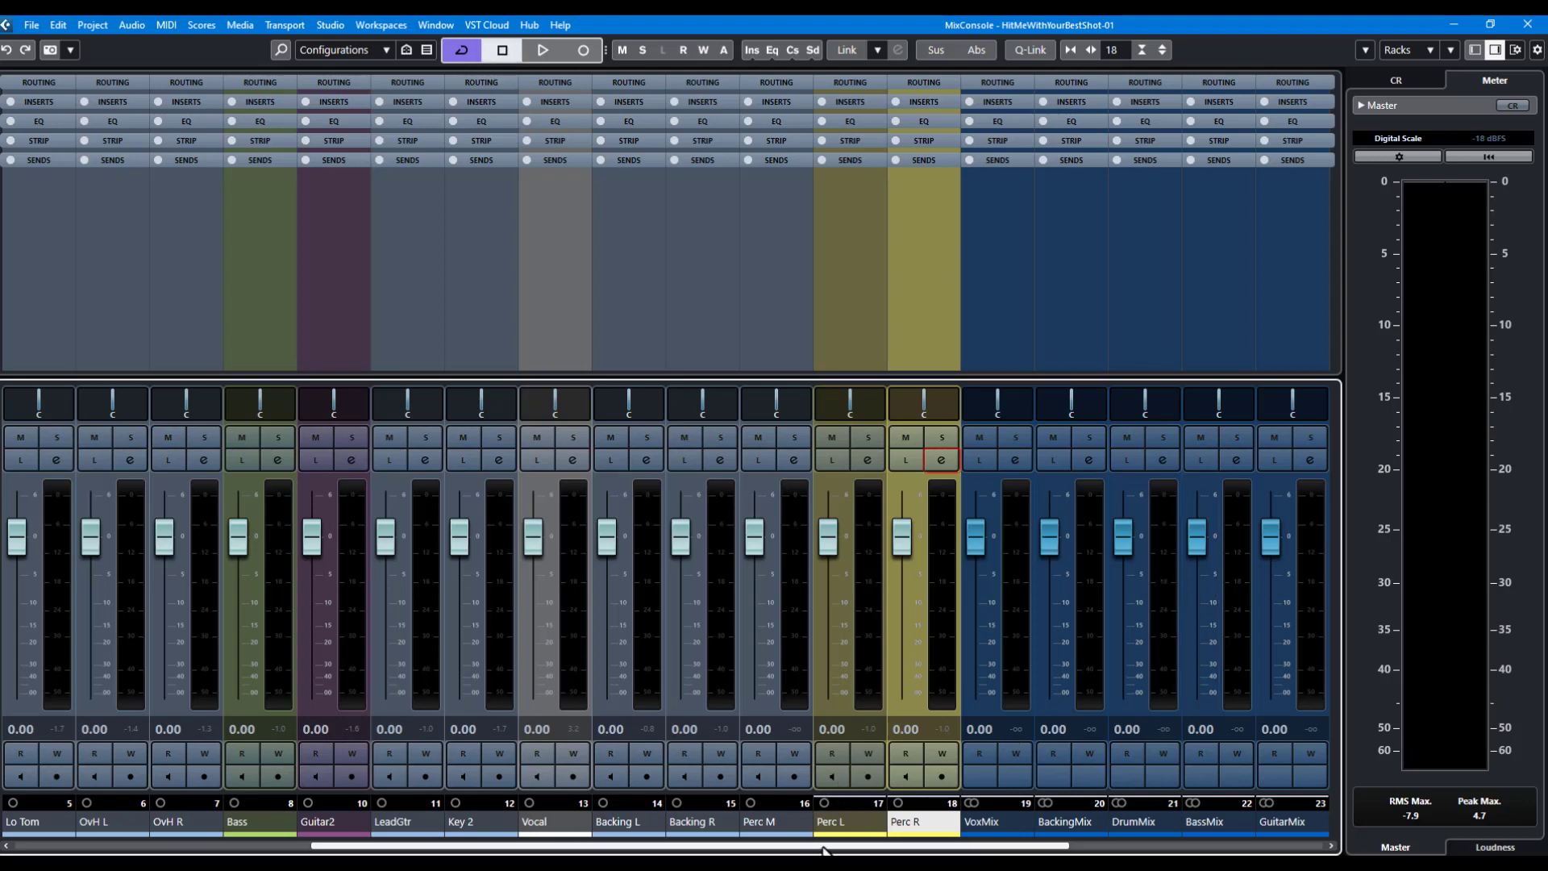
left_click_drag(824, 851, 1078, 851)
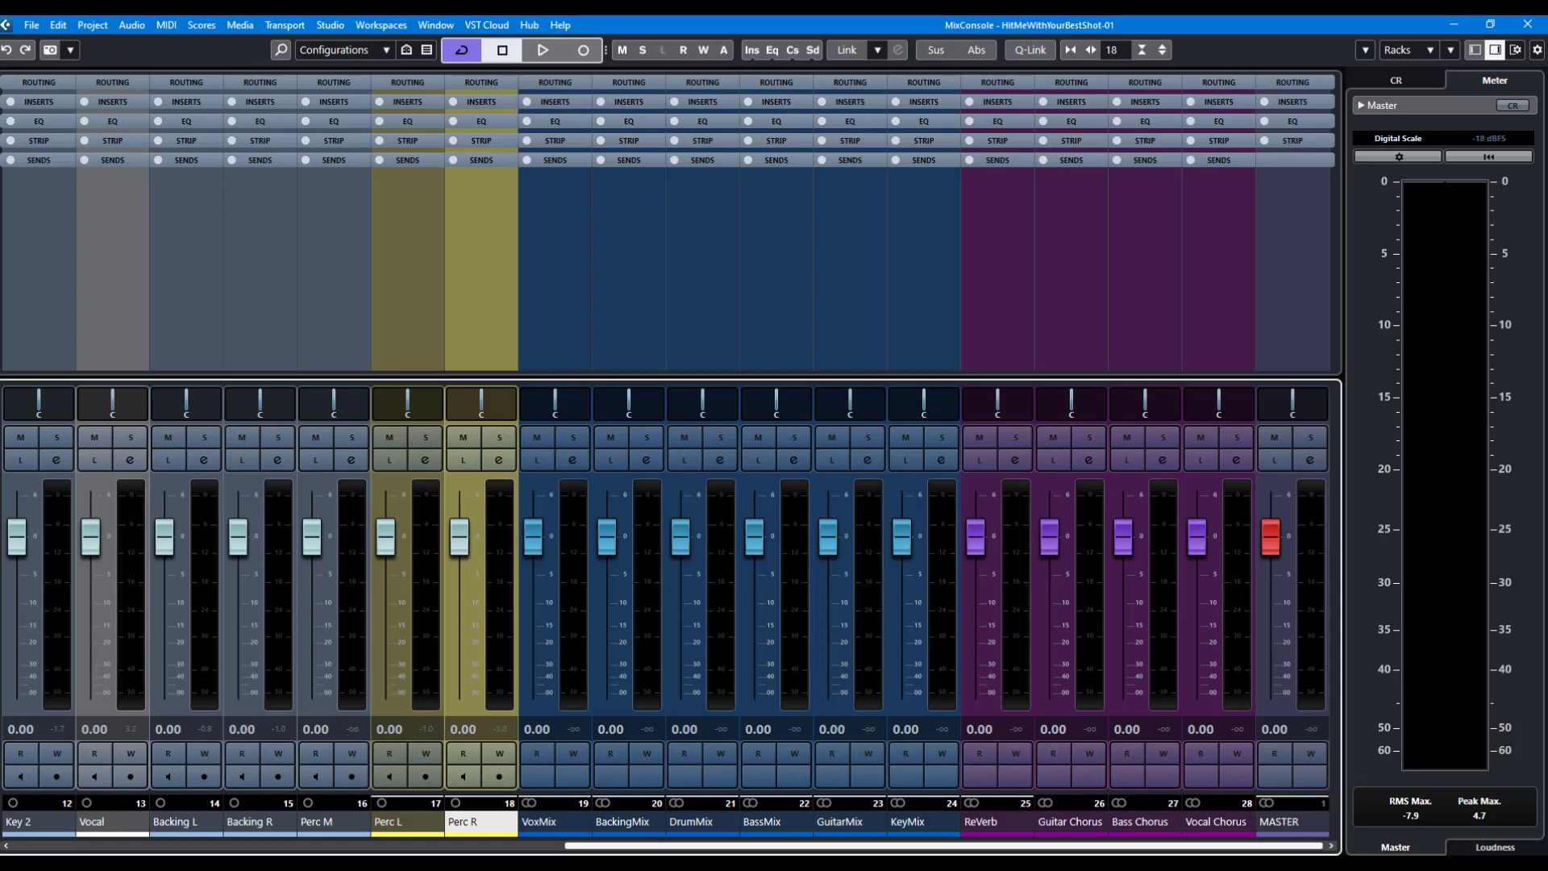
key("space")
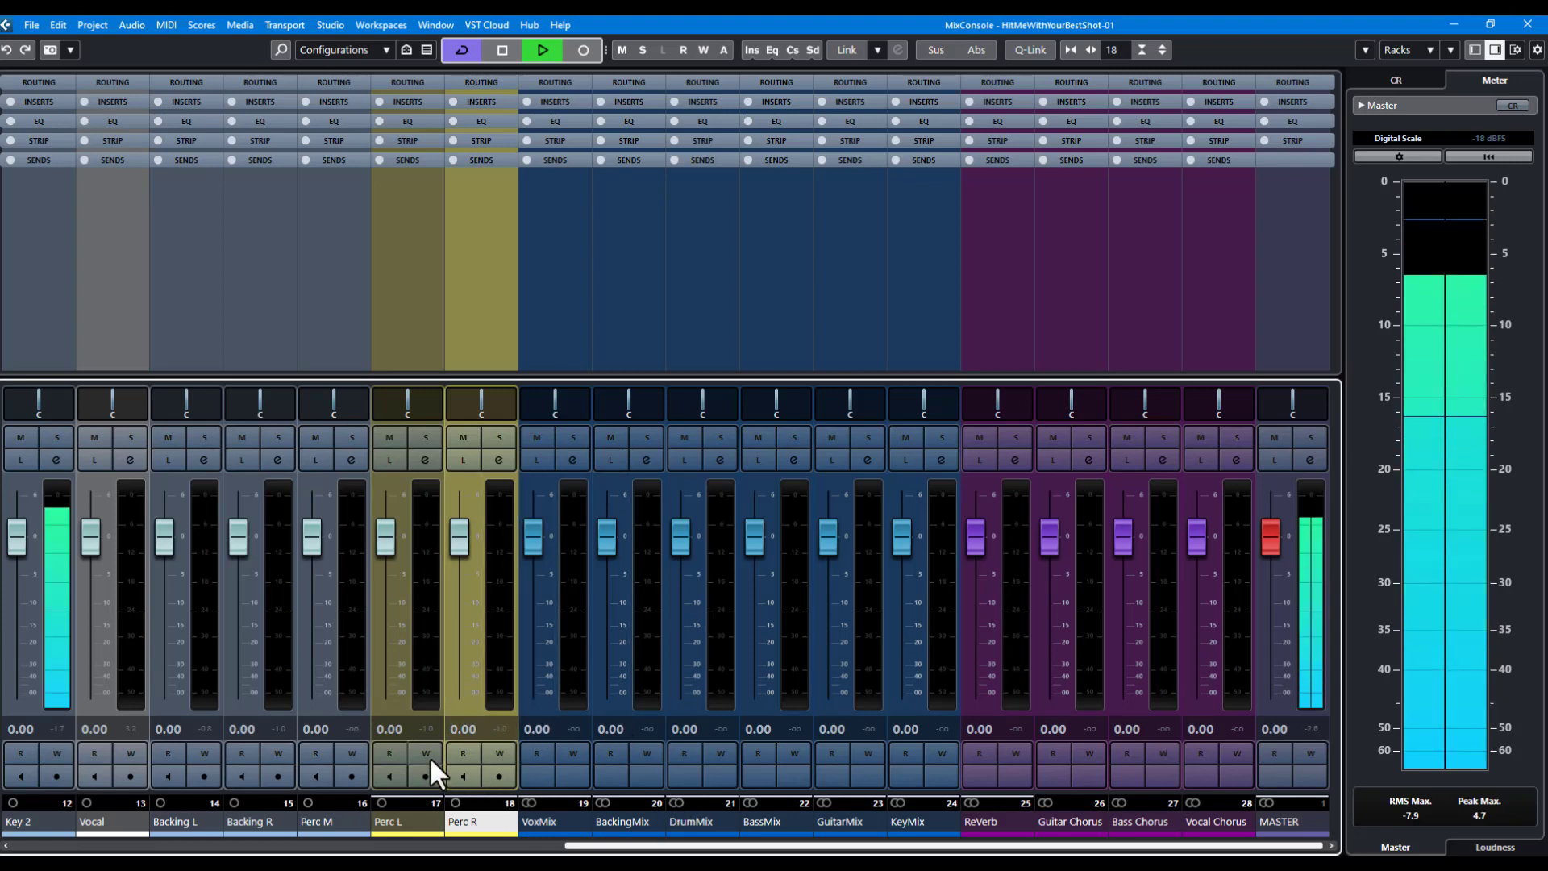
Inspect the Perc R channel settings, close them and compare the levels across the channels during playback
left_click(497, 458)
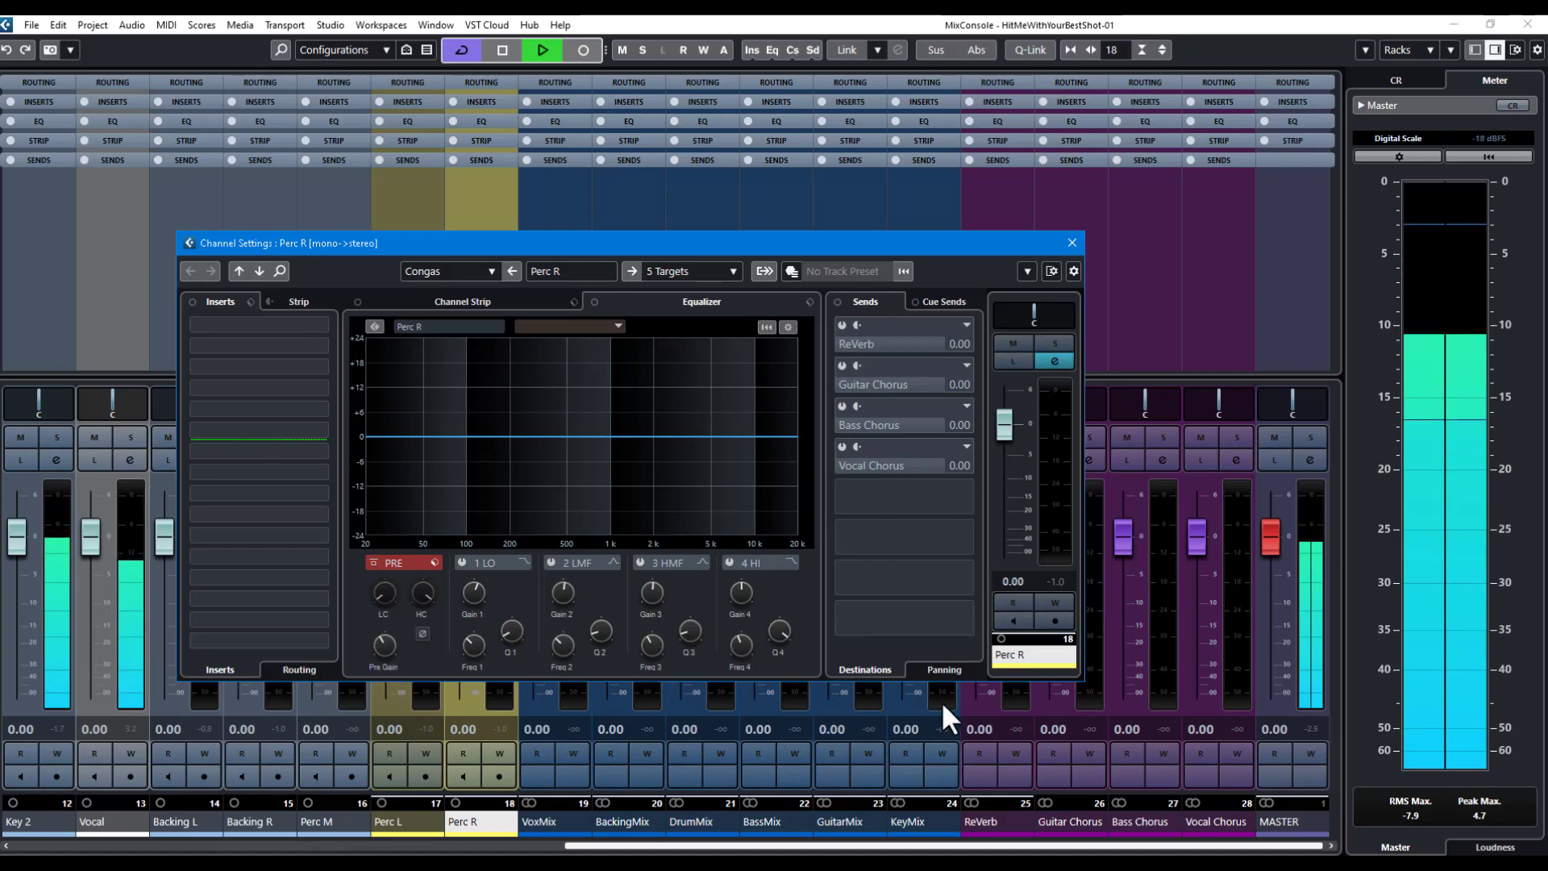
left_click(1071, 242)
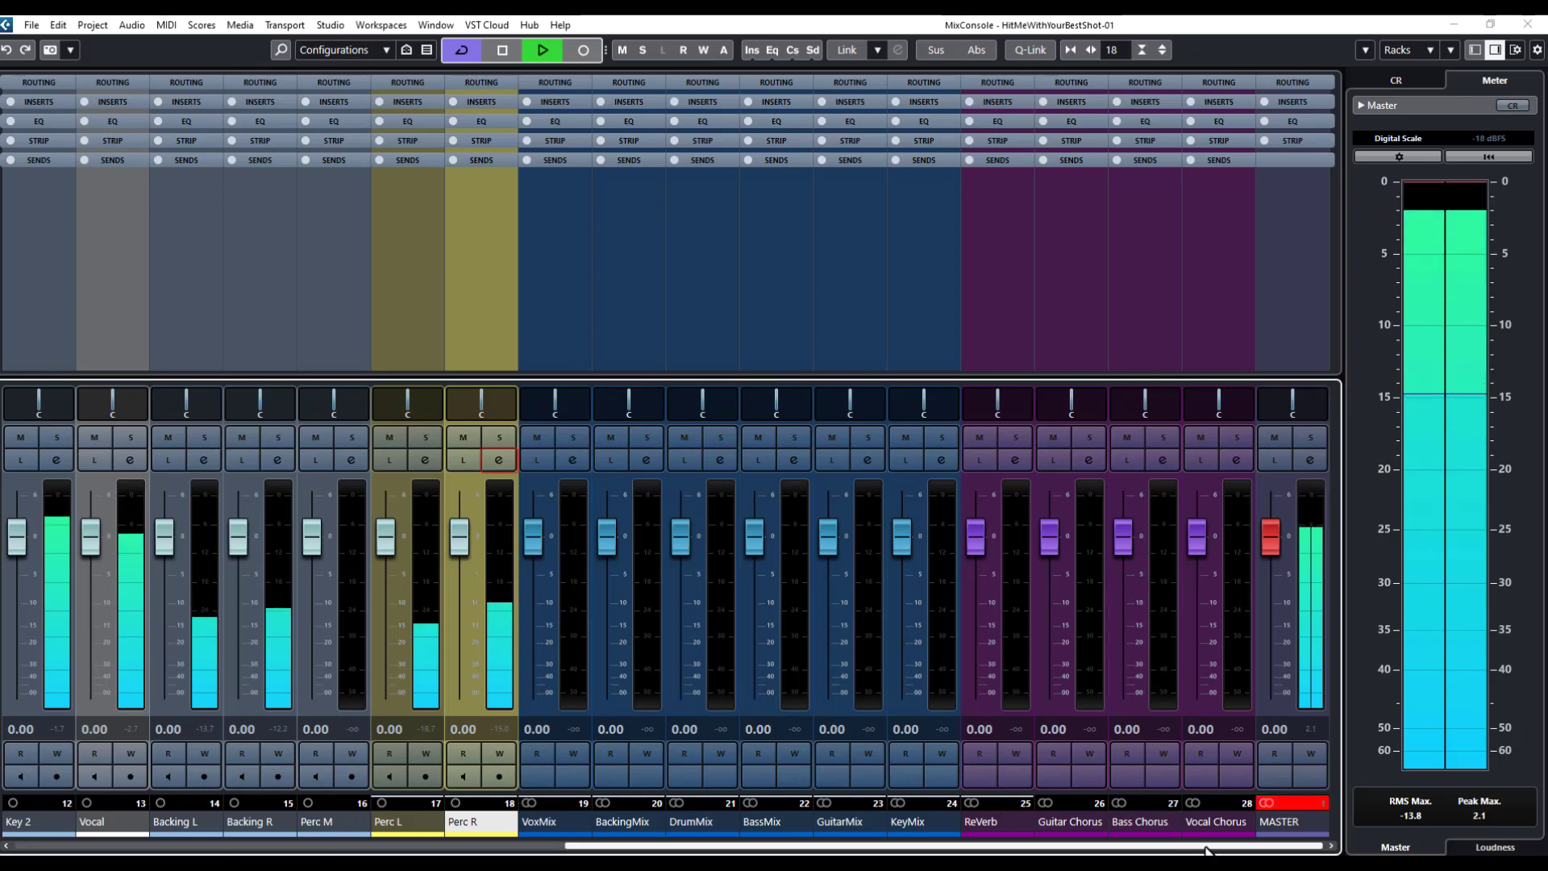
left_click_drag(1208, 851, 1092, 852)
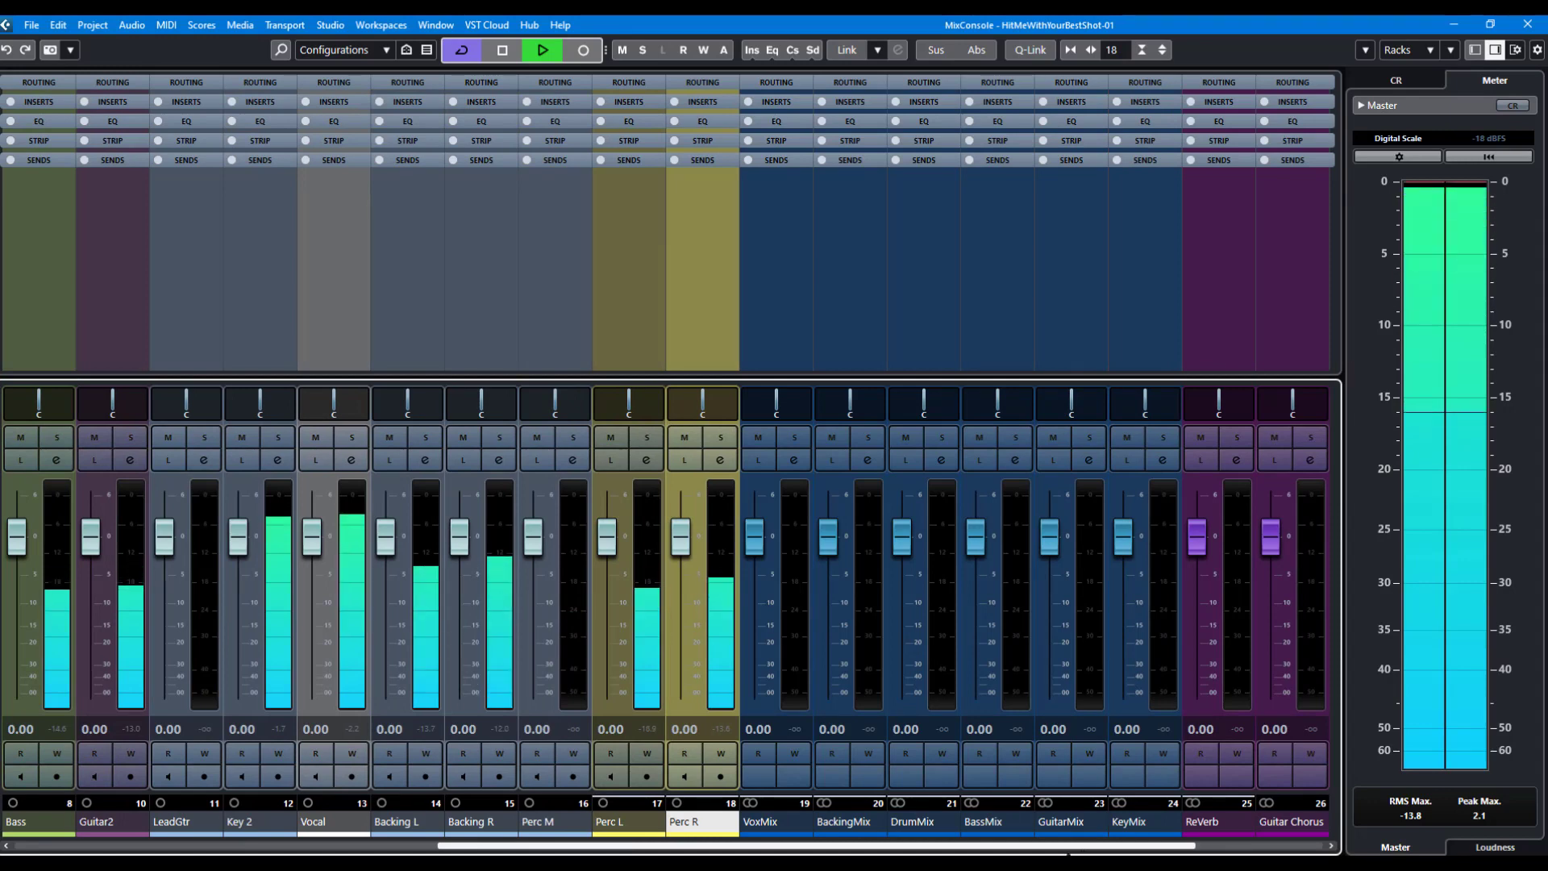
left_click_drag(1088, 852, 1004, 852)
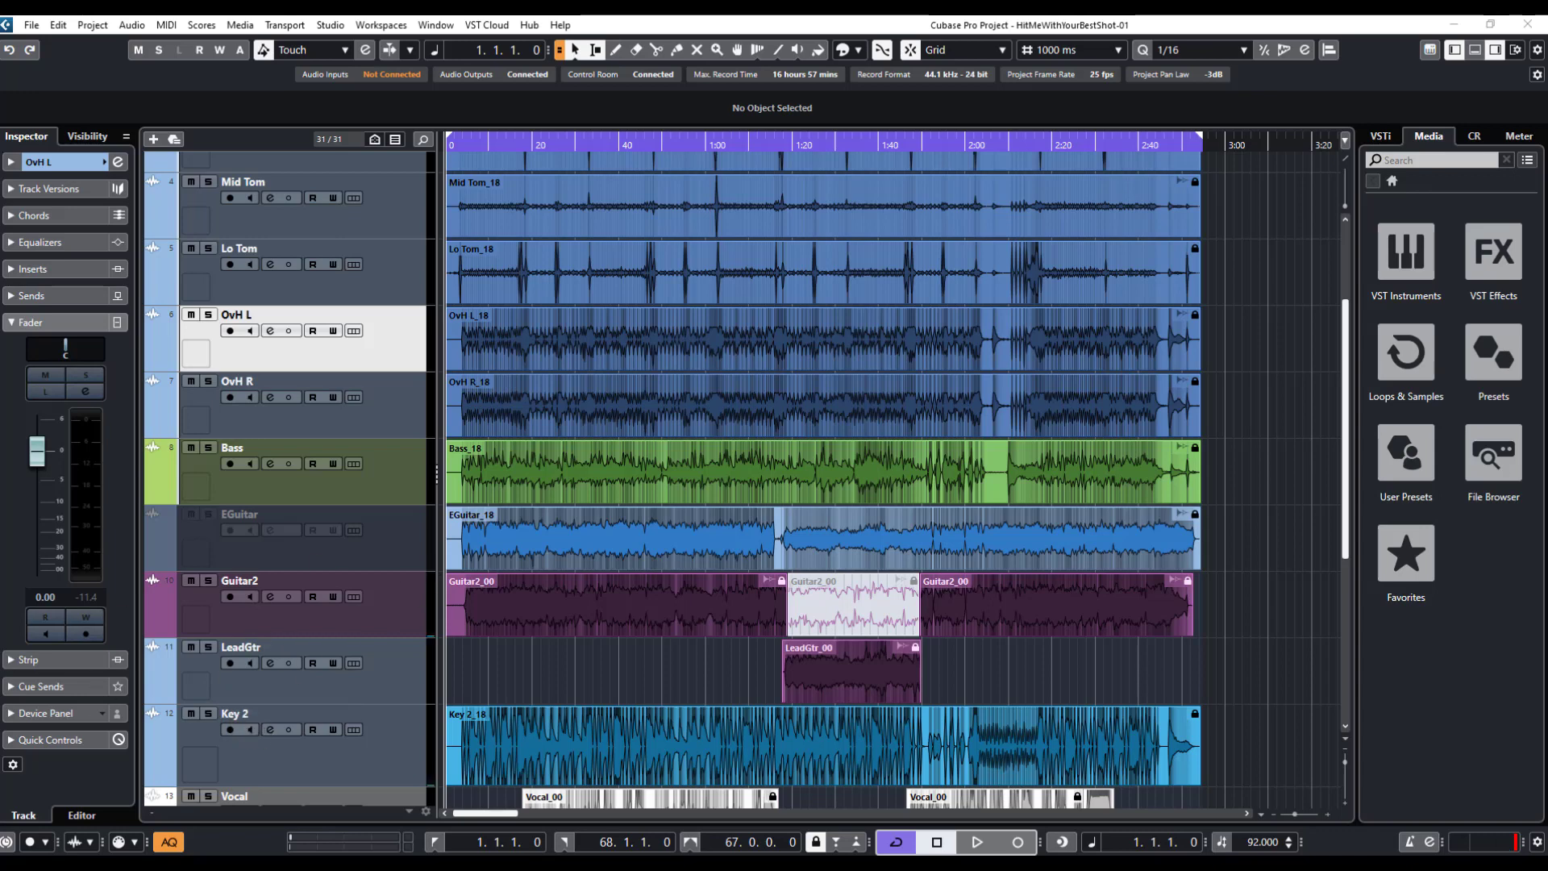
Play the song from the start and check all channel and MASTER levels in the MixConsole, clearing the MASTER clip indicator
left_click(976, 841)
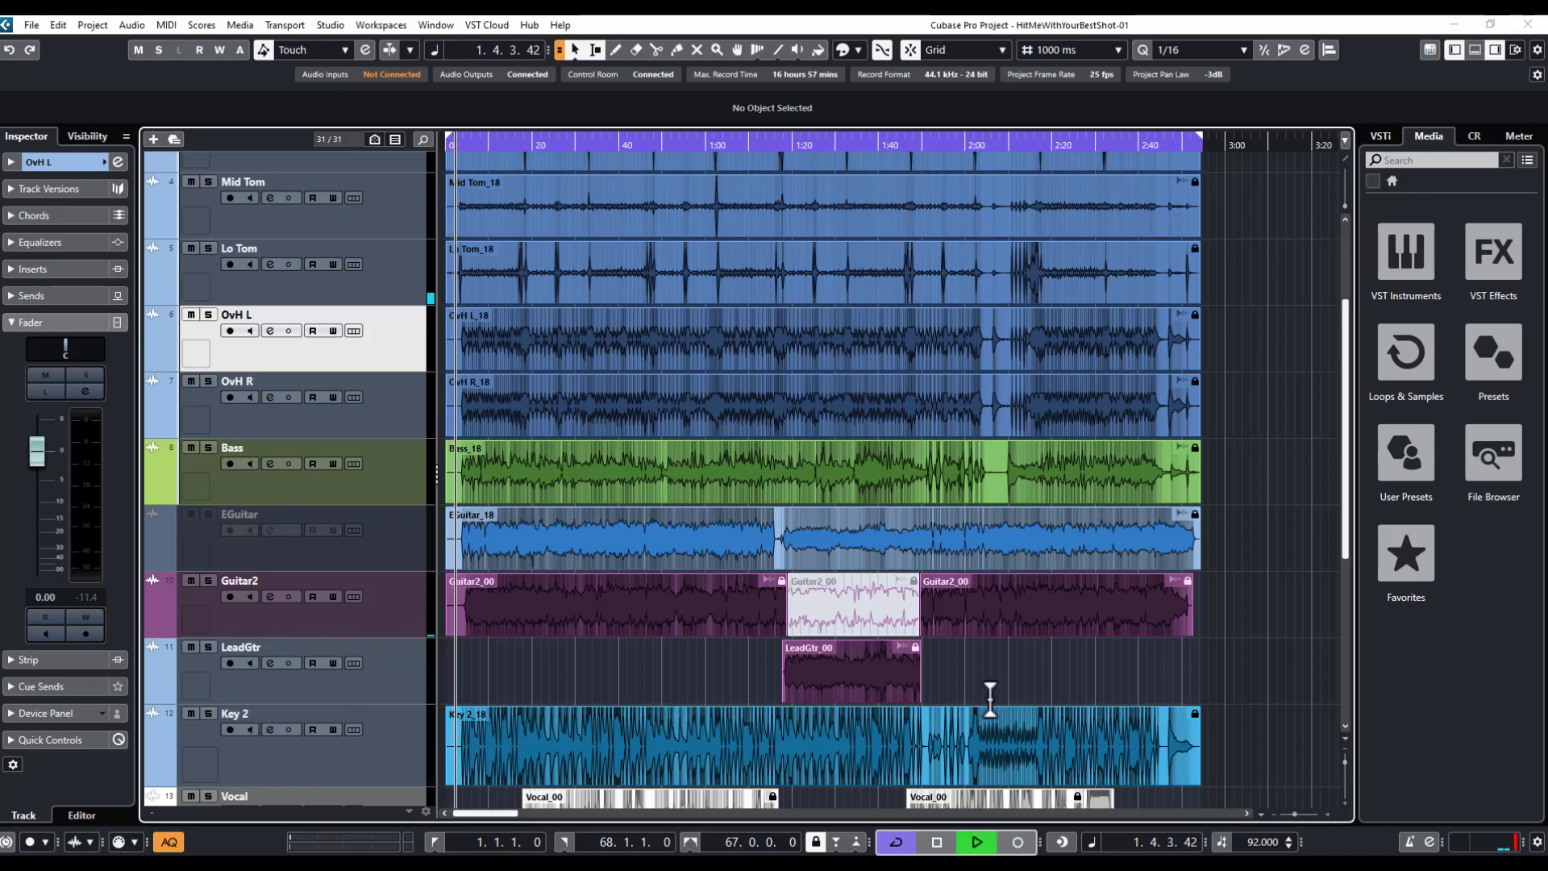
key("F3")
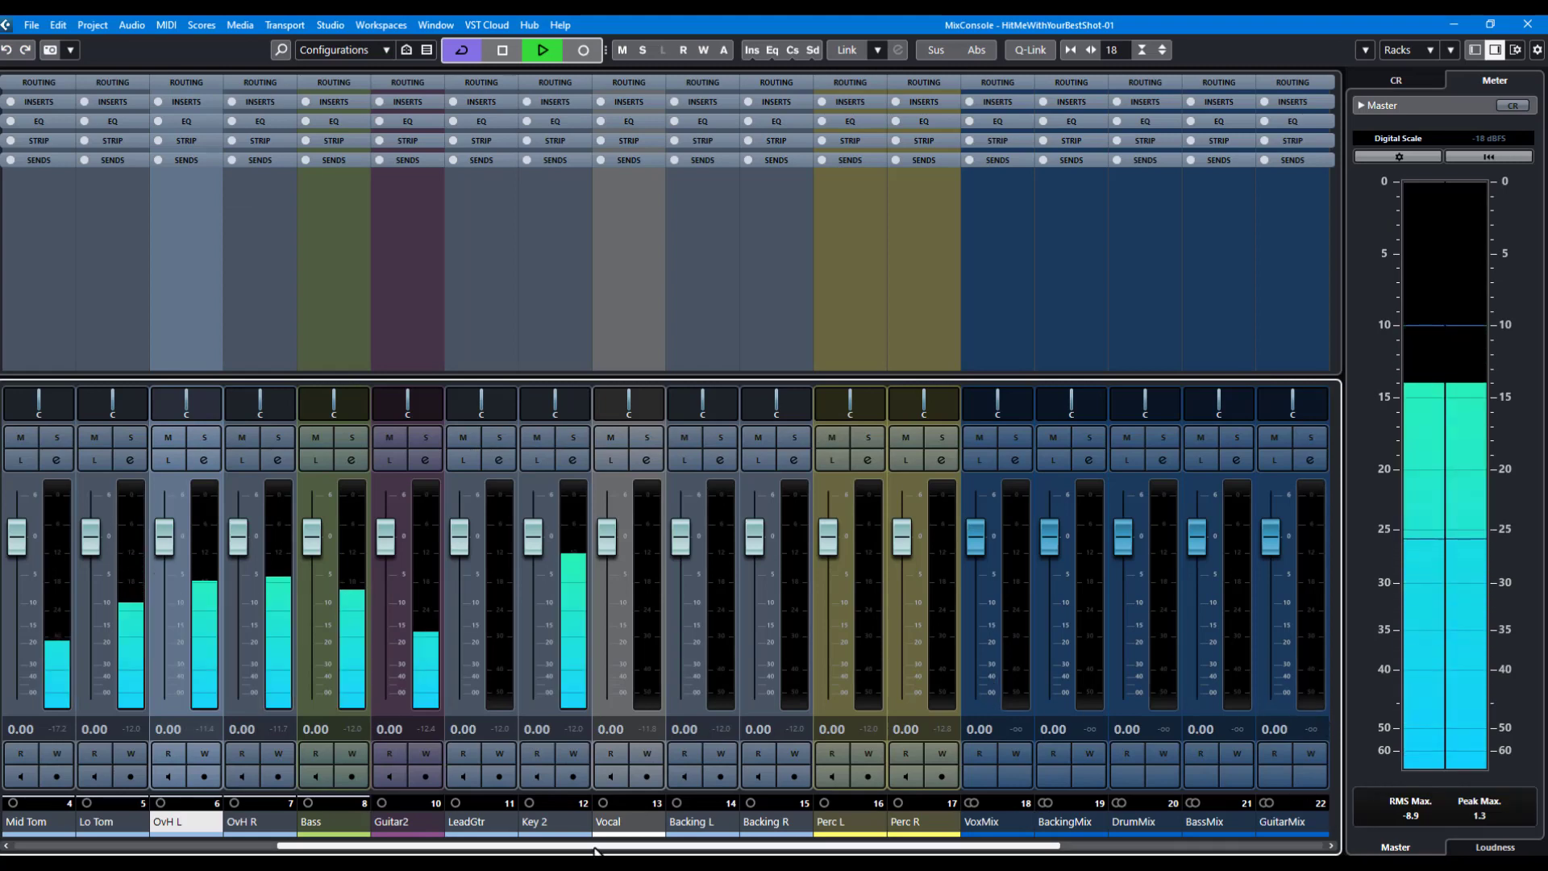
left_click_drag(596, 850, 1231, 852)
left_click(1285, 803)
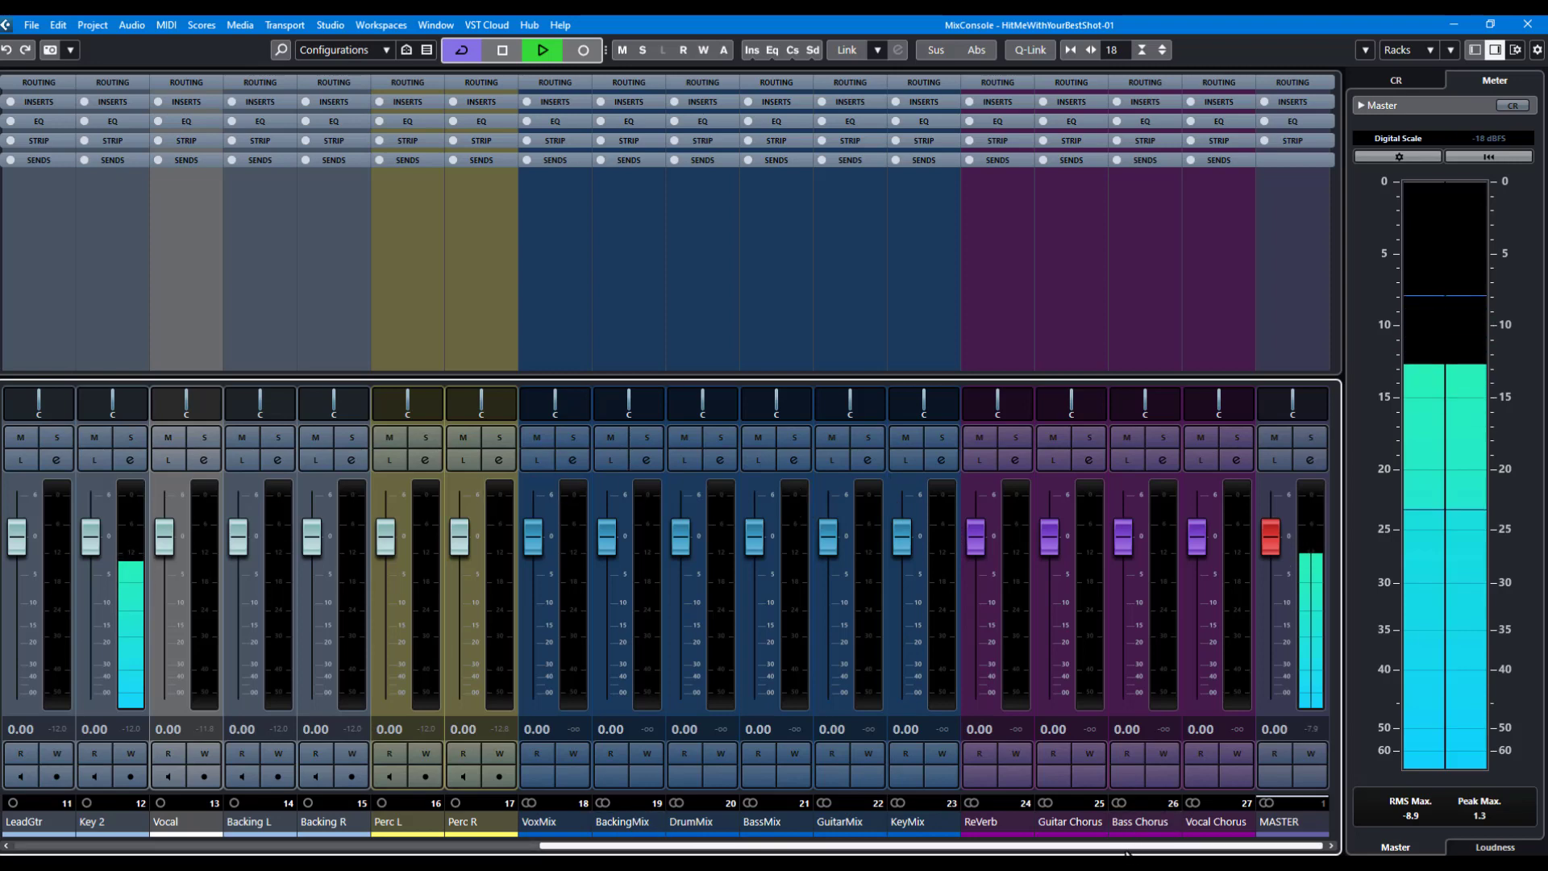
scroll(1127, 846, "left", 5)
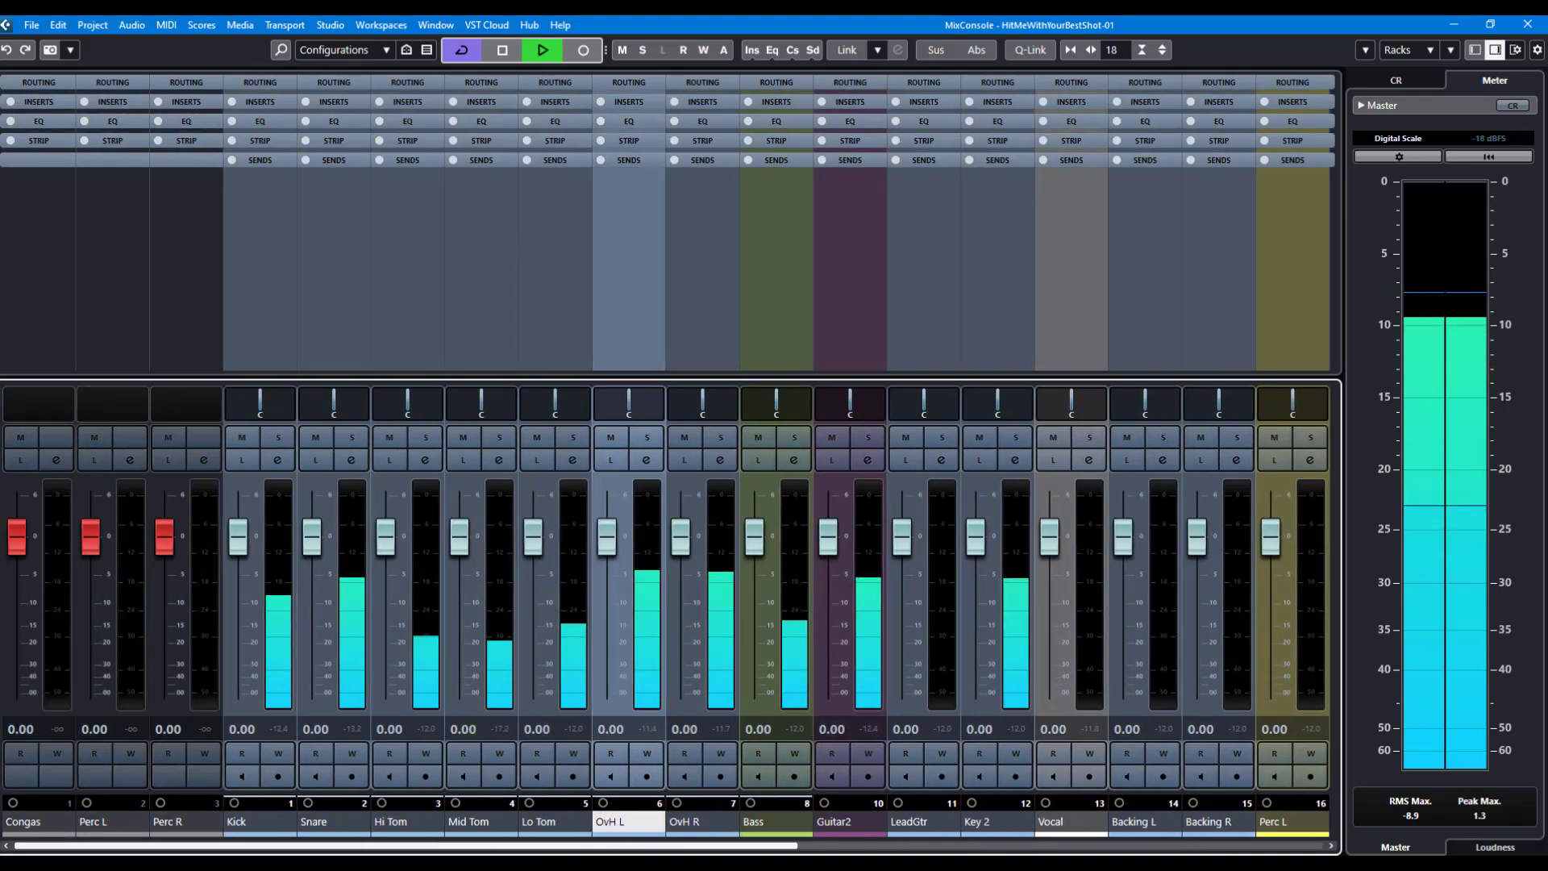
scroll(1127, 847, "right", 5)
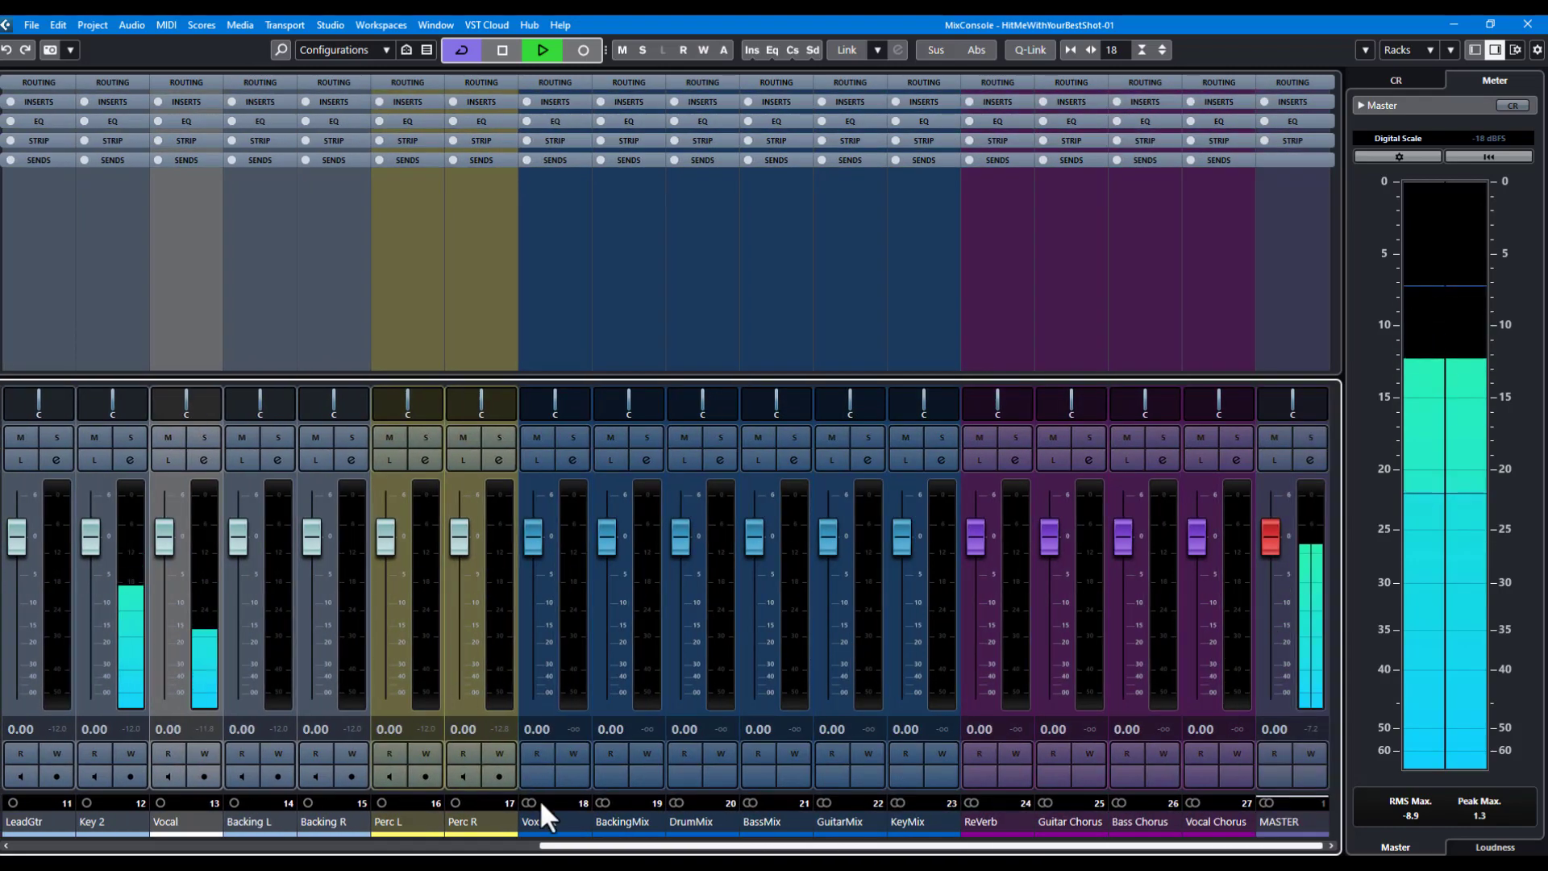
Compare the levels of all channels and the MASTER across the MixConsole during playback, and stop playback
scroll(597, 847, "left", 5)
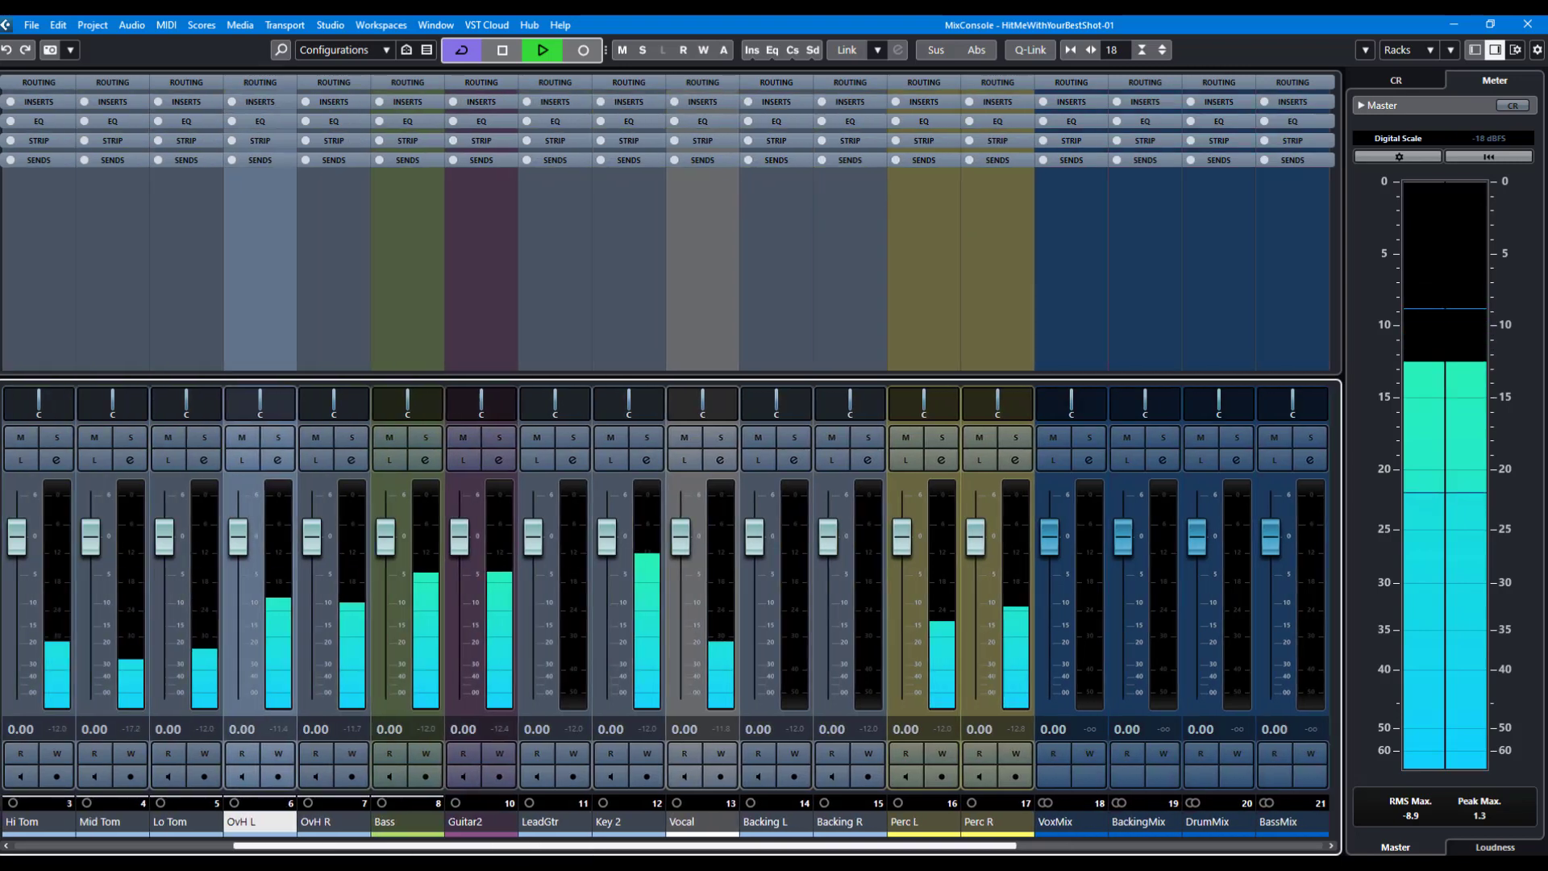
scroll(597, 847, "left", 1)
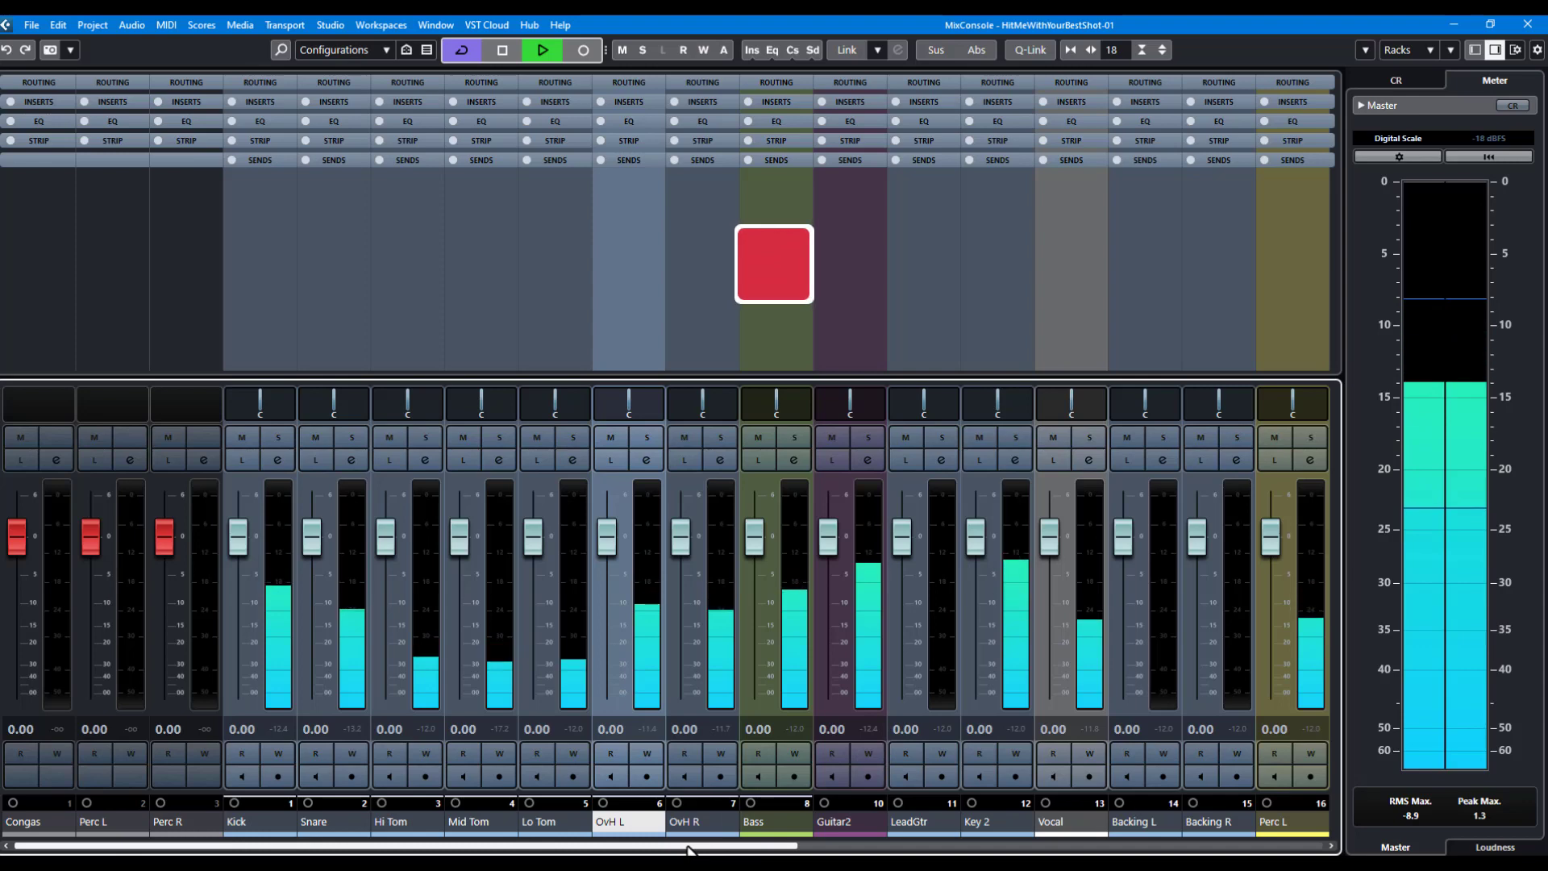
scroll(882, 742, "right", 2)
scroll(669, 581, "right", 10)
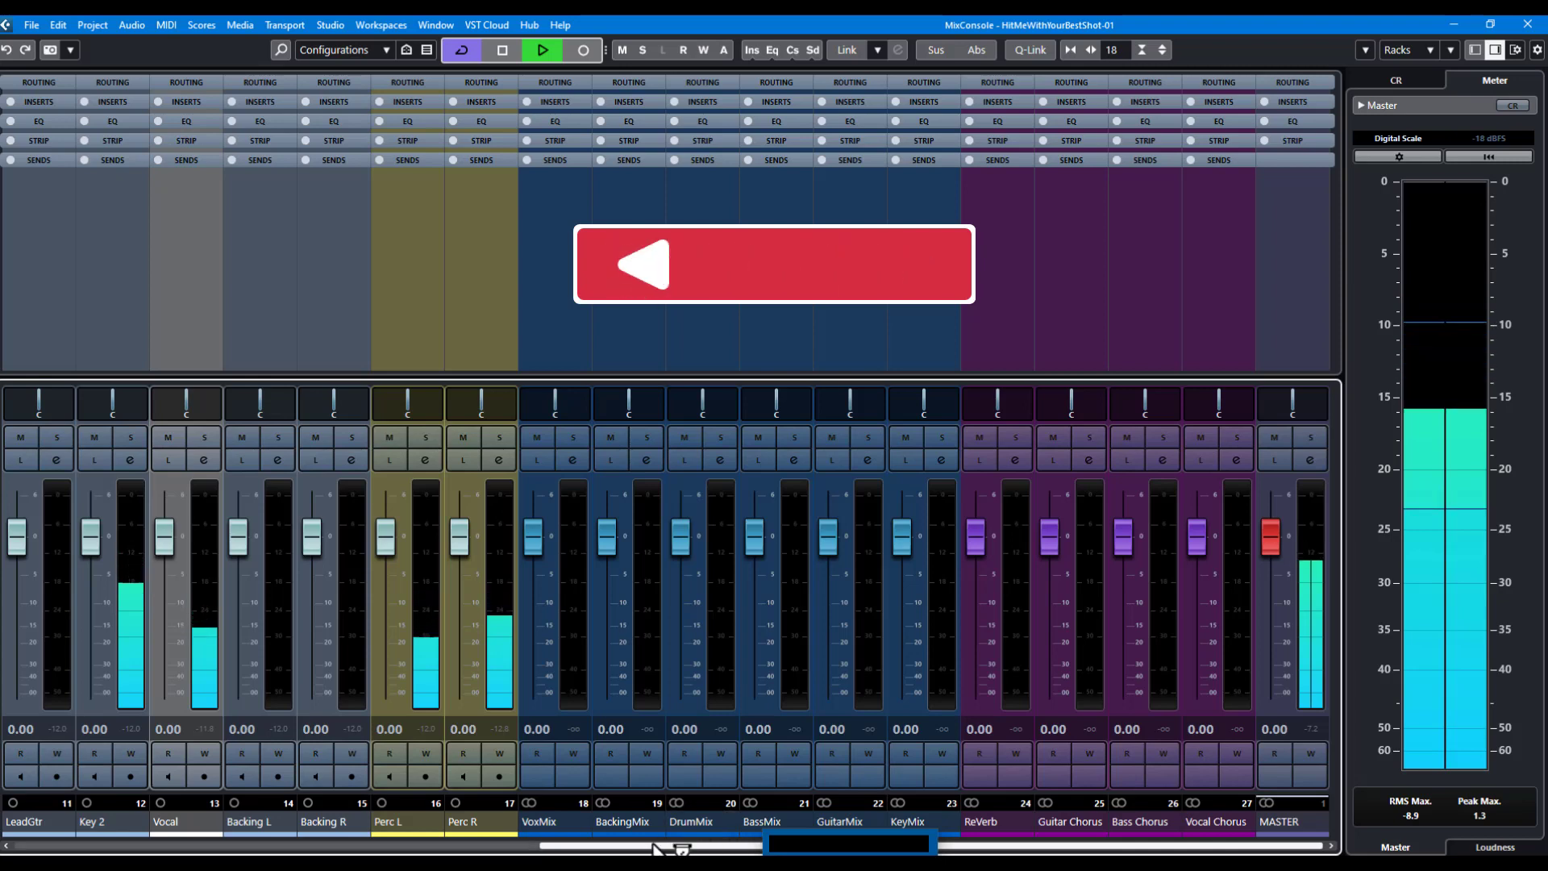
key("space")
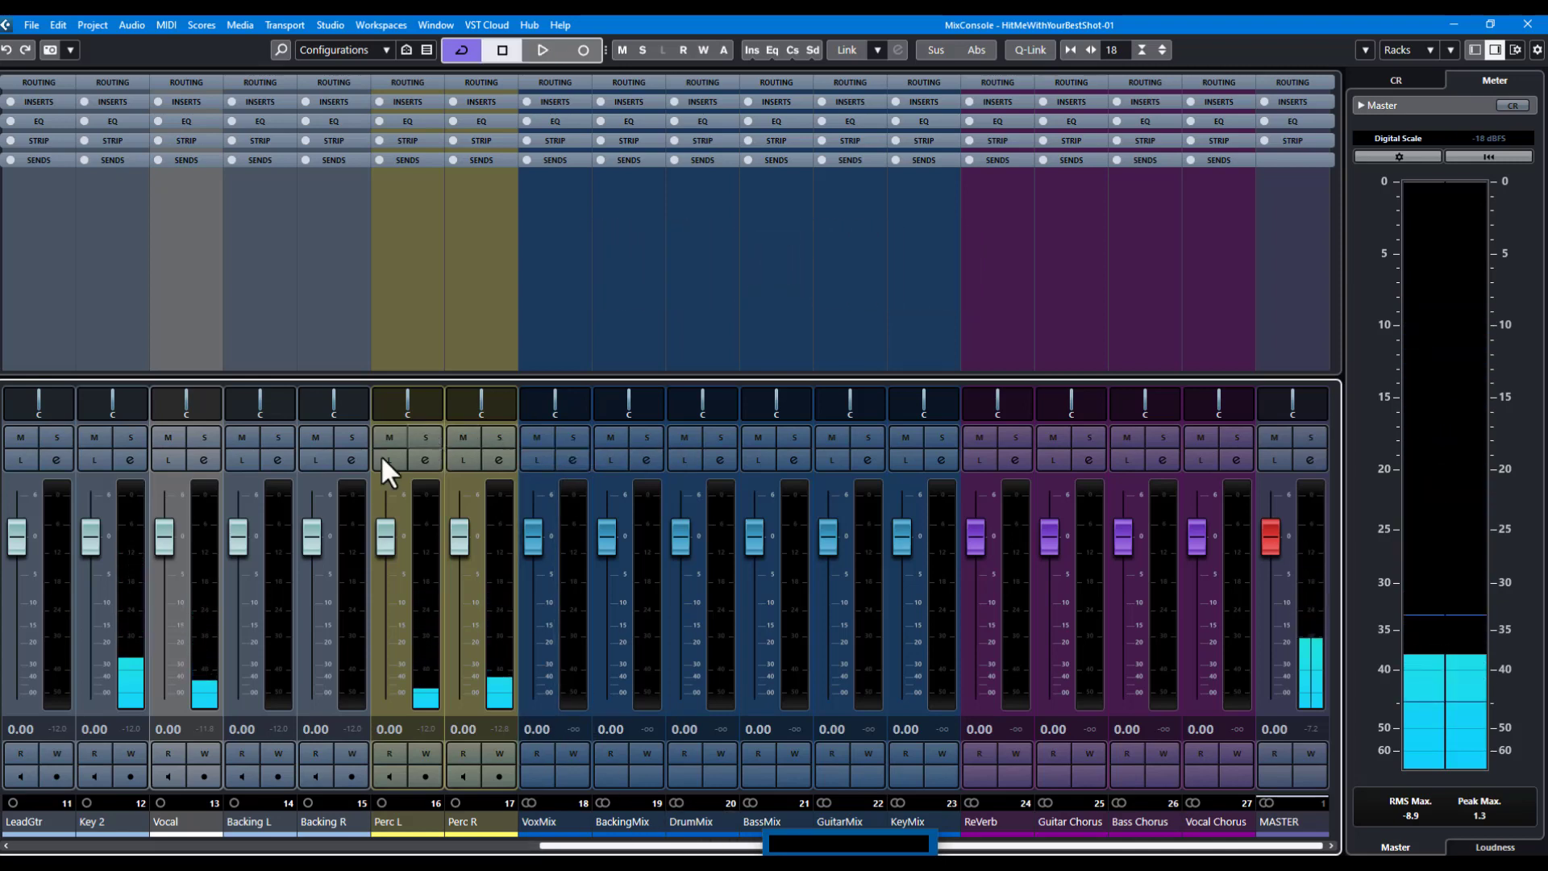
Load TR5 Fame Studio Reverb into the VoxMix channel's second insert slot, and enlarge and reposition its plug-in window
left_click(572, 459)
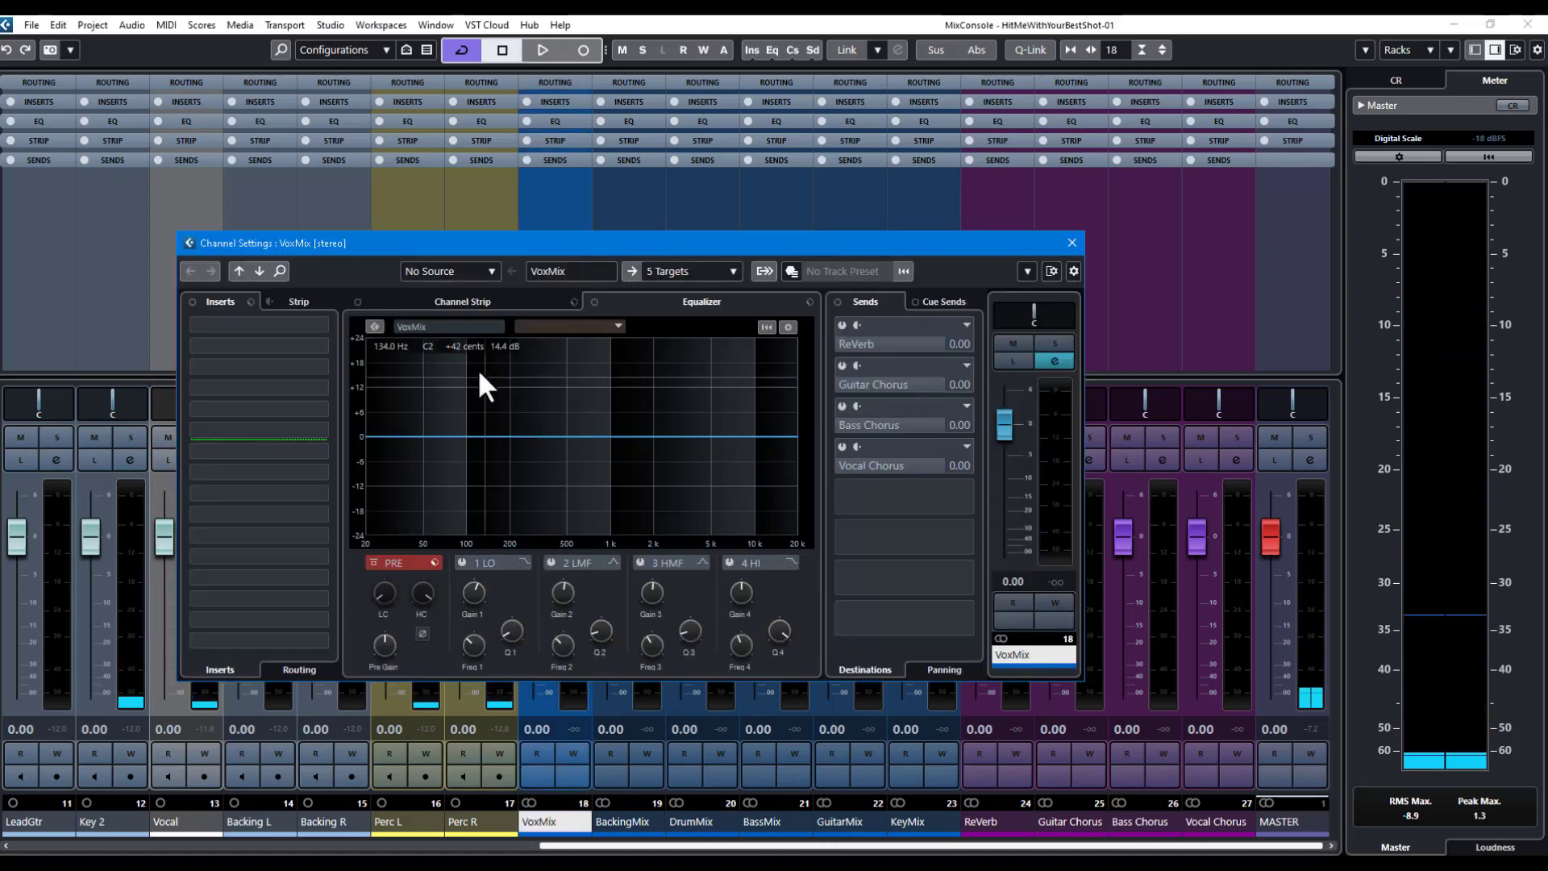
left_click(323, 346)
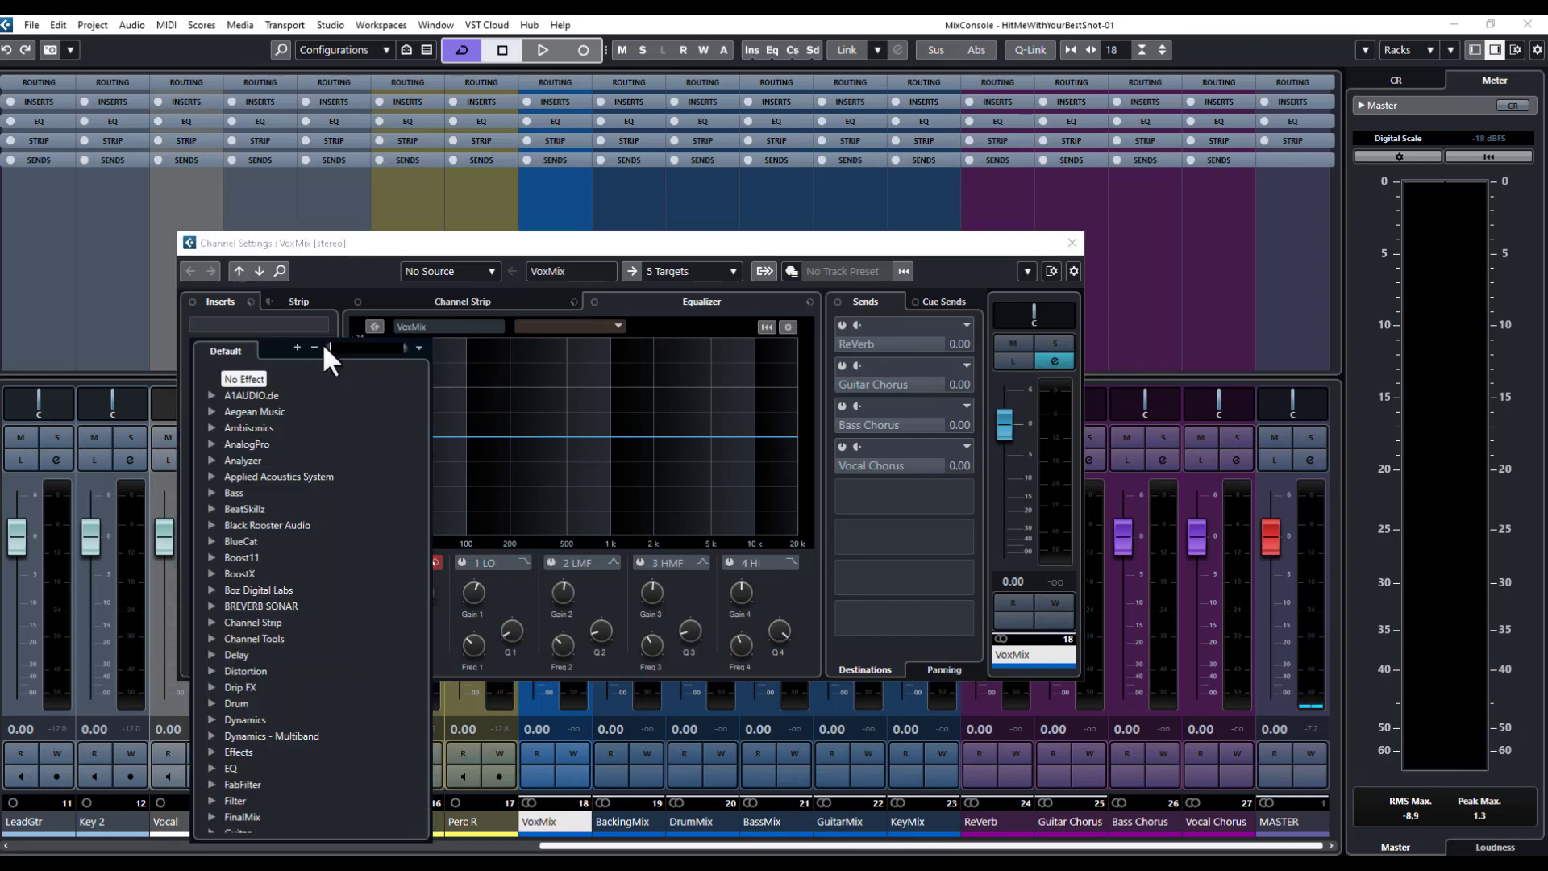
type("fame")
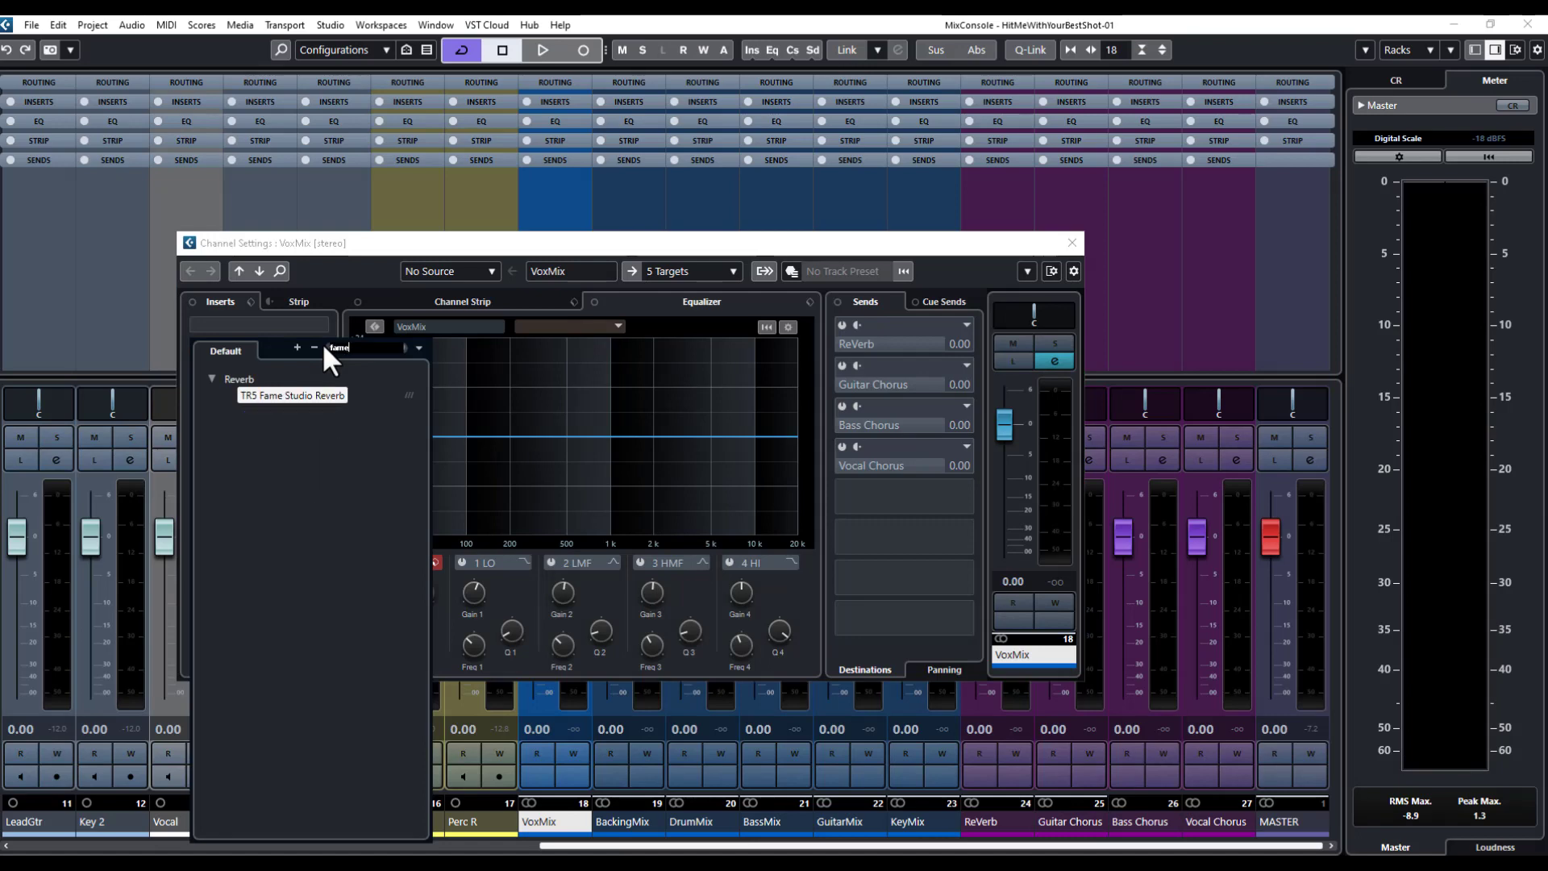
left_click(313, 394)
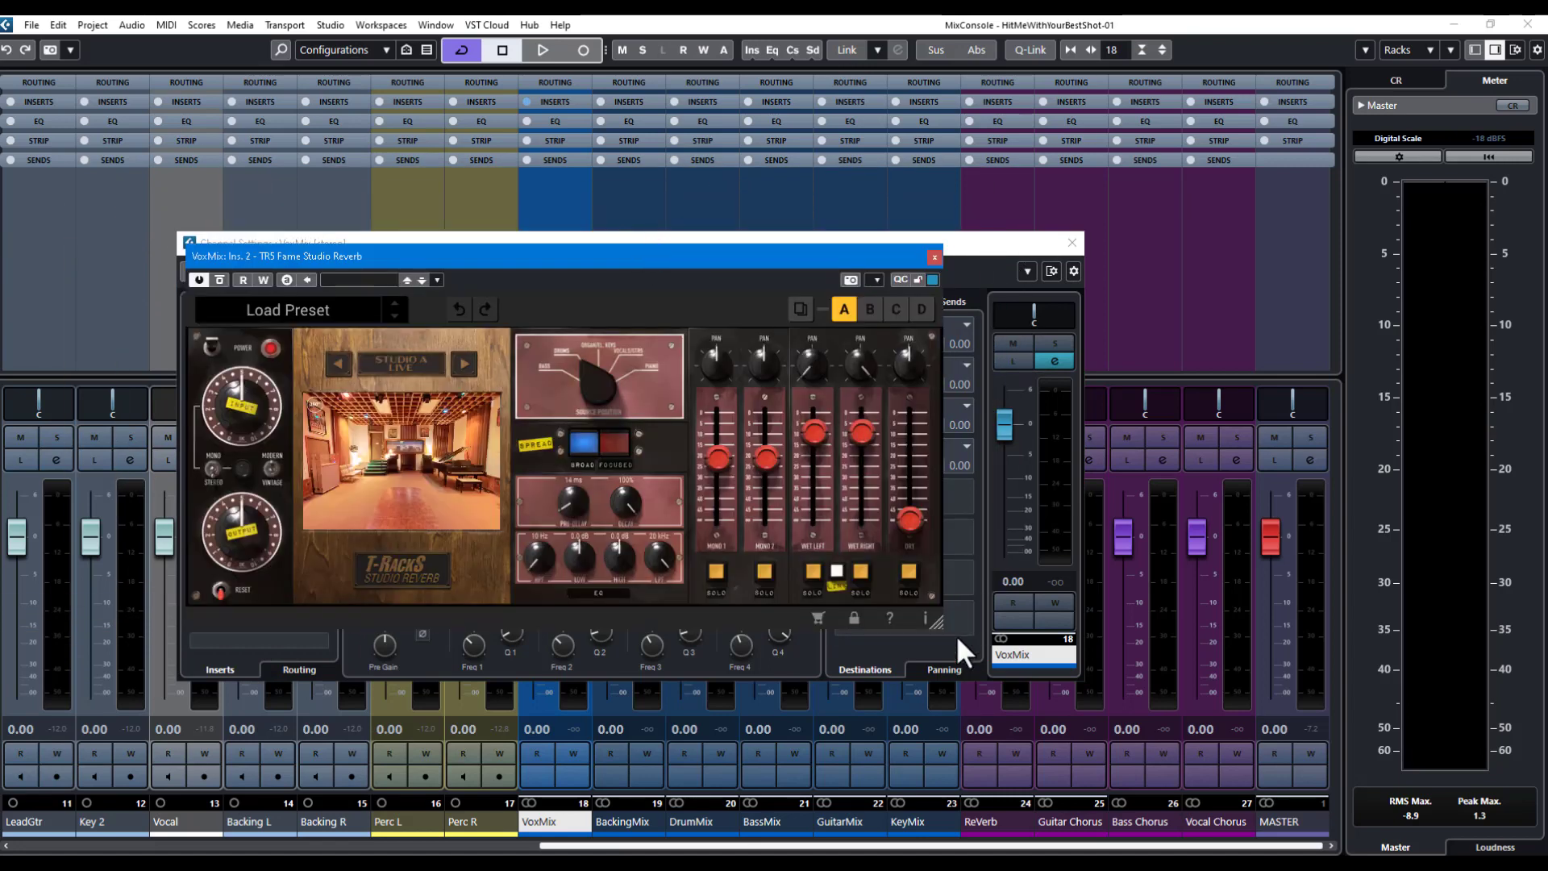
left_click_drag(938, 629, 1098, 776)
left_click_drag(1015, 254, 882, 167)
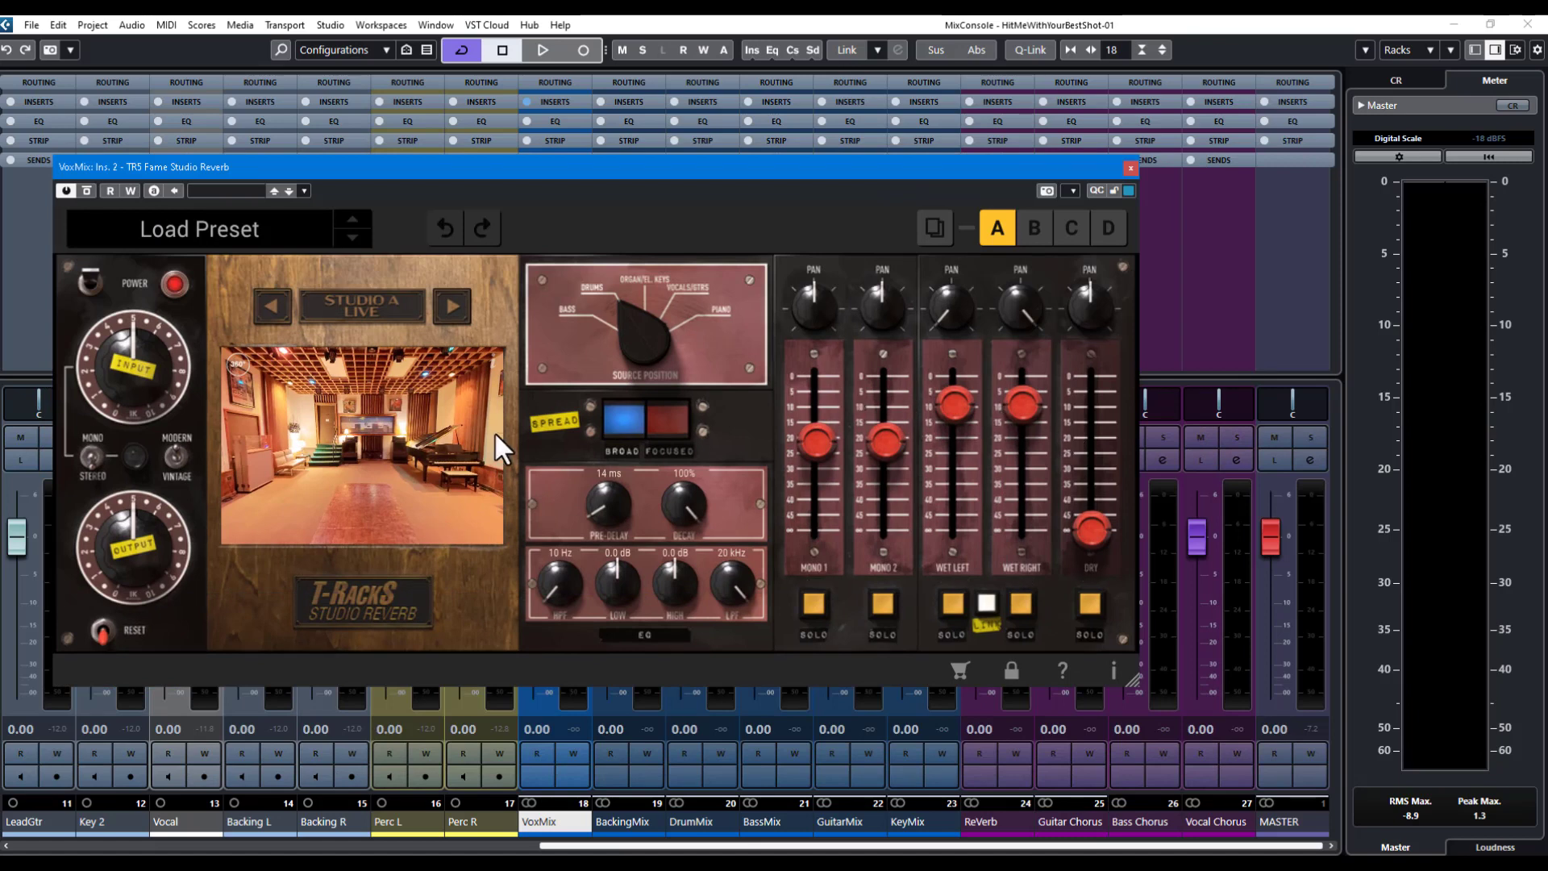
Look through the reverb's Insert presets and close the list without loading one
left_click(237, 225)
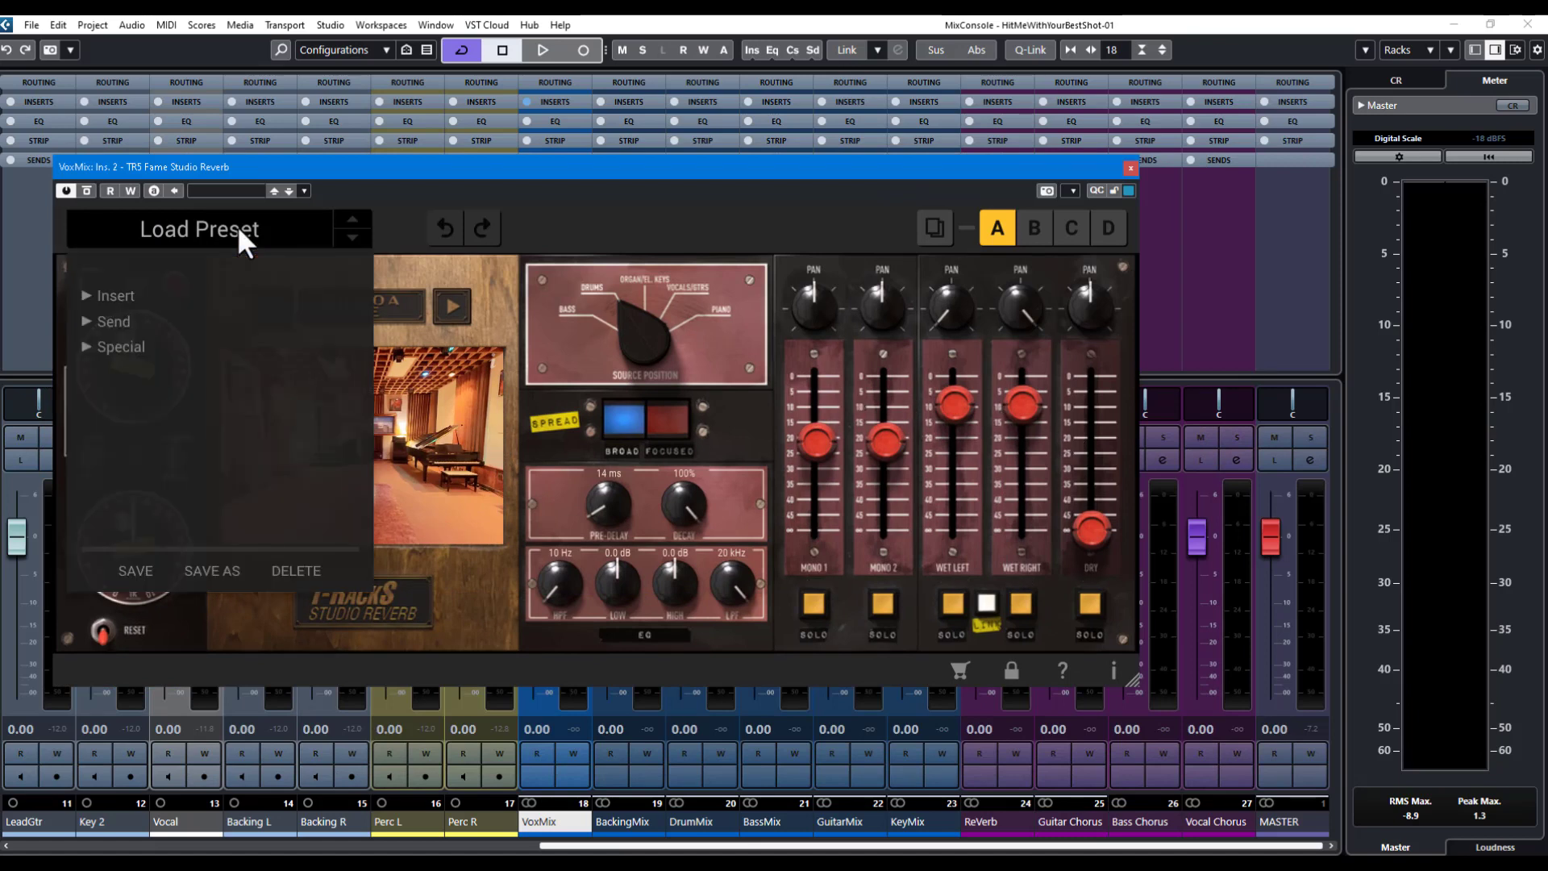
left_click(80, 294)
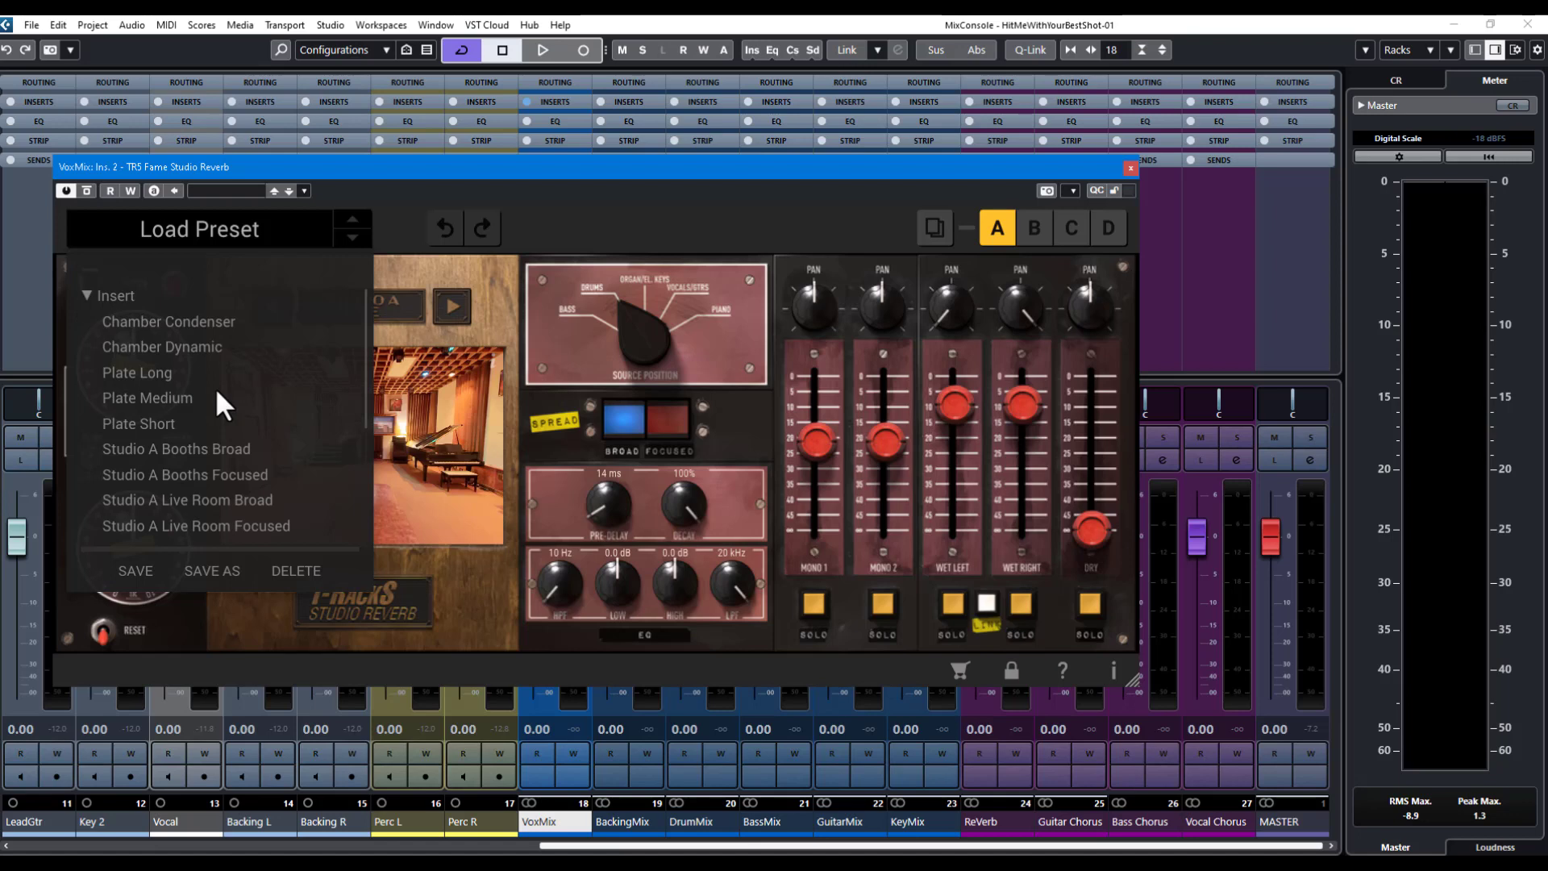
scroll(216, 391, "down", 3)
scroll(217, 392, "down", 3)
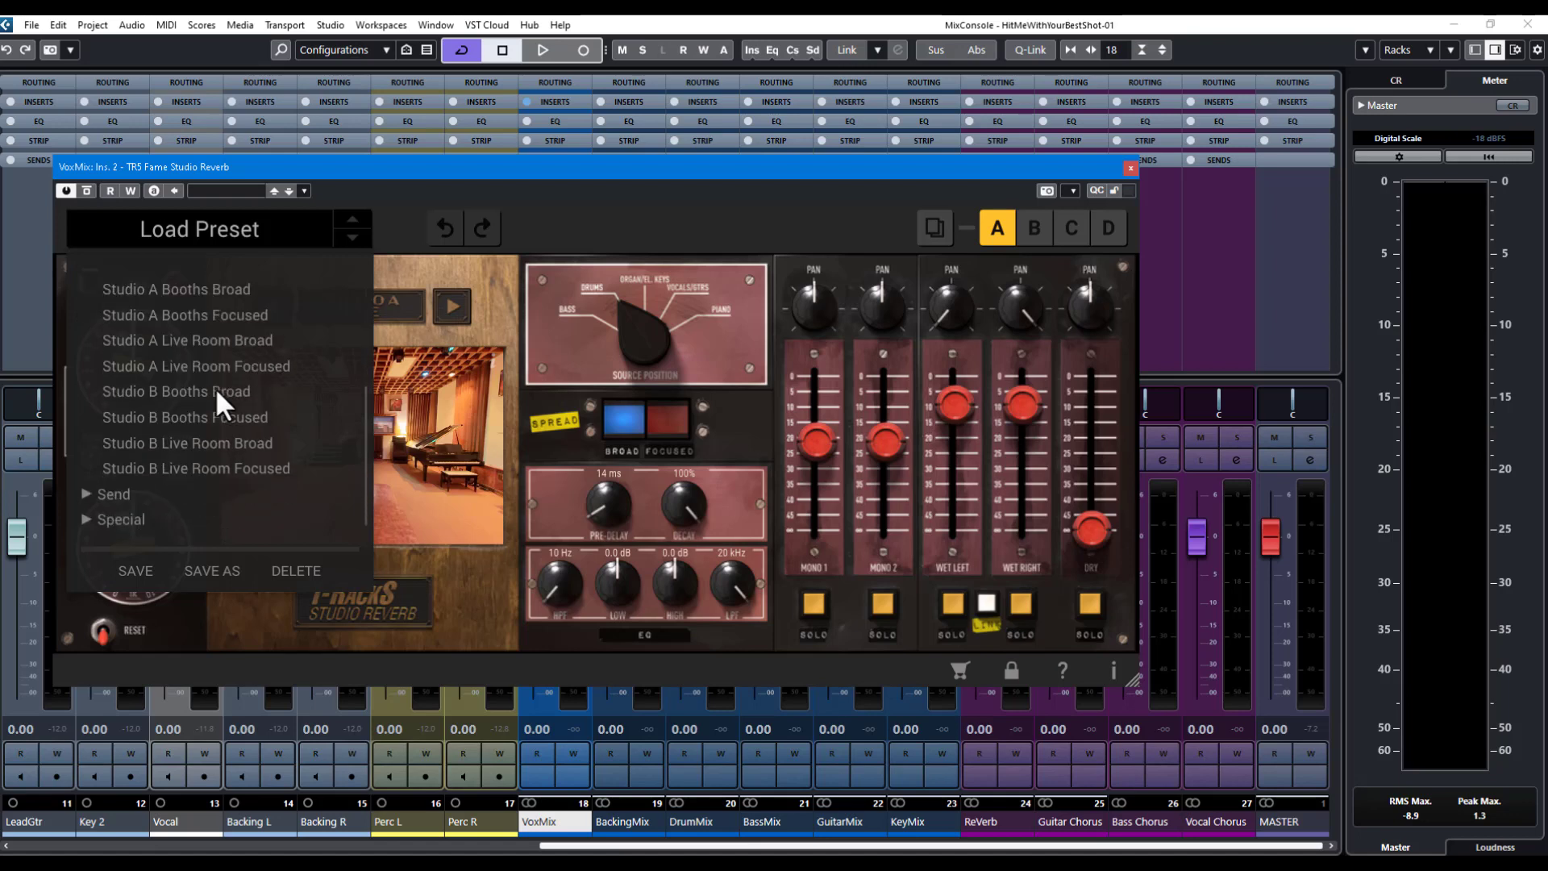
left_click(564, 240)
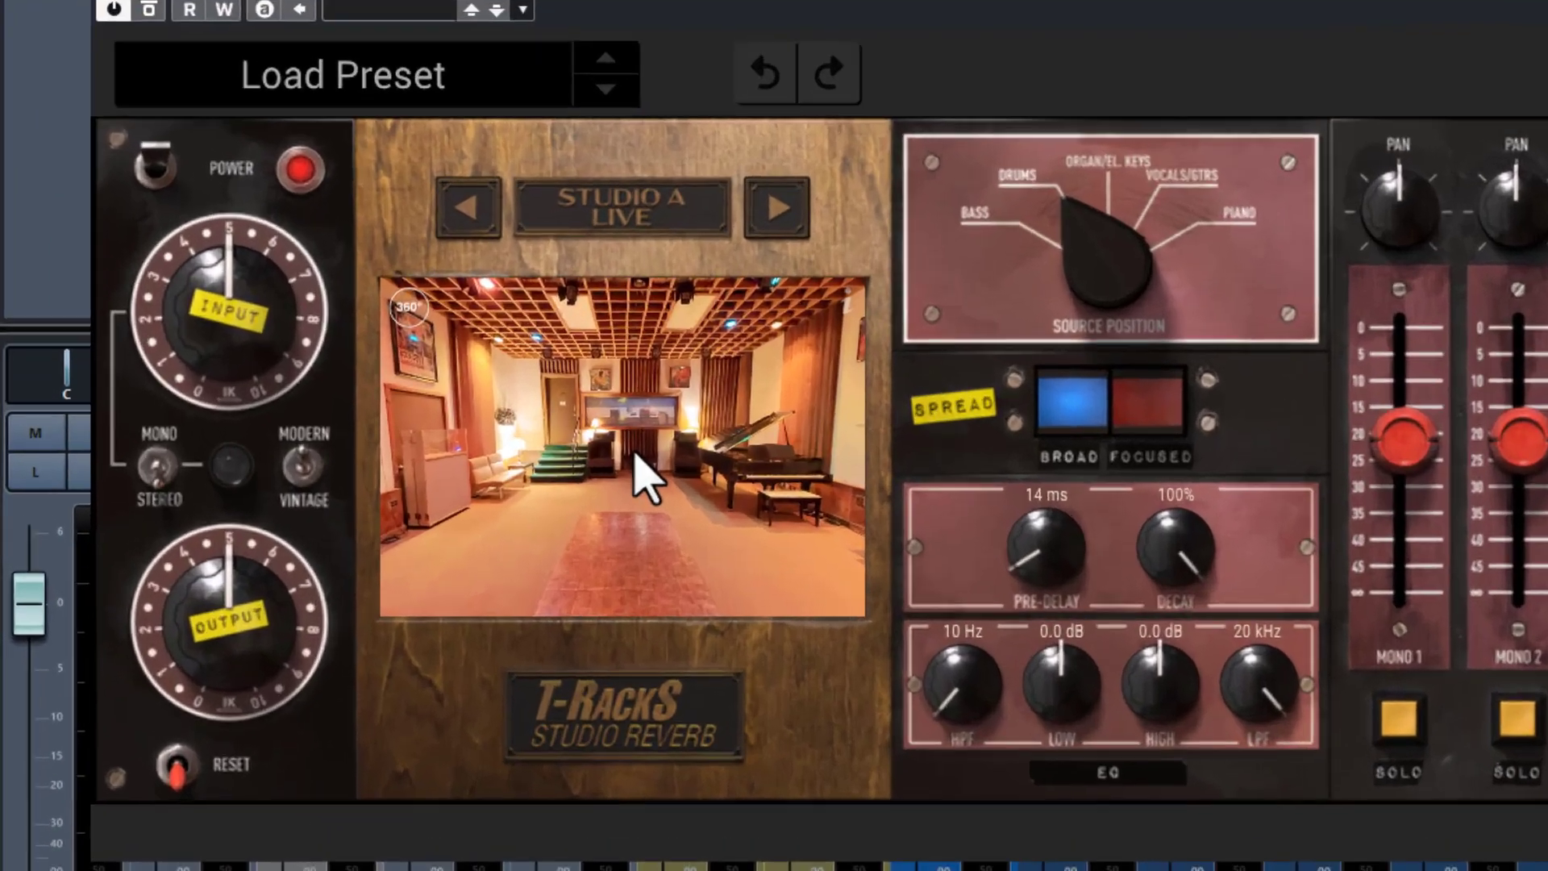
Look around the reverb's 360° view of the Studio A Live room and check the list of available rooms
left_click_drag(371, 446, 442, 473)
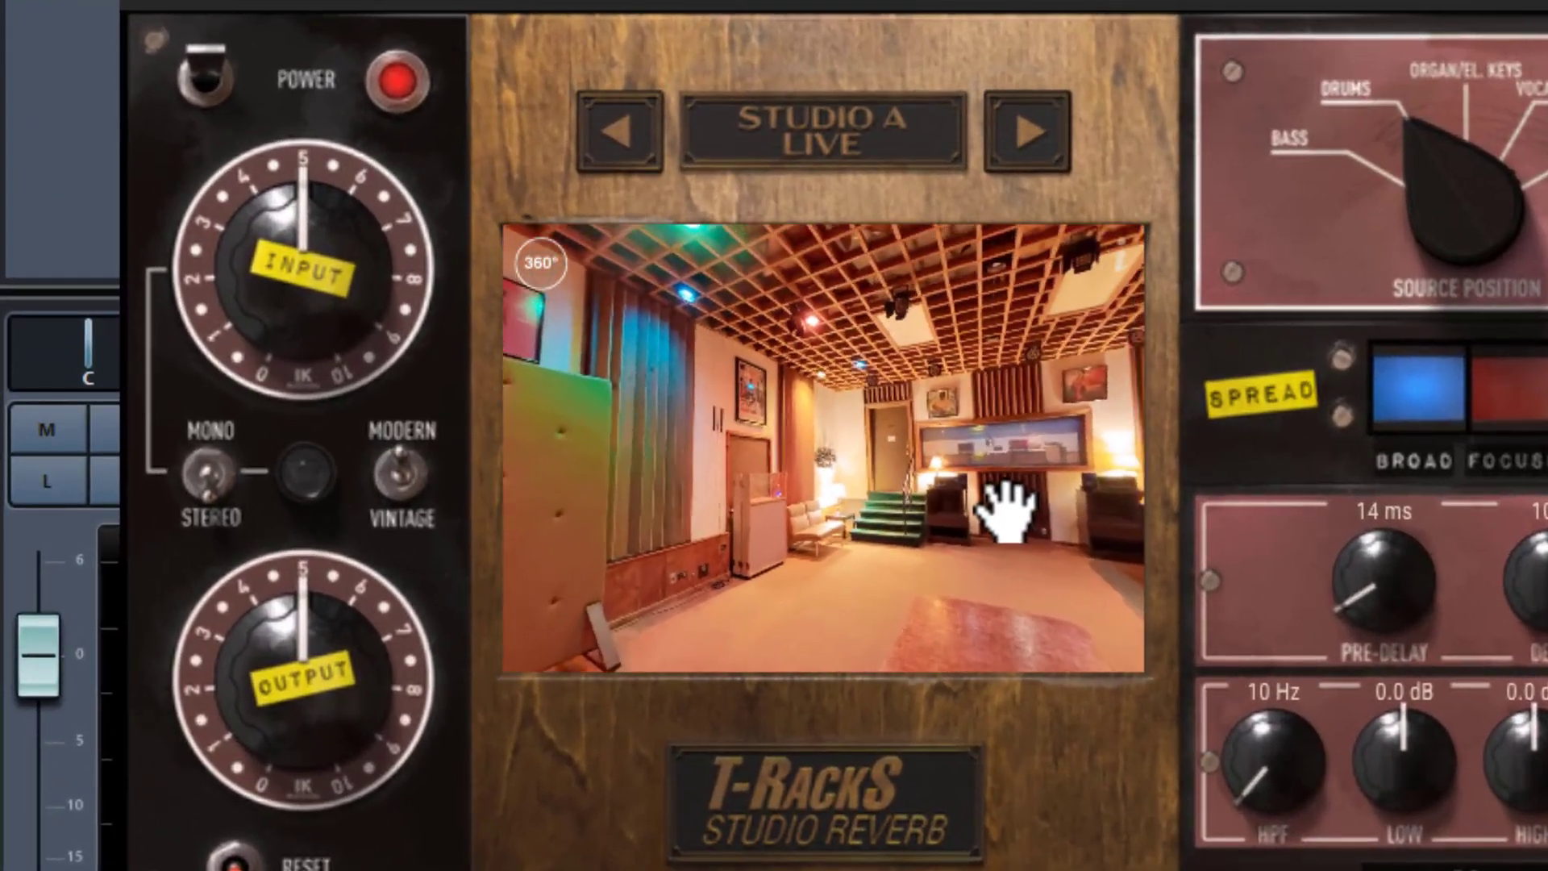
left_click_drag(1004, 508, 879, 576)
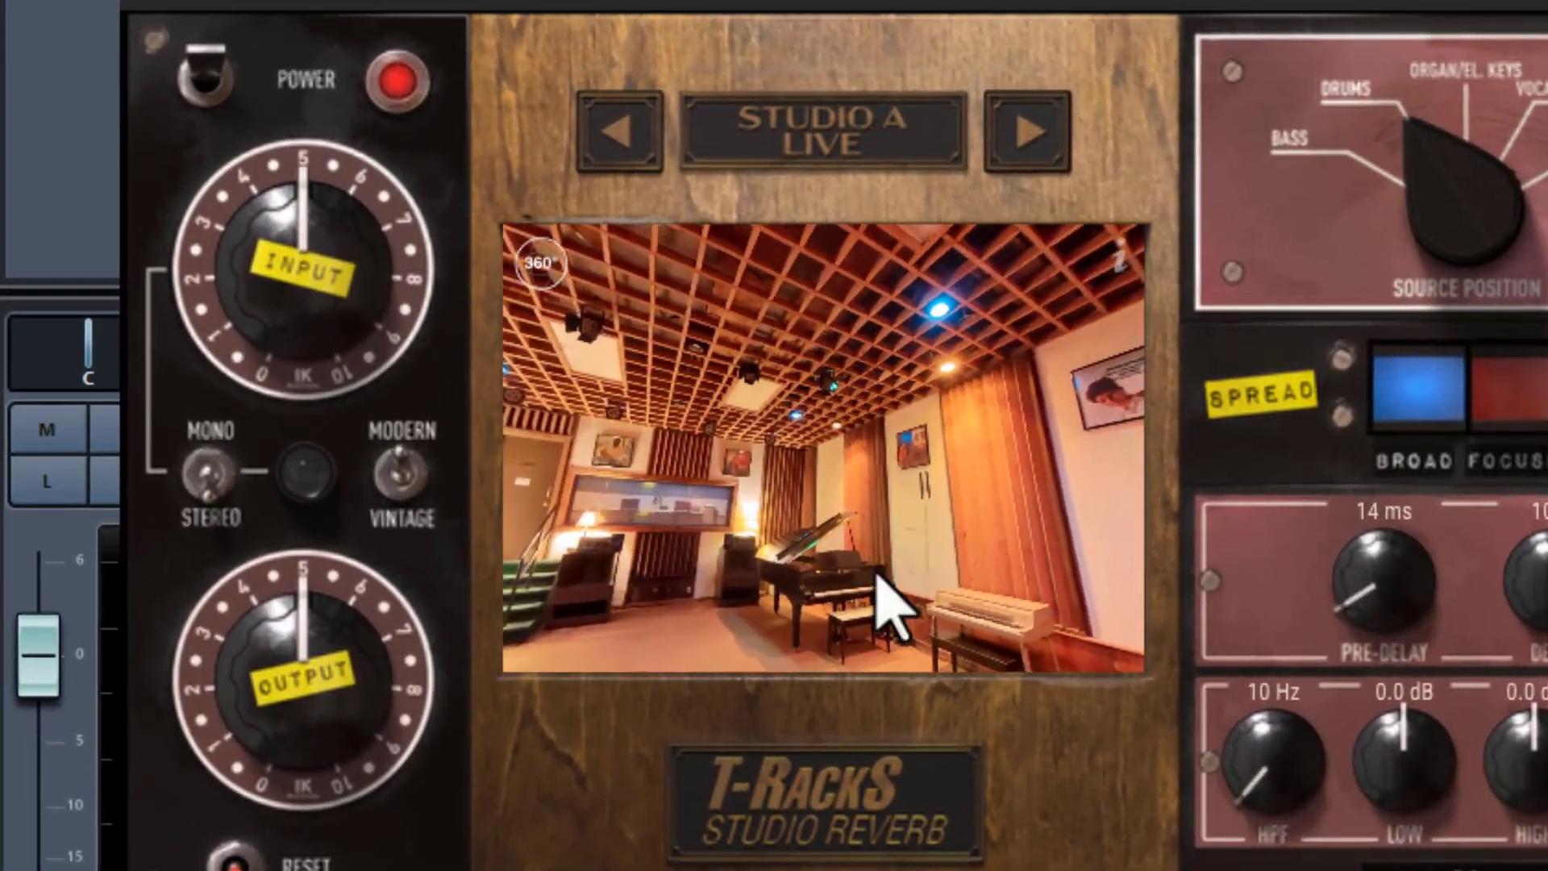
left_click_drag(1019, 494, 836, 350)
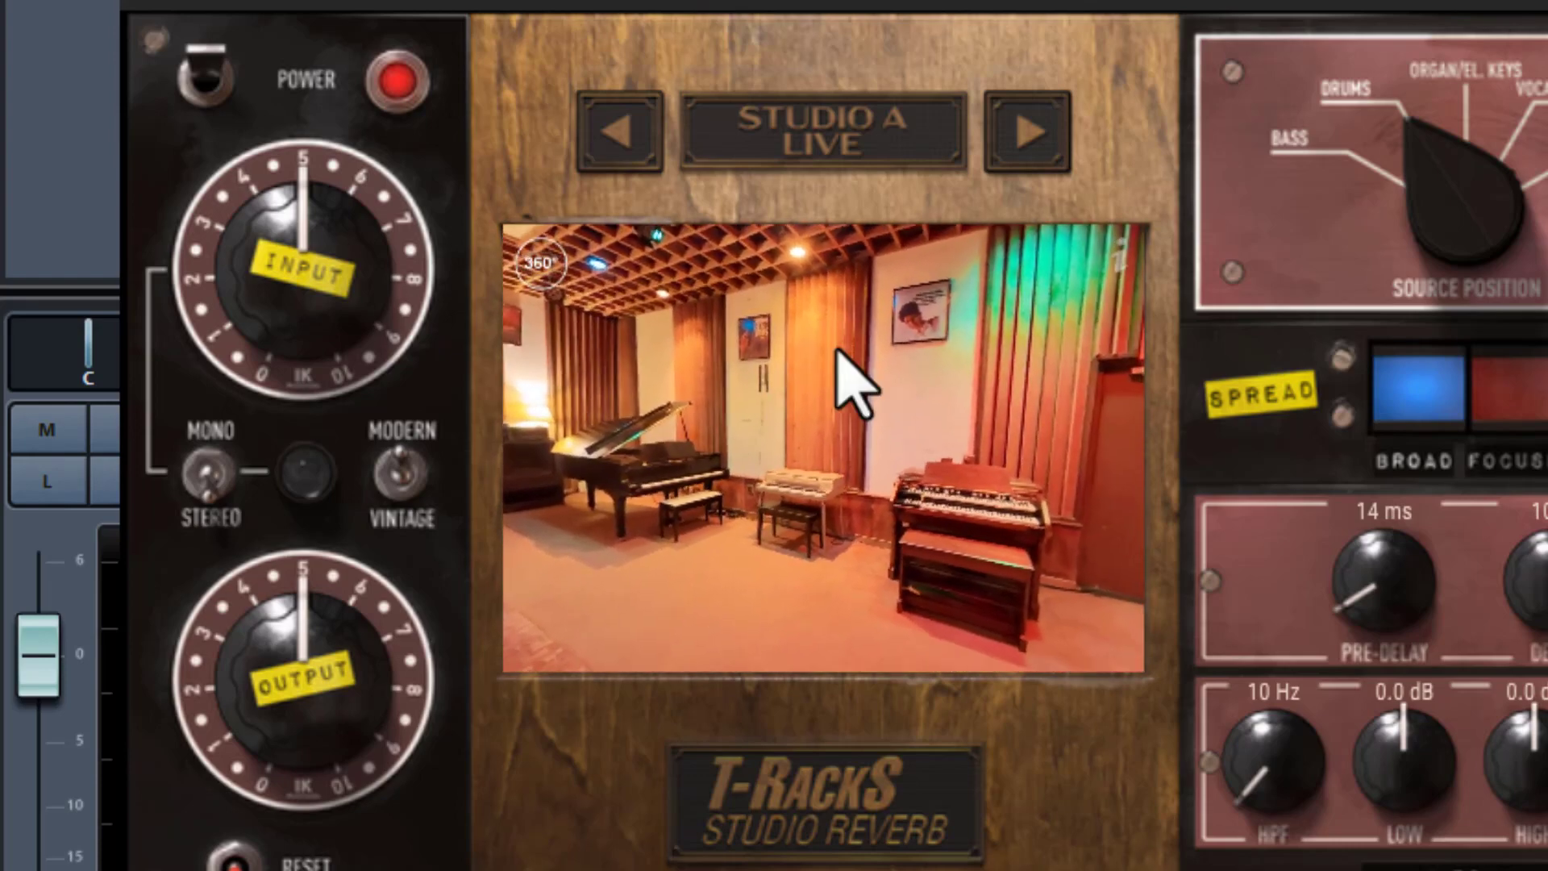
left_click(855, 133)
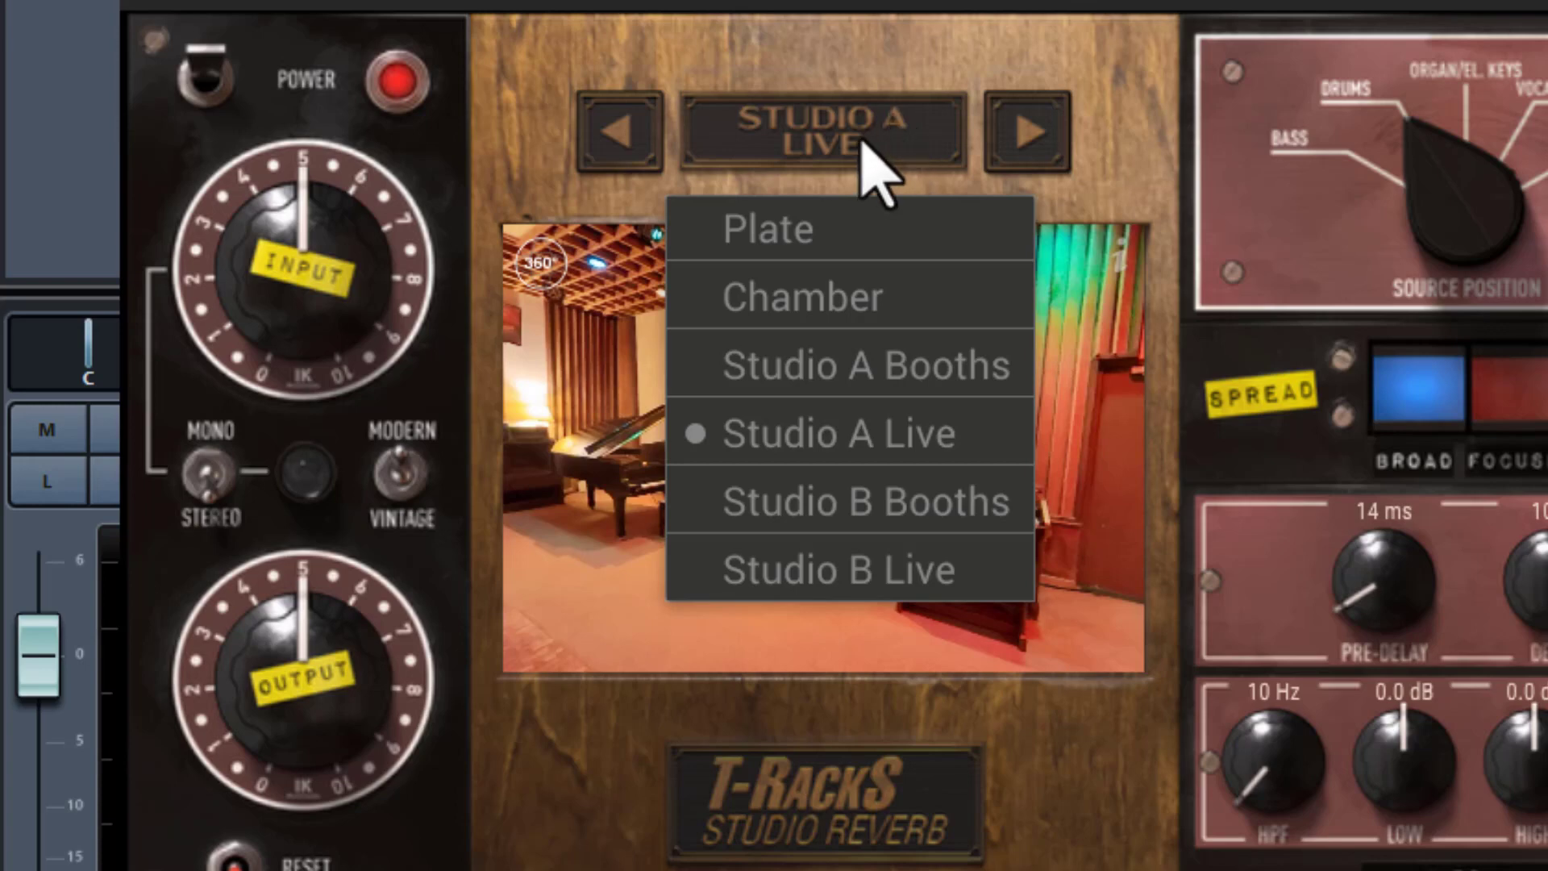
left_click(990, 53)
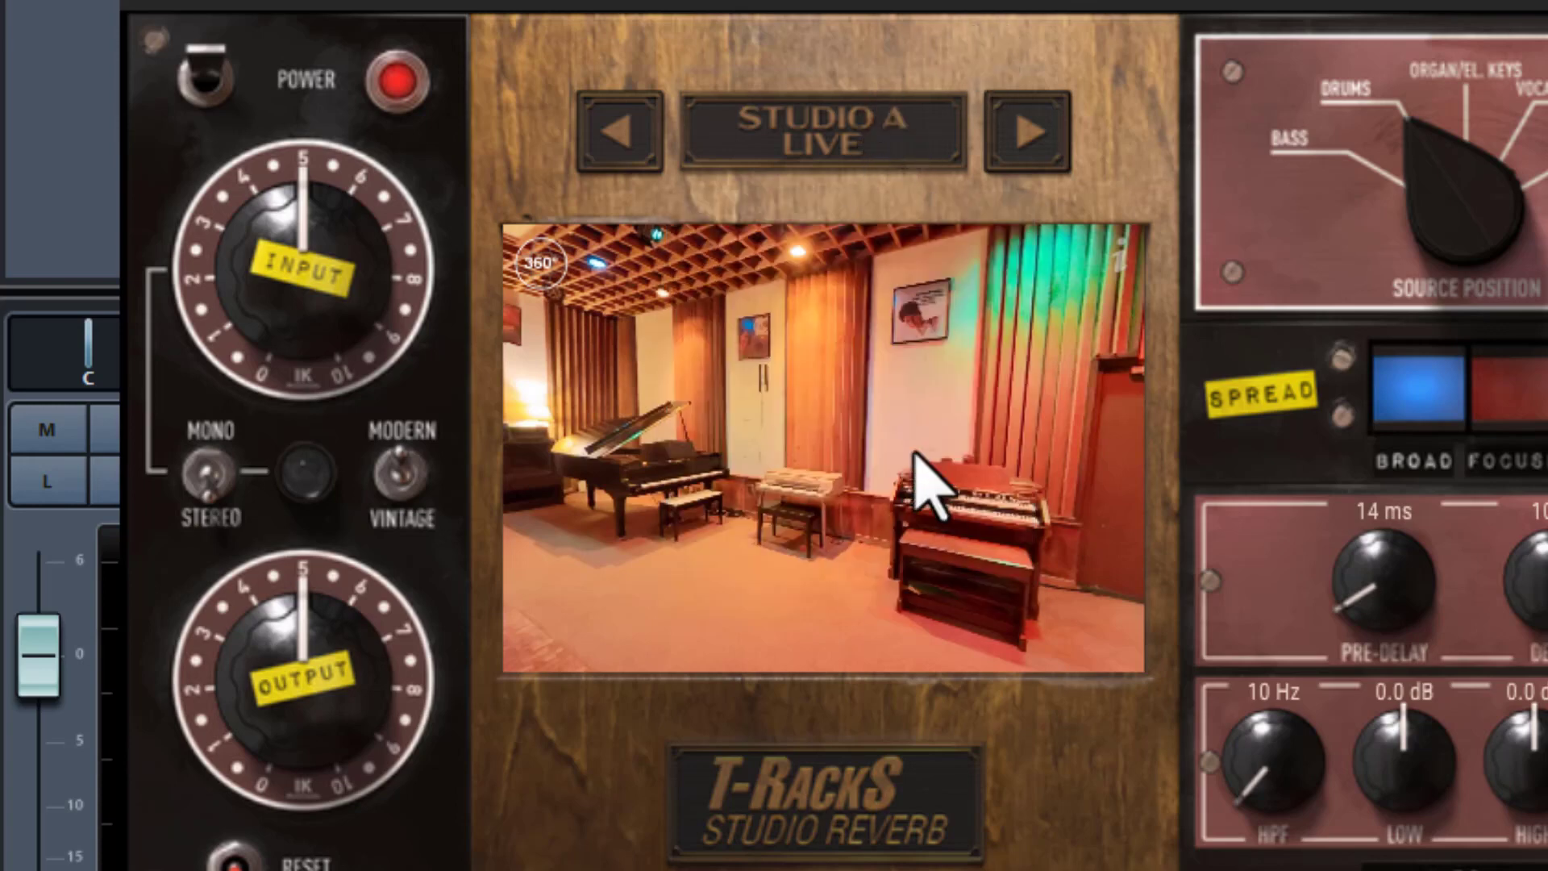
left_click_drag(1024, 496, 1012, 453)
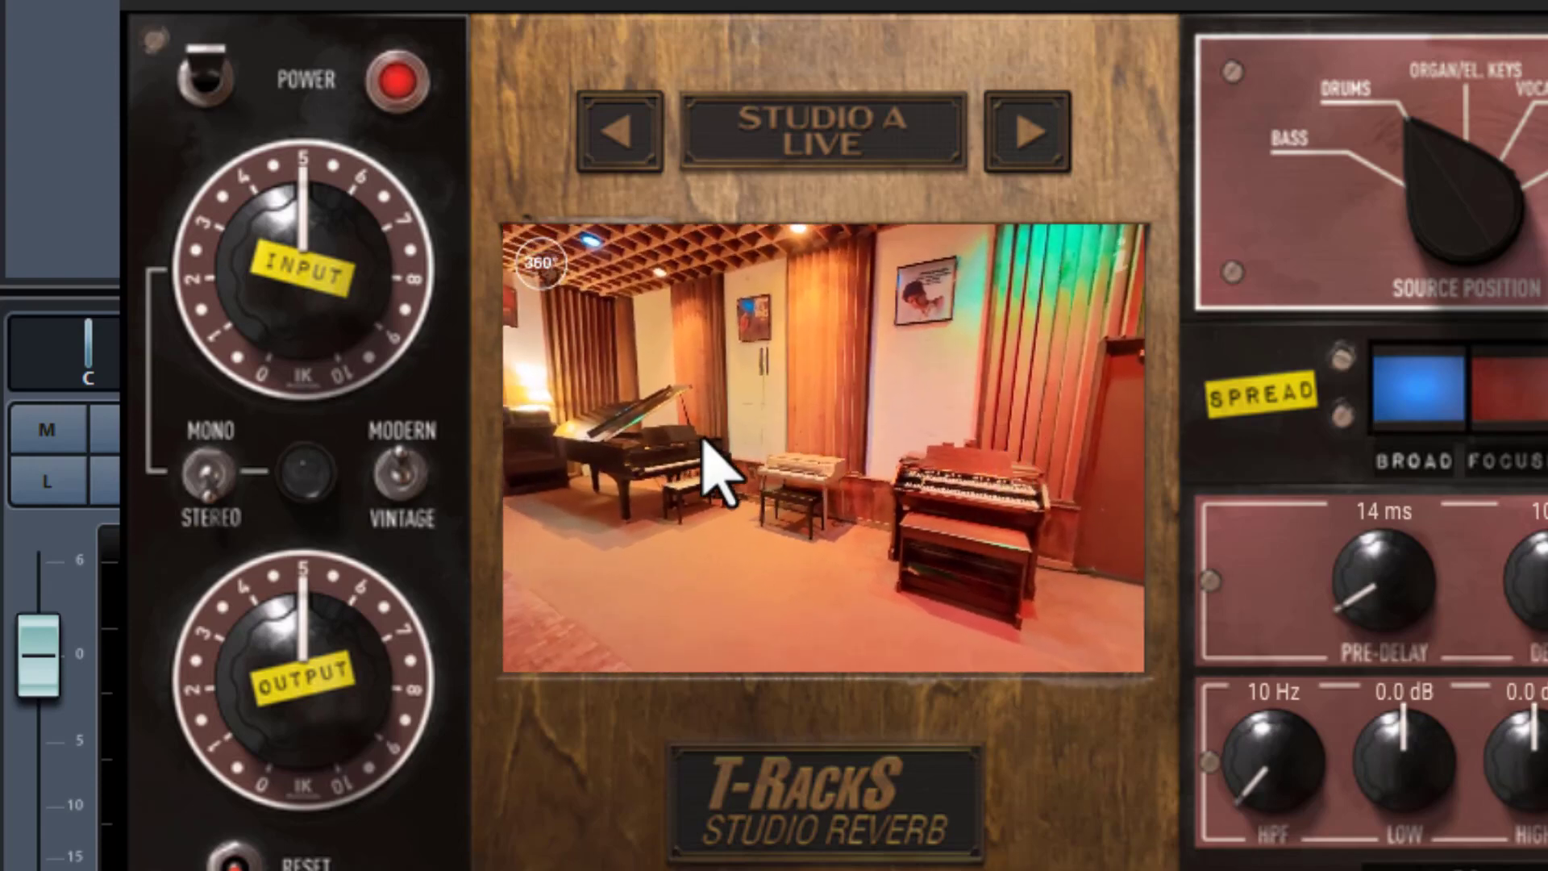
left_click_drag(675, 386, 979, 330)
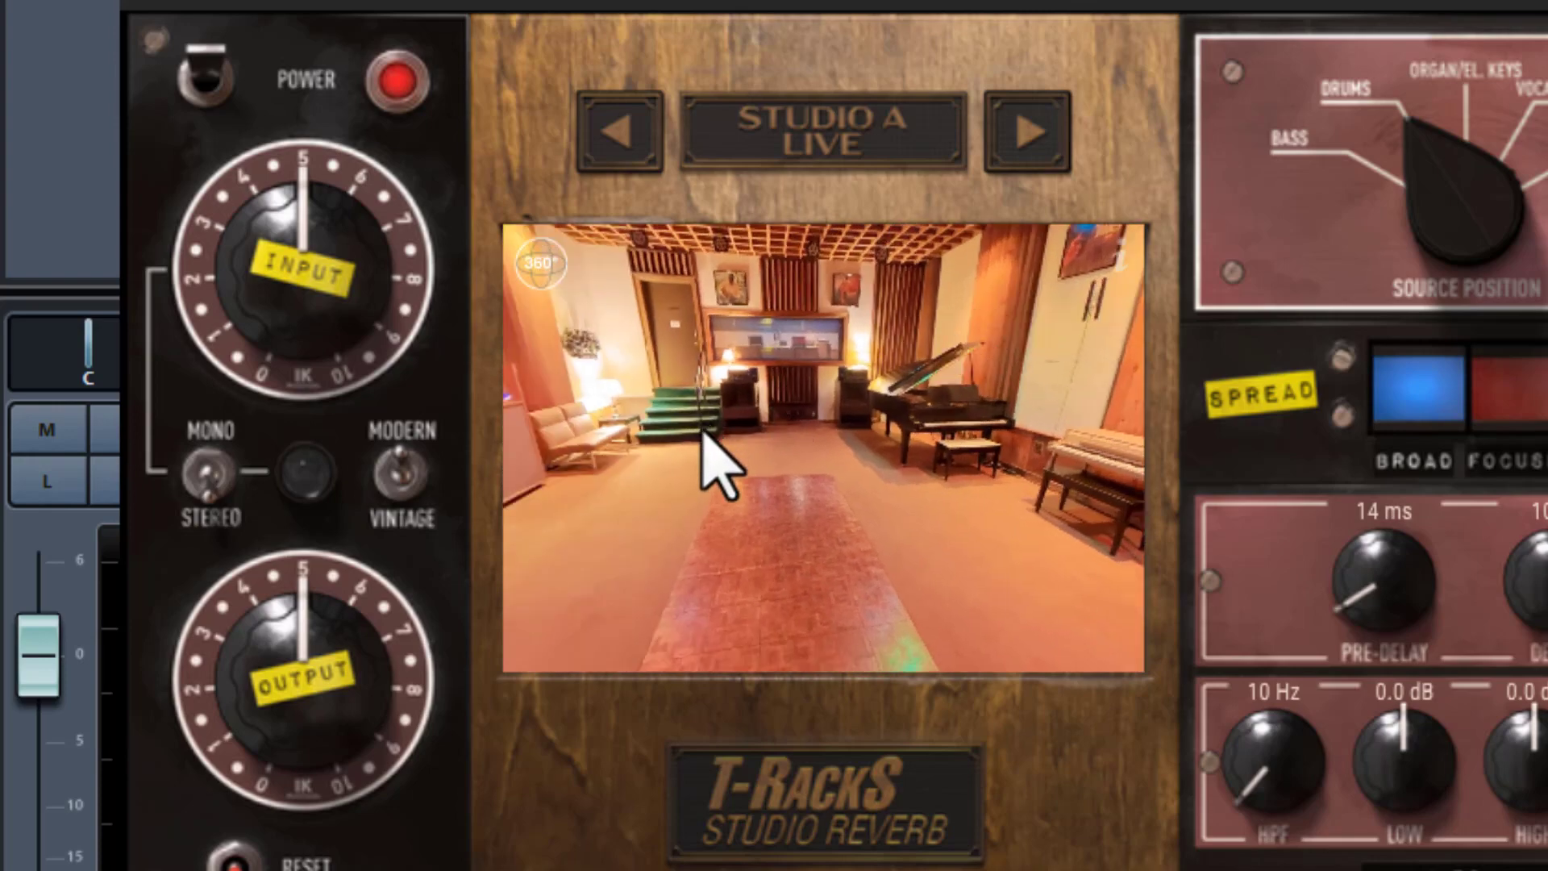
left_click_drag(643, 539, 923, 615)
left_click_drag(709, 570, 669, 428)
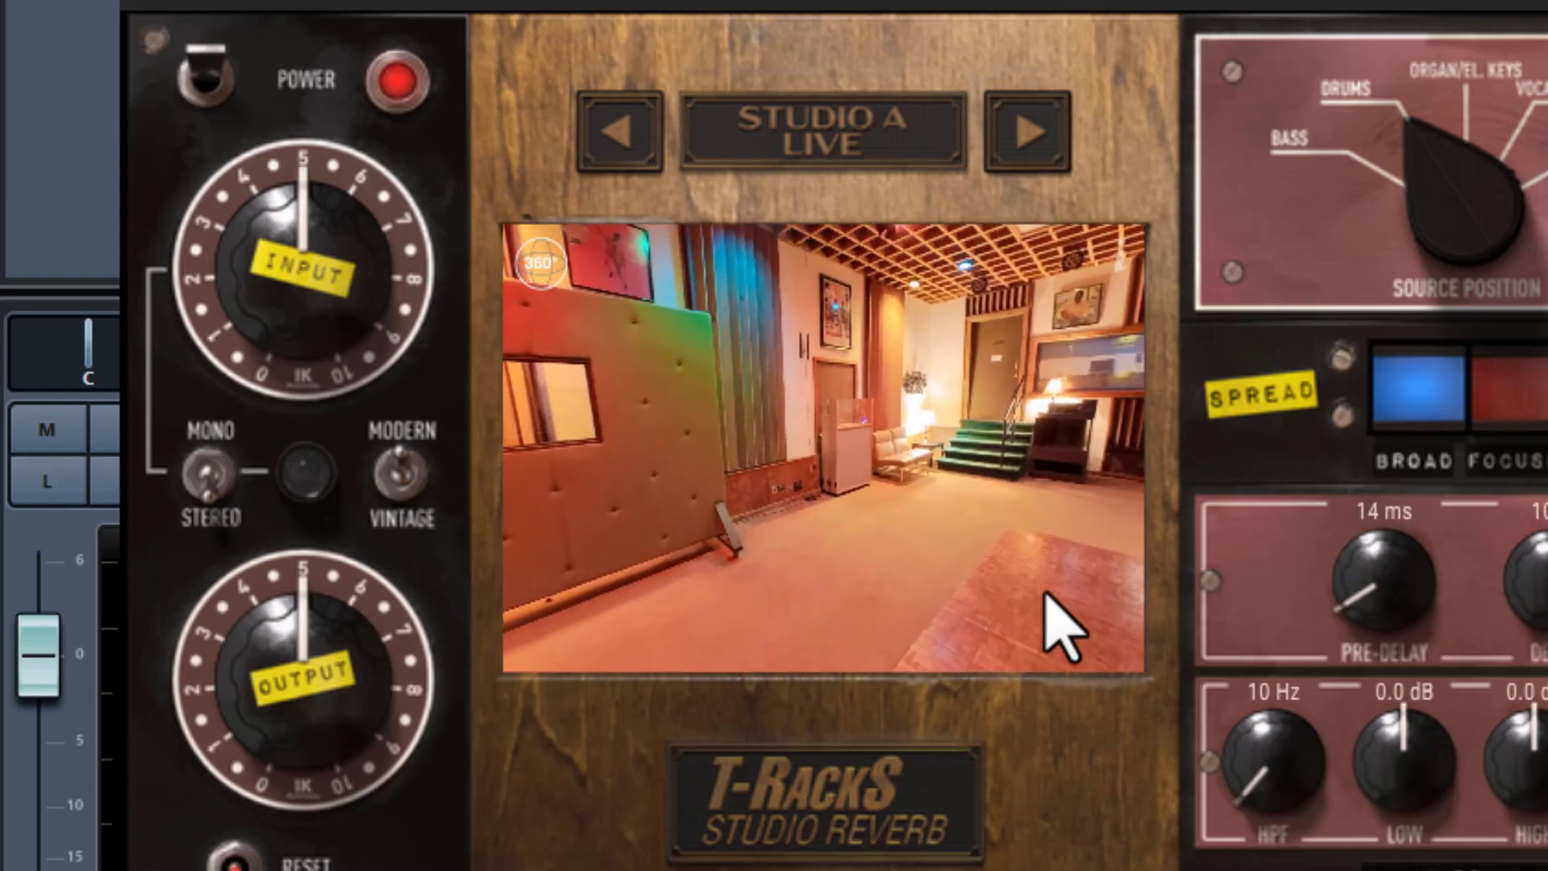
left_click_drag(1047, 622, 874, 600)
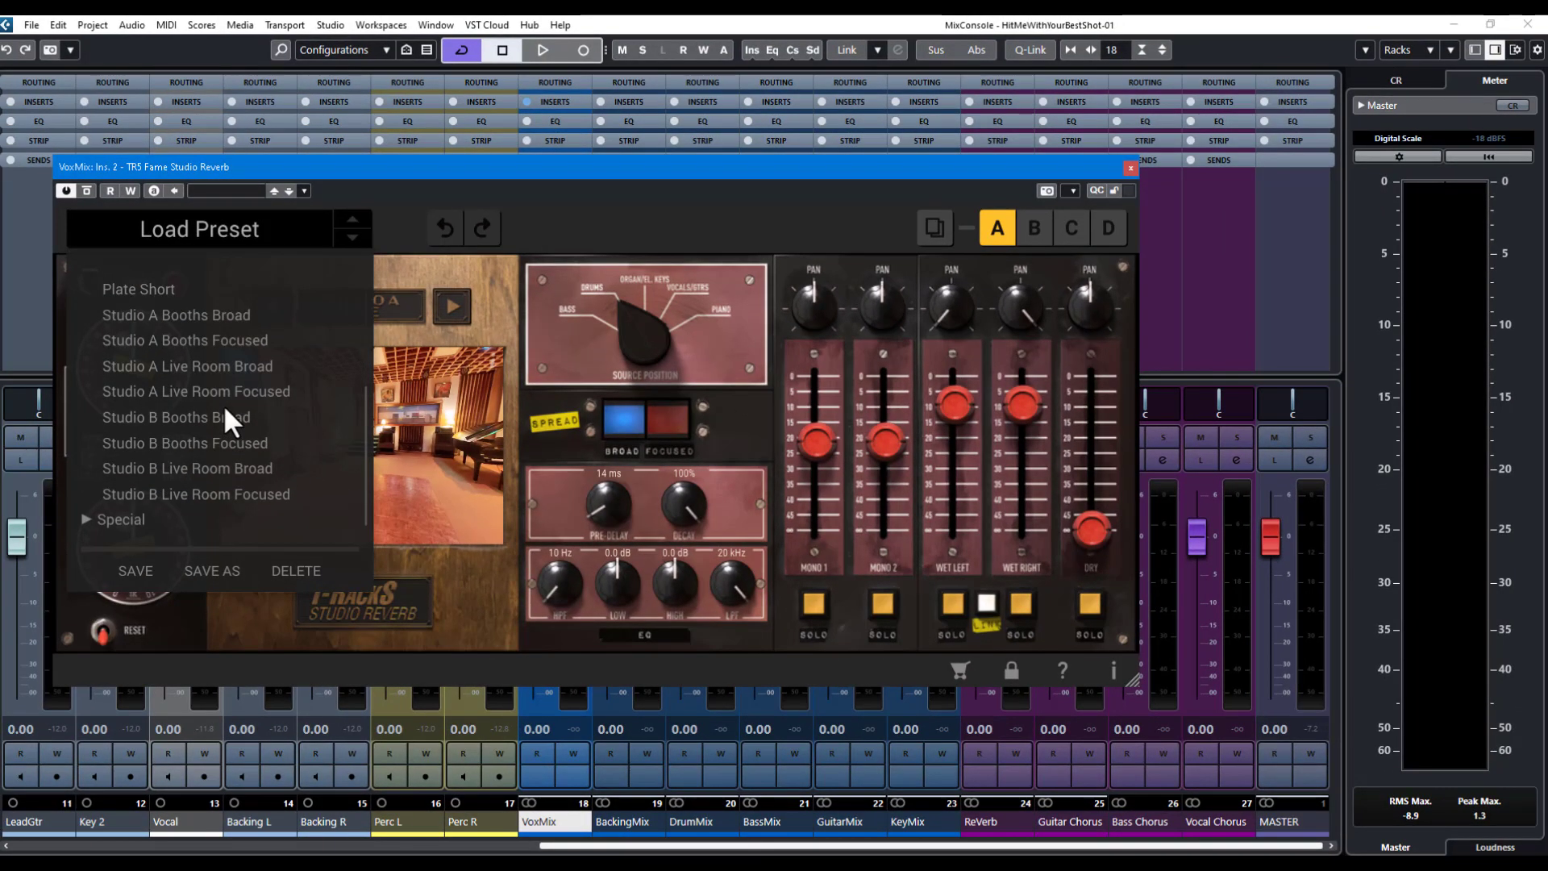
Load the Insert preset Studio A Live Room Broad in the VoxMix reverb and close the preset list
scroll(224, 404, "up", 1)
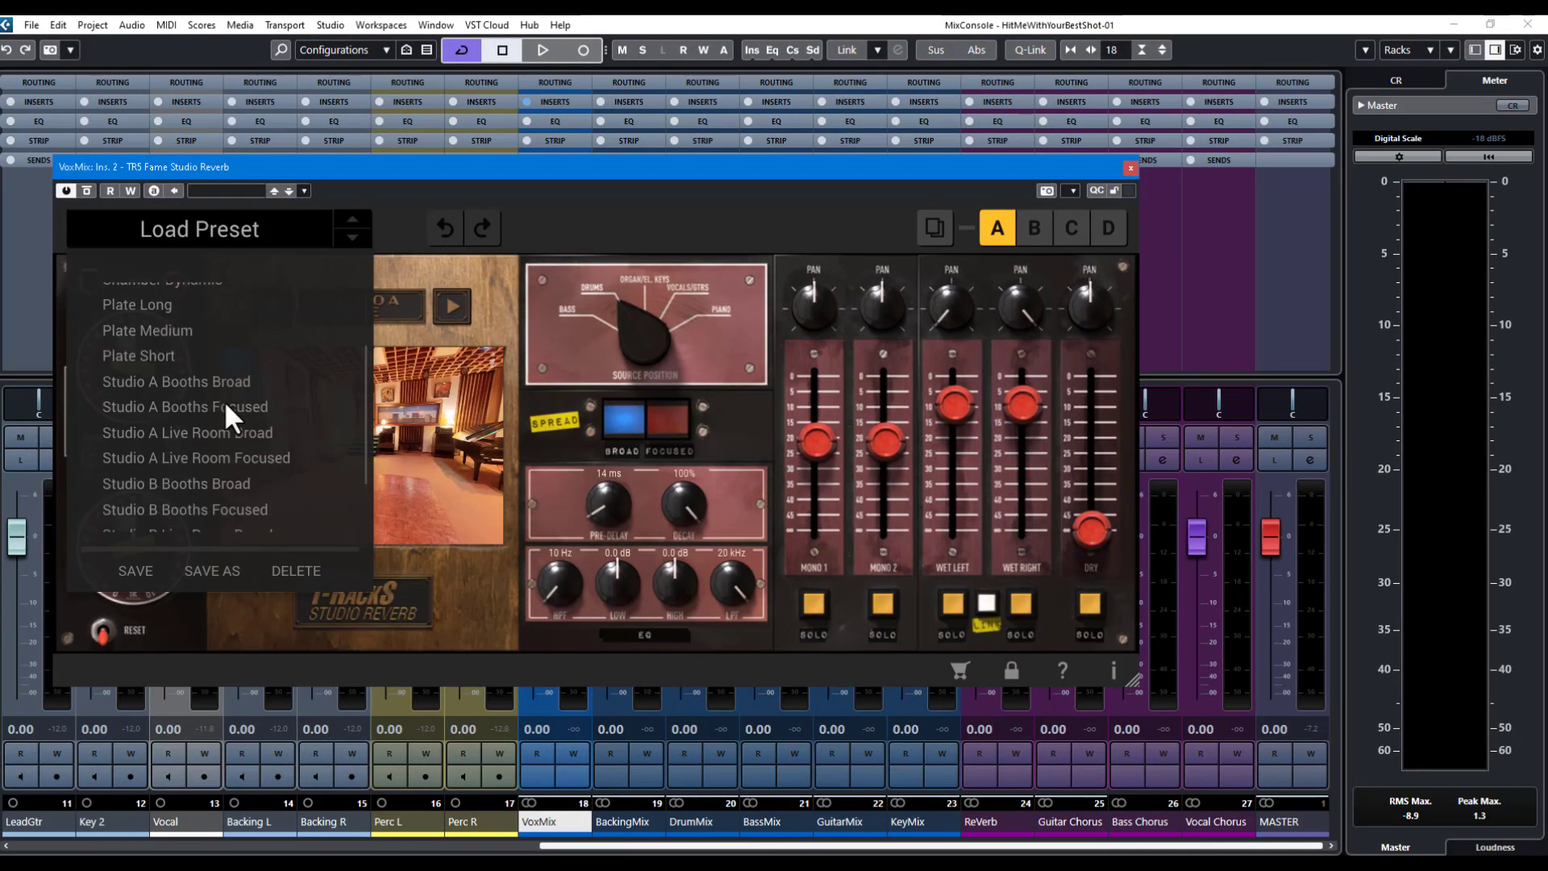
scroll(224, 399, "up", 2)
left_click(86, 321)
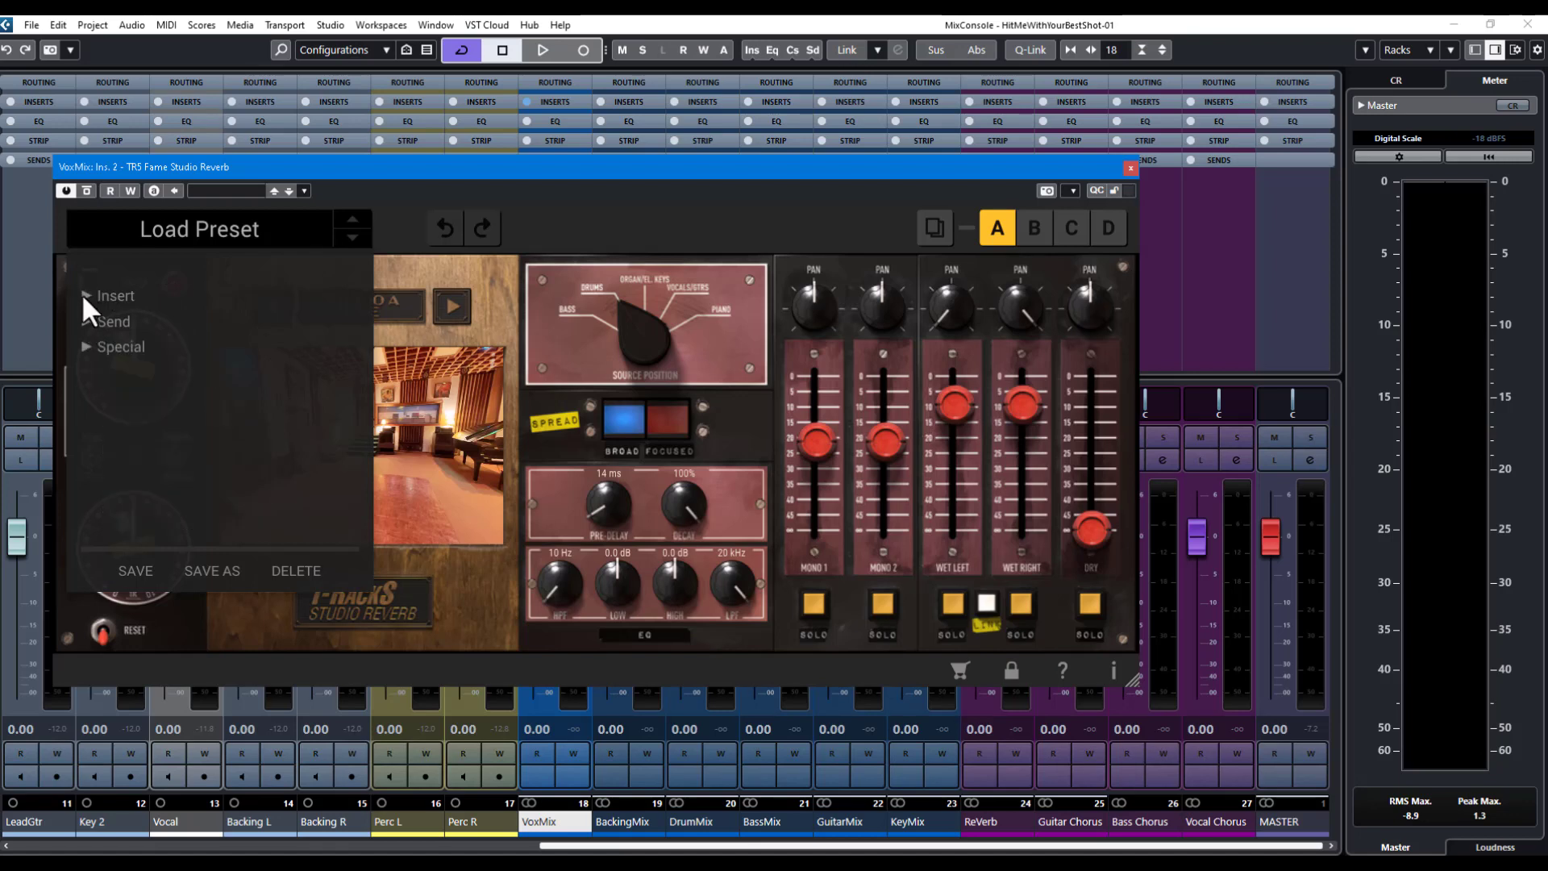
left_click(85, 296)
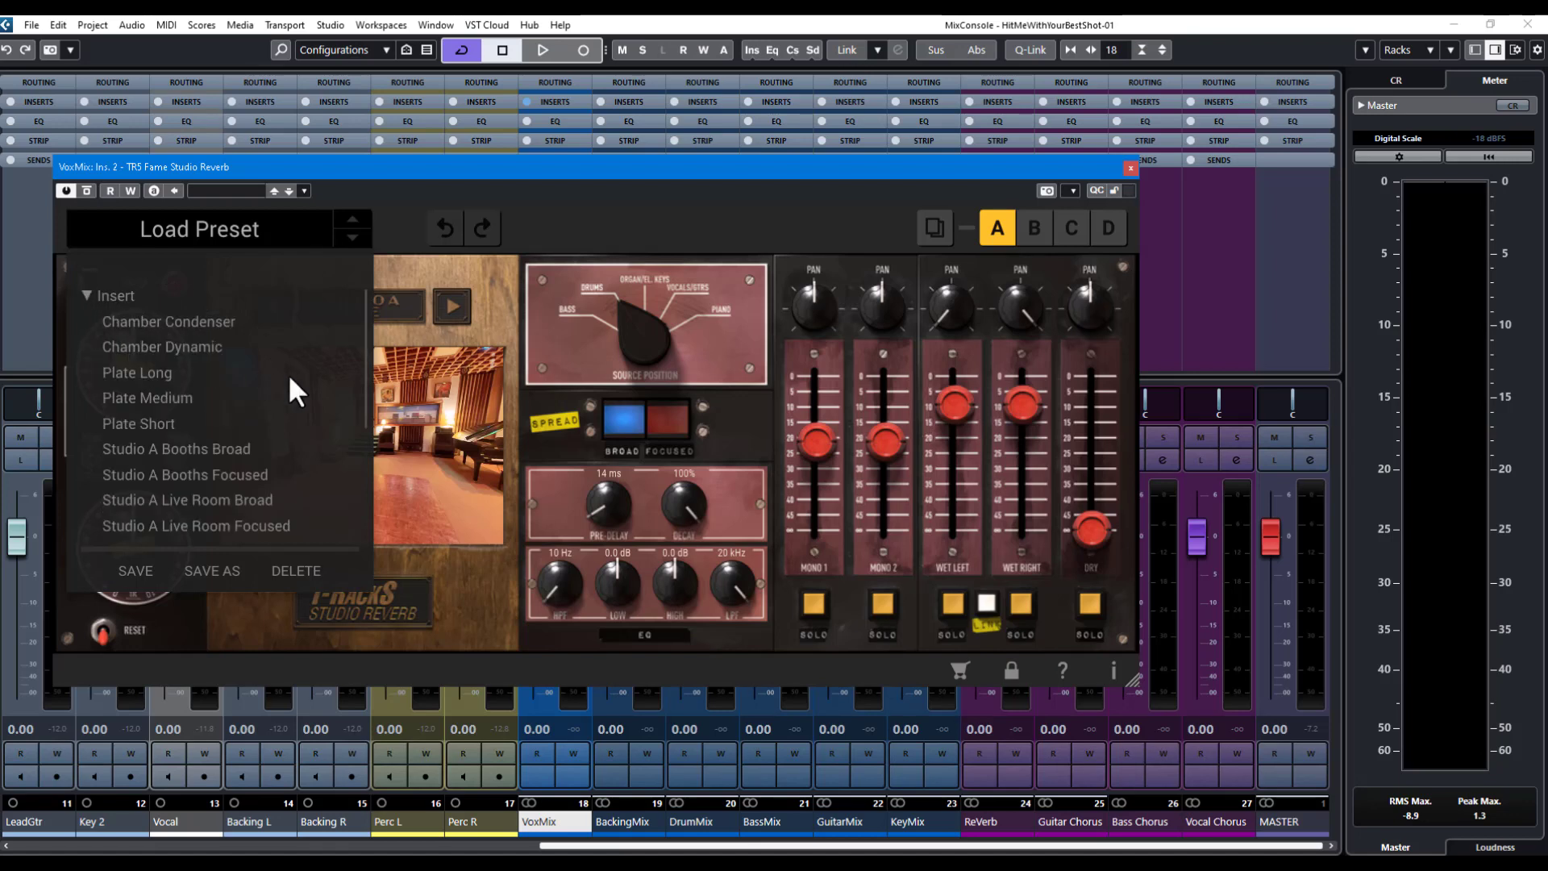
scroll(290, 378, "down", 2)
scroll(290, 378, "up", 1)
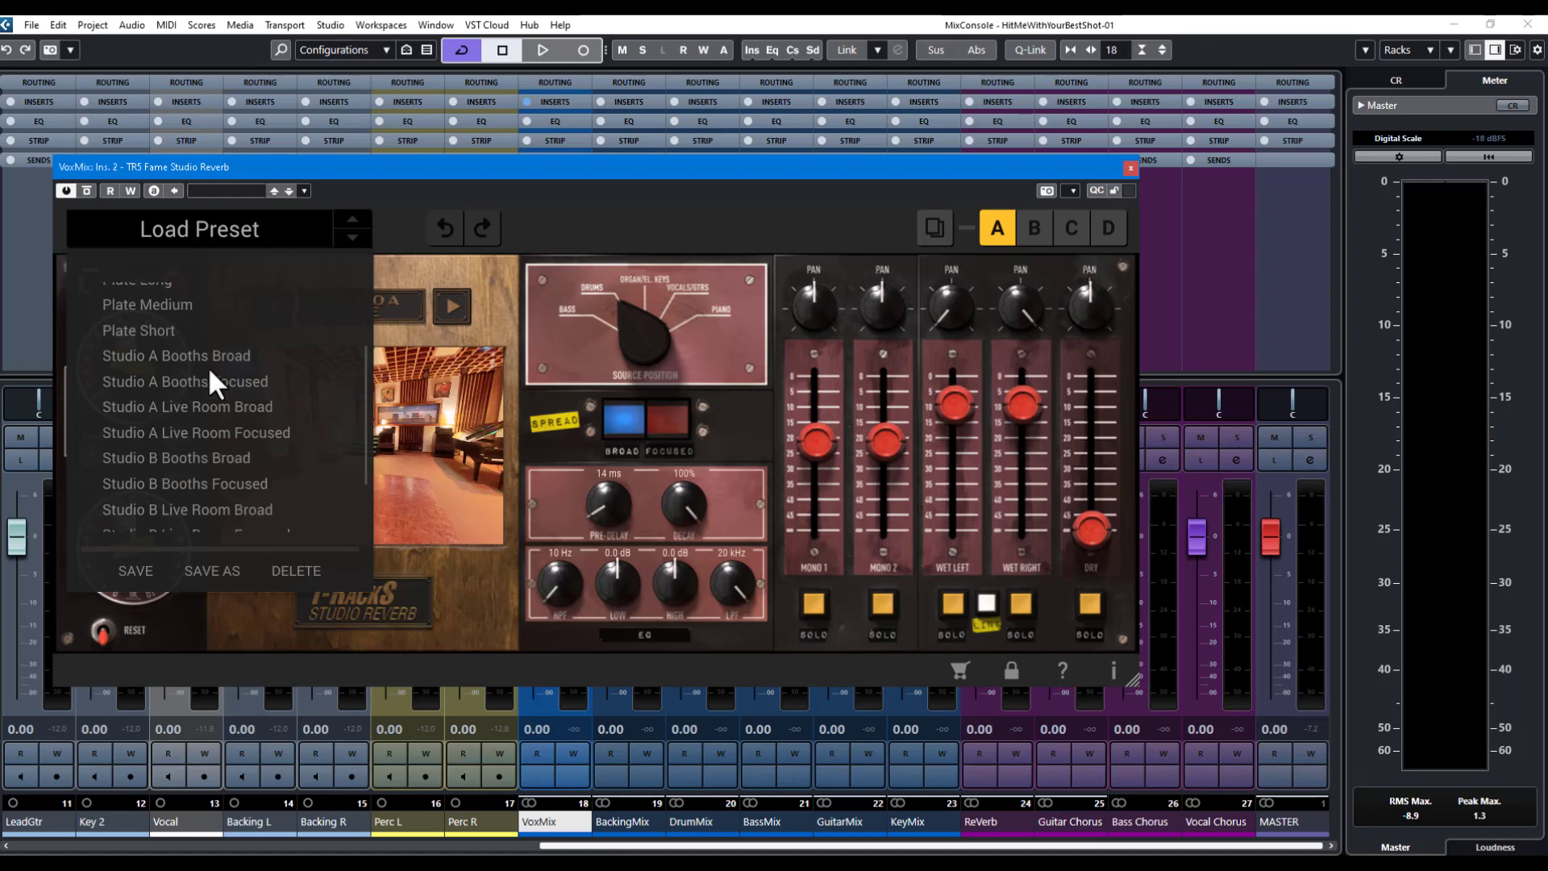
left_click(271, 408)
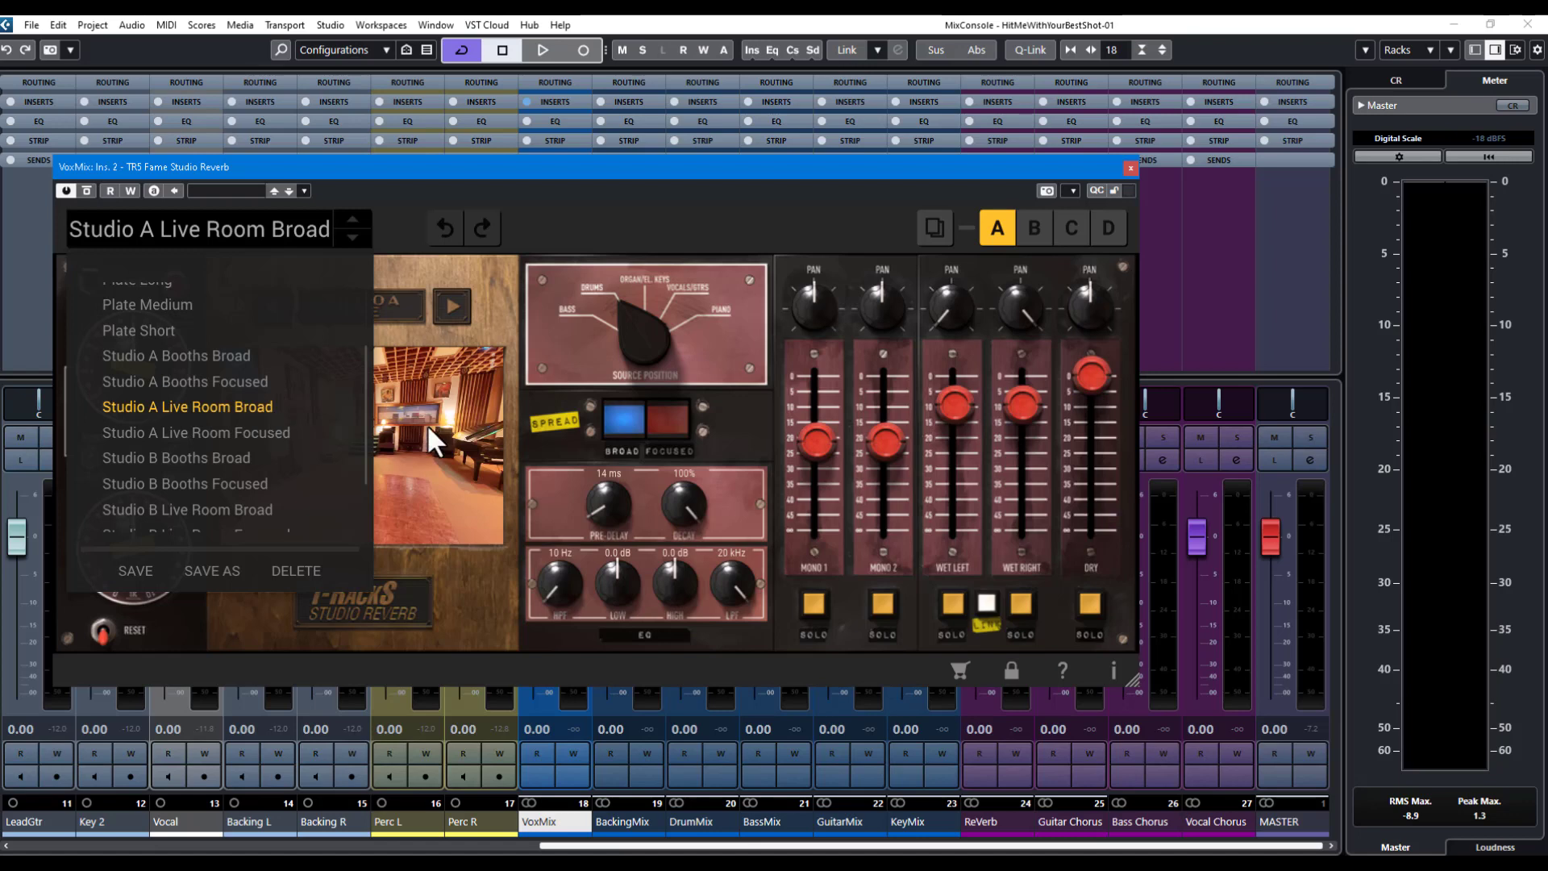
left_click(553, 230)
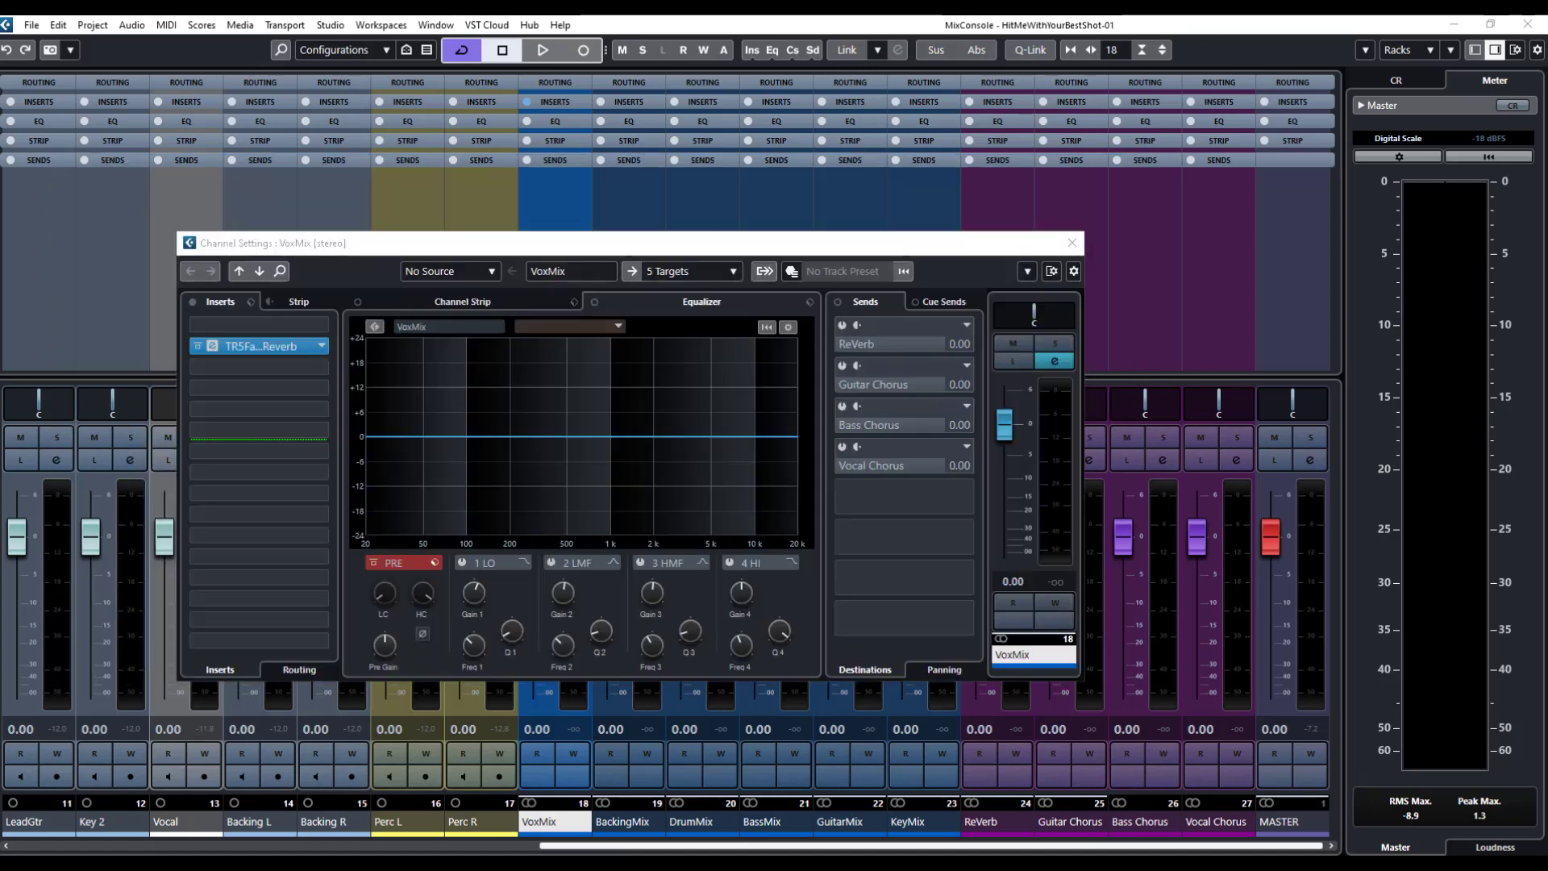
Enlarge the TR5 Fame Studio Reverb window and set its Source Position to Organ/El. Keys
left_click(679, 240)
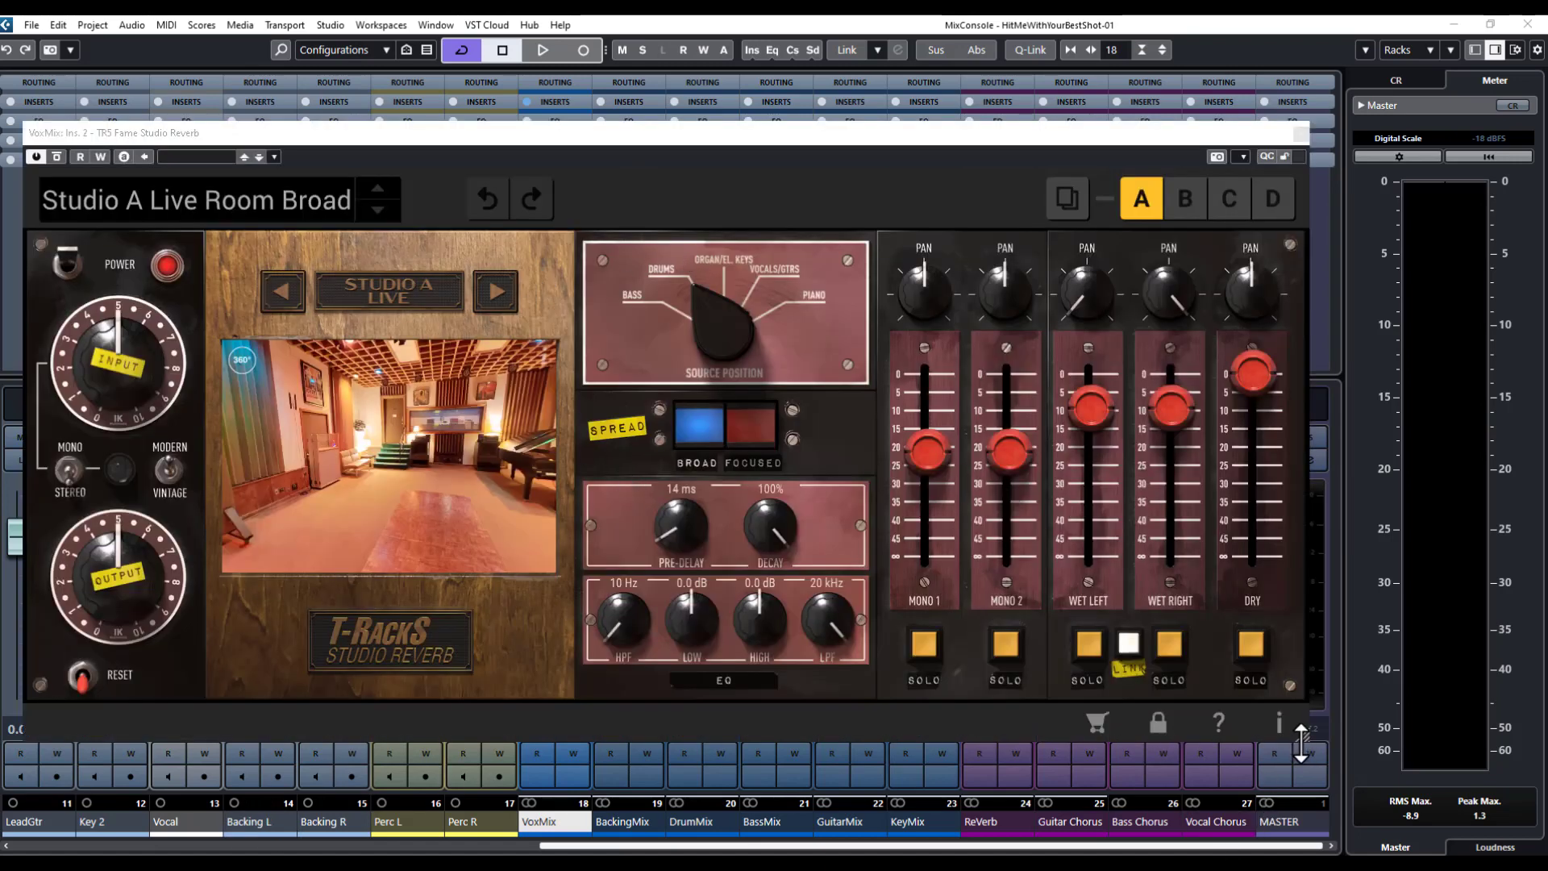
left_click_drag(1306, 742, 1381, 805)
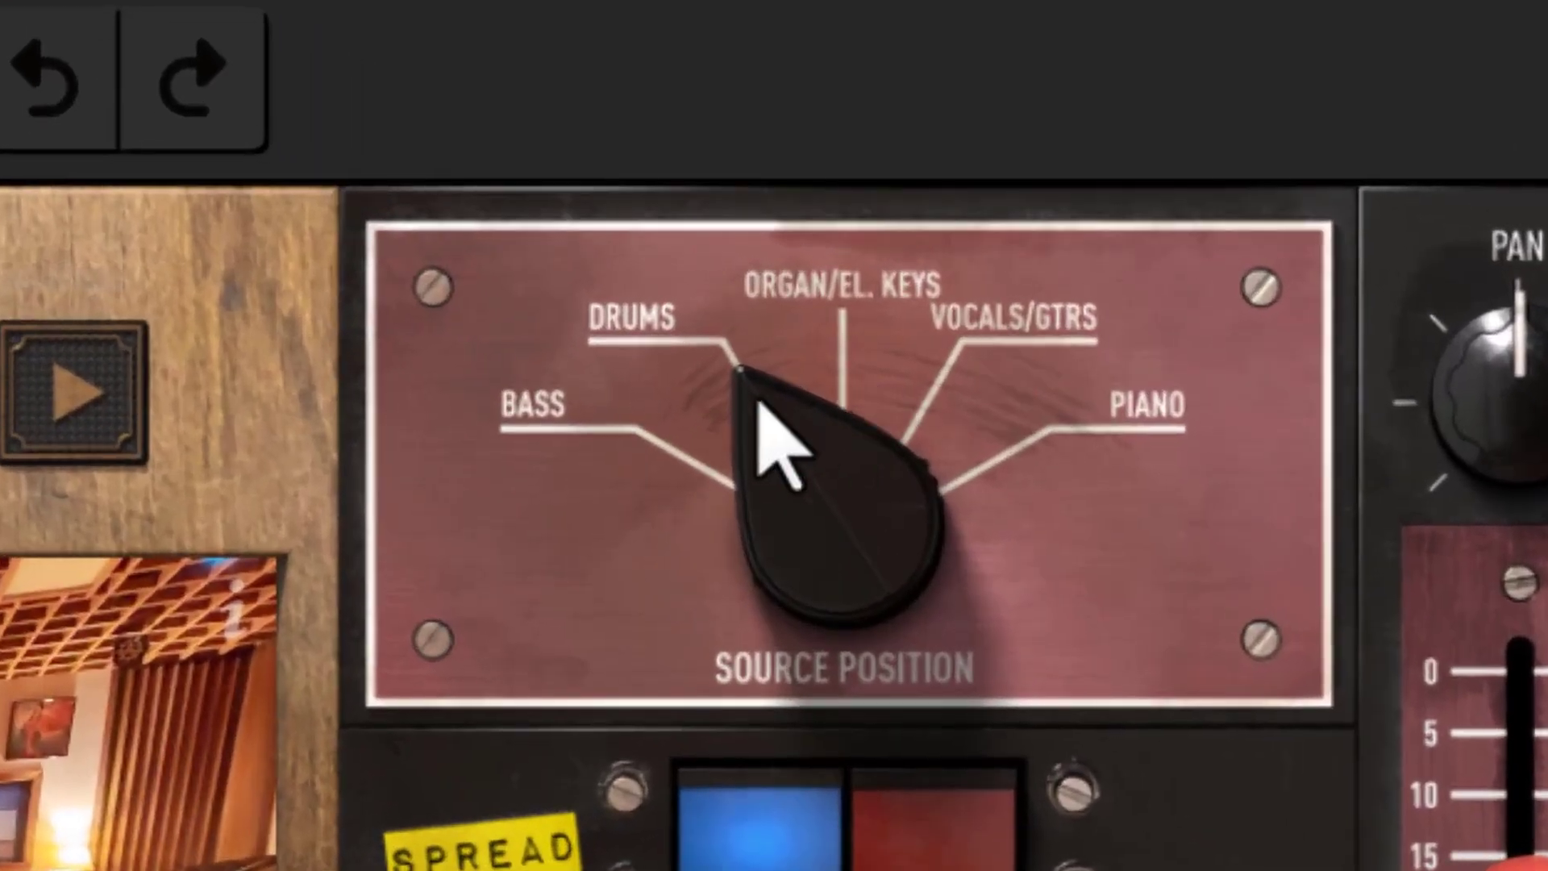
left_click_drag(808, 518, 839, 346)
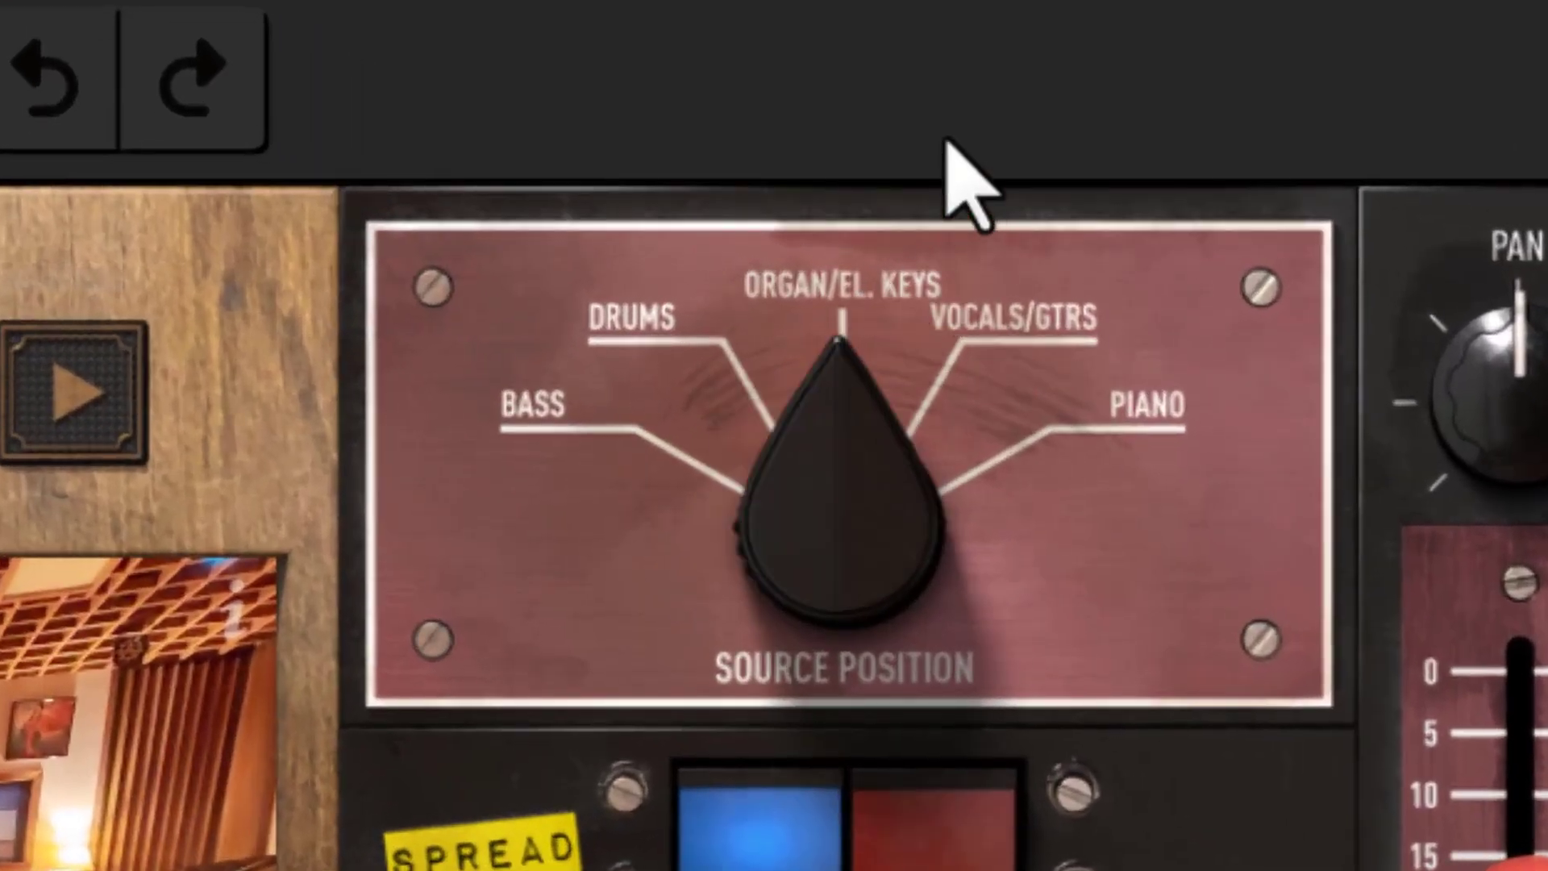
left_click_drag(945, 138, 975, 7)
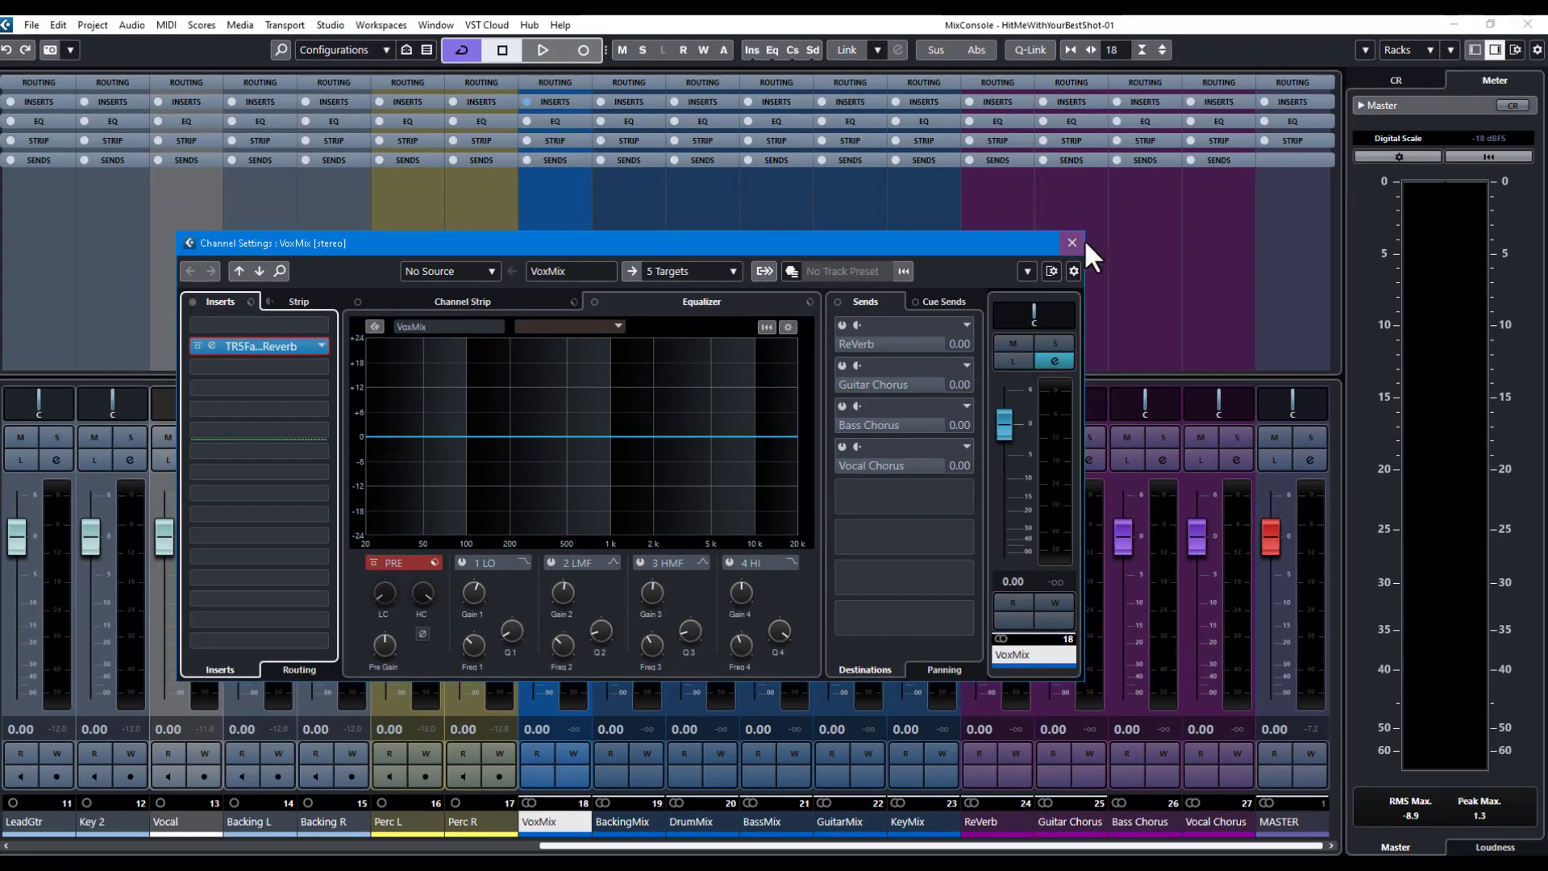
Close the VoxMix channel settings and remove the TR5 Fame Studio Reverb from VoxMix's inserts
left_click(1072, 242)
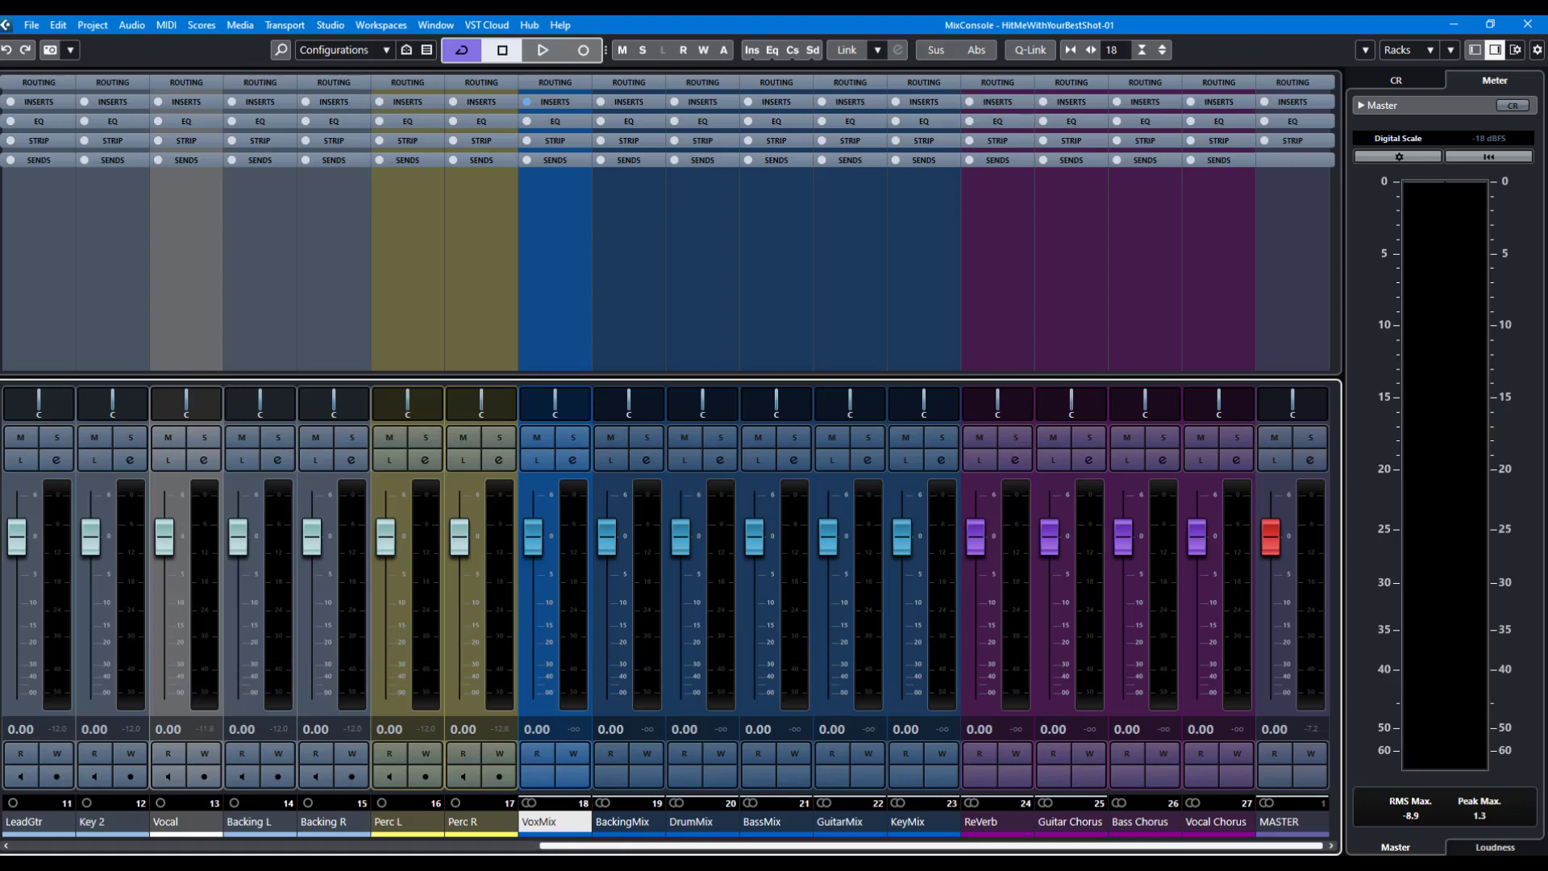
left_click(563, 104)
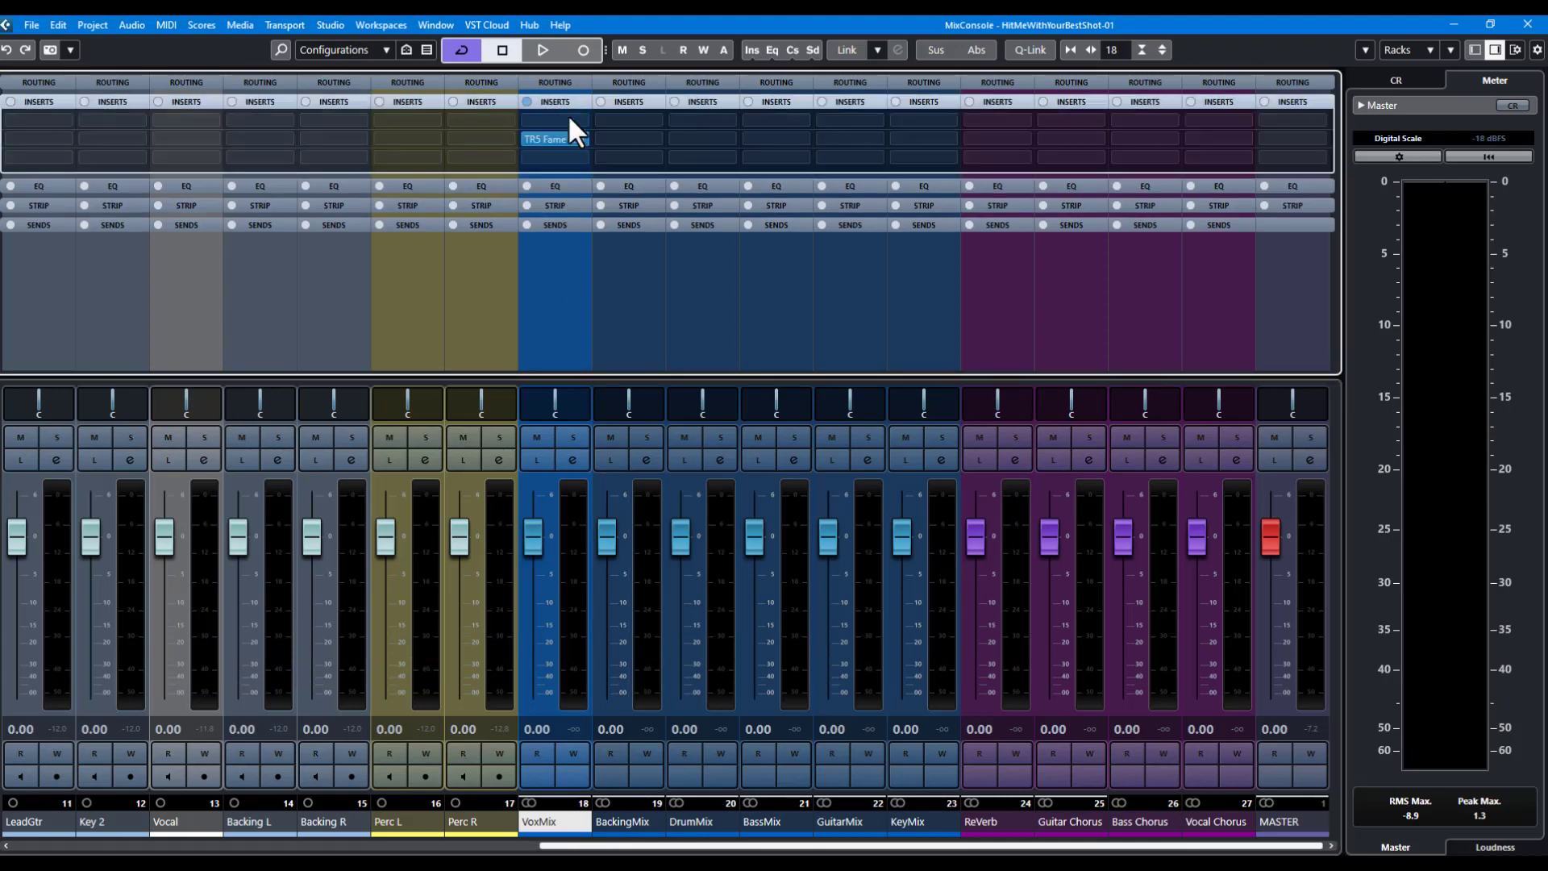
left_click(582, 138)
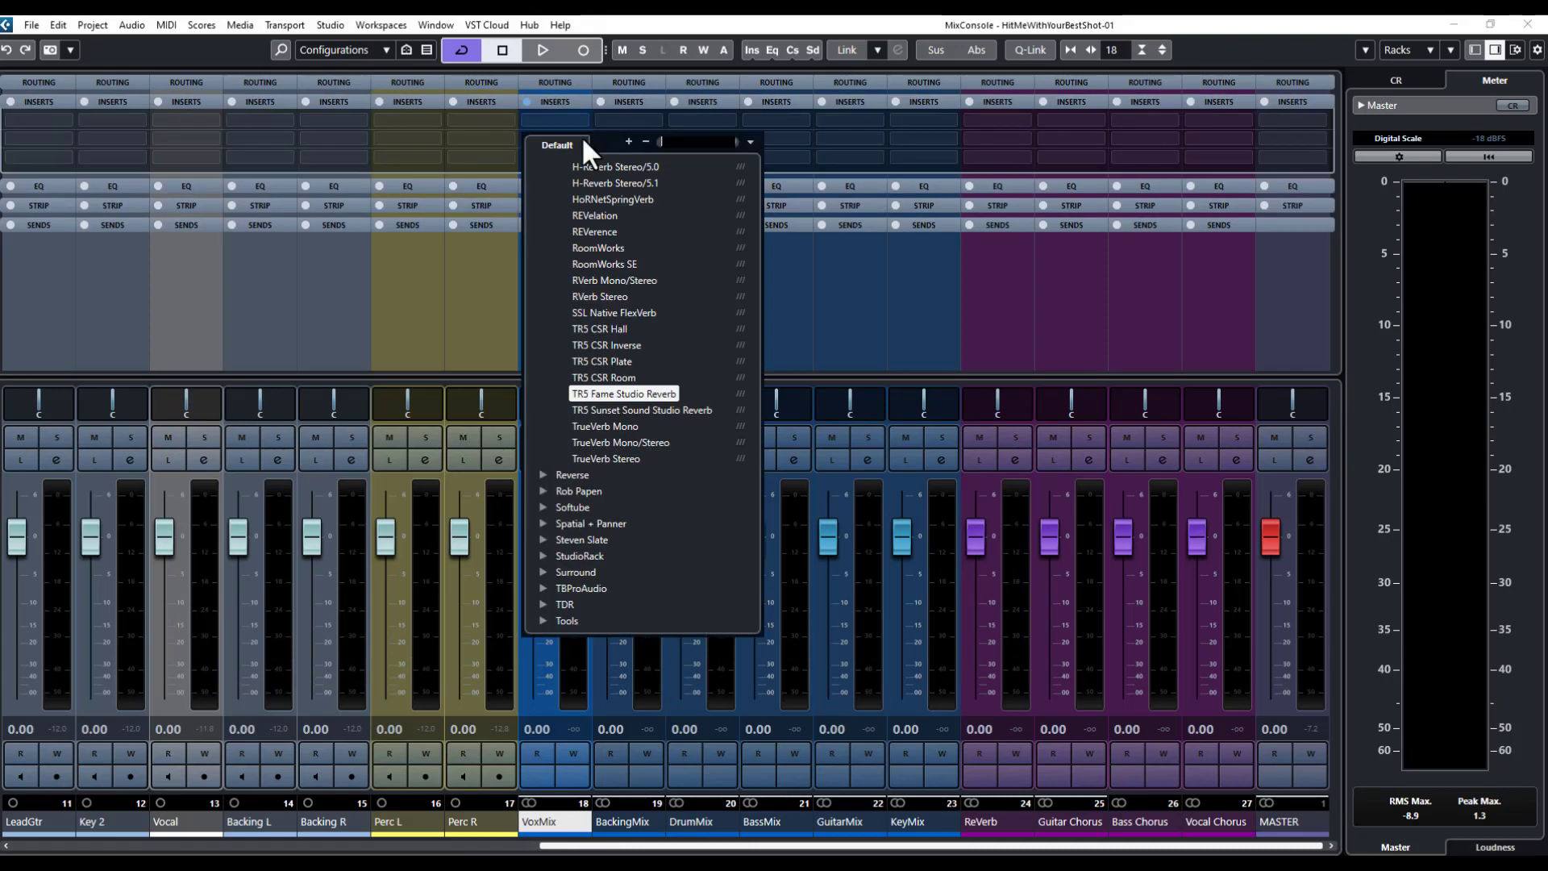
left_click(576, 173)
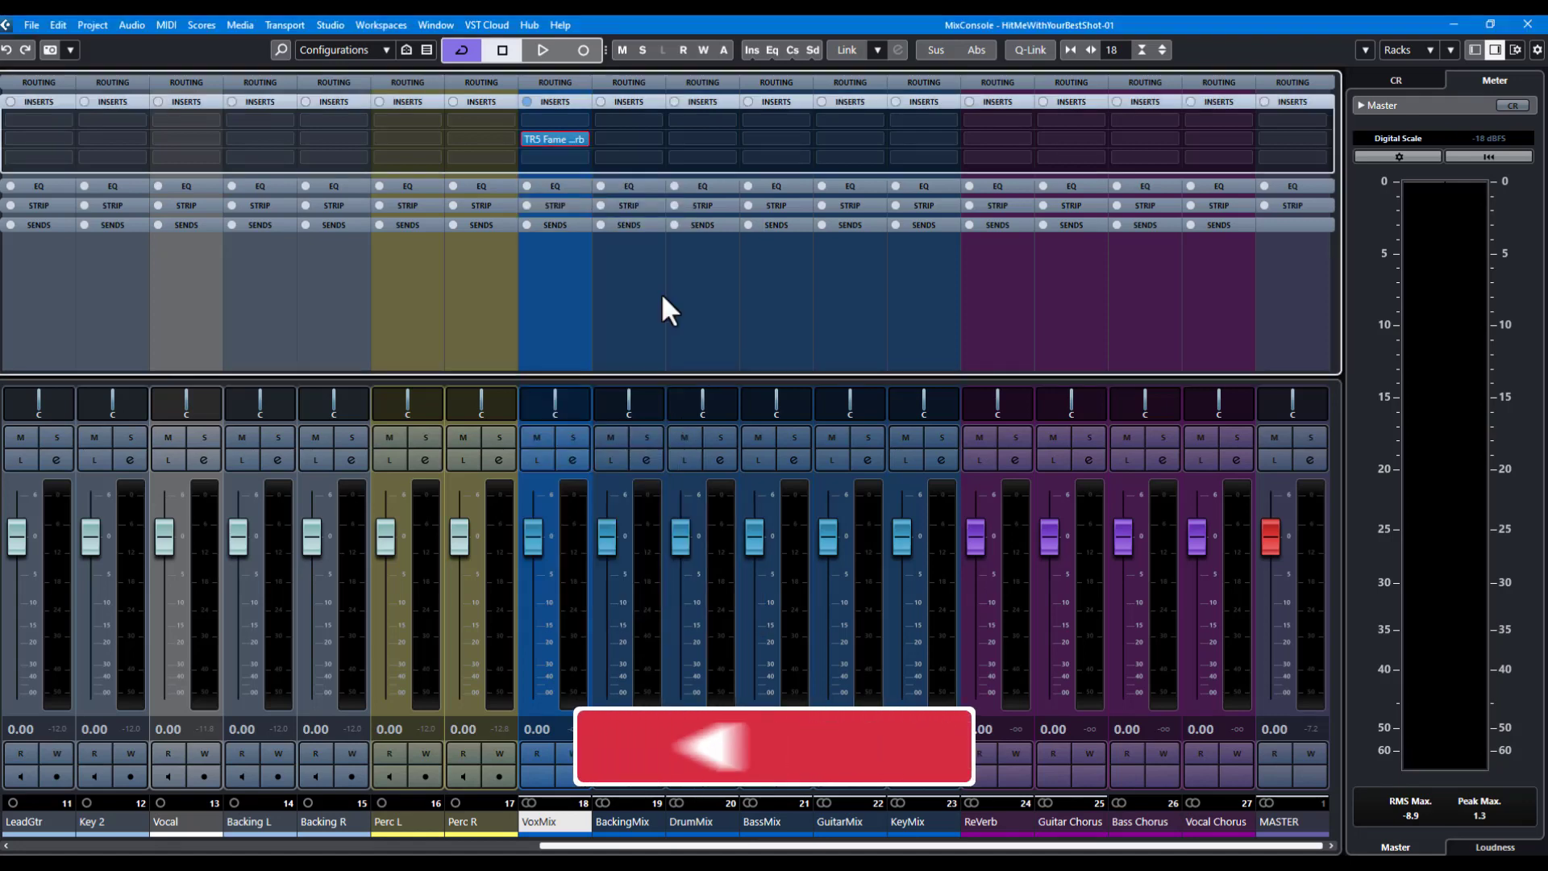
Rename the ReVerb effects channel as VocalVerb
left_click(990, 819)
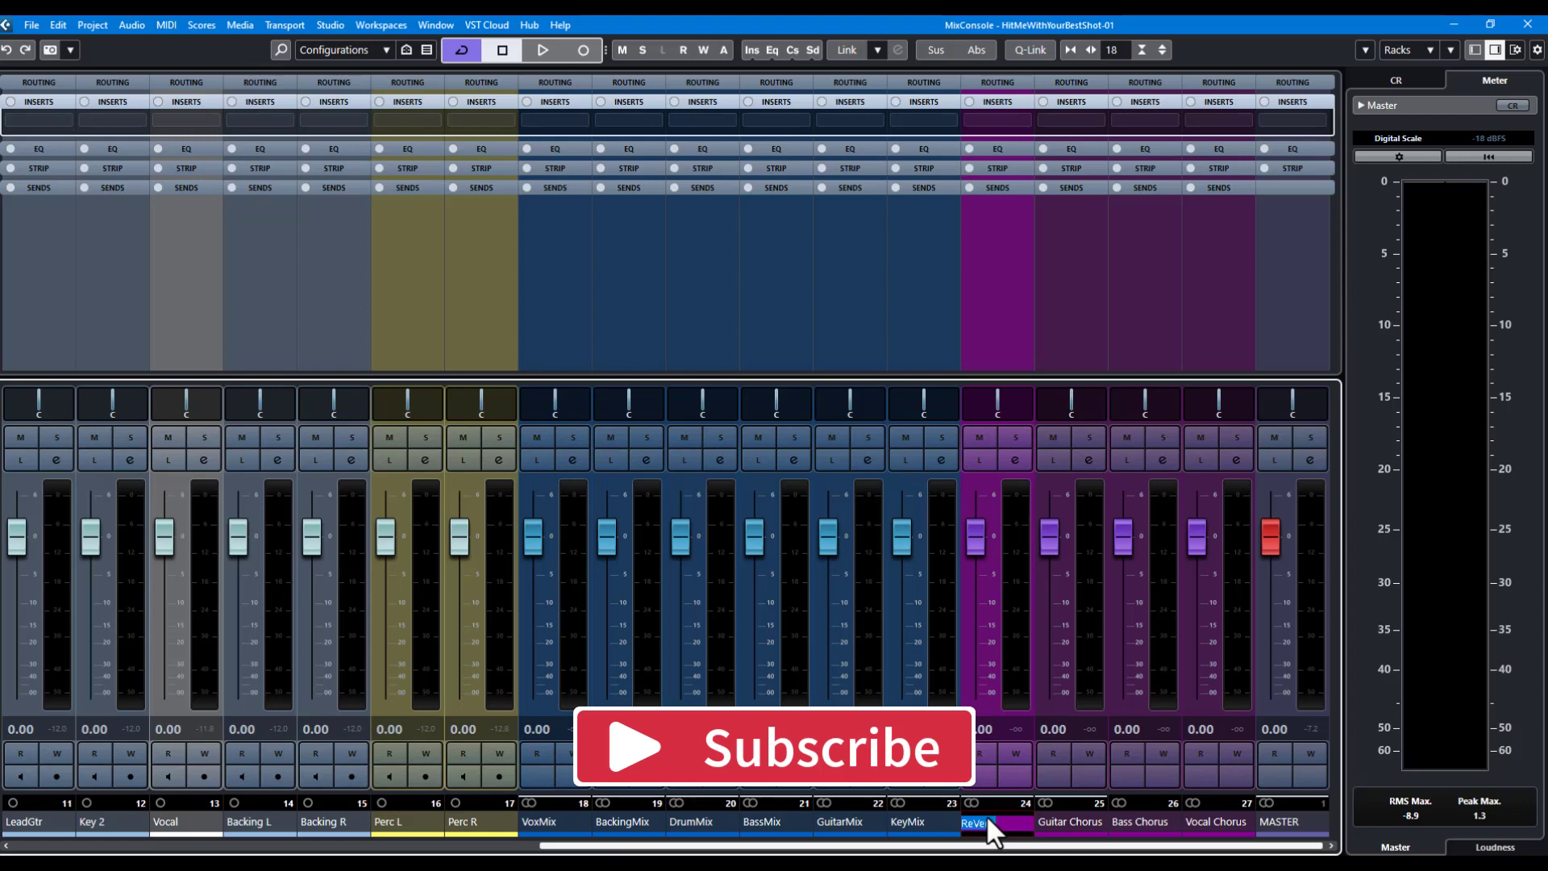
type("Vocal")
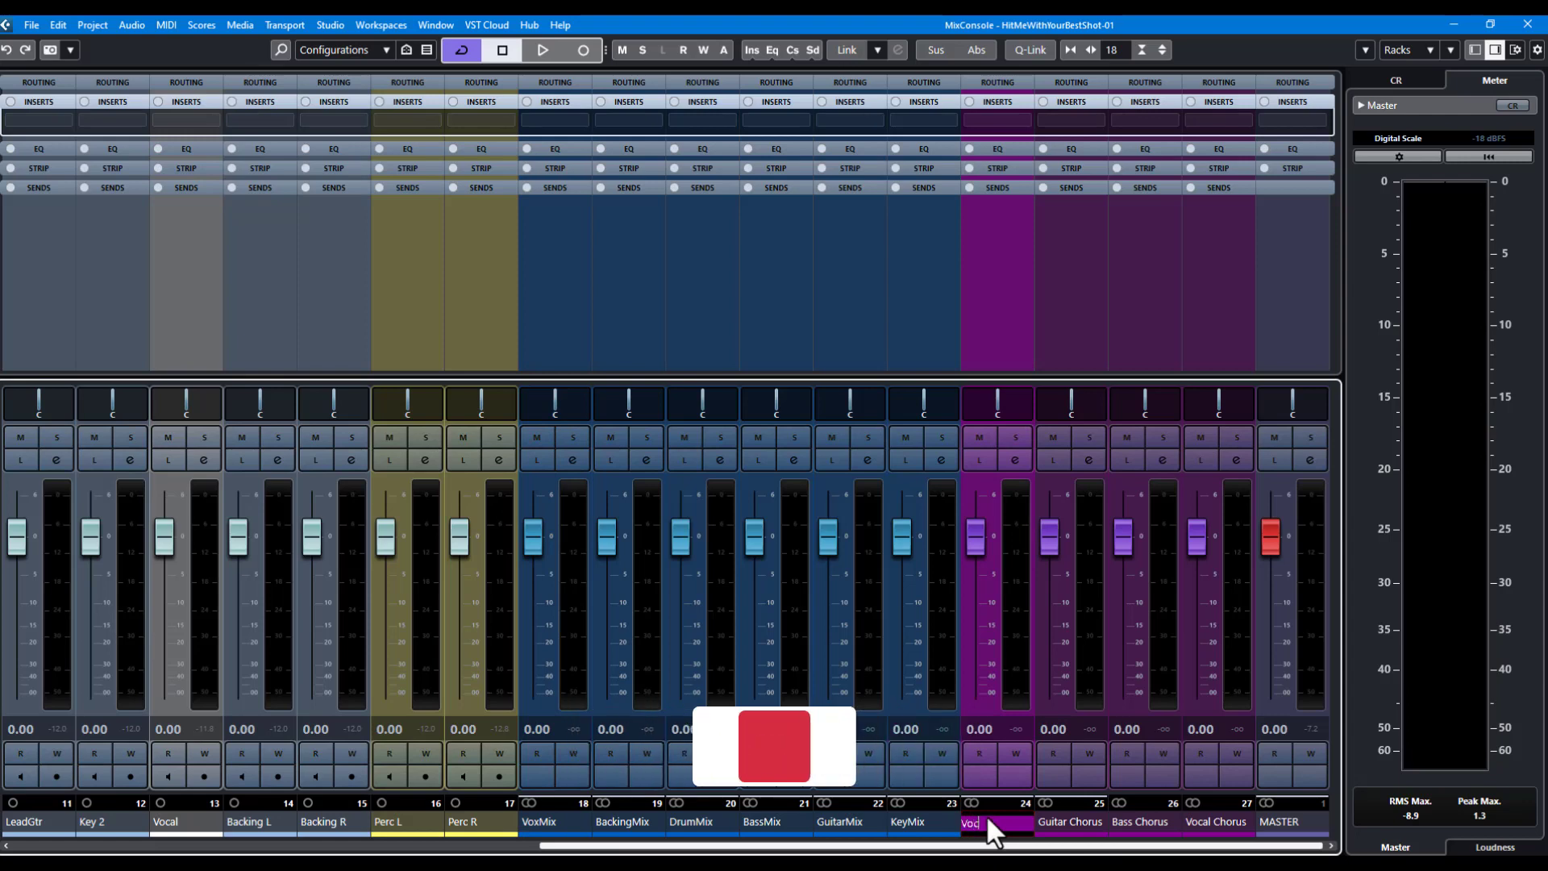
type(" Ver")
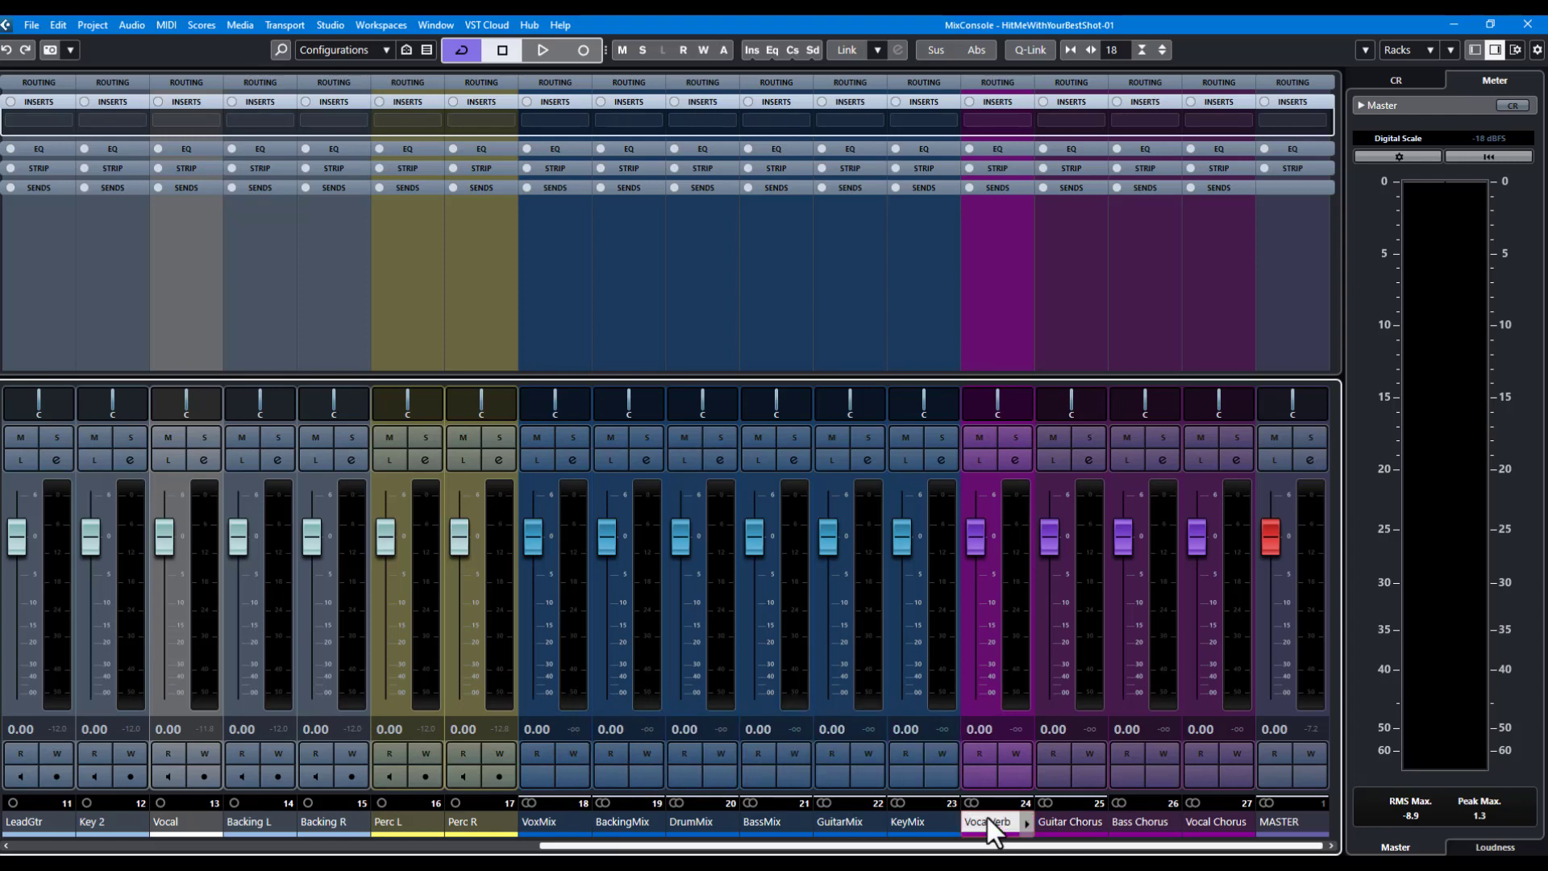
type("b")
key("Return")
Open the VocalVerb channel settings, search the effects for FAME and load TR5 Fame Studio Reverb into the second insert slot
left_click(1015, 459)
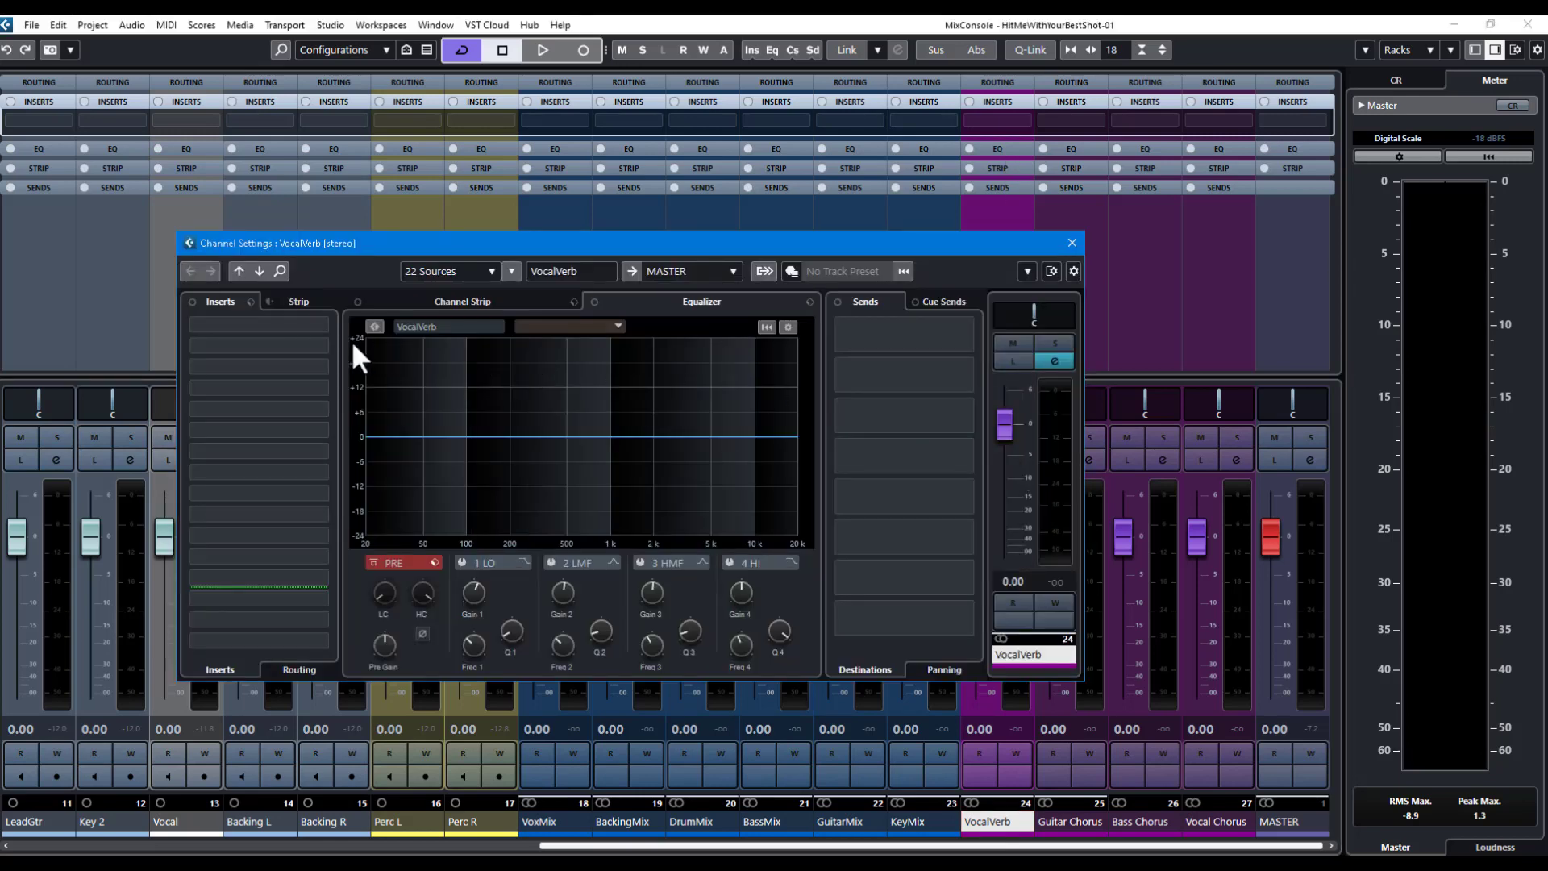
left_click(322, 345)
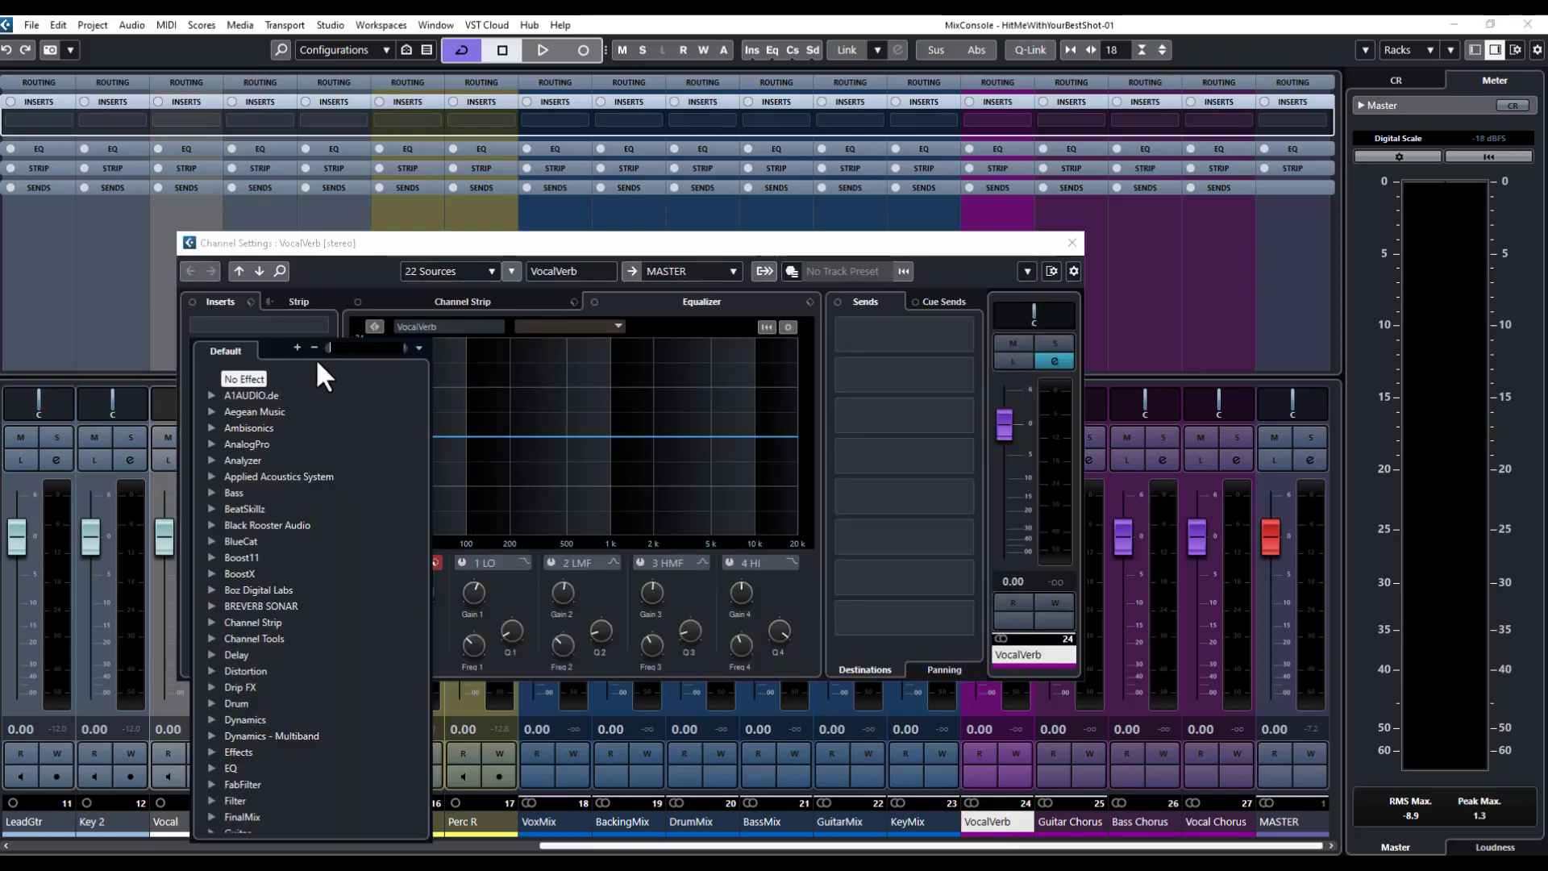
type("FAME")
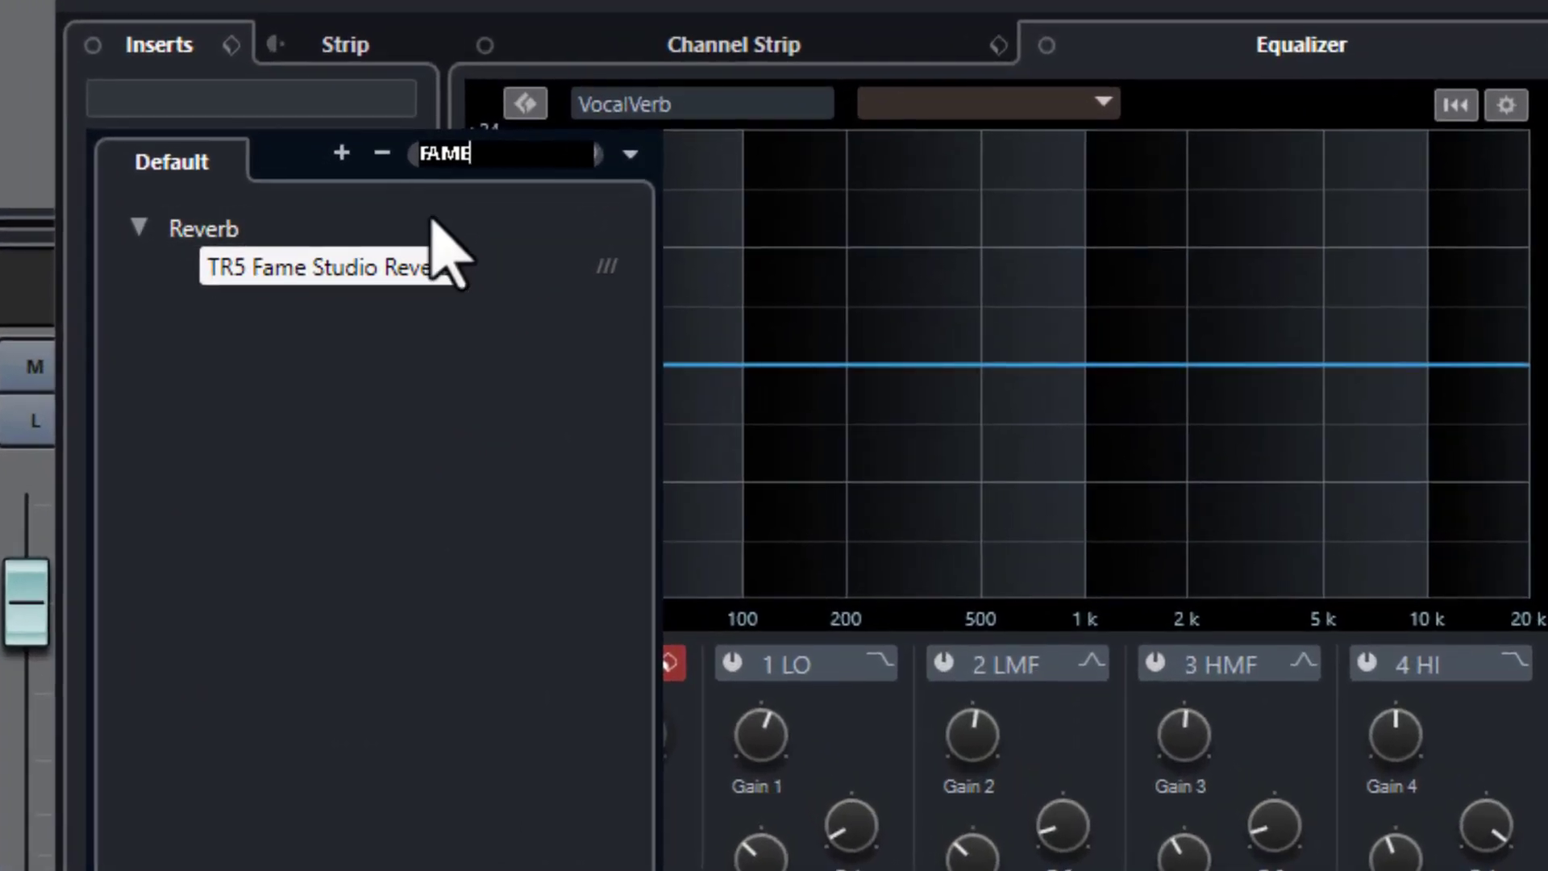
double_click(400, 285)
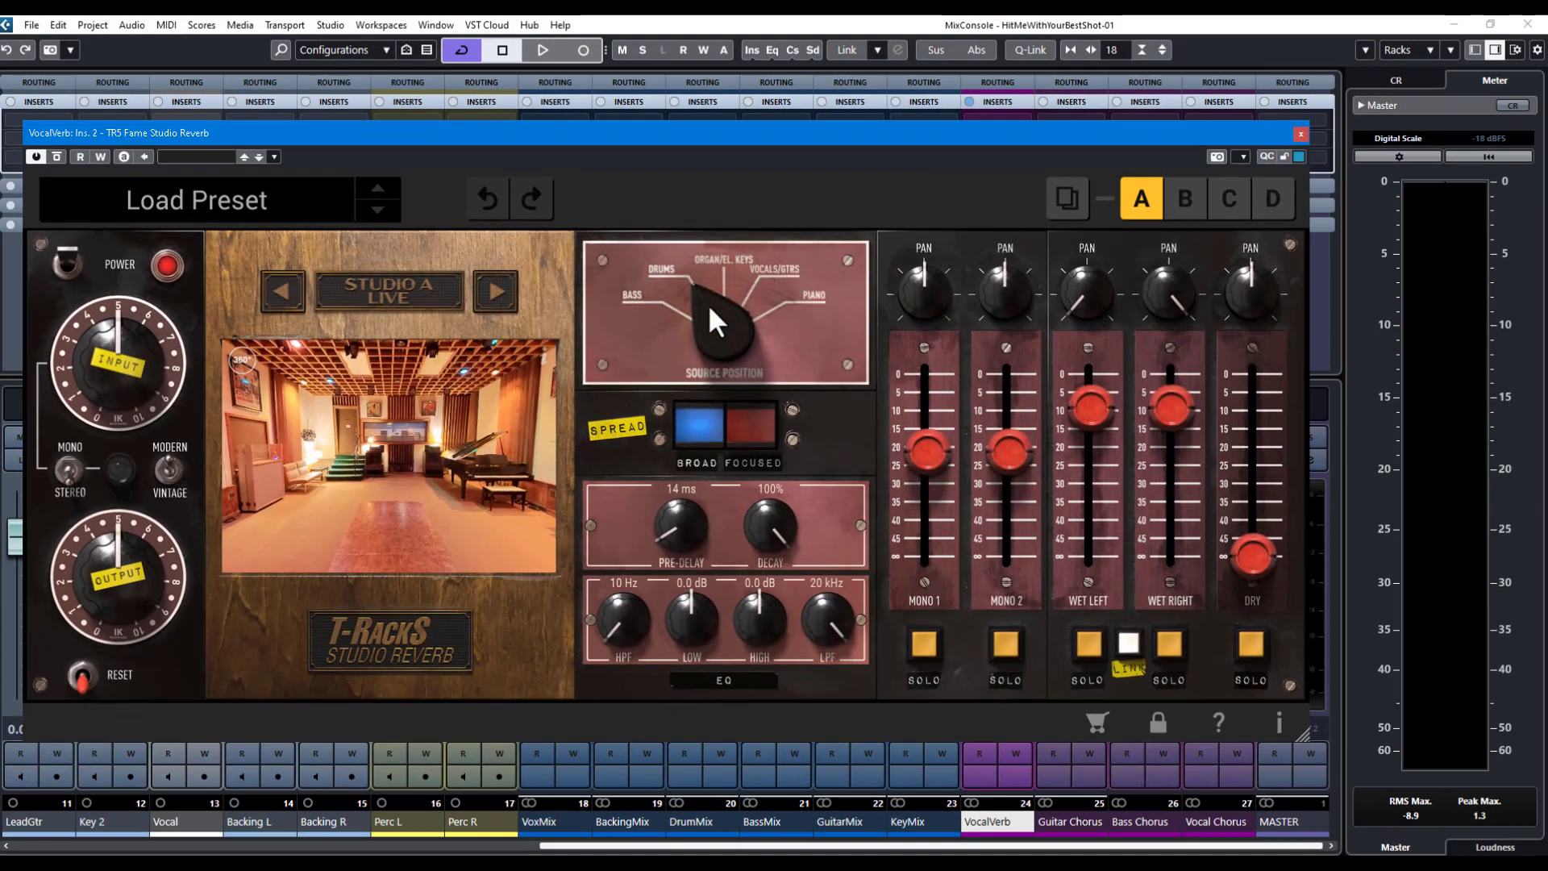
Load the Send preset Studio A Live Room Broad in the VocalVerb reverb and close the preset list
left_click(184, 192)
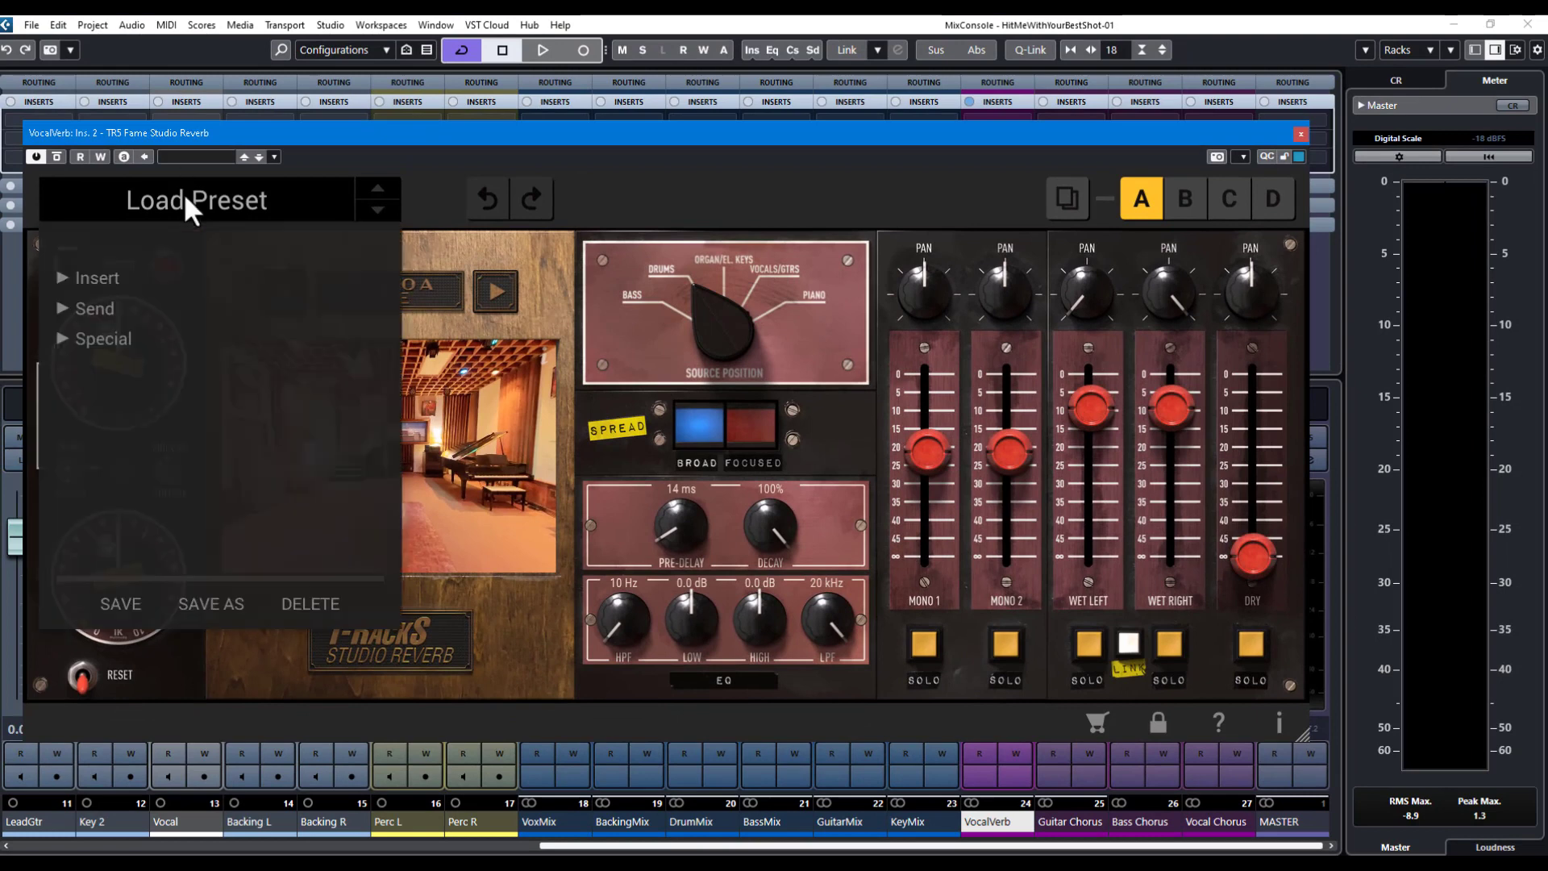
left_click(61, 309)
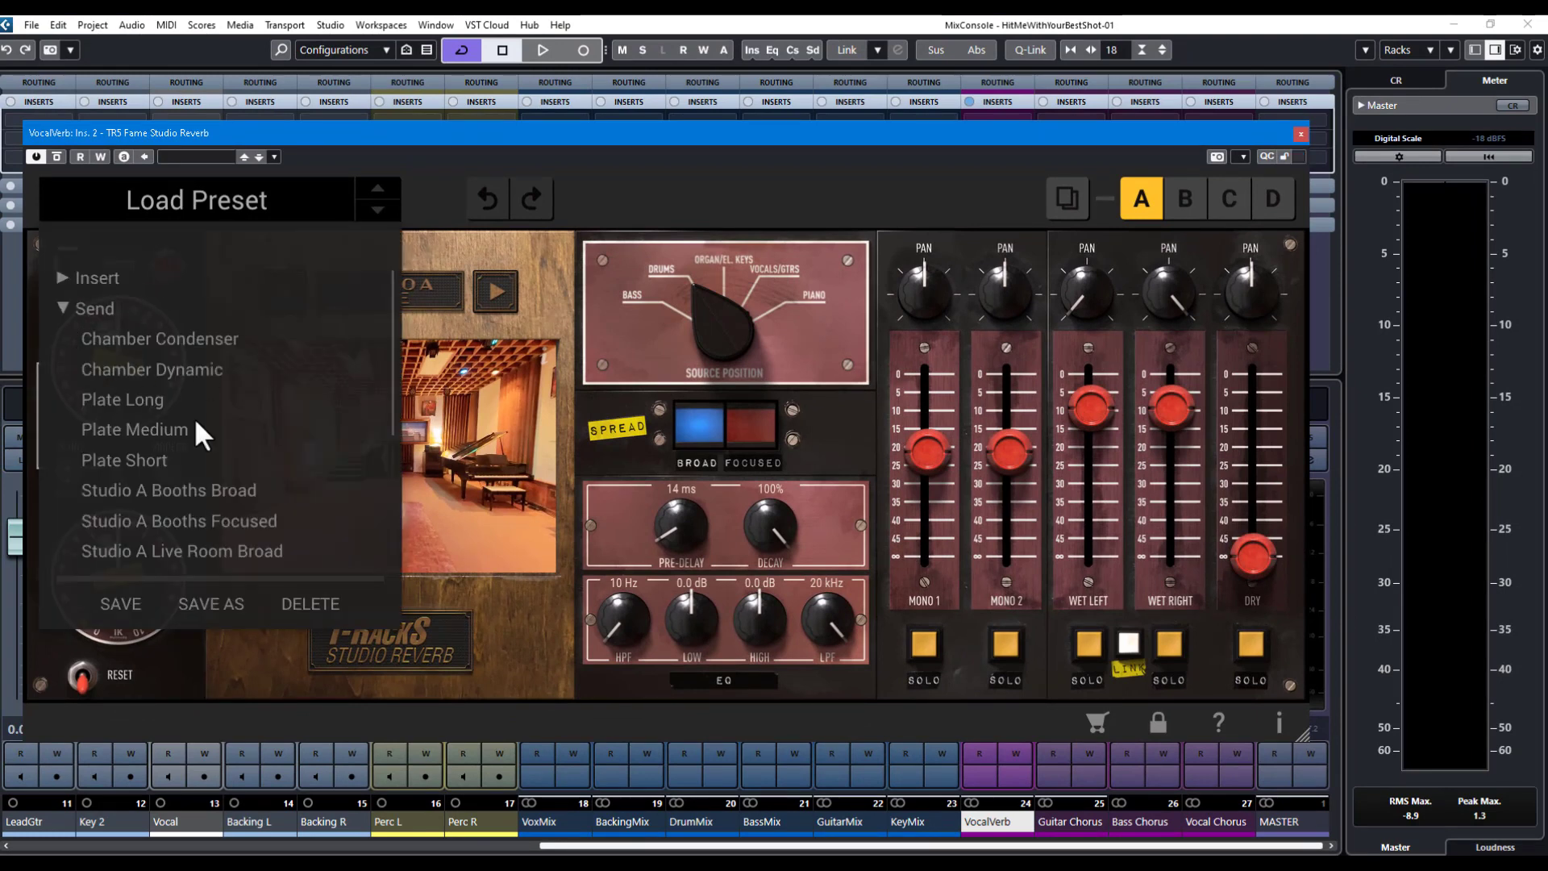
scroll(182, 491, "down", 1)
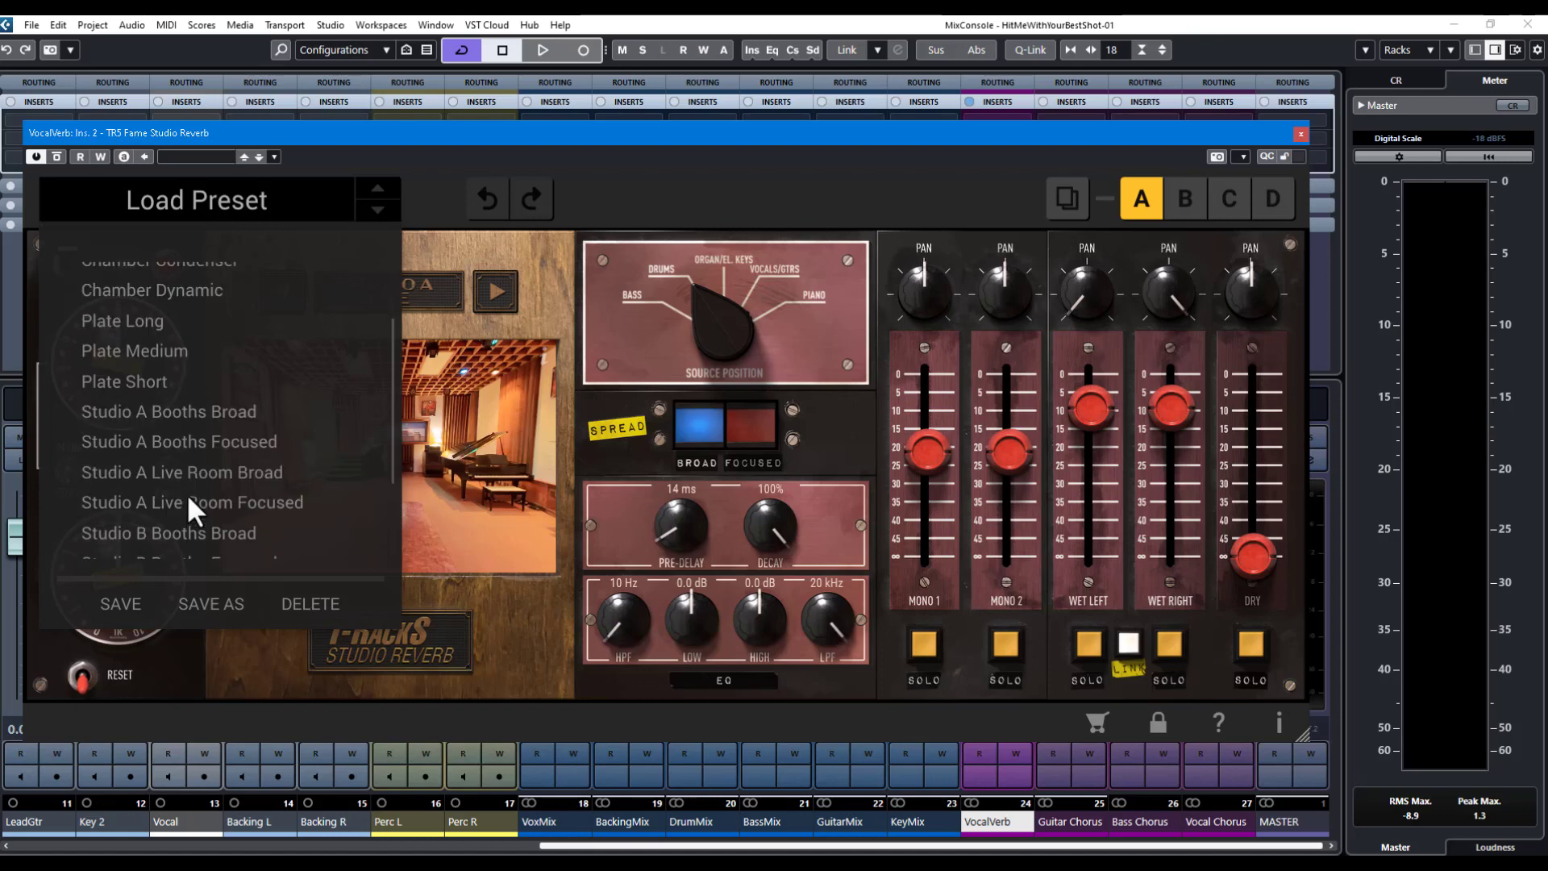
left_click(258, 473)
left_click(765, 198)
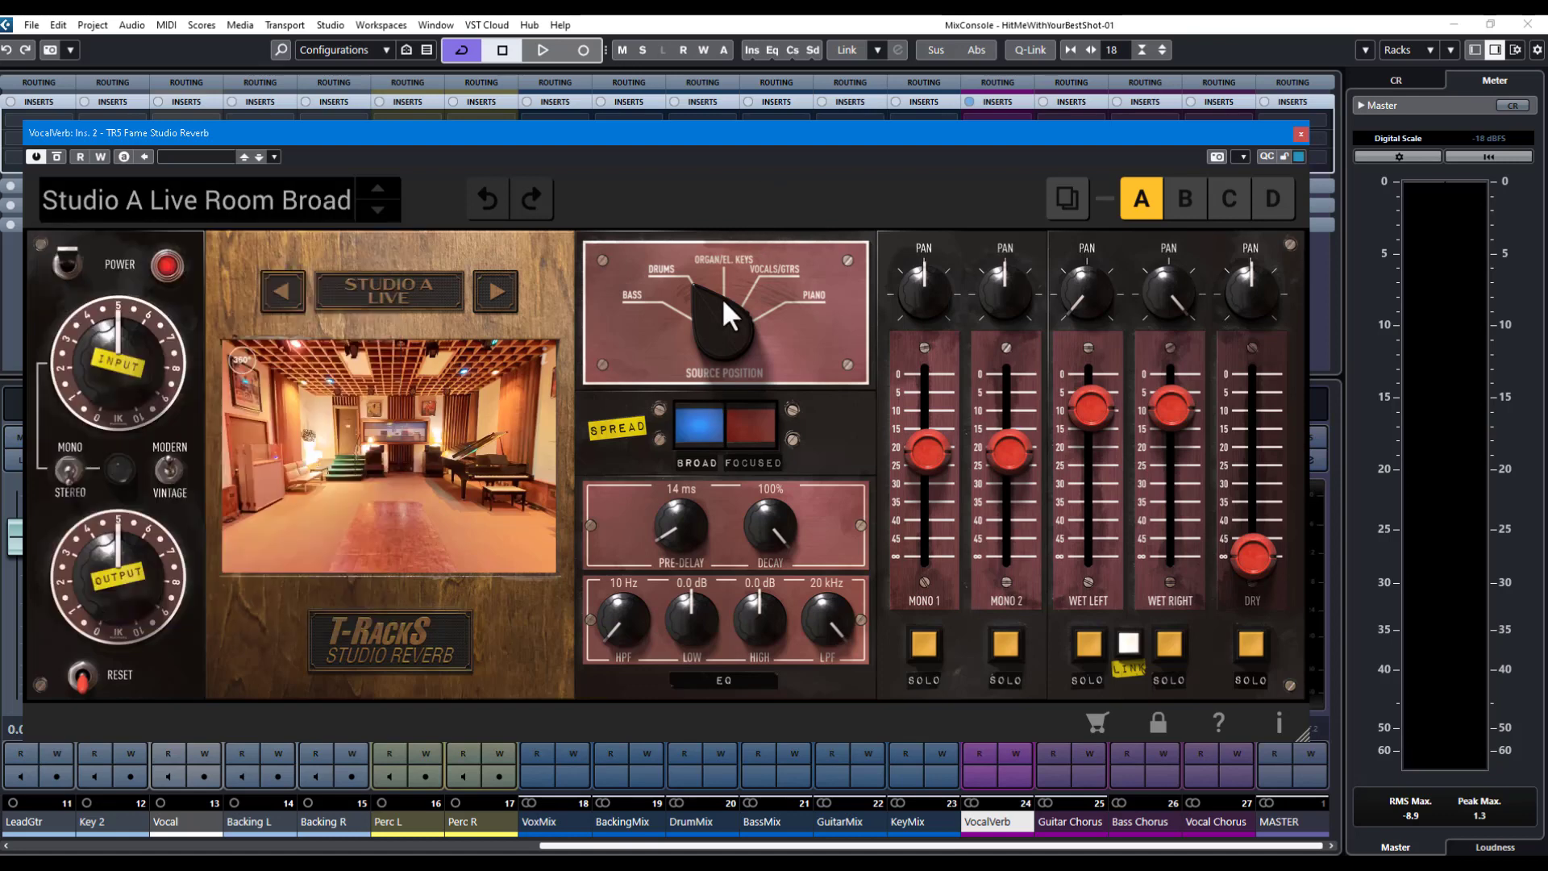
Set the VocalVerb reverb's Source Position to Vocals/Gtrs, and close the plug-in and channel settings windows
left_click_drag(713, 316, 757, 171)
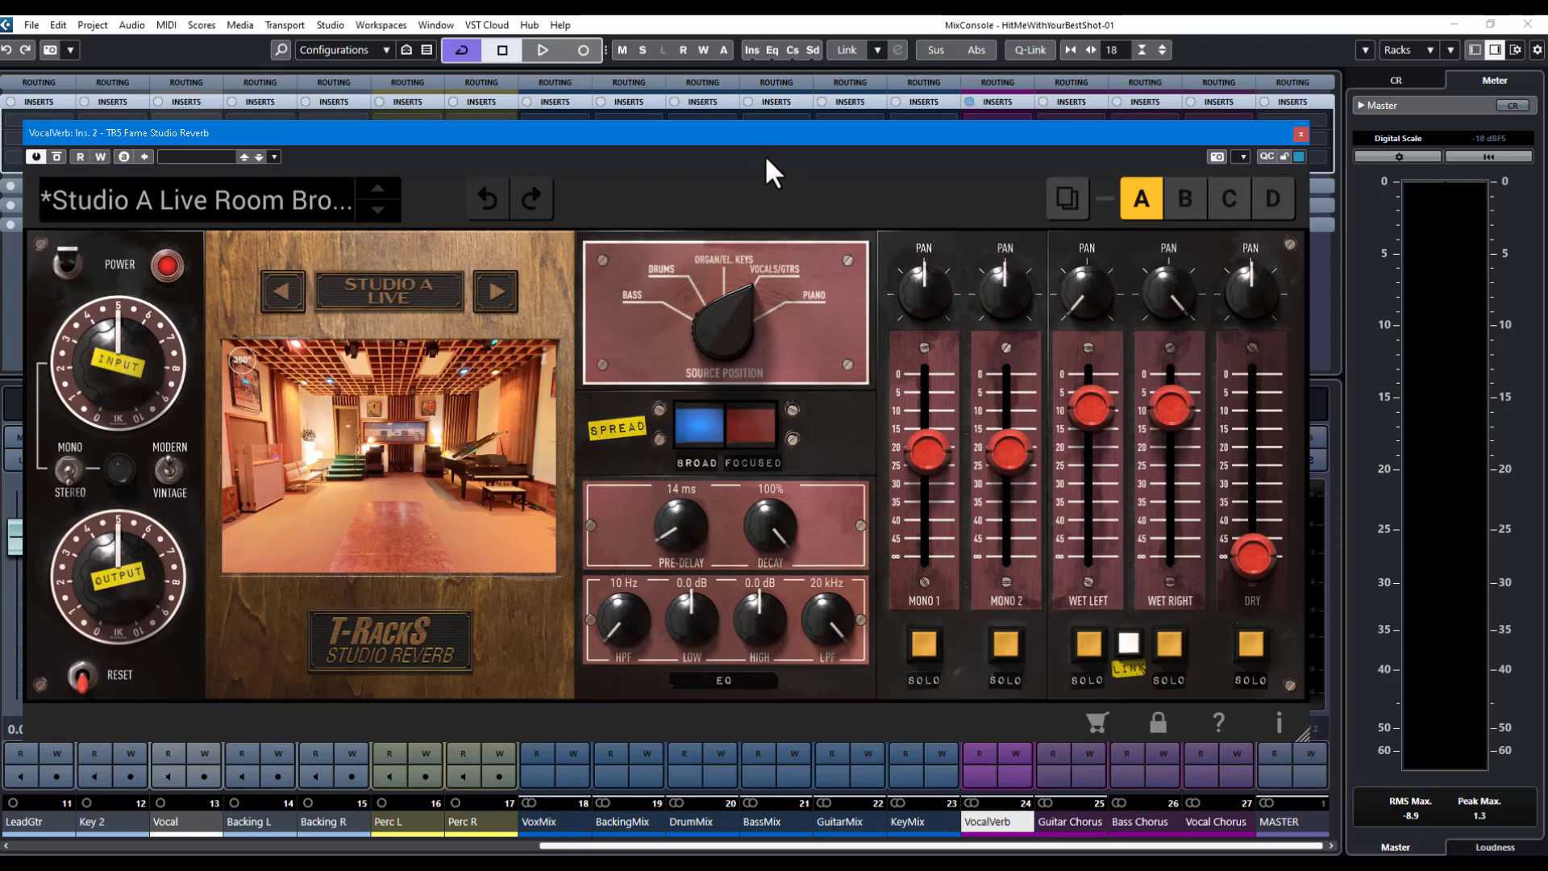
left_click(1300, 133)
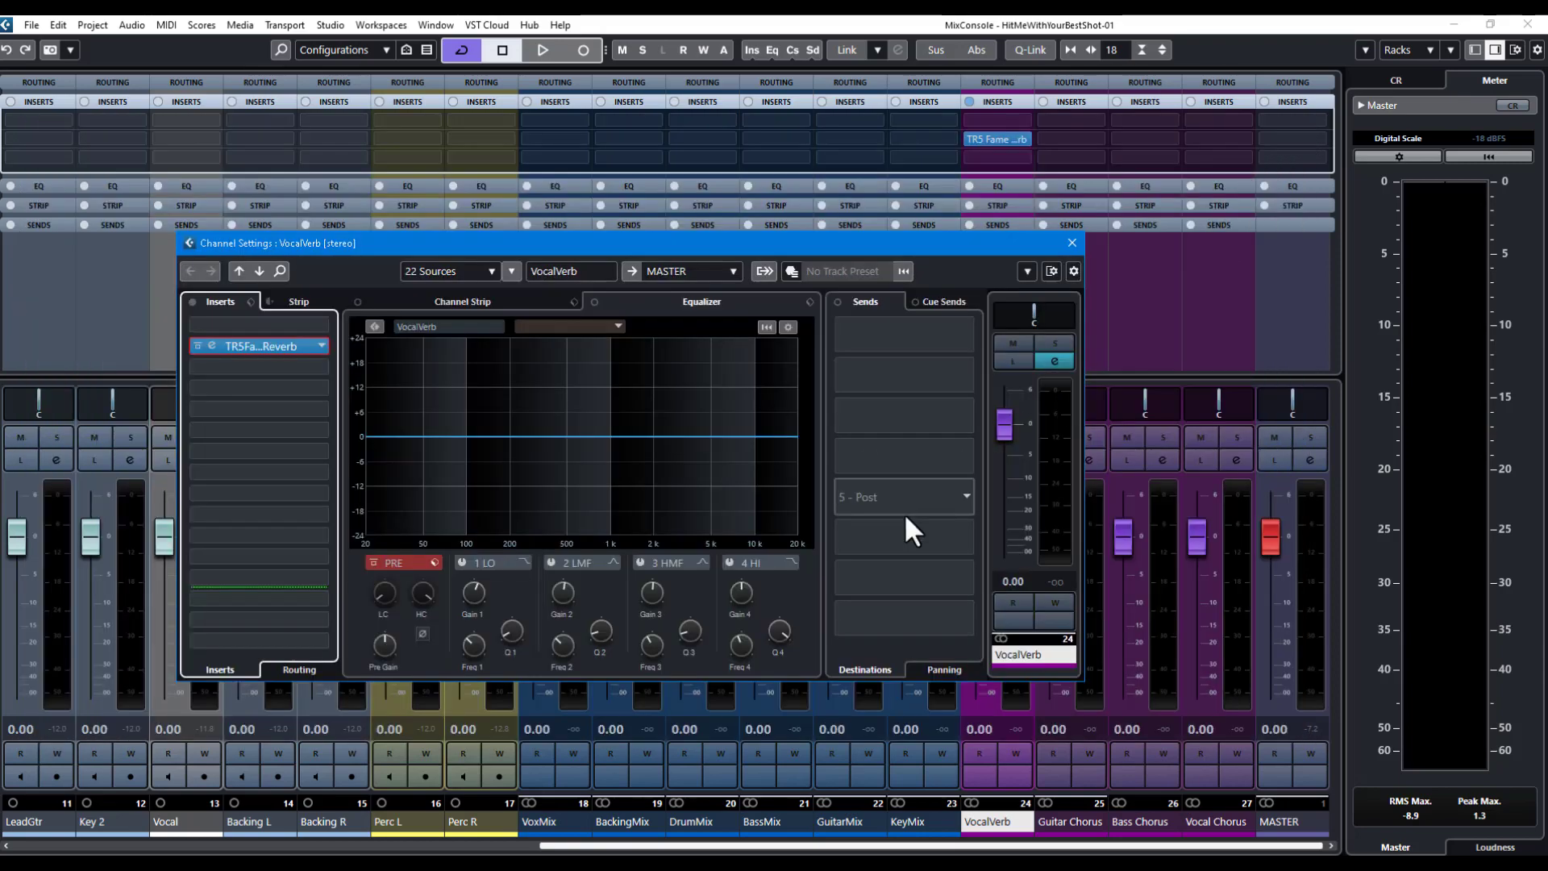
left_click(1072, 243)
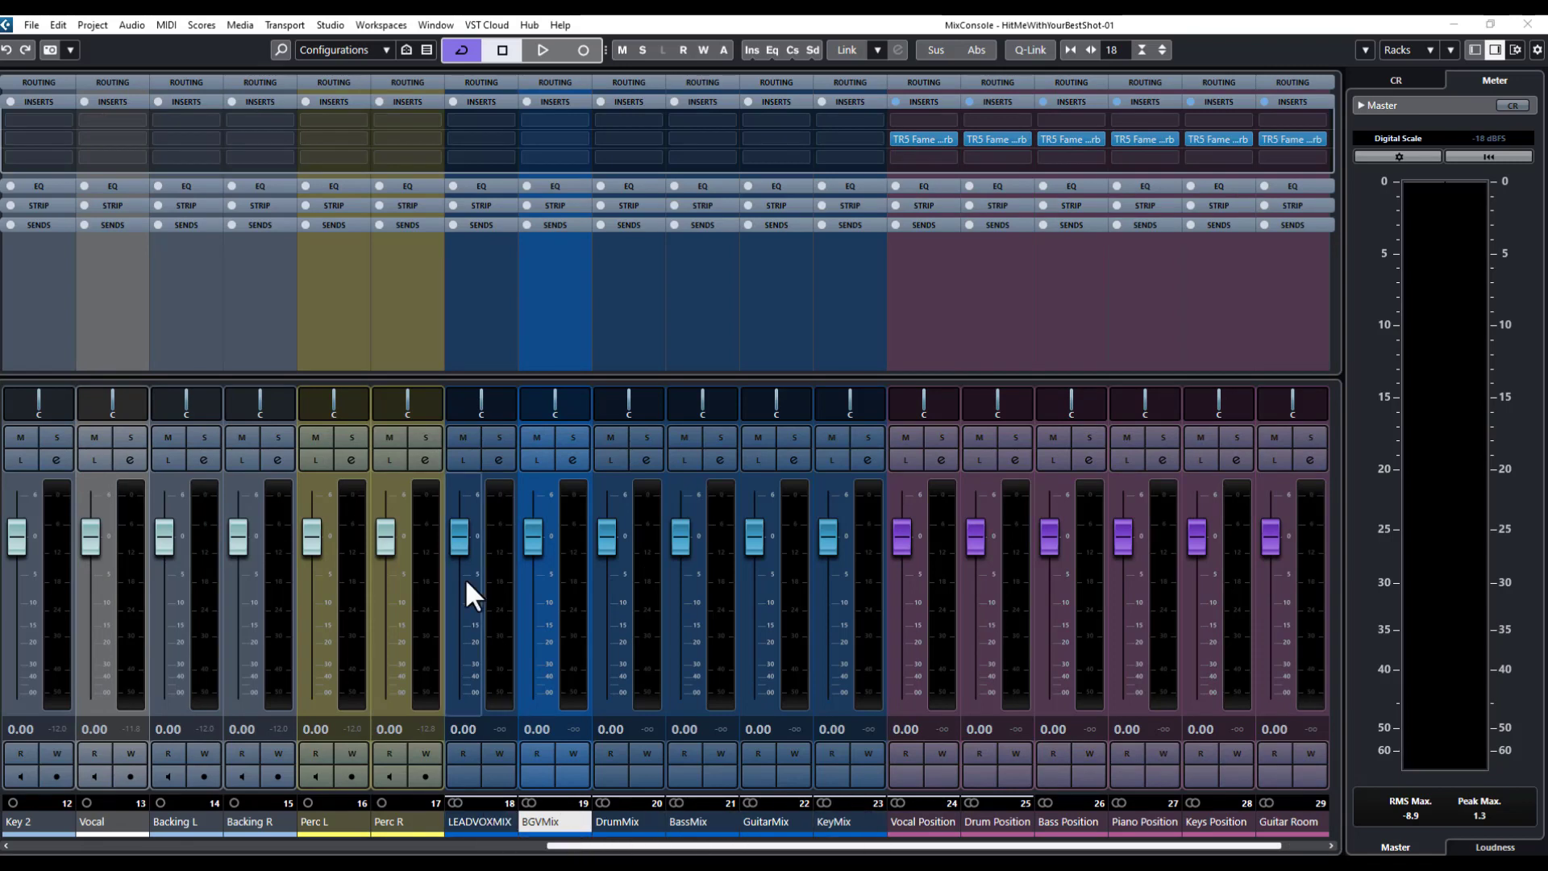
Check the send destinations in the channel settings of LEADVOXMIX and BGVMix, and close the settings window
left_click(496, 459)
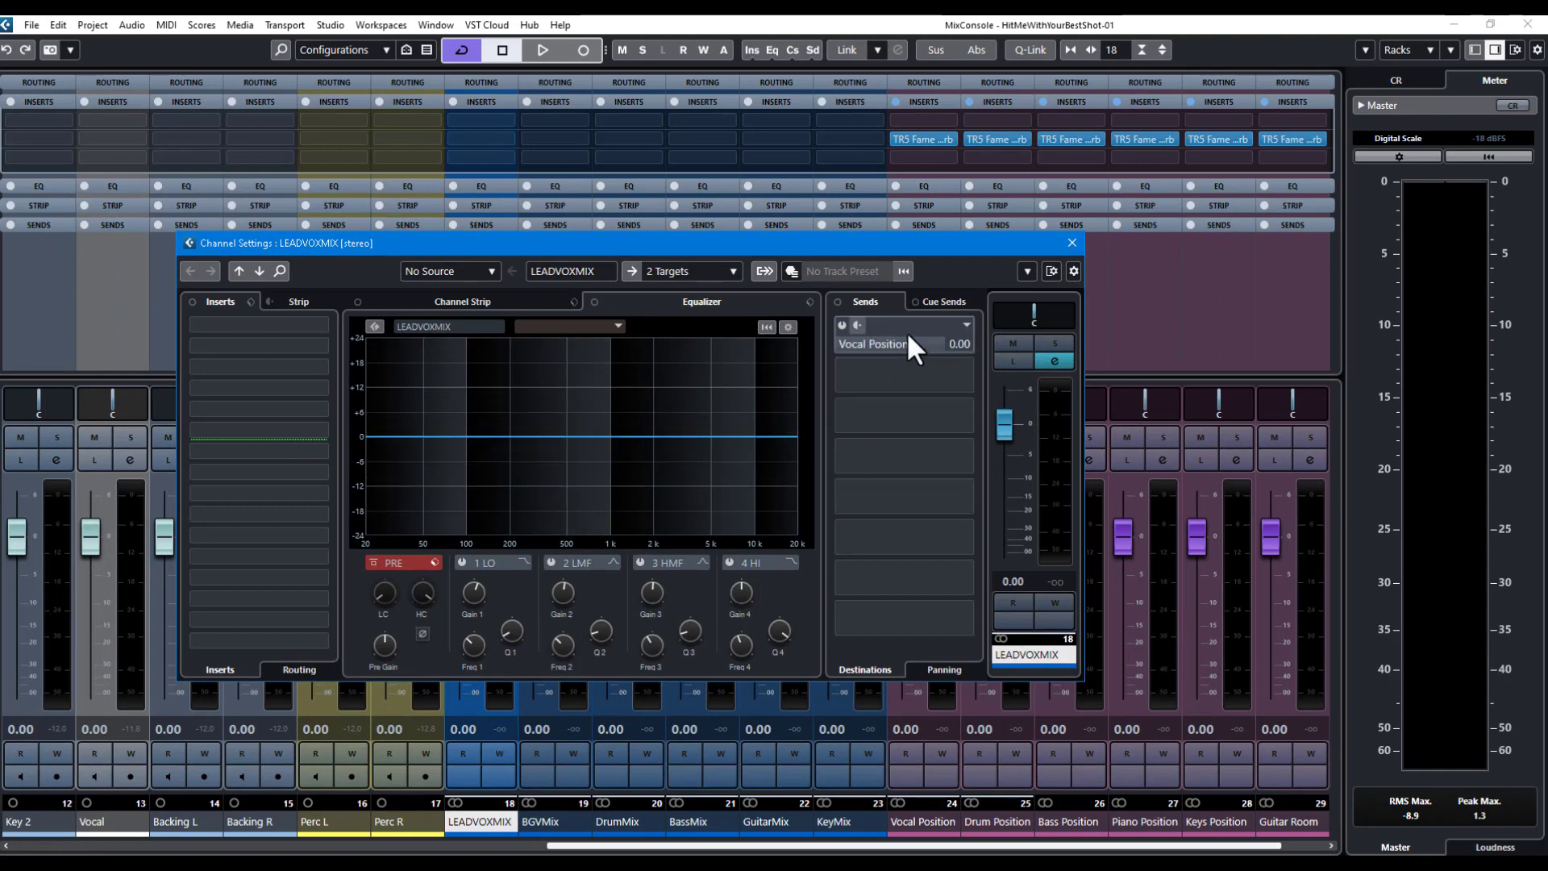
left_click(550, 821)
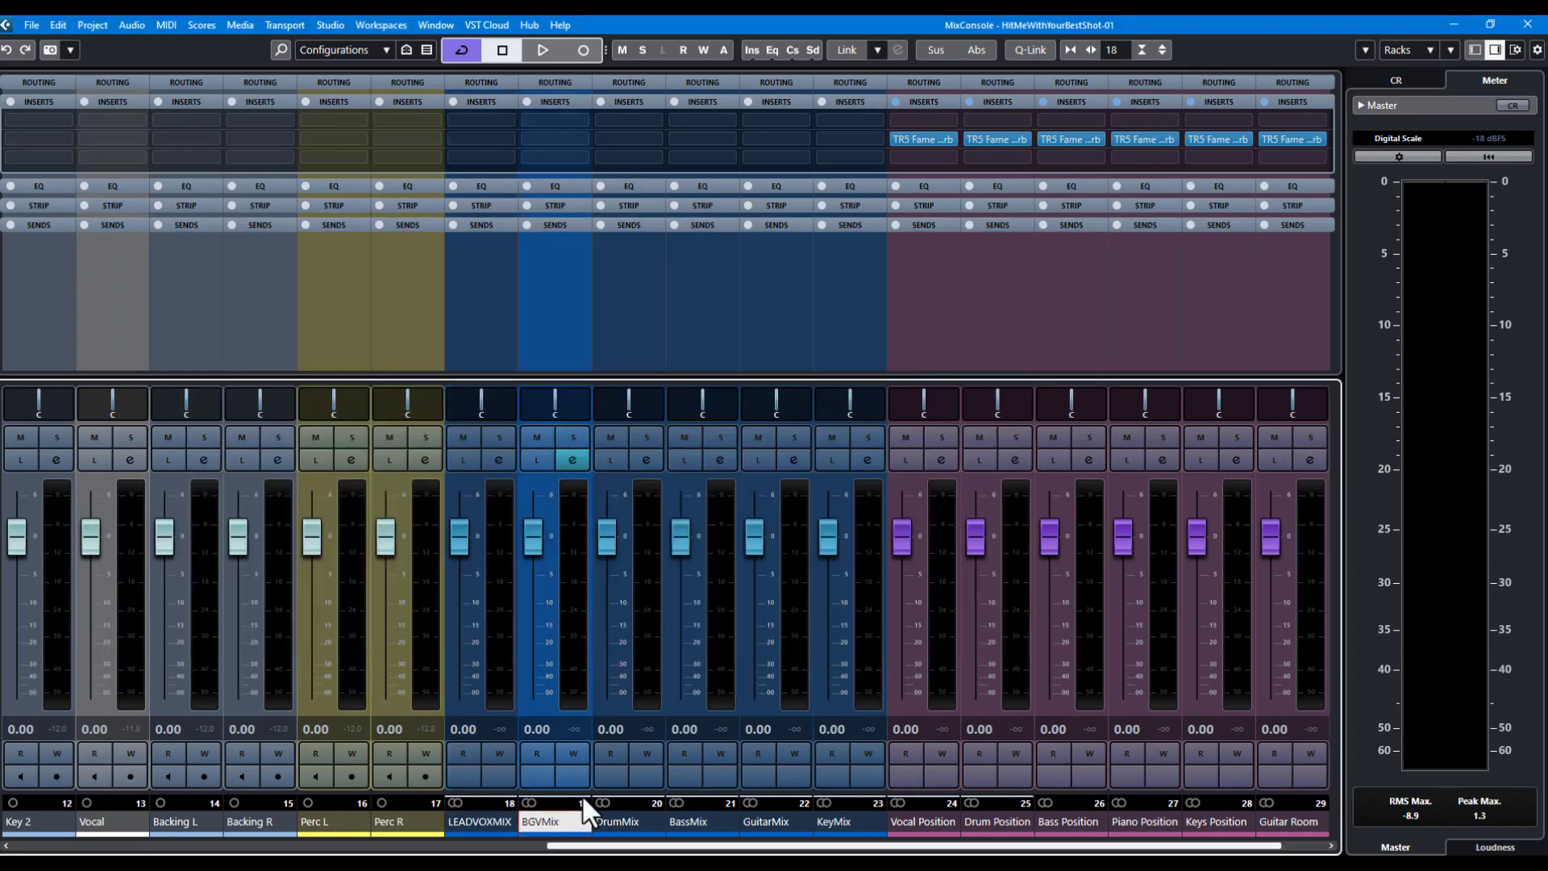
left_click(570, 458)
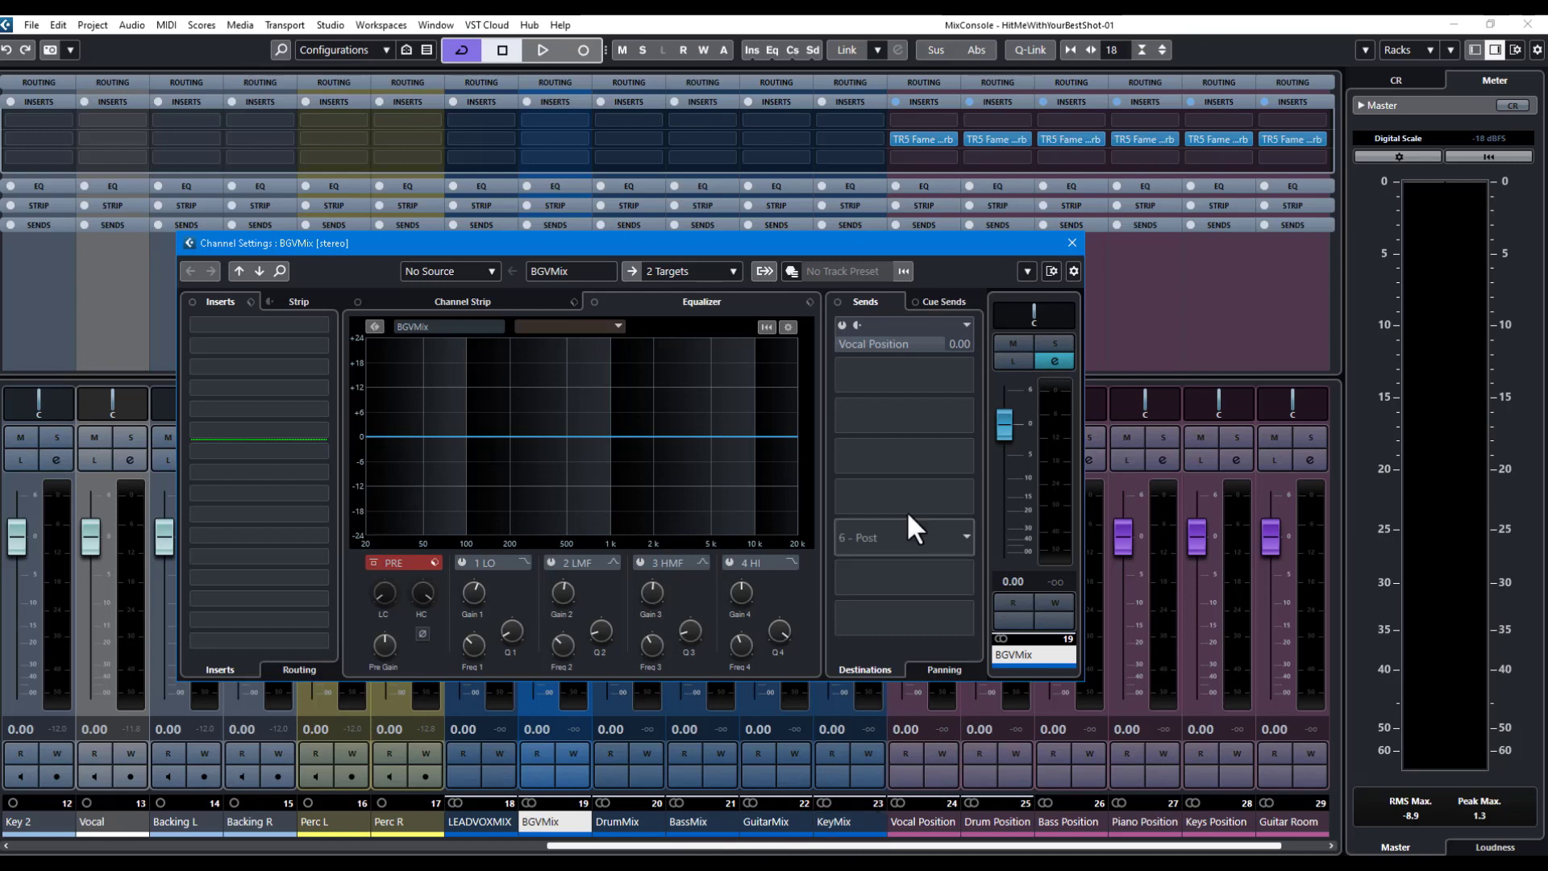
left_click(1071, 241)
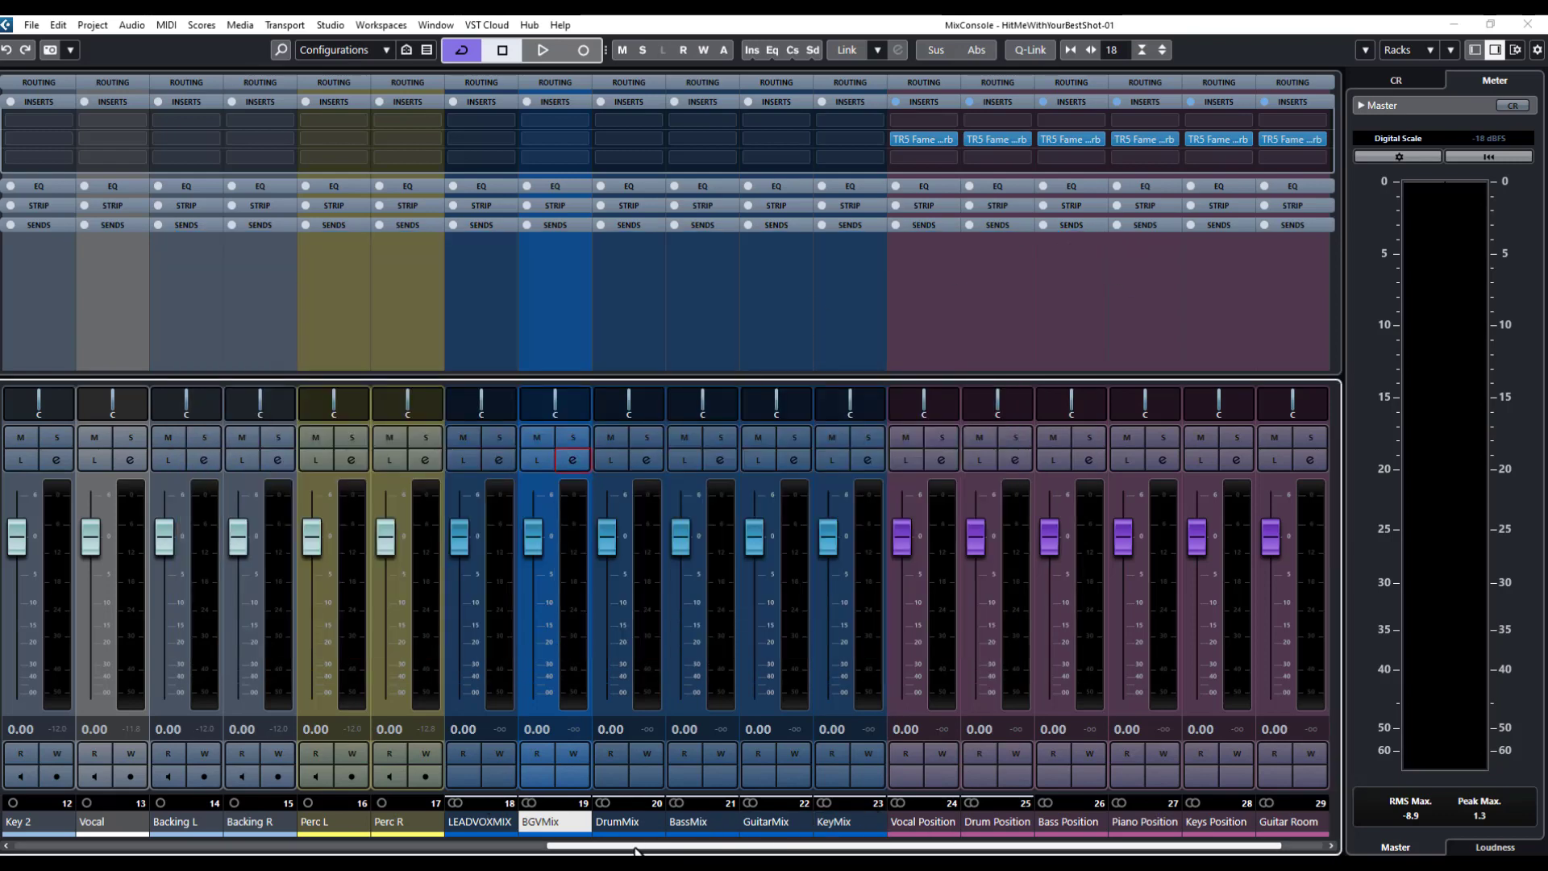
Route the Bass channel's output to the BassMix group
left_click_drag(634, 849, 504, 843)
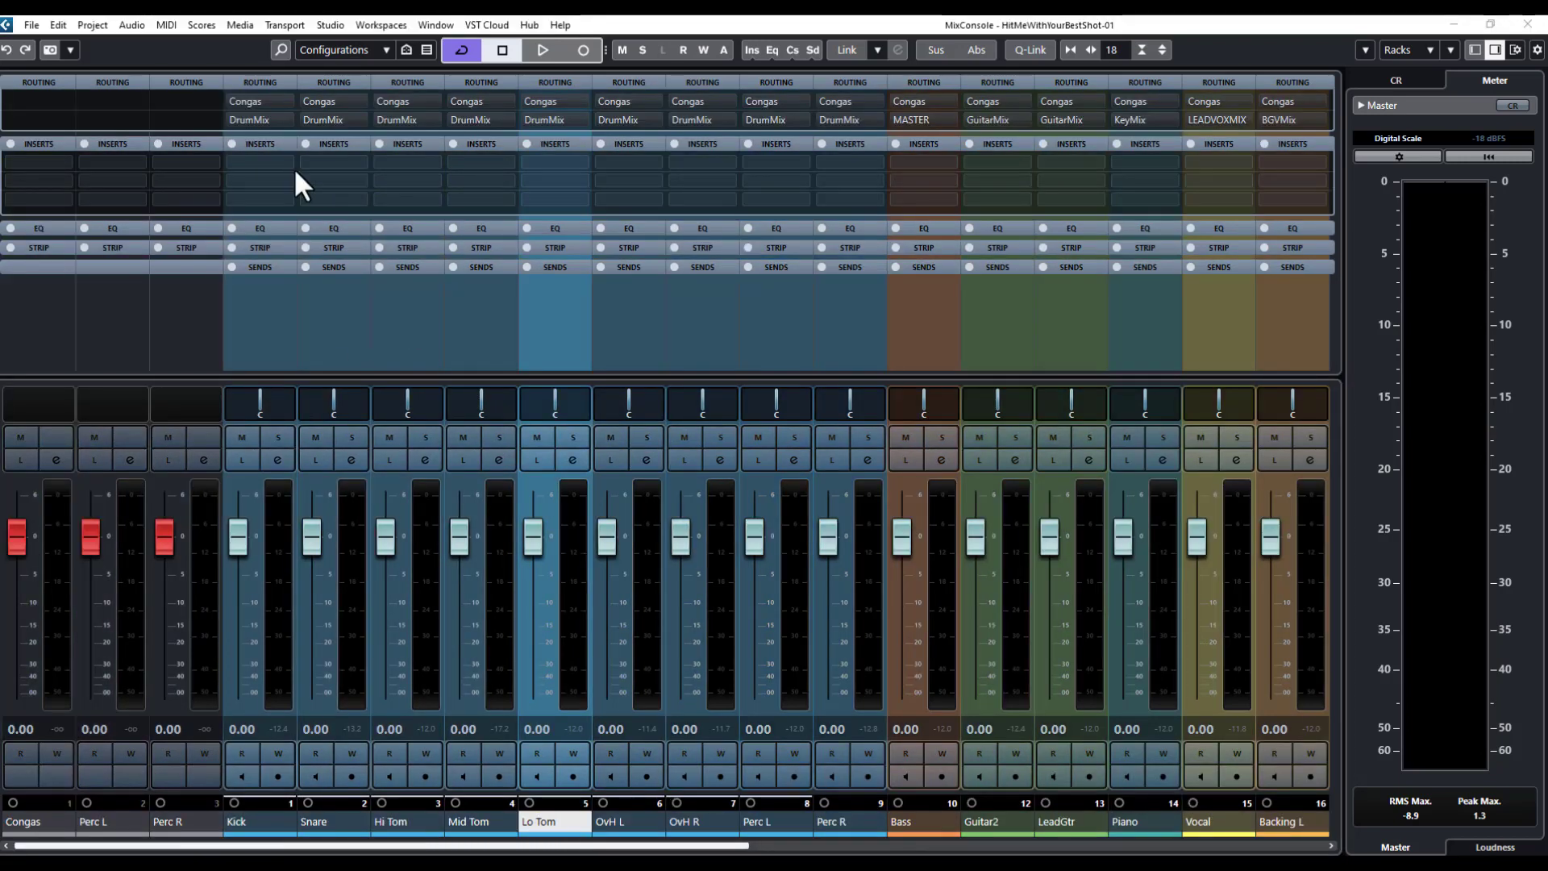
left_click(259, 818)
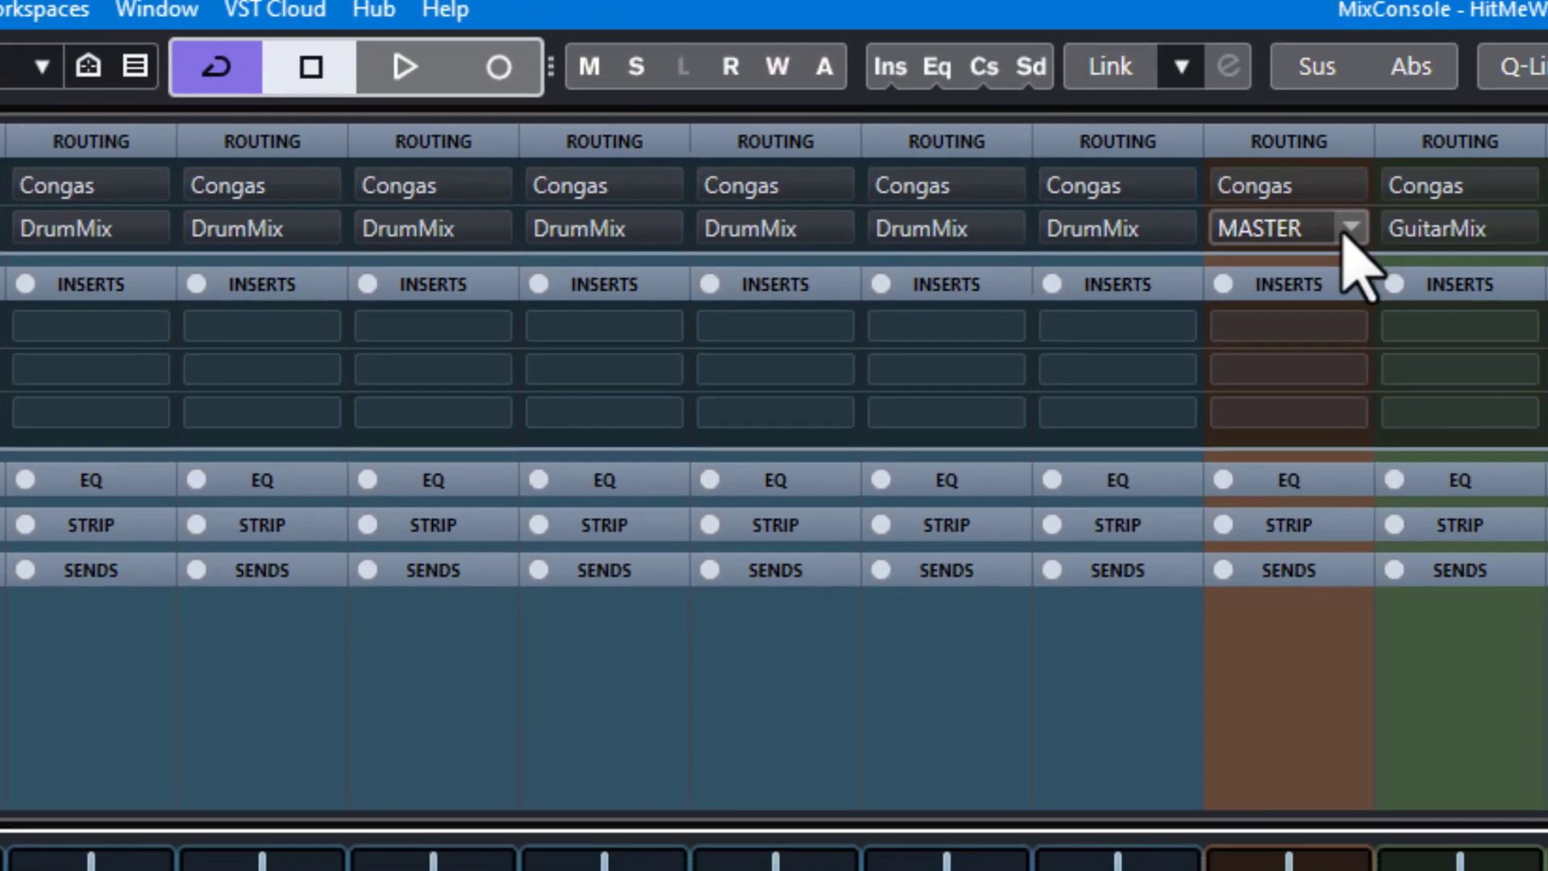
left_click(1343, 233)
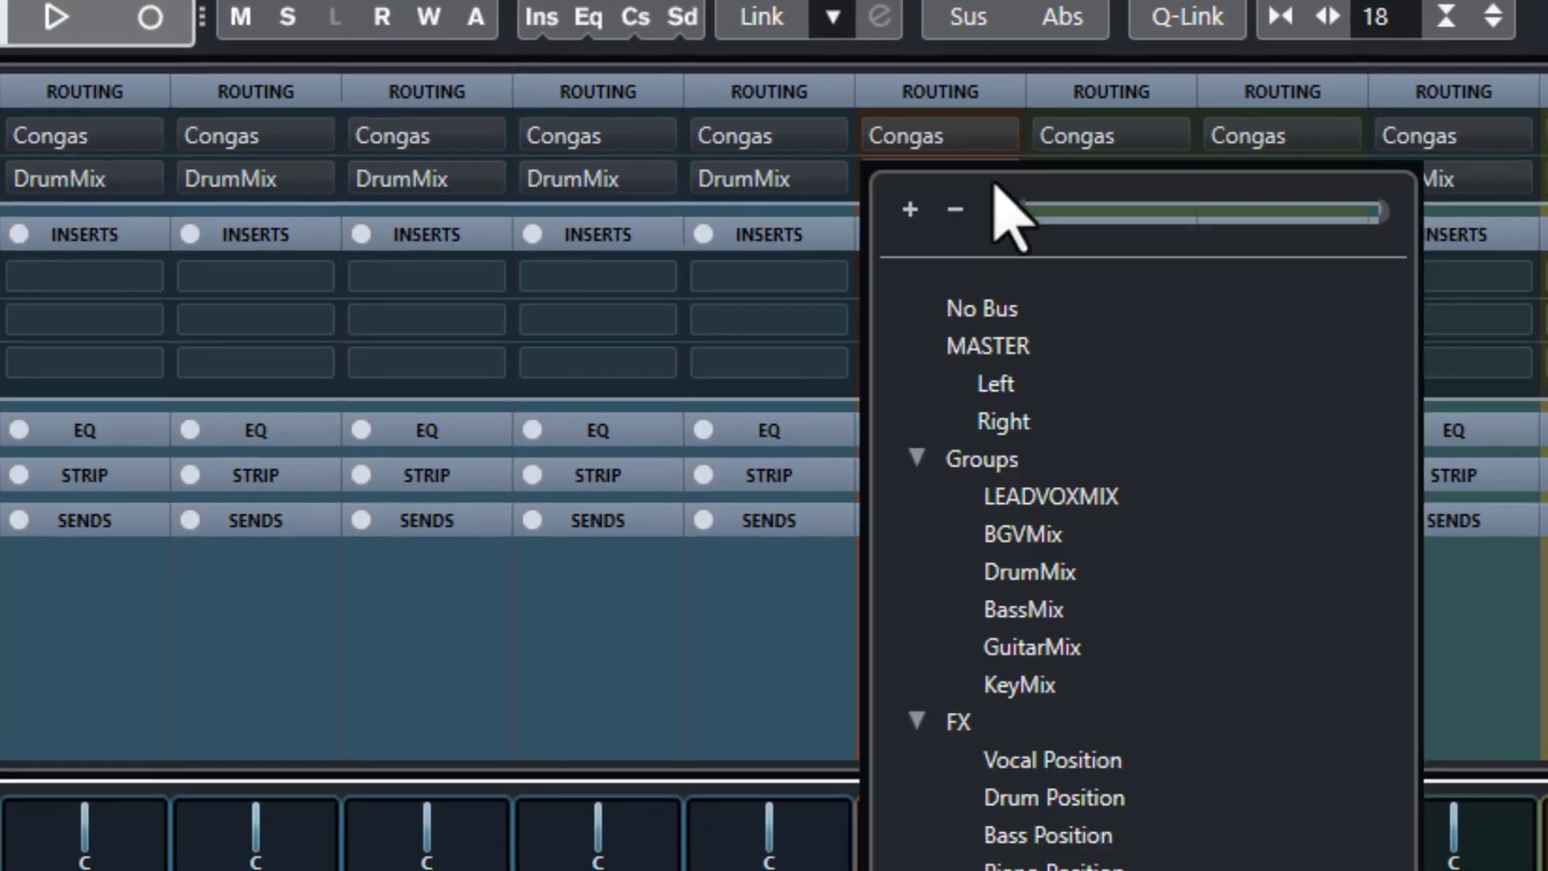
left_click(1028, 614)
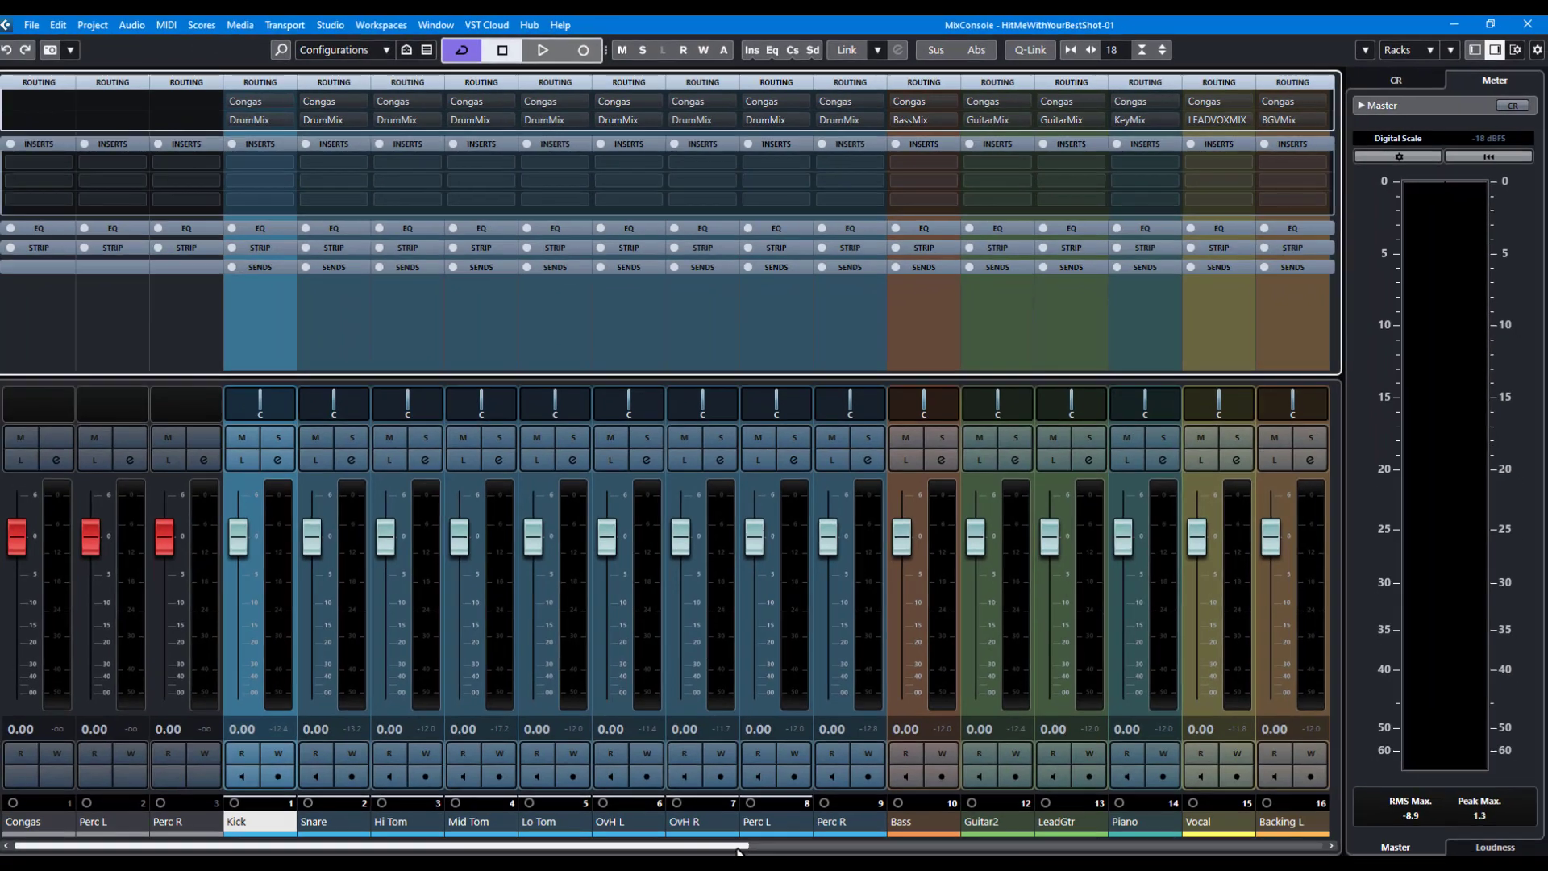
Hide the Input Channels from the MixConsole by filtering the channel types
left_click_drag(737, 847, 617, 845)
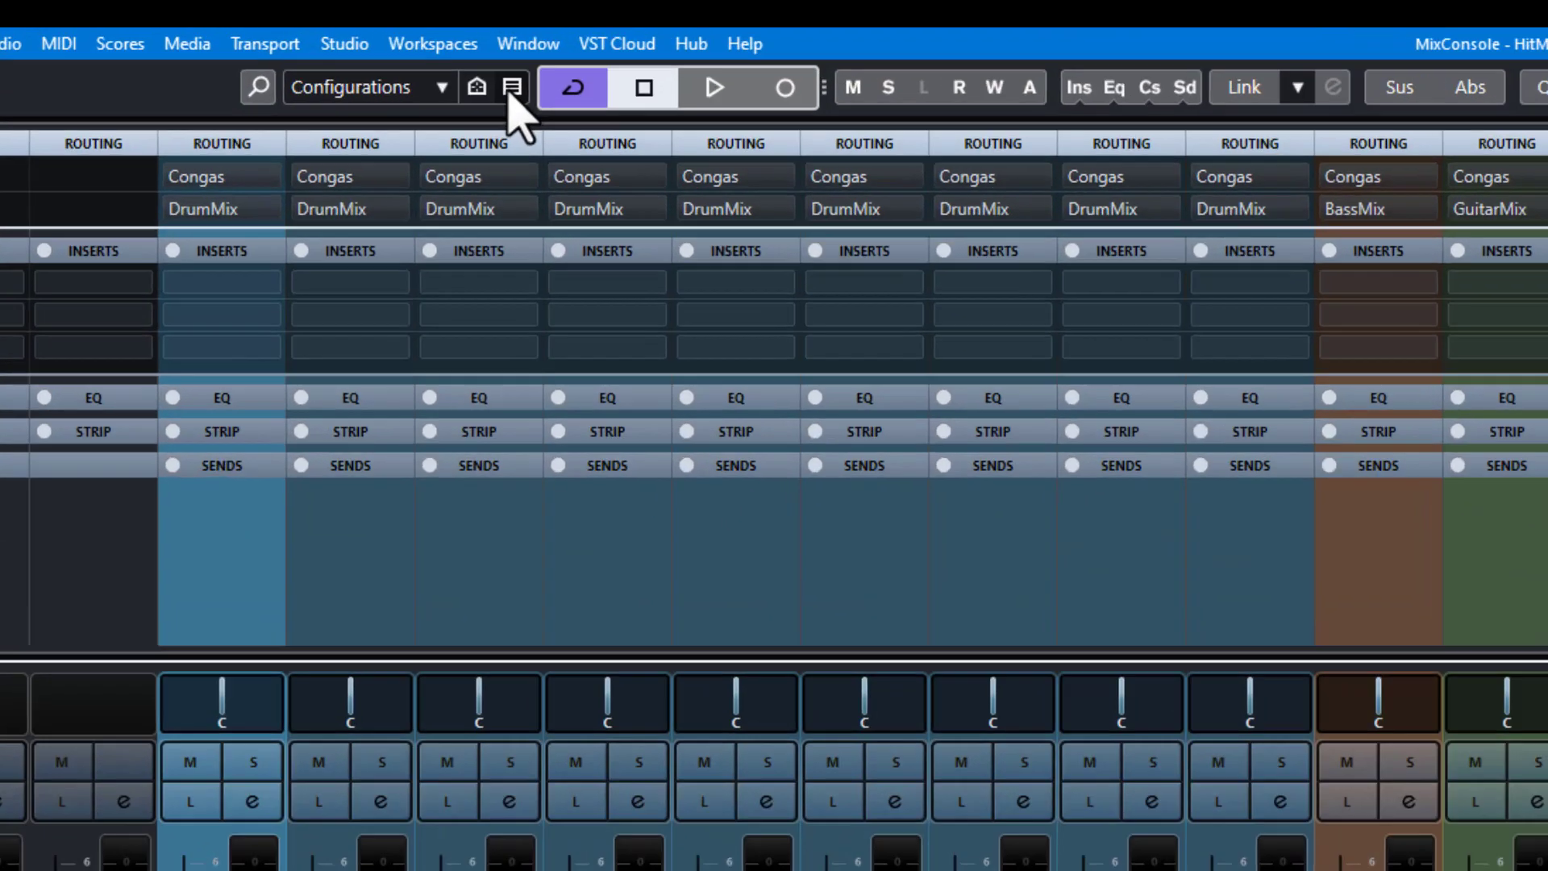
left_click(428, 50)
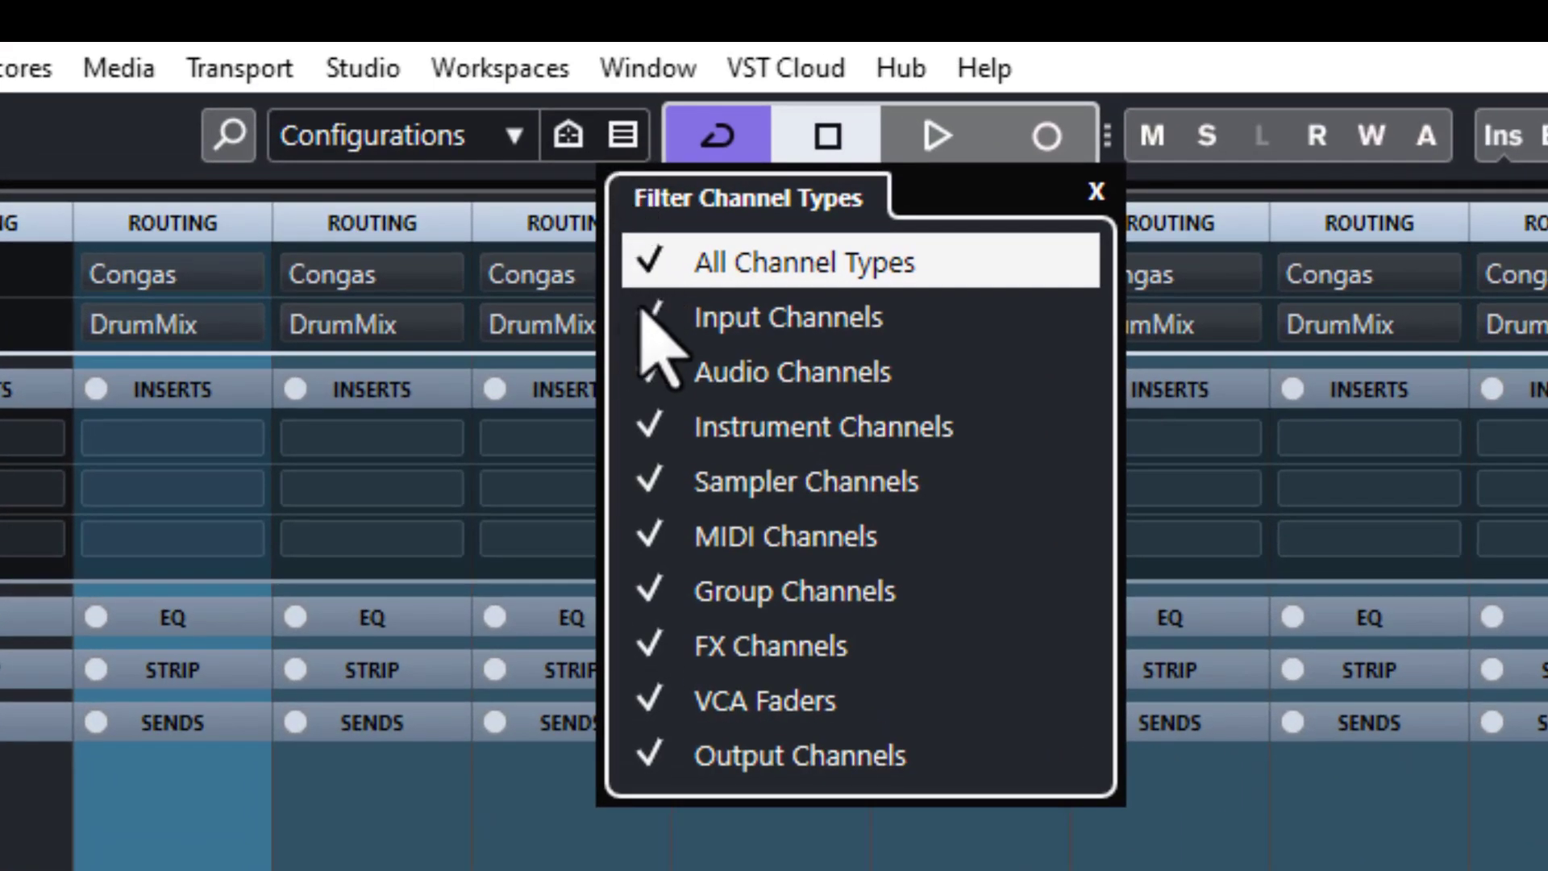
left_click(648, 321)
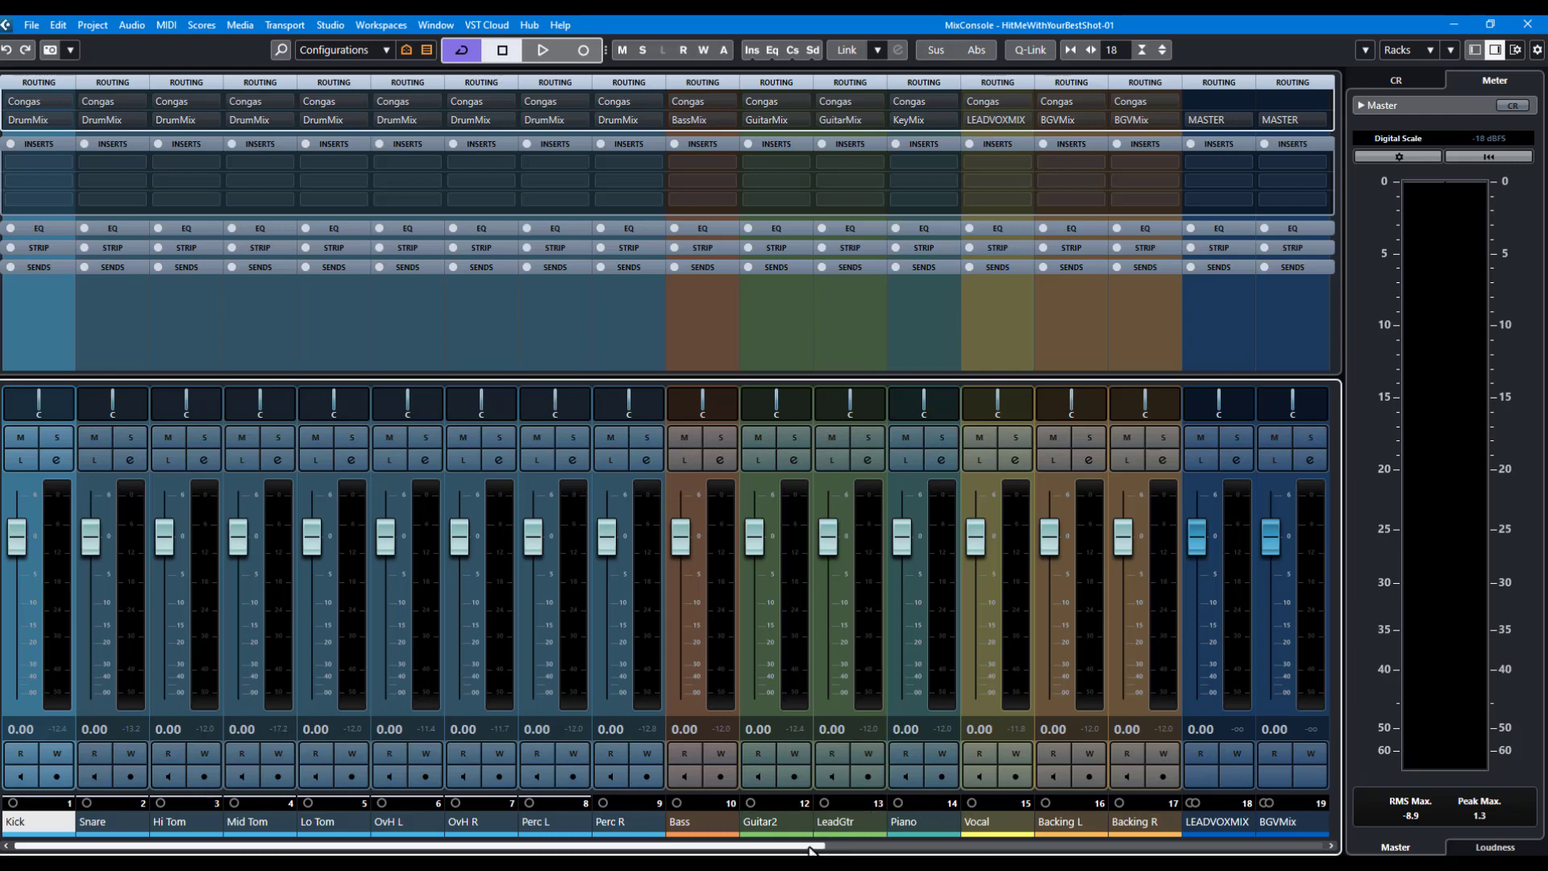
Select the channels from Kick through Backing R, lower all their faders to -∞ using Q-Link, and leave only Backing R selected
left_click_drag(810, 848, 1082, 849)
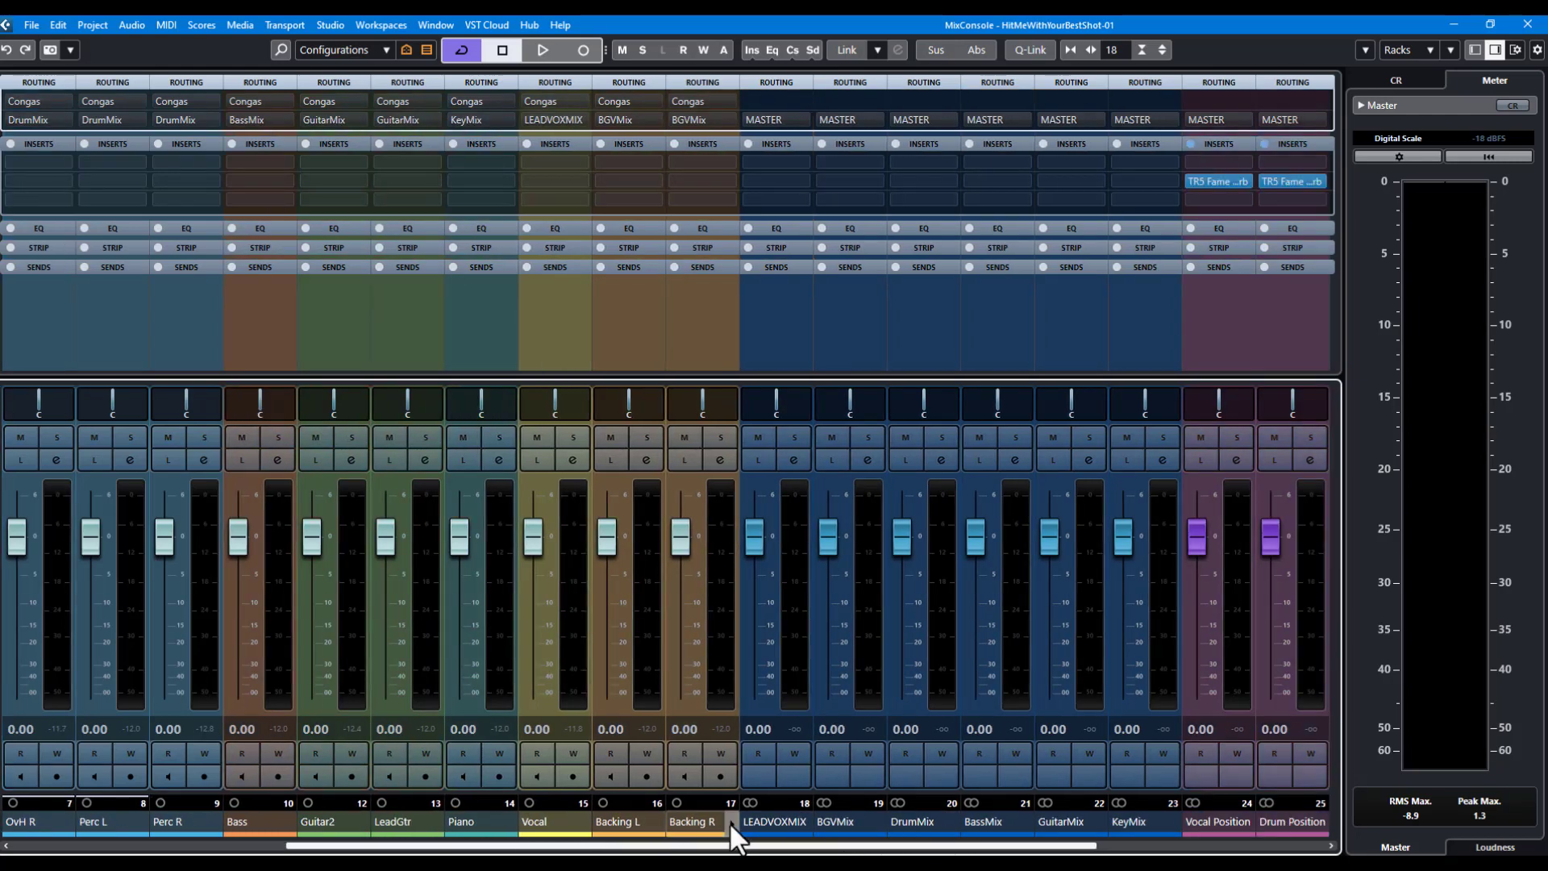
left_click(699, 821, "shift")
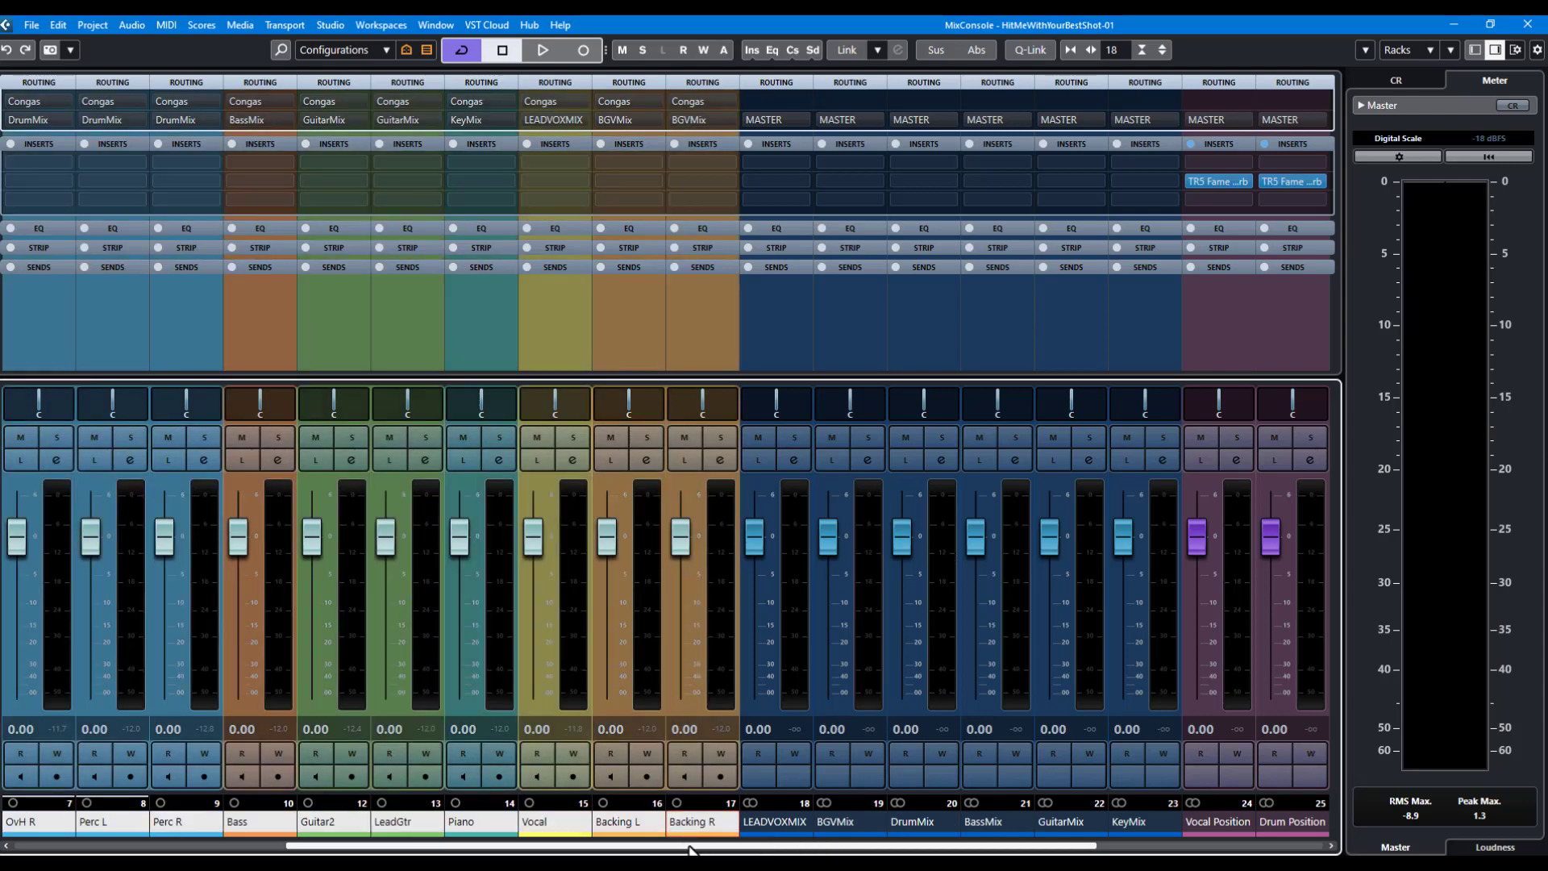
left_click_drag(687, 847, 456, 846)
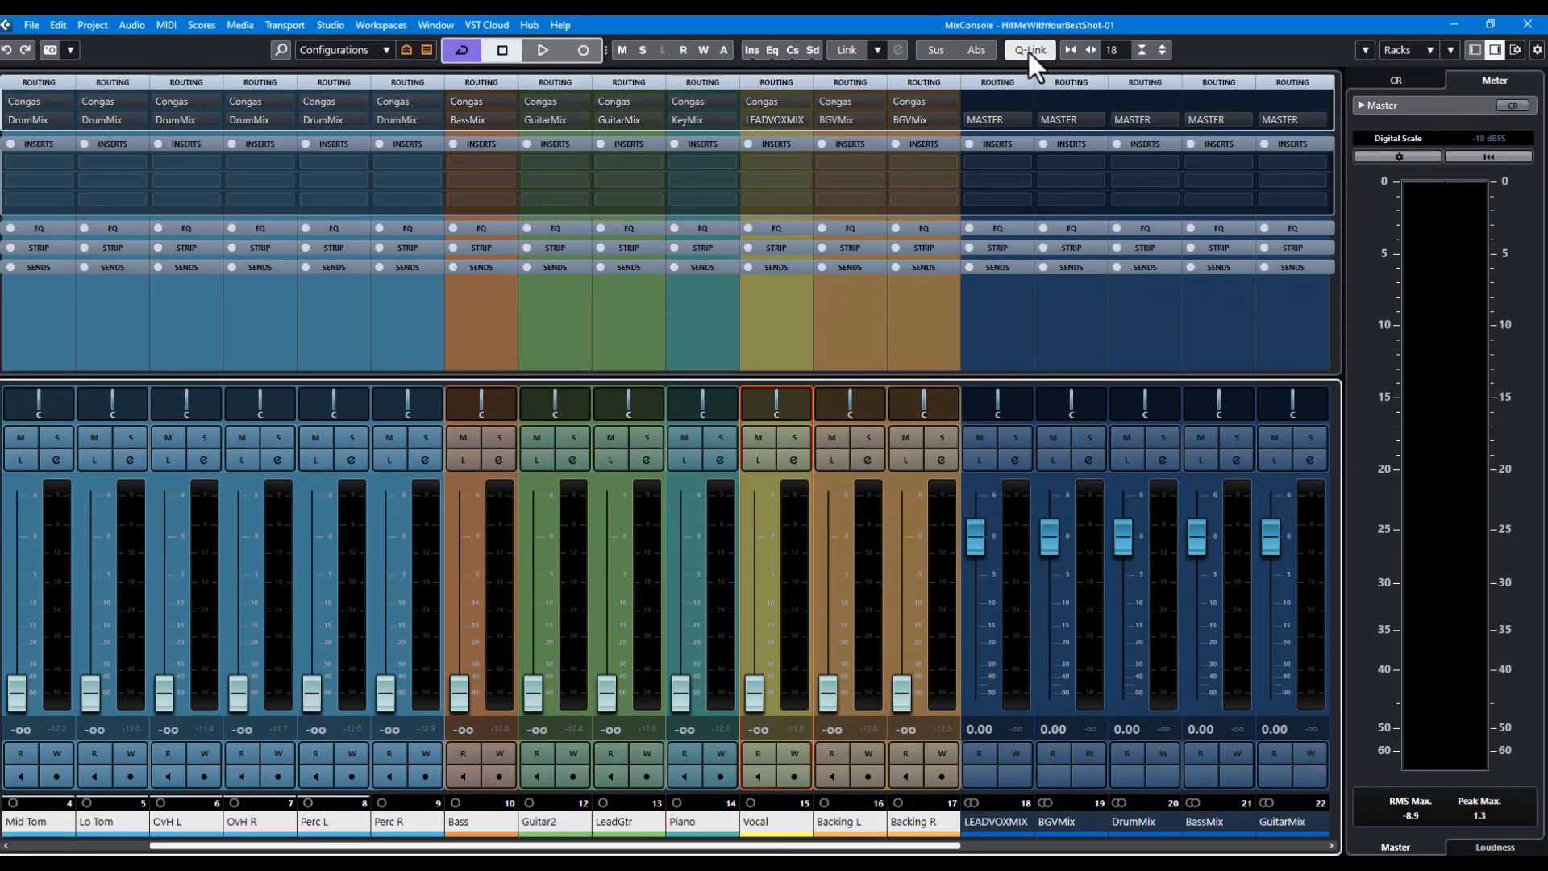
left_click(923, 821)
Start playback and raise the Kick channel's fader to -2.48
left_click_drag(762, 845, 282, 816)
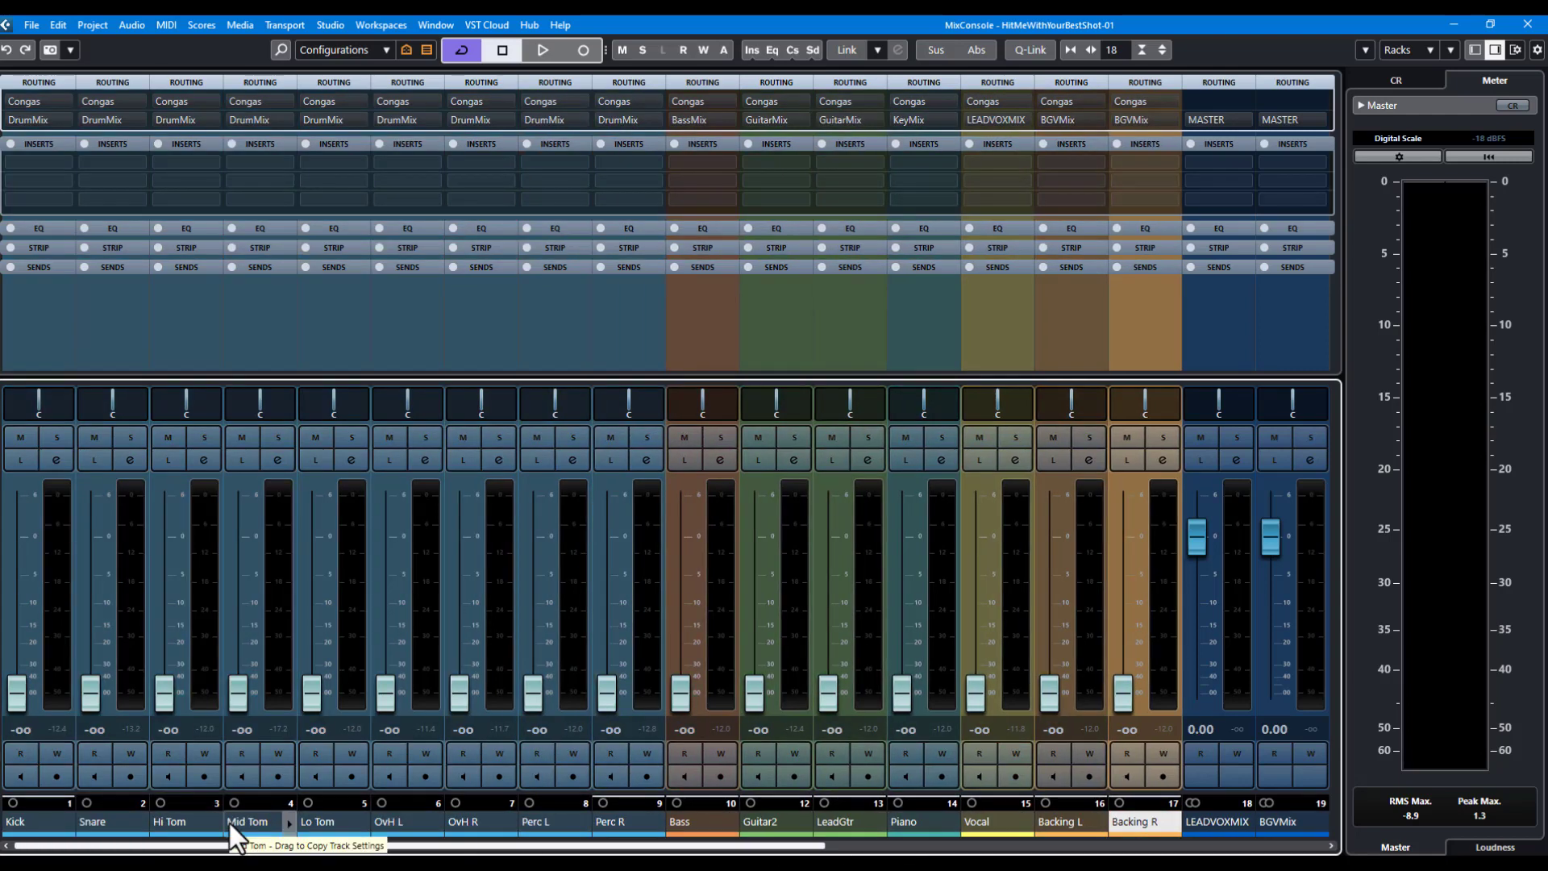
key("space")
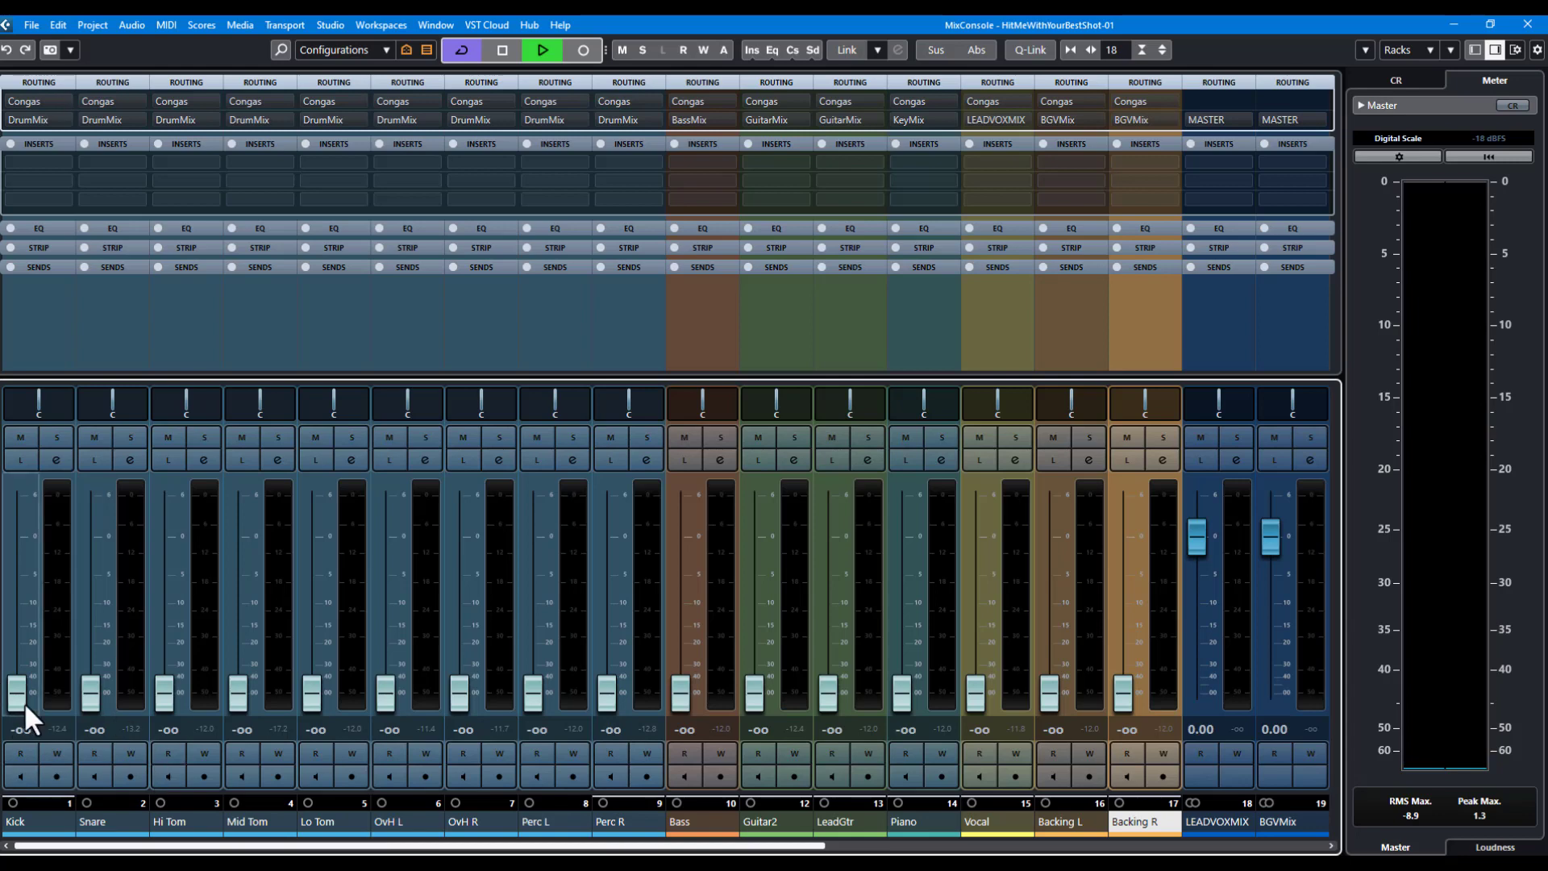
left_click_drag(24, 703, 34, 568)
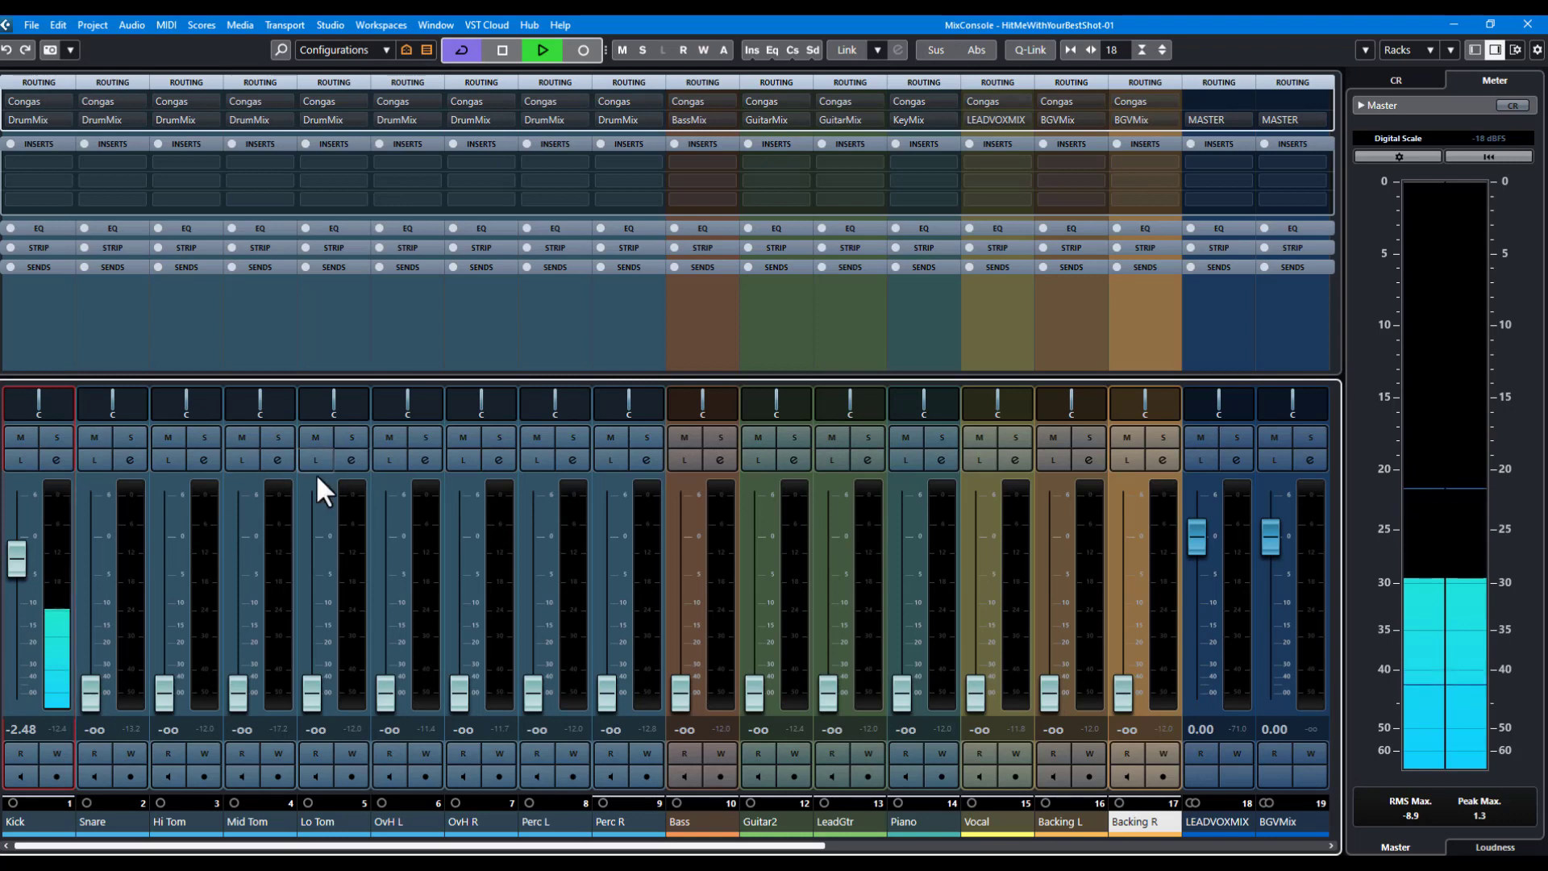
Raise the faders of the Snare to -4.97, Hi Tom to -11.1, Mid Tom to -11.8 and Lo Tom to -10.7
left_click_drag(88, 659, 100, 569)
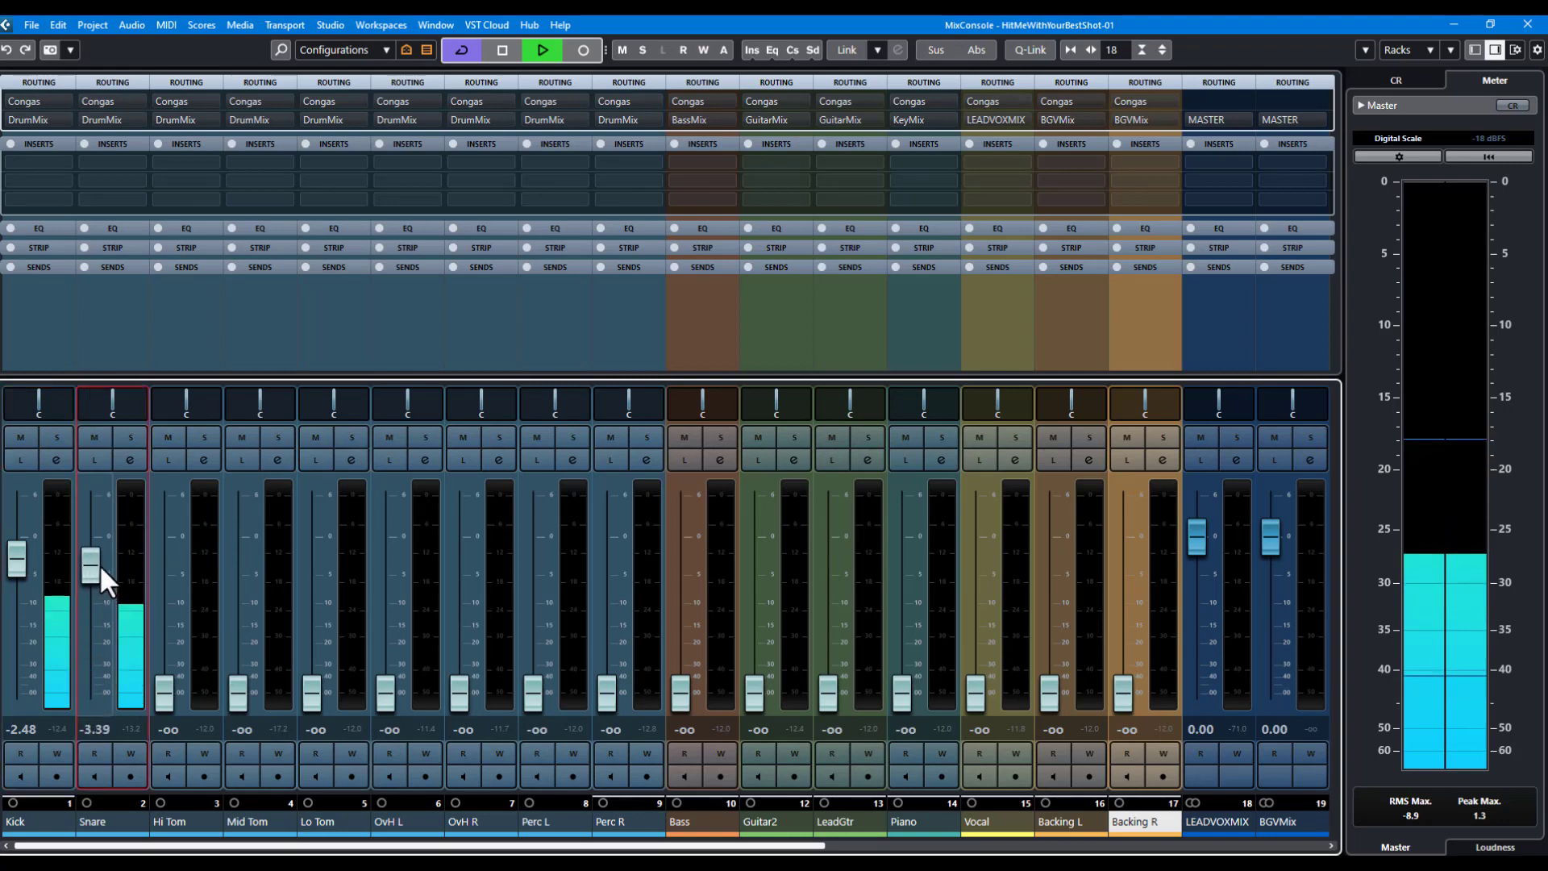
left_click_drag(165, 685, 168, 606)
left_click_drag(241, 687, 245, 628)
left_click_drag(391, 477, 389, 457)
left_click(498, 583)
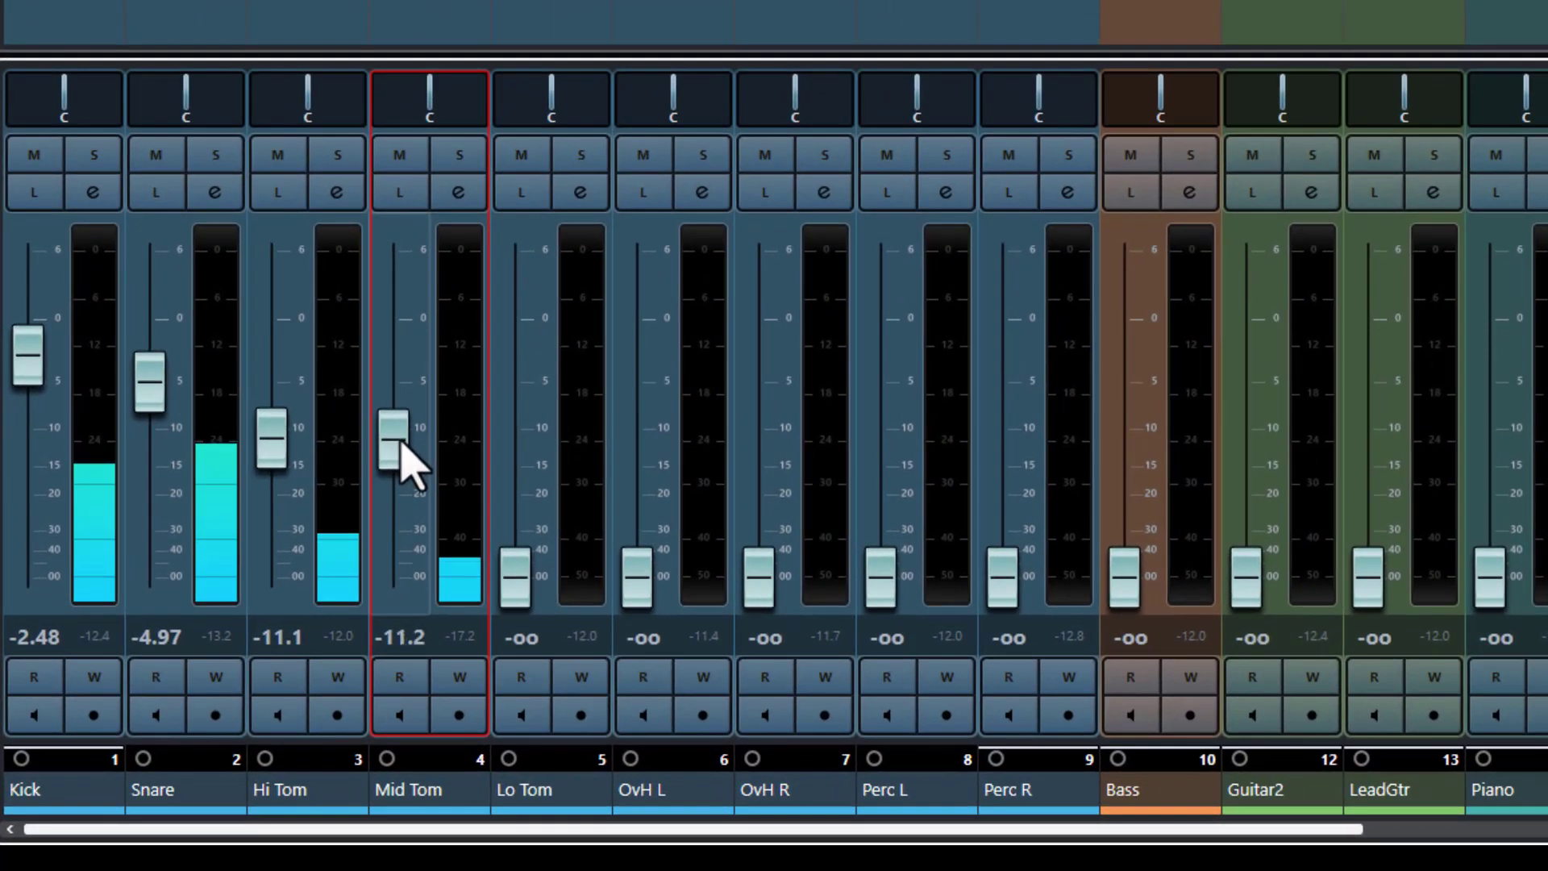
left_click_drag(517, 575, 543, 435)
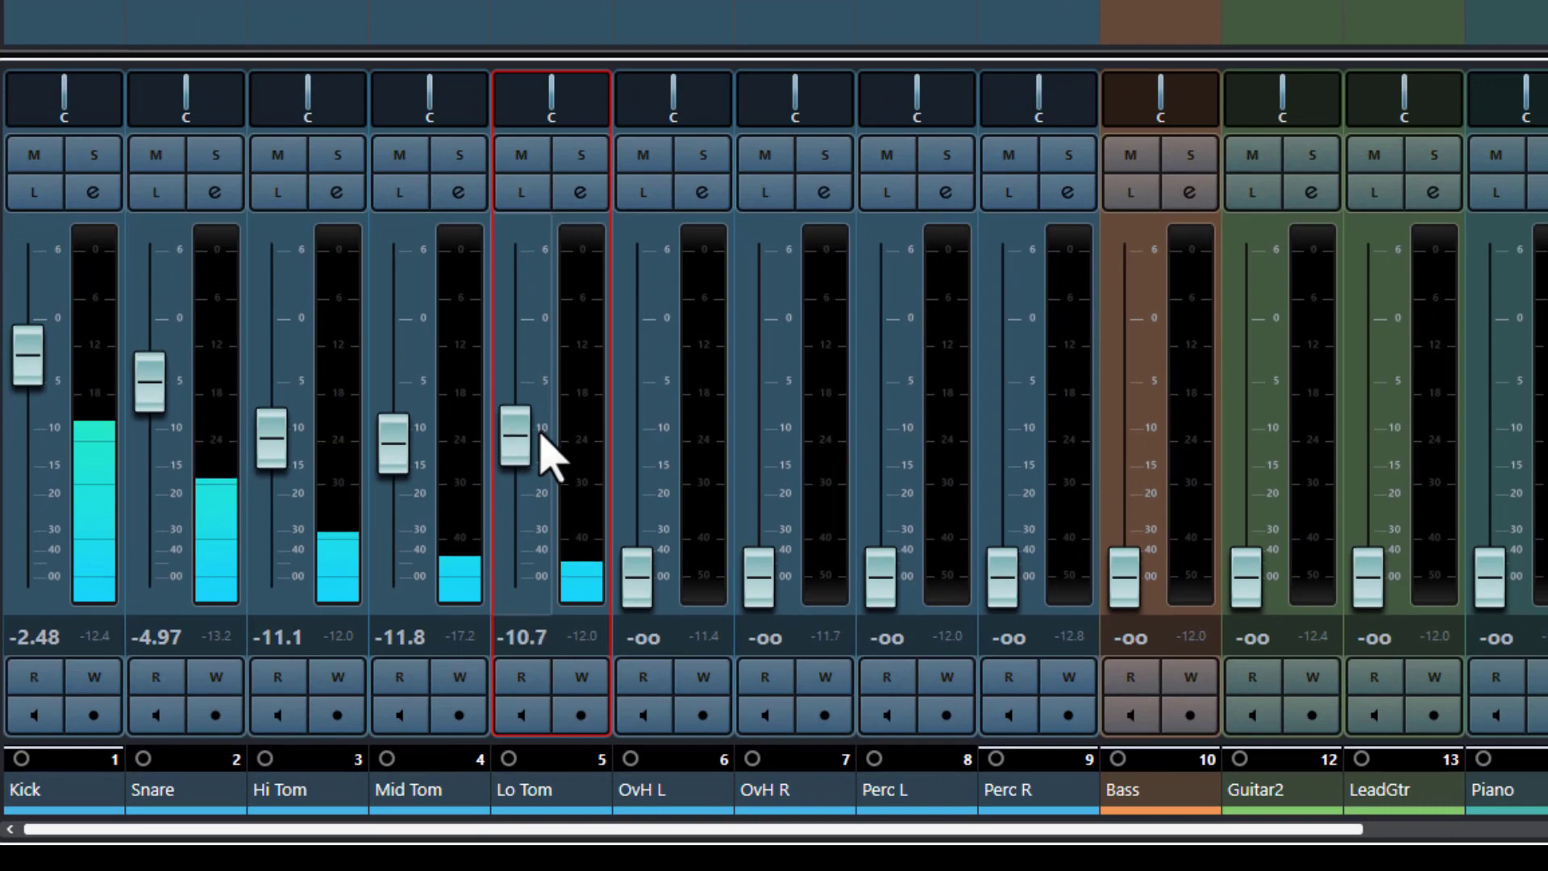
Raise the faders individually: OvH L to -11.4, OvH R to -12.1, Perc L to -10.3 and Perc R to -9.49
left_click_drag(644, 595, 648, 456)
left_click_drag(761, 579, 735, 449)
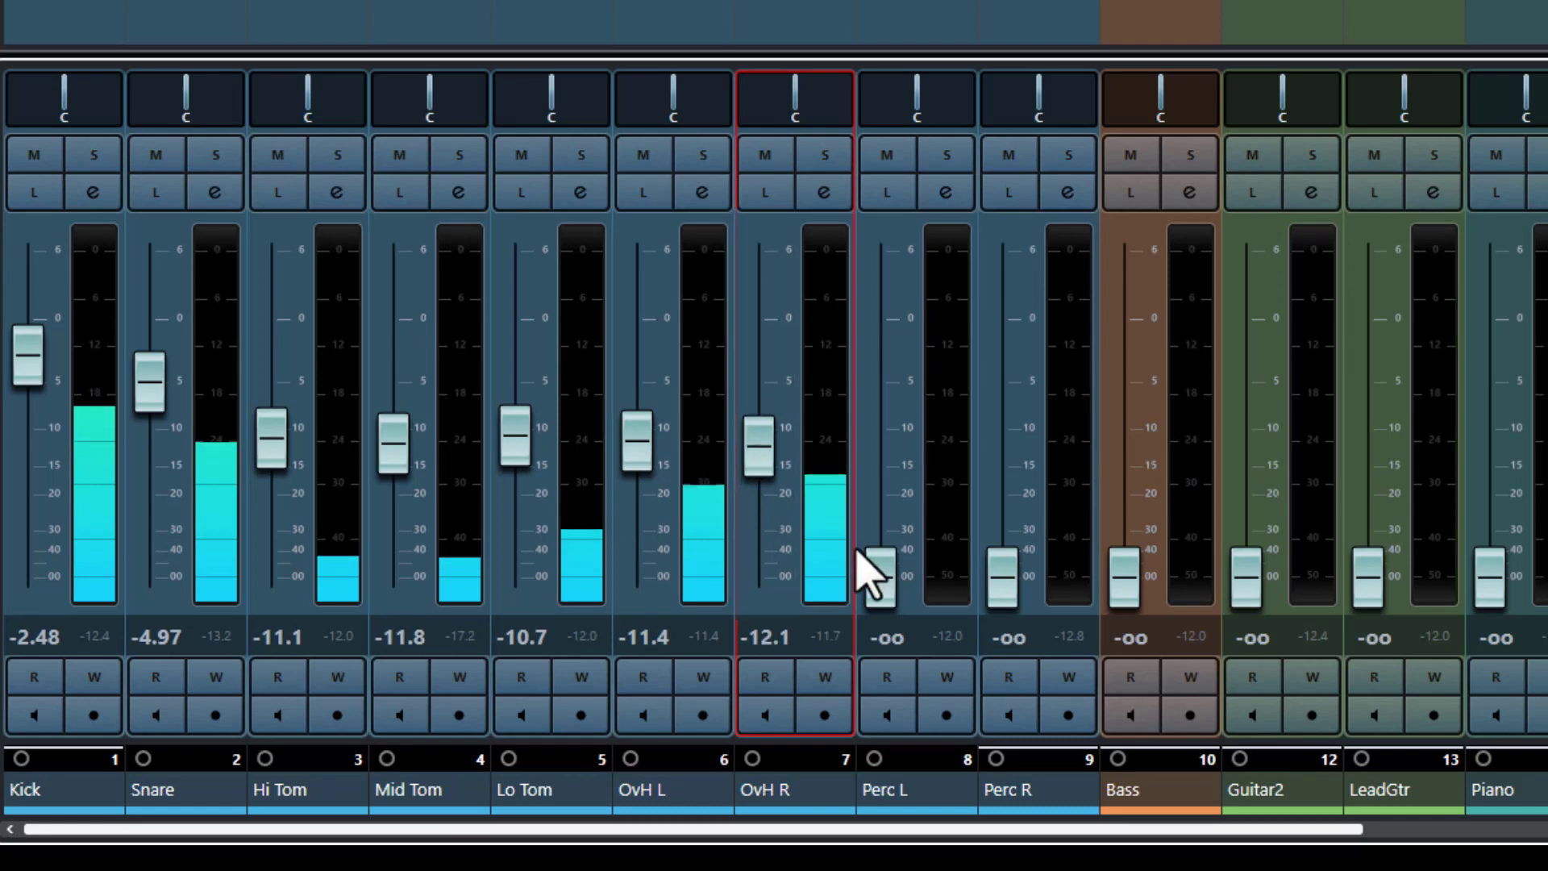
left_click_drag(895, 613, 874, 438)
left_click_drag(1013, 588, 1030, 458)
left_click_drag(886, 468, 891, 461)
left_click_drag(1004, 457, 1014, 431)
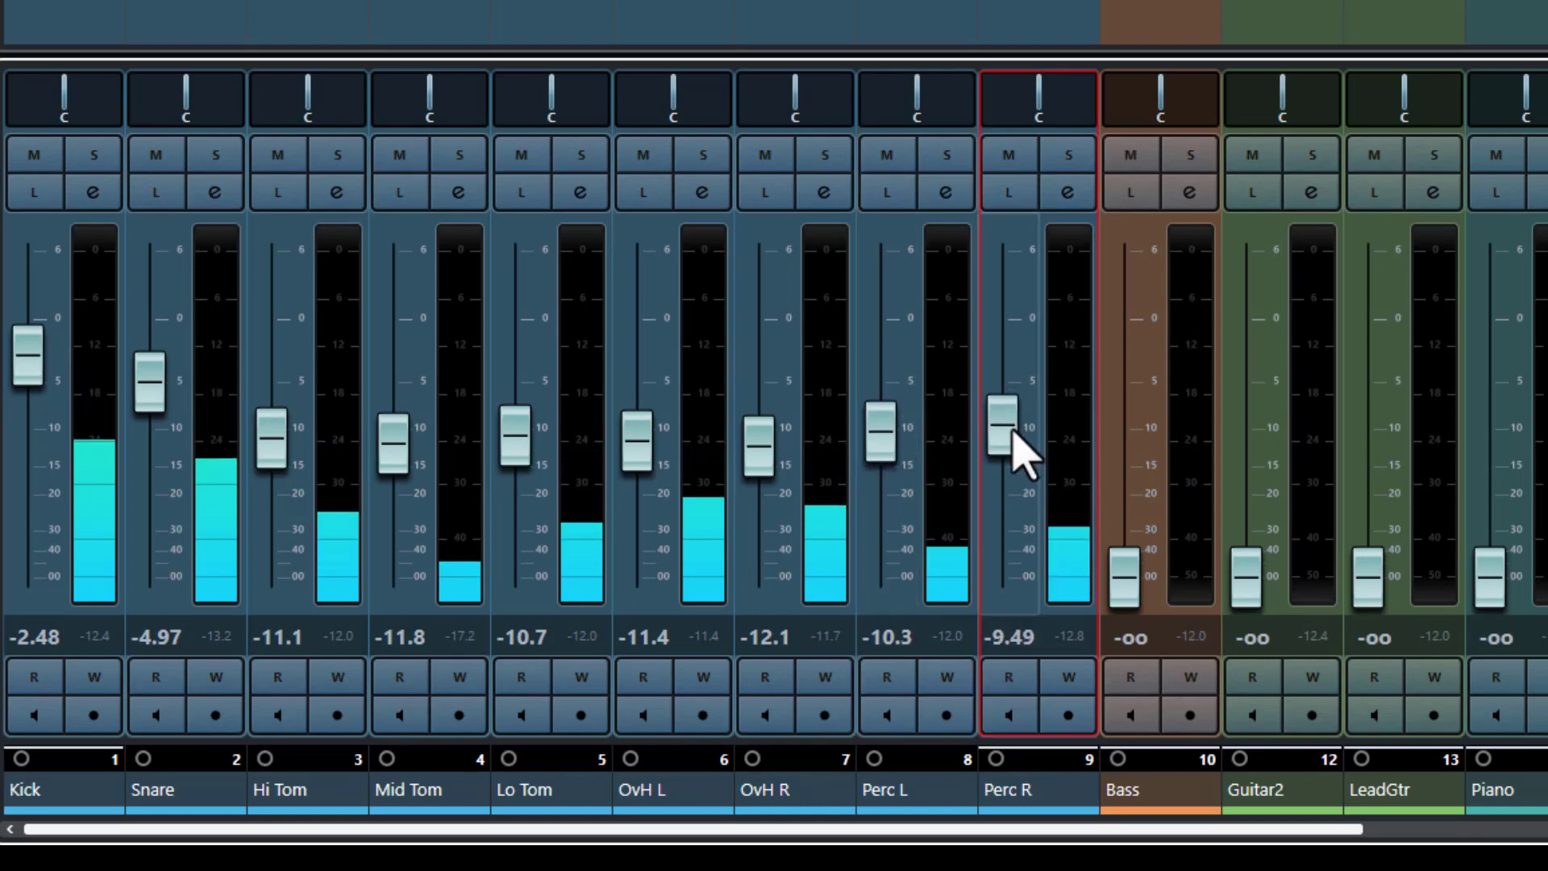
Select the OvH L and OvH R channels and lower both faders to -∞
left_click(660, 799)
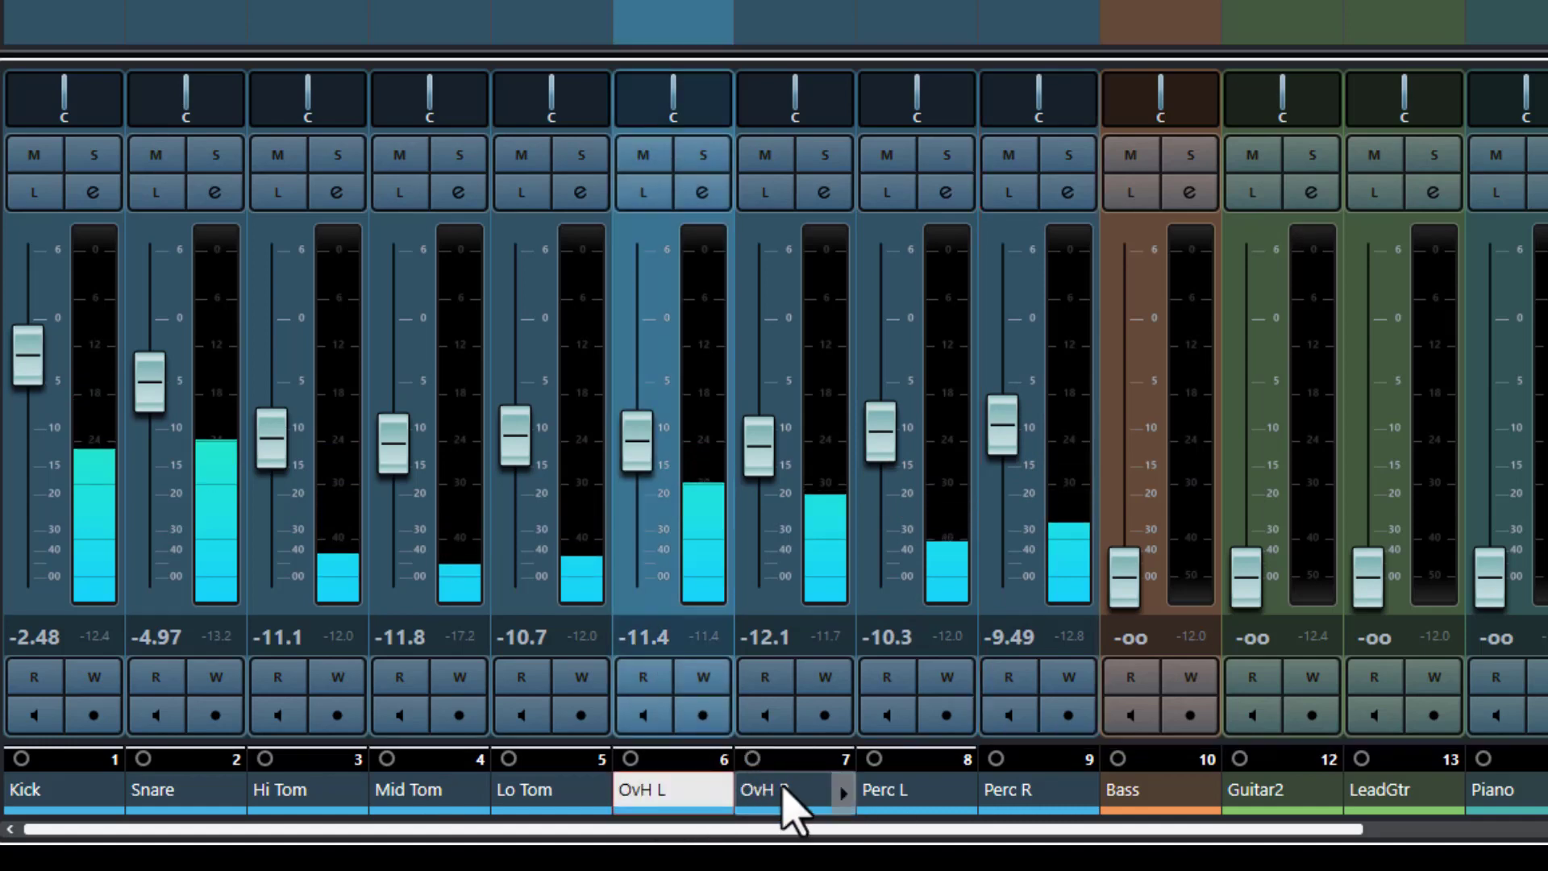
left_click(787, 798, "ctrl")
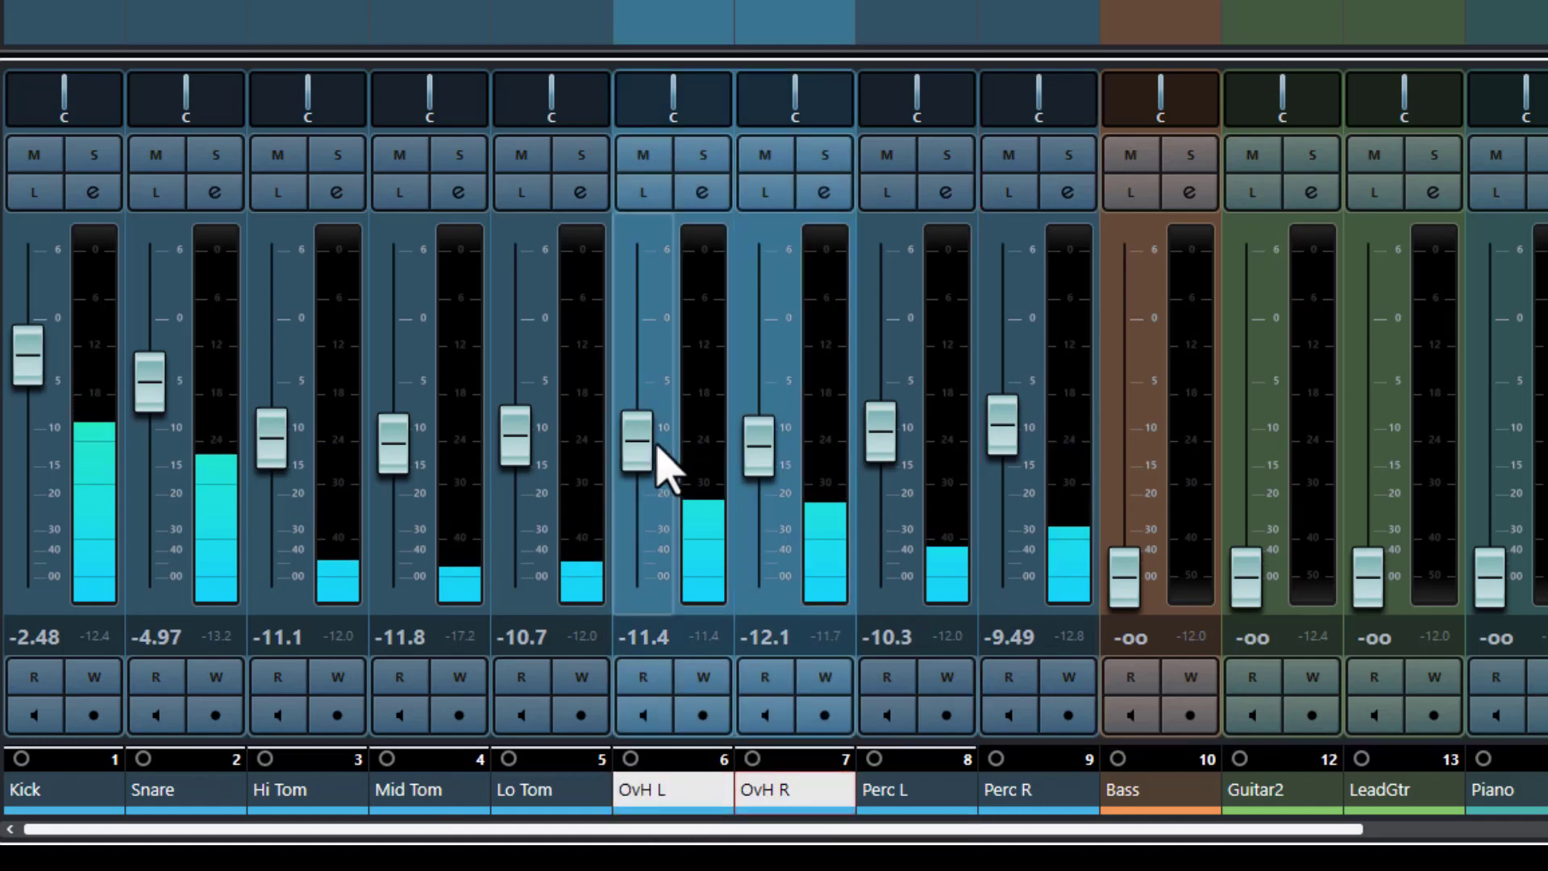
left_click_drag(657, 445, 670, 667)
left_click_drag(758, 448, 762, 613)
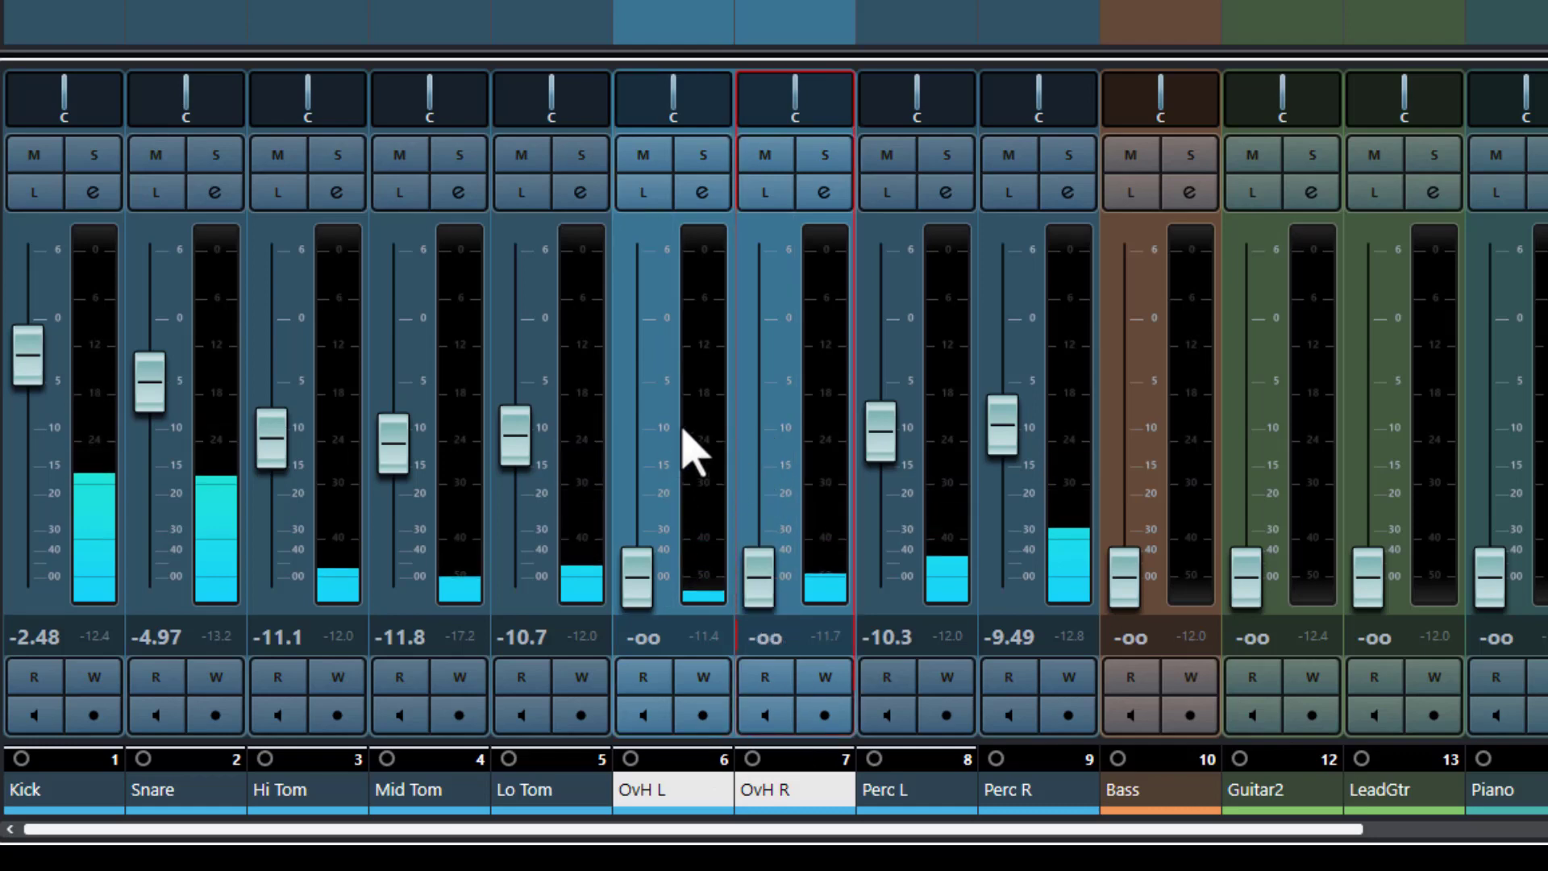
Link OvH L and OvH R as group Link 1 with the default link settings and raise the linked faders to -8.61
right_click(683, 439)
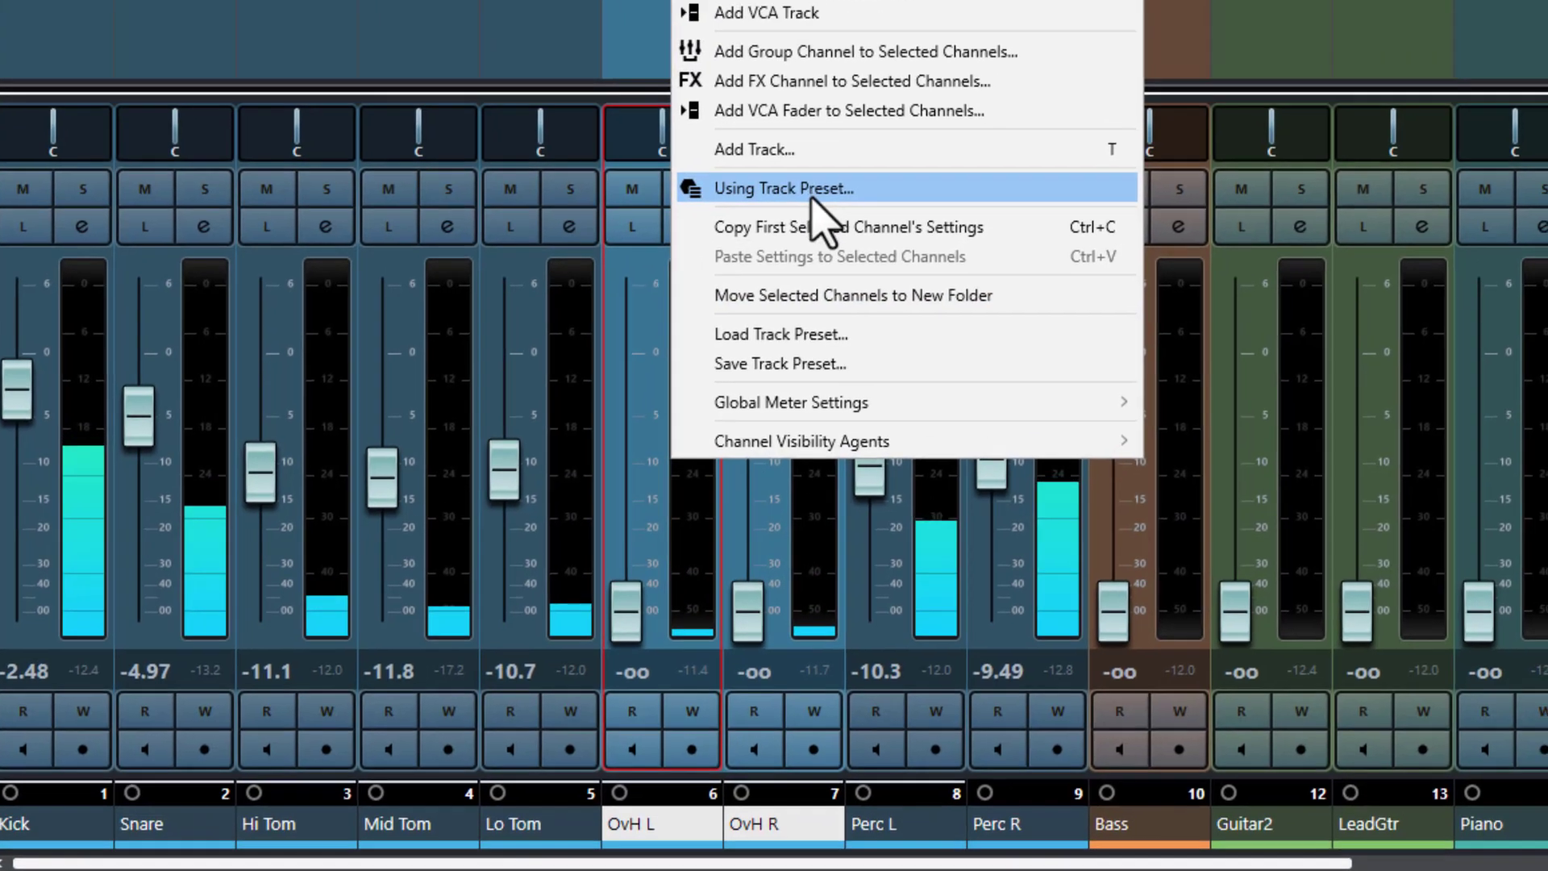
left_click(759, 200)
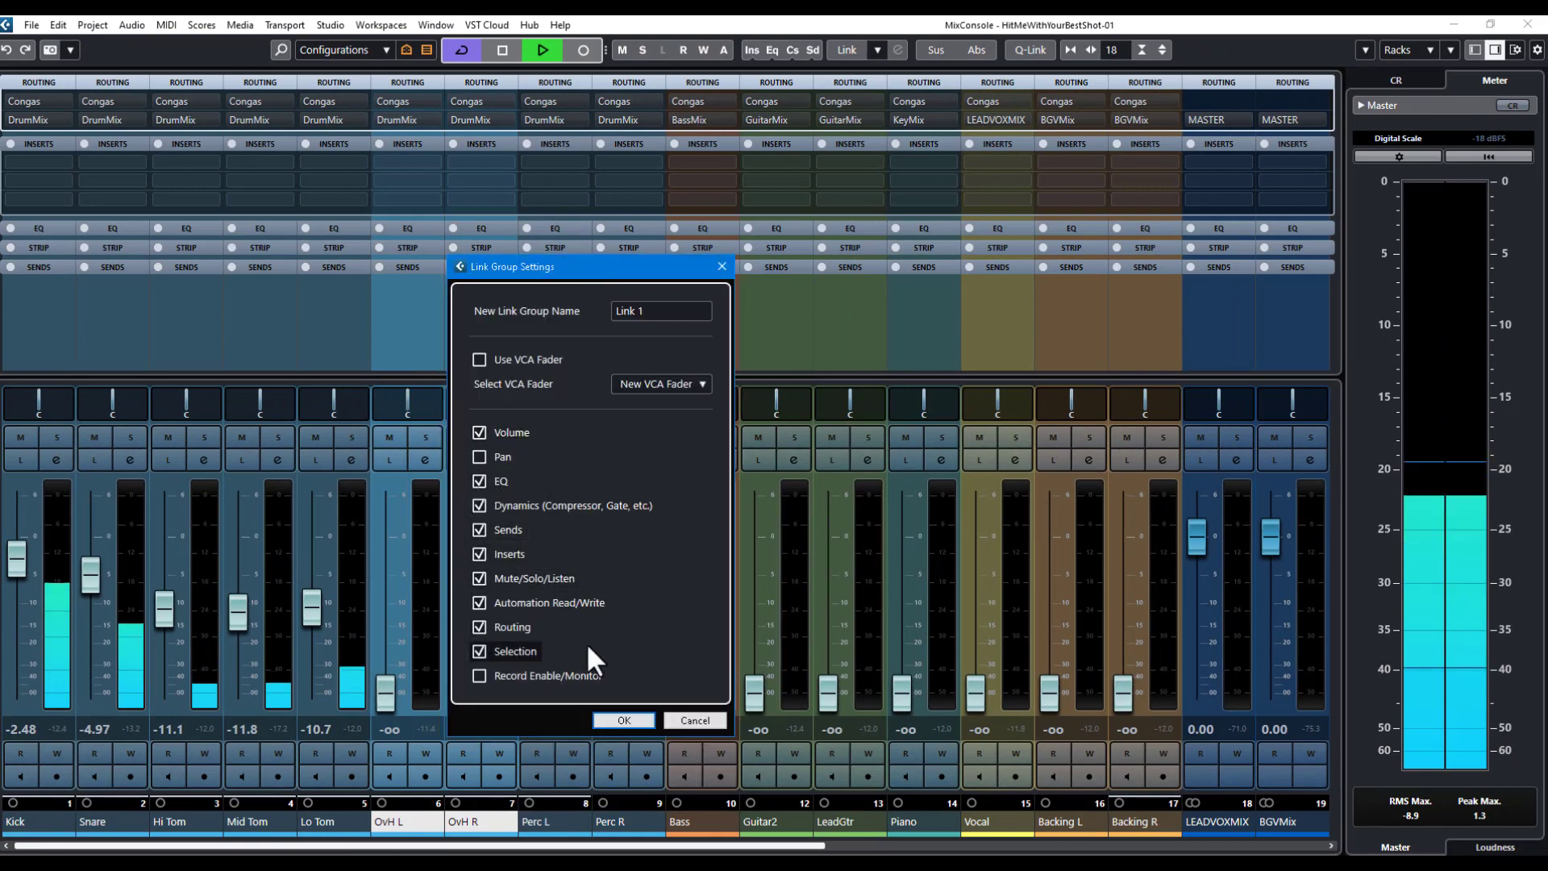
left_click(624, 719)
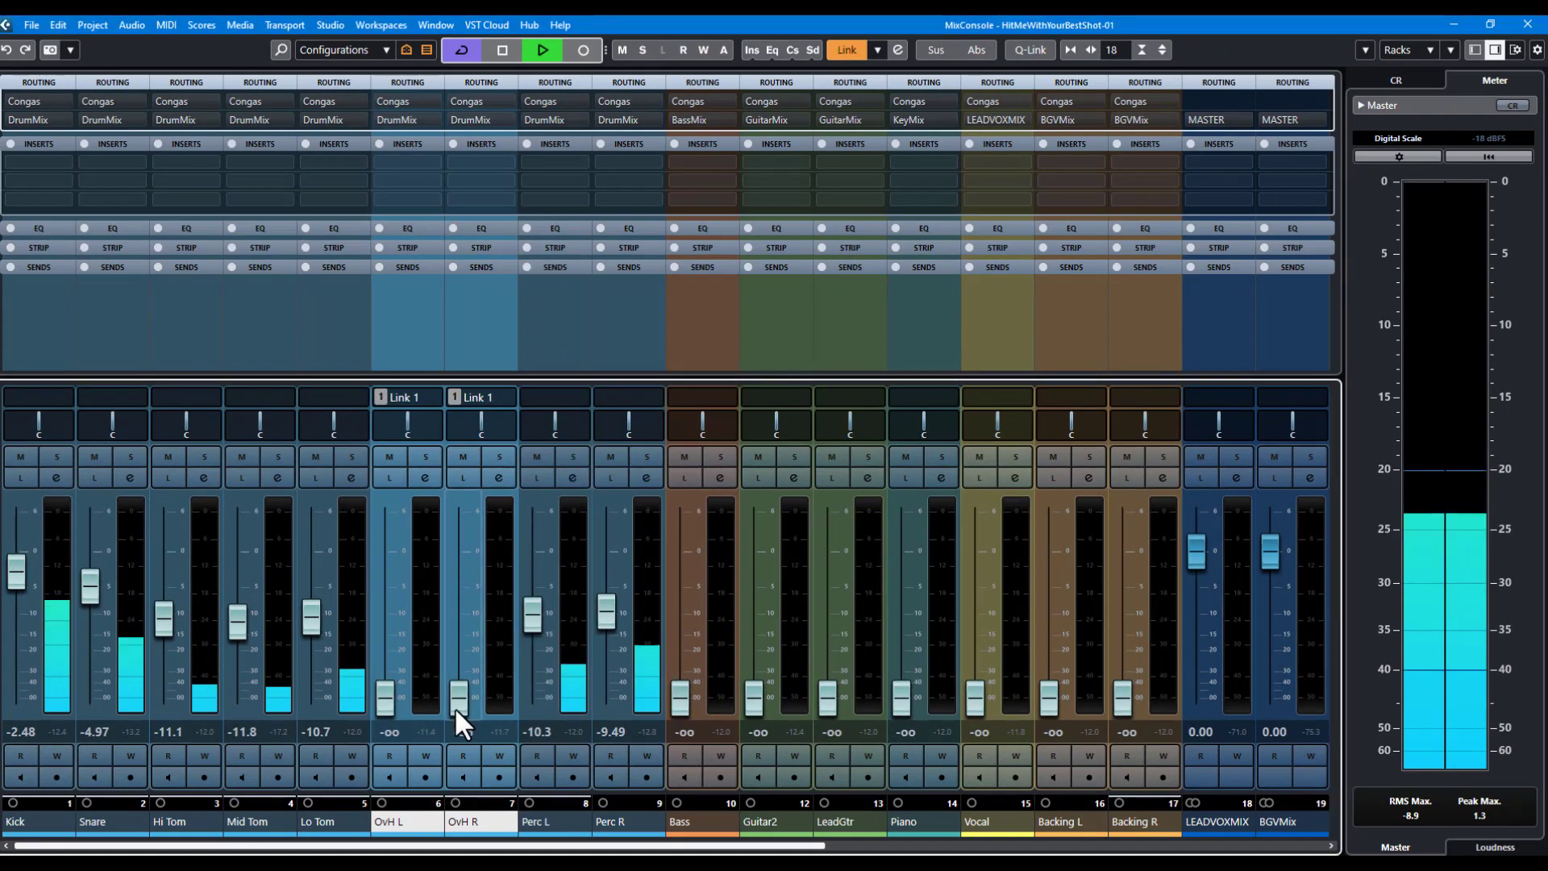
left_click_drag(453, 706, 600, 803)
Lower the Perc L and Perc R faders to -∞ and select both channels
left_click_drag(616, 606, 574, 816)
left_click(549, 821)
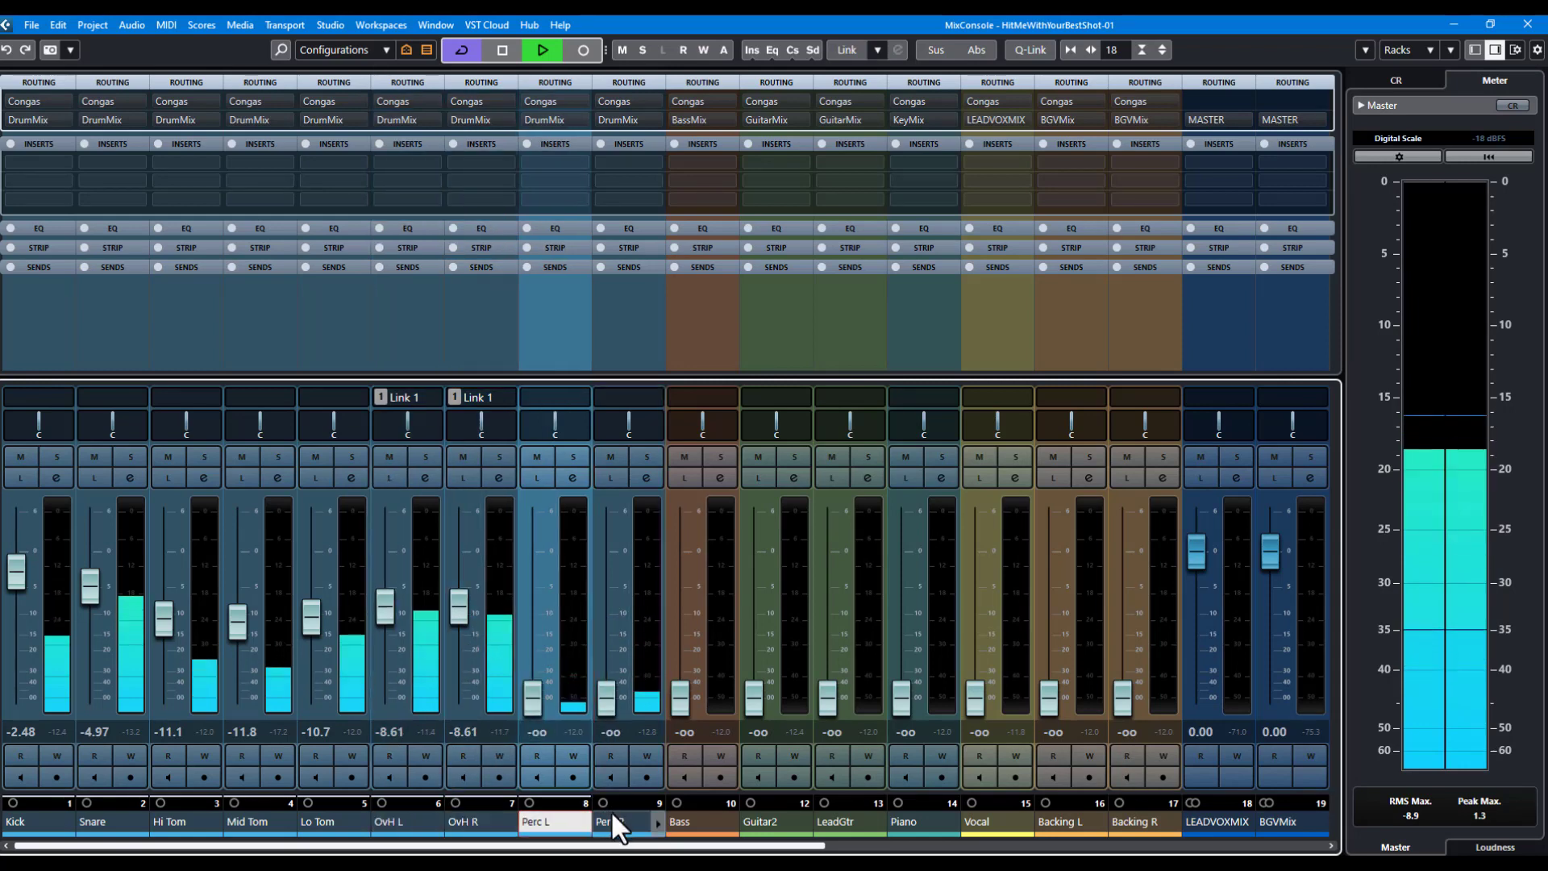
left_click(615, 824, "ctrl")
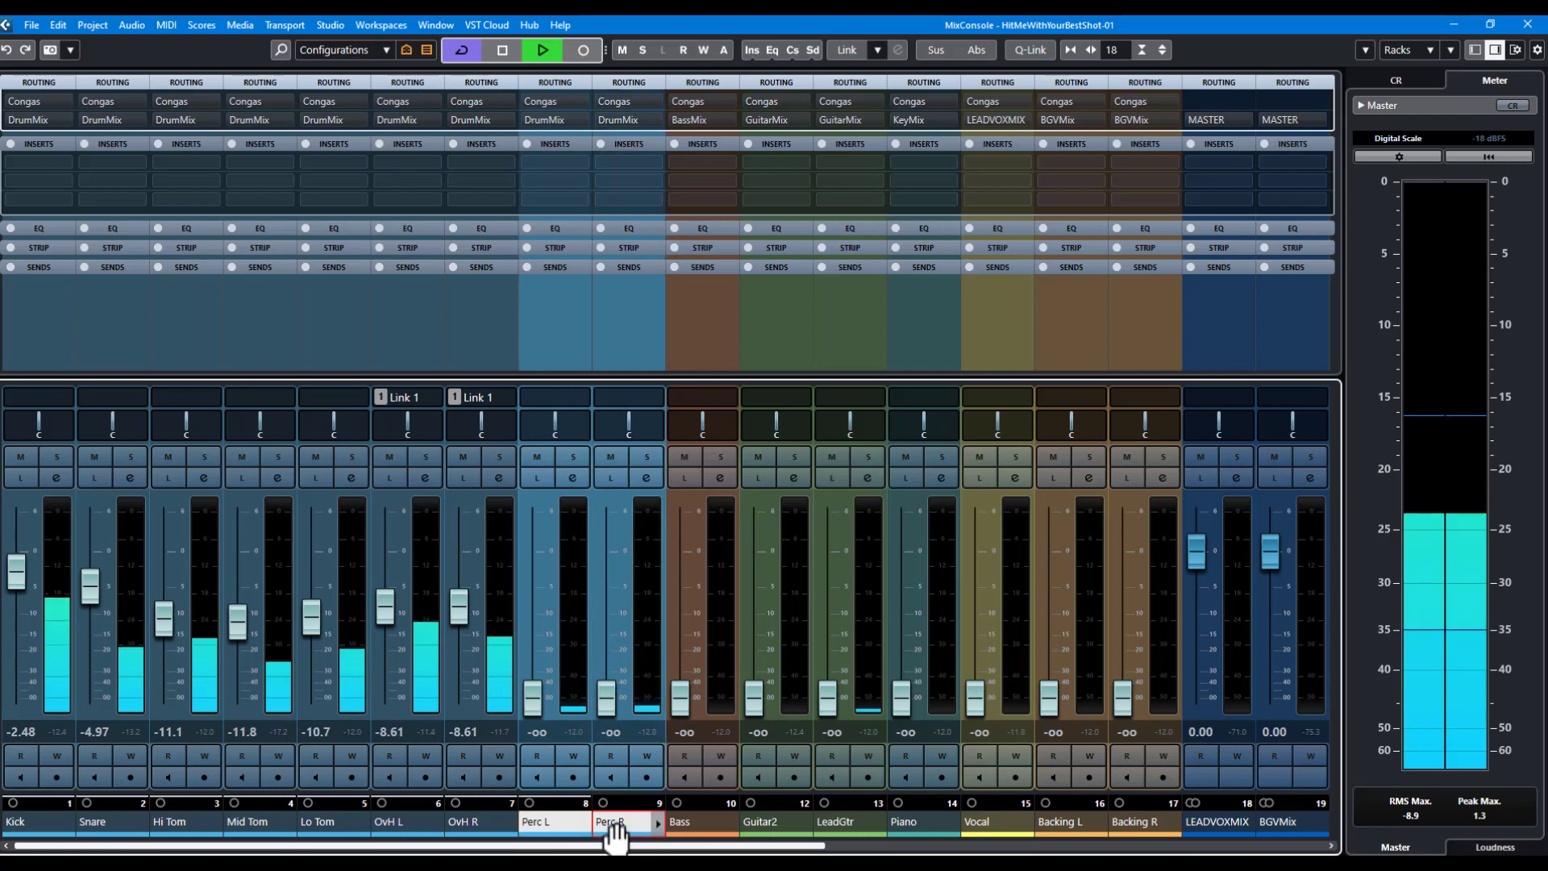
Link Perc L and Perc R as group Link 2 with the default link settings and raise the linked faders to -7.57
right_click(574, 557)
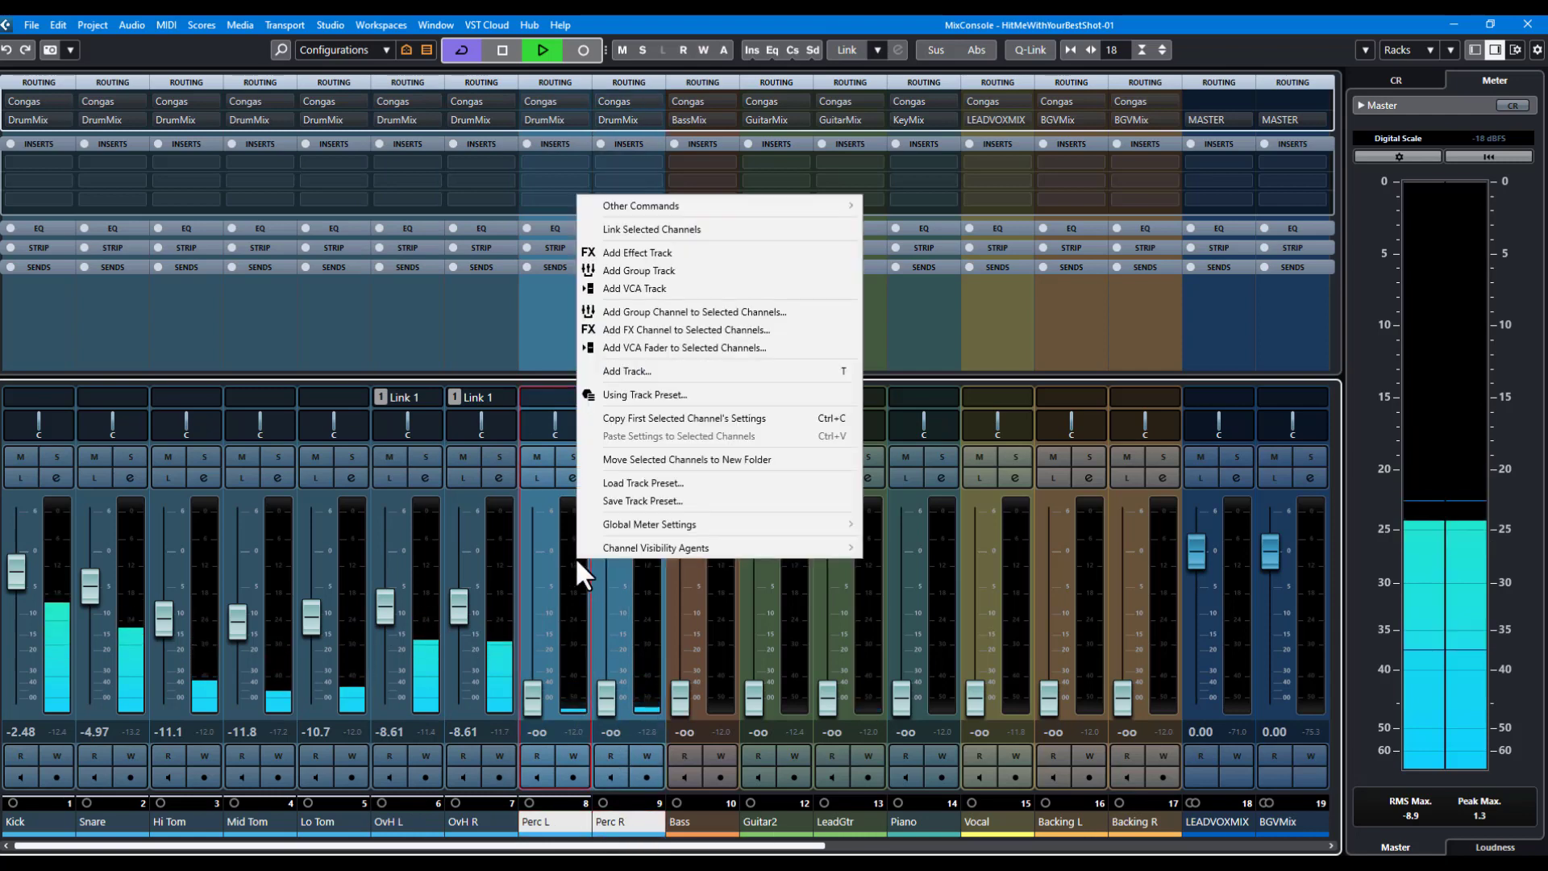
left_click(714, 229)
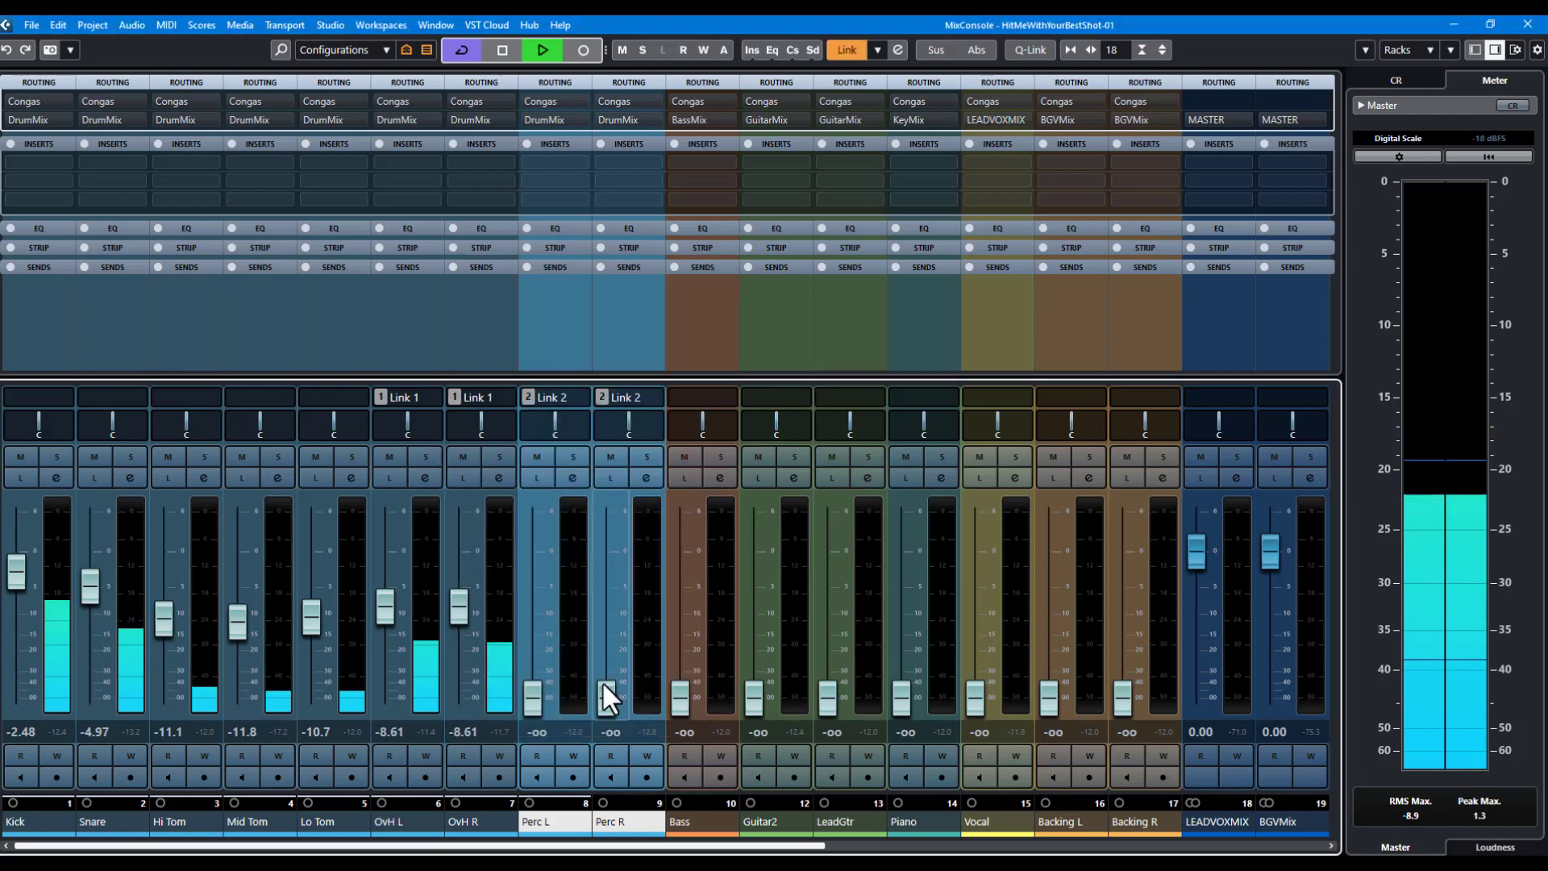
left_click(624, 720)
left_click_drag(555, 593, 554, 603)
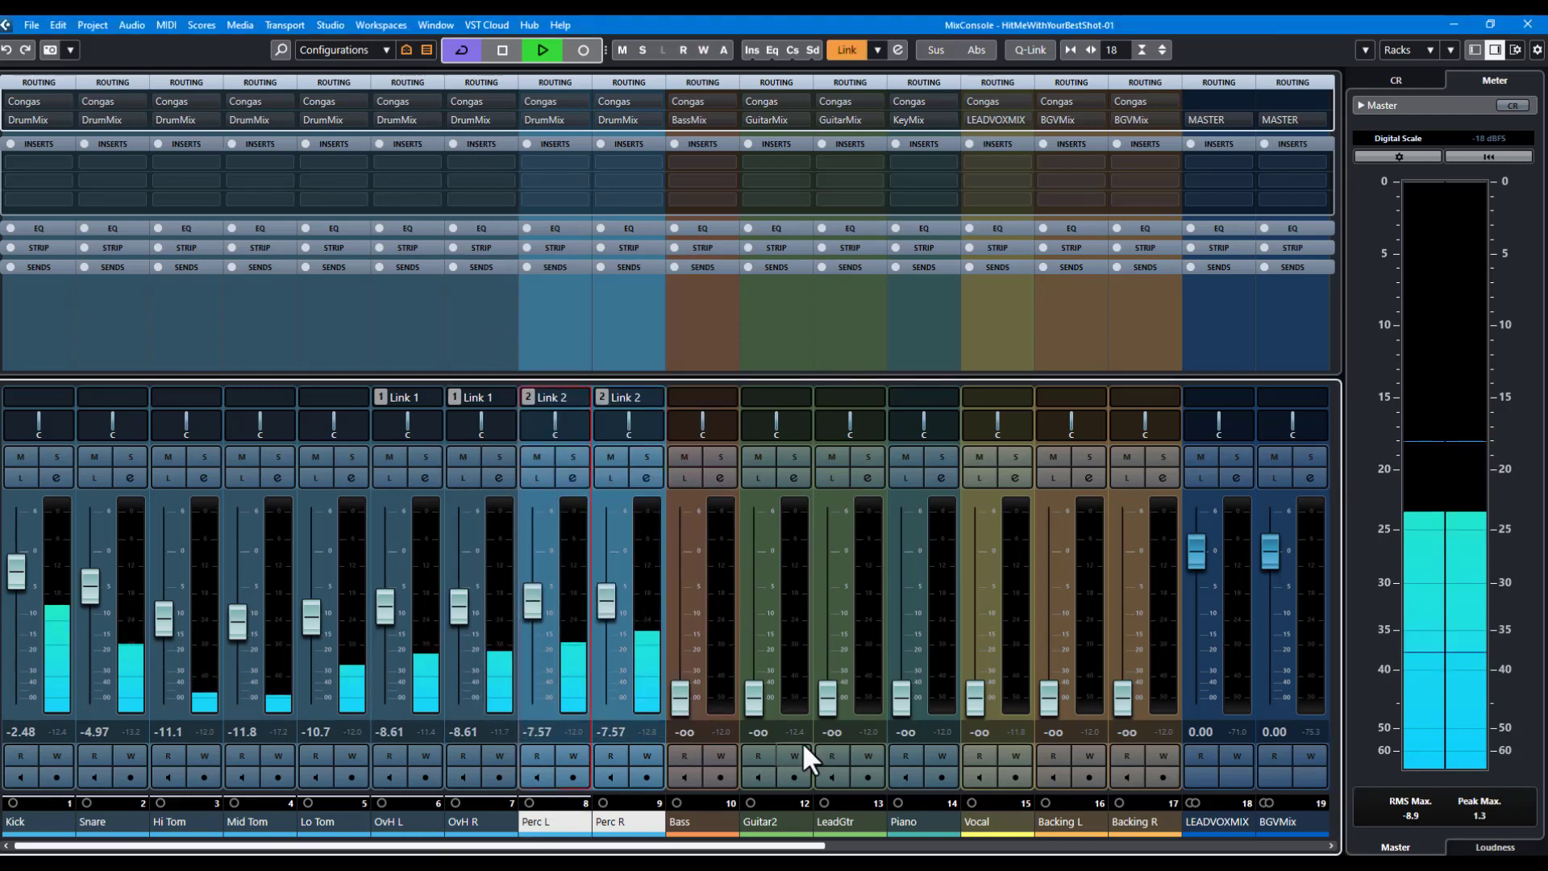
Collapse the Inserts rack, expand the Sends rack, and focus the Drum Position send on the DrumMix group
left_click_drag(808, 845, 1311, 846)
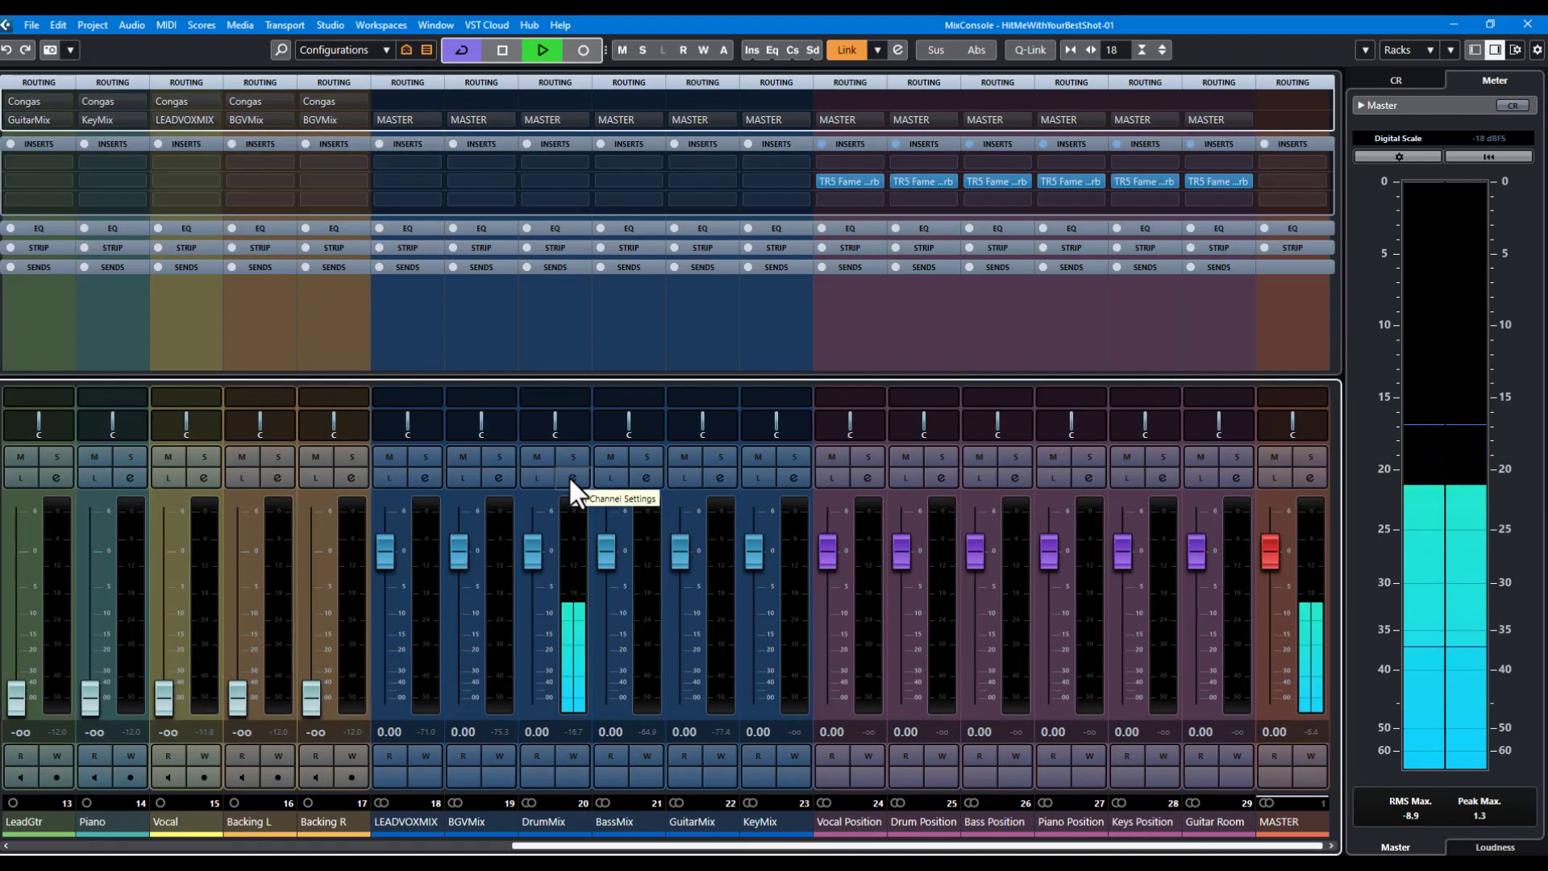
left_click(567, 147)
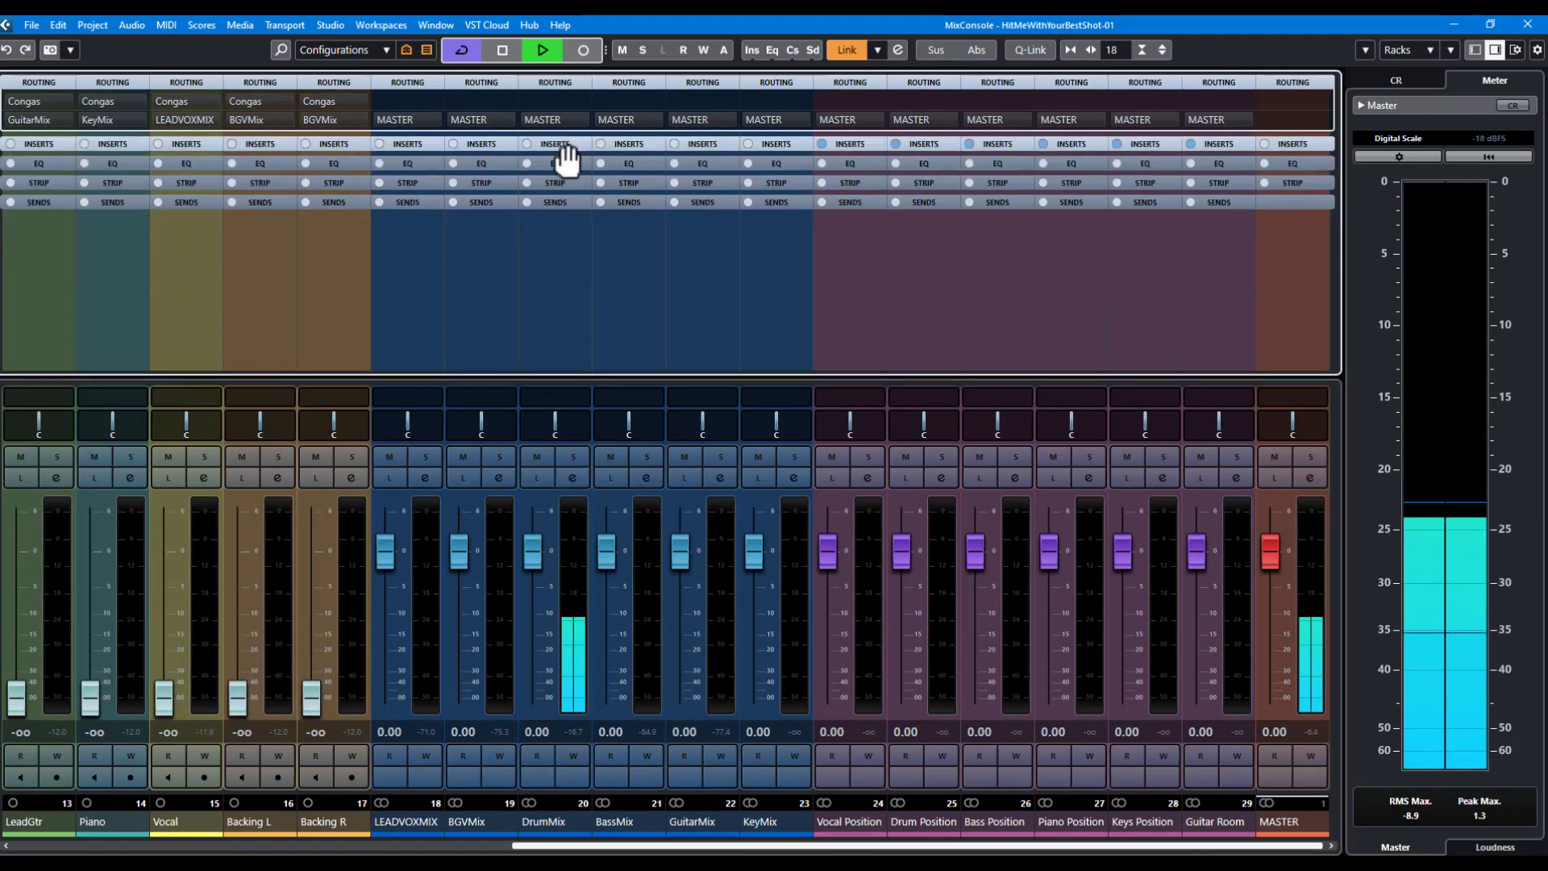
left_click(558, 202)
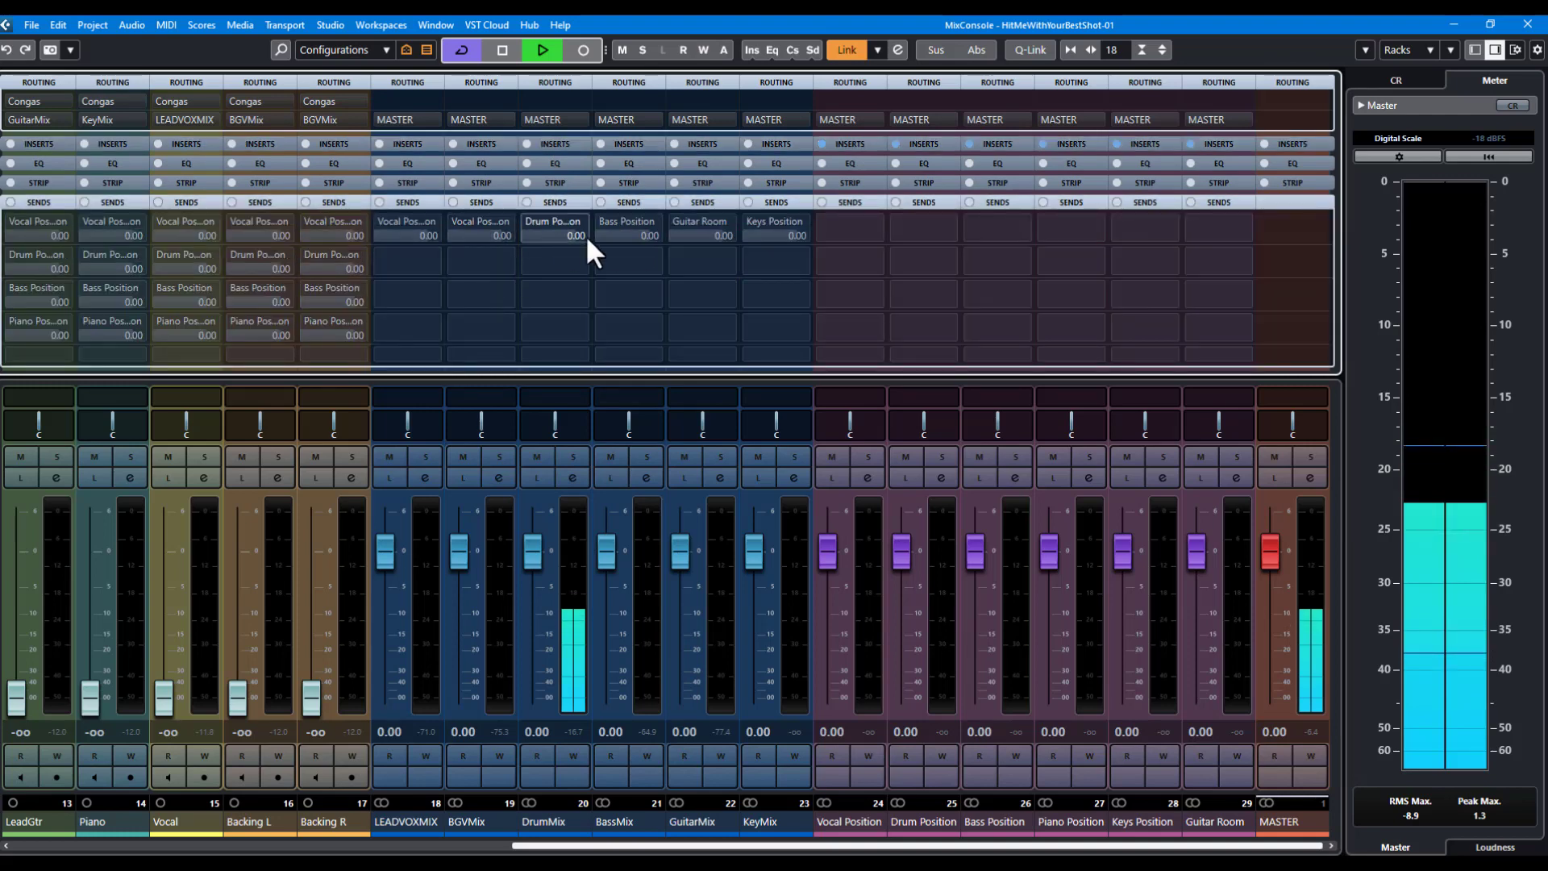
left_click(546, 235)
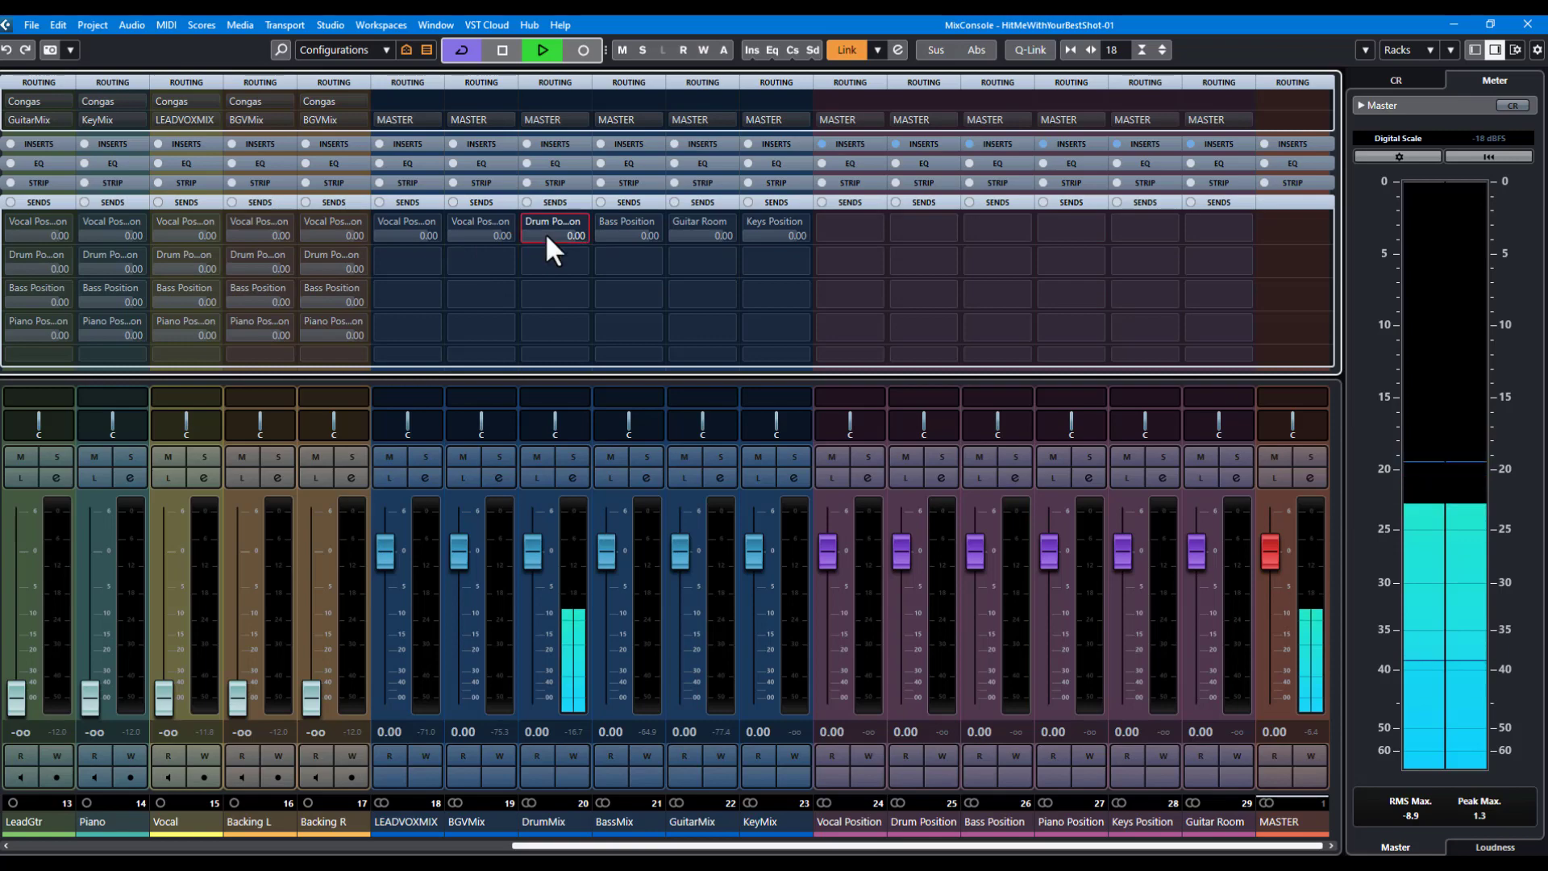
Activate the Drum Position send in the DrumMix channel settings and set its send level to -4.12
left_click(572, 478)
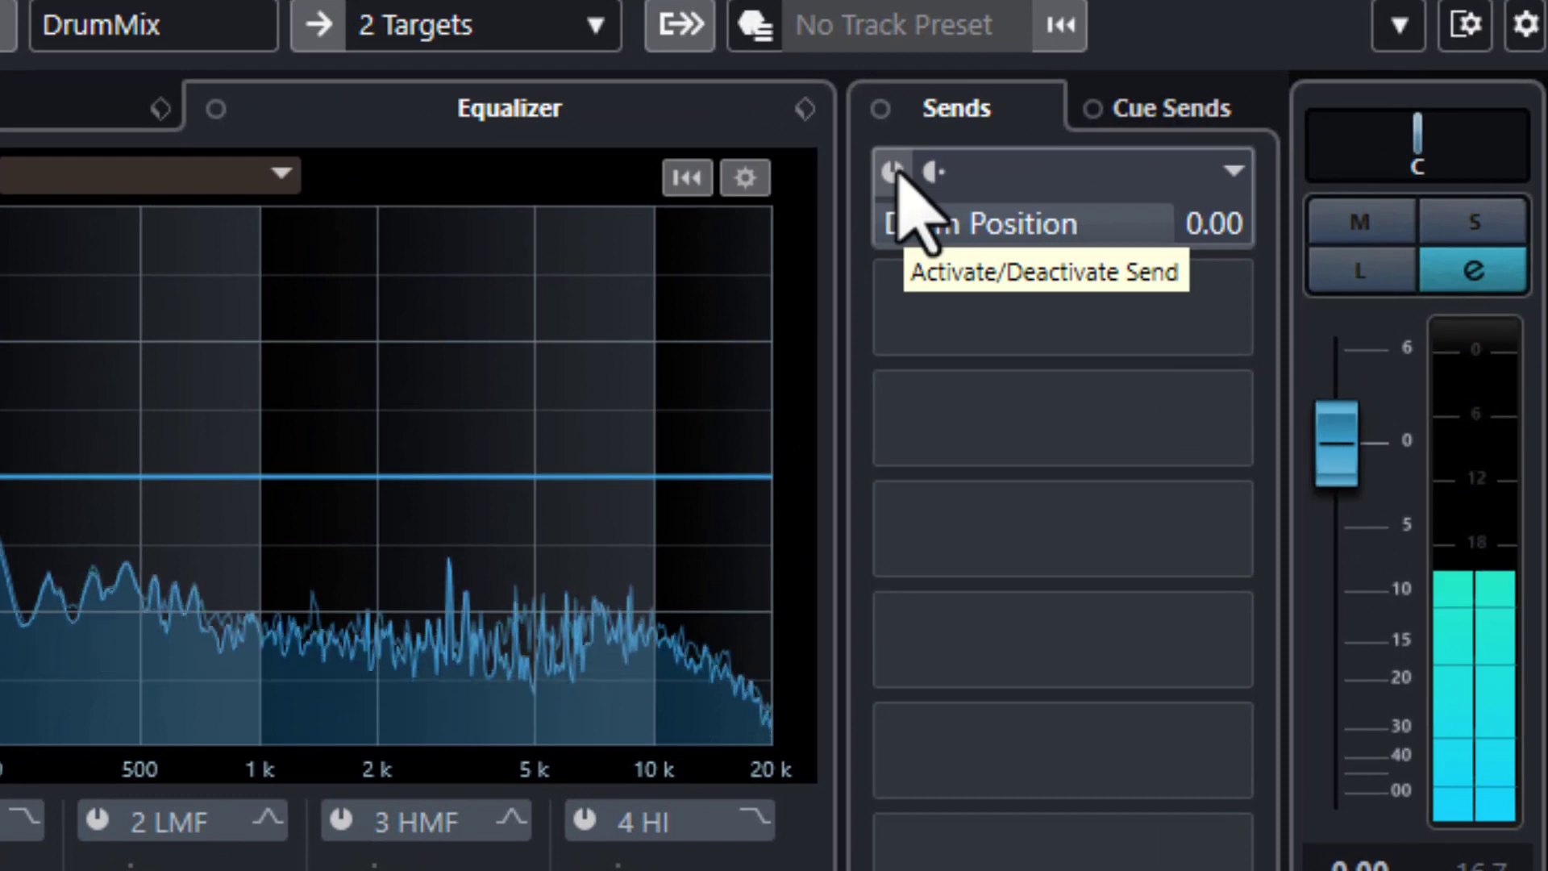
left_click(893, 172)
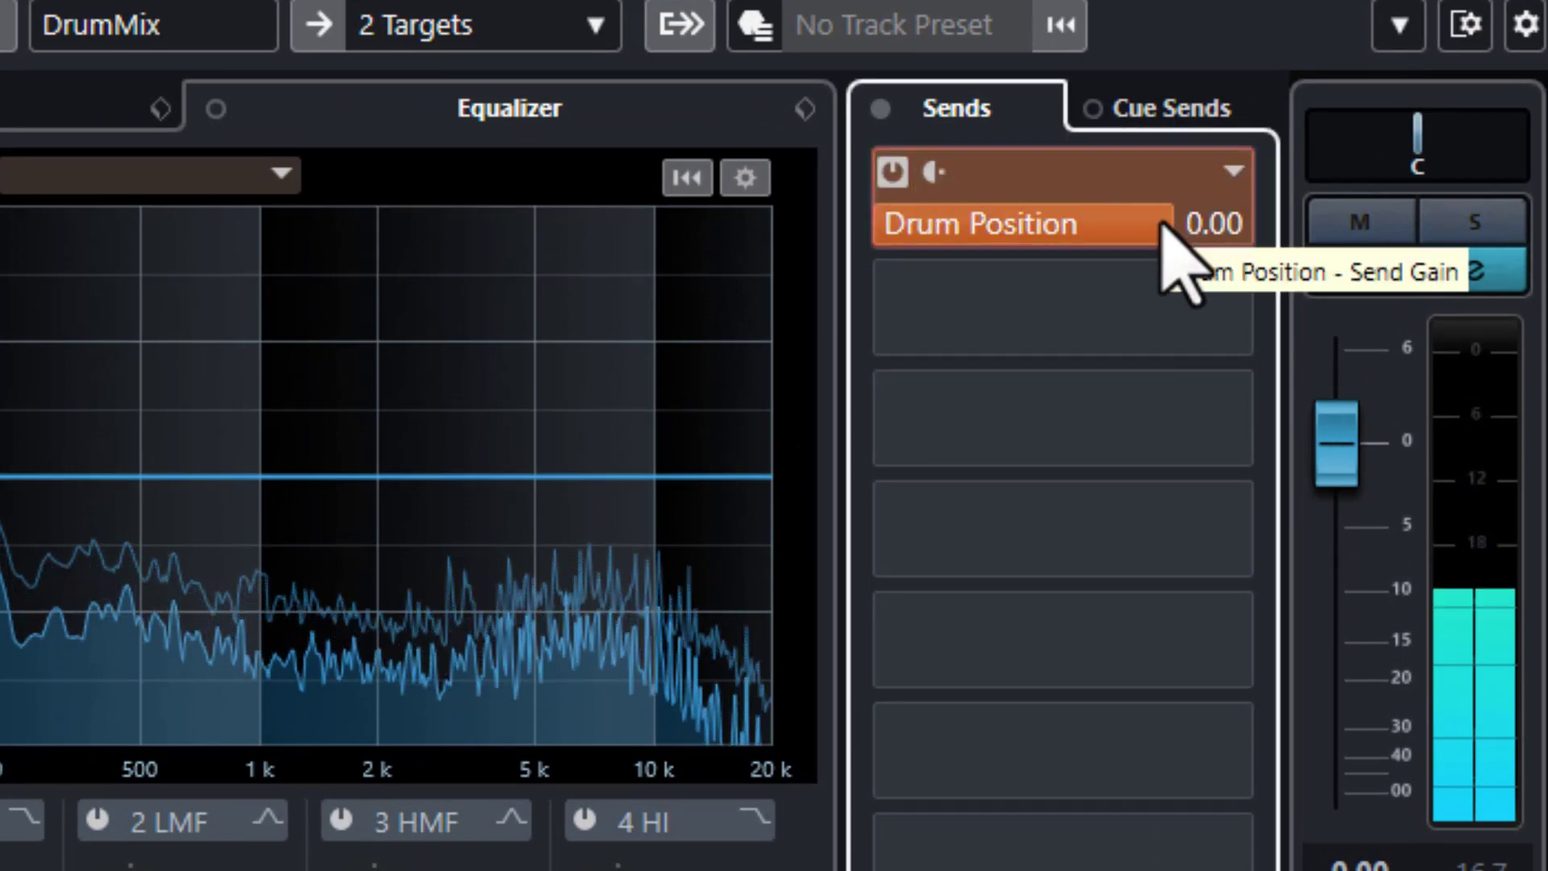
left_click_drag(1162, 226, 1036, 254)
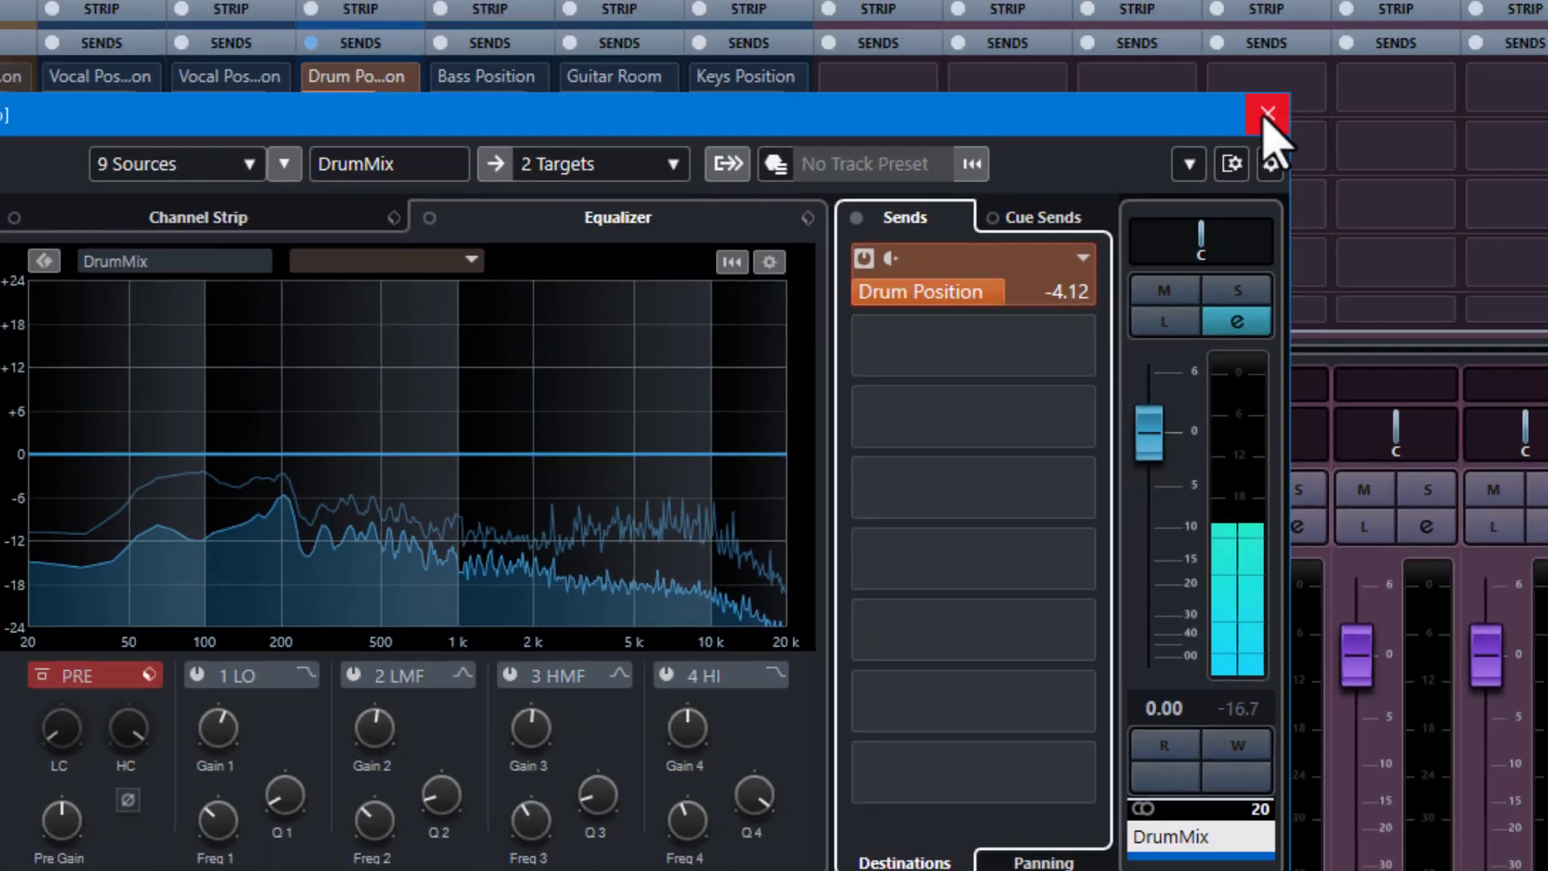
left_click(1268, 116)
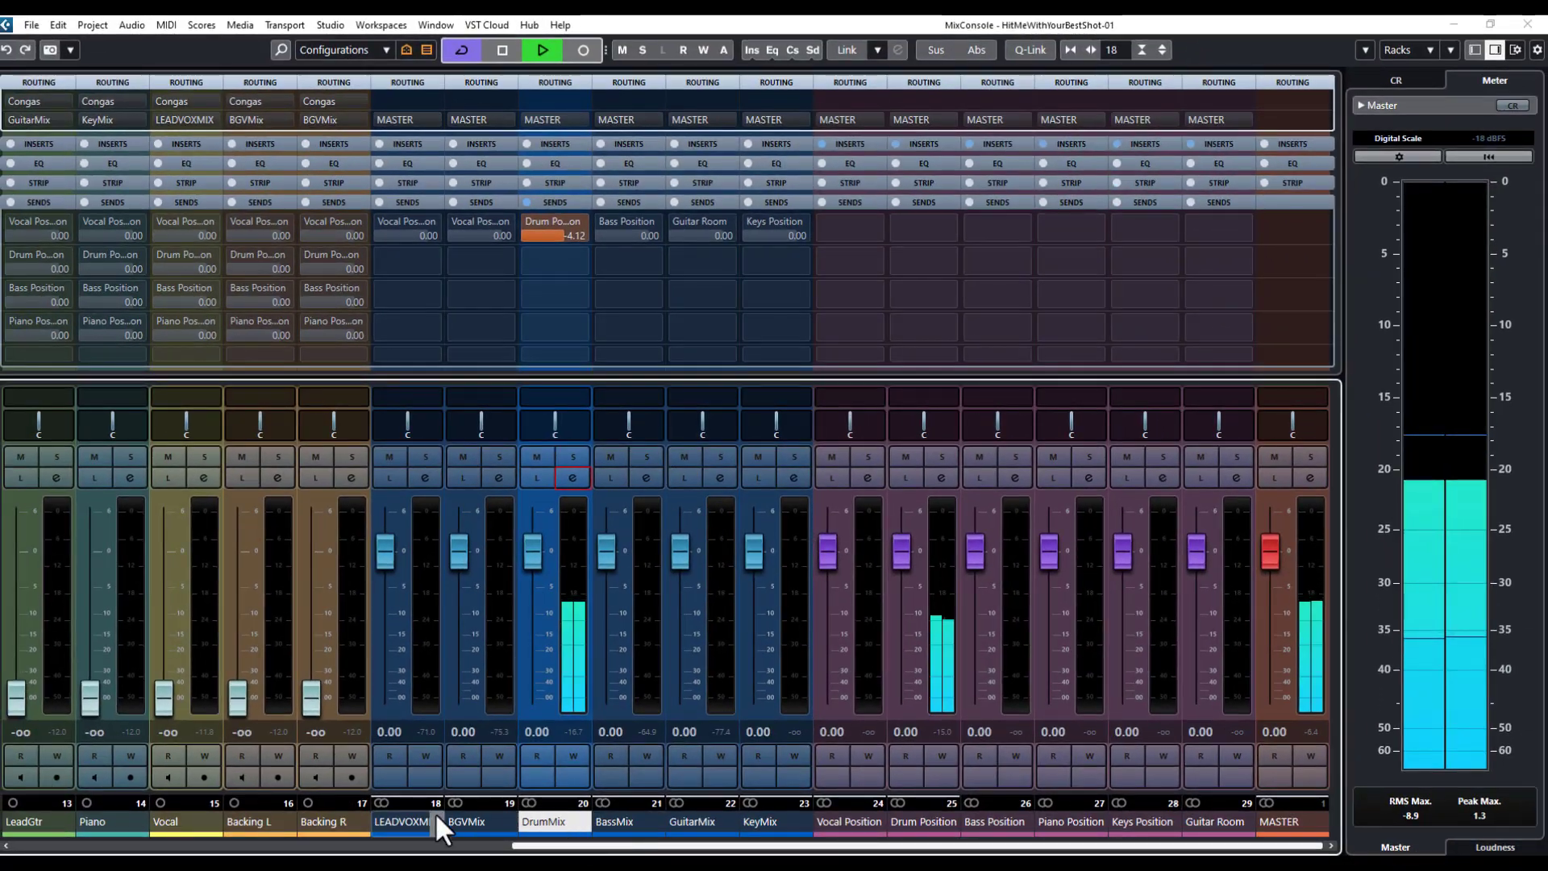
Examine the Drum Position channel's TR5 Fame Studio Reverb, looking around the Studio A Live room in its 360° view
left_click(946, 481)
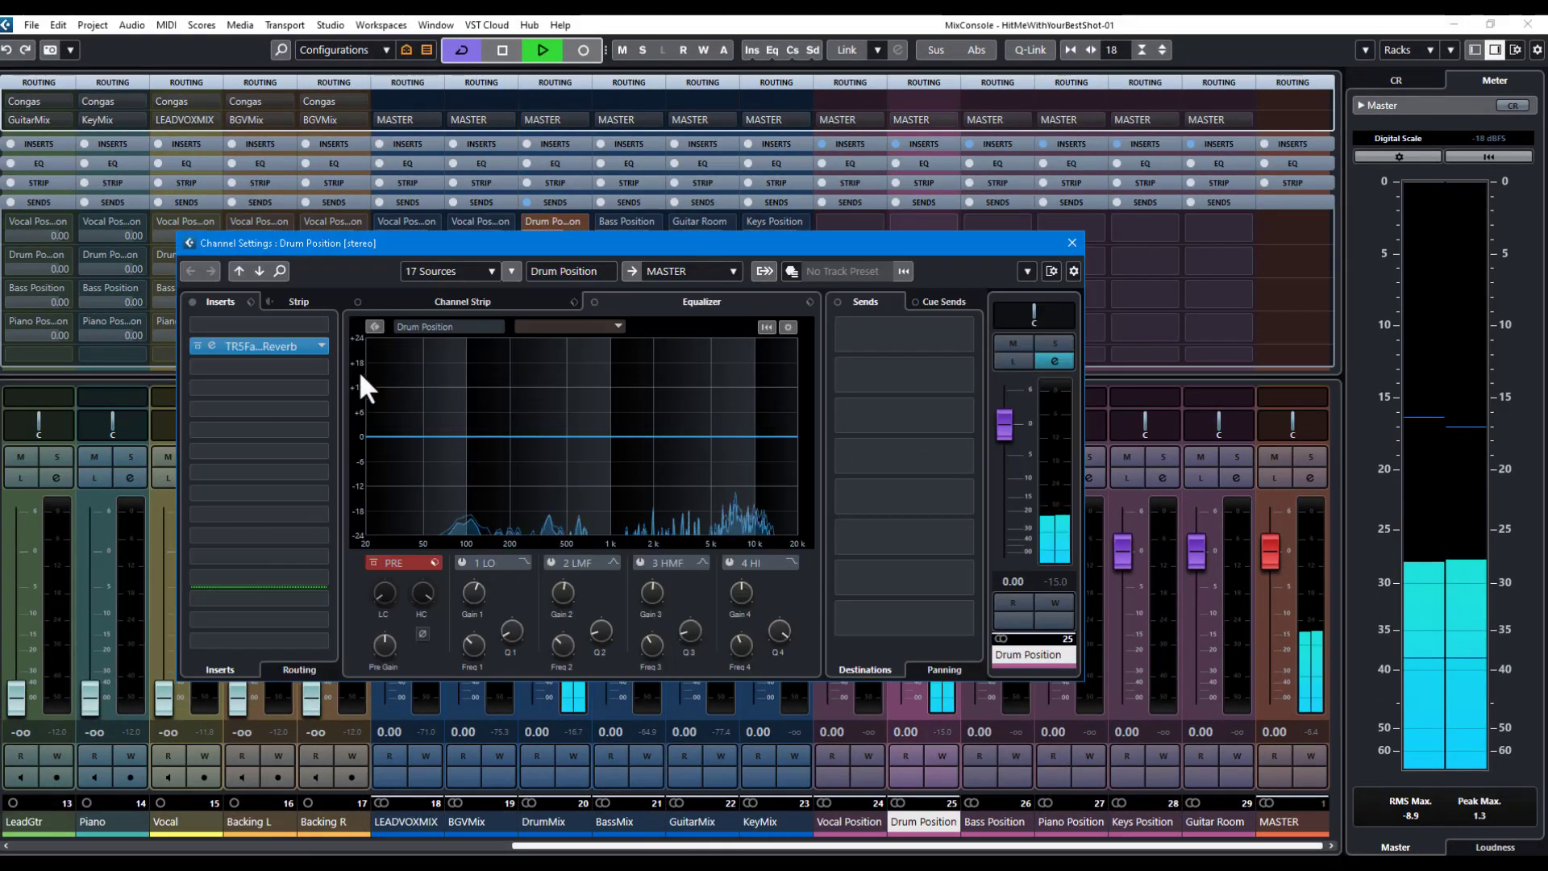
left_click(274, 346)
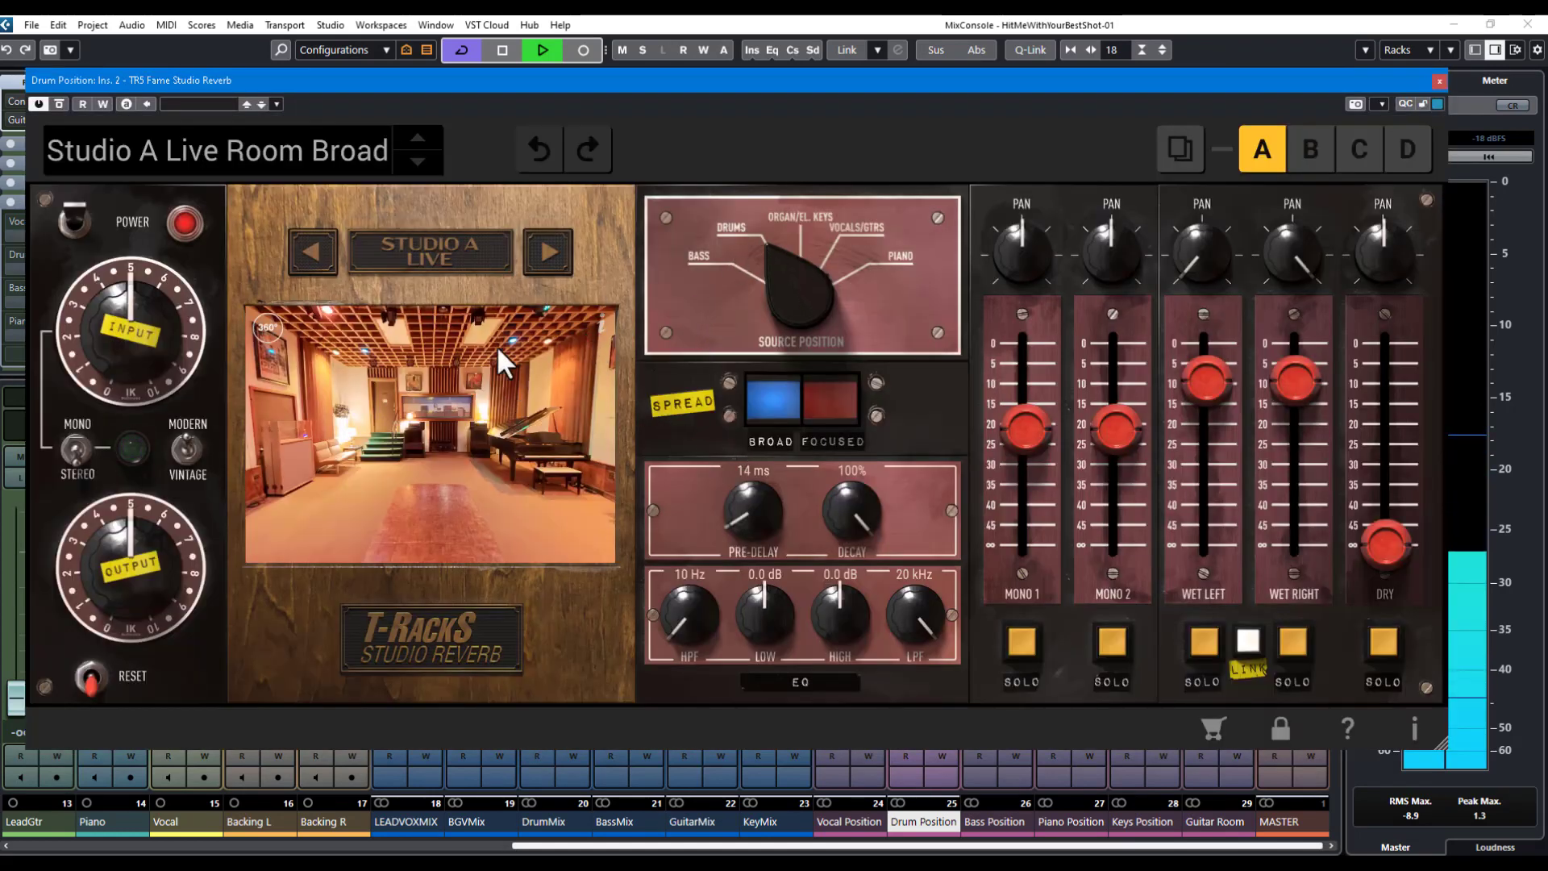
left_click_drag(355, 446, 477, 484)
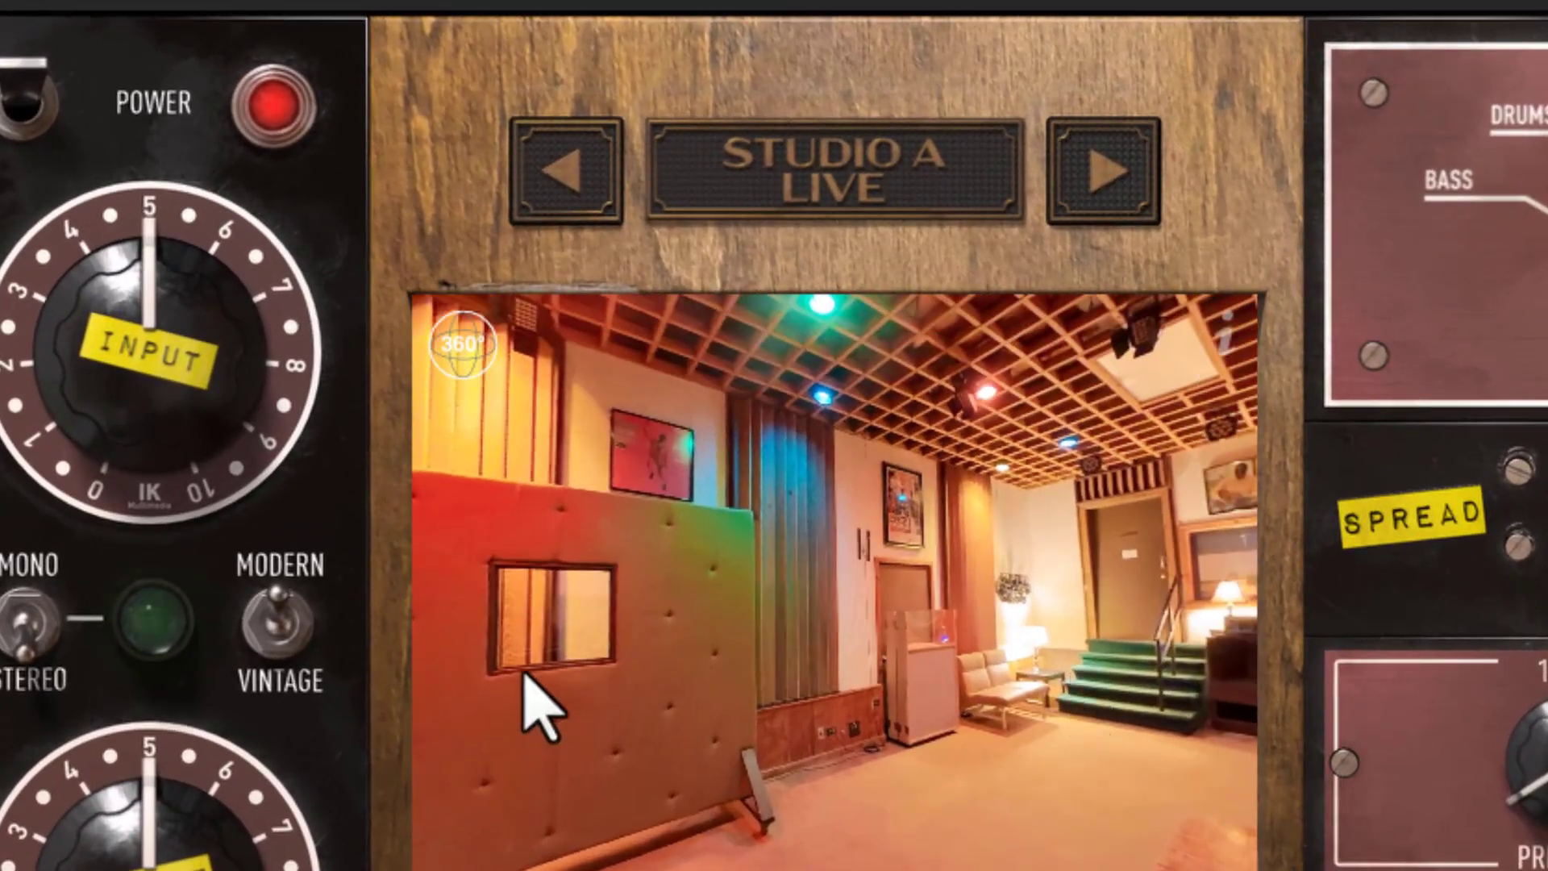
left_click_drag(517, 663, 1285, 404)
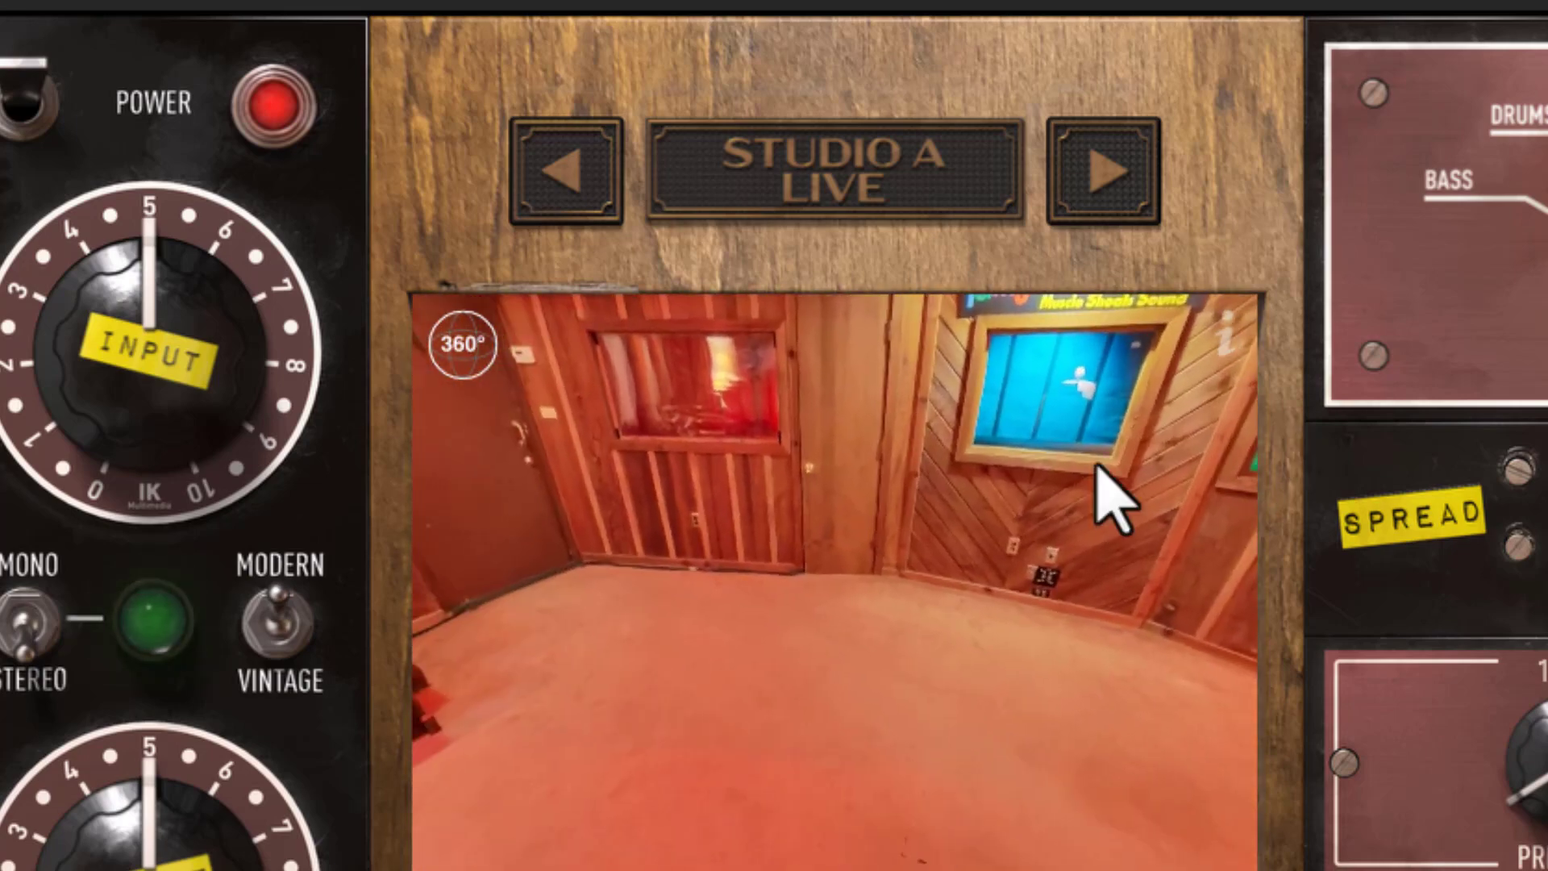
left_click_drag(812, 505, 1147, 408)
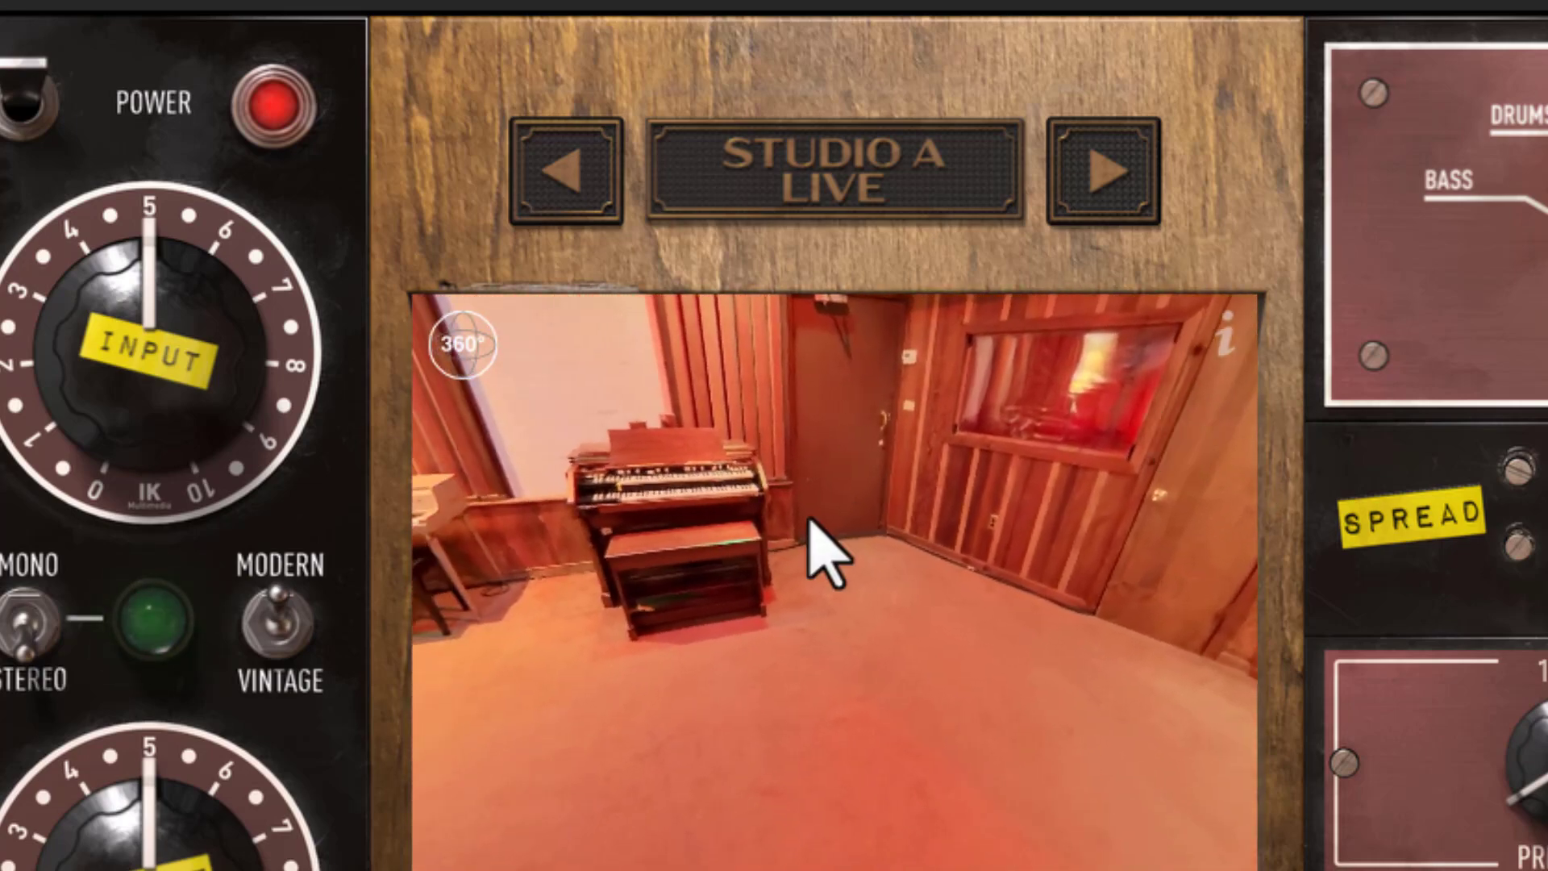
left_click_drag(670, 507, 965, 517)
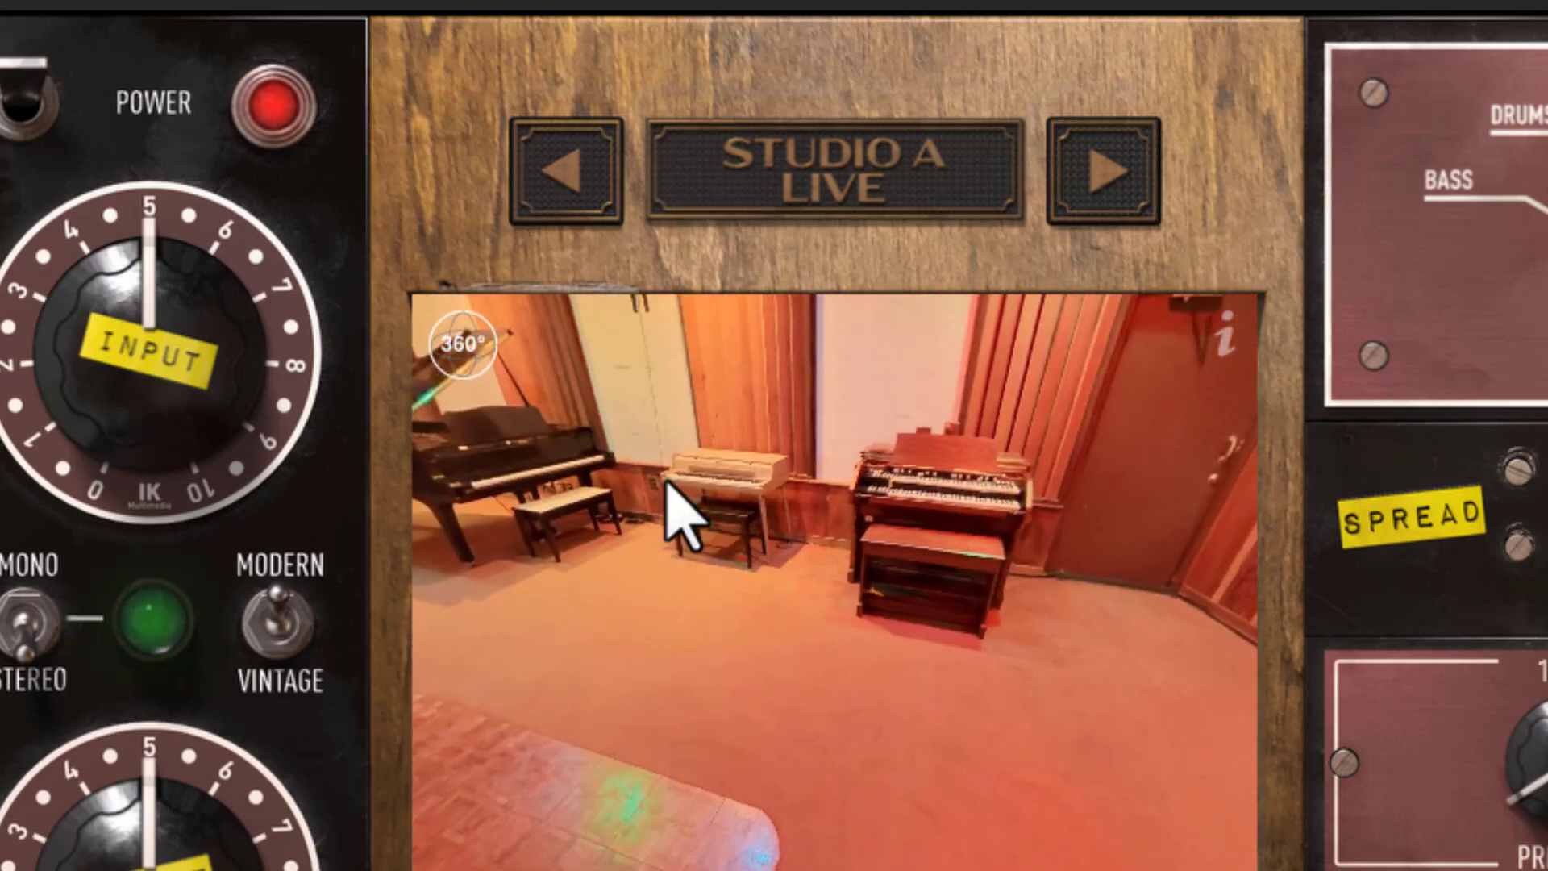
left_click_drag(516, 471, 894, 549)
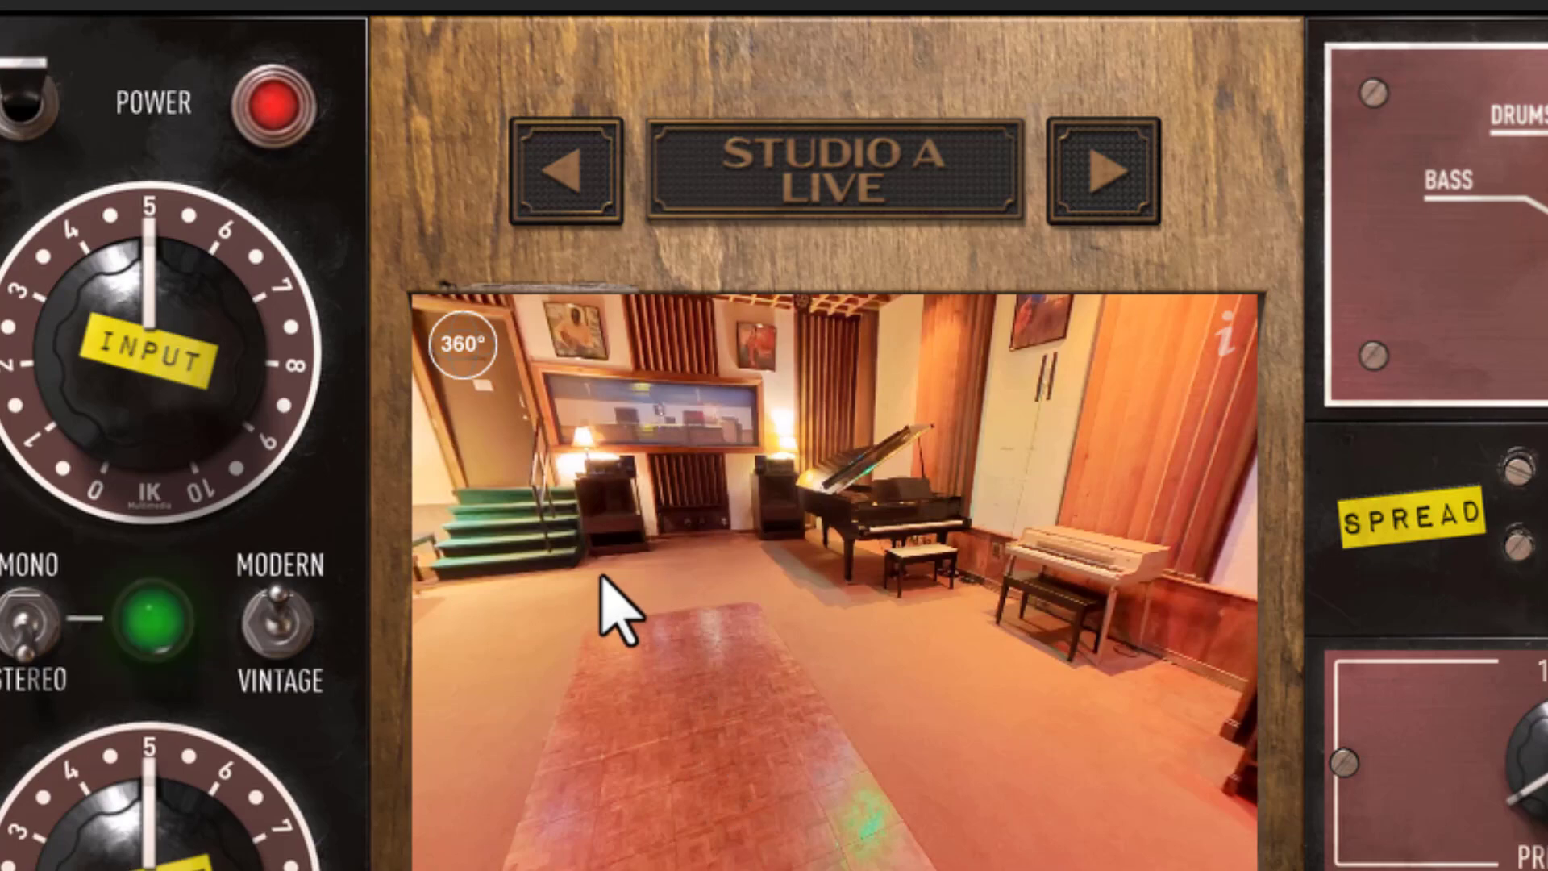
left_click(605, 604)
mouse_move(813, 781)
left_mouse_down()
mouse_move(844, 700)
mouse_move(866, 465)
mouse_move(674, 746)
mouse_move(788, 775)
left_mouse_up()
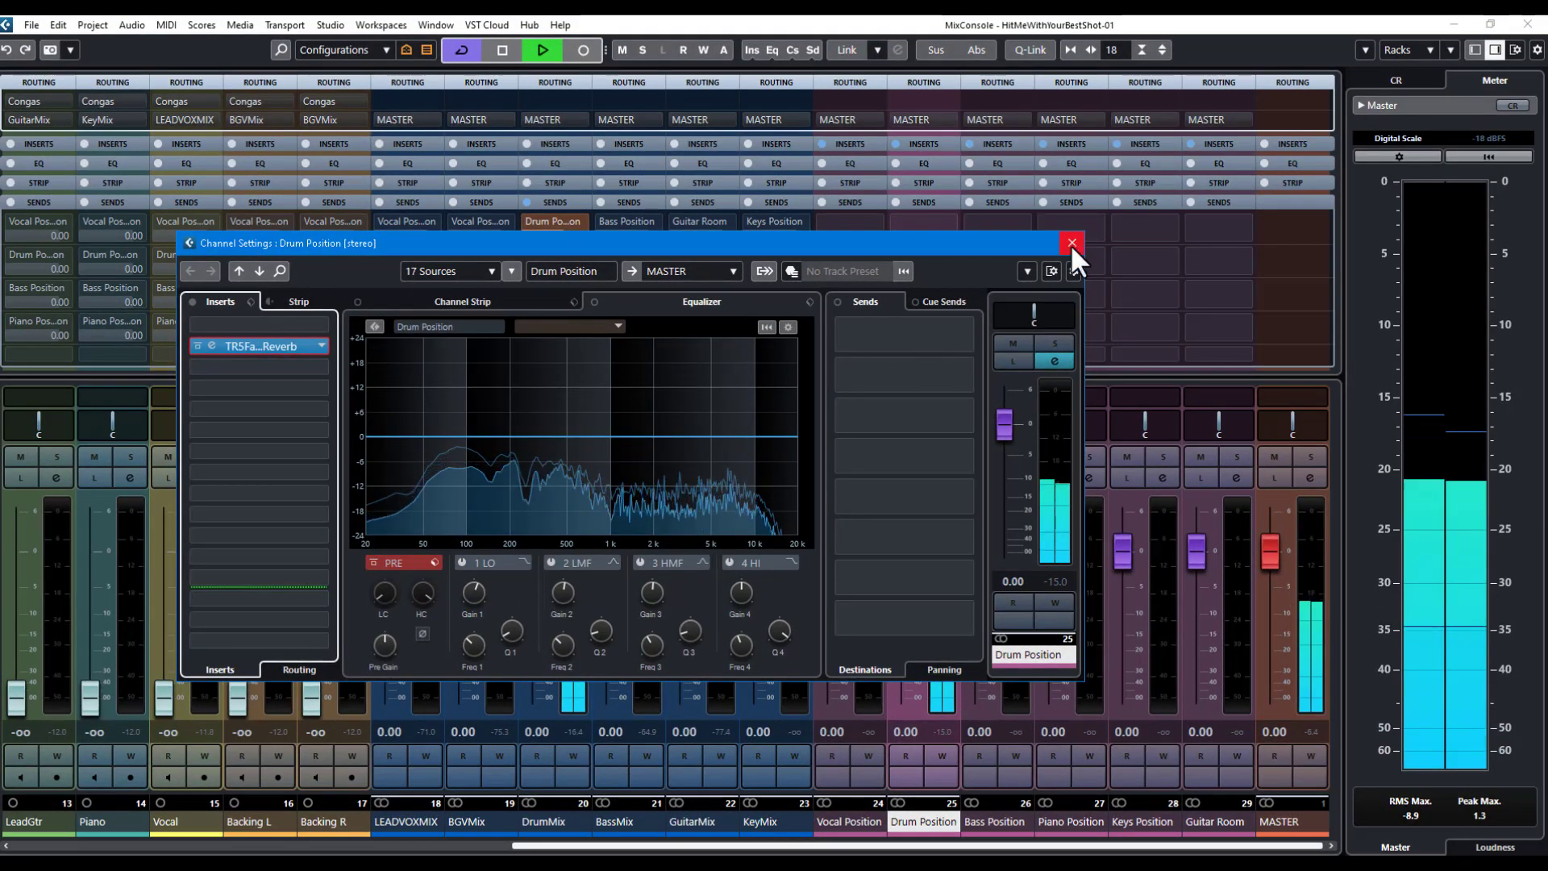
left_click(1071, 244)
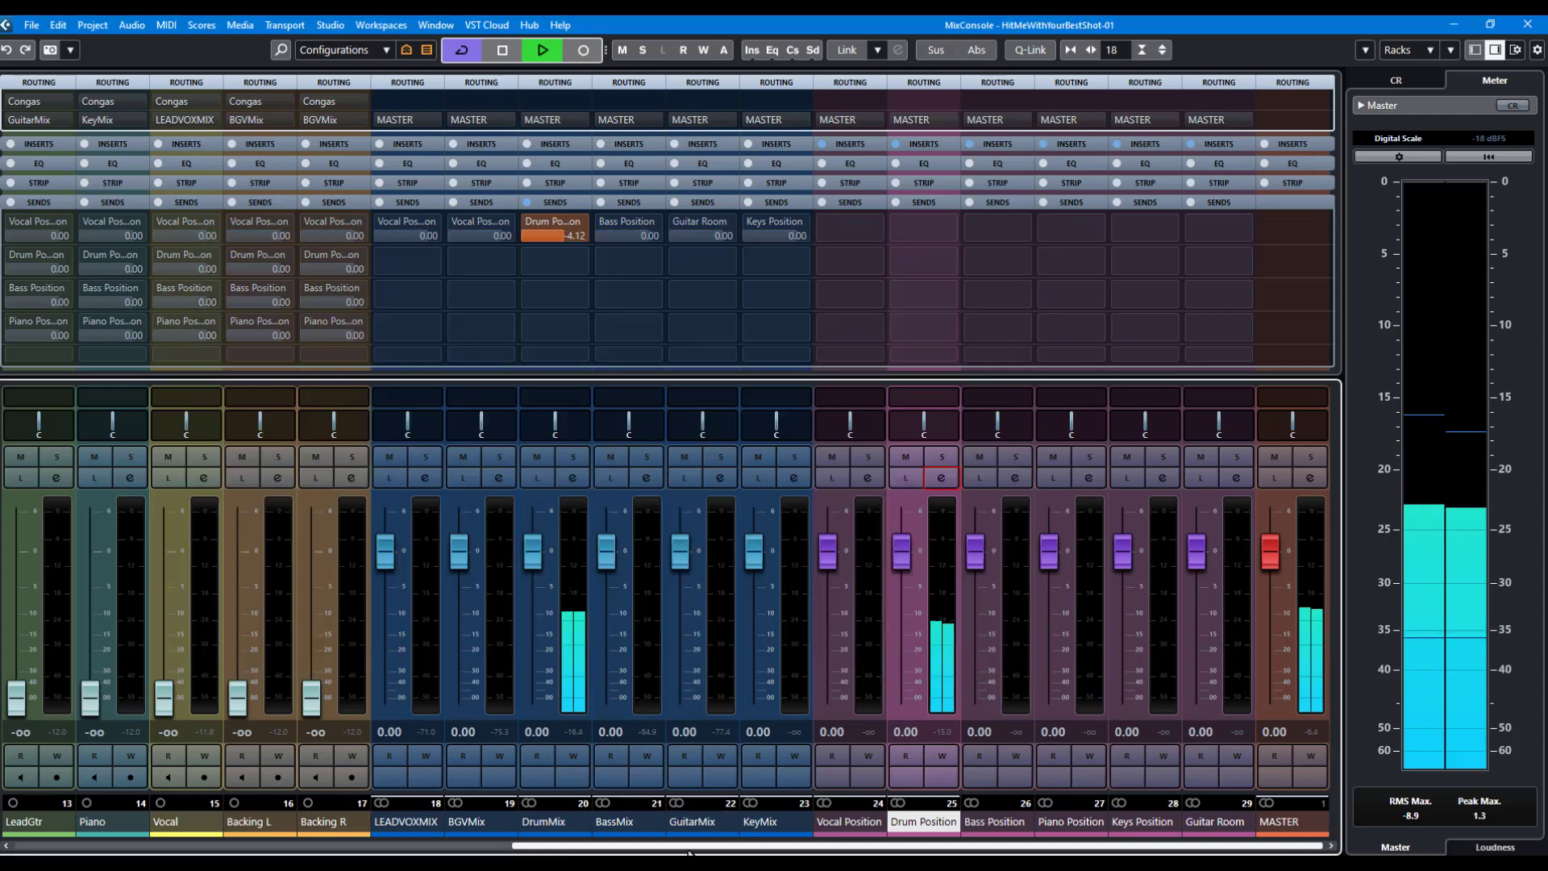
Raise the Bass channel's fader to -2.42
left_click_drag(689, 848, 127, 826)
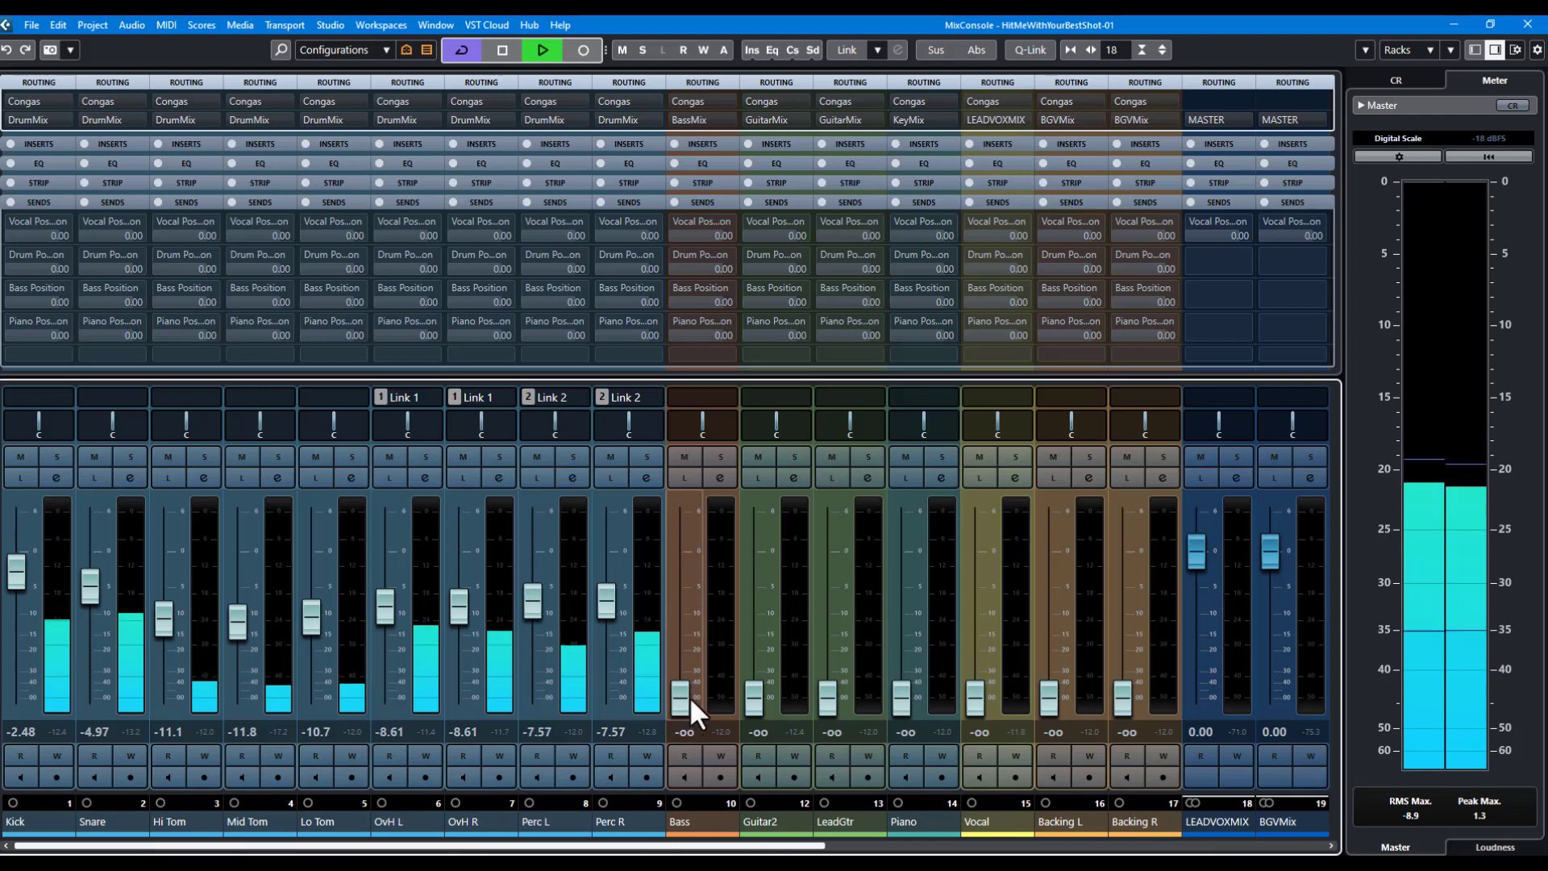
left_click_drag(689, 695, 692, 570)
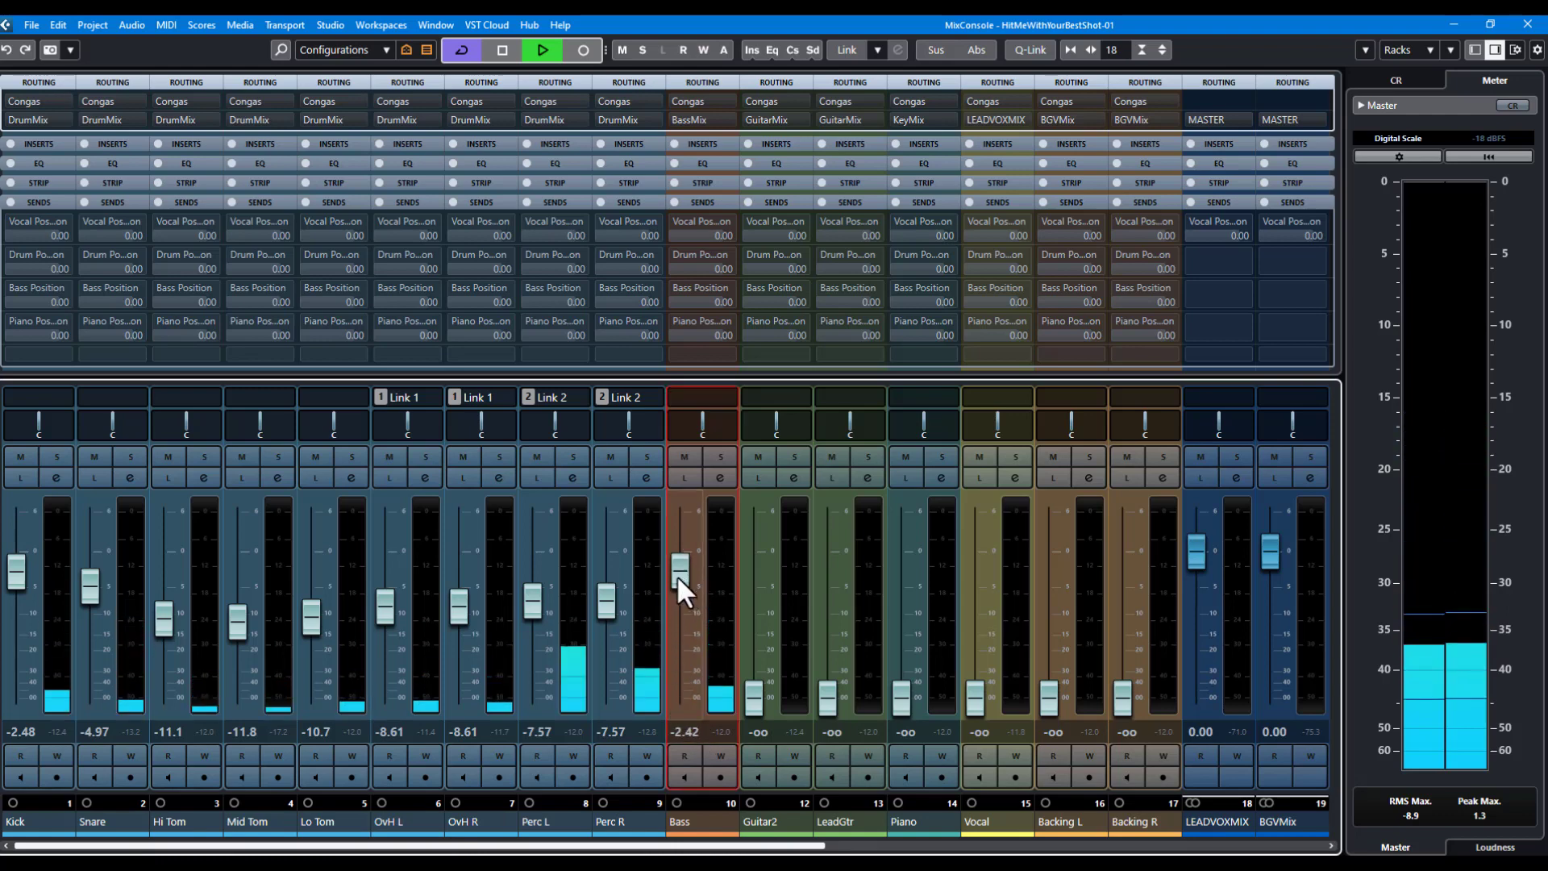
Fine-tune the Bass channel's fader to -2.31
left_click_drag(676, 575, 678, 569)
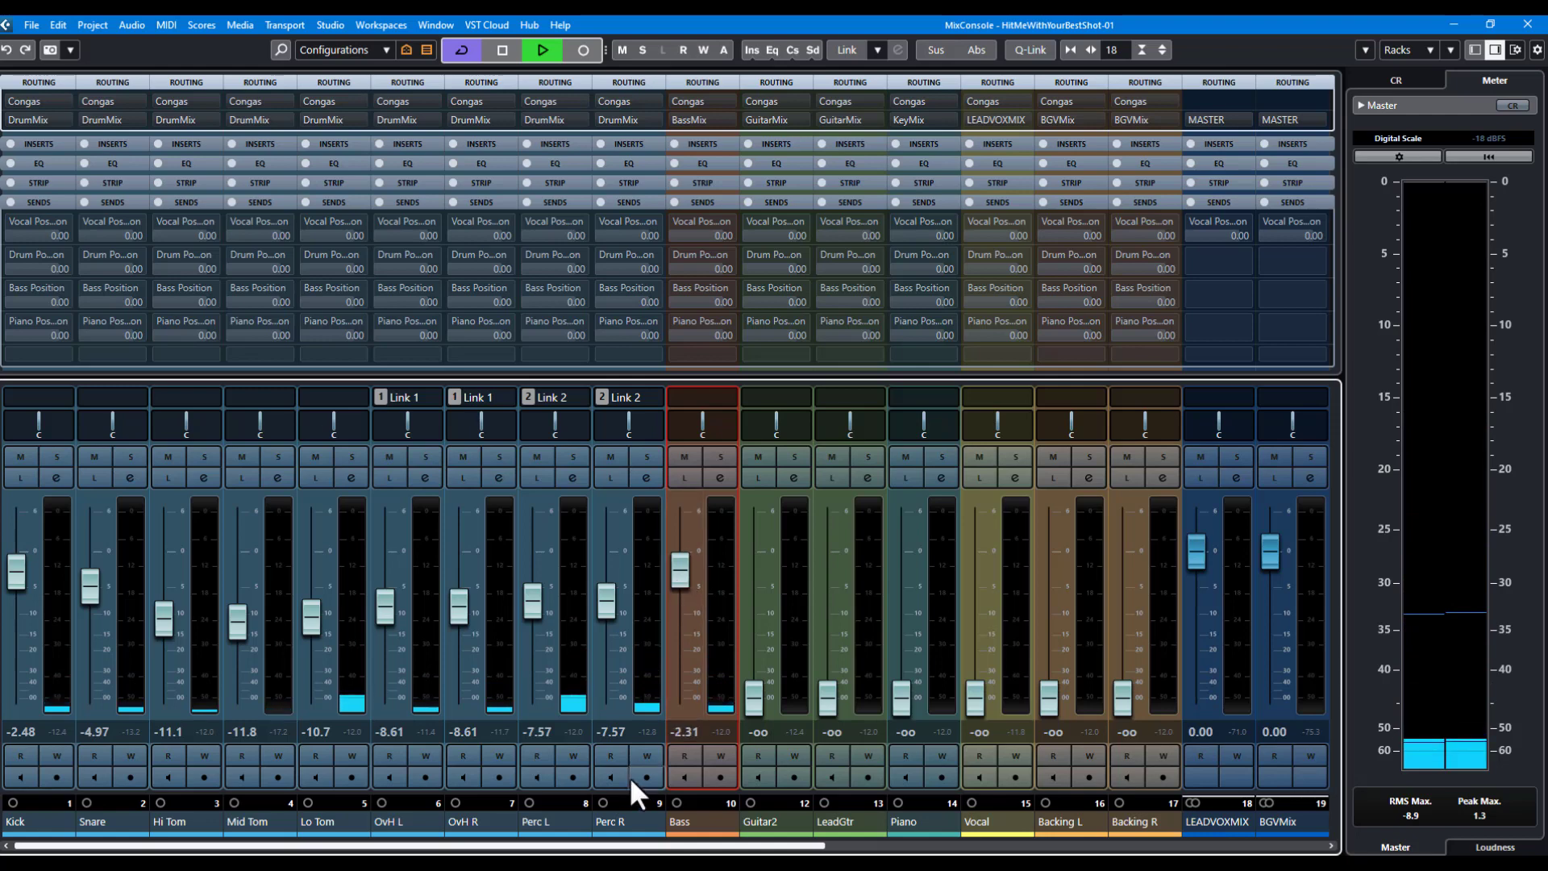
Activate the Bass Position send in the BassMix group's channel settings and lower its send level to -13.4
left_click_drag(660, 846, 700, 847)
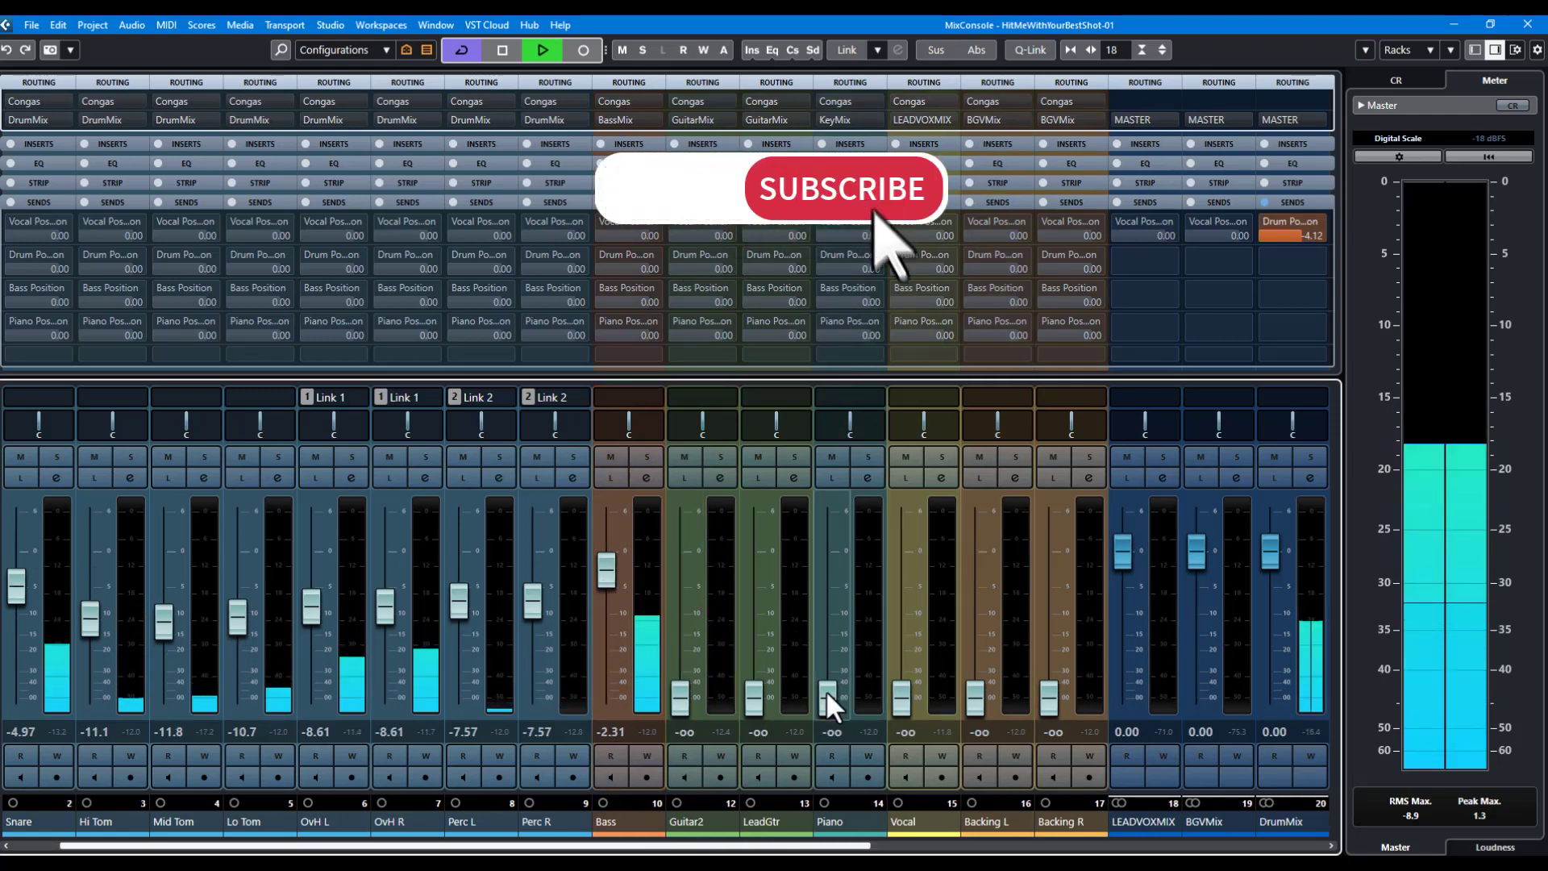
left_click_drag(854, 847, 1081, 846)
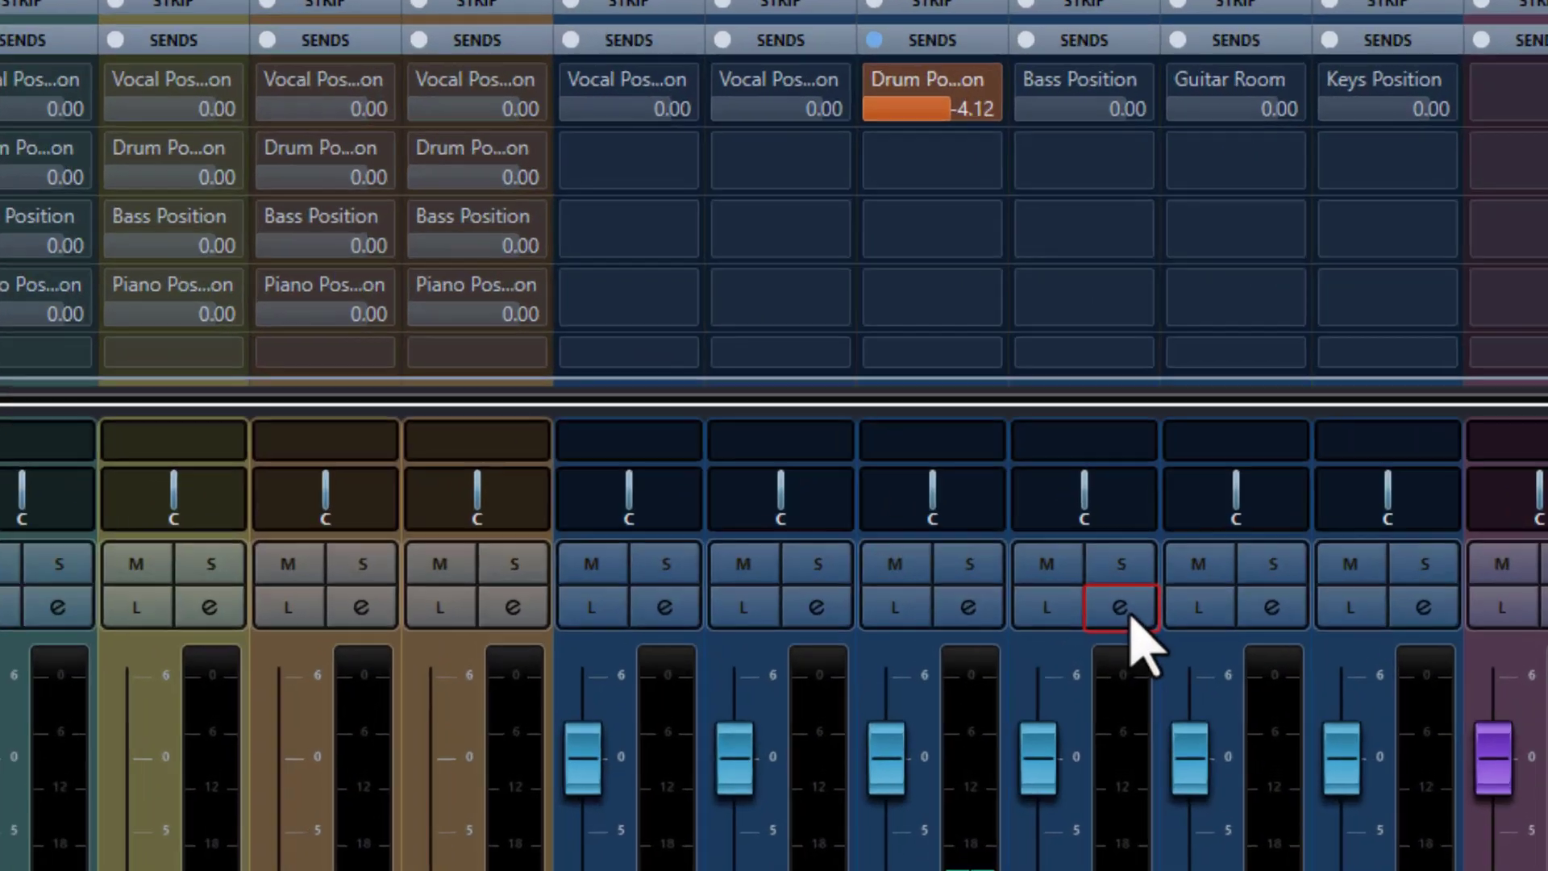
left_click(1015, 477)
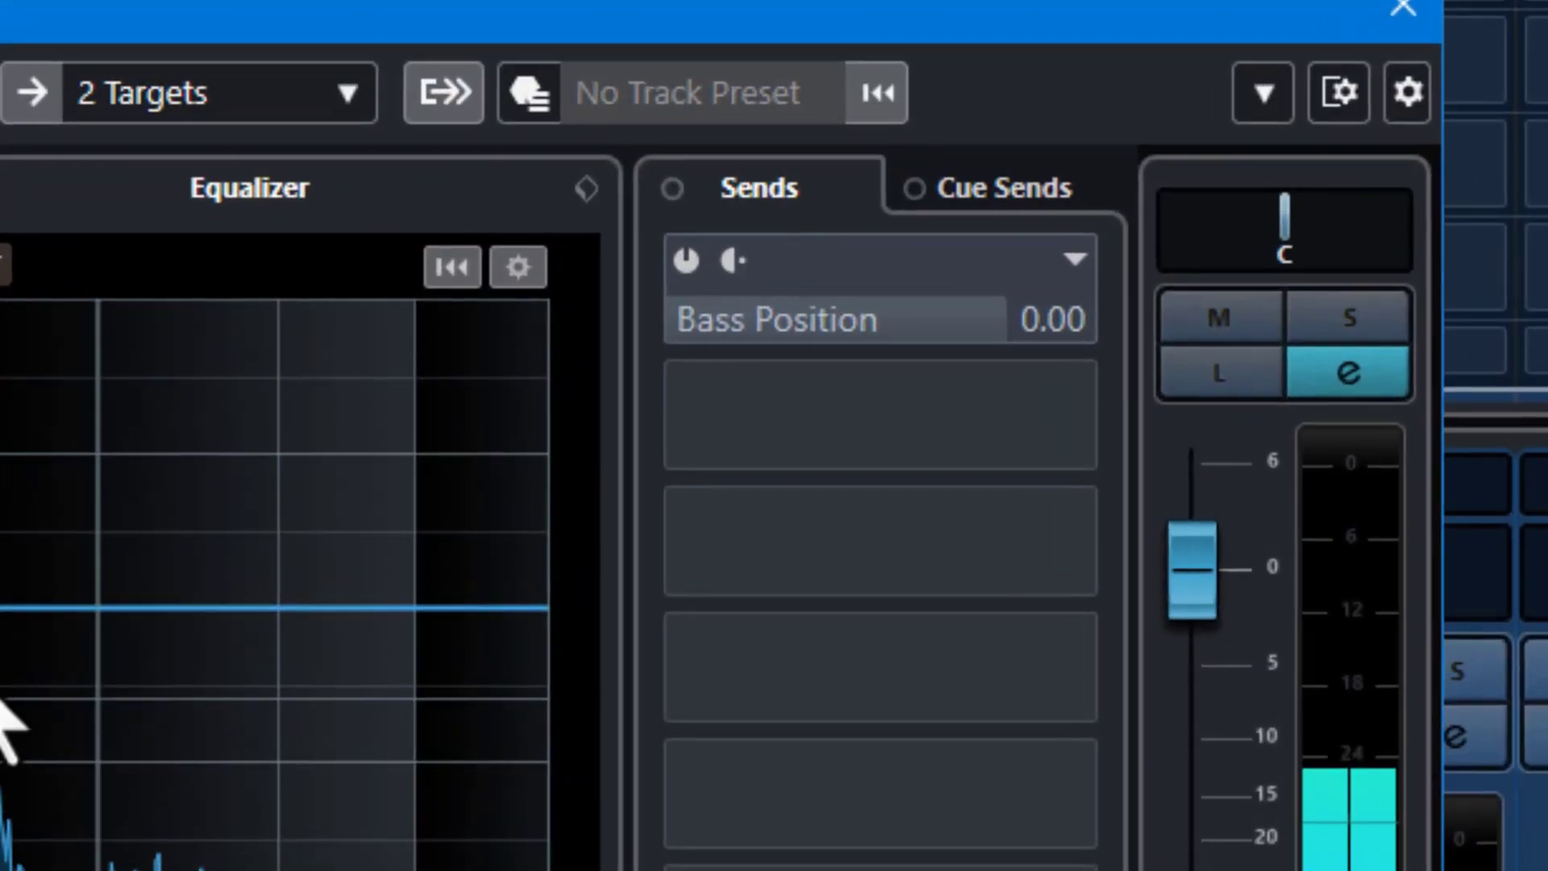
left_click(682, 266)
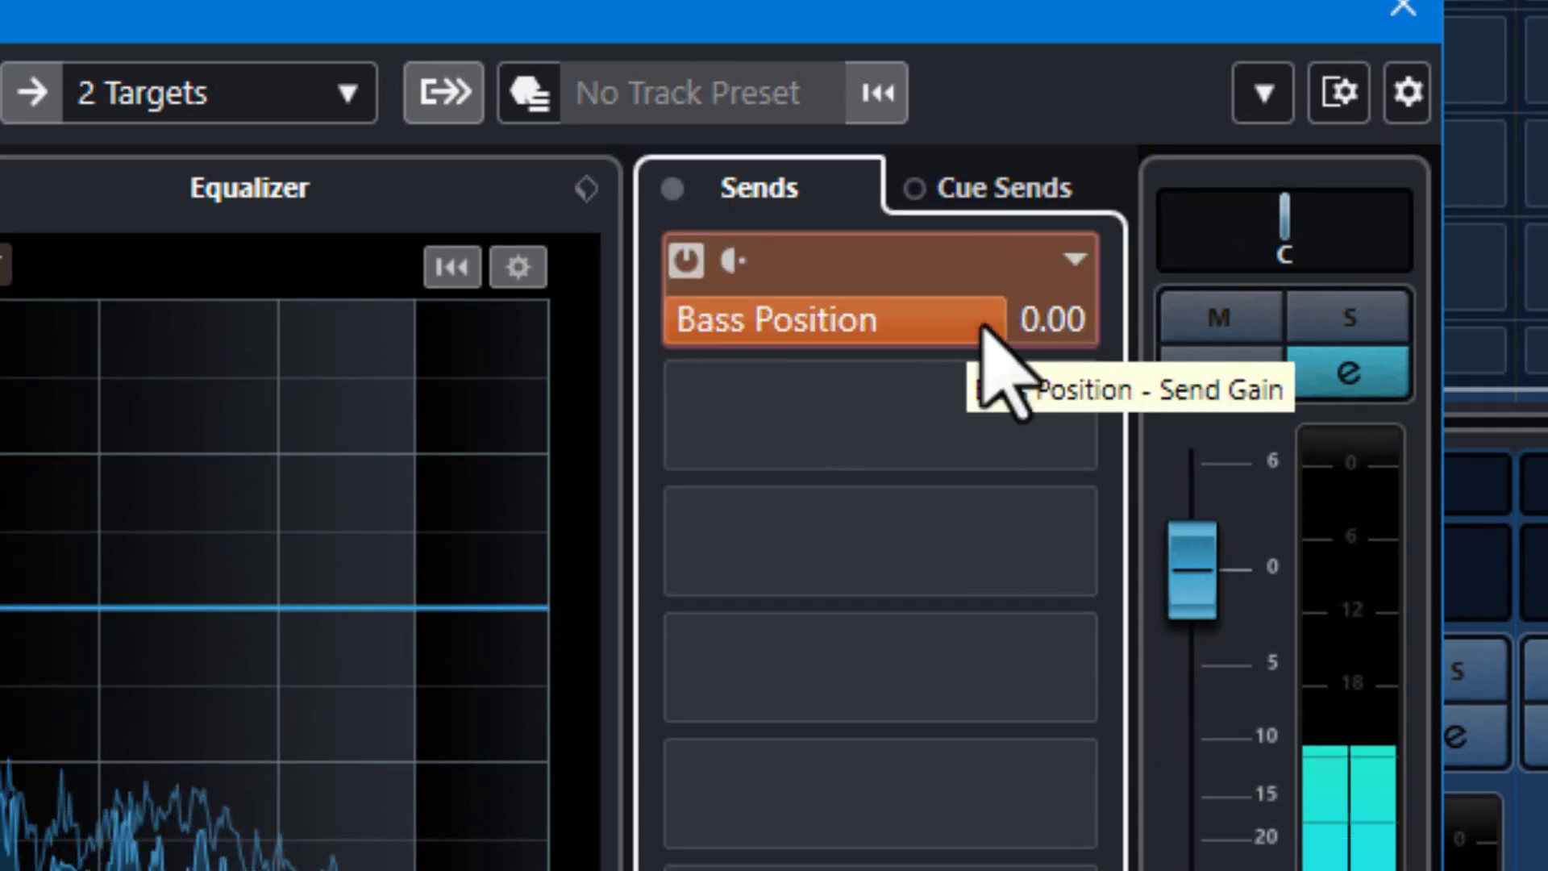
left_click_drag(985, 328, 676, 347)
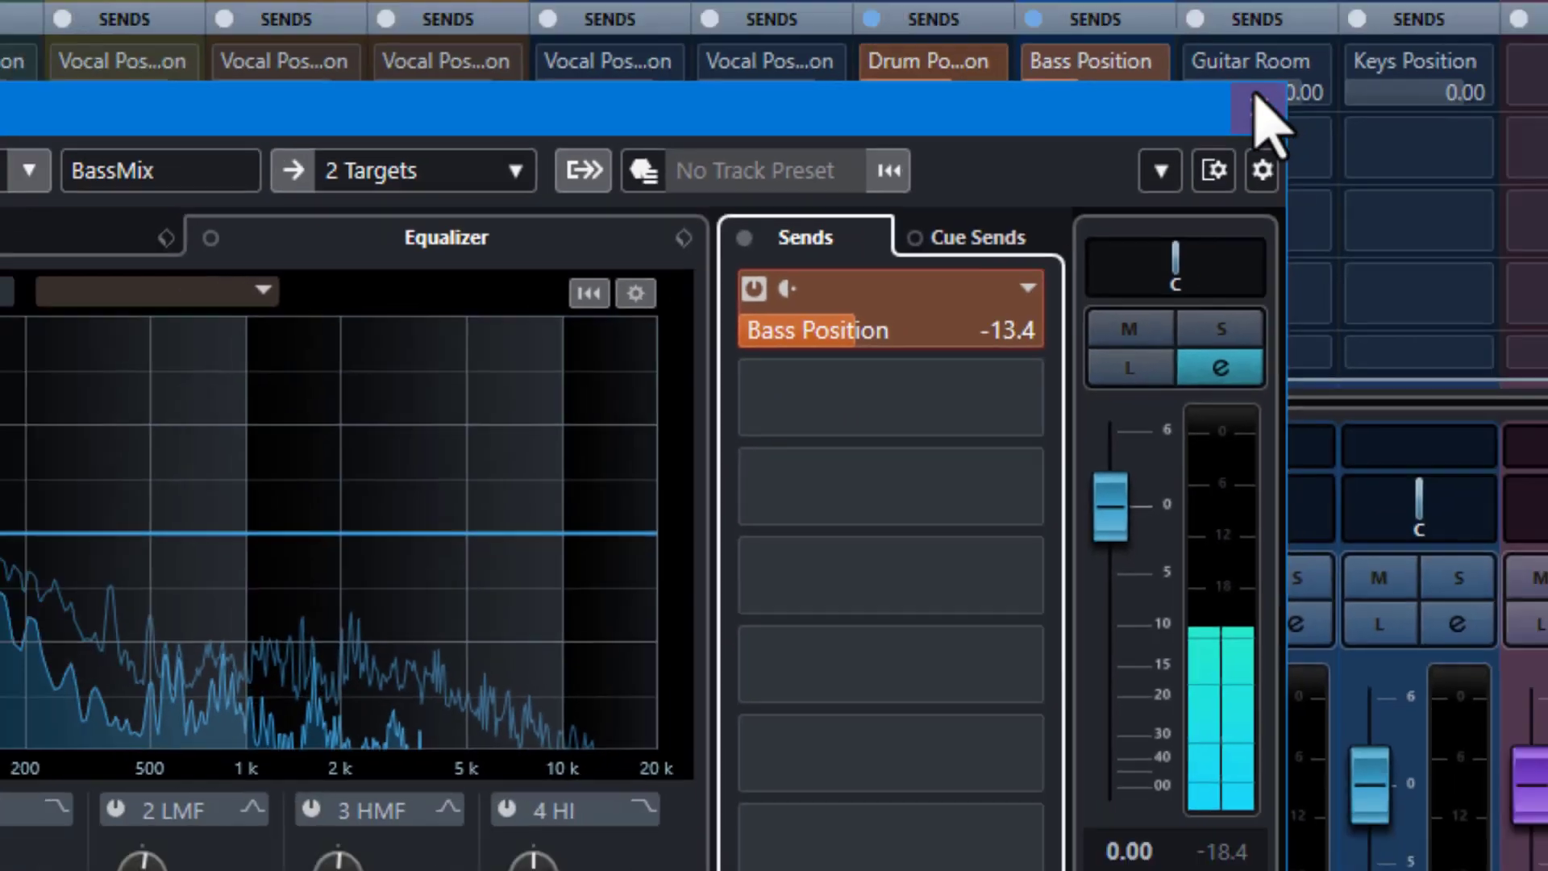
left_click(1403, 9)
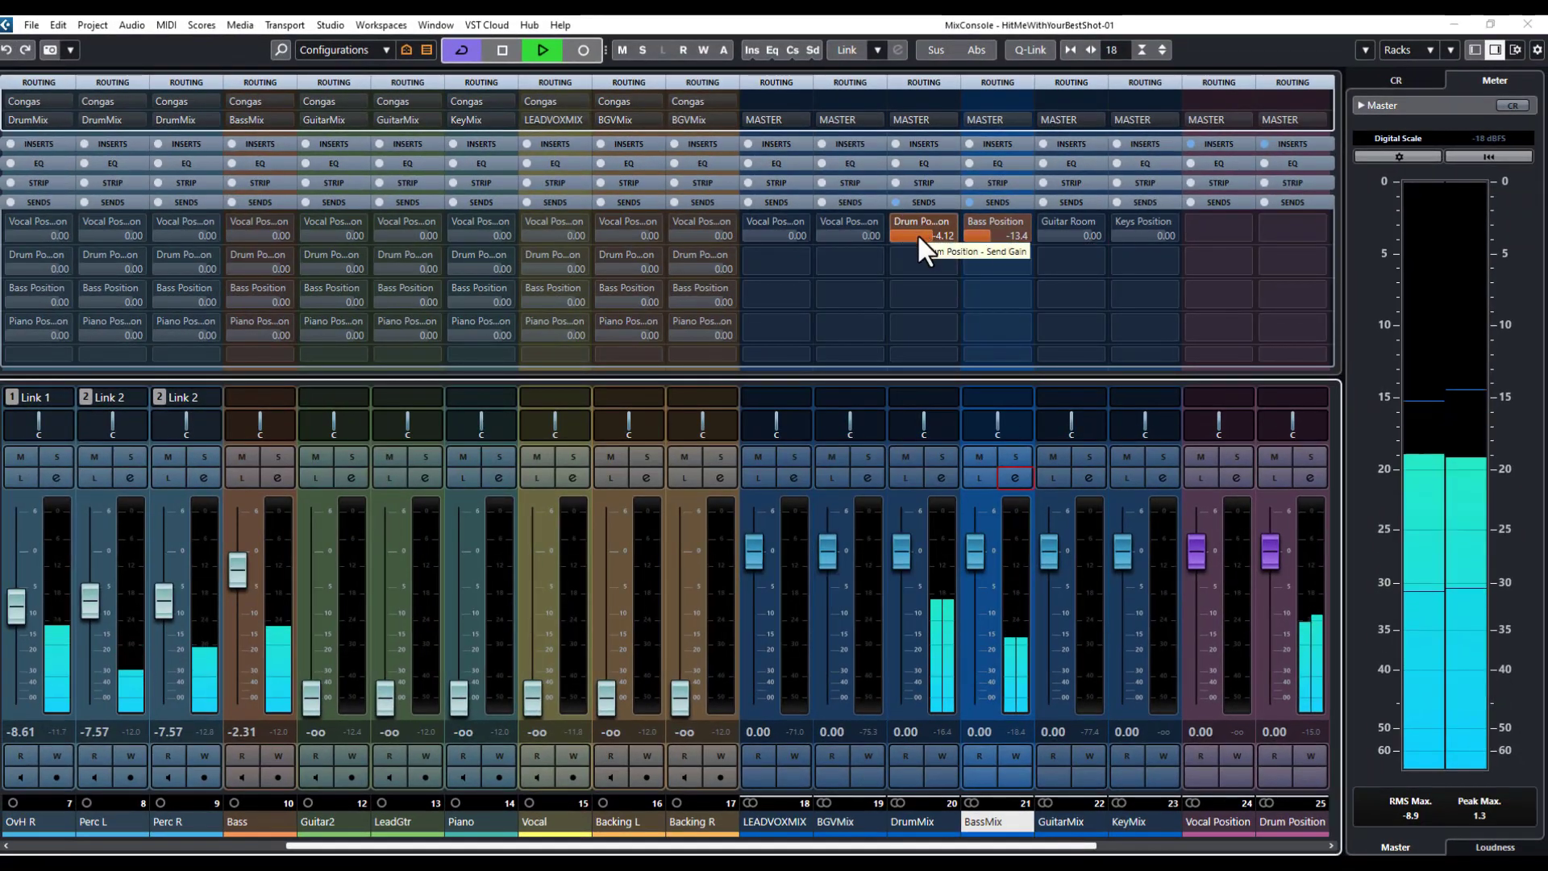
Set the DrumMix group's Drum Position send level to exactly -4 in its channel settings, and close them
left_click(917, 234)
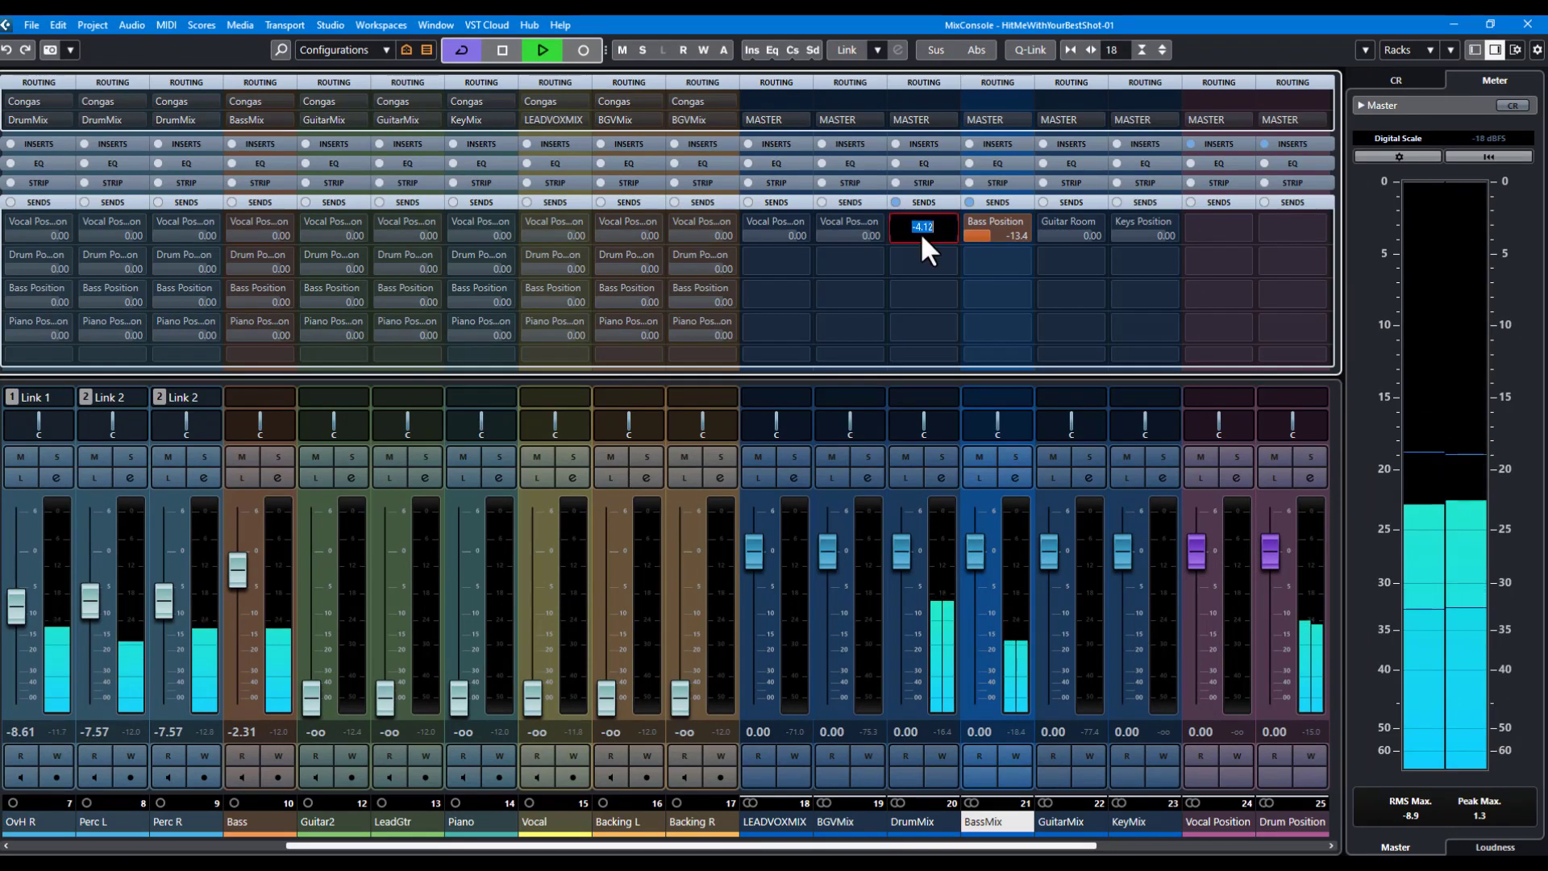
left_click(942, 476)
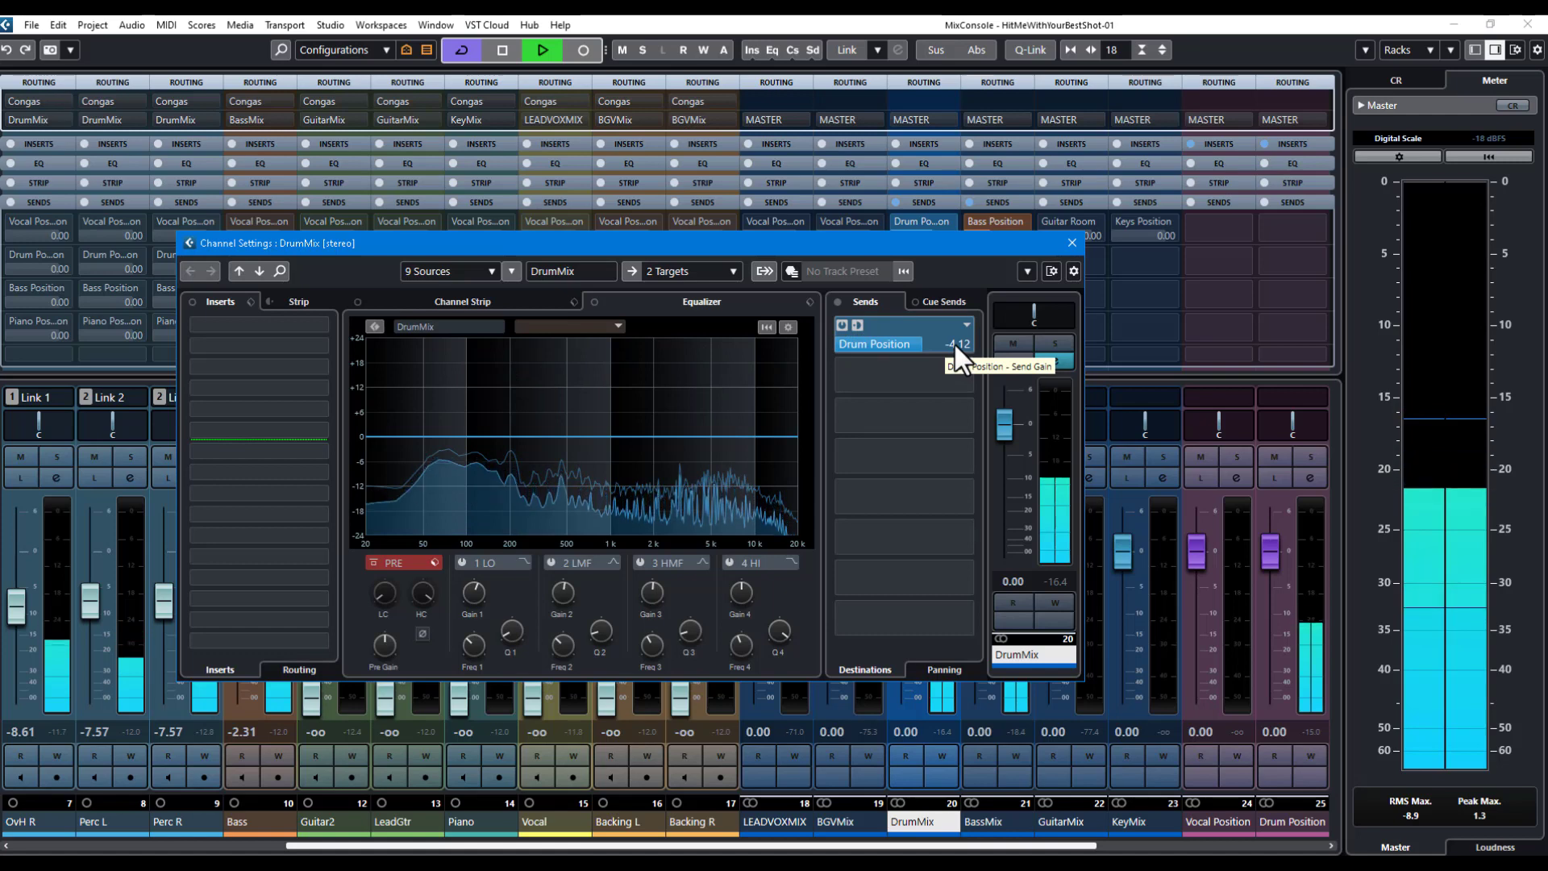
double_click(955, 342)
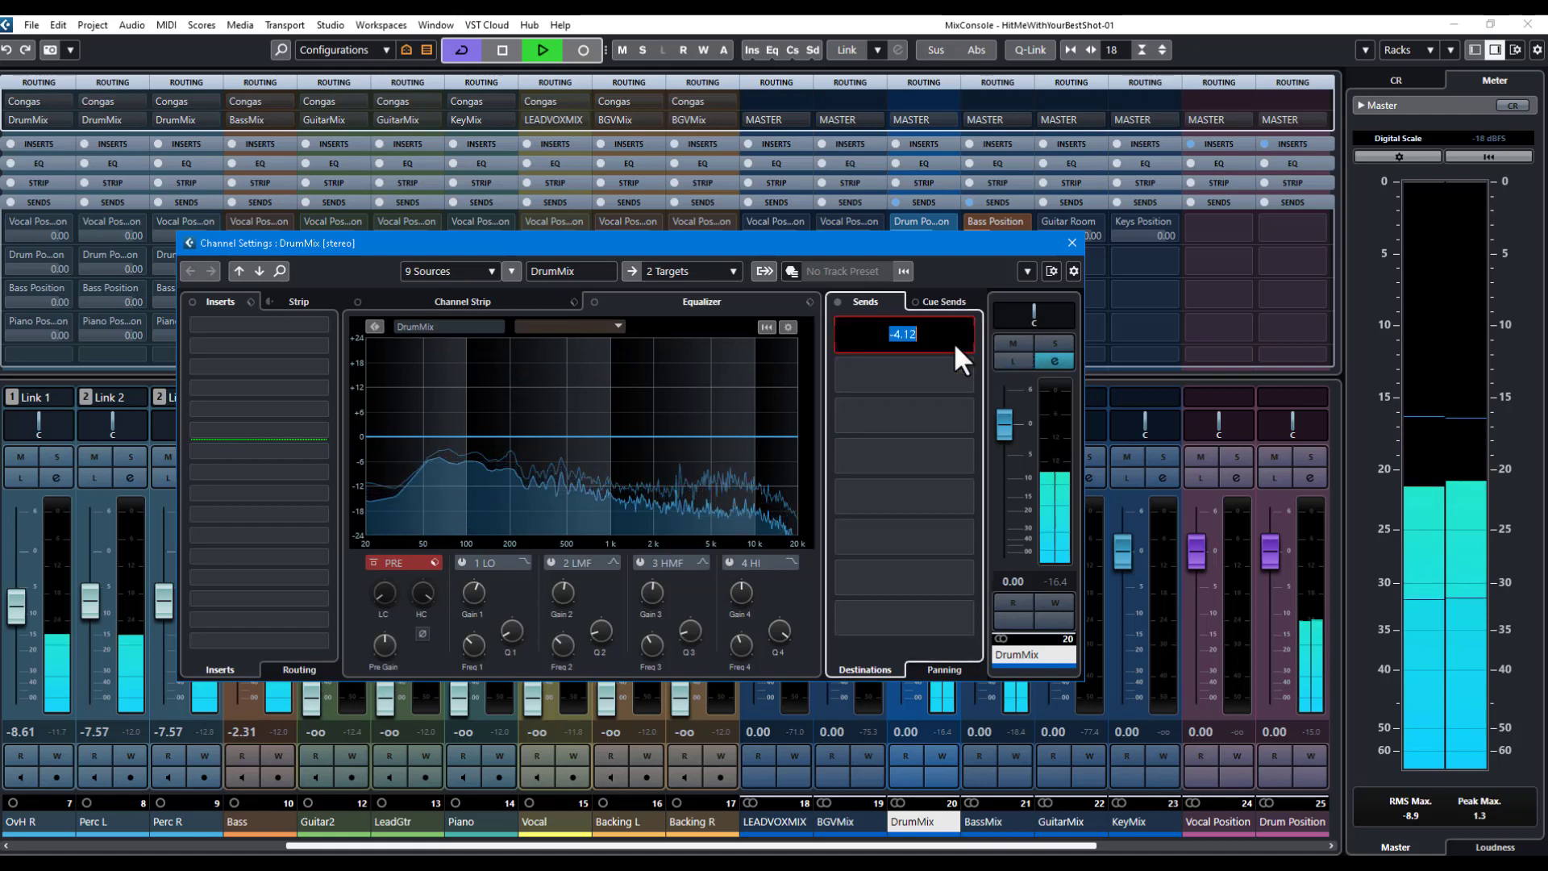
type("-4")
key("Return")
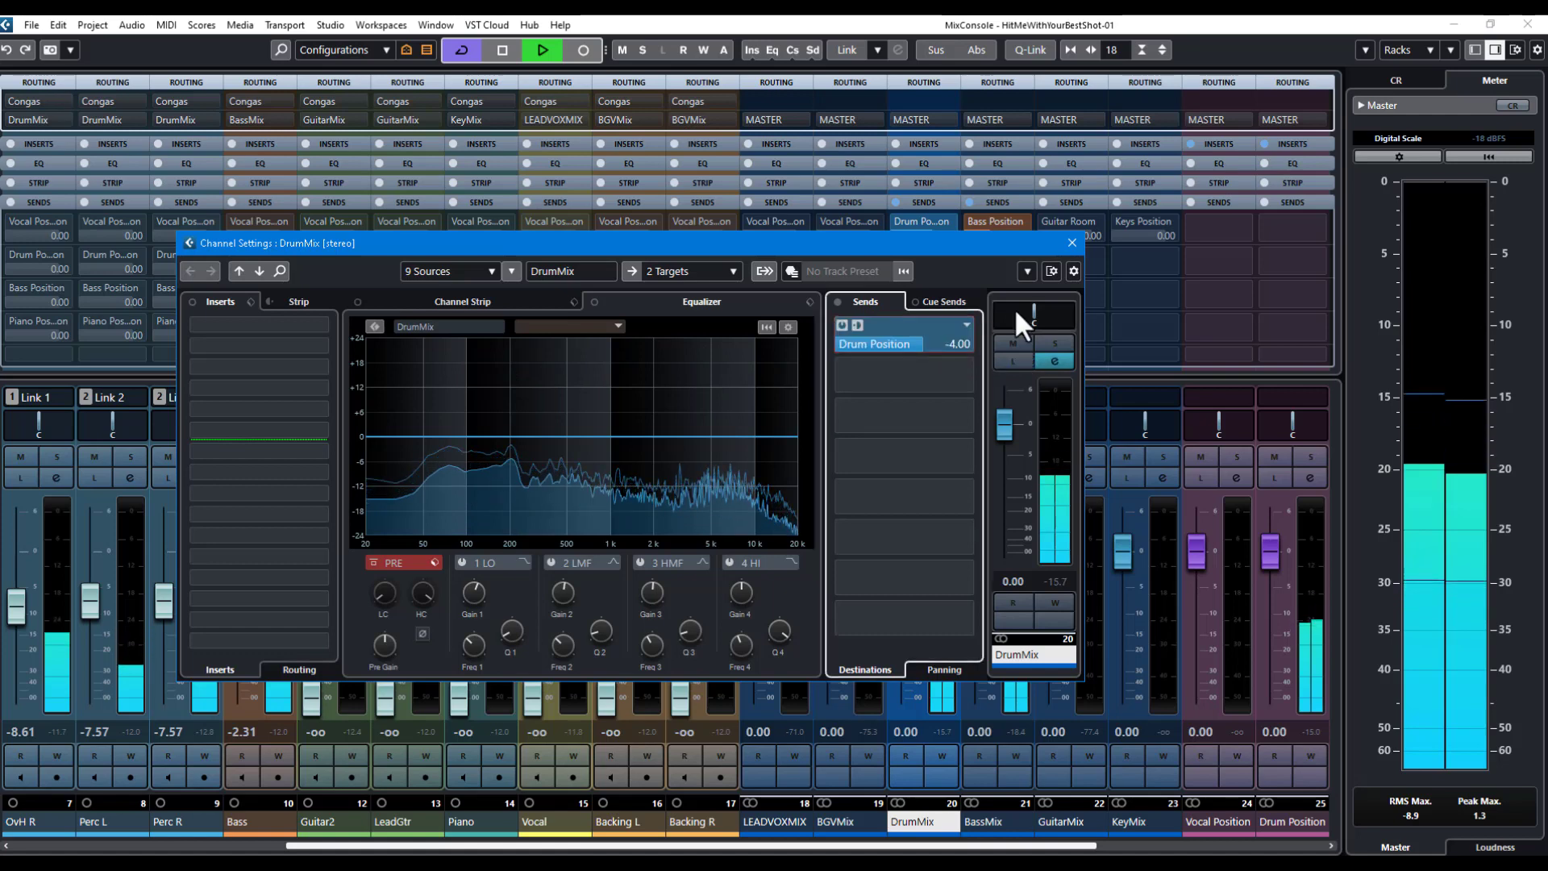
left_click(1072, 243)
Set the BassMix group's Bass Position send level to -4 in its channel settings, and close them
mouse_move(999, 294)
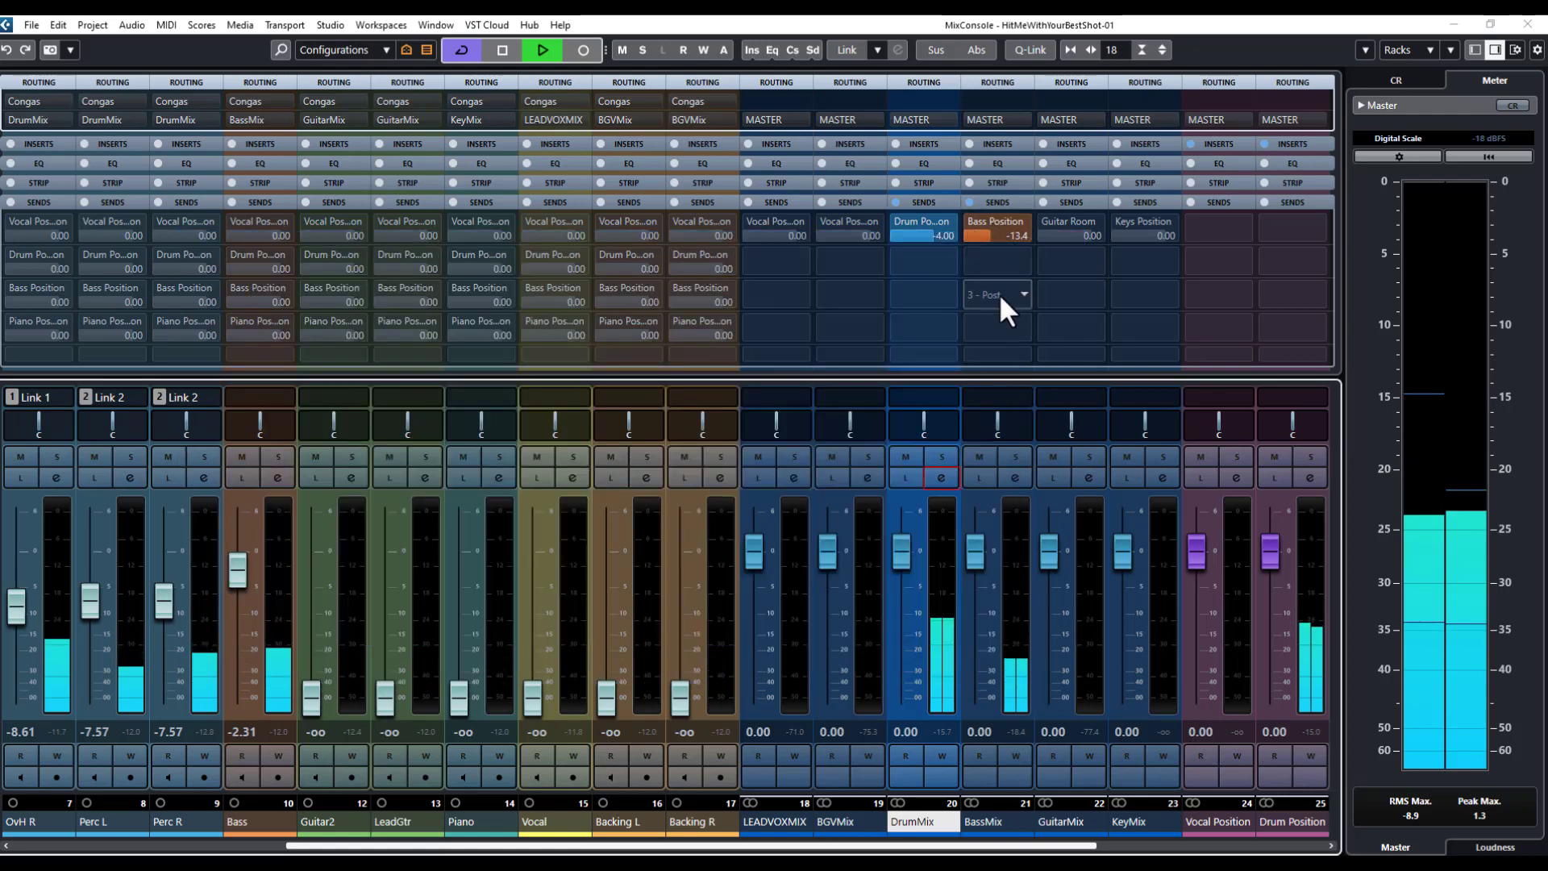
left_click(1016, 477)
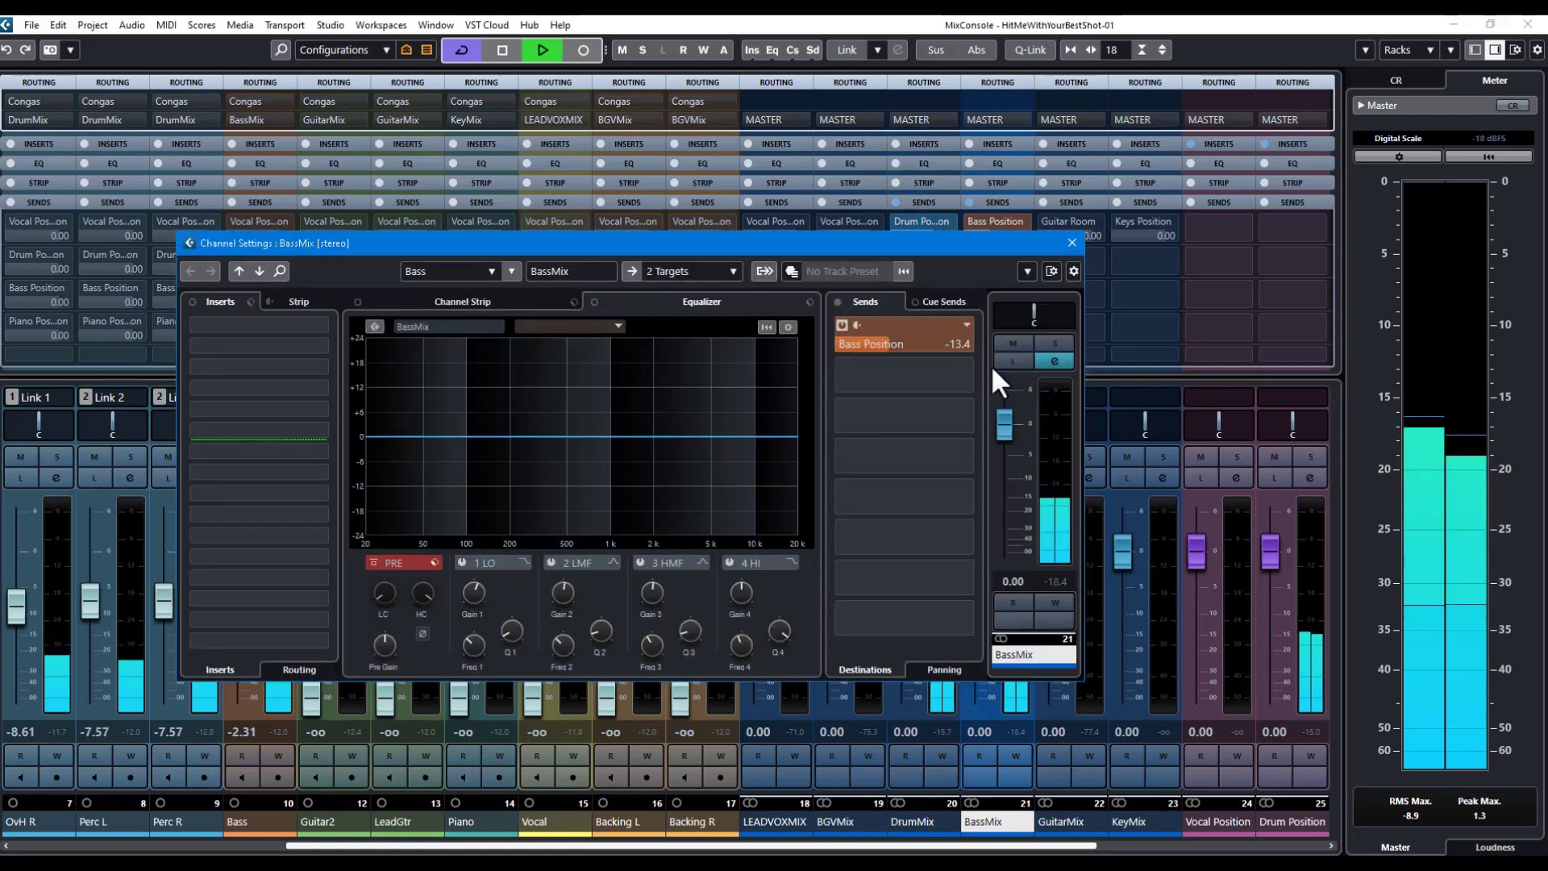
double_click(957, 341)
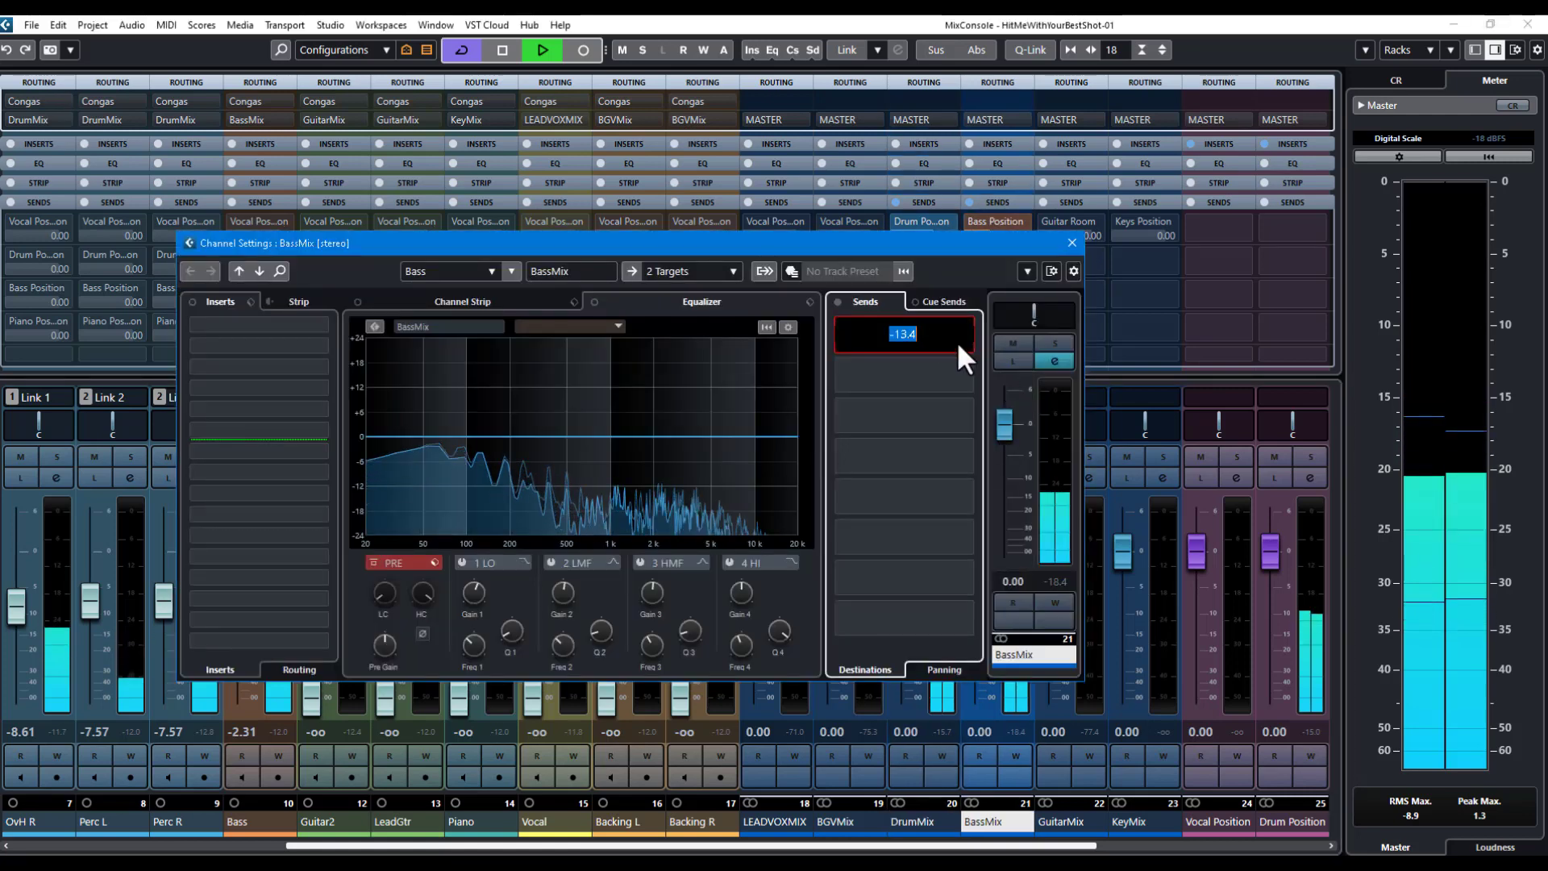
type("-4")
key("Return")
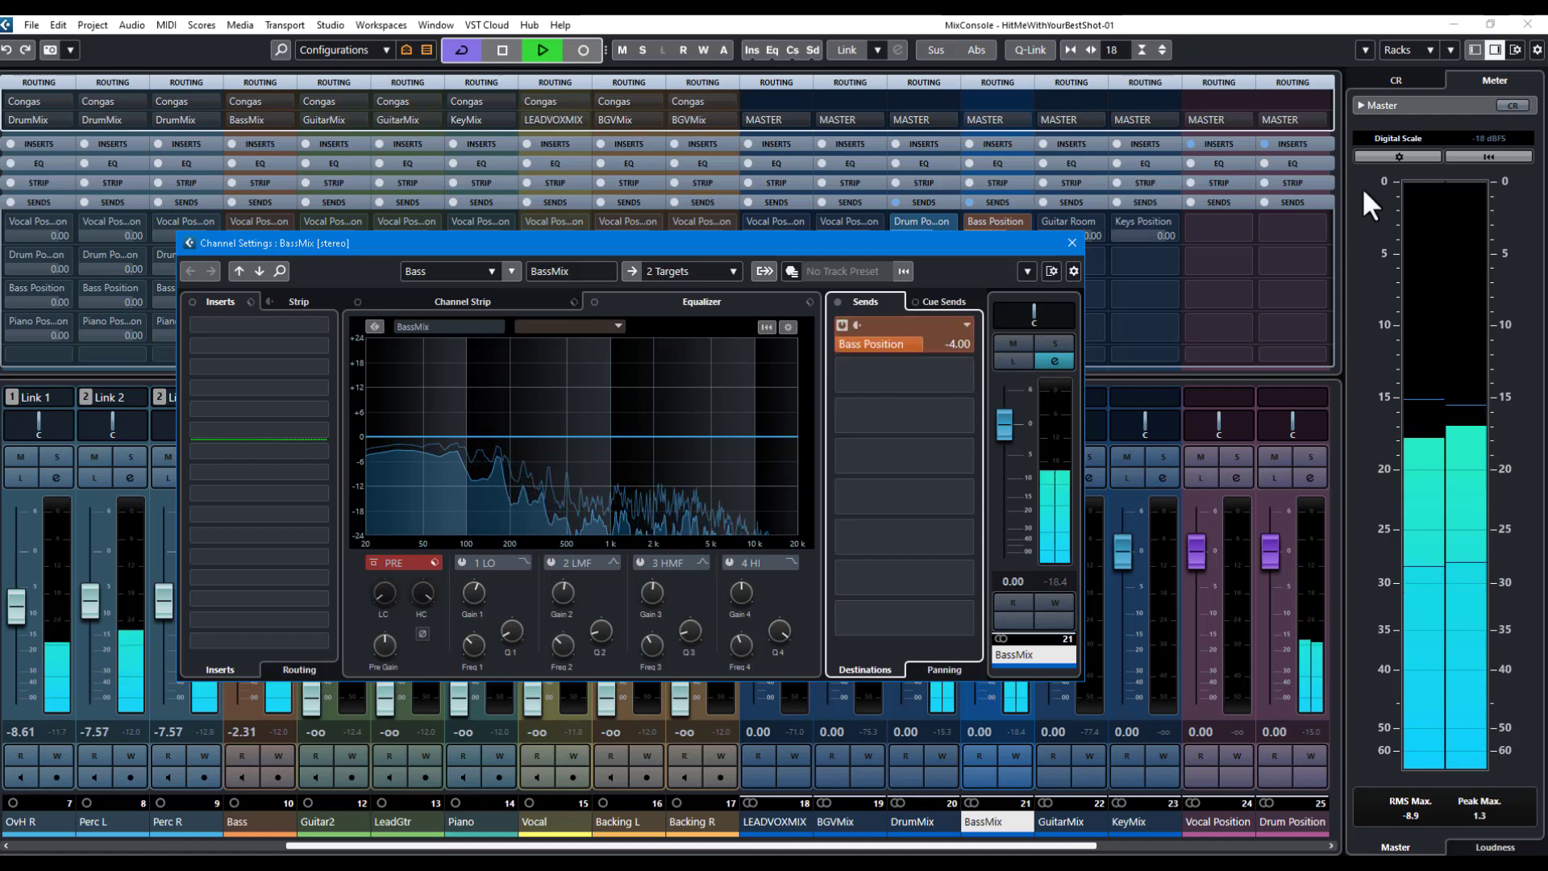
left_click(1072, 243)
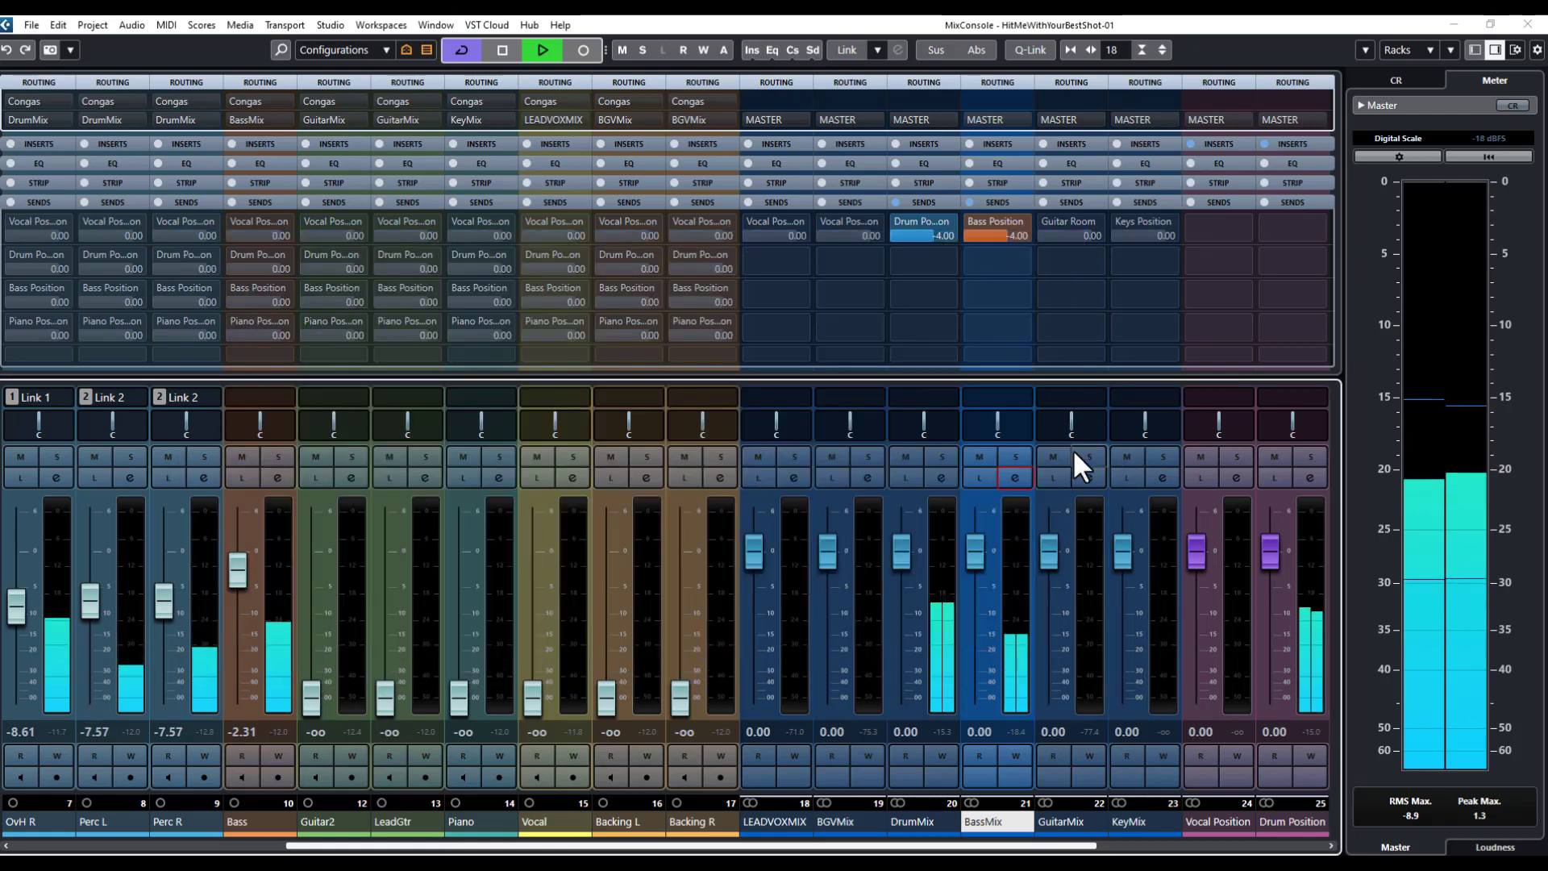
Set the LEADVOXMIX group's Vocal Position send level to -4 in its channel settings, and close them
left_click(794, 478)
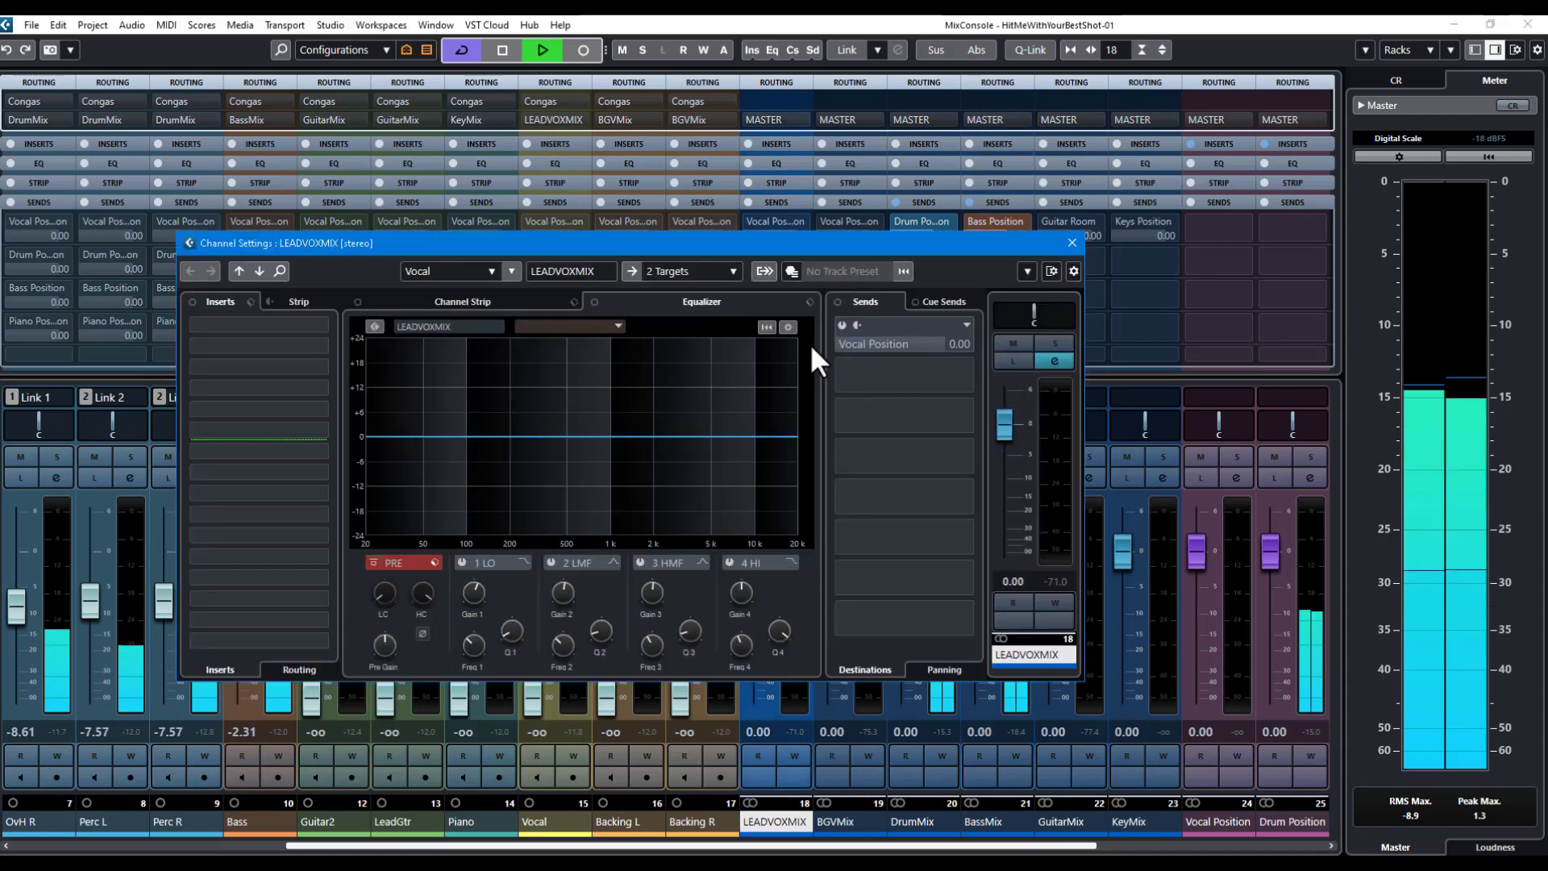
double_click(939, 341)
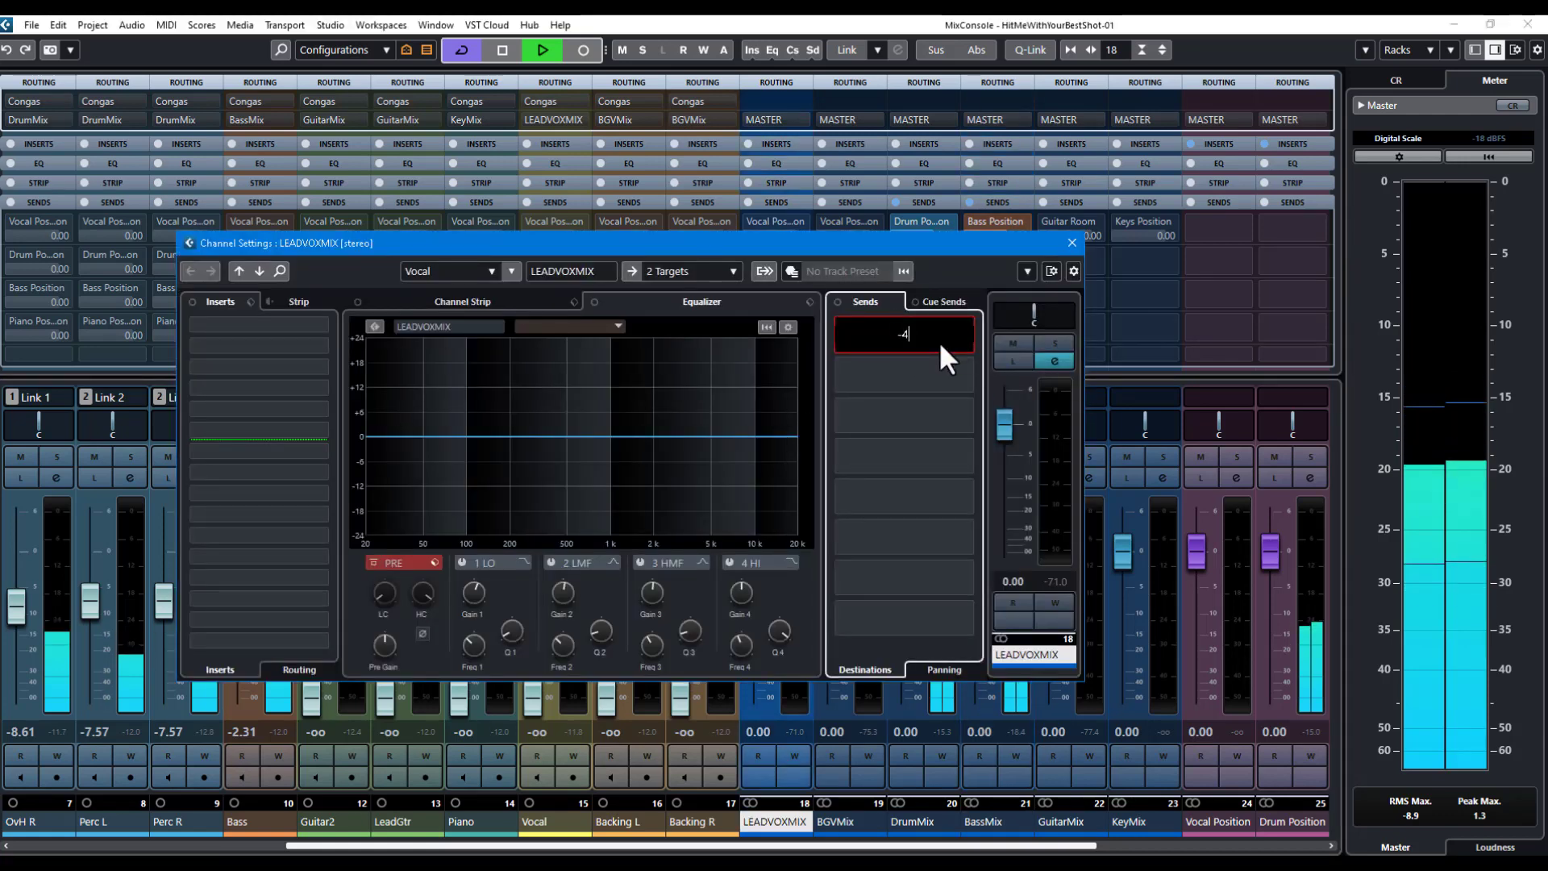
type("-4")
key("Return")
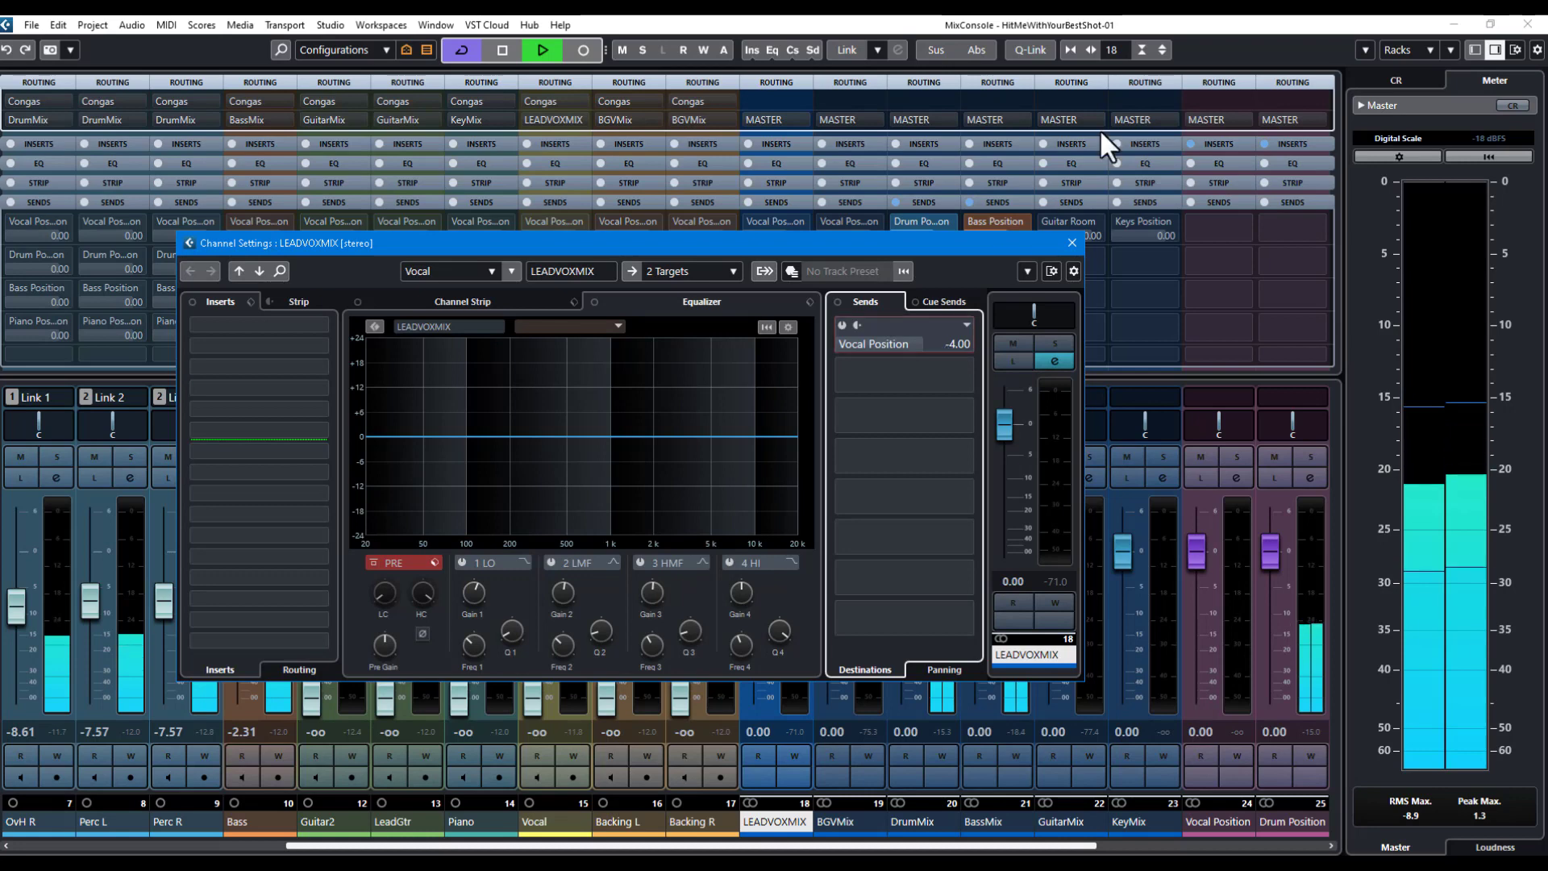
left_click(1072, 243)
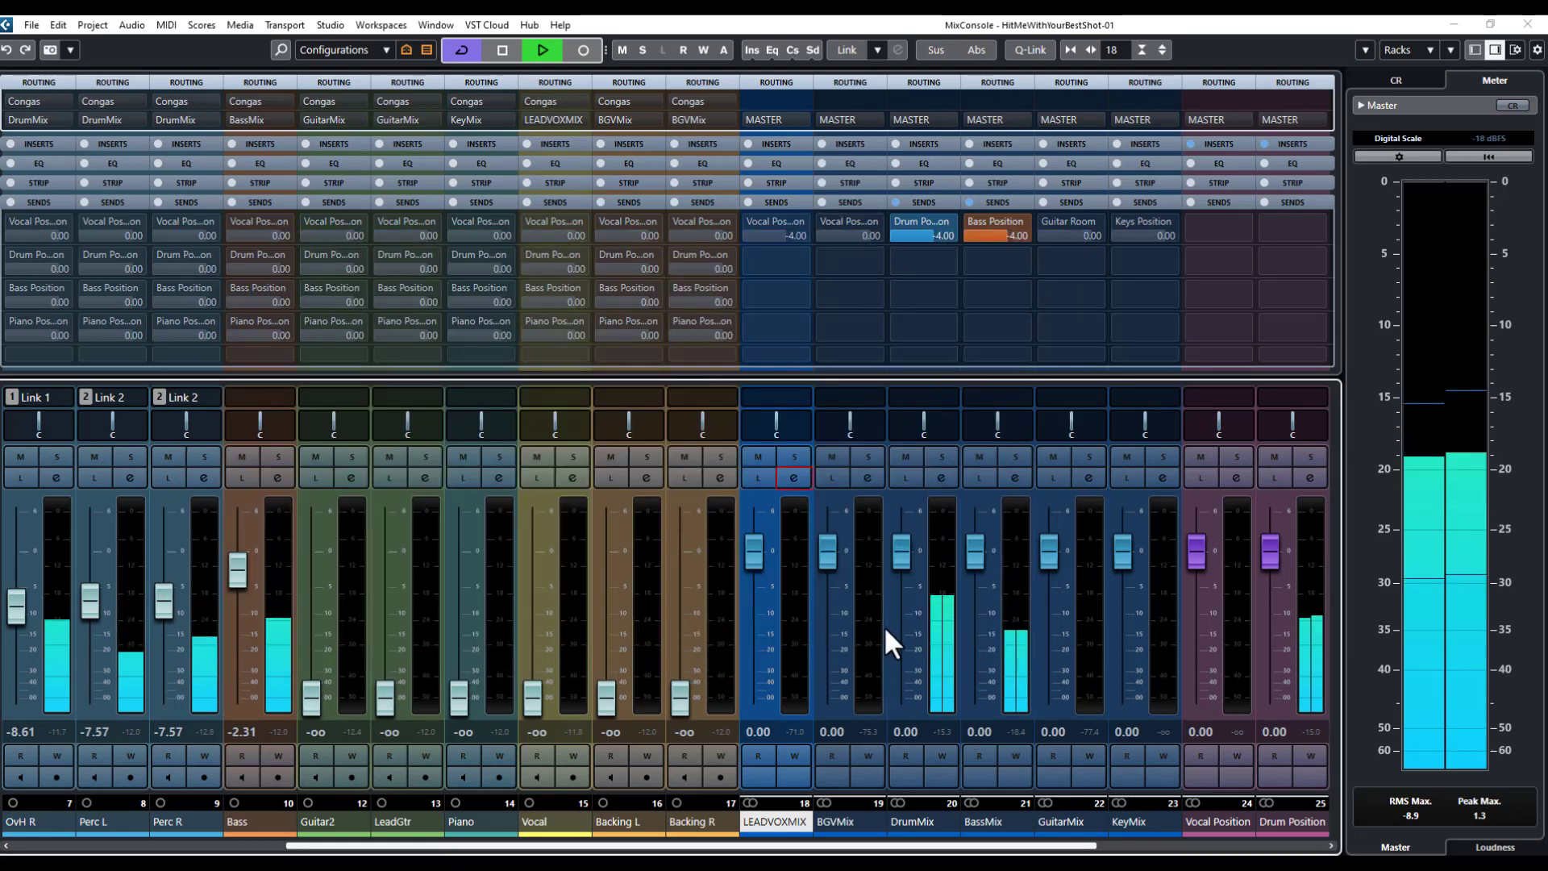
Set the BGVMix group's Vocal Position send level to -4 in its channel settings, and close them
left_click(871, 476)
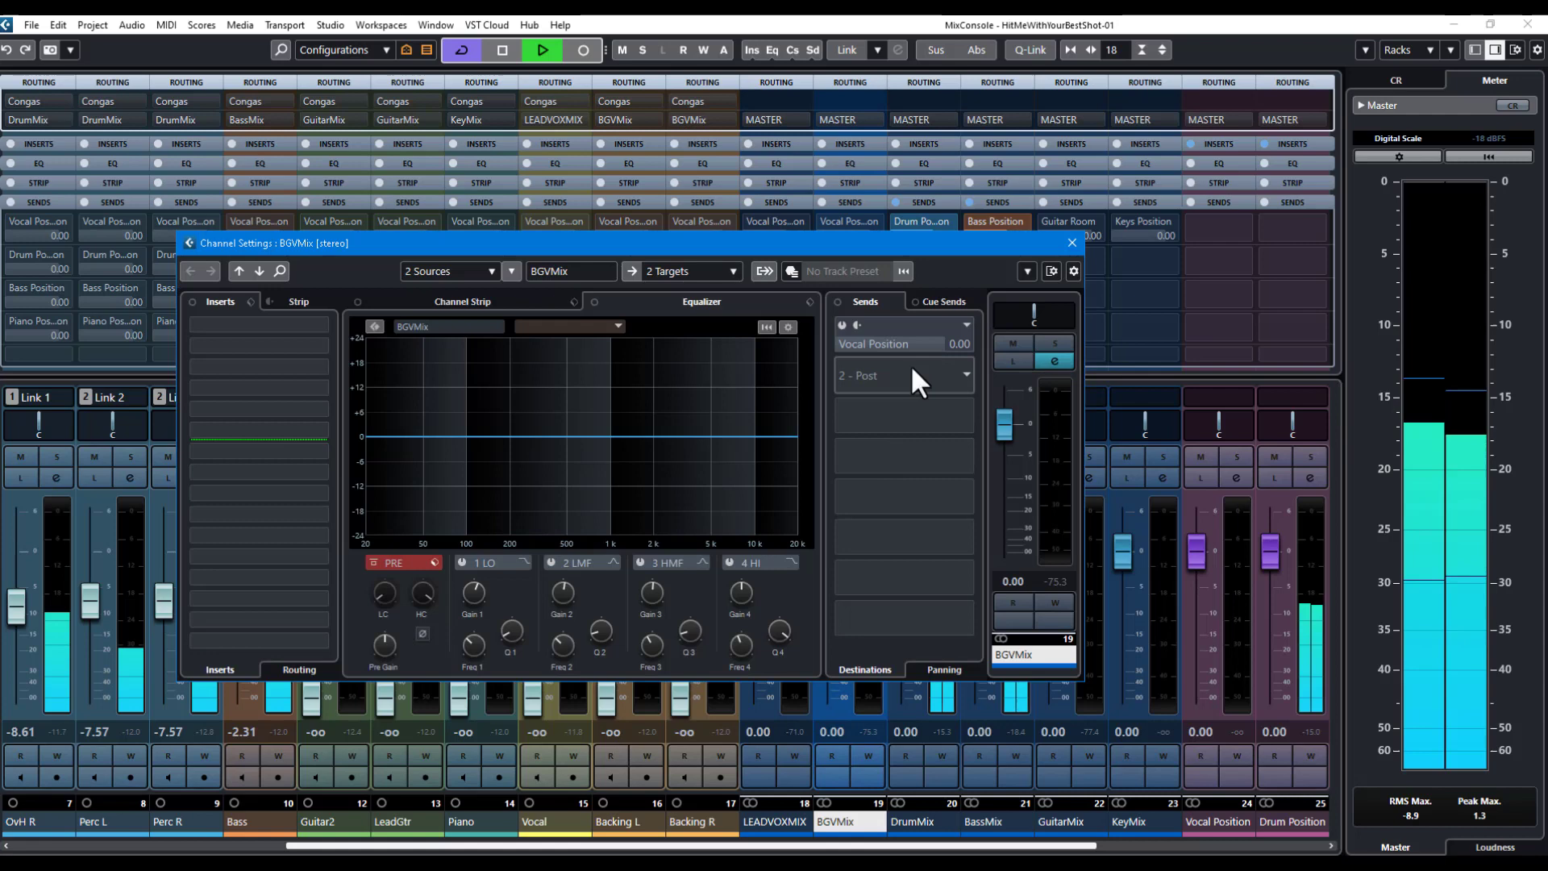
double_click(960, 343)
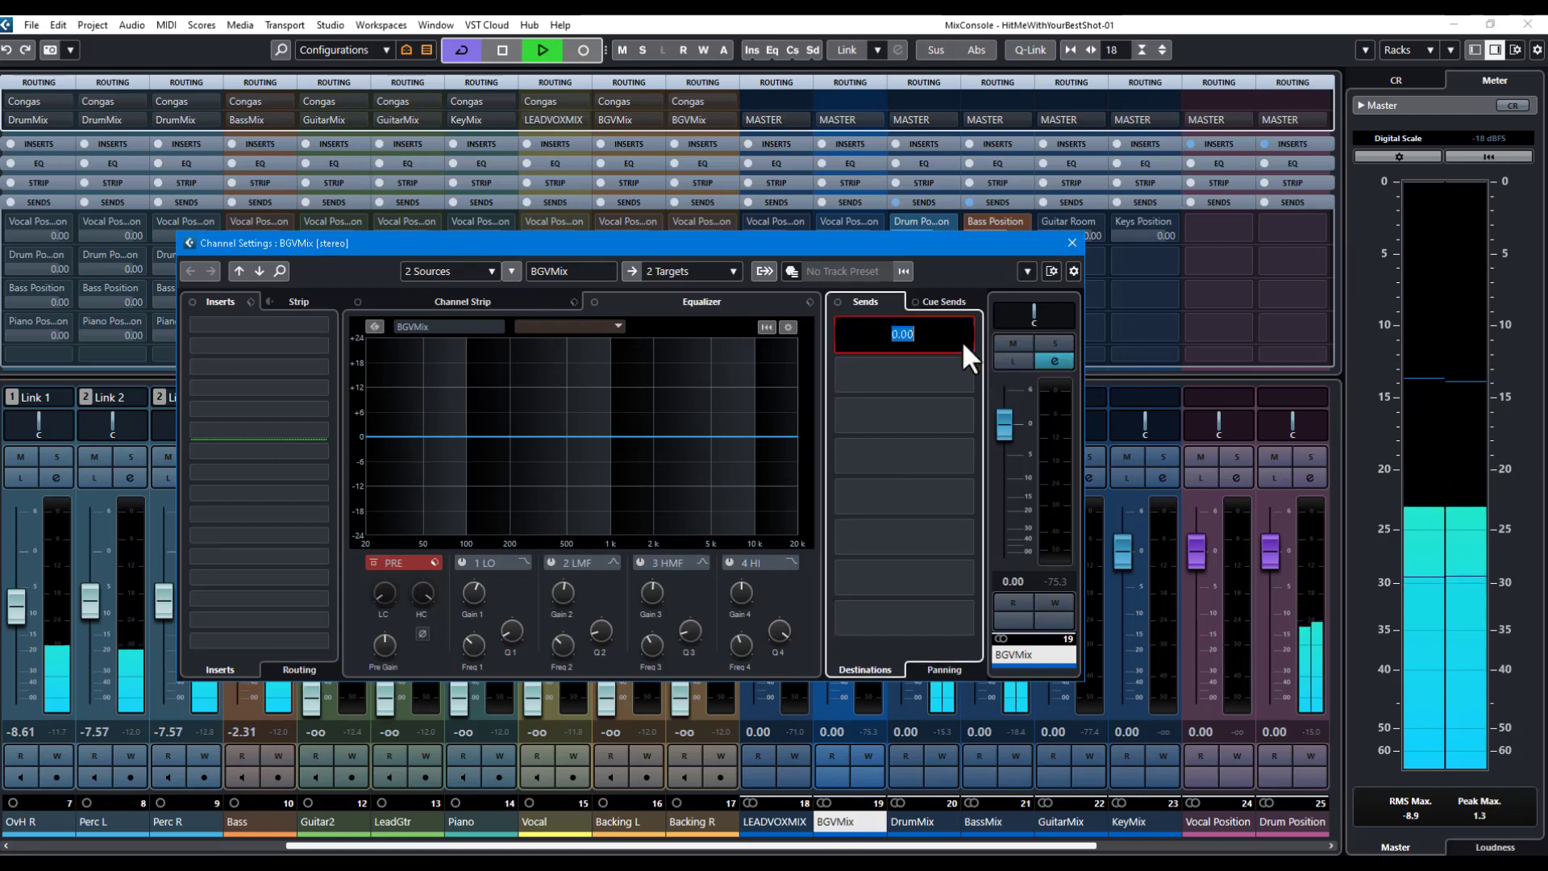
type("-4")
key("Return")
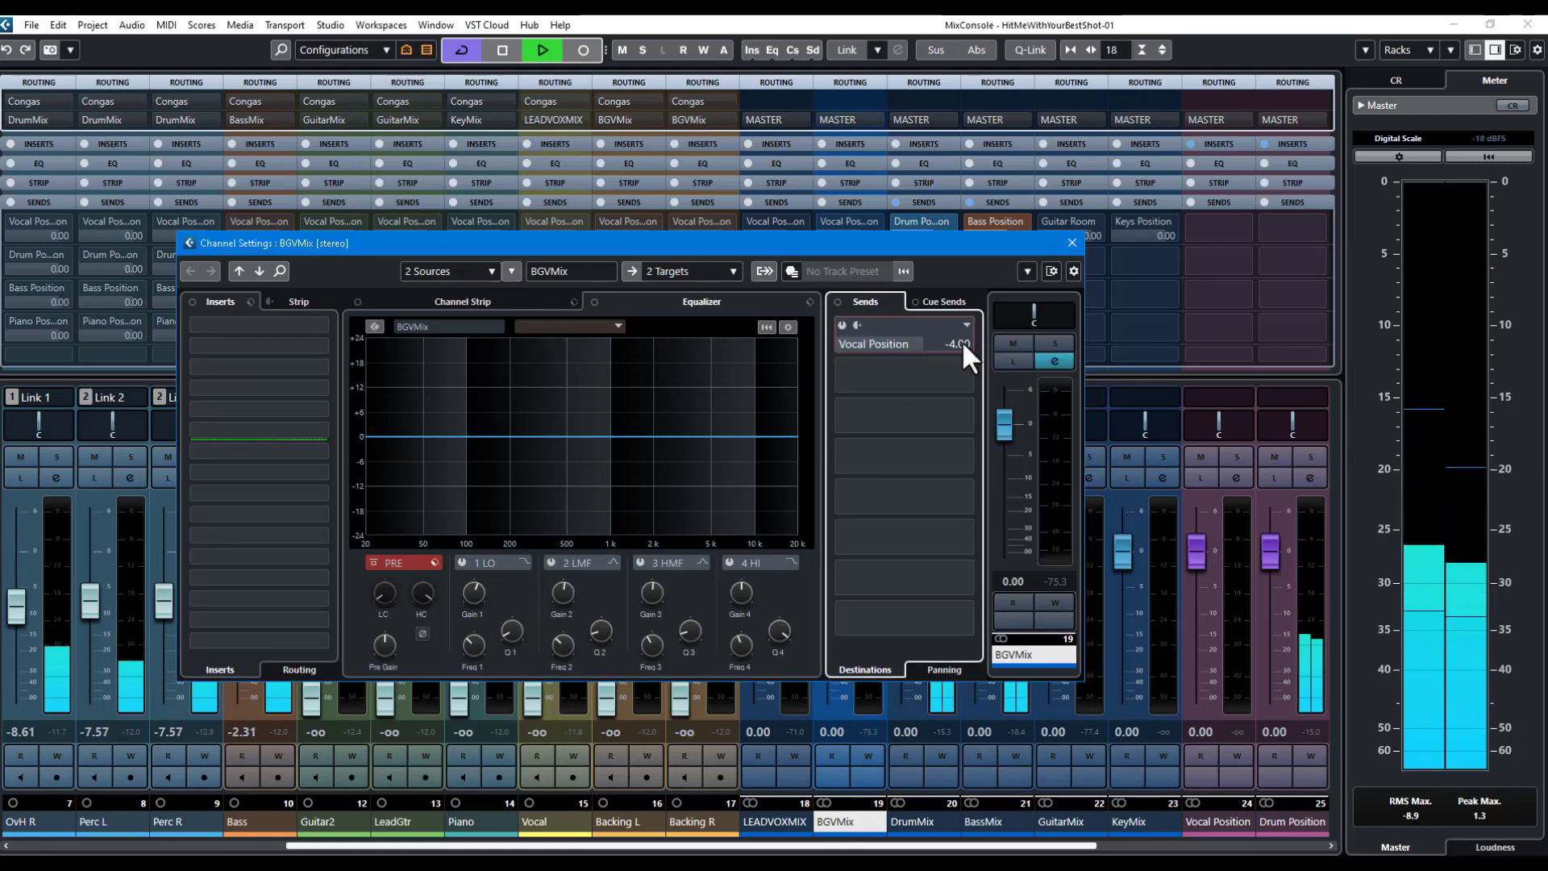
left_click(1072, 244)
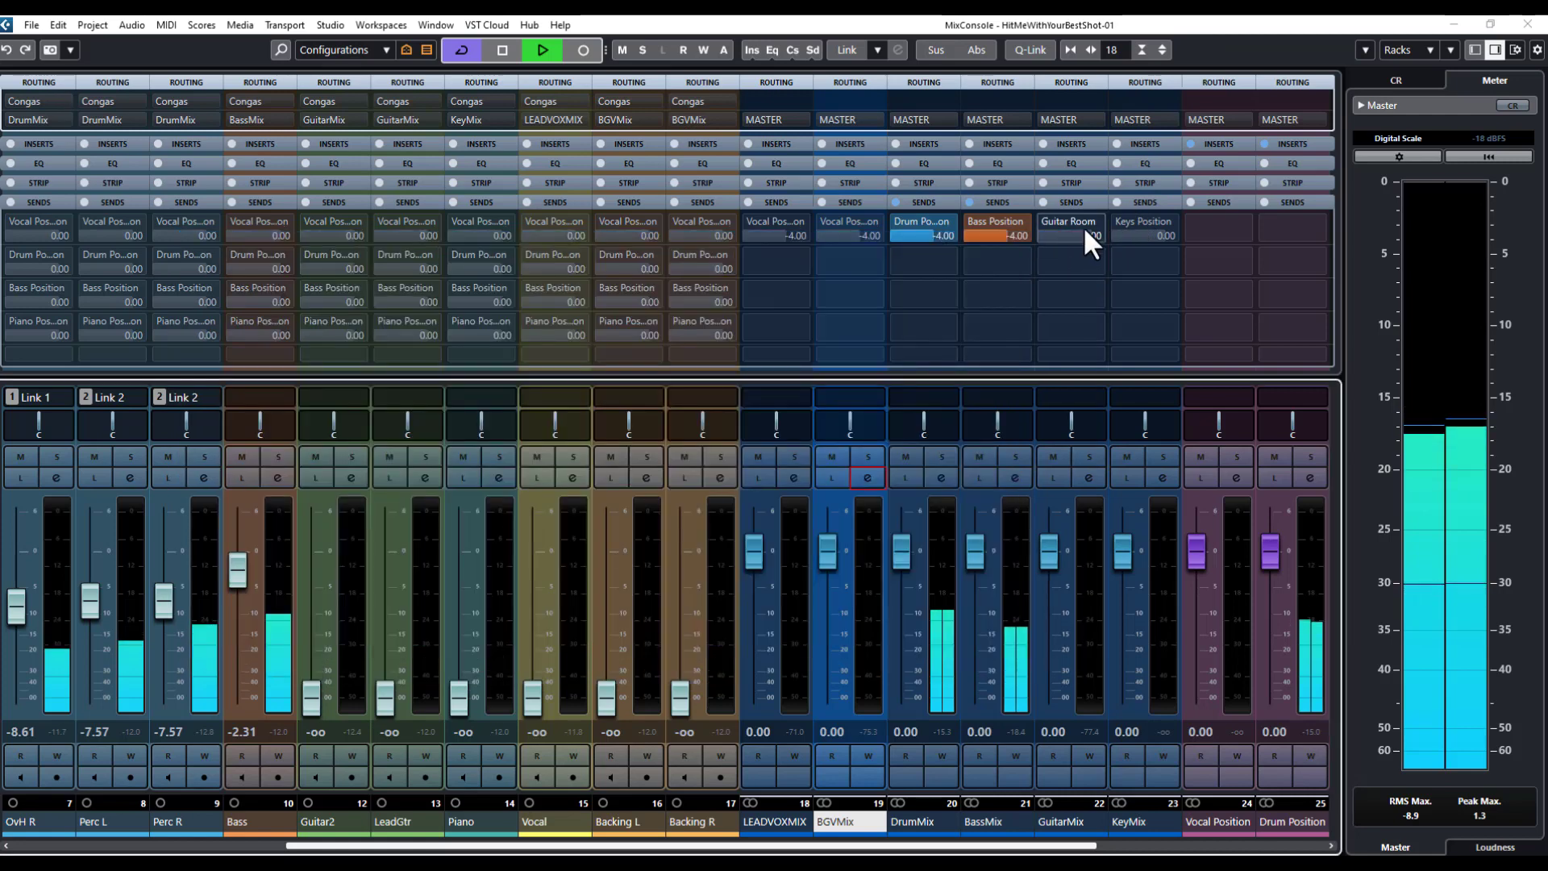
Set the GuitarMix group's Guitar Room send level to -4 in its channel settings, and close them
left_click(1082, 480)
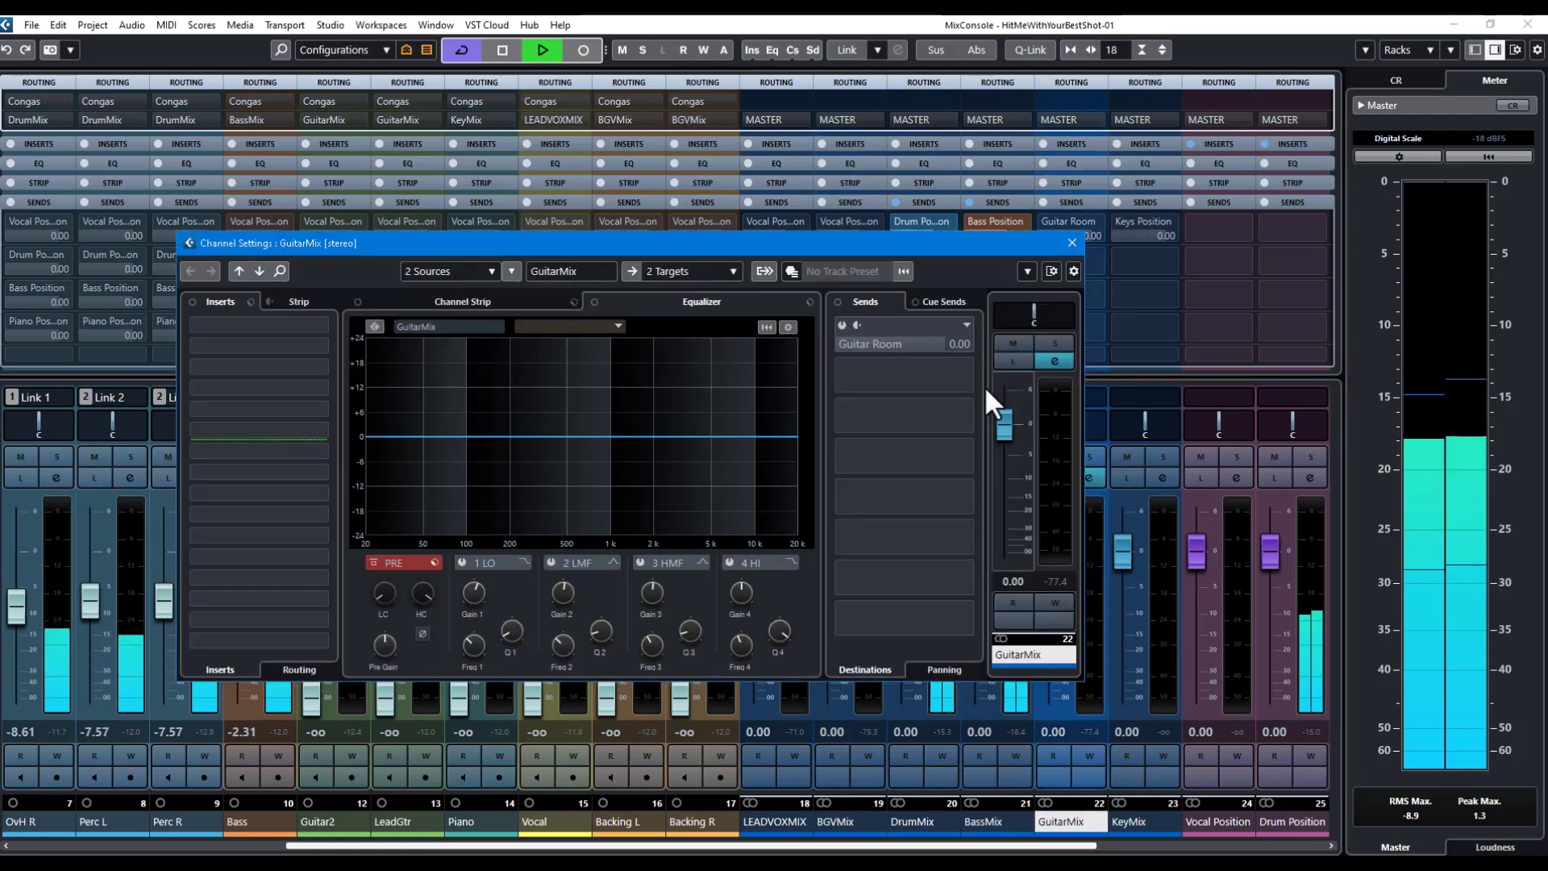
double_click(964, 347)
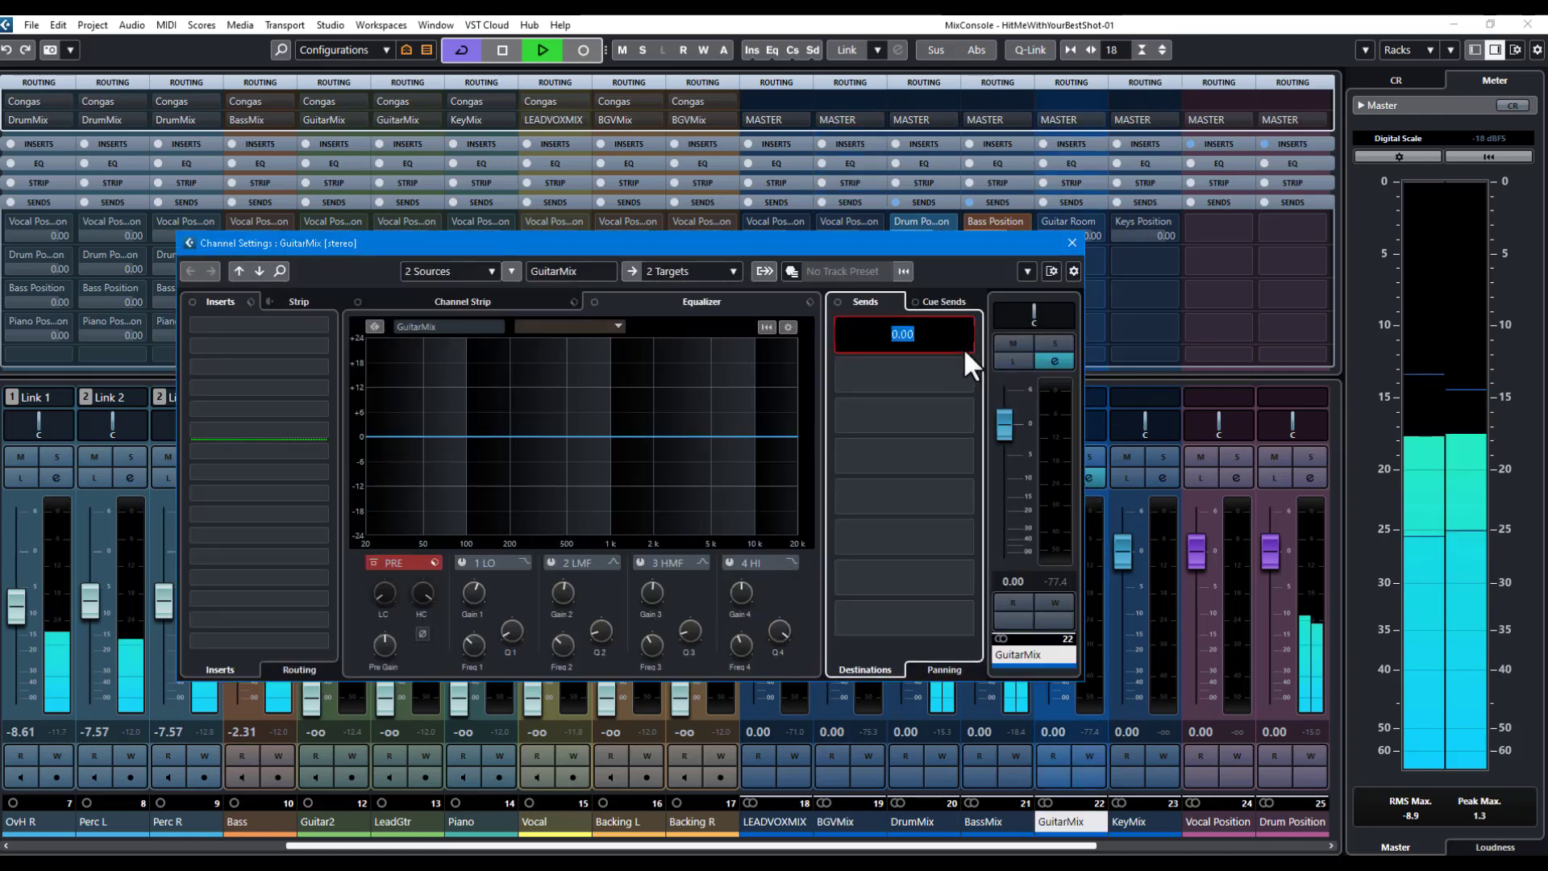
type("-4")
key("Return")
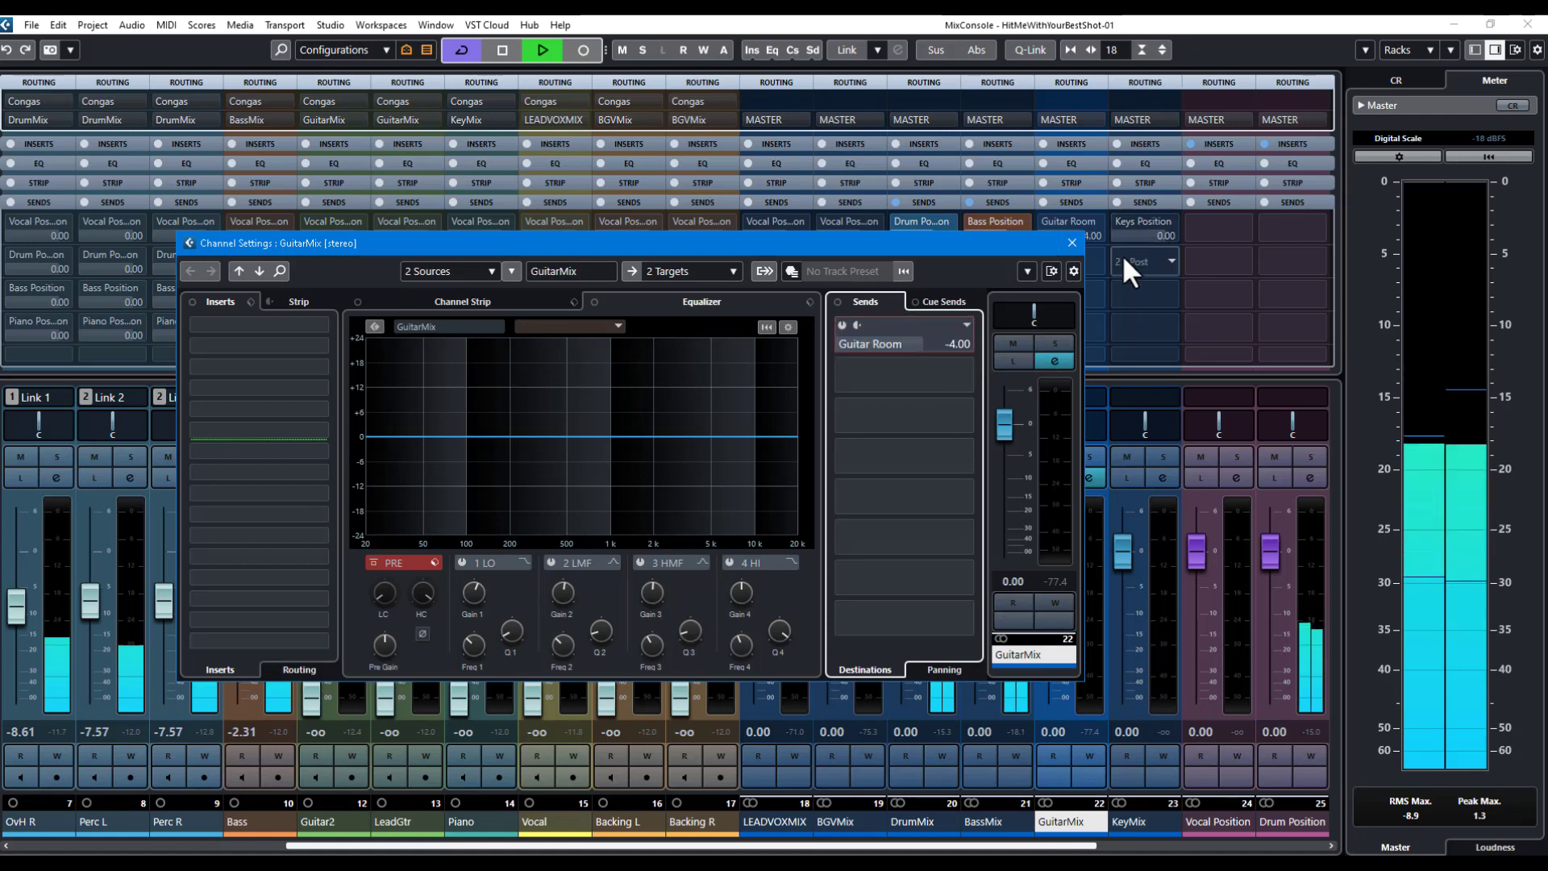
left_click(1072, 243)
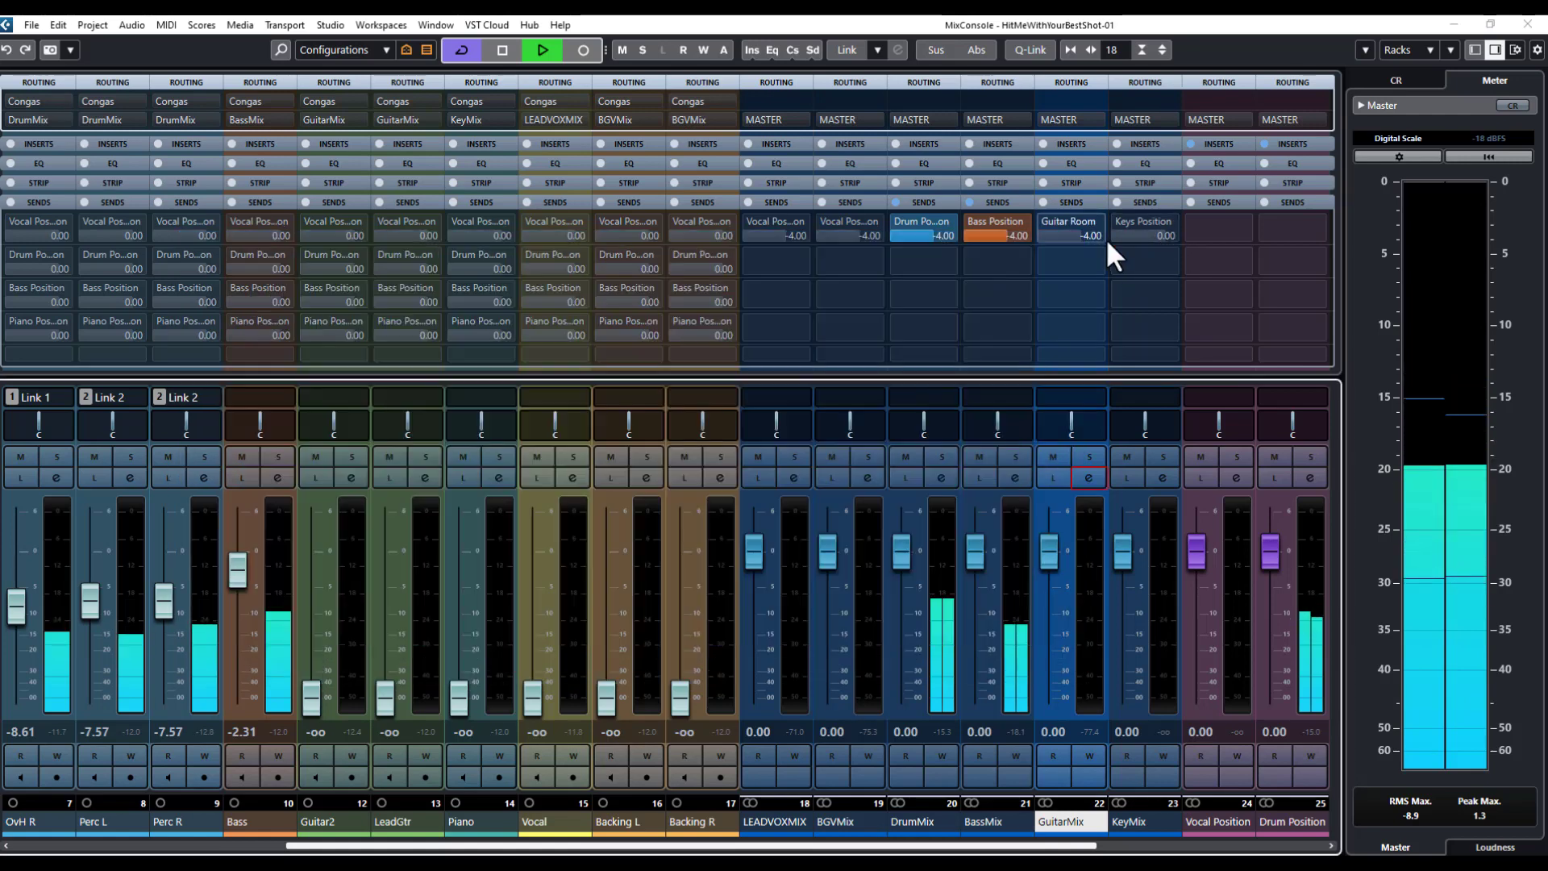
Set the KeyMix group's Keys Position send level to -4 in its channel settings, and close them
left_click(1163, 478)
double_click(959, 339)
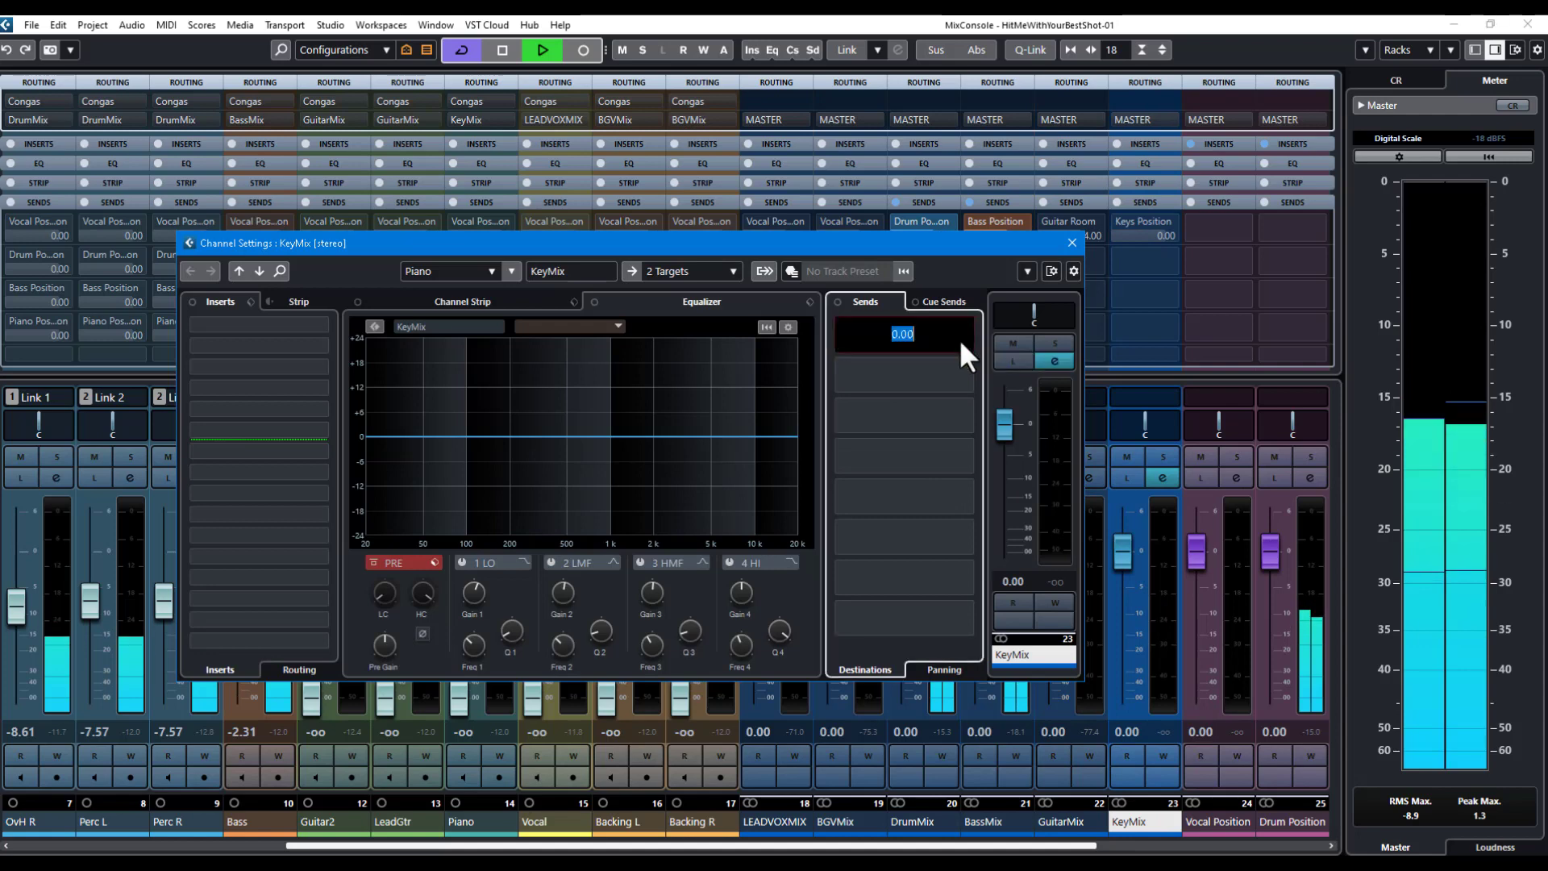
type("-4")
key("Return")
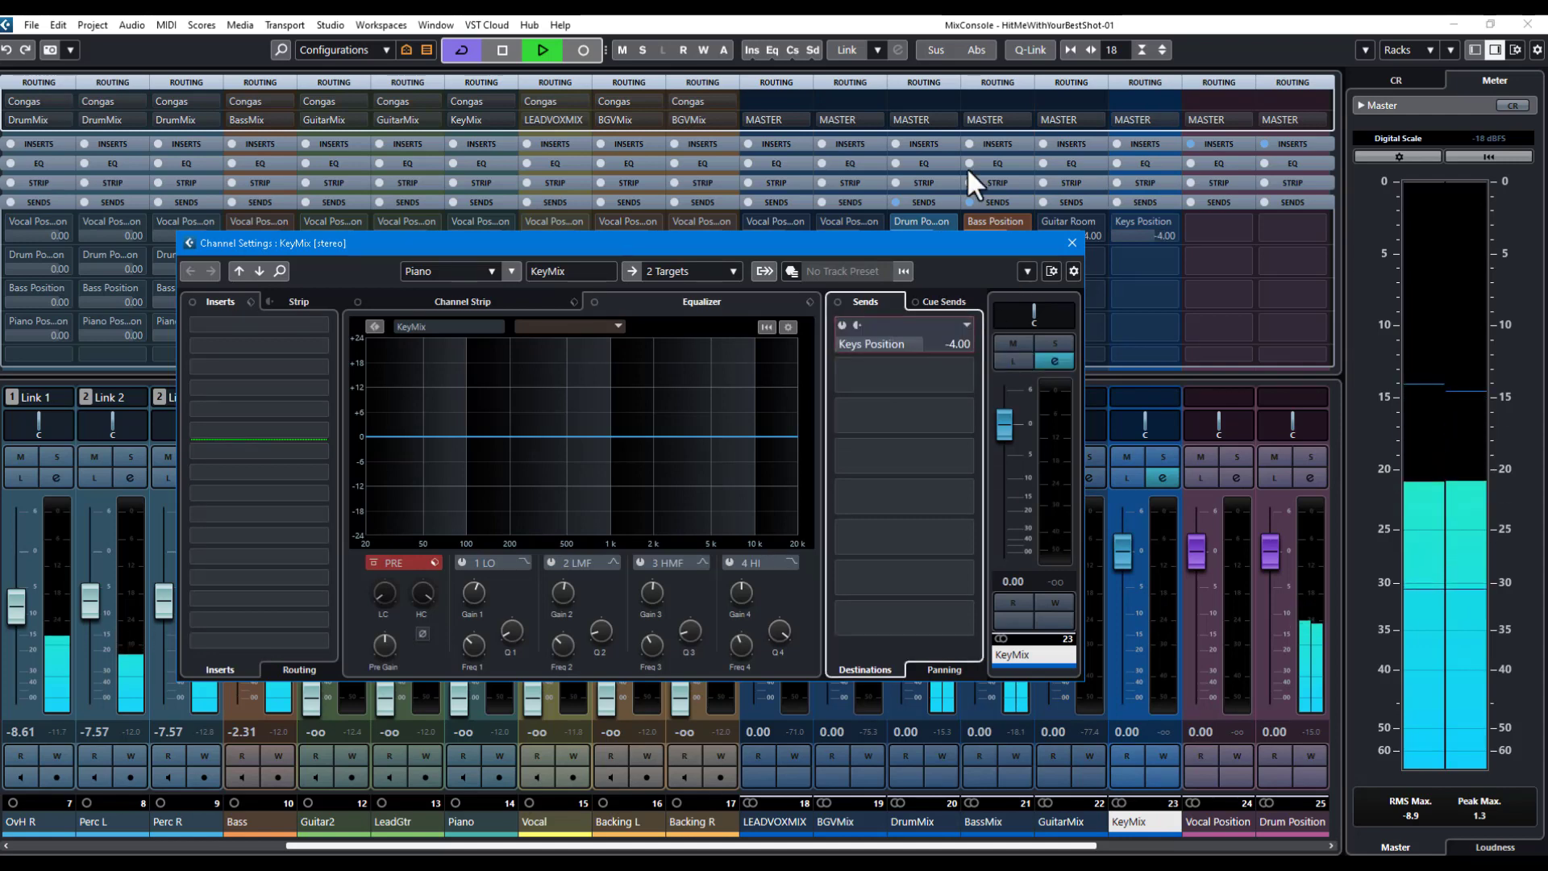
left_click(1071, 243)
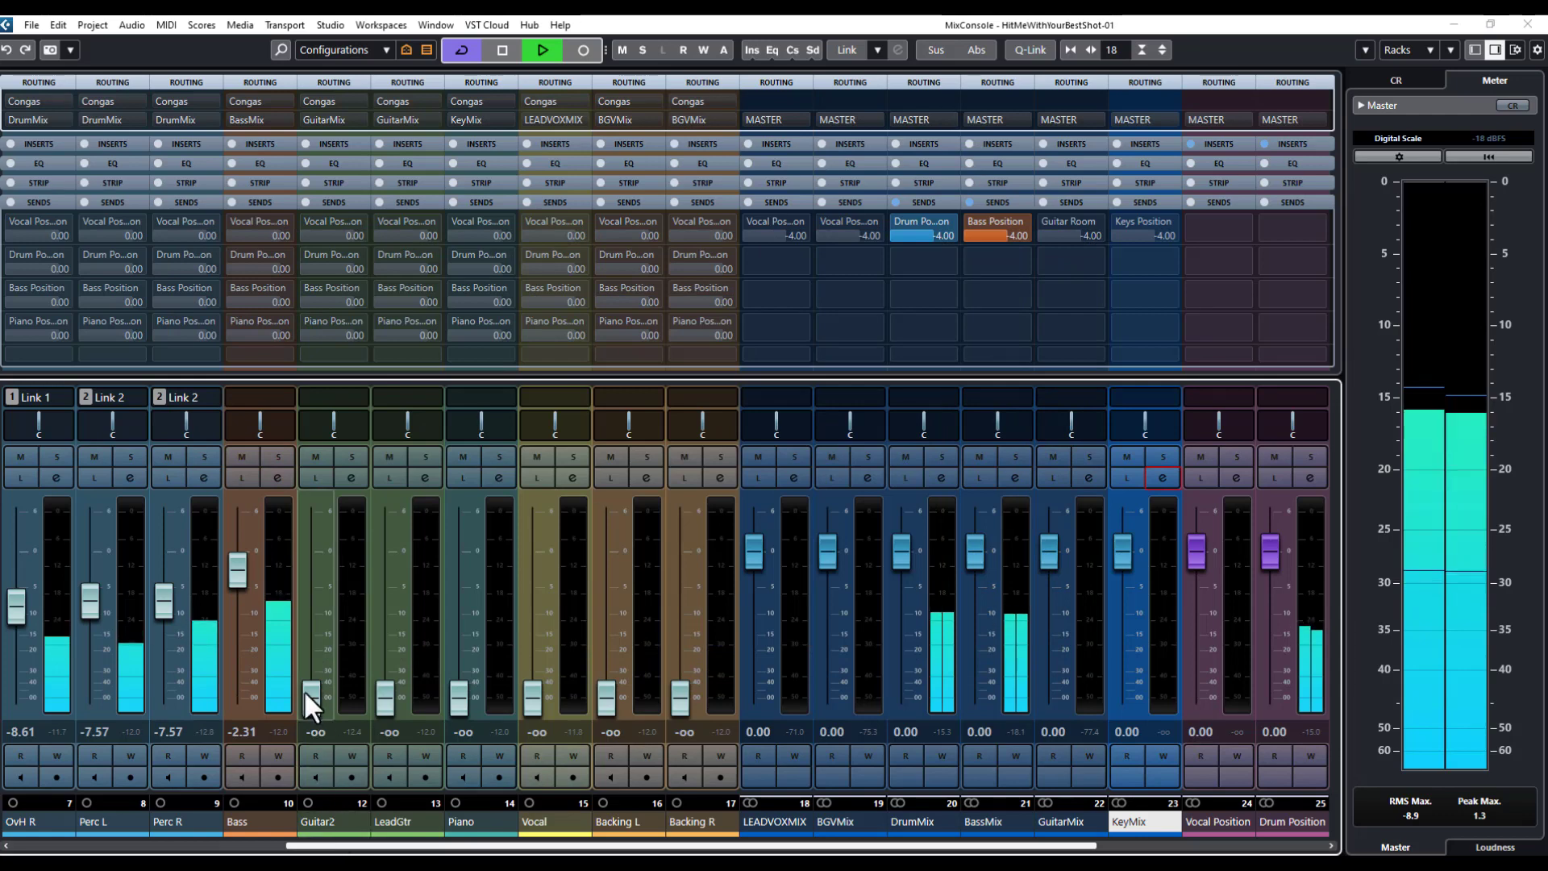
Raise the two guitar faders from silence, LeadGtr to -6.04 and Guitar2 to -5.38
left_click_drag(303, 690, 337, 652)
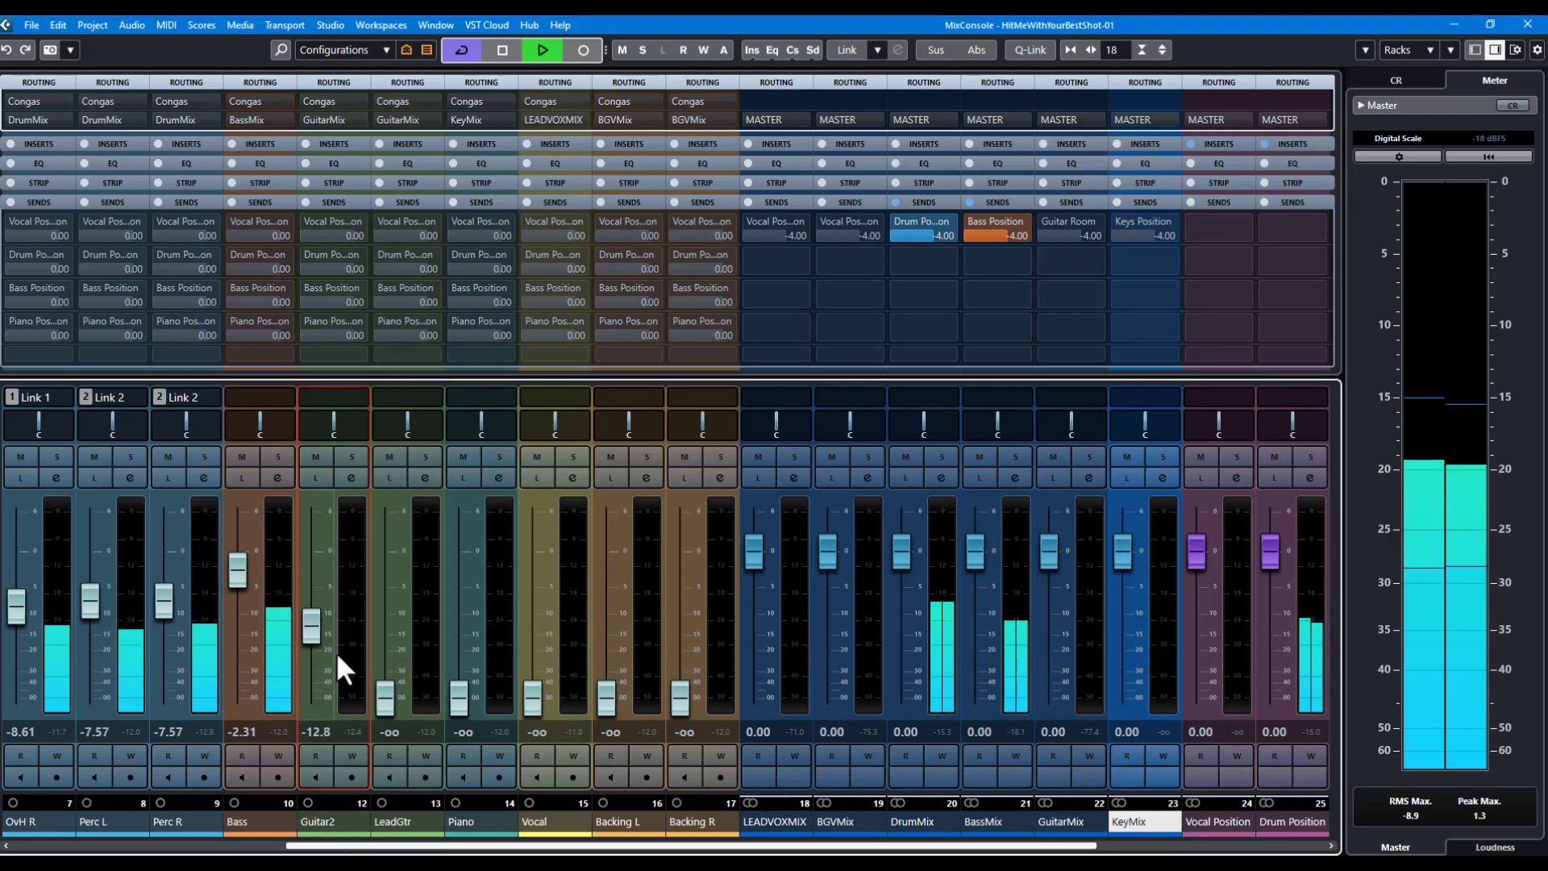
left_click_drag(382, 703, 393, 597)
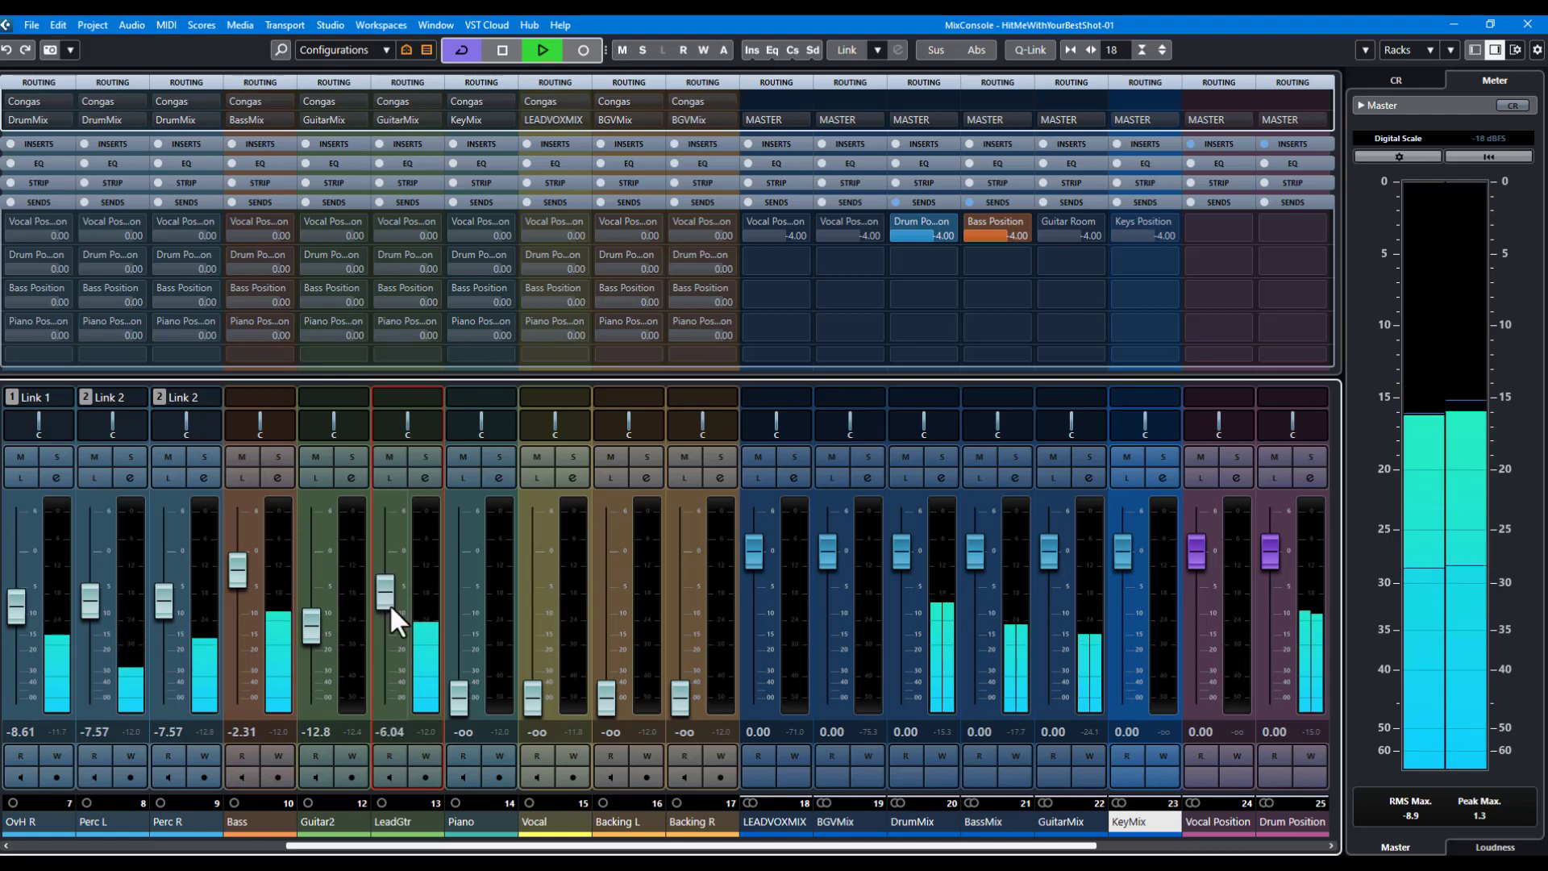
left_click_drag(321, 637, 318, 591)
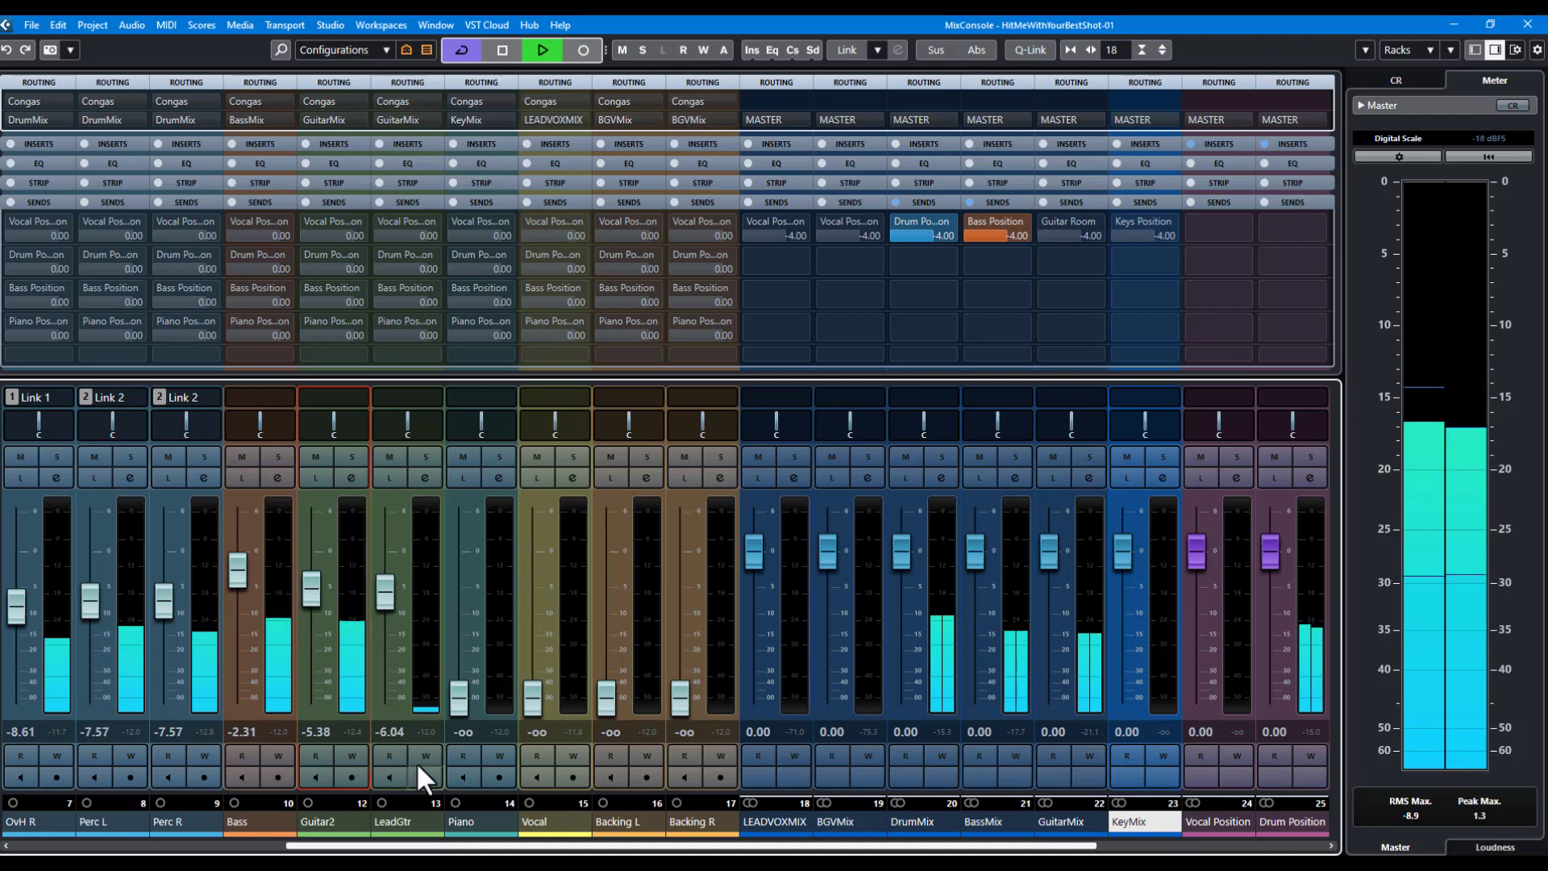
Raise the Piano fader to -7.86 and the lead Vocal fader to -4.19
left_click_drag(452, 703, 462, 612)
left_click_drag(535, 699, 549, 587)
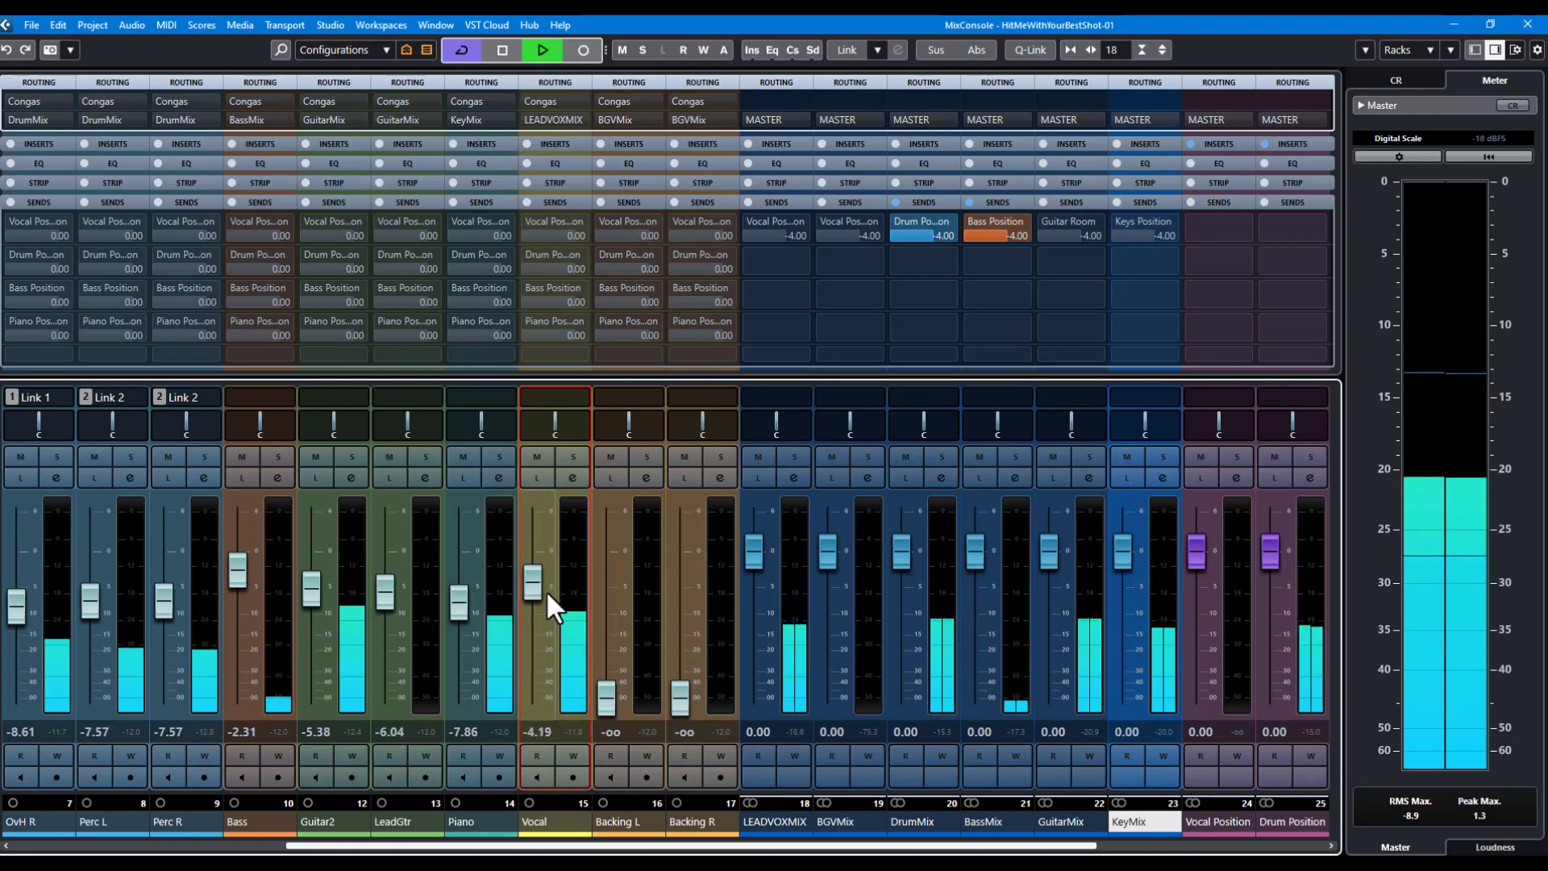
Select the Backing L and Backing R channels together and link them
left_click(625, 826)
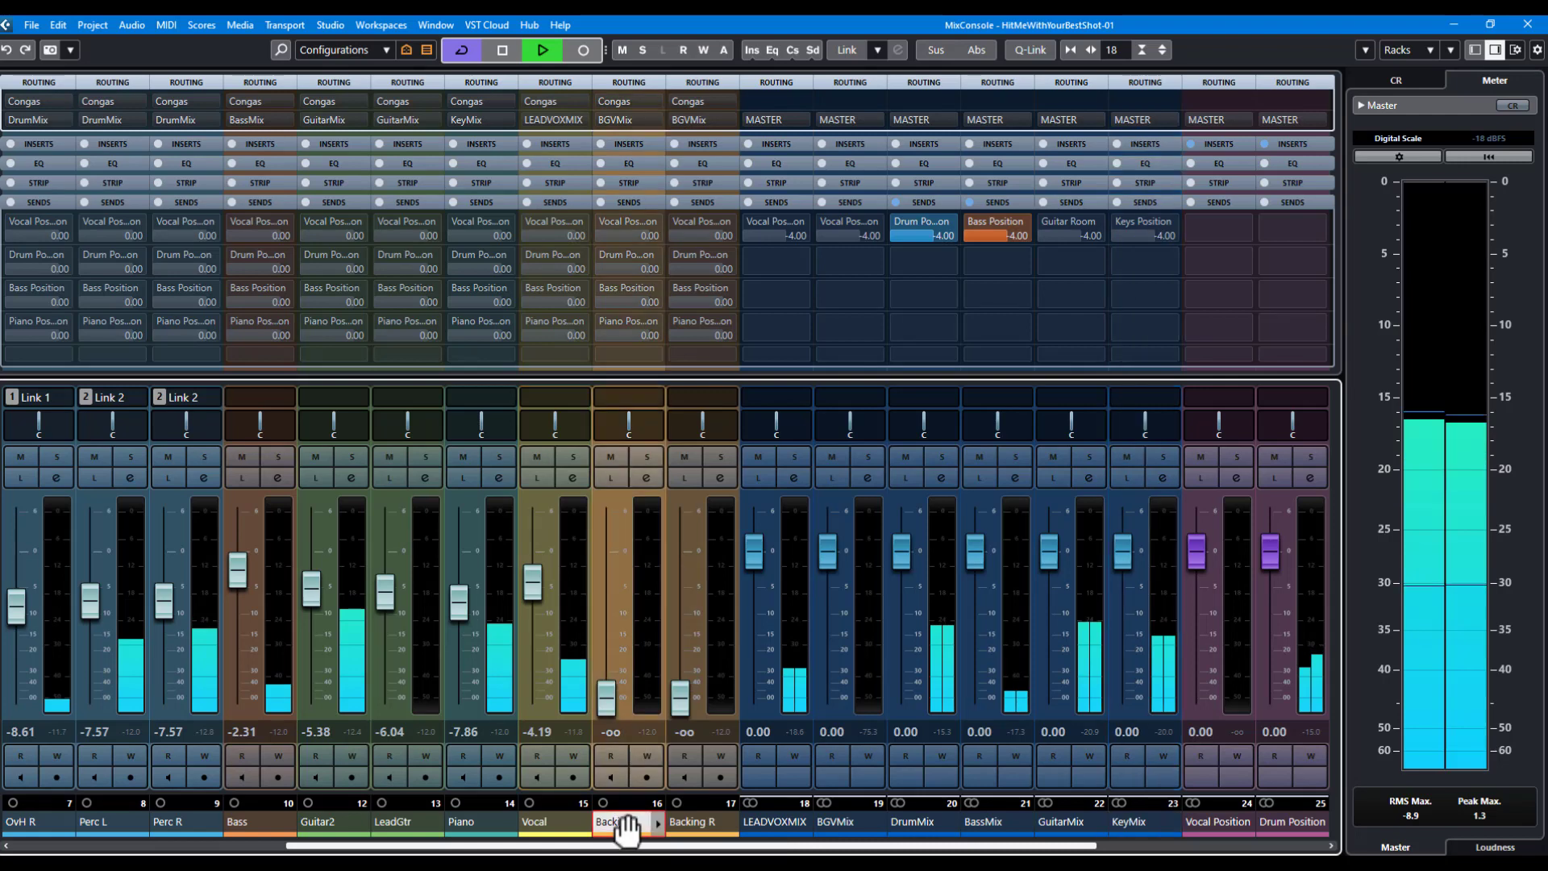
left_click(700, 824, "ctrl")
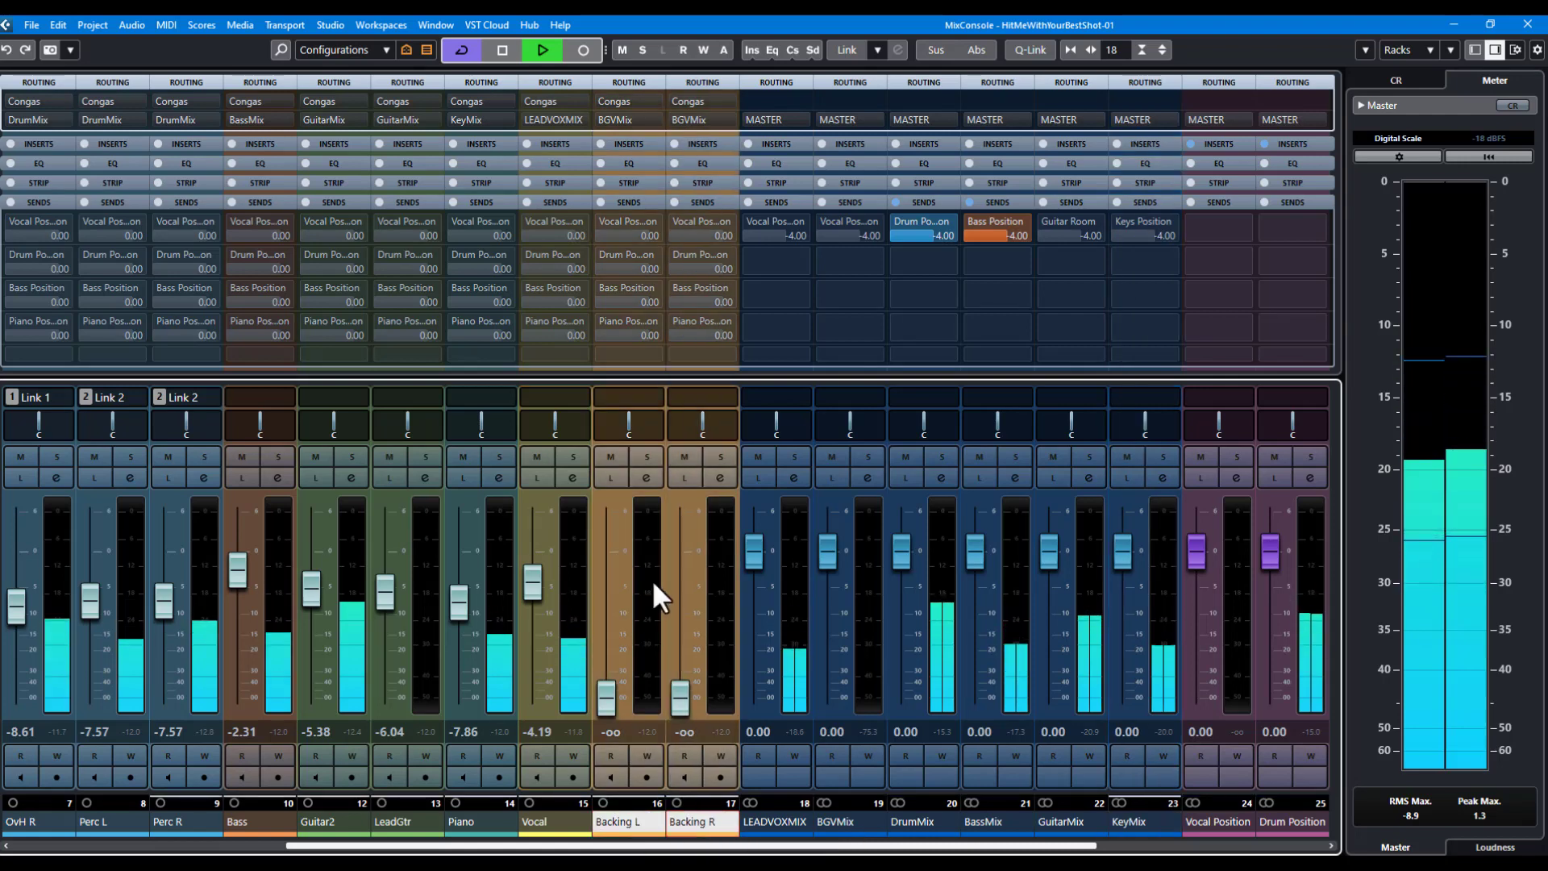
right_click(649, 588)
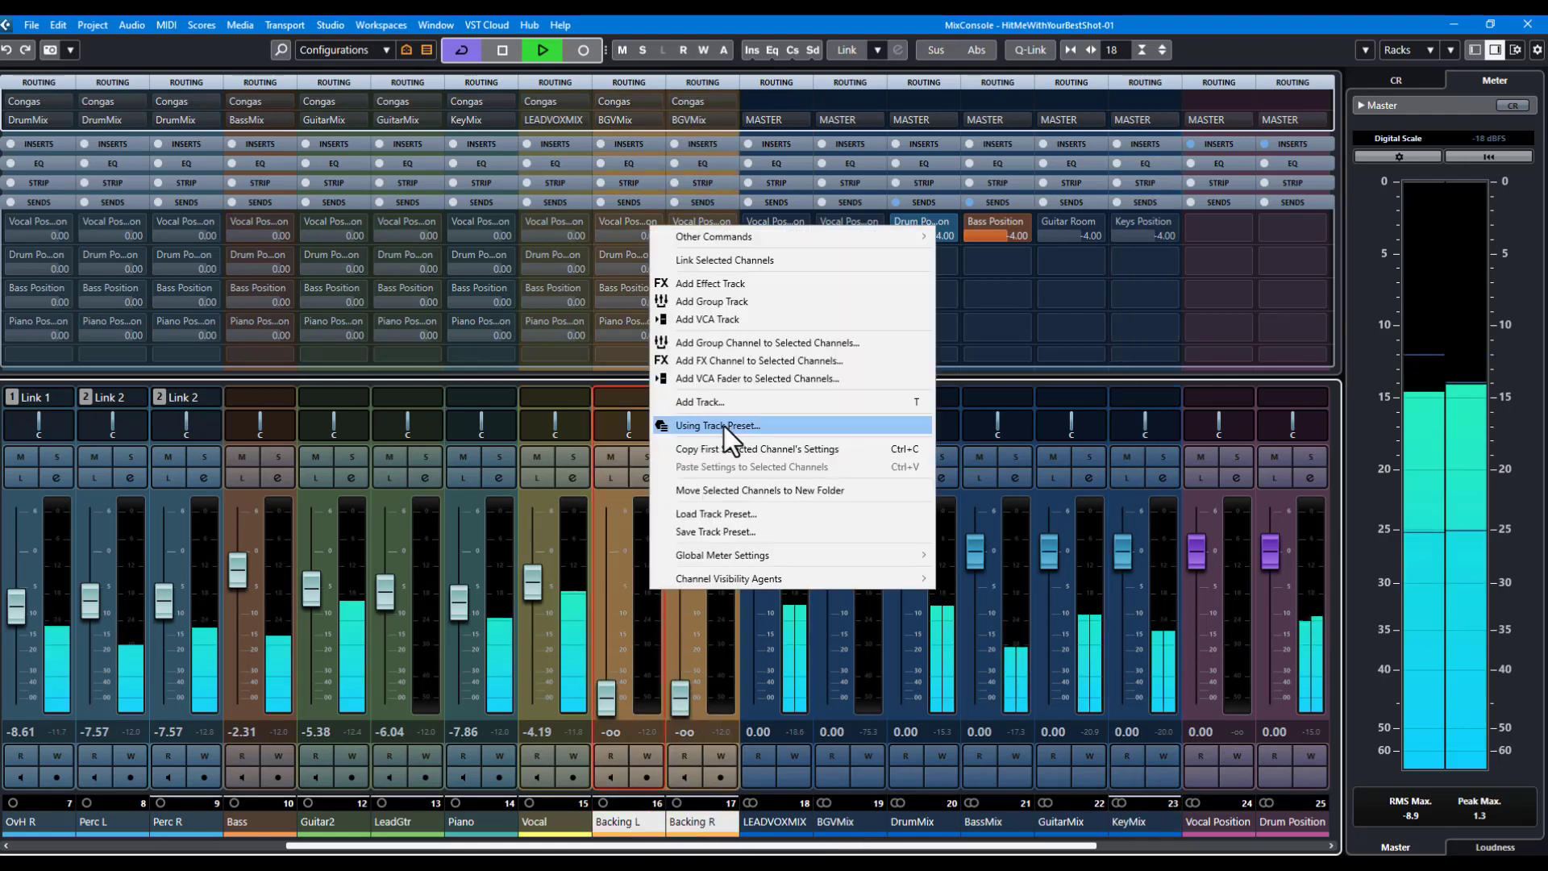
left_click(728, 255)
left_click(623, 719)
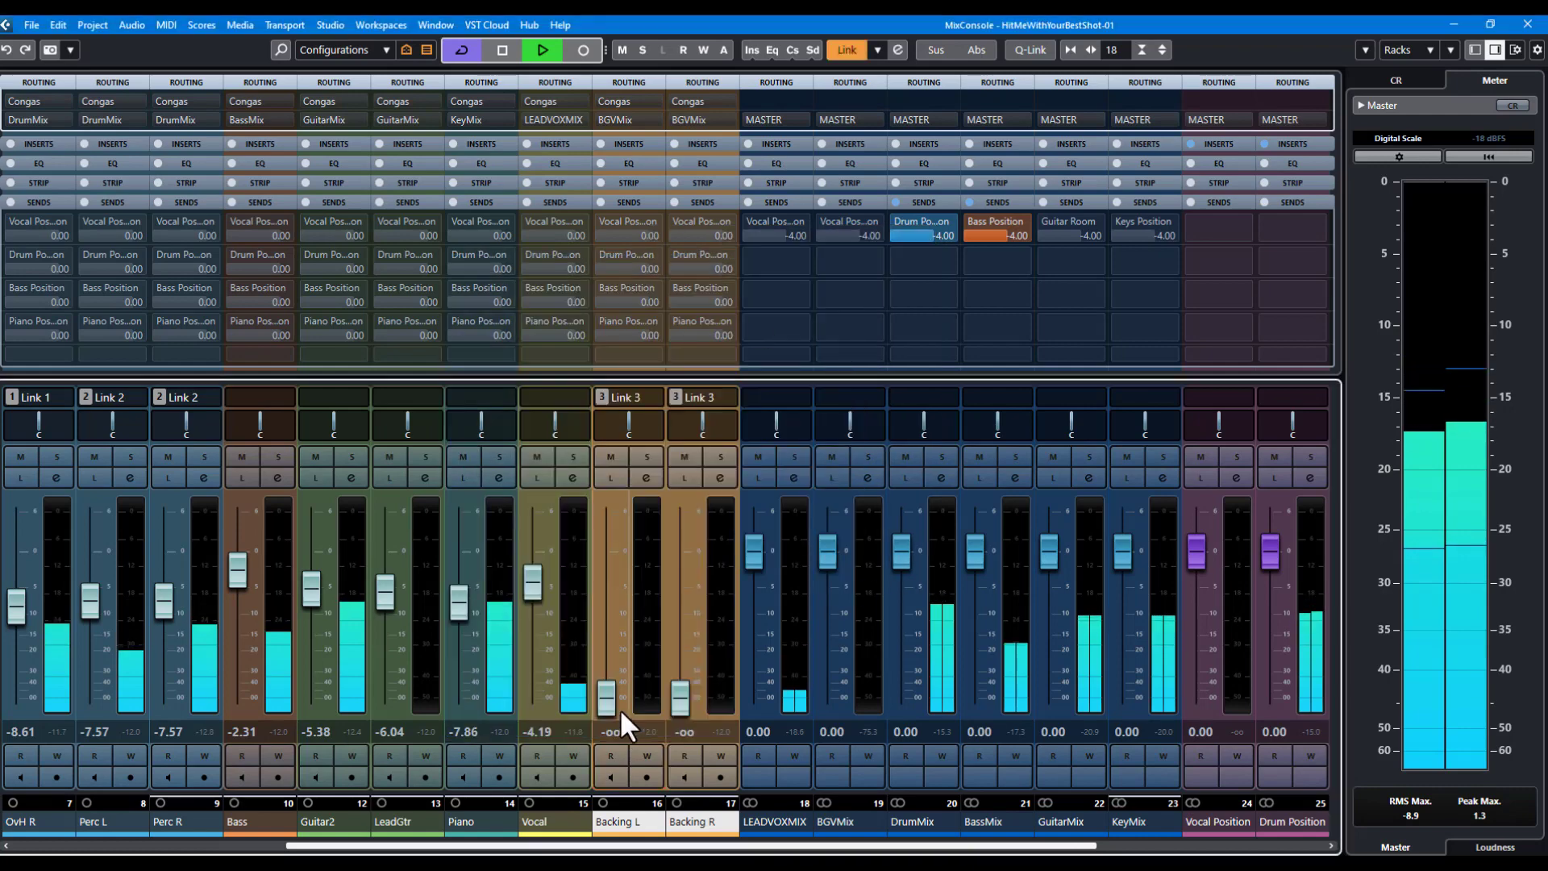
Raise the linked backing vocal faders to -2.31 and pan Backing L fully left and Backing R fully right
left_click_drag(605, 690, 616, 563)
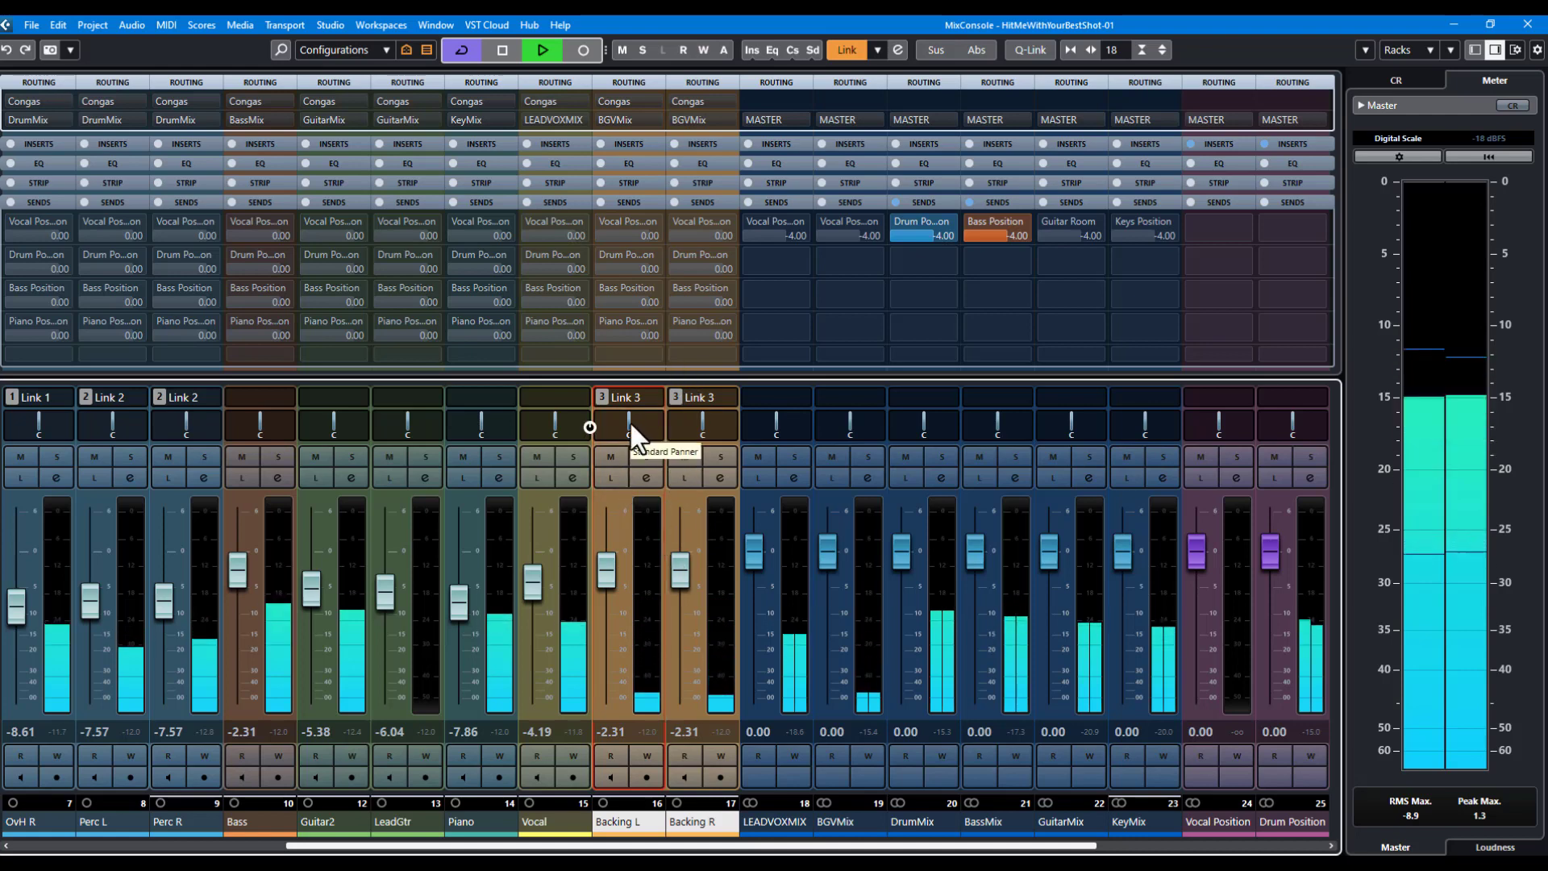
left_click_drag(629, 419, 506, 419)
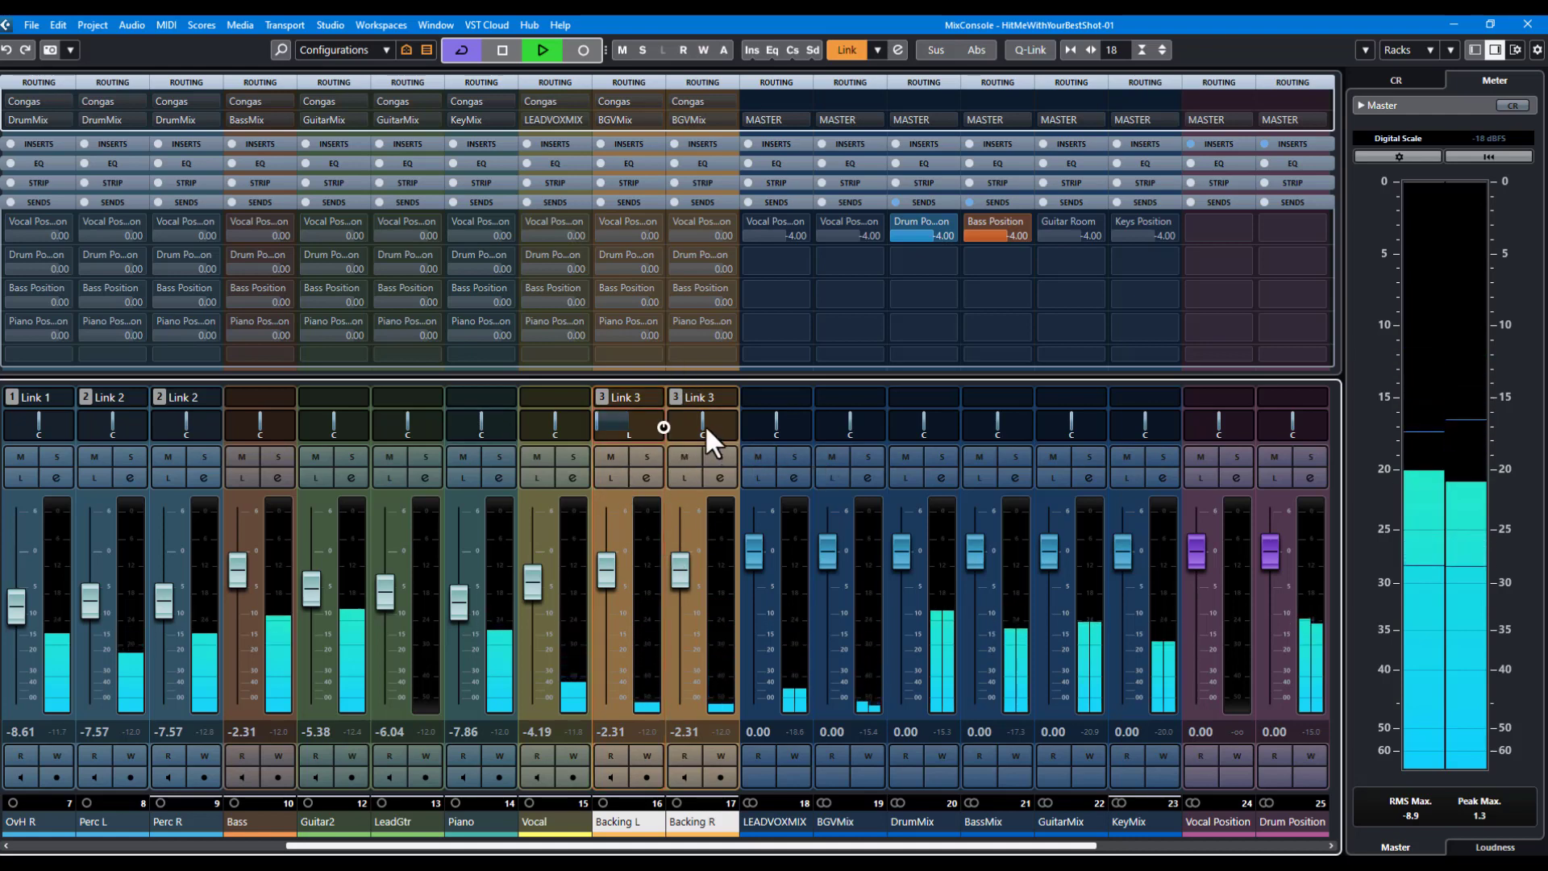
left_click_drag(703, 421, 822, 421)
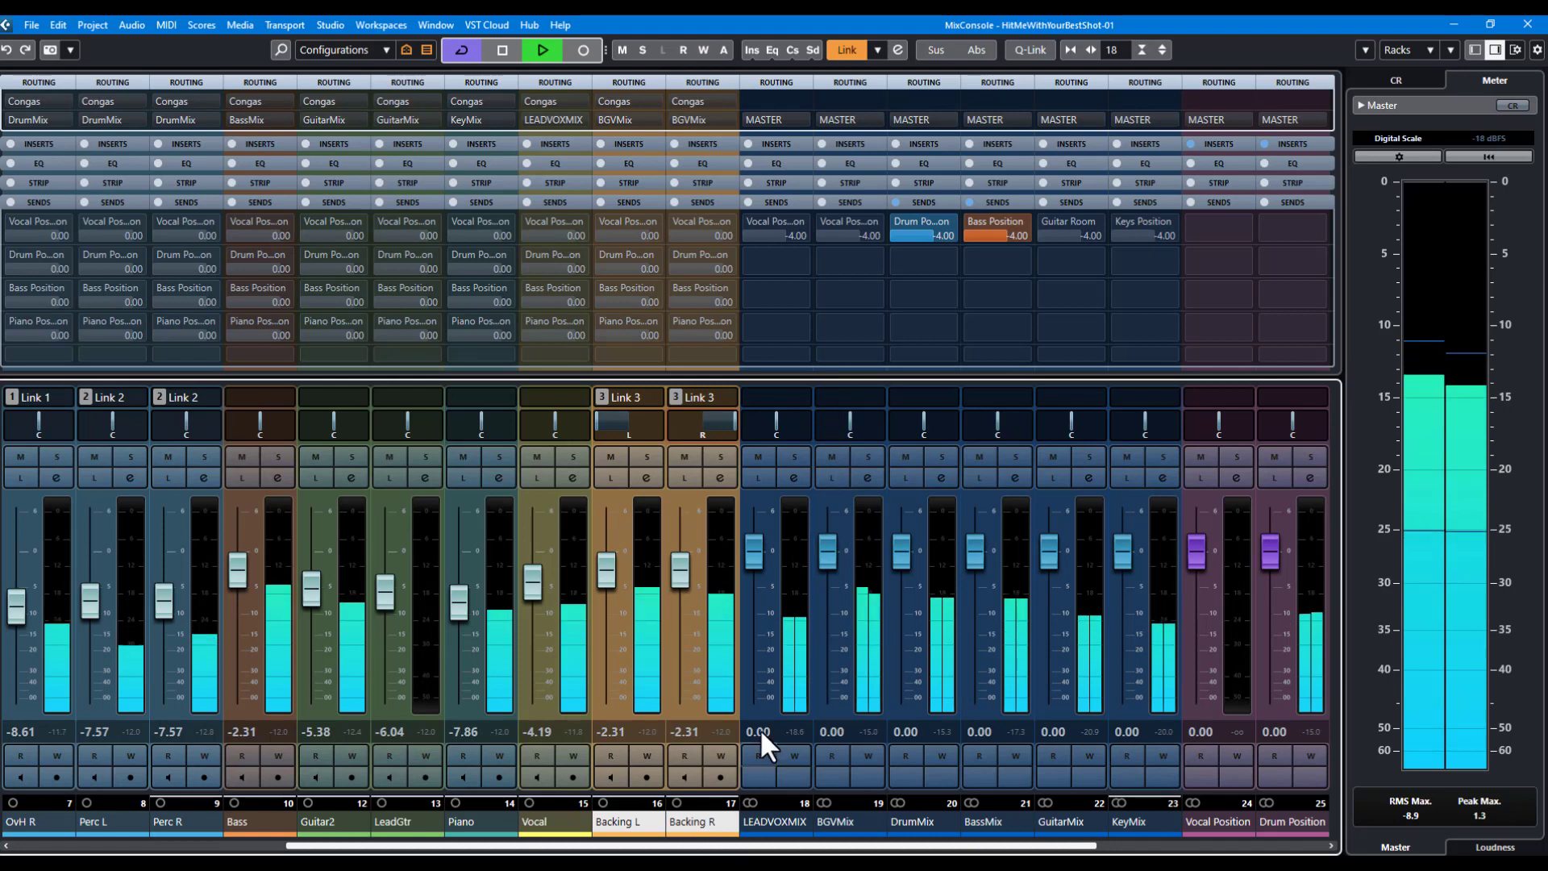
Activate the reverb sends that are still off on the LEADVOXMIX, BGVMix, GuitarMix and KeyMix groups
left_click(749, 220)
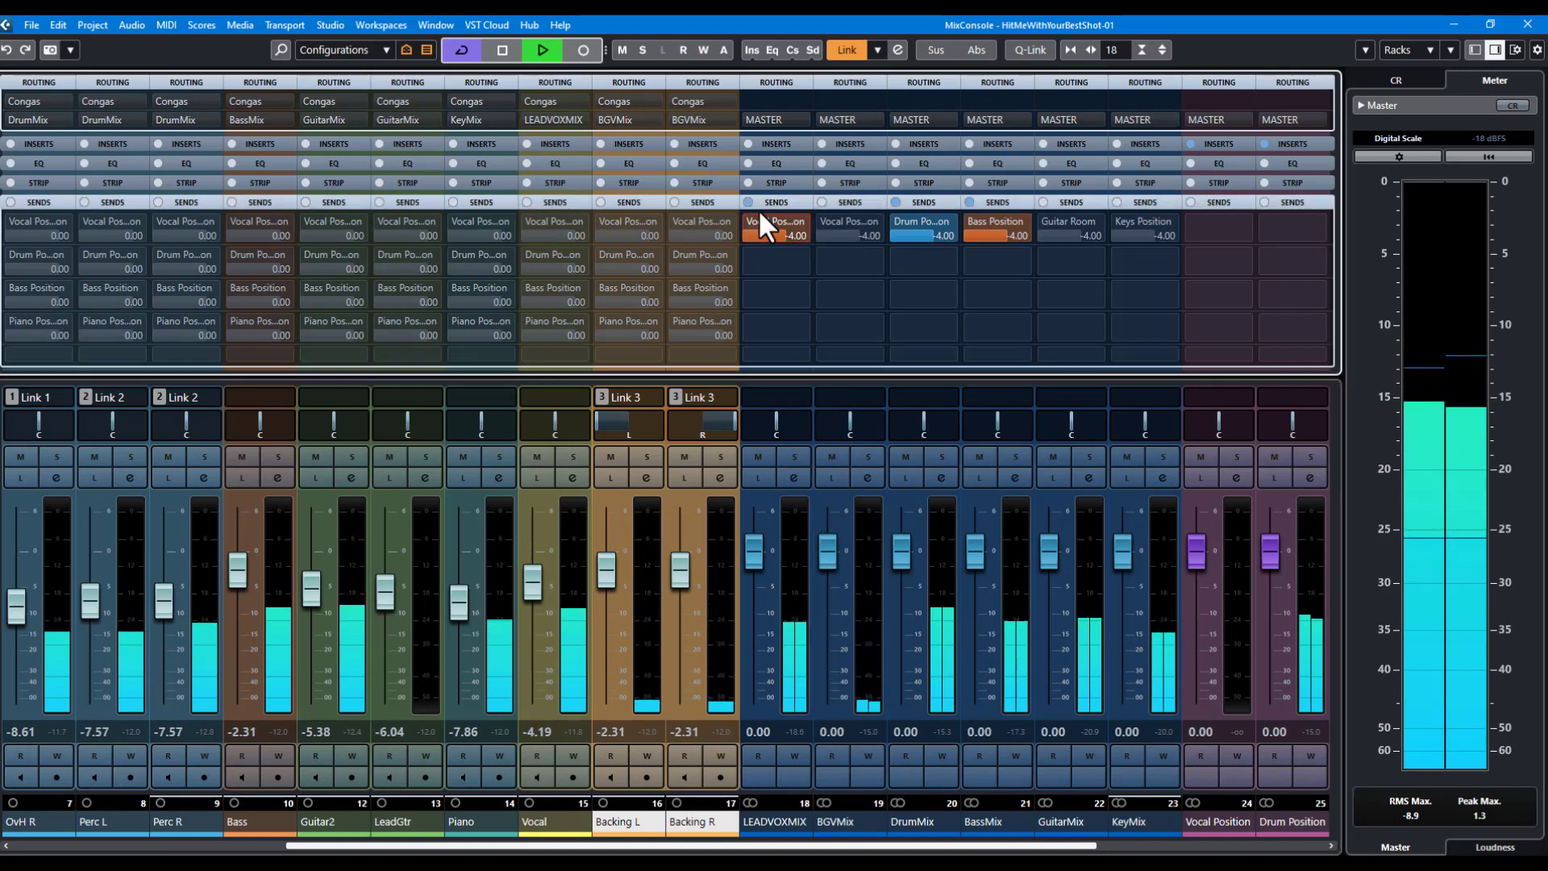
left_click(1040, 218)
left_click(1119, 222)
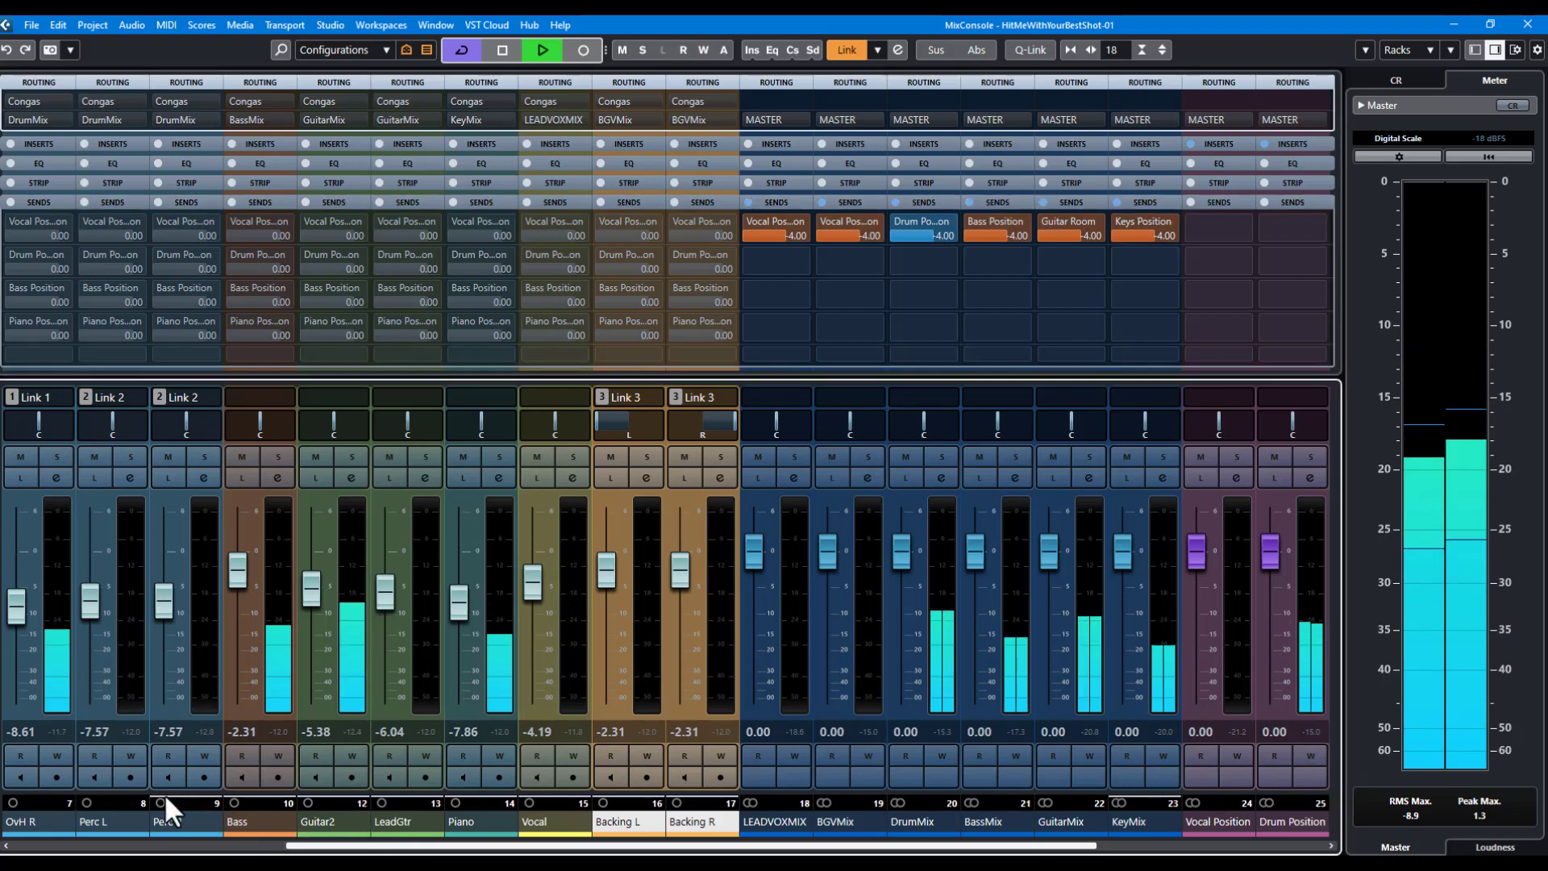
Pan the percussion and overhead pairs wide, with Perc L and OvH L fully left and Perc R and OvH R fully right
left_click(99, 824)
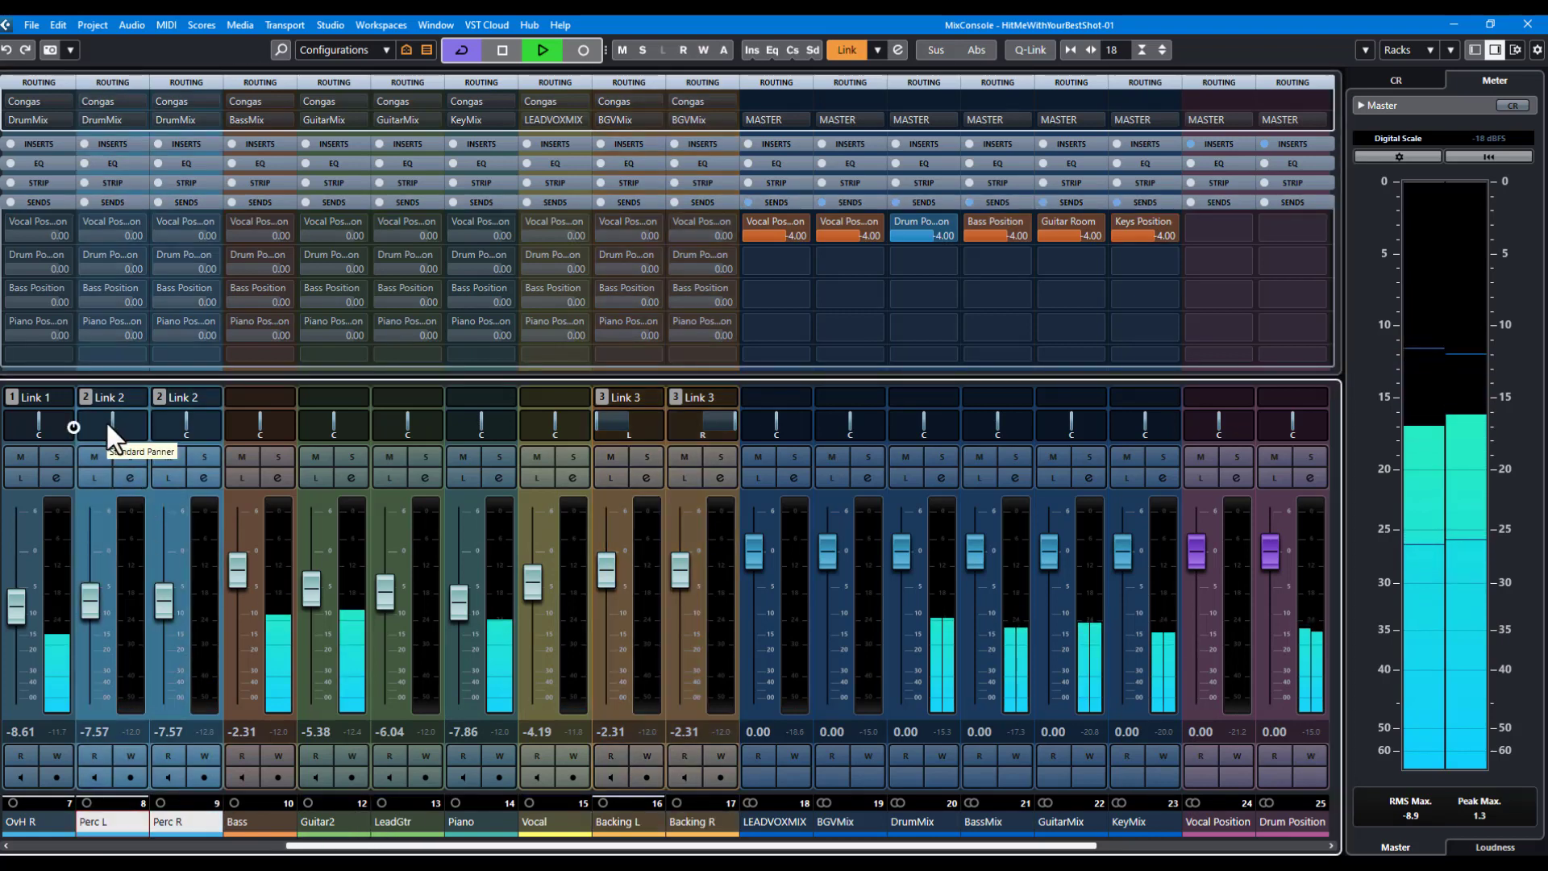
left_click_drag(112, 423, 219, 431)
left_click_drag(601, 847, 420, 846)
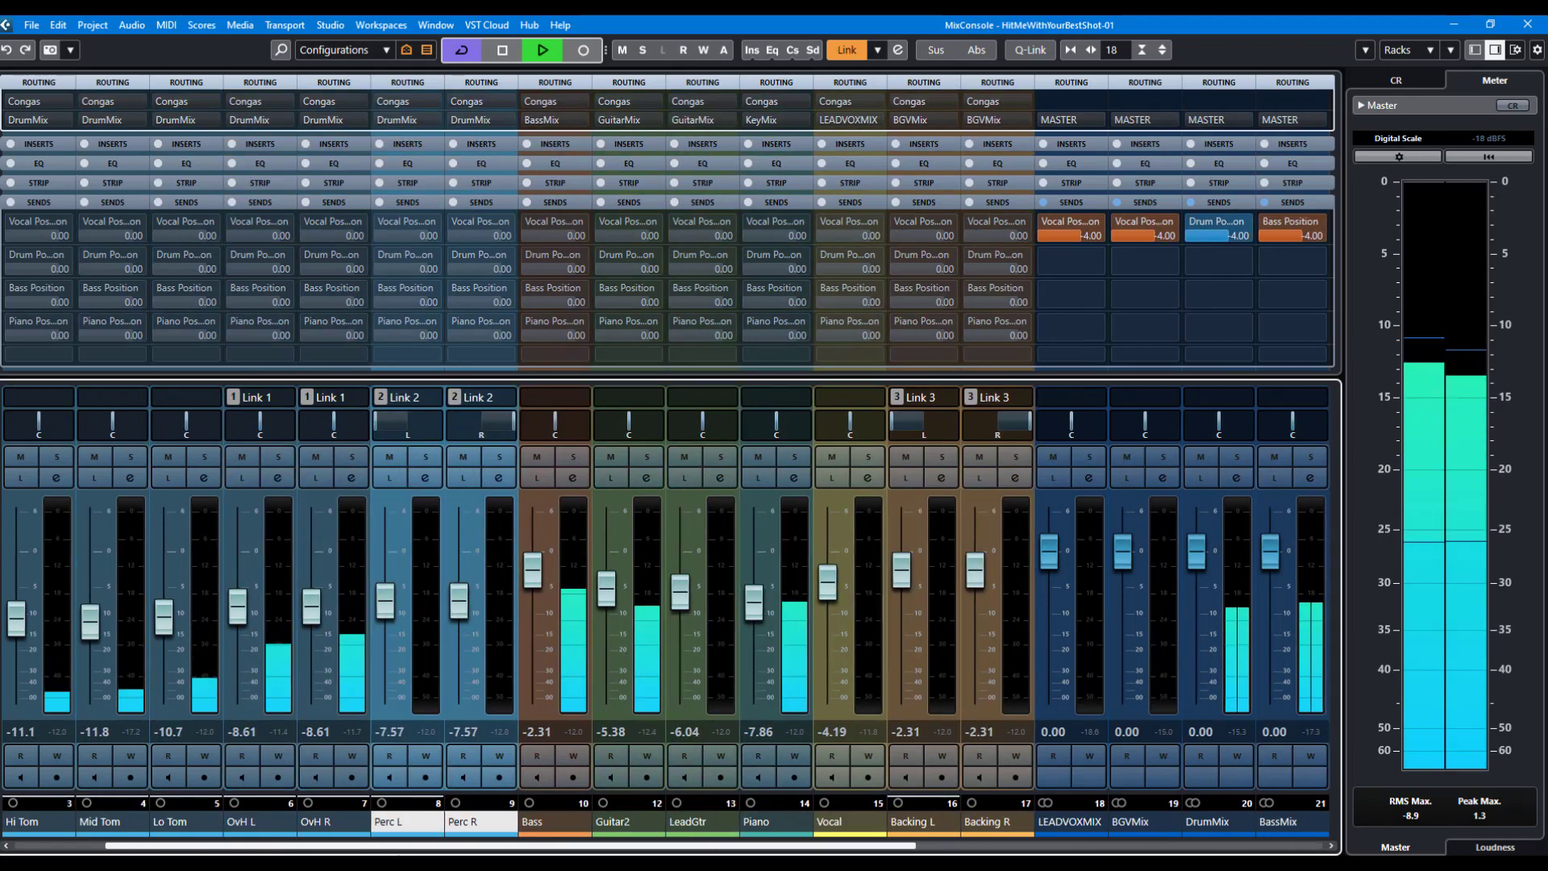
left_click_drag(270, 421, 242, 427)
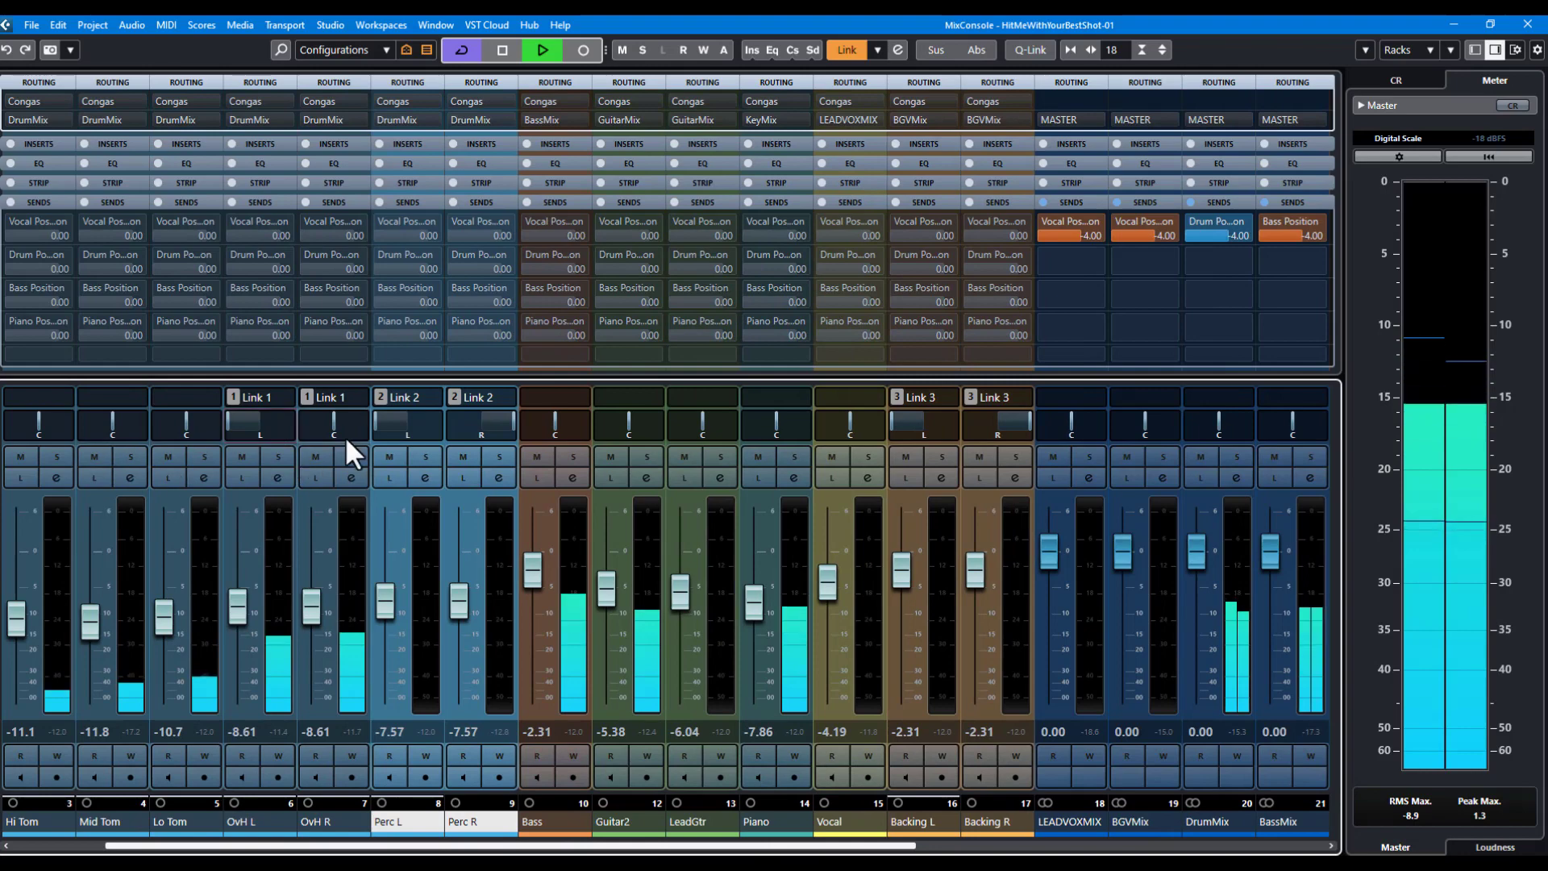
left_click_drag(339, 423, 371, 426)
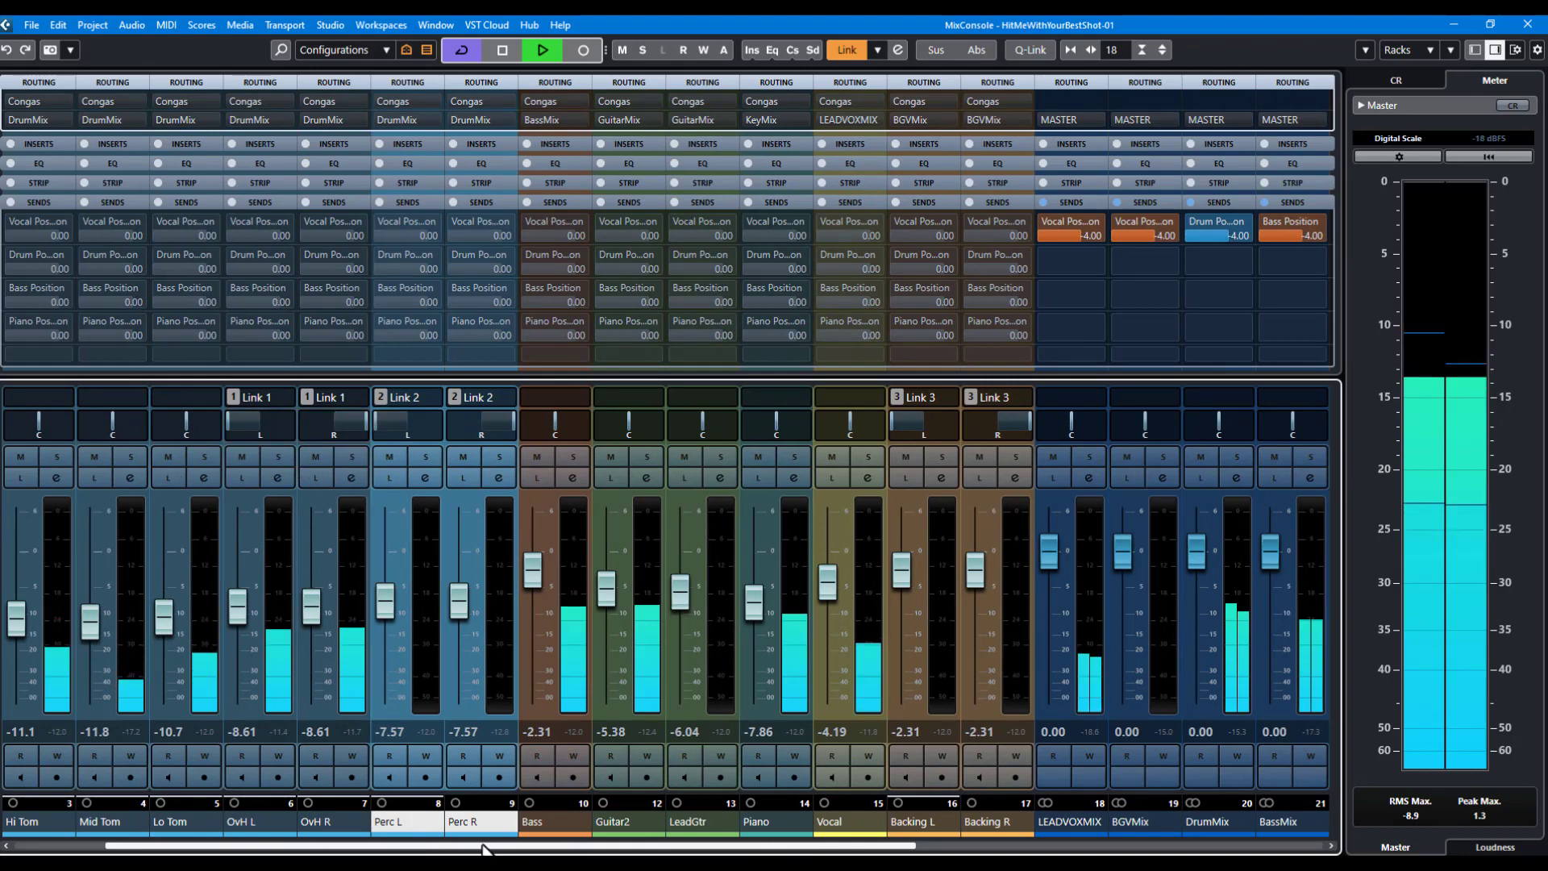
Rebalance the faders: Vocal to -1.55, Guitar2 to -13.6, Piano to -14.0, Bass to -6.86 and the linked backing vocals to -3.14
scroll(483, 849, "left", 2)
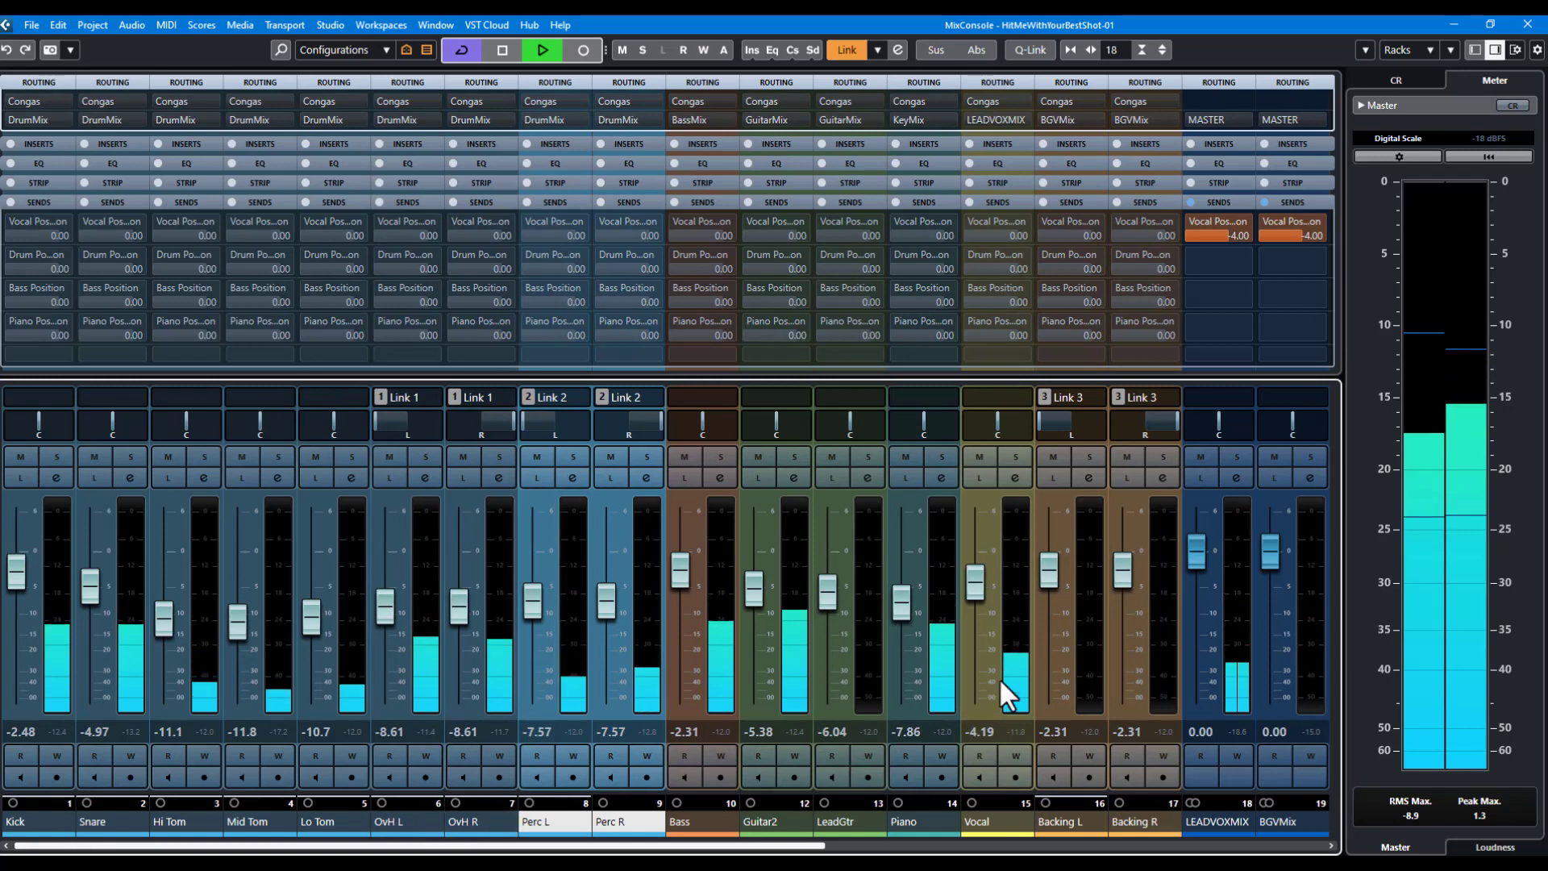
left_click_drag(984, 591, 984, 570)
left_click(755, 579)
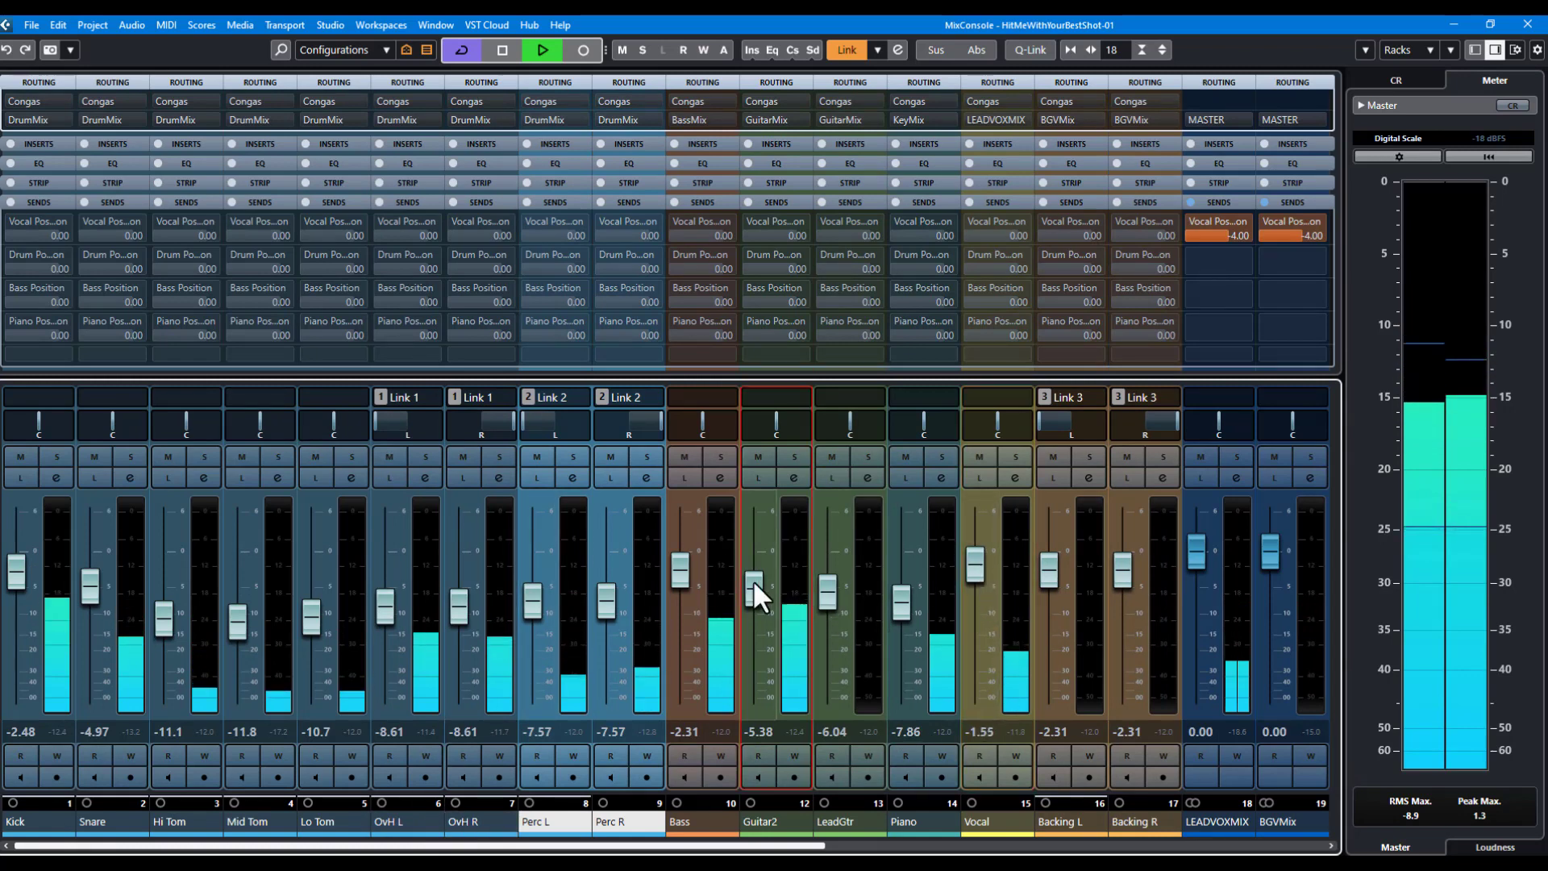
left_click_drag(753, 579, 747, 621)
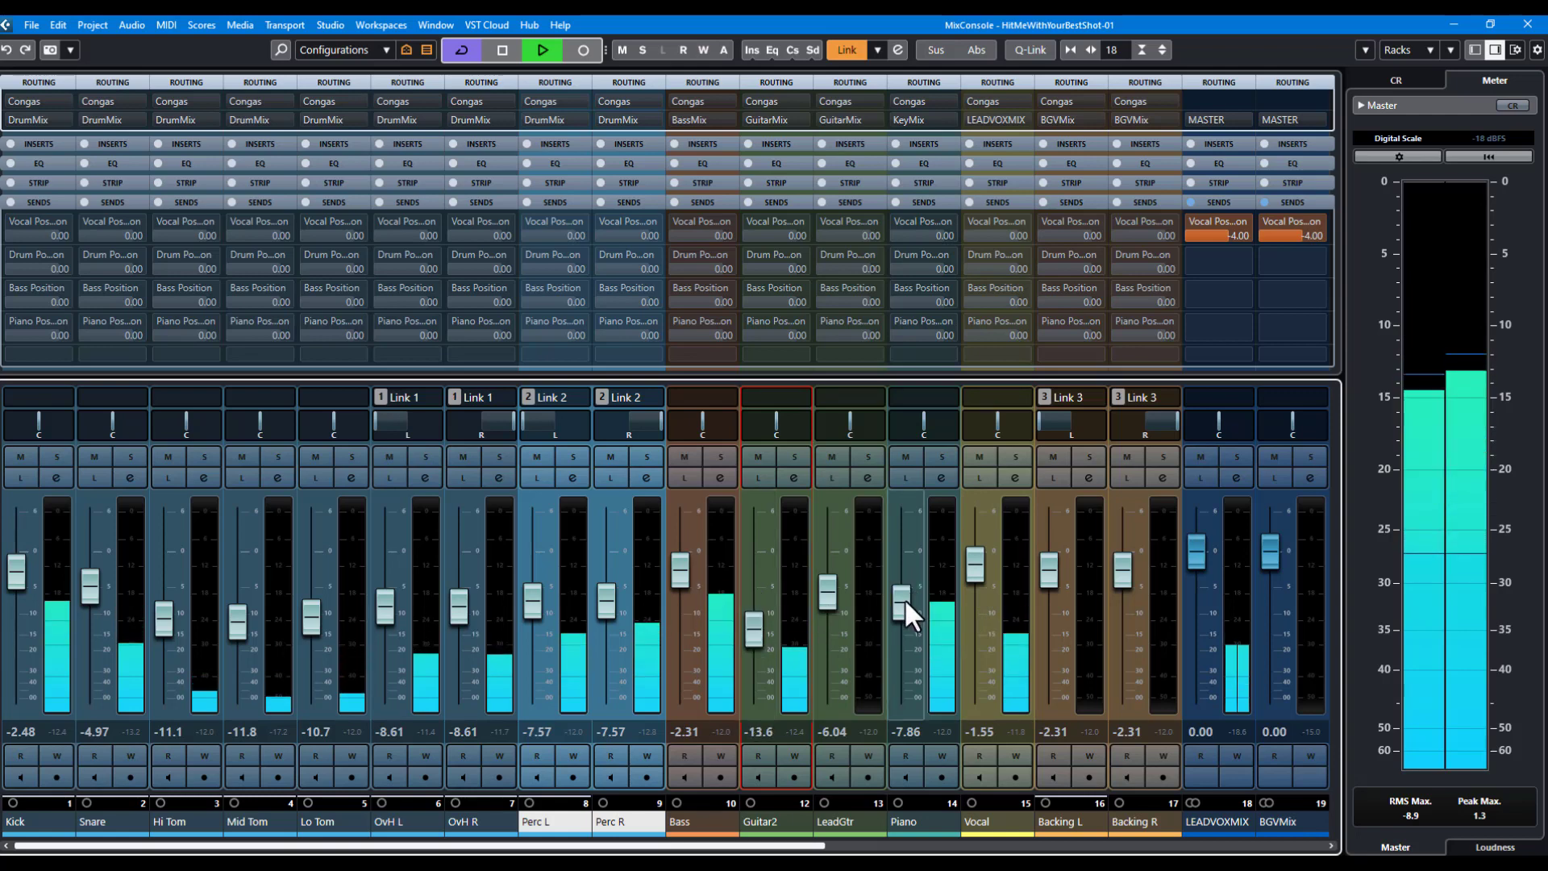
left_click_drag(905, 598, 904, 628)
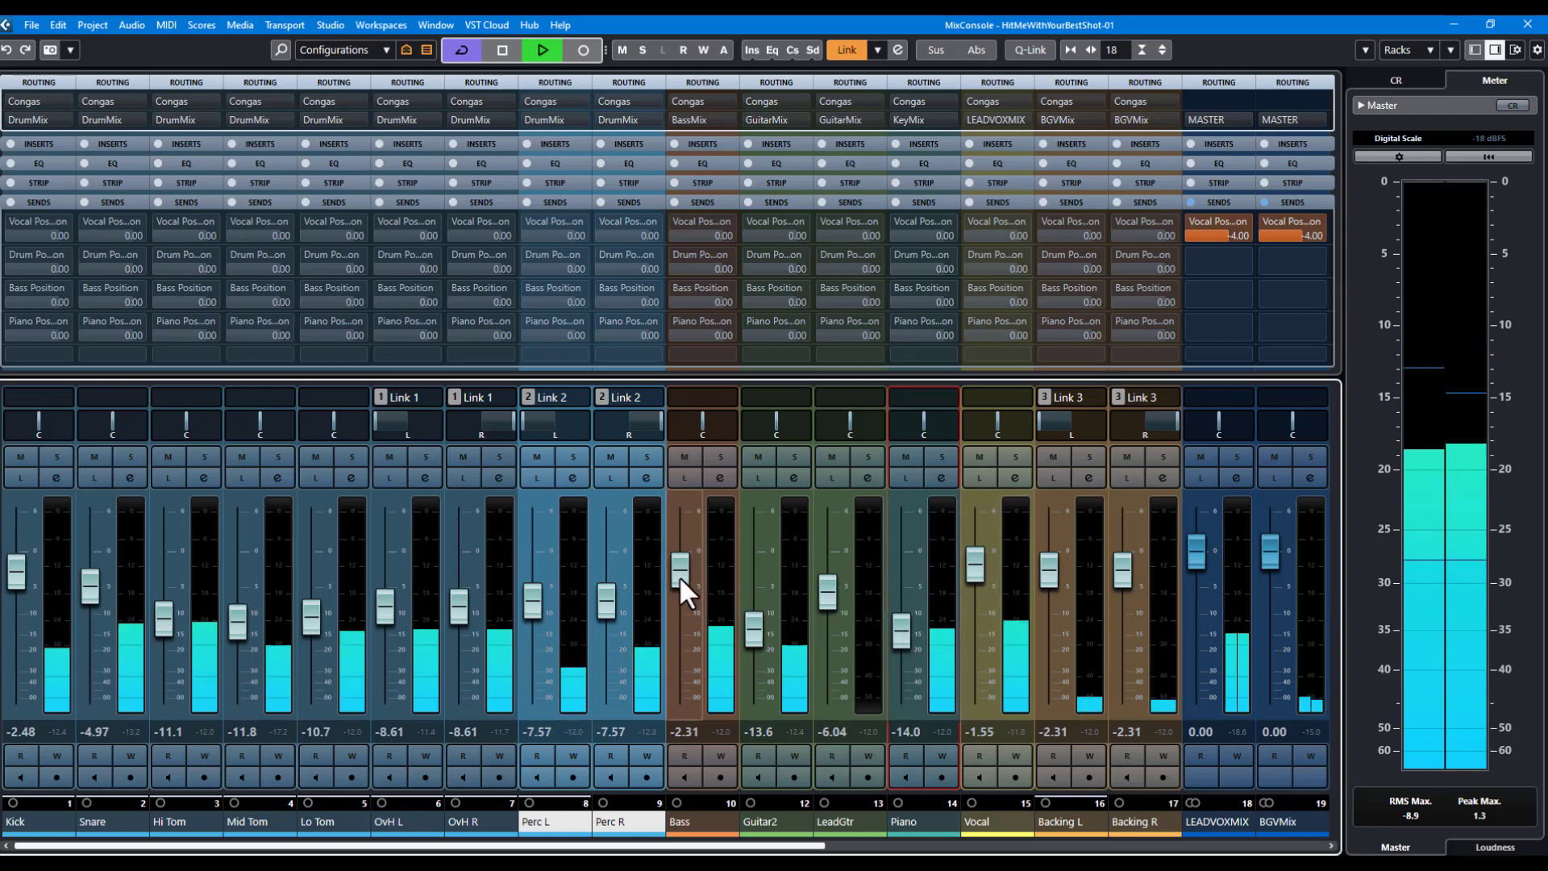
left_click_drag(679, 576, 694, 603)
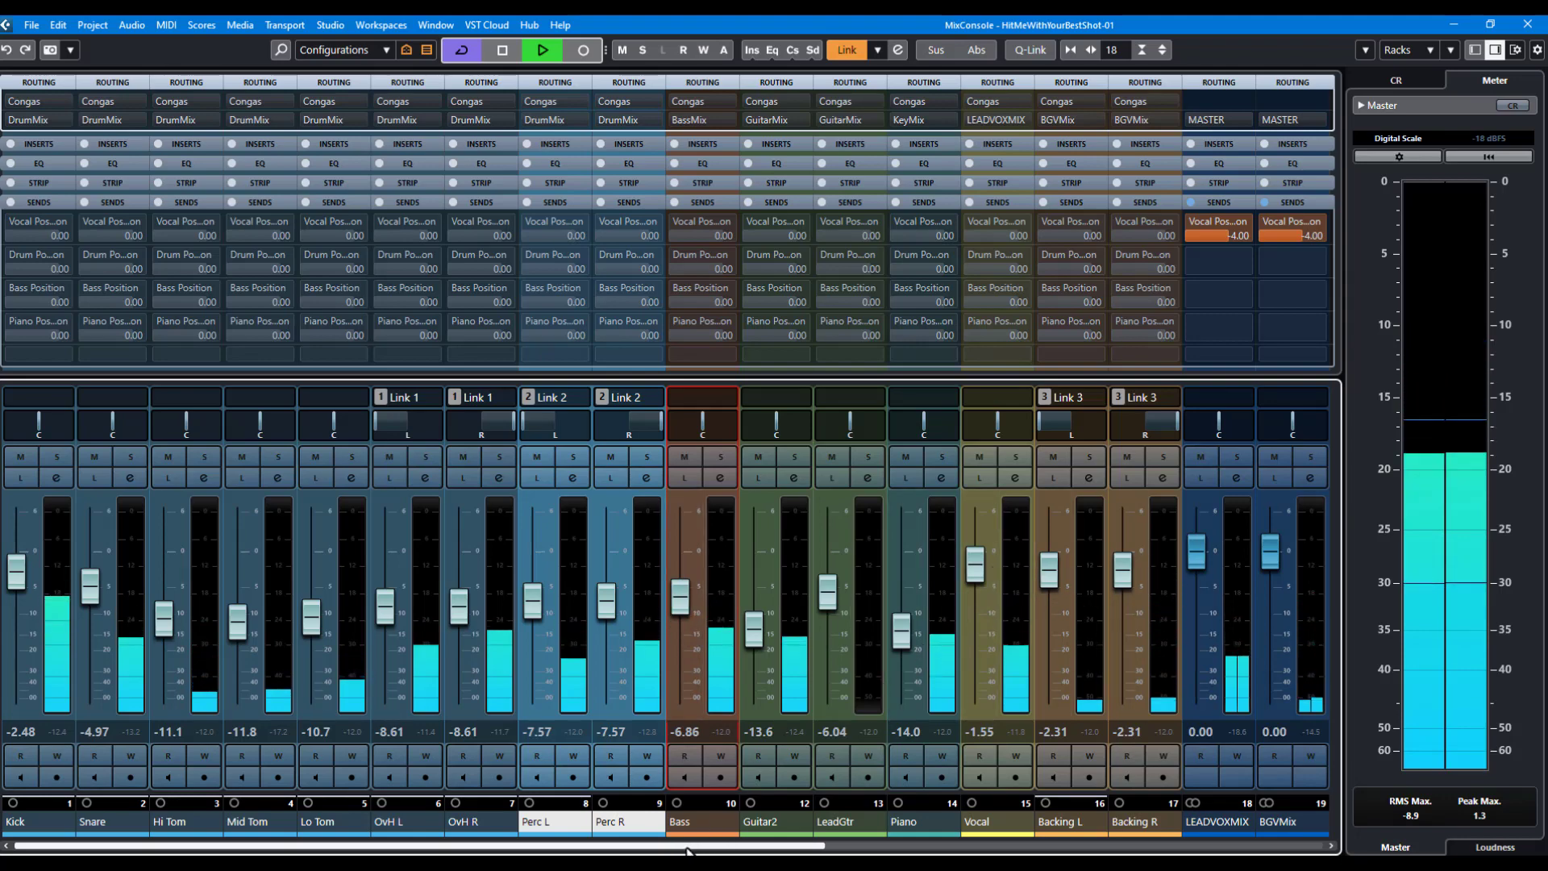
left_click_drag(688, 850, 885, 852)
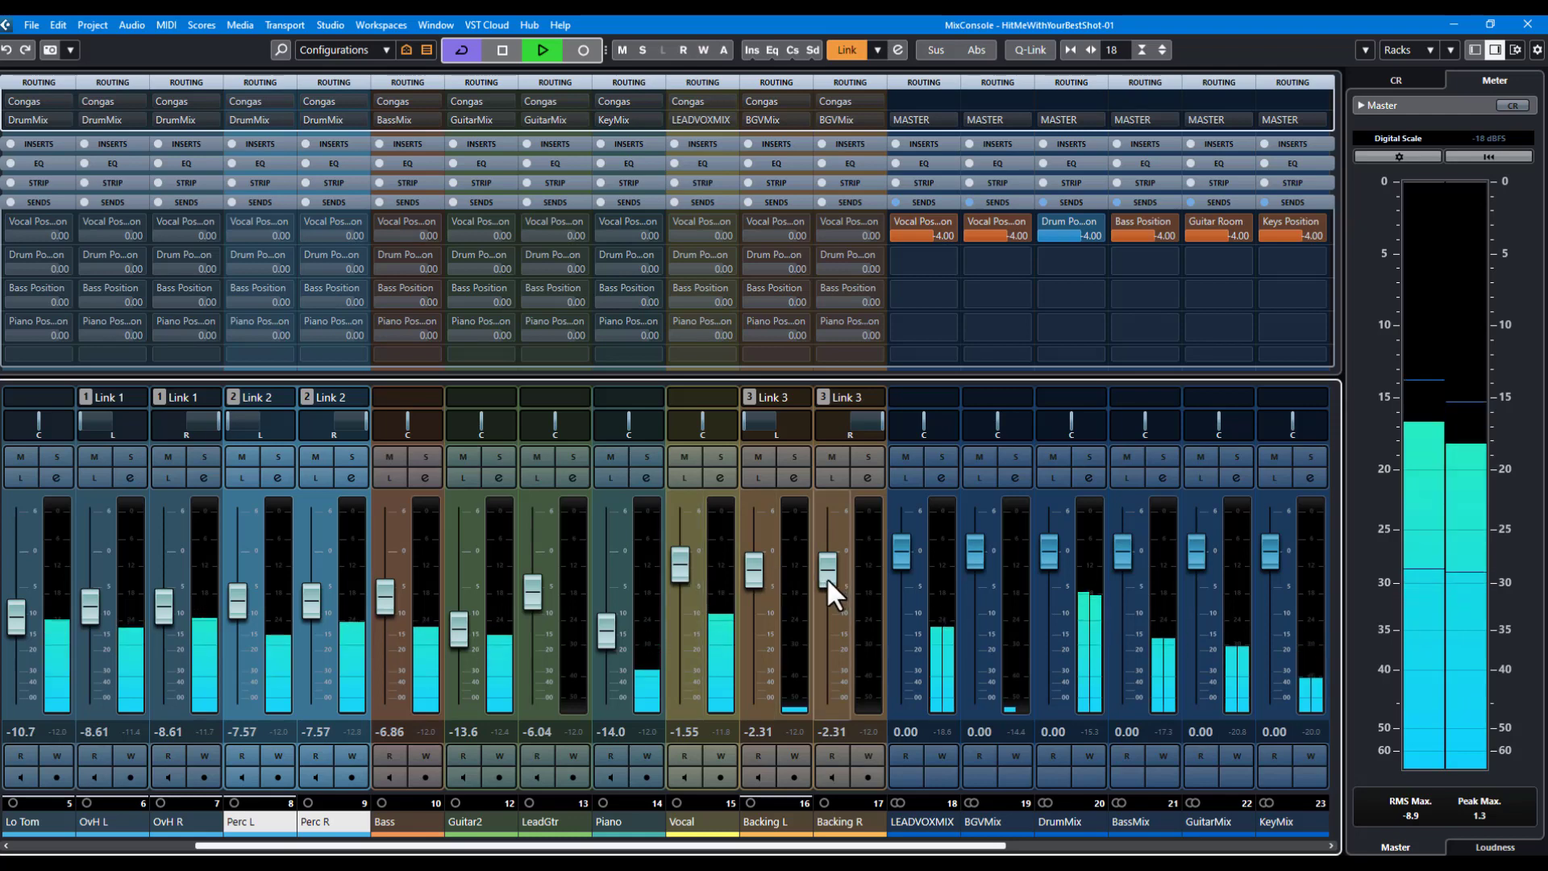
left_click_drag(826, 578, 829, 584)
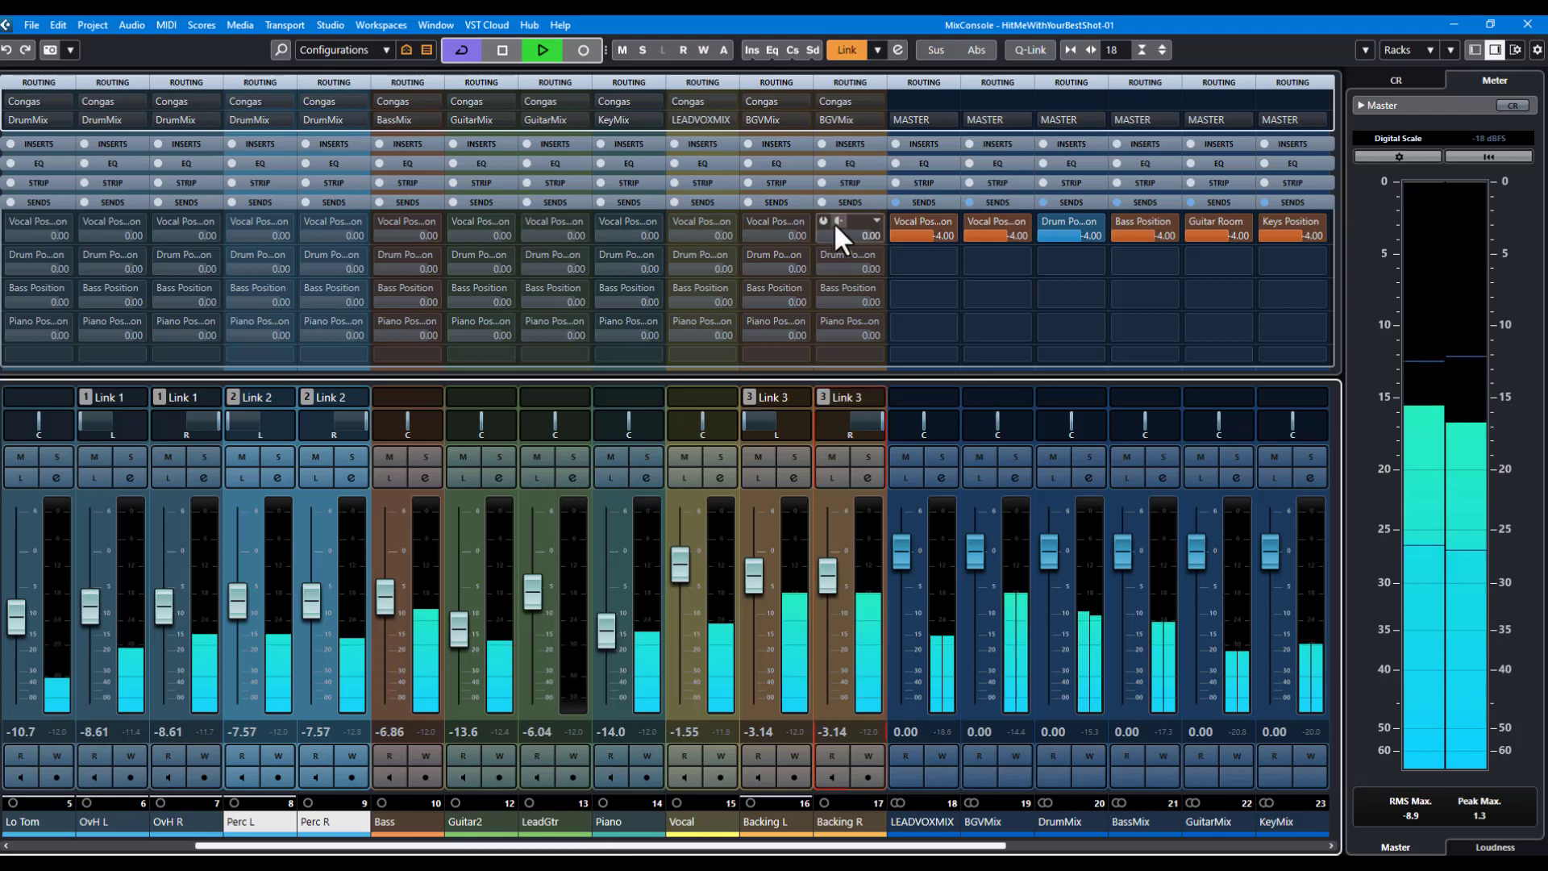
Look through the channels' EQ and Strip racks, leaving the Inserts rack expanded and the Sends rack collapsed
left_click(786, 143)
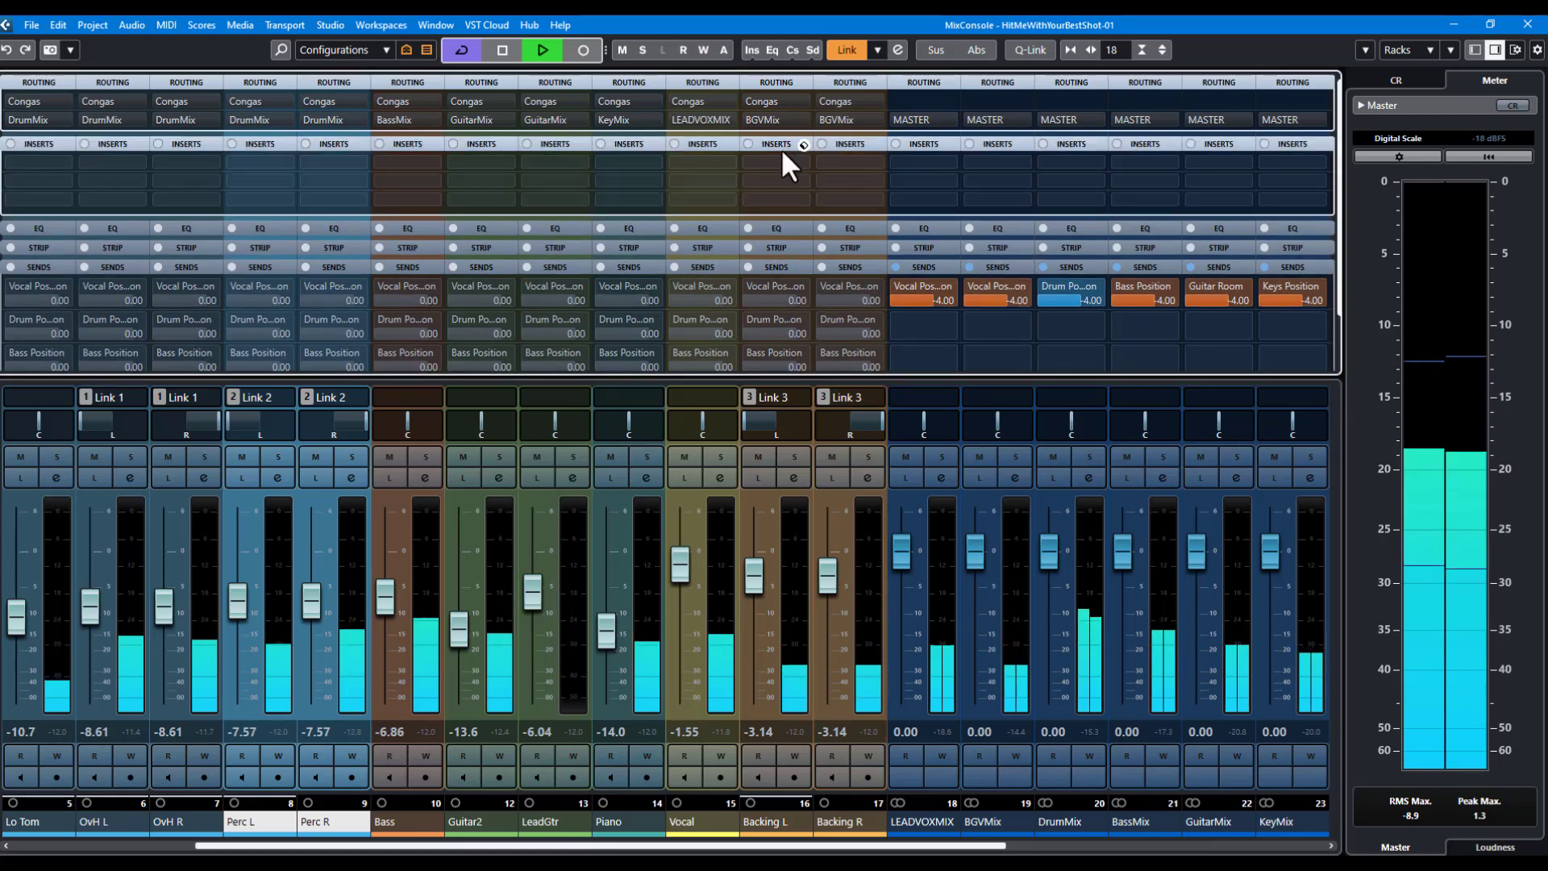
left_click(783, 225)
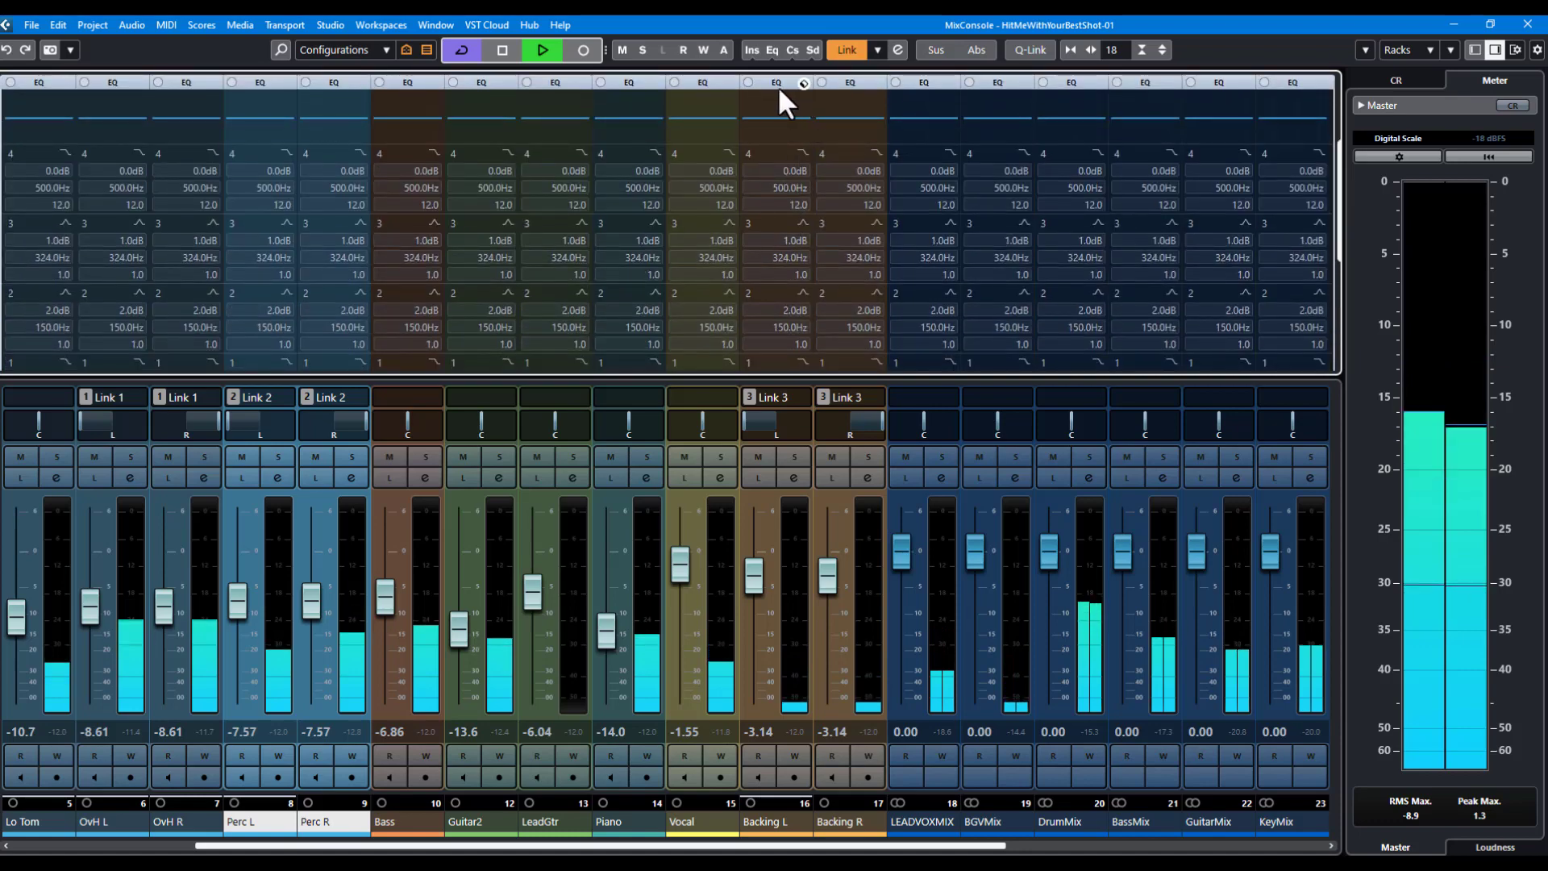
left_click(778, 84)
left_click(782, 183)
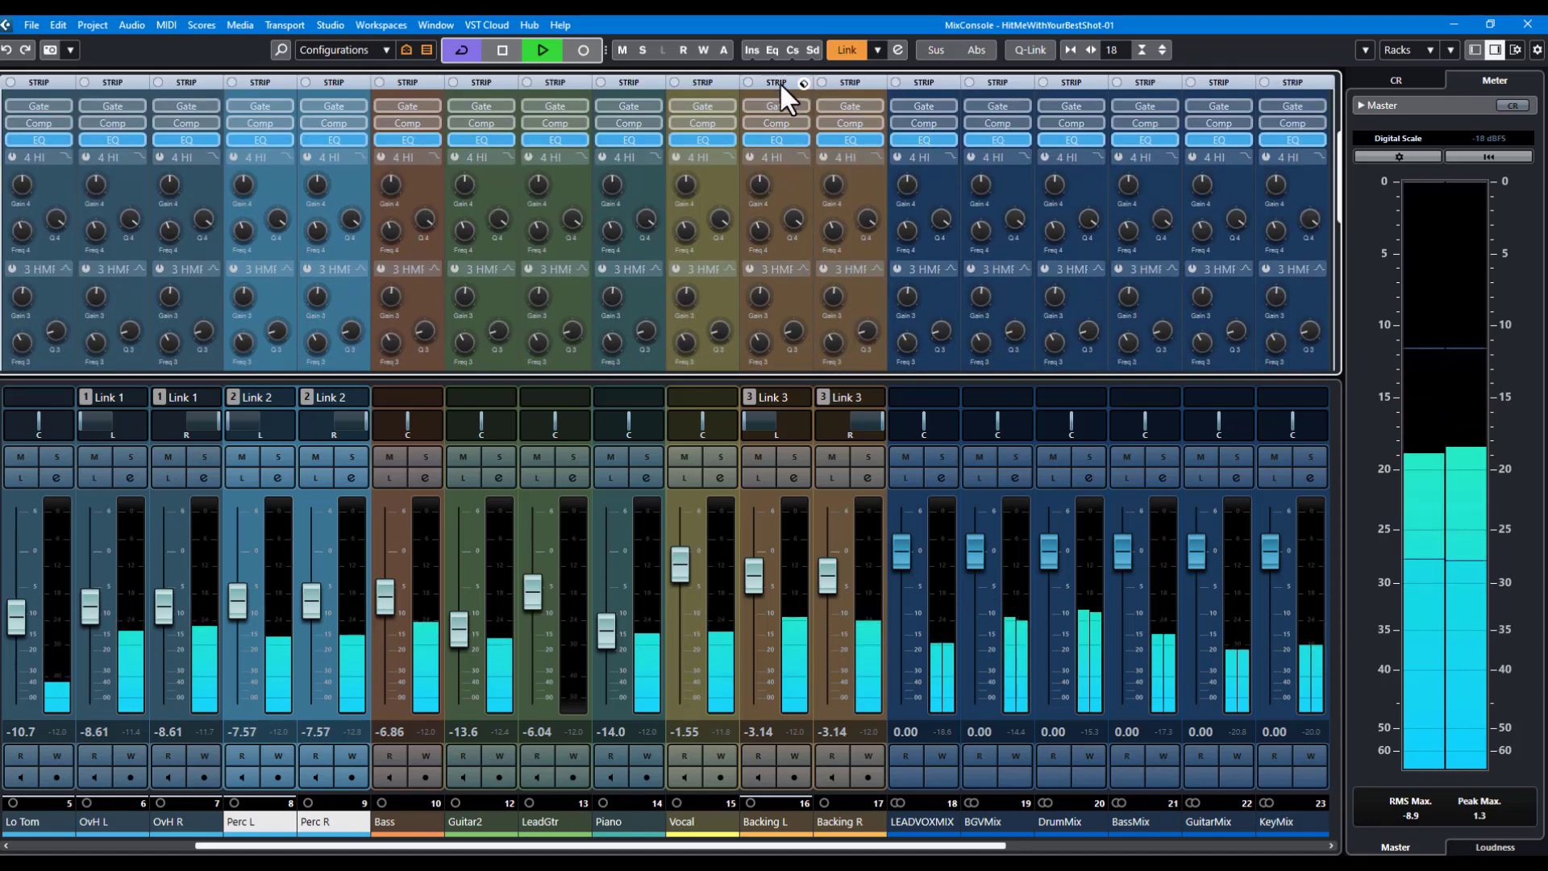
left_click(781, 82)
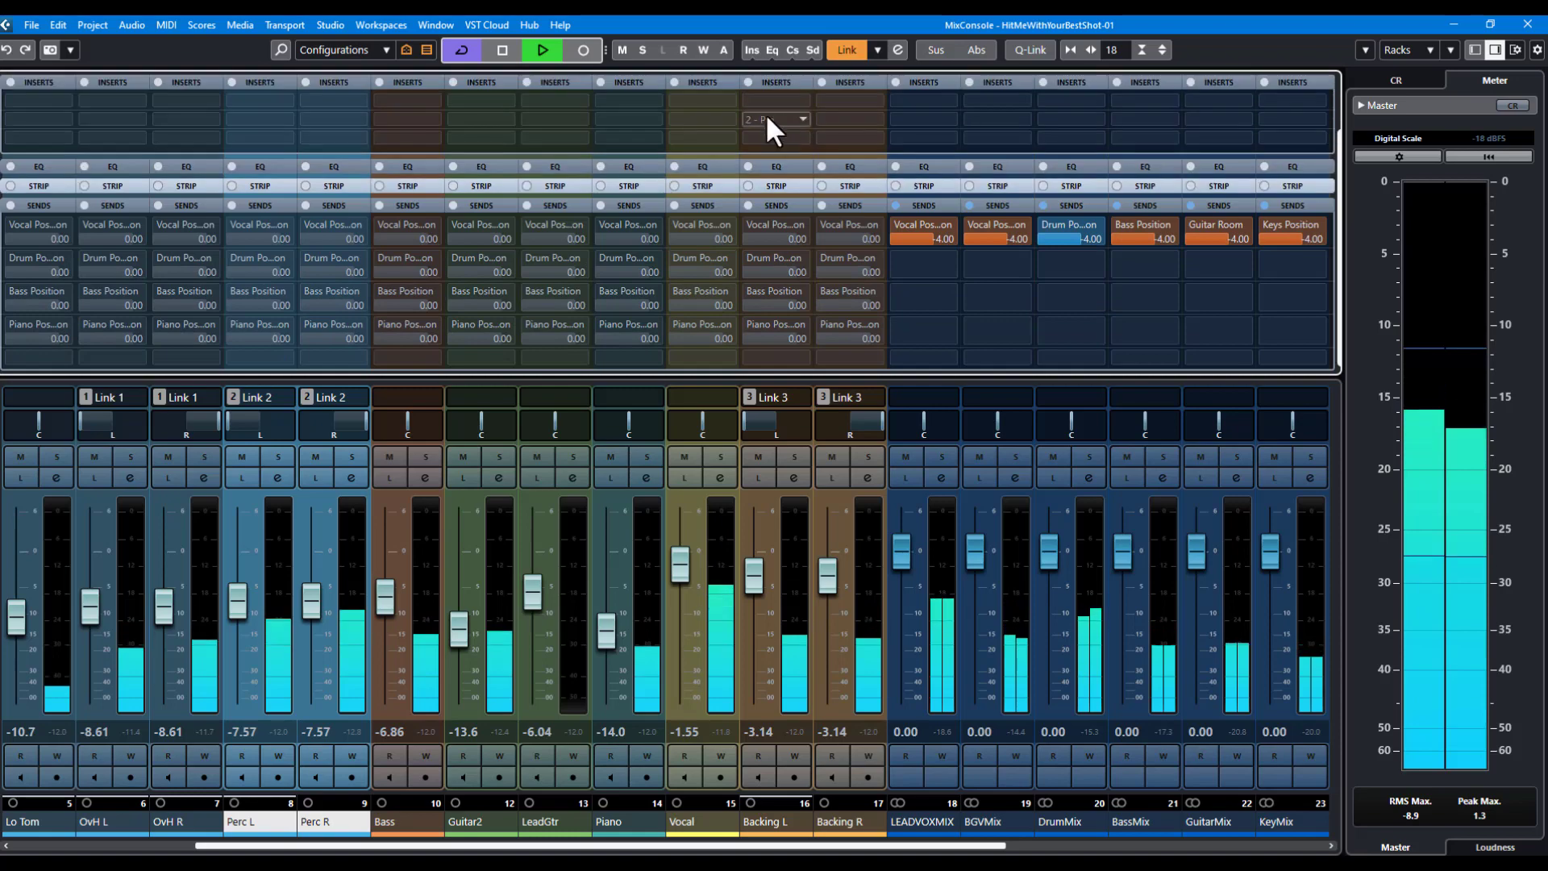
left_click(774, 207)
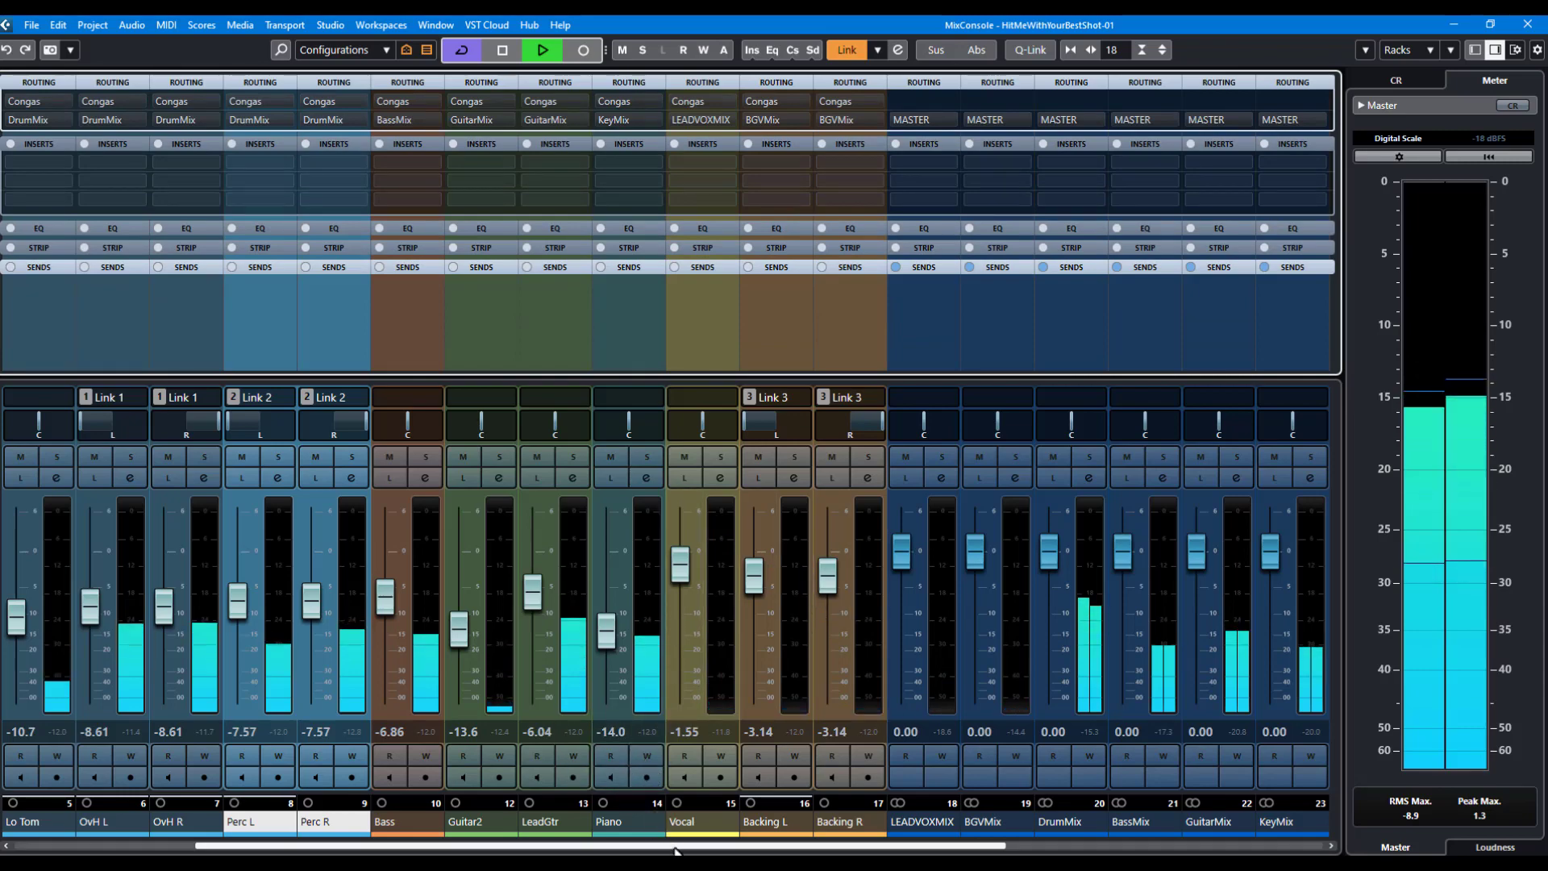
Quick-link the reverb channels from Vocal Position to Guitar Room, and bypass and re-enable their inserts to compare the mix without reverb
left_click_drag(997, 846, 1314, 825)
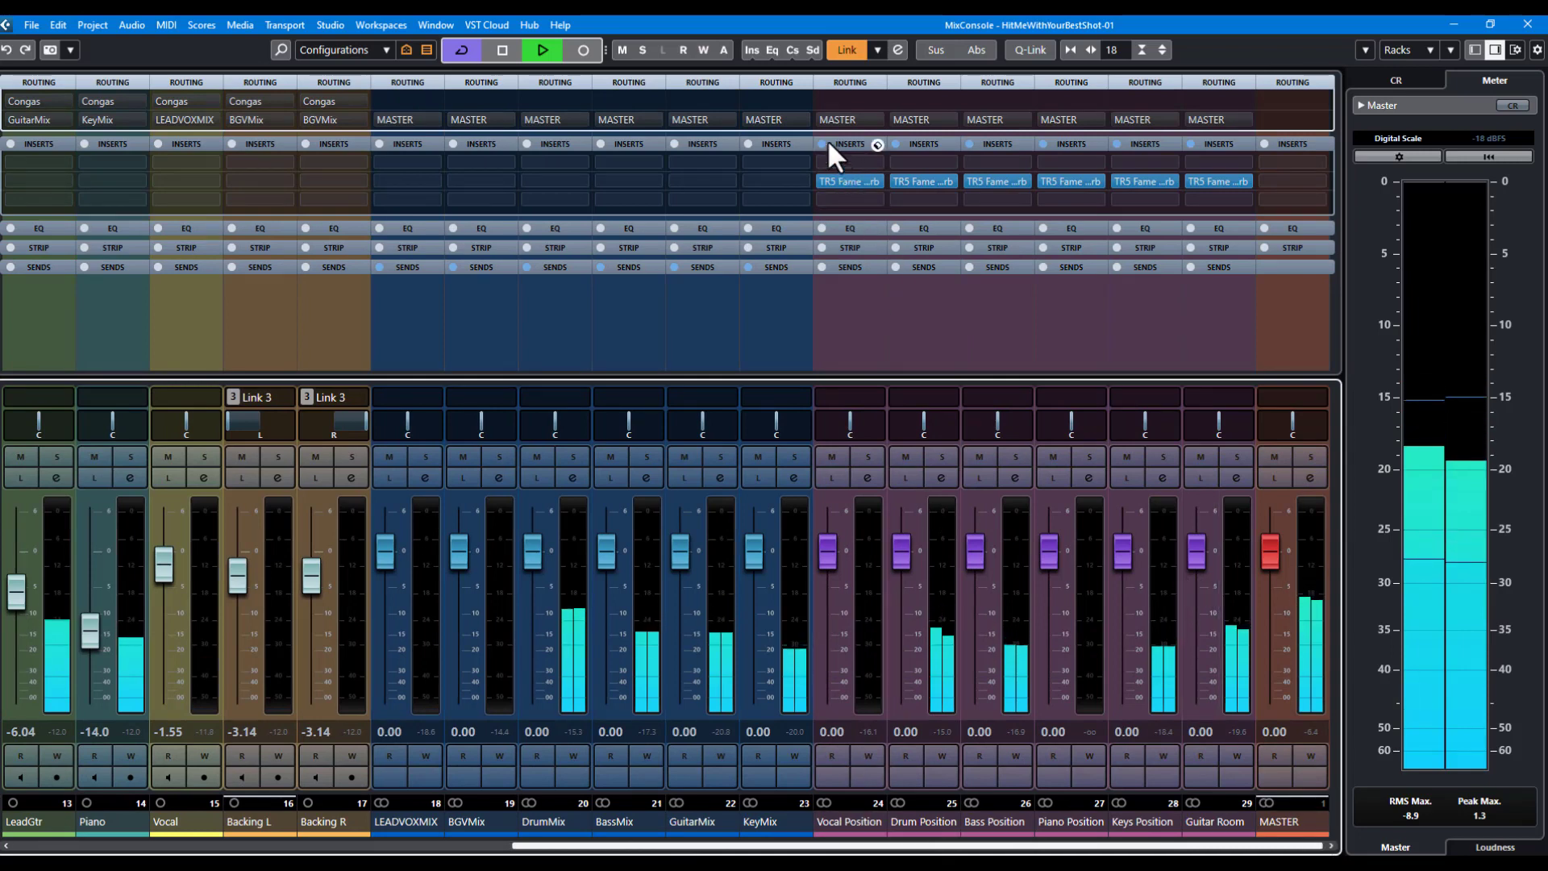
left_click(844, 816)
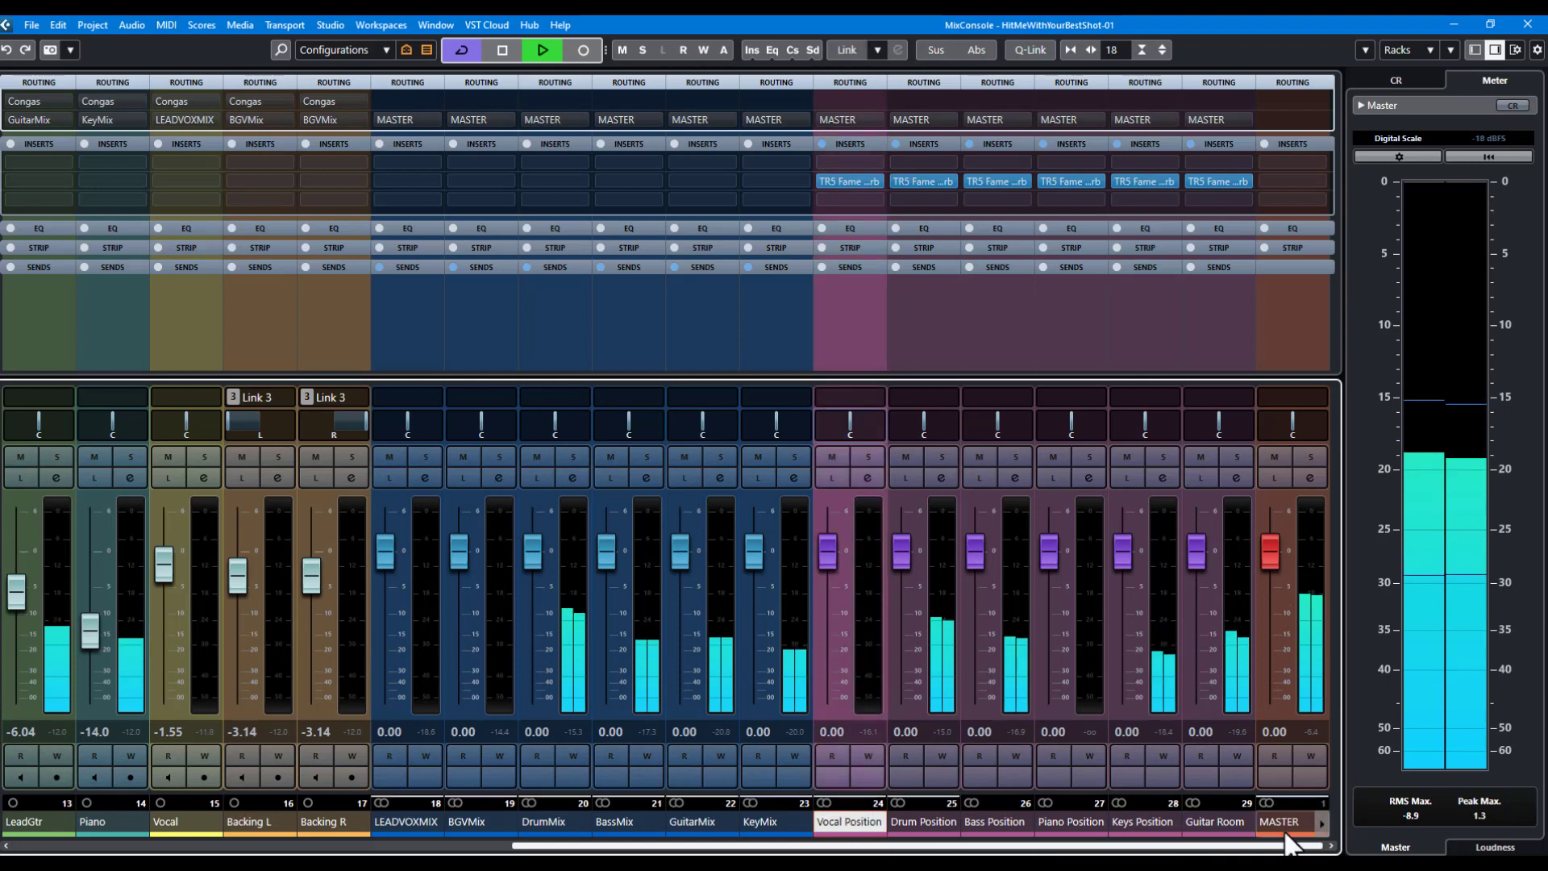
left_click(1226, 824, "shift")
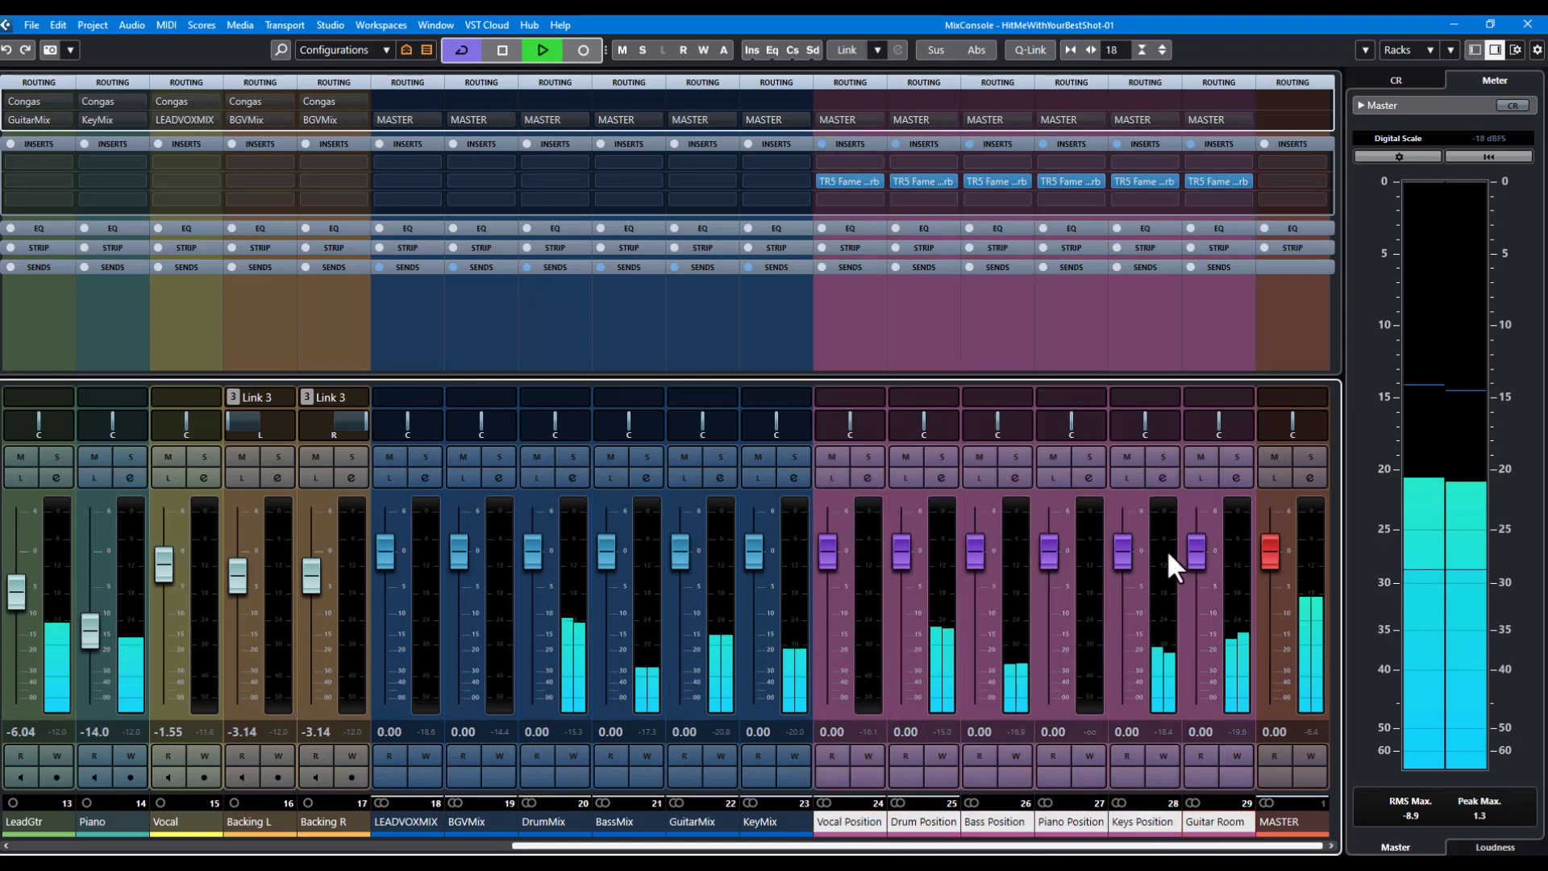
left_click(1031, 50)
left_click(821, 145)
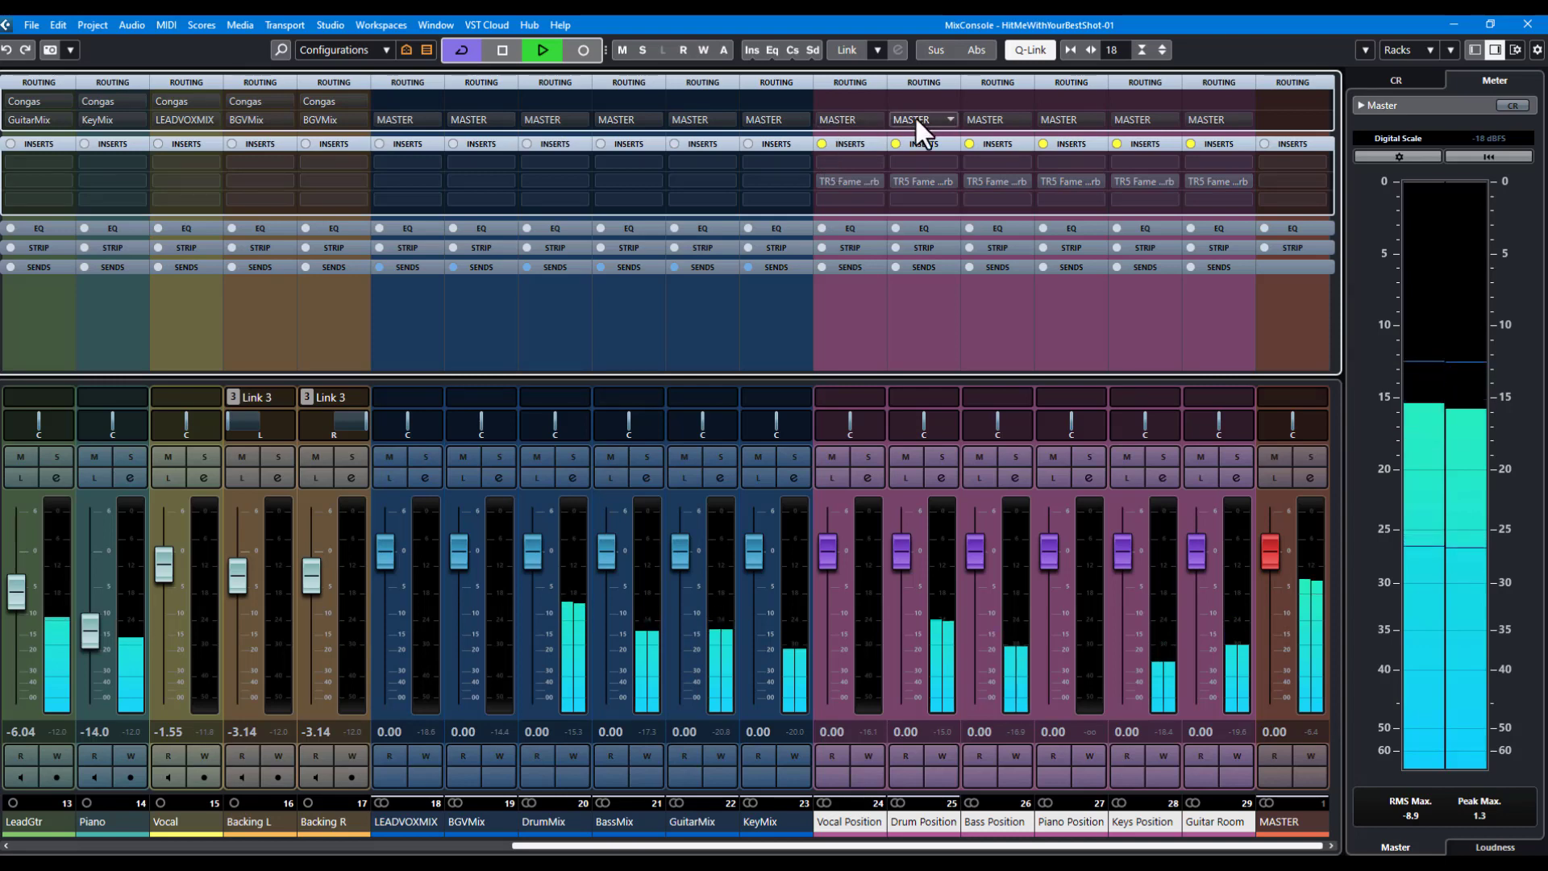
left_click(822, 141)
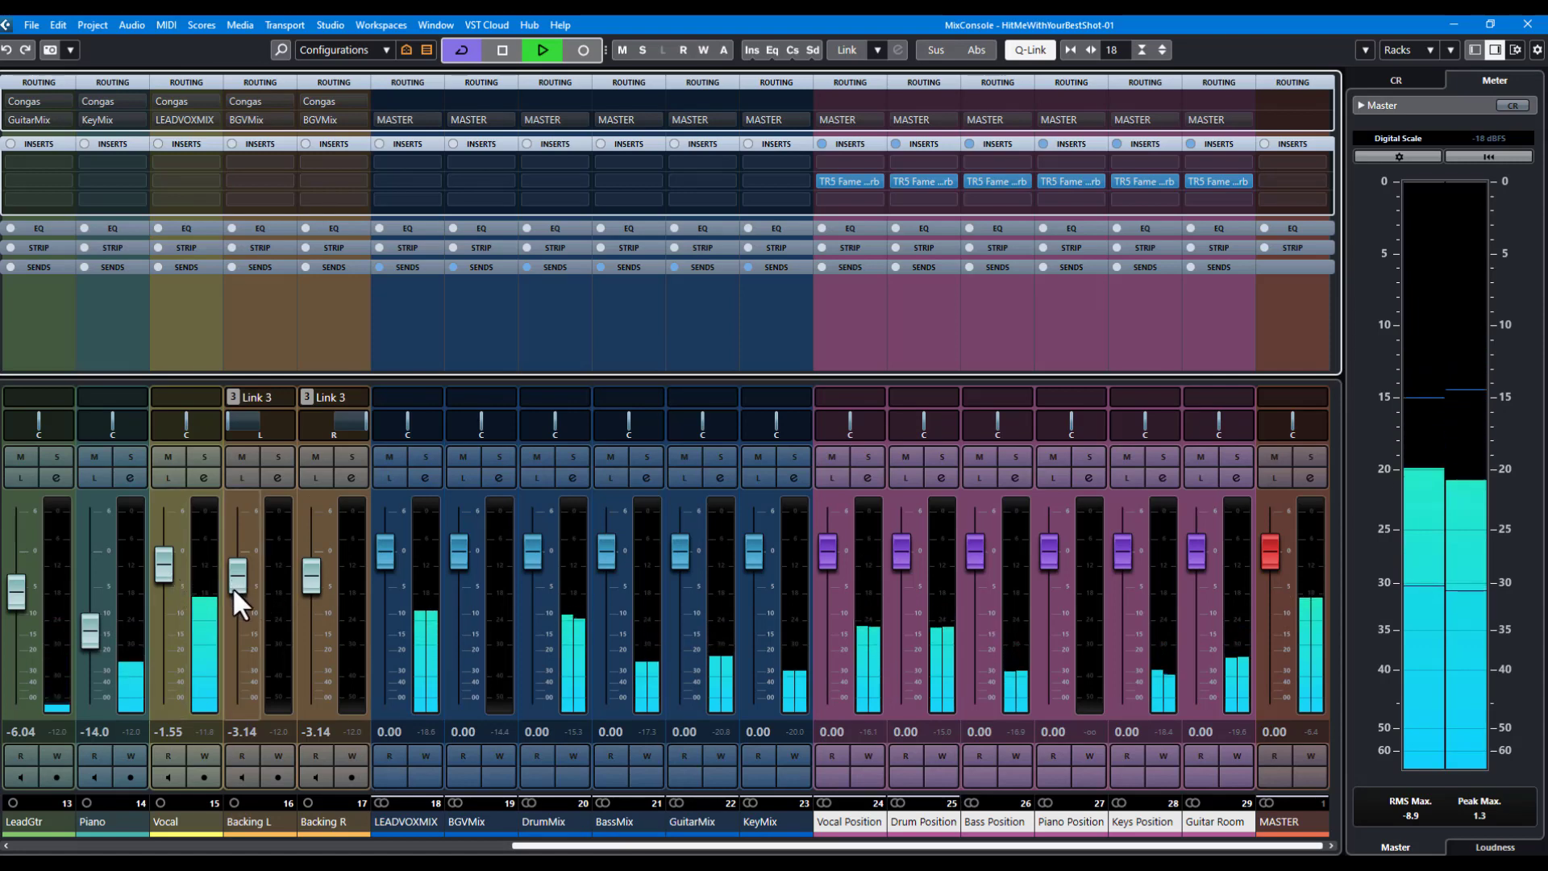
Set the linked backing vocal faders to -2.89 and compare the mix with the reverb inserts bypassed and re-enabled
left_click_drag(232, 587, 232, 586)
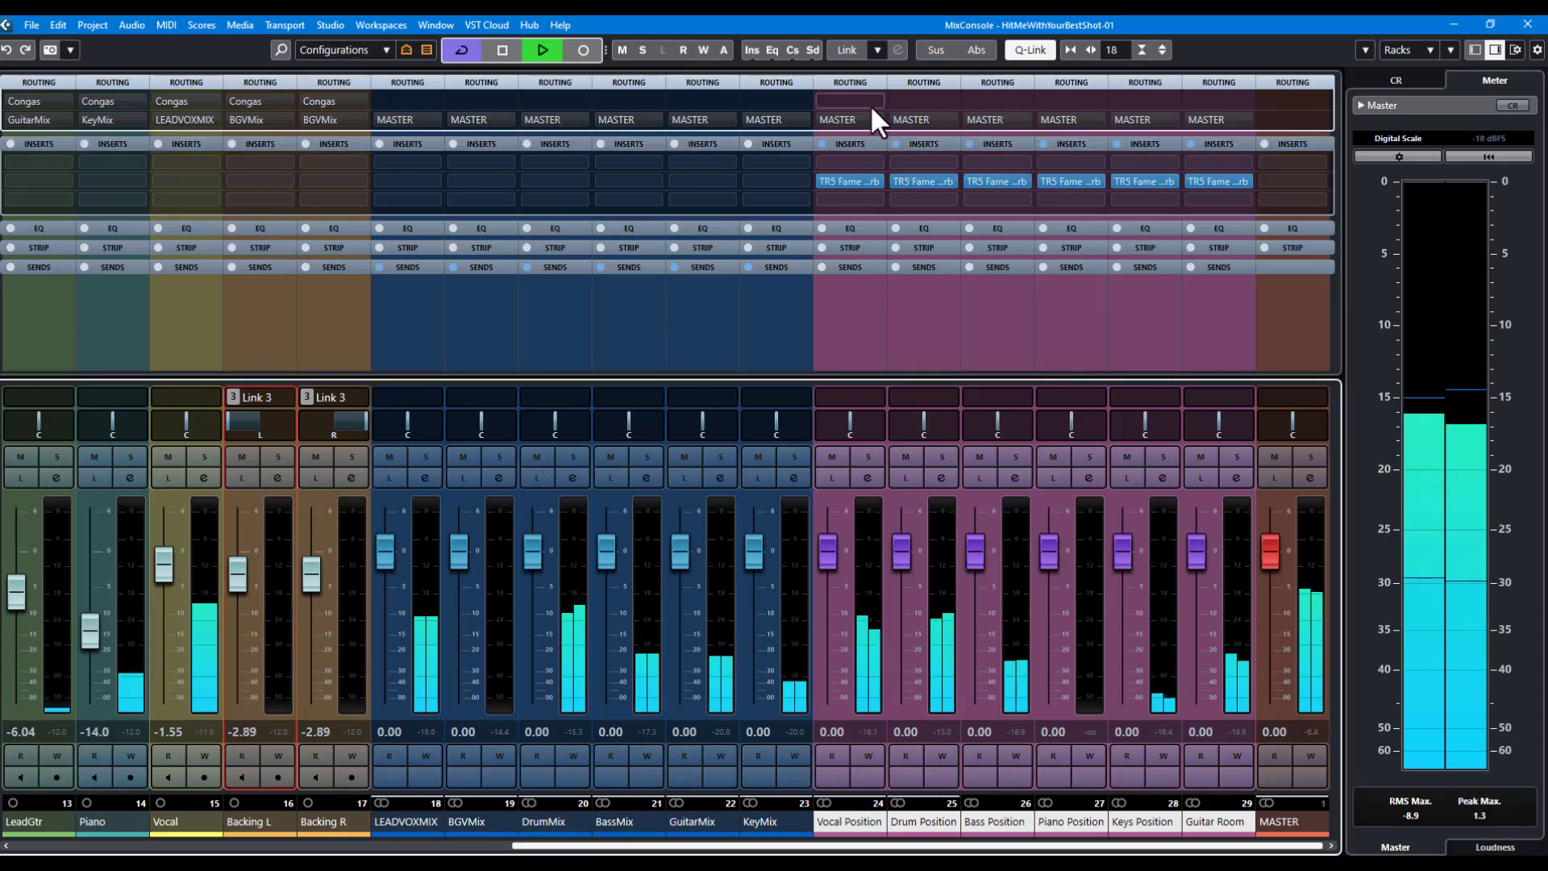
left_click(820, 144)
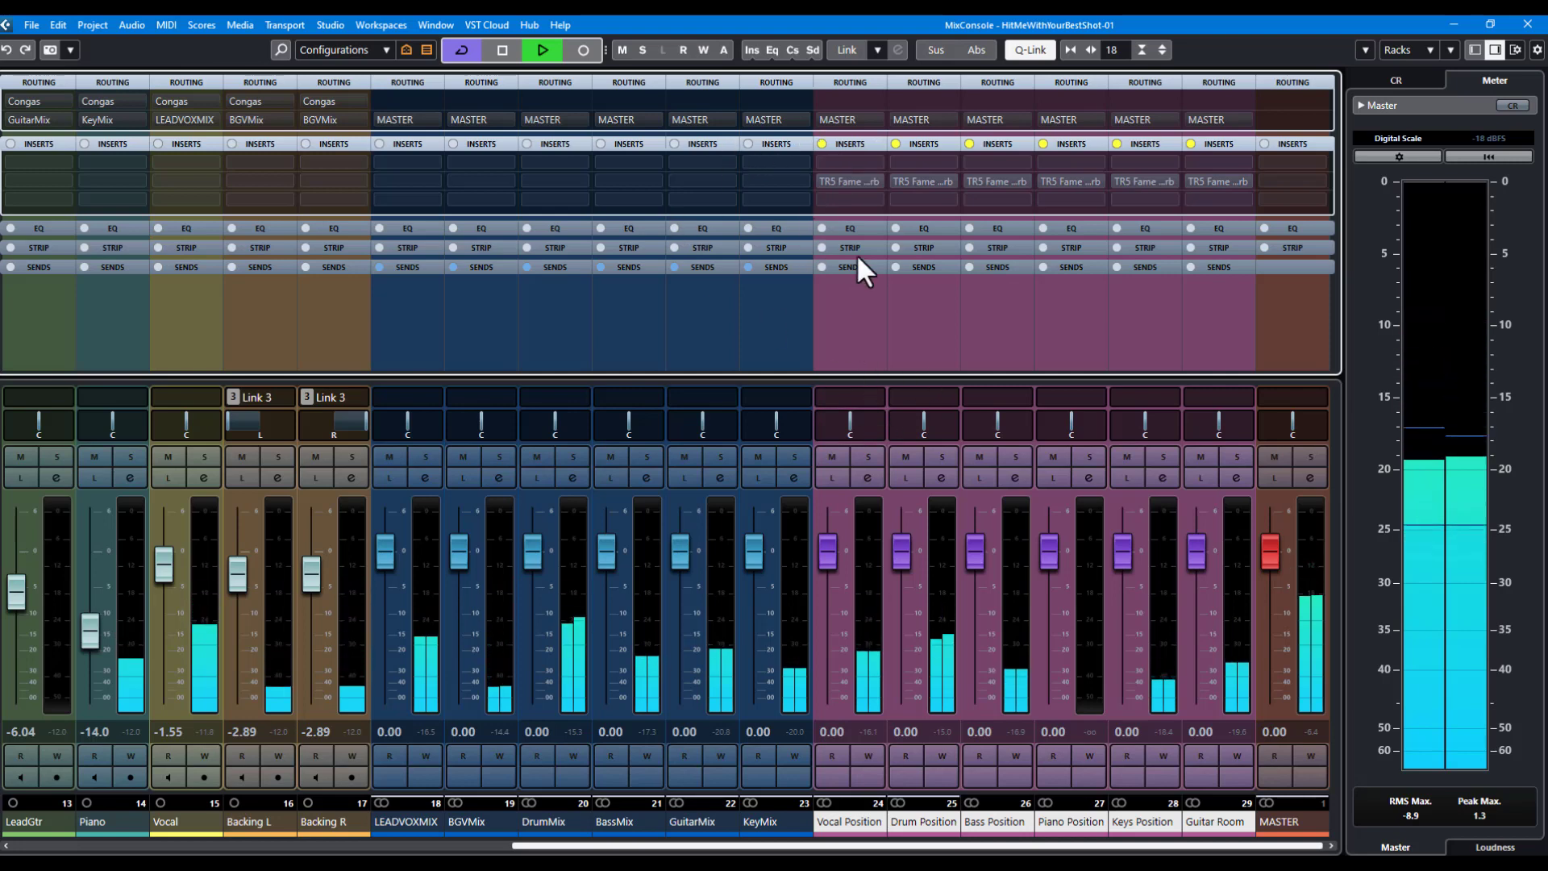
left_click(821, 142)
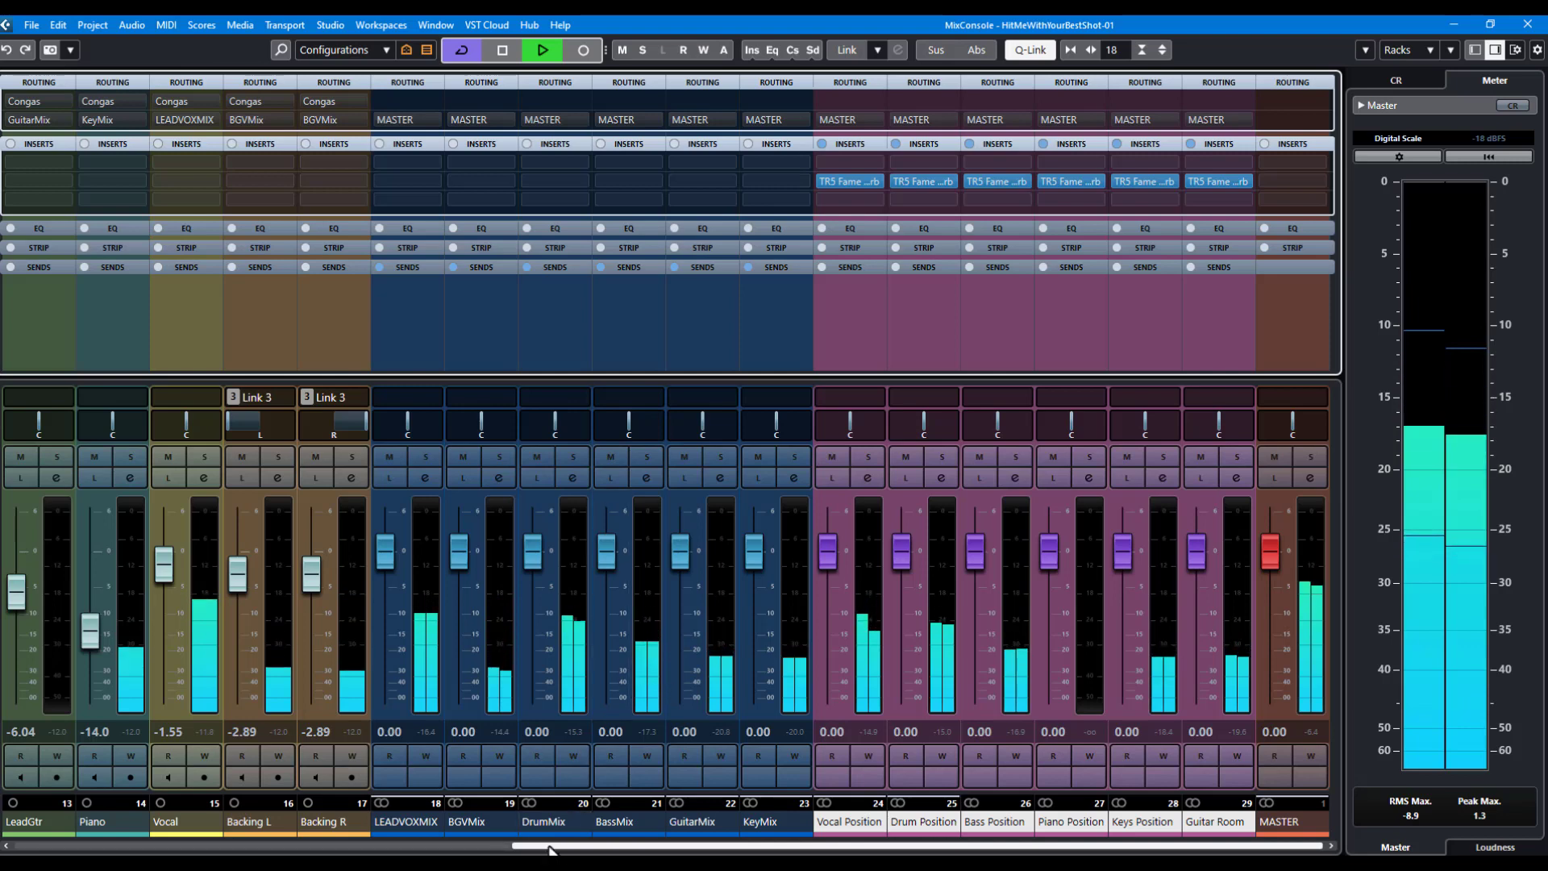
Lower the linked OvH L and OvH R overhead faders to -11.3
left_click_drag(557, 846, 105, 818)
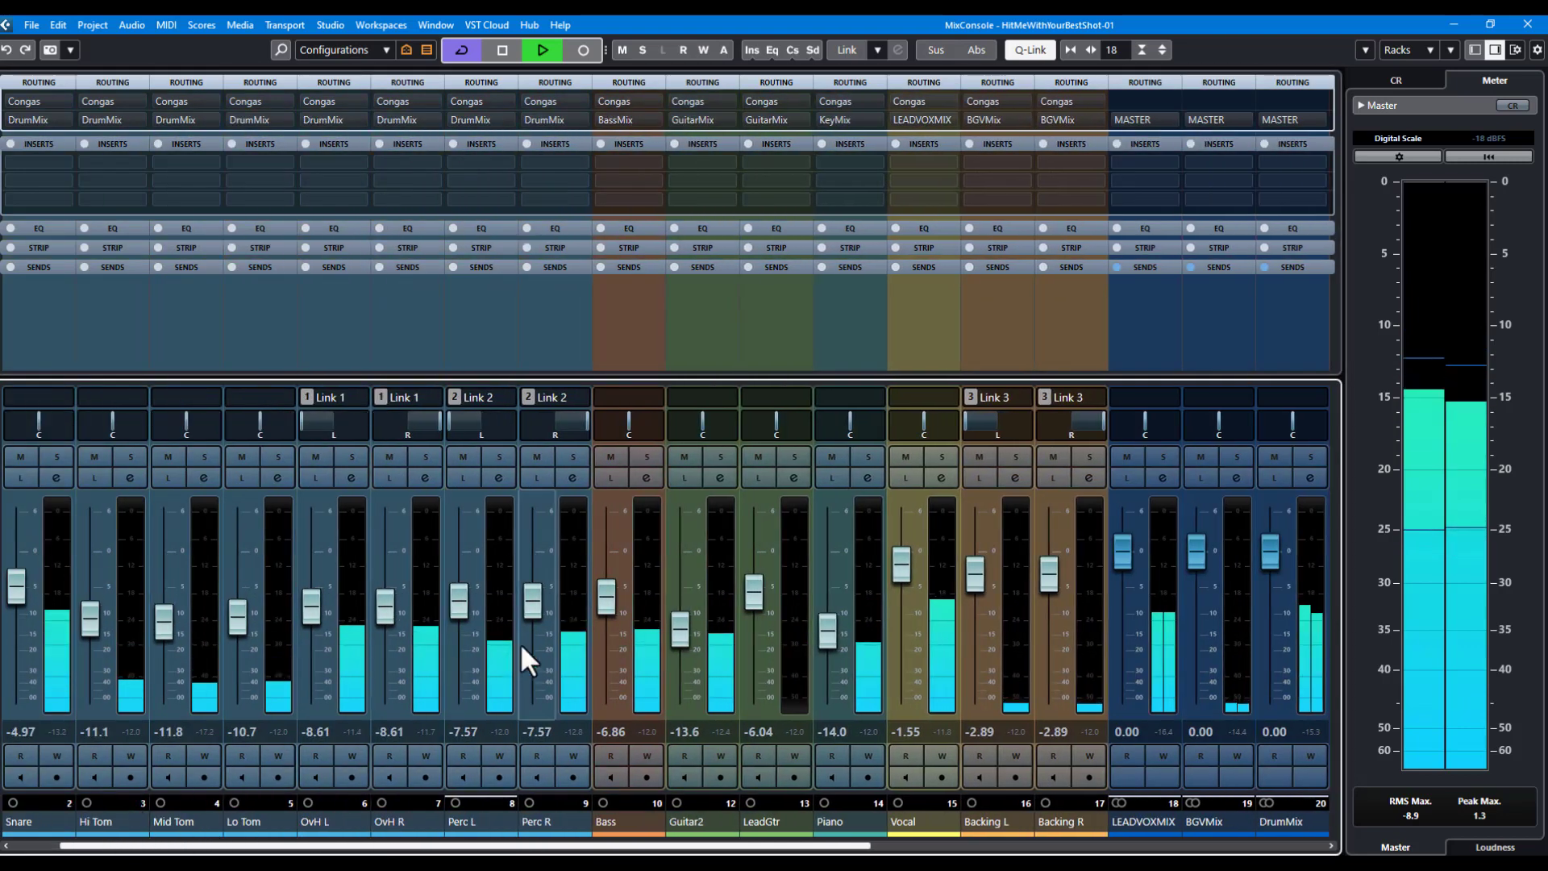
left_click_drag(389, 613, 386, 627)
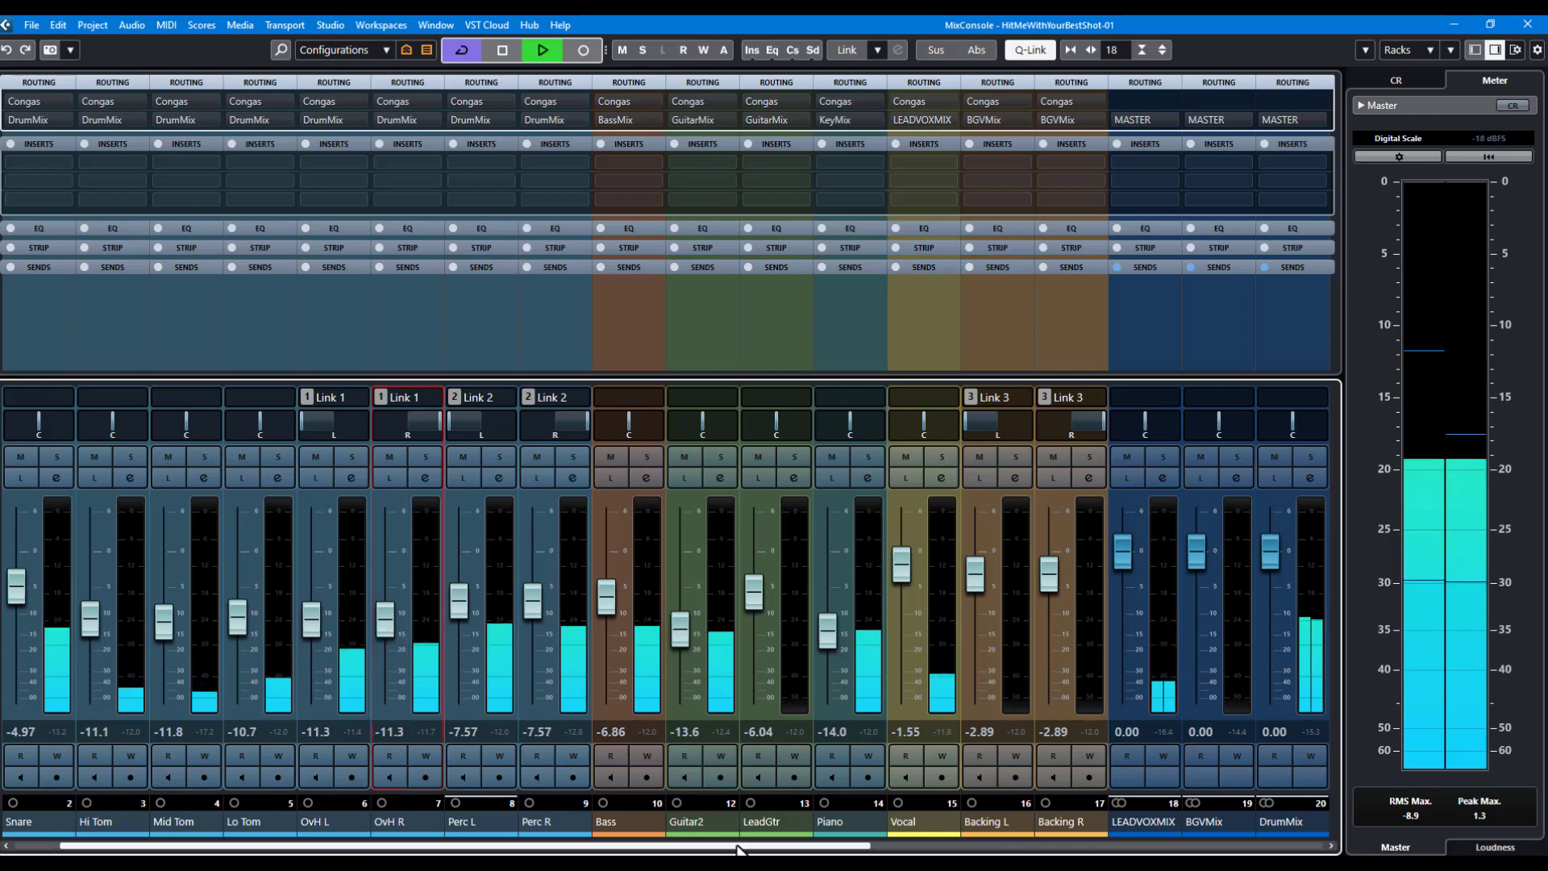
Inspect the TR5 Fame Studio Reverb settings on the Vocal Position channel, close the plug-in and stop playback
left_click_drag(740, 846, 1192, 847)
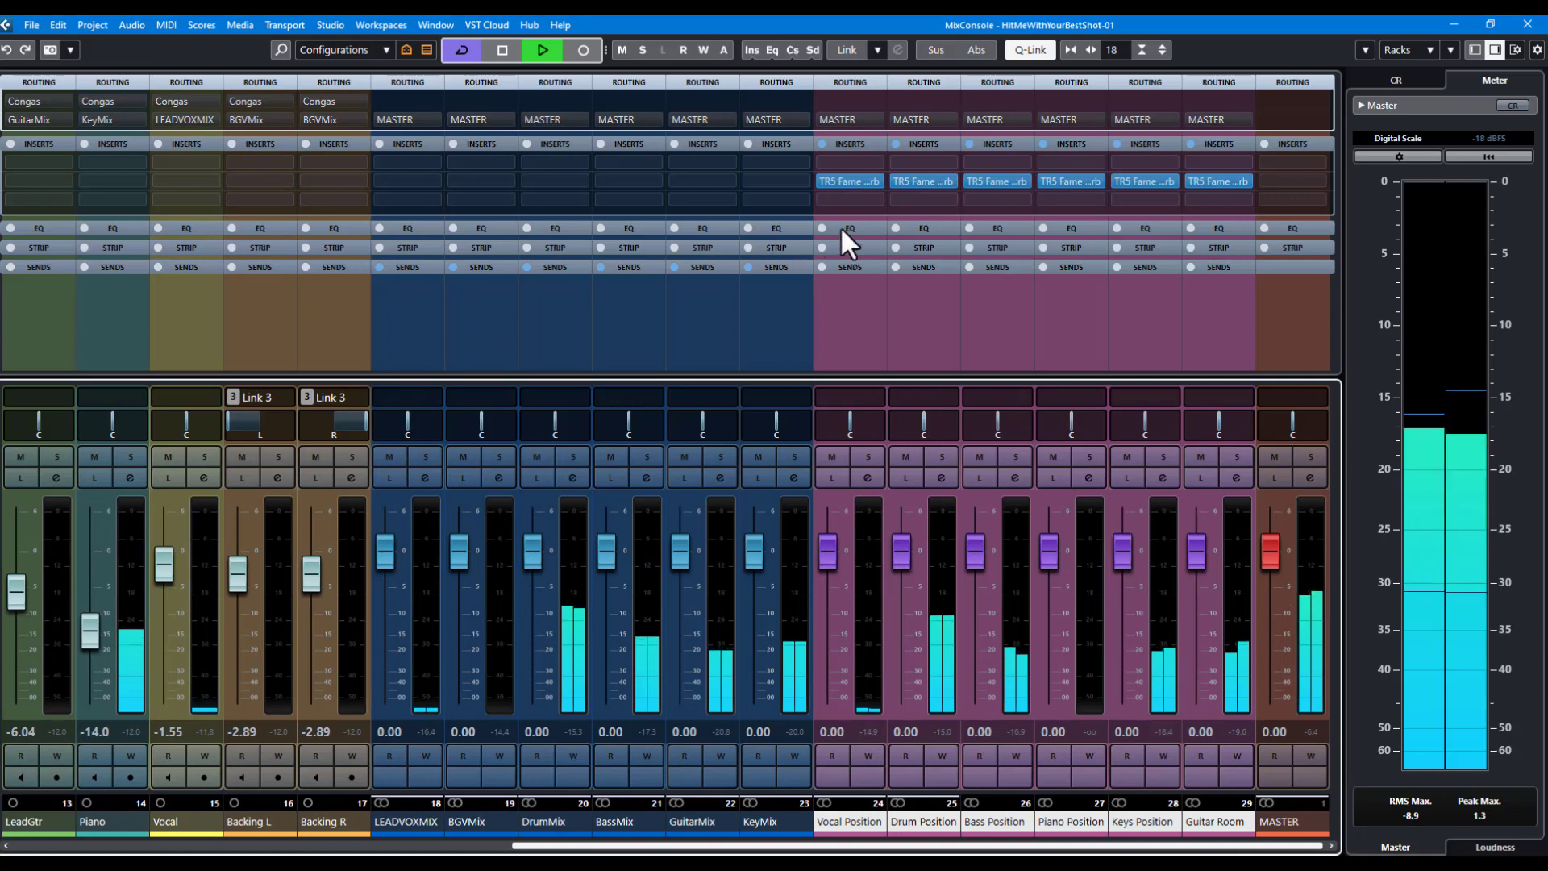
left_click(837, 181)
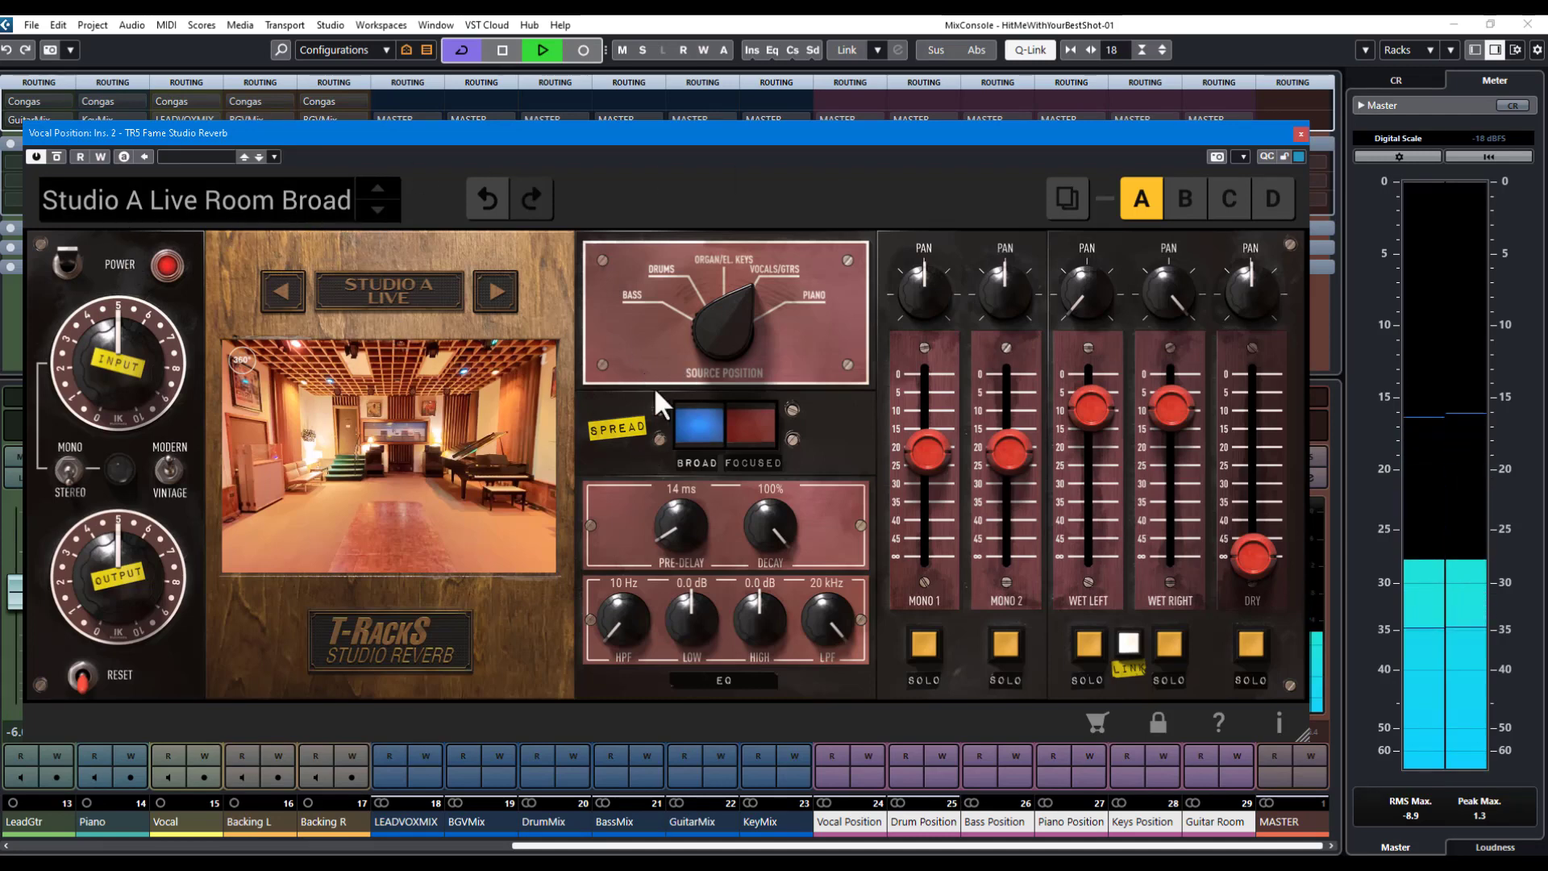
left_click(1301, 134)
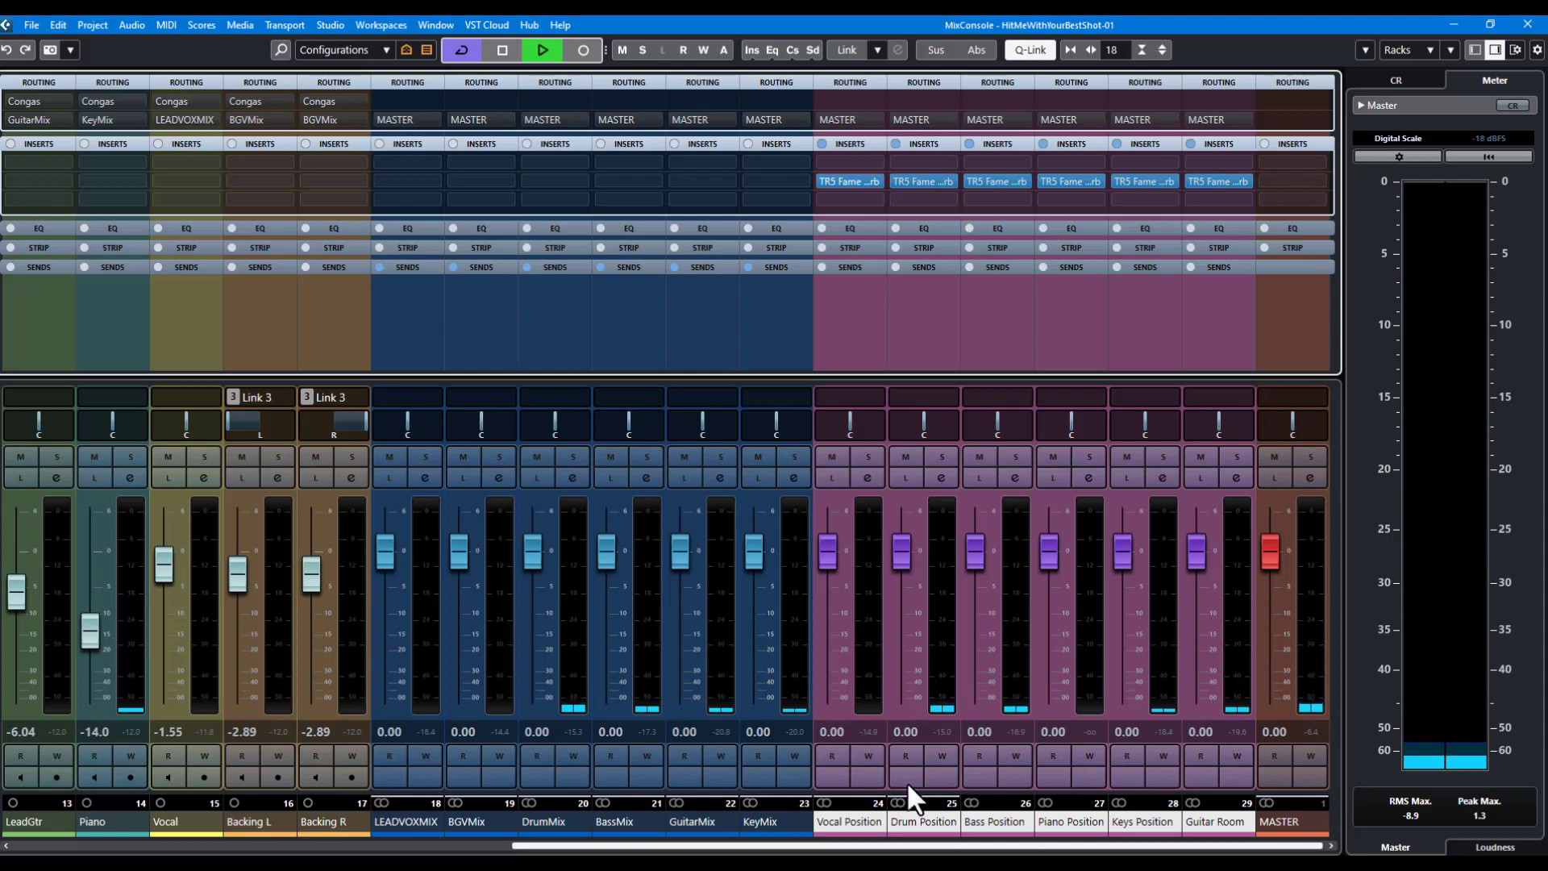
left_click(501, 46)
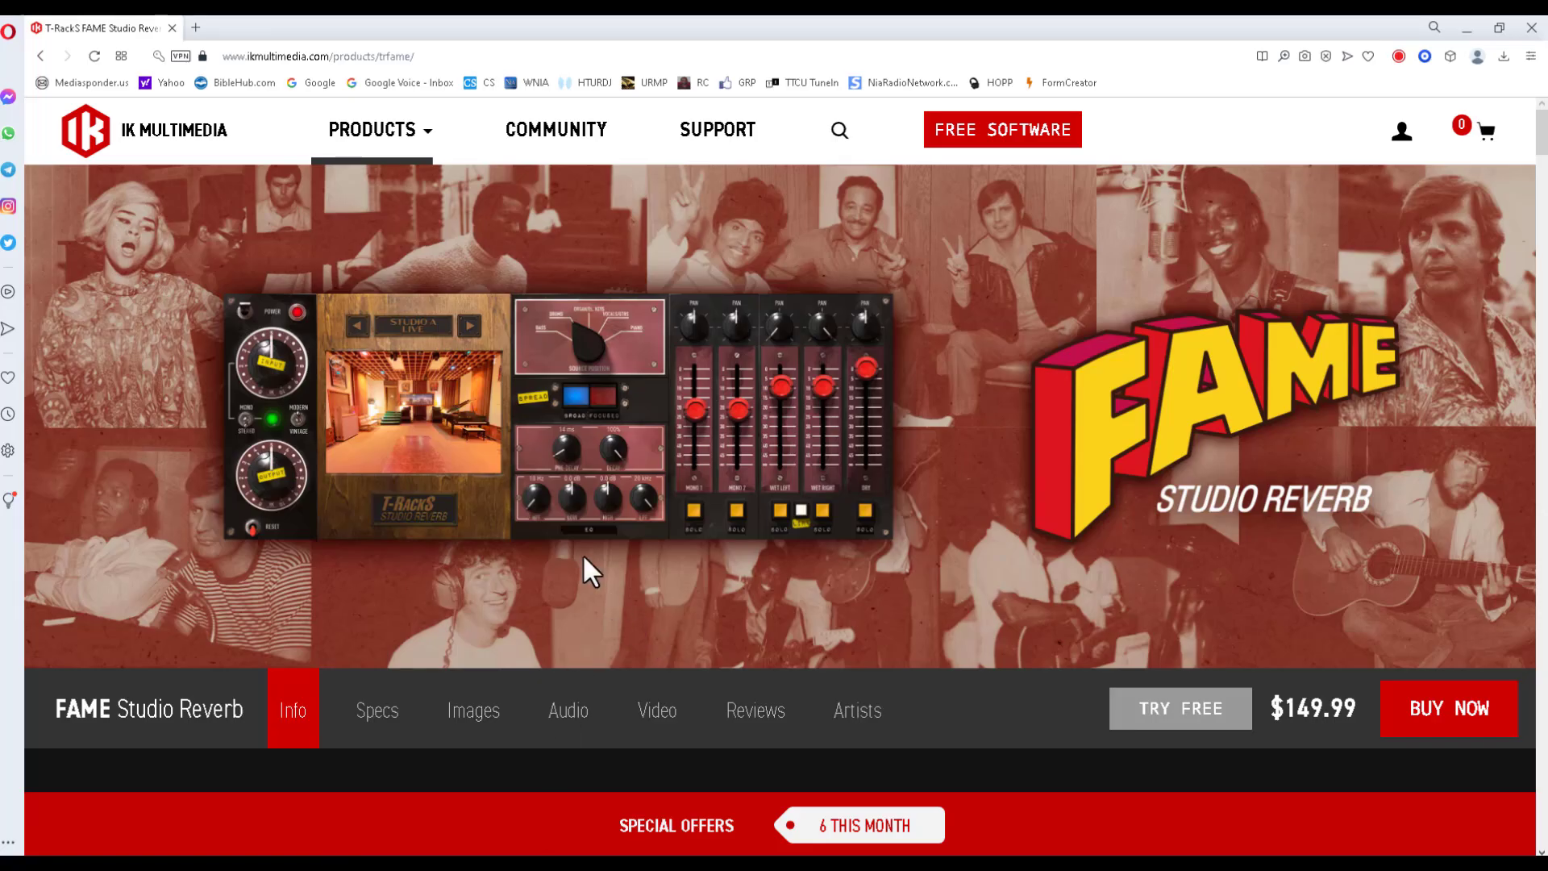
In the web browser, read the T-RackS FAME Studio Reverb page's introduction, Key Features and FAME studio history sections
scroll(1206, 486, "down", 1)
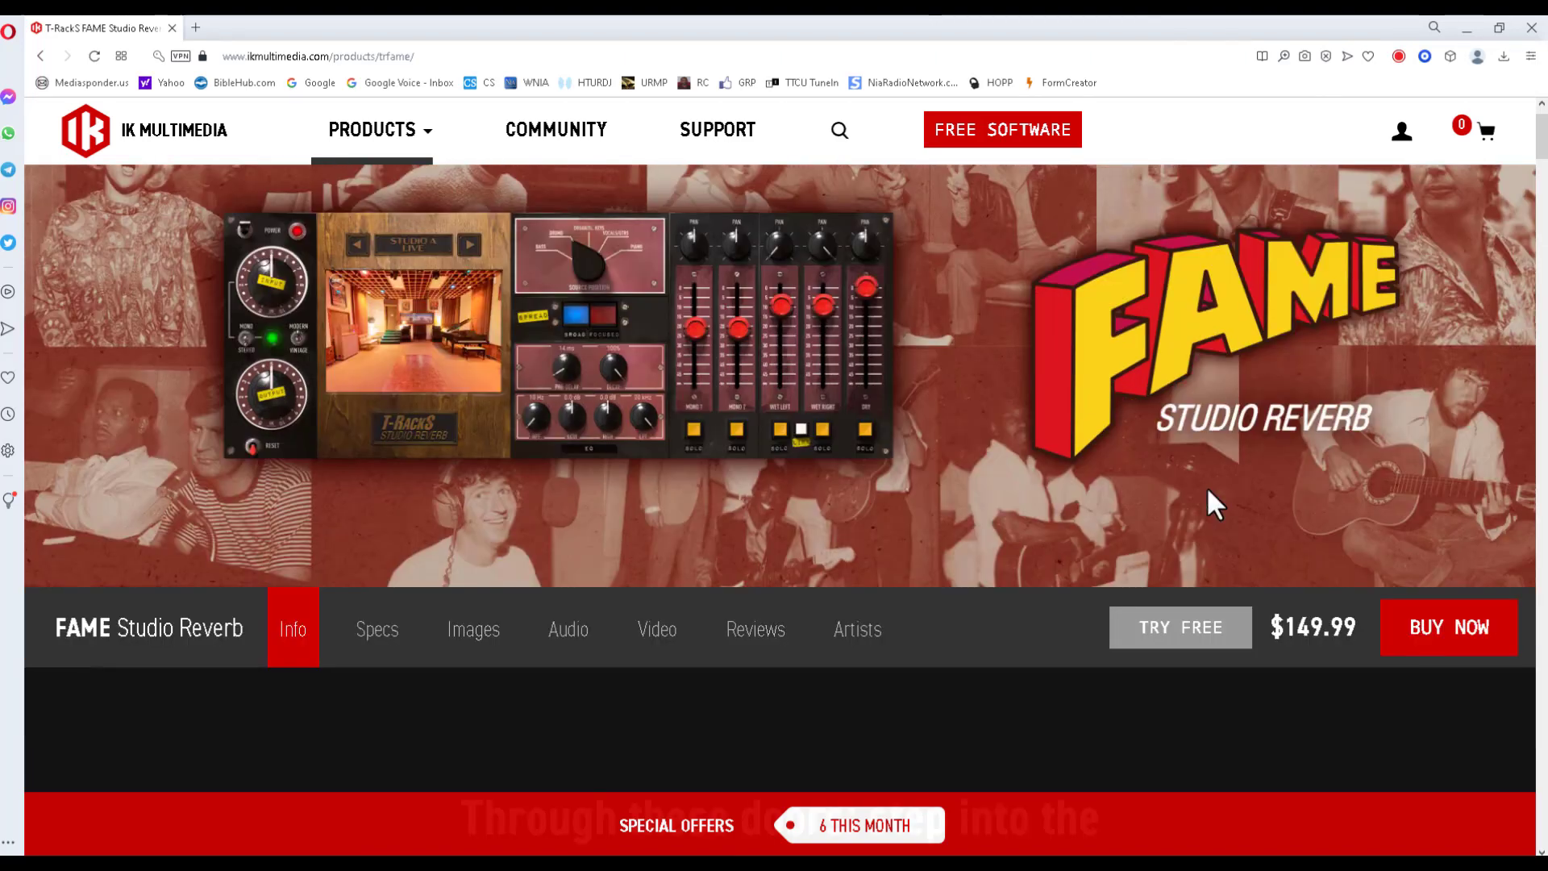
scroll(1198, 493, "down", 1)
scroll(1198, 494, "down", 6)
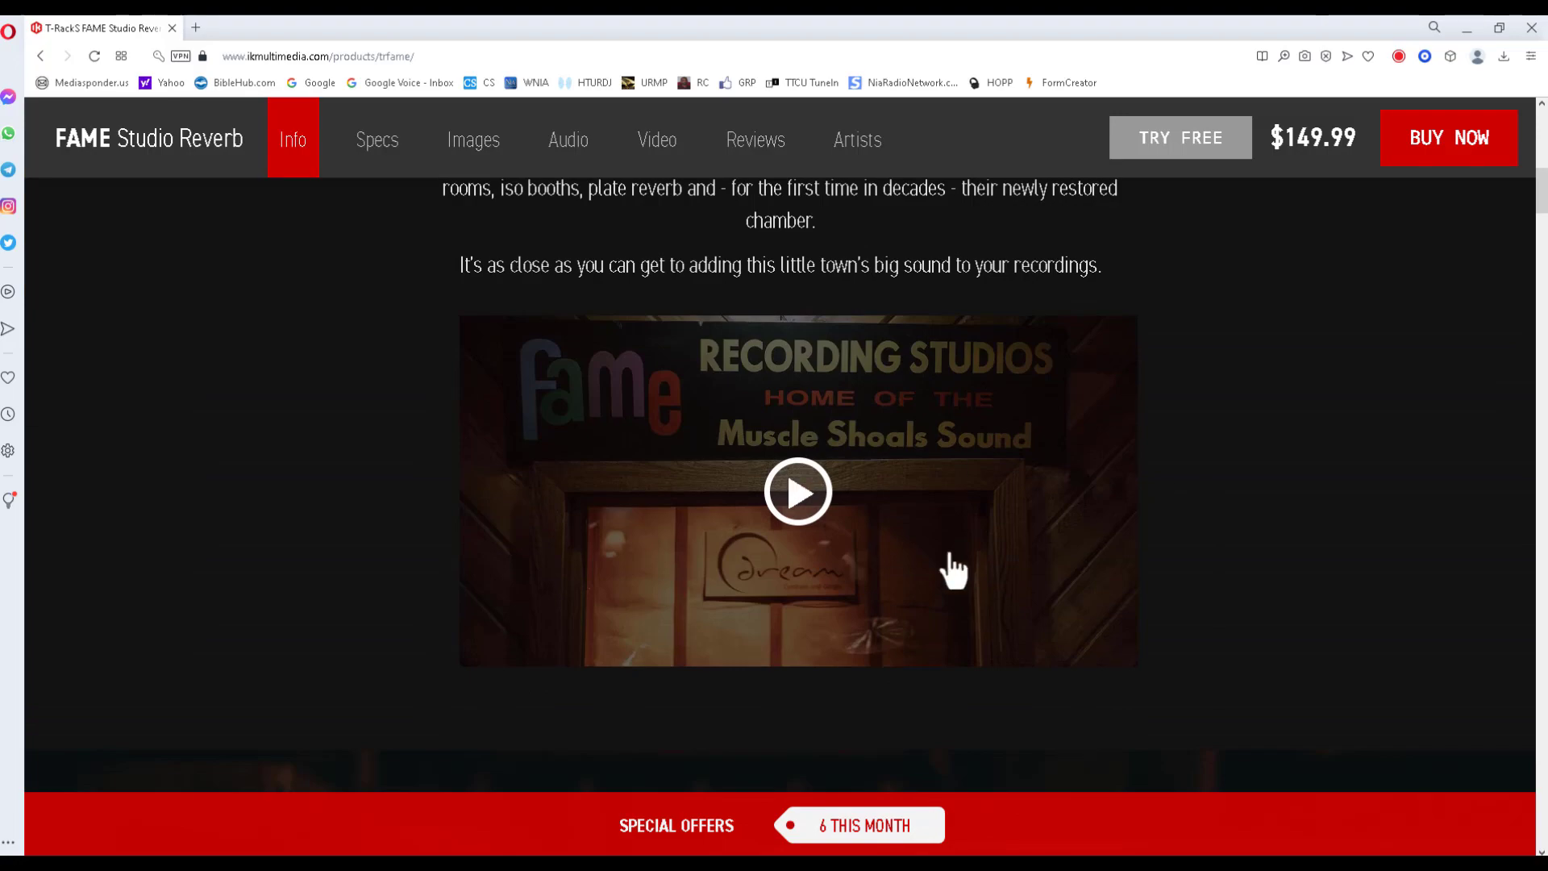
scroll(1254, 595, "down", 5)
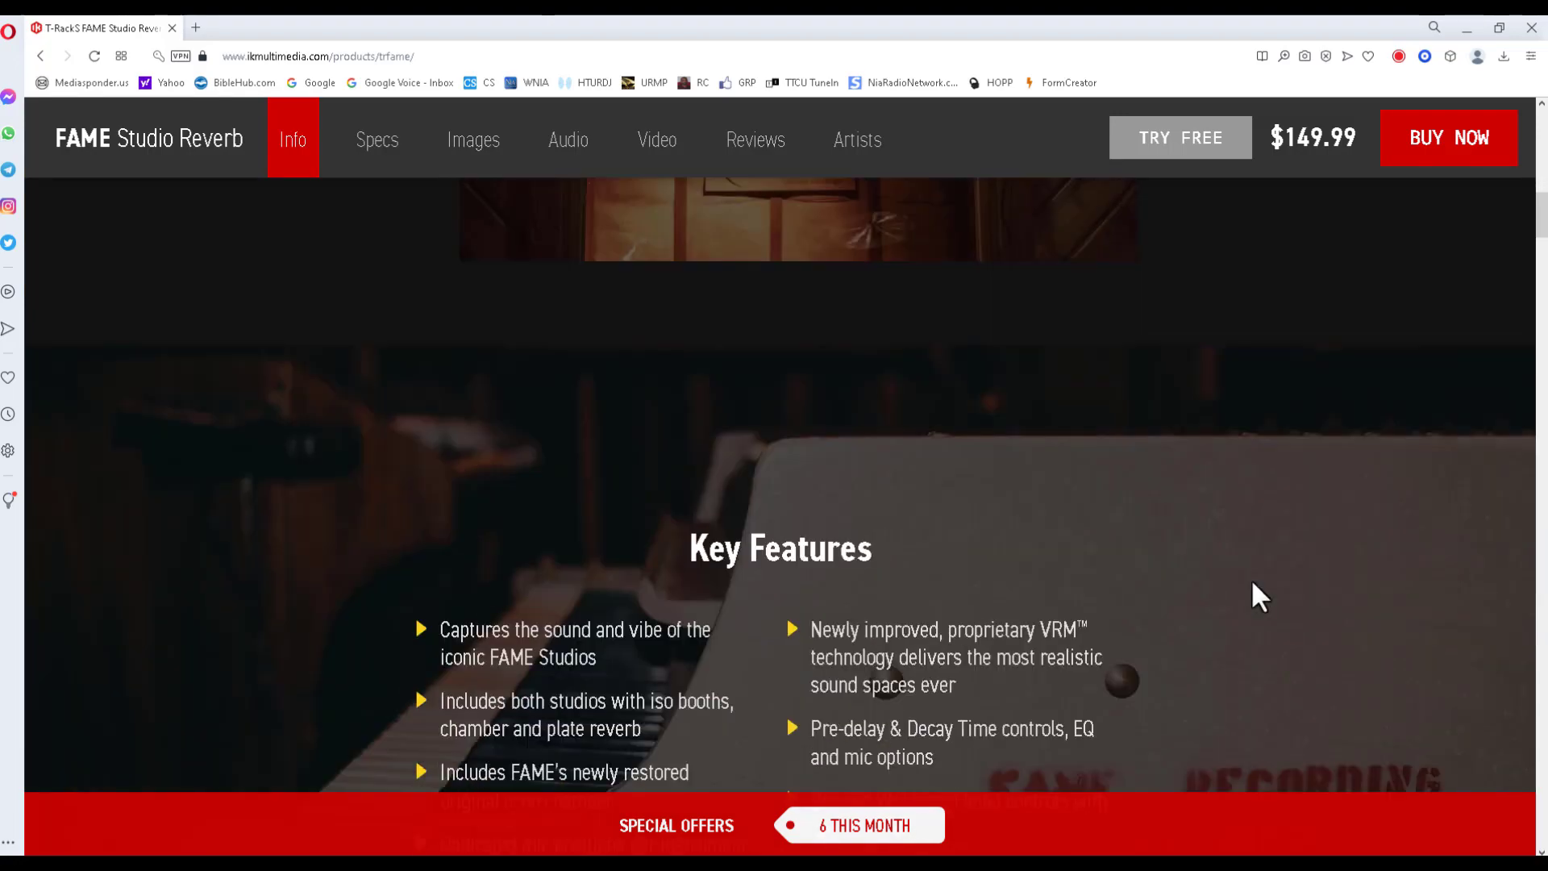
scroll(1254, 583, "down", 2)
scroll(1253, 582, "down", 5)
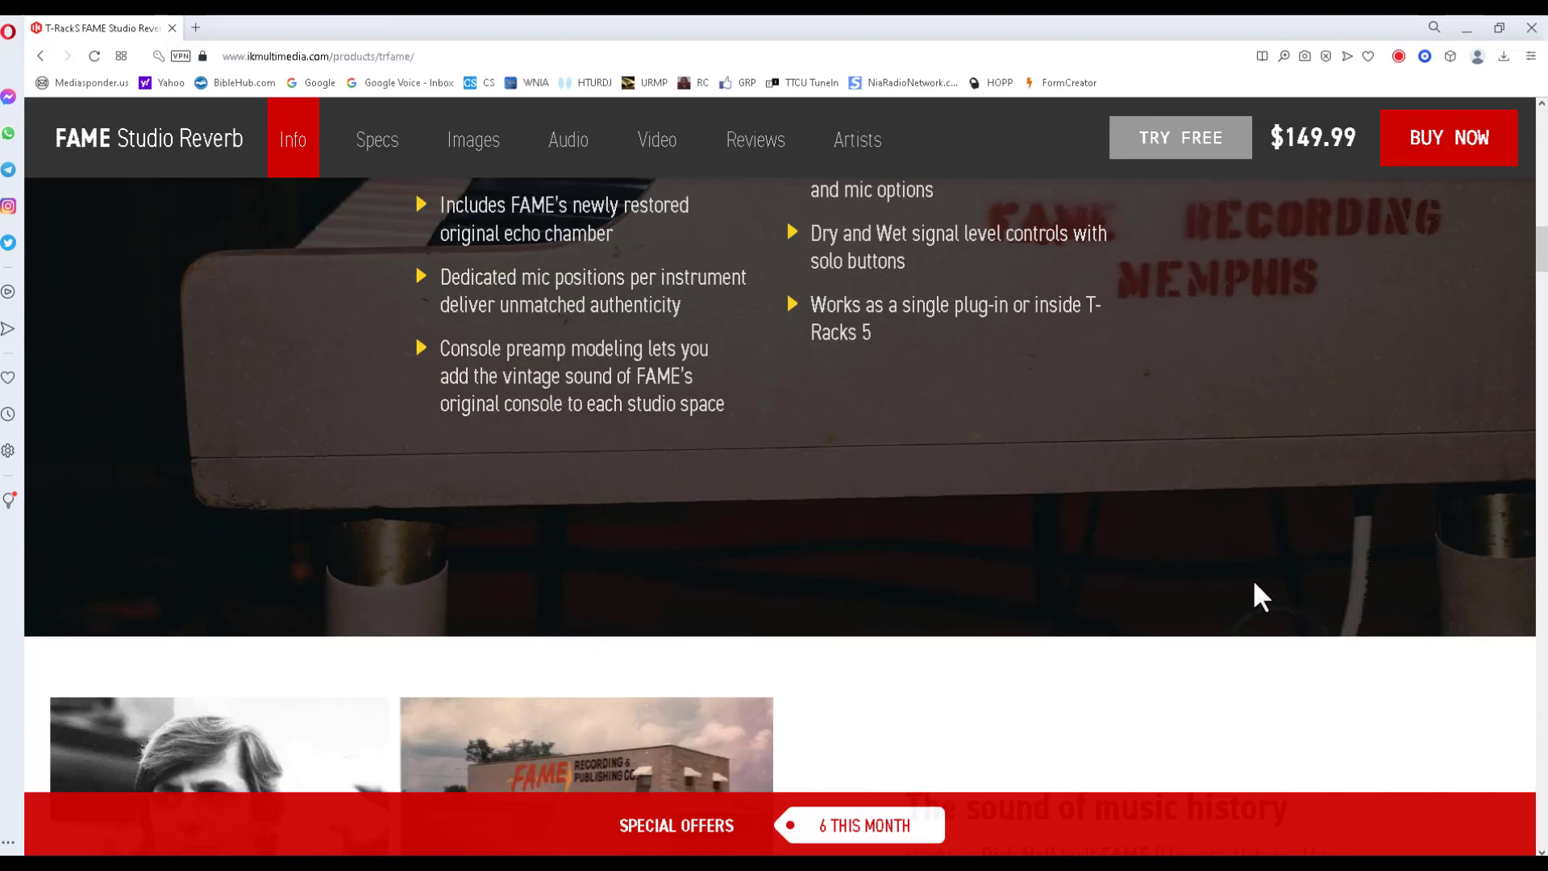
scroll(1254, 583, "down", 5)
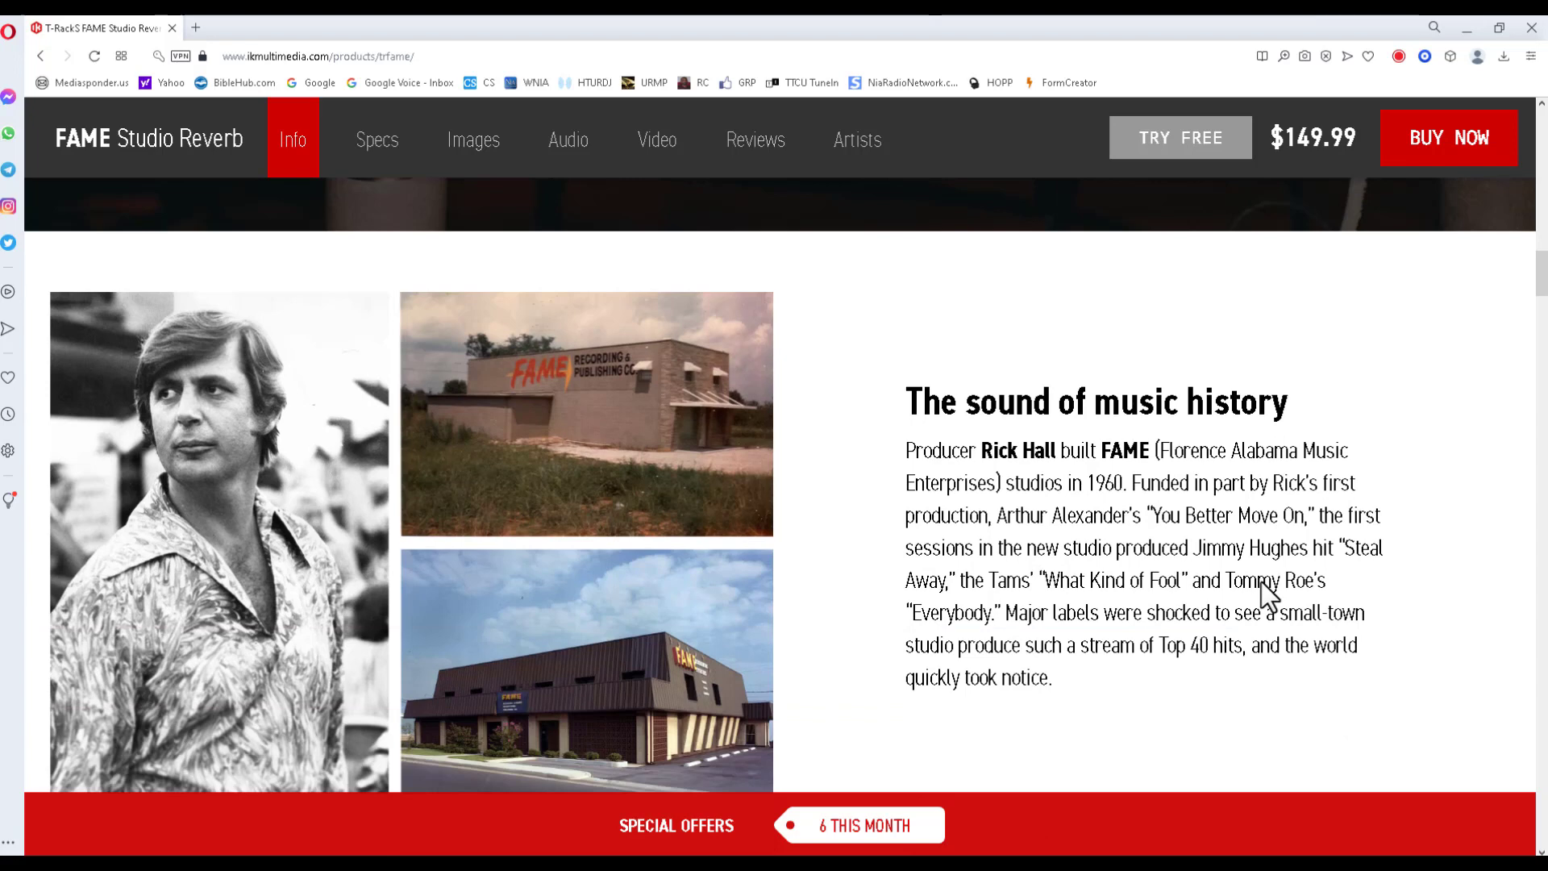
scroll(1269, 597, "down", 1)
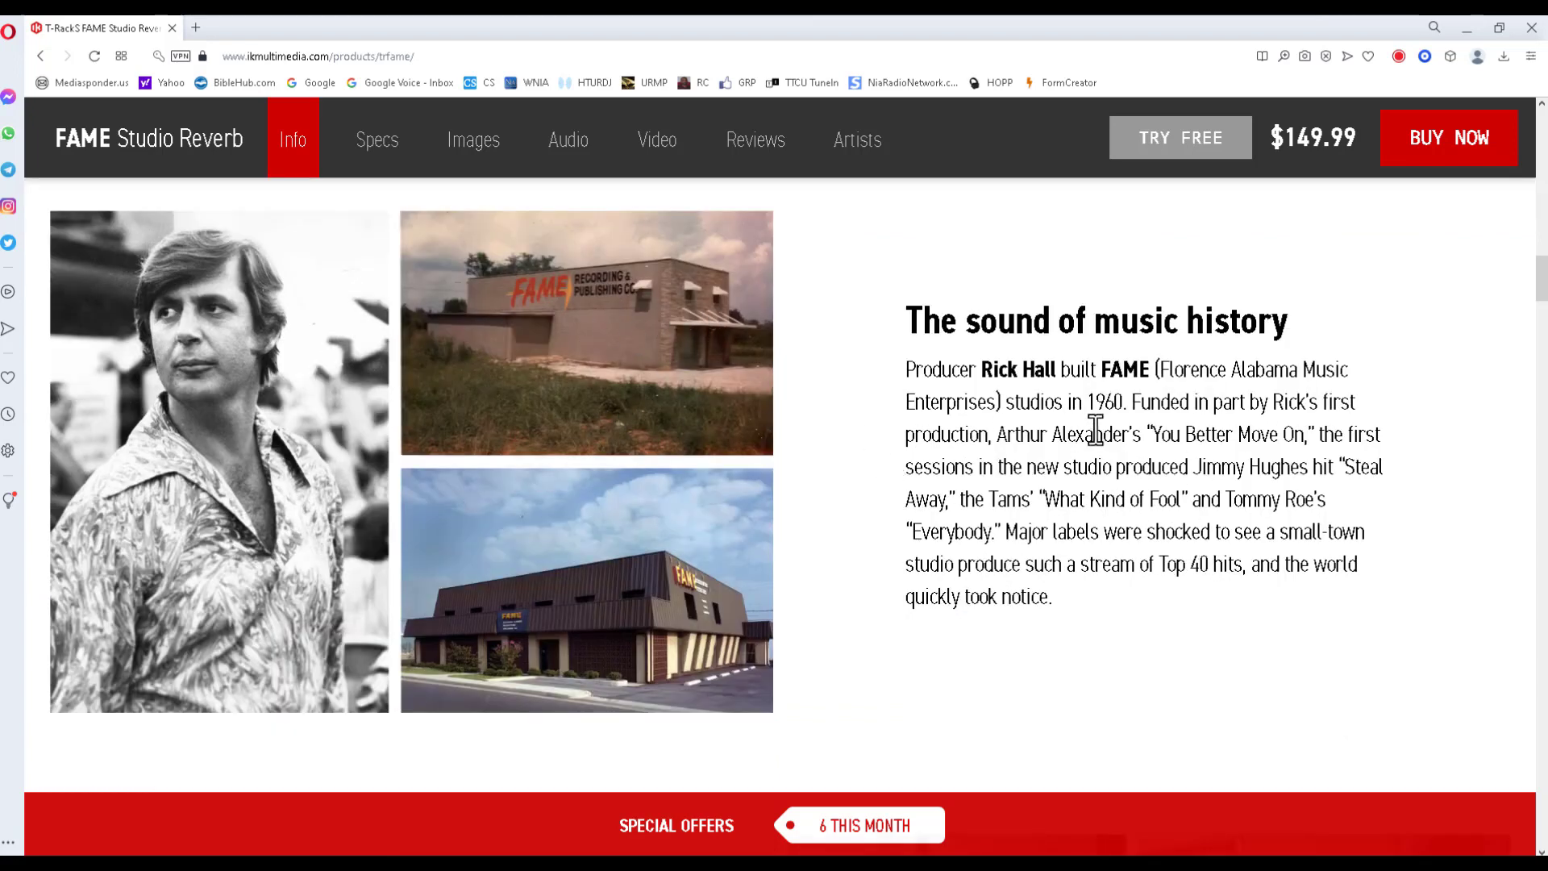
scroll(1096, 429, "down", 7)
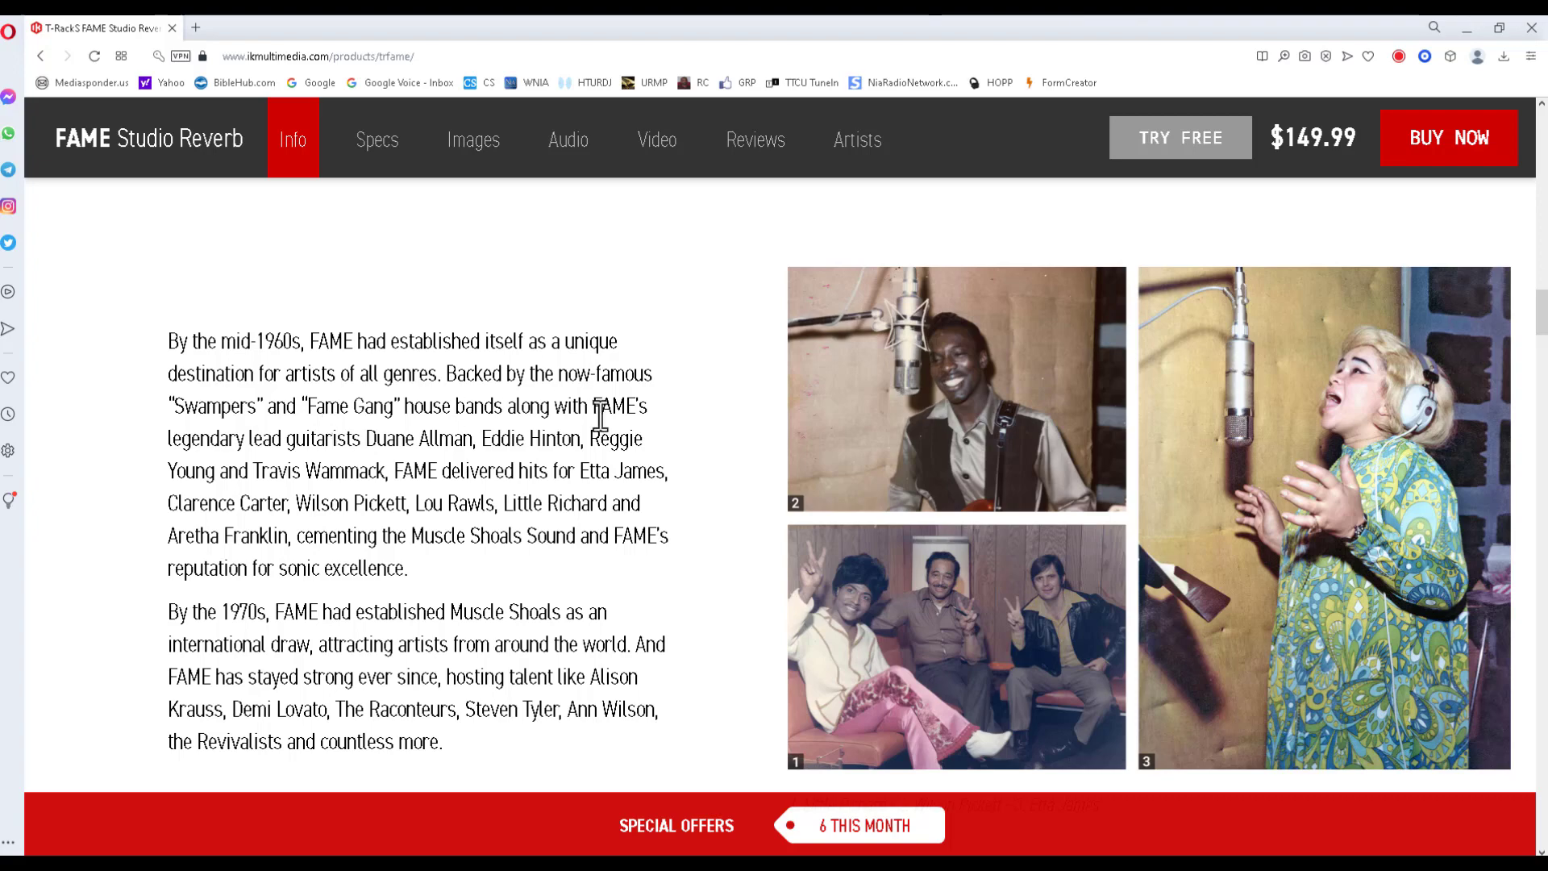
scroll(619, 435, "down", 1)
Examine the product page's section on the plug-in's spaces, including the Studio A and Studio B floor plans and room photos
scroll(618, 439, "down", 6)
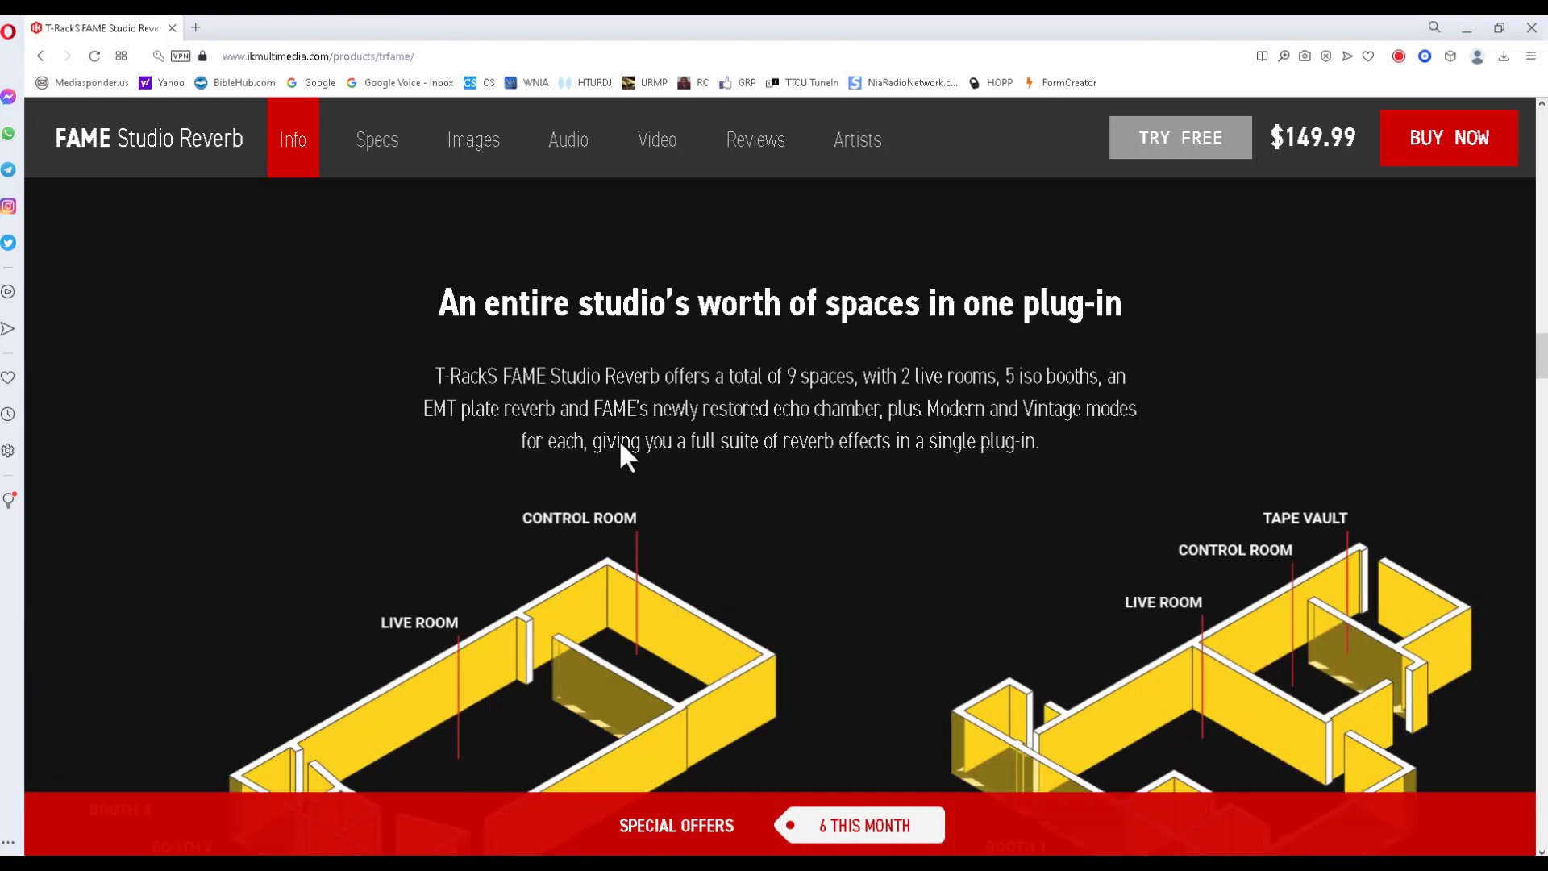
scroll(620, 441, "down", 2)
scroll(626, 435, "down", 3)
scroll(627, 438, "up", 1)
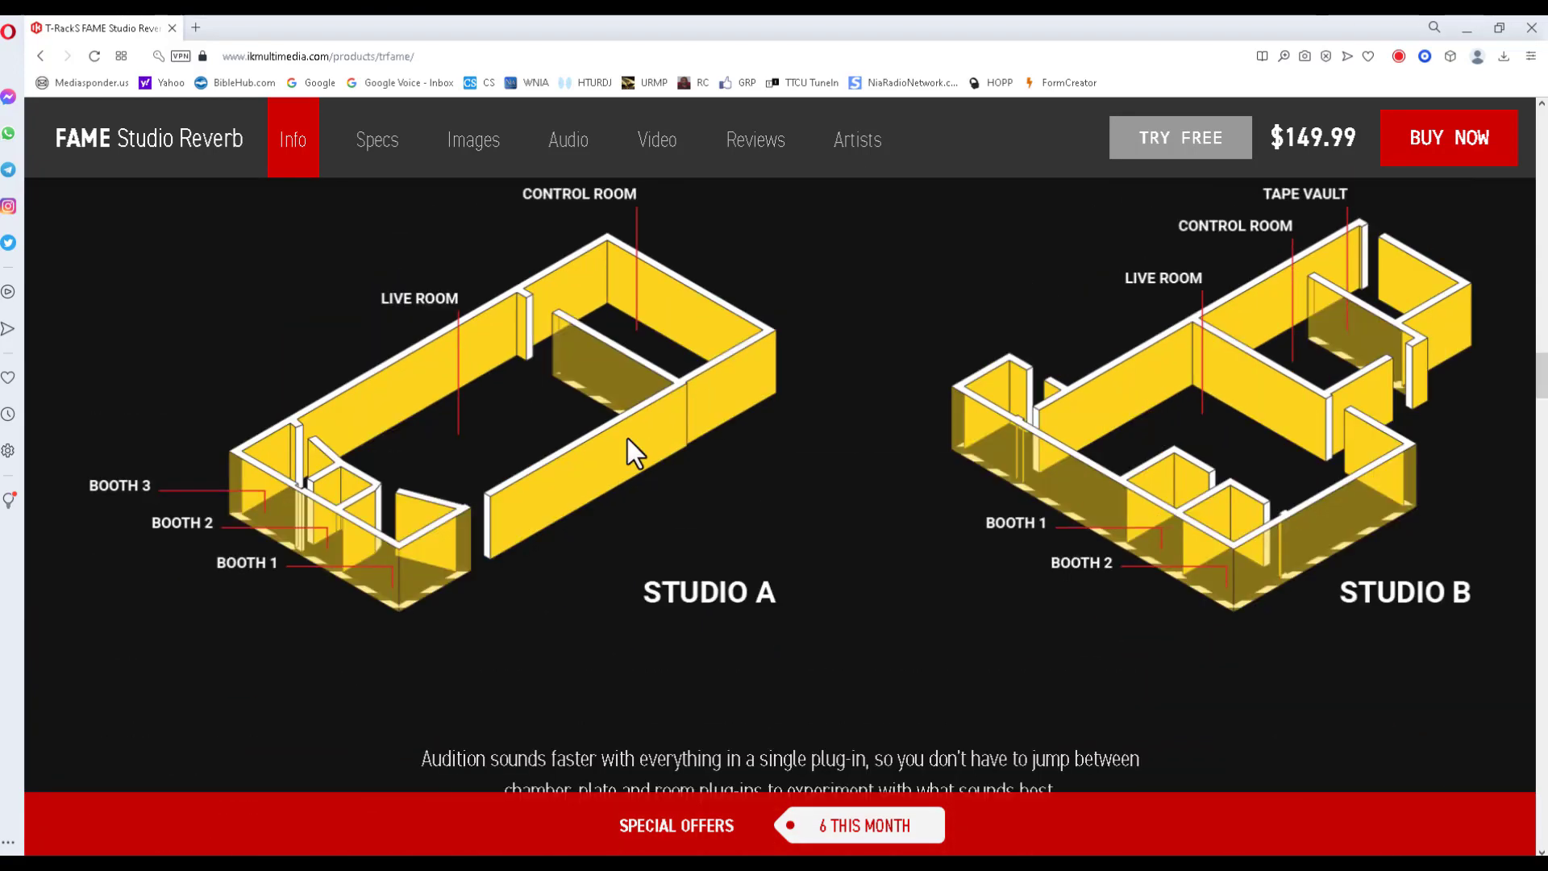
scroll(629, 439, "up", 1)
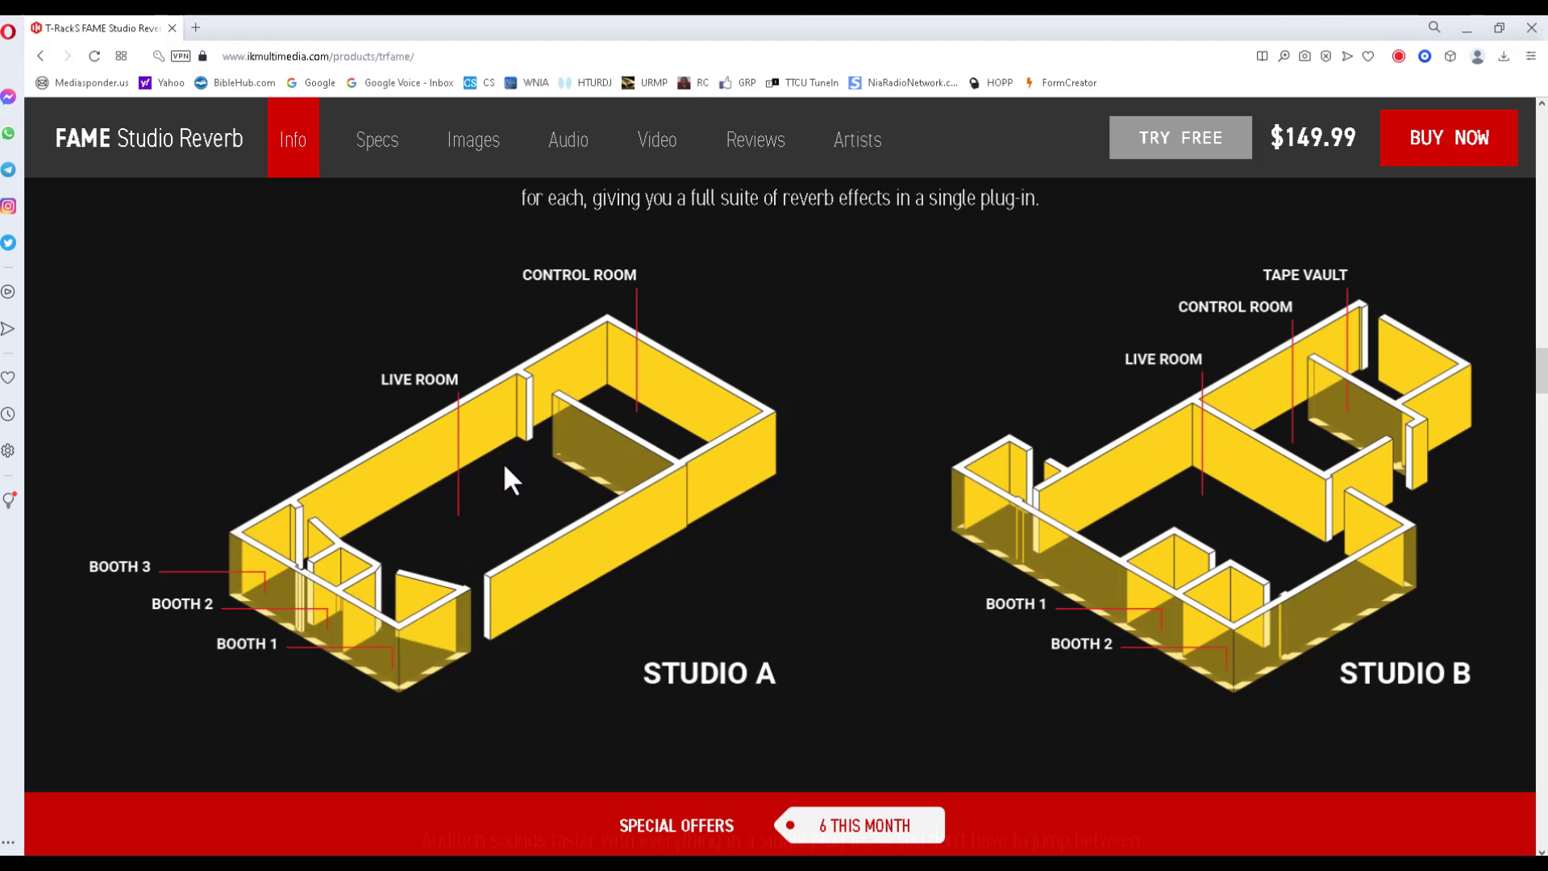
scroll(802, 539, "down", 10)
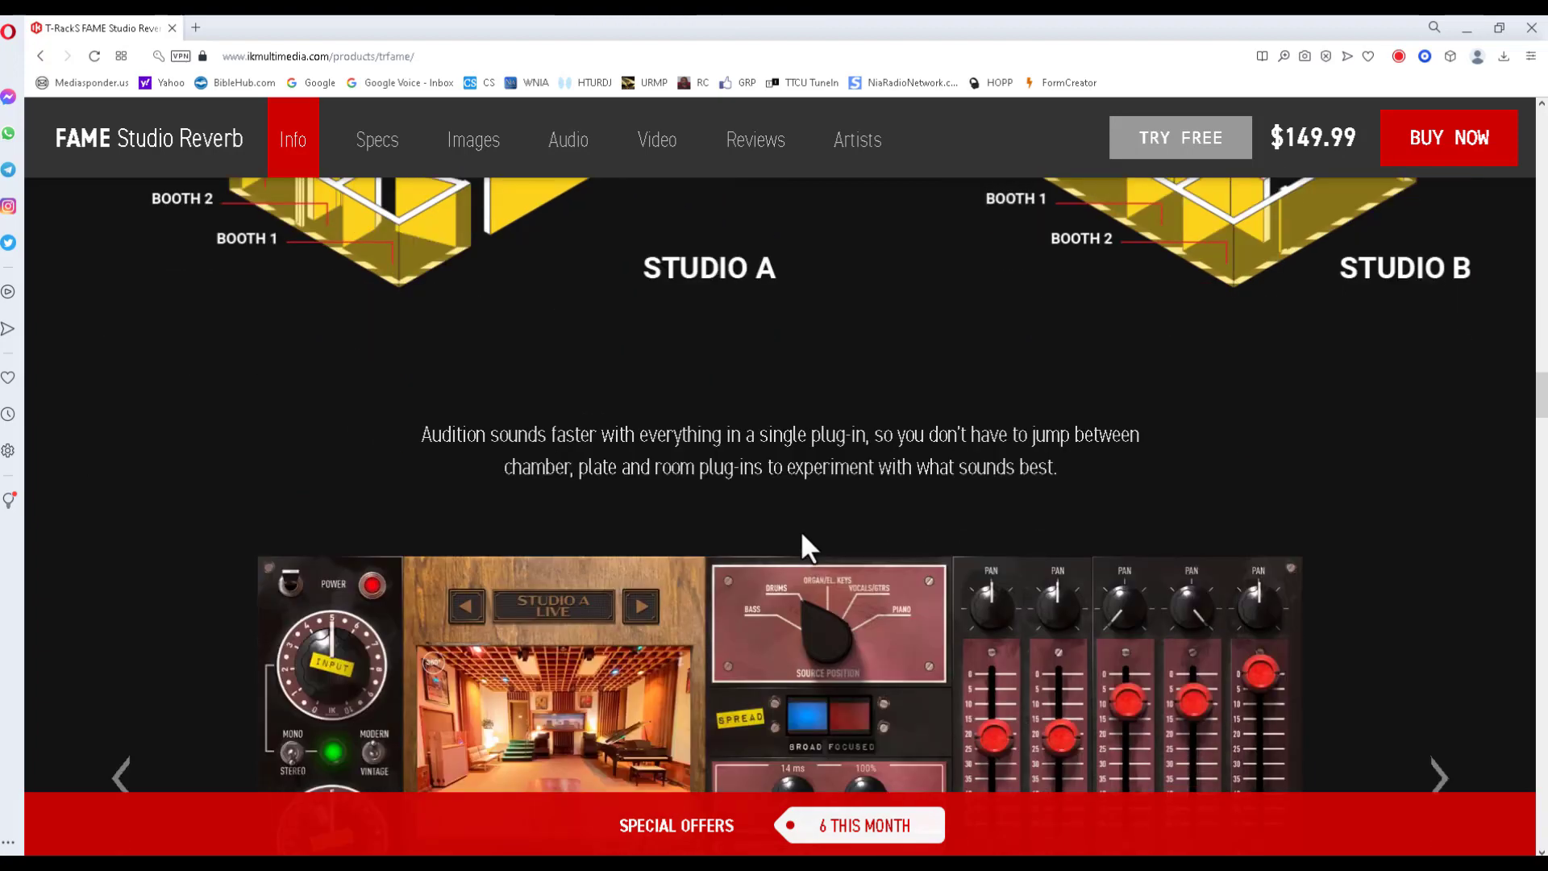
scroll(809, 548, "down", 3)
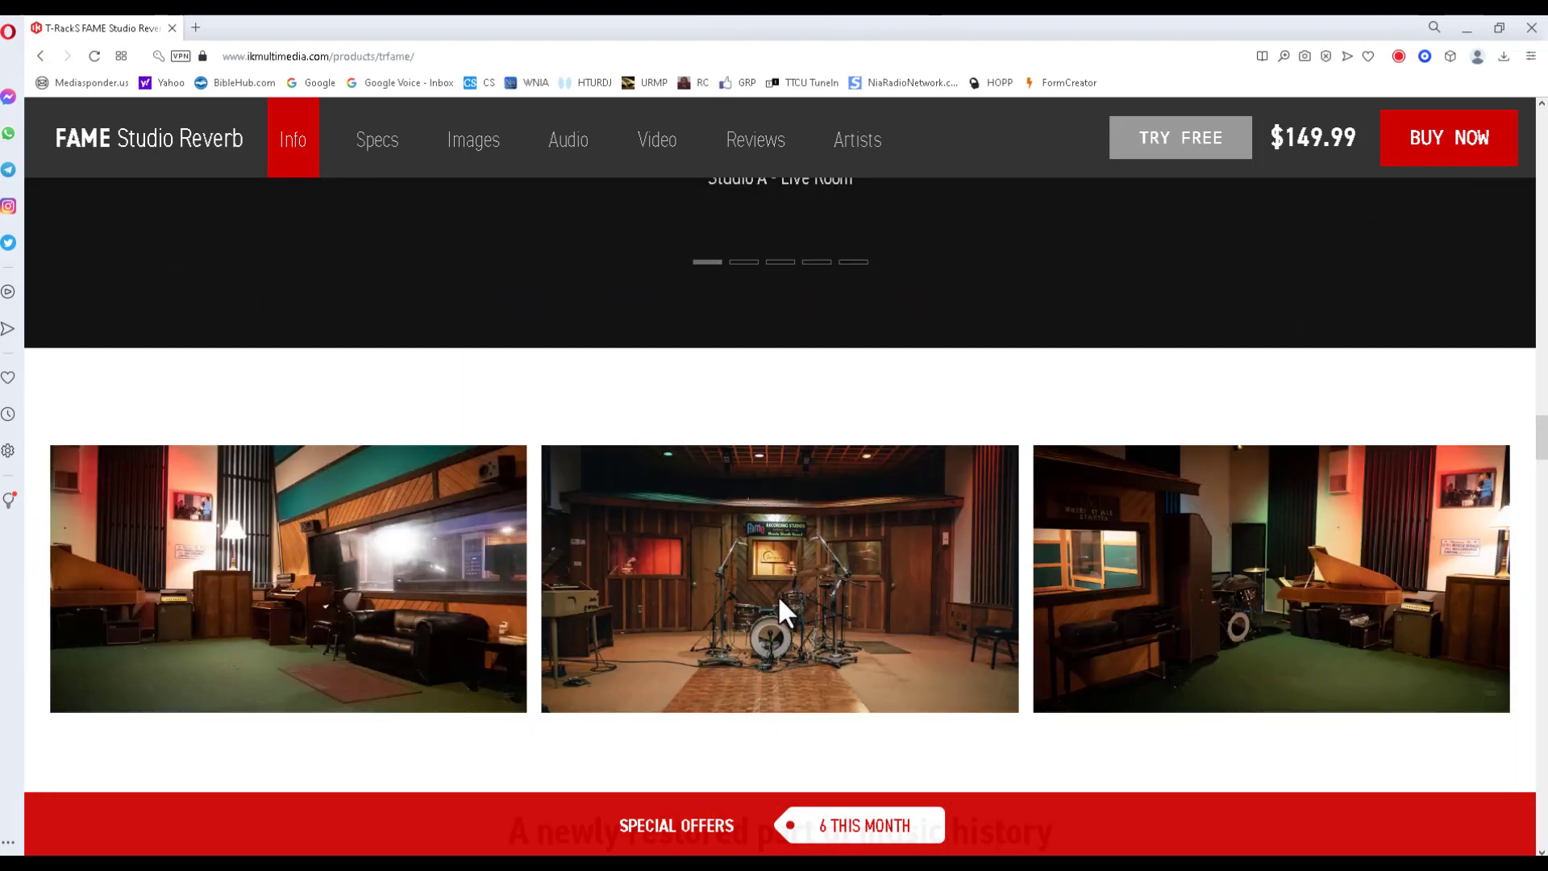
scroll(822, 641, "down", 2)
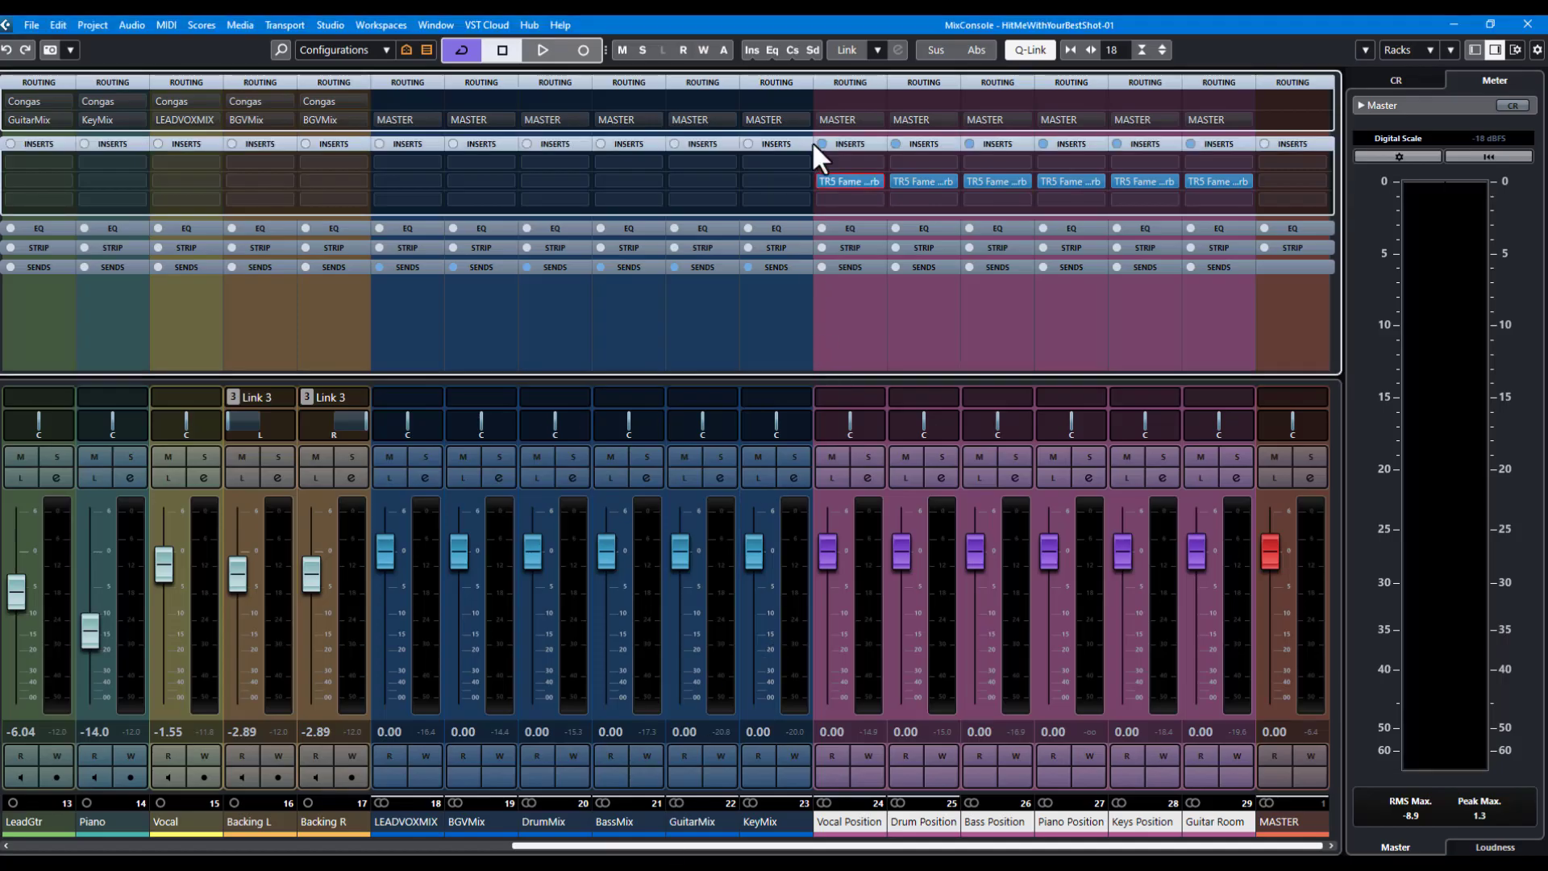
Switch back to Cubase, open the Vocal Position reverb and look around the Studio A Live room in its 360° picture
left_click(840, 179)
left_click_drag(375, 524, 429, 544)
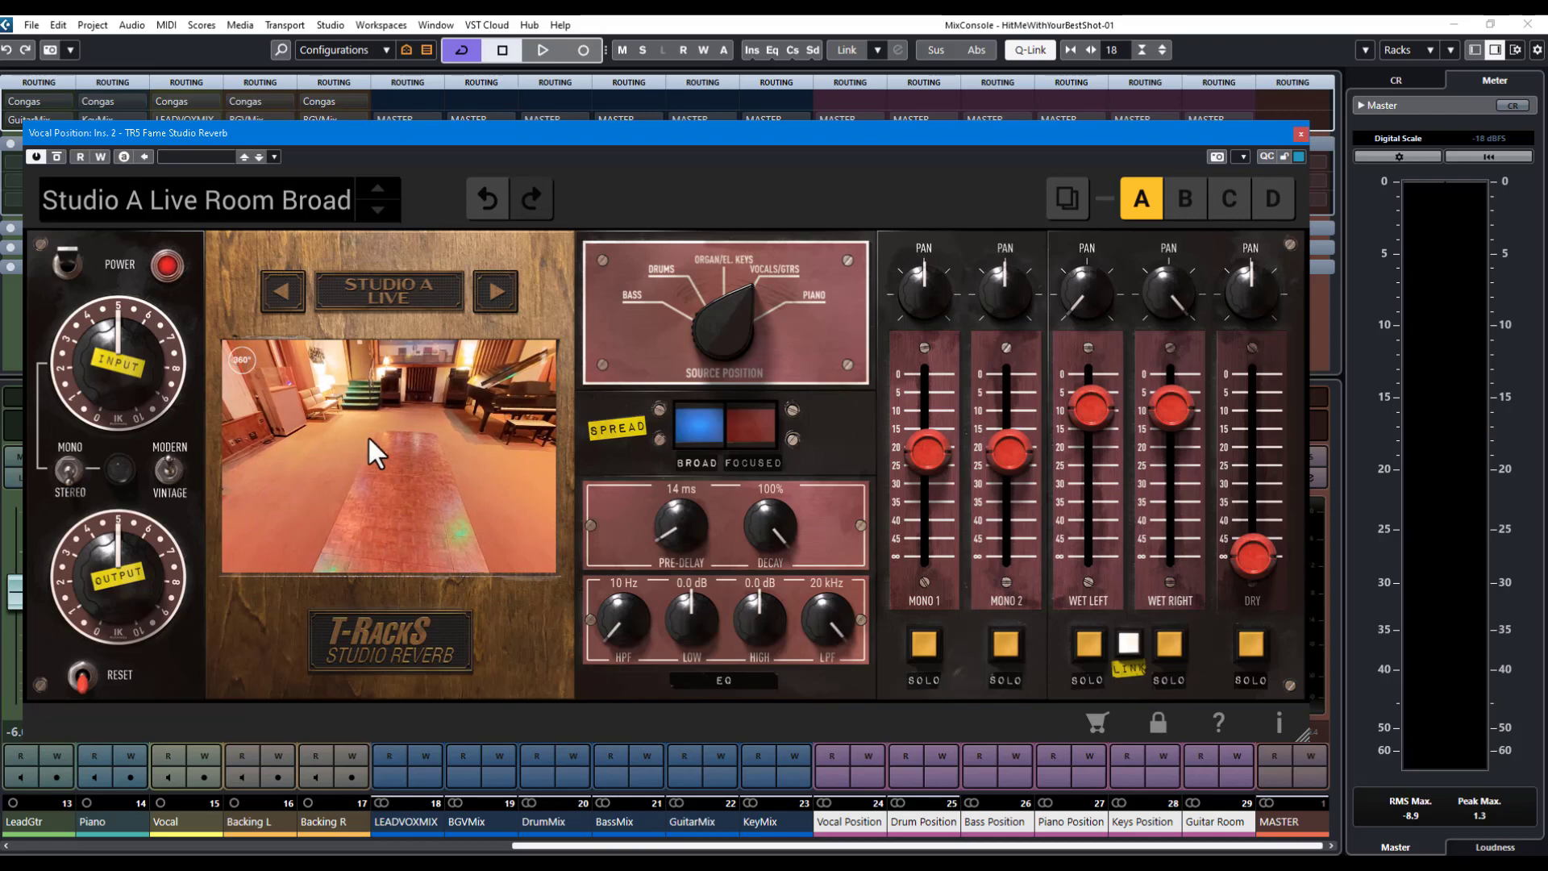
left_click_drag(368, 436, 345, 524)
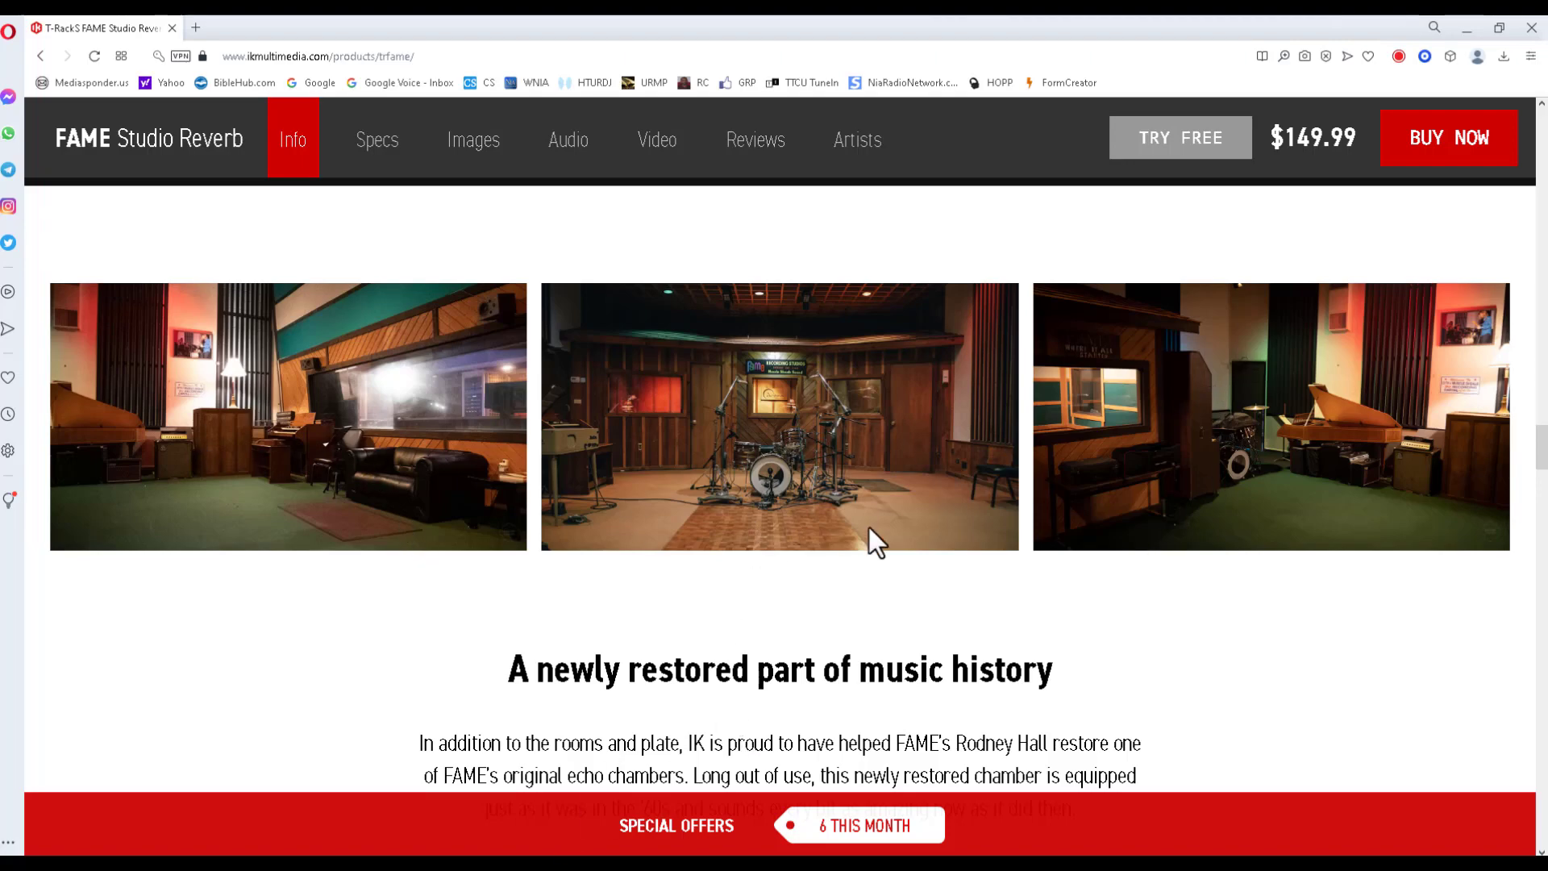
Back in the browser, read the product page's remaining sections on instrument positions, consoles, plug-in controls and the T-RackS 5 shell
scroll(984, 621, "down", 15)
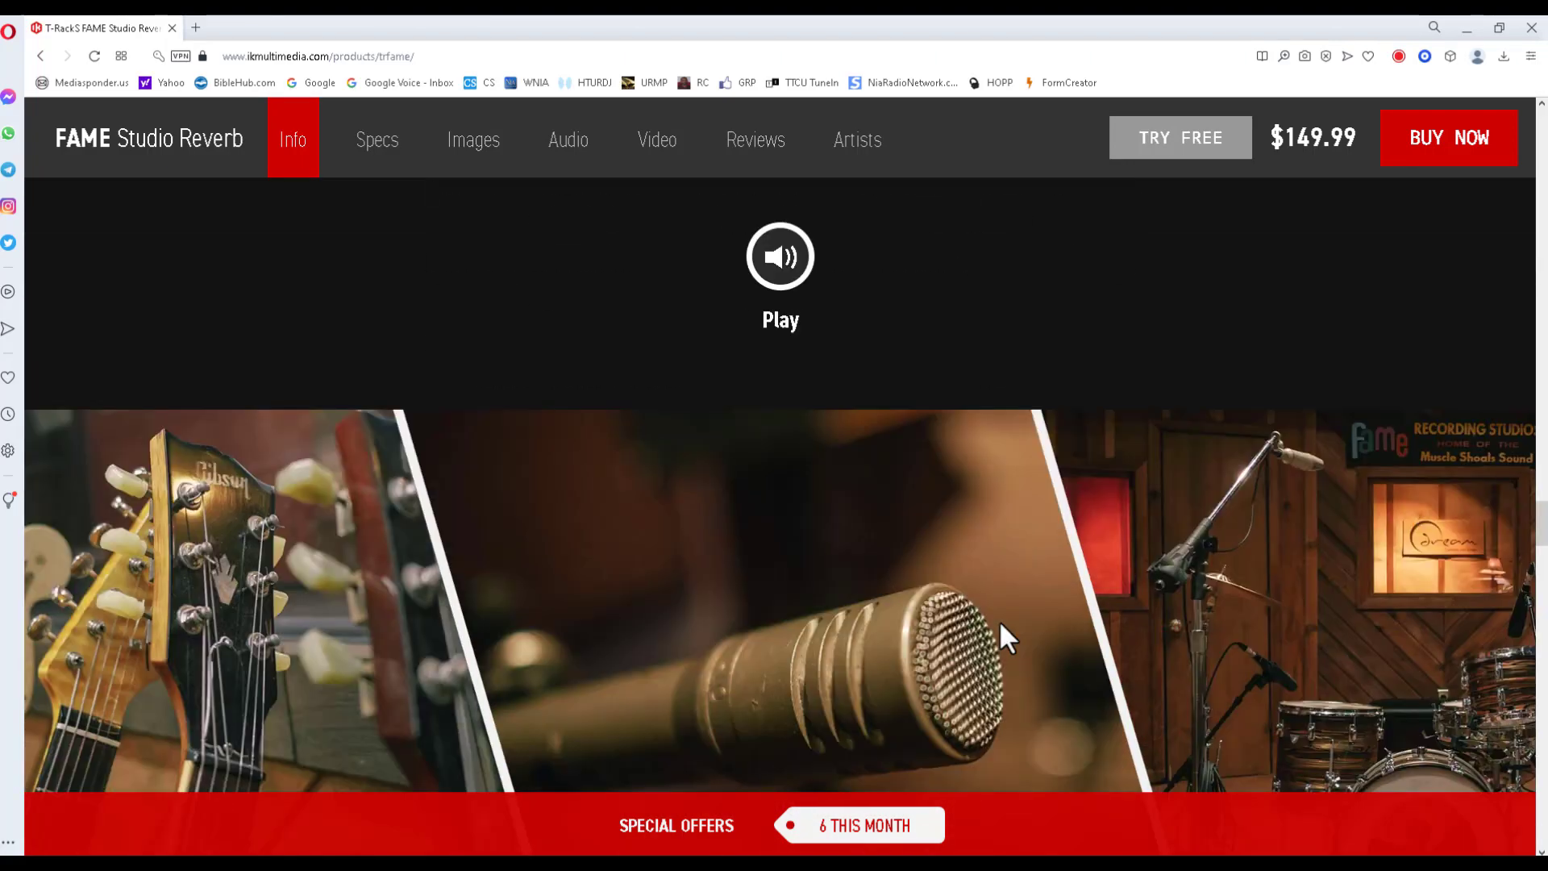
scroll(1000, 621, "down", 5)
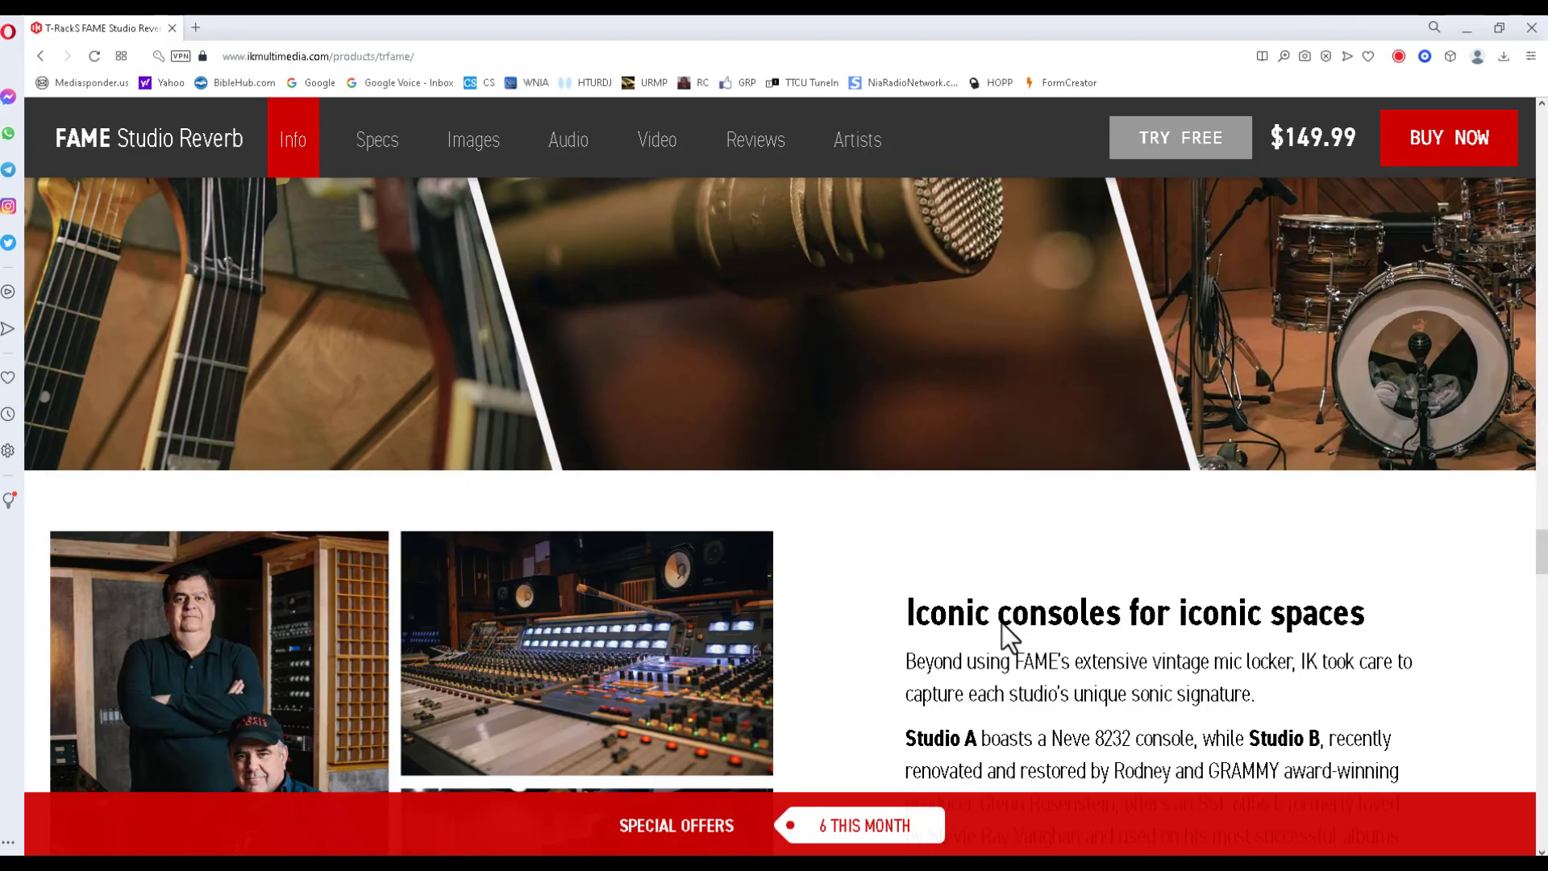
scroll(1003, 623, "down", 4)
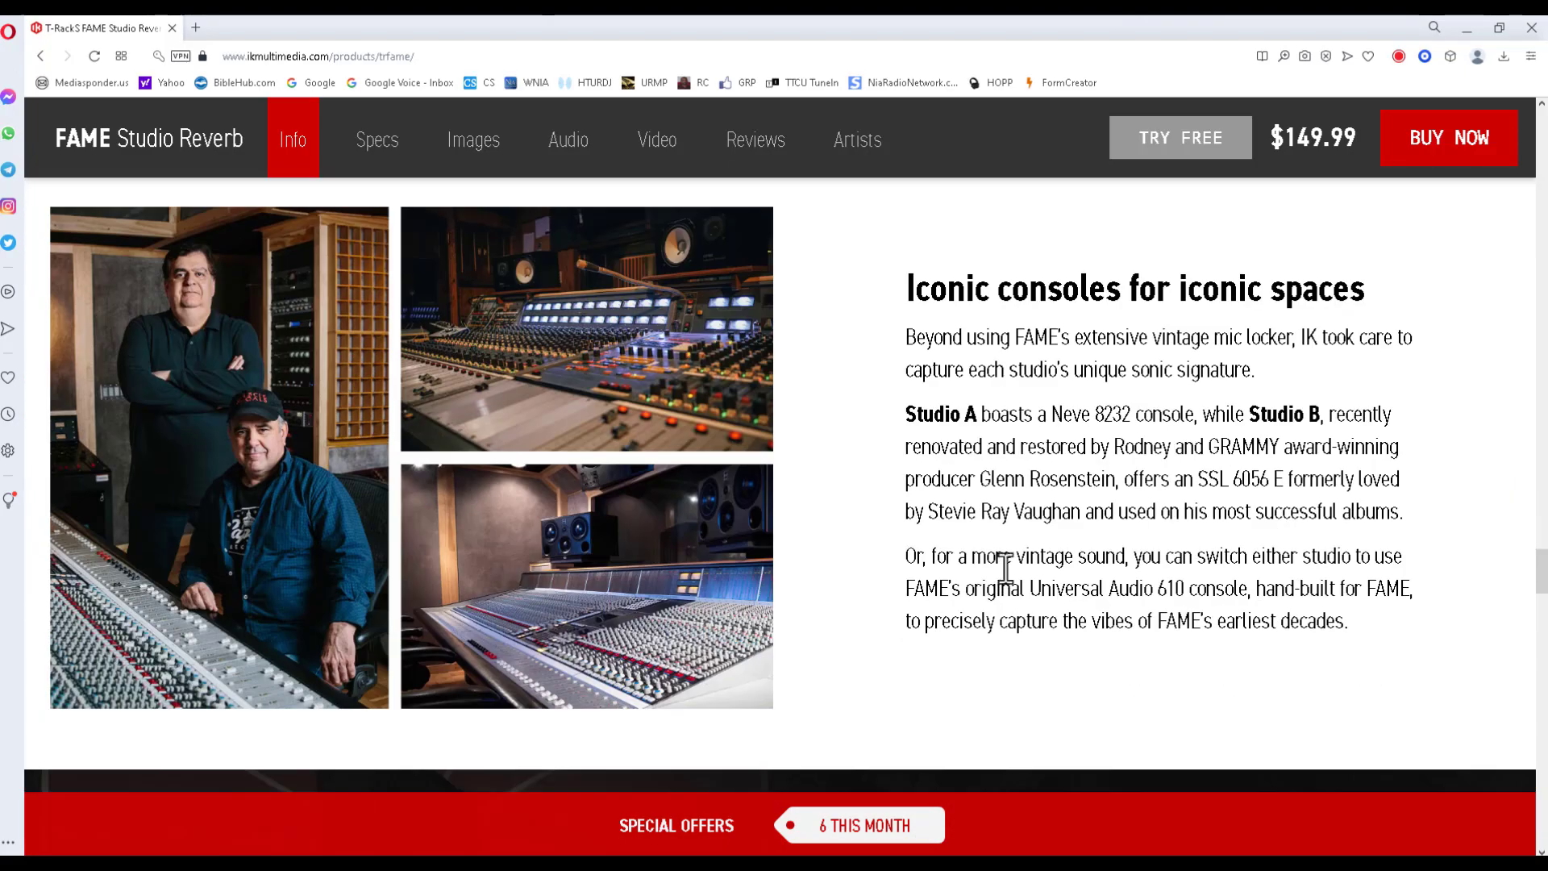
scroll(1016, 570, "down", 6)
scroll(1028, 571, "down", 10)
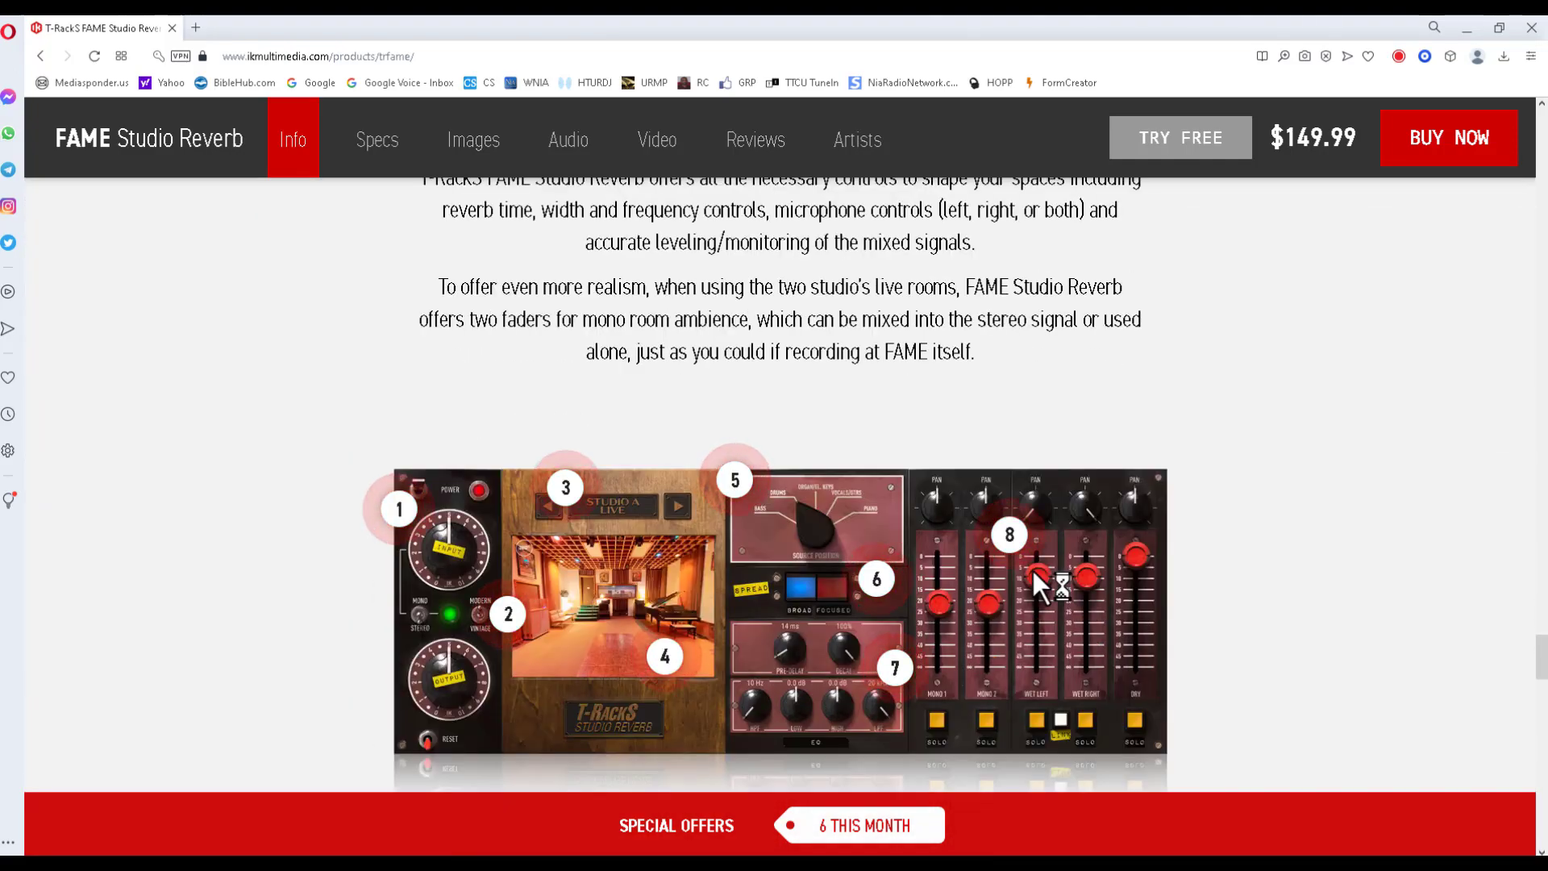
scroll(1032, 567, "down", 9)
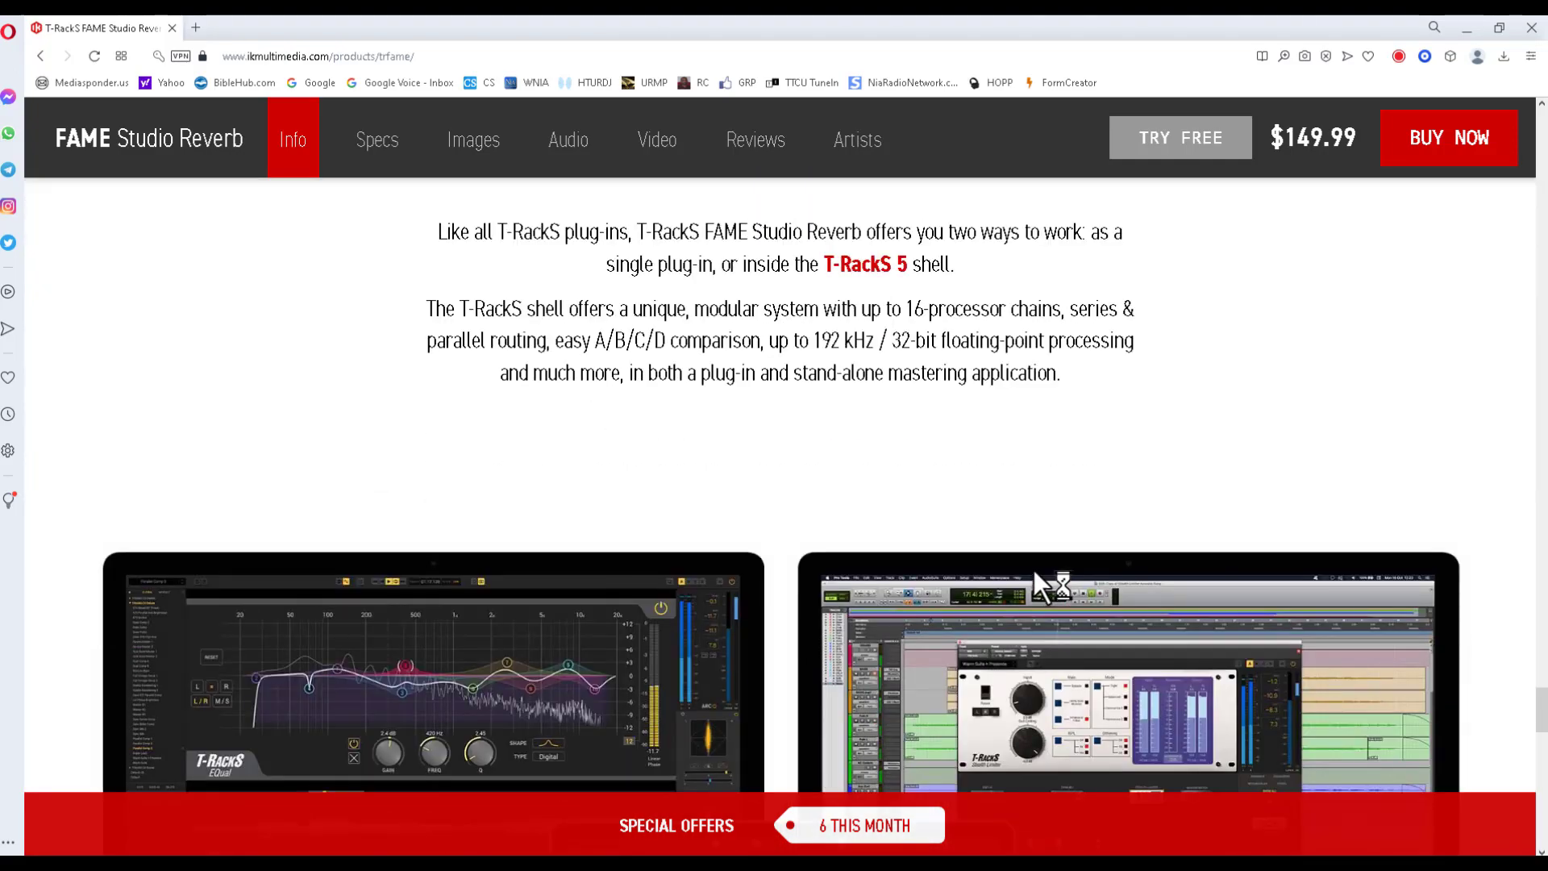
scroll(1033, 570, "down", 5)
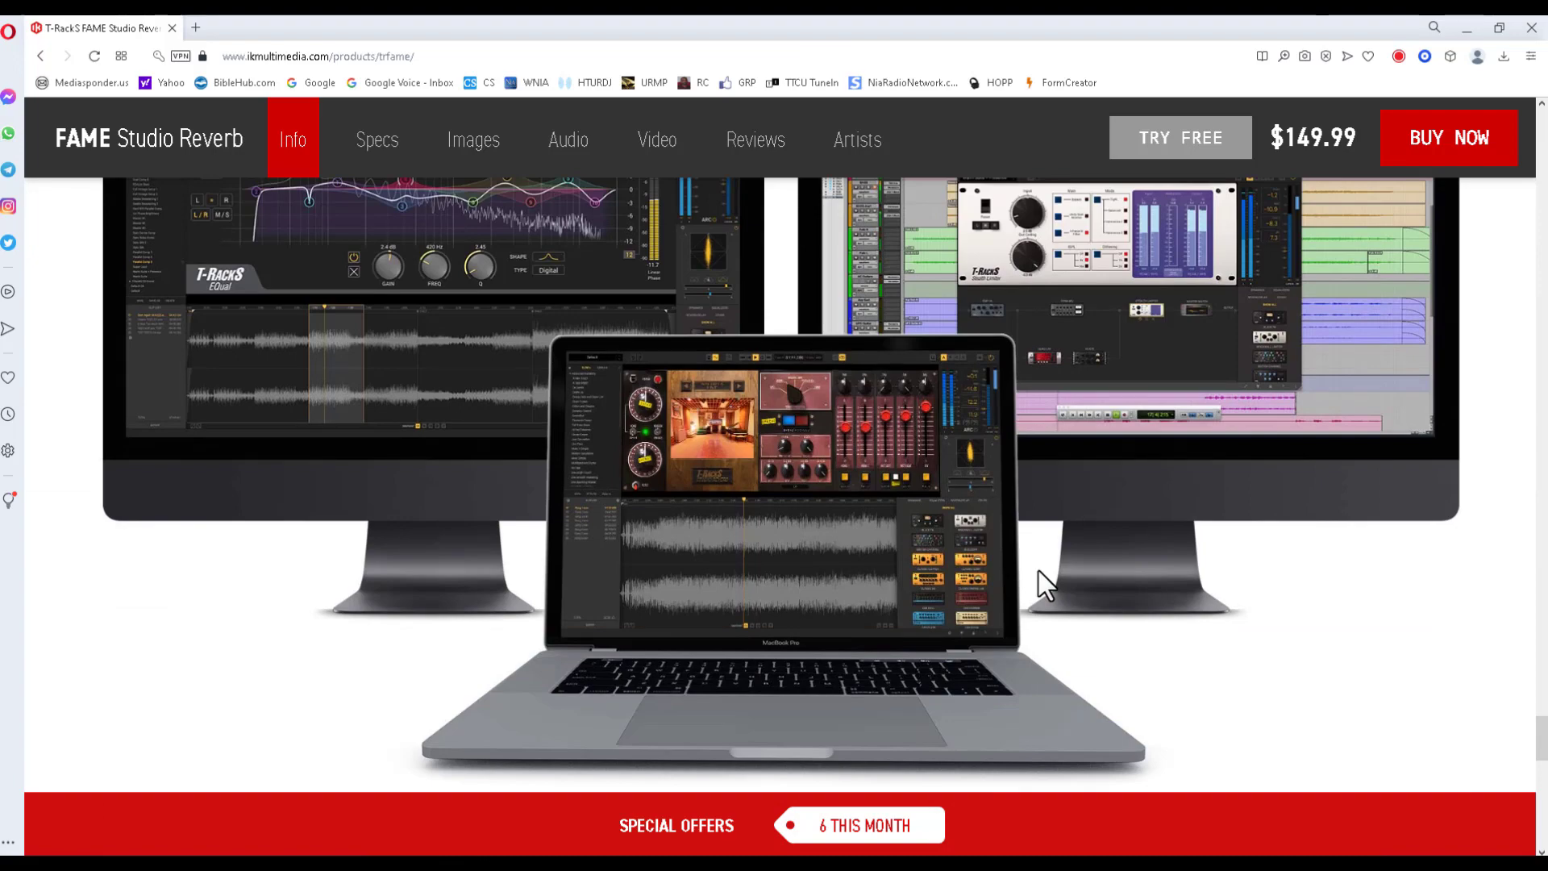
scroll(1041, 571, "down", 6)
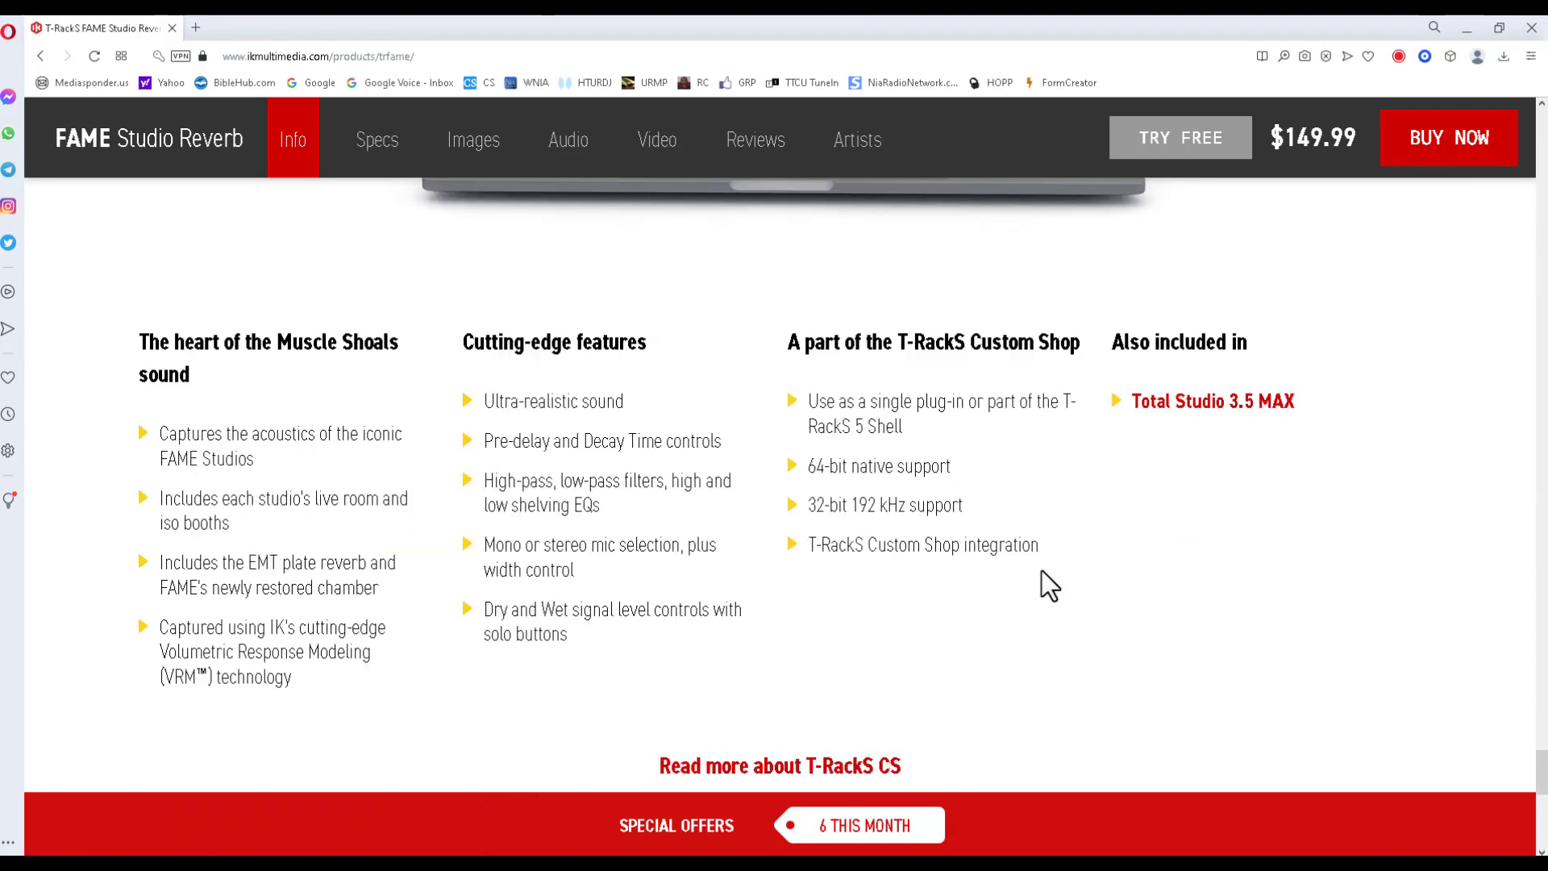
scroll(1044, 572, "down", 1)
scroll(1047, 572, "down", 10)
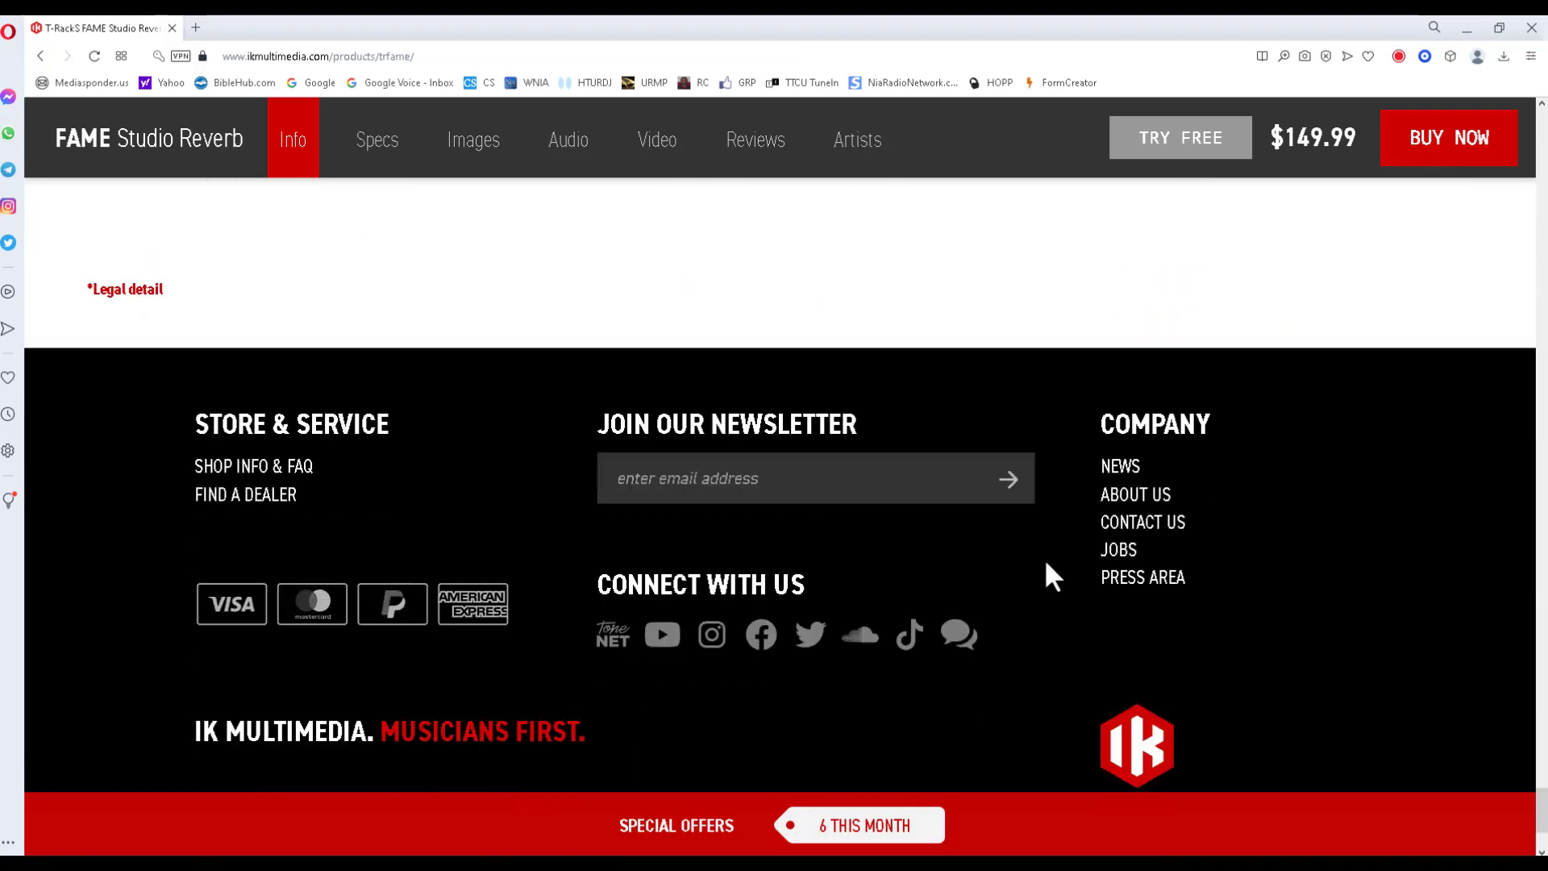
Go back through the product page to the section describing an entire studio's worth of spaces in one plug-in
scroll(1045, 561, "up", 16)
scroll(1048, 569, "down", 20)
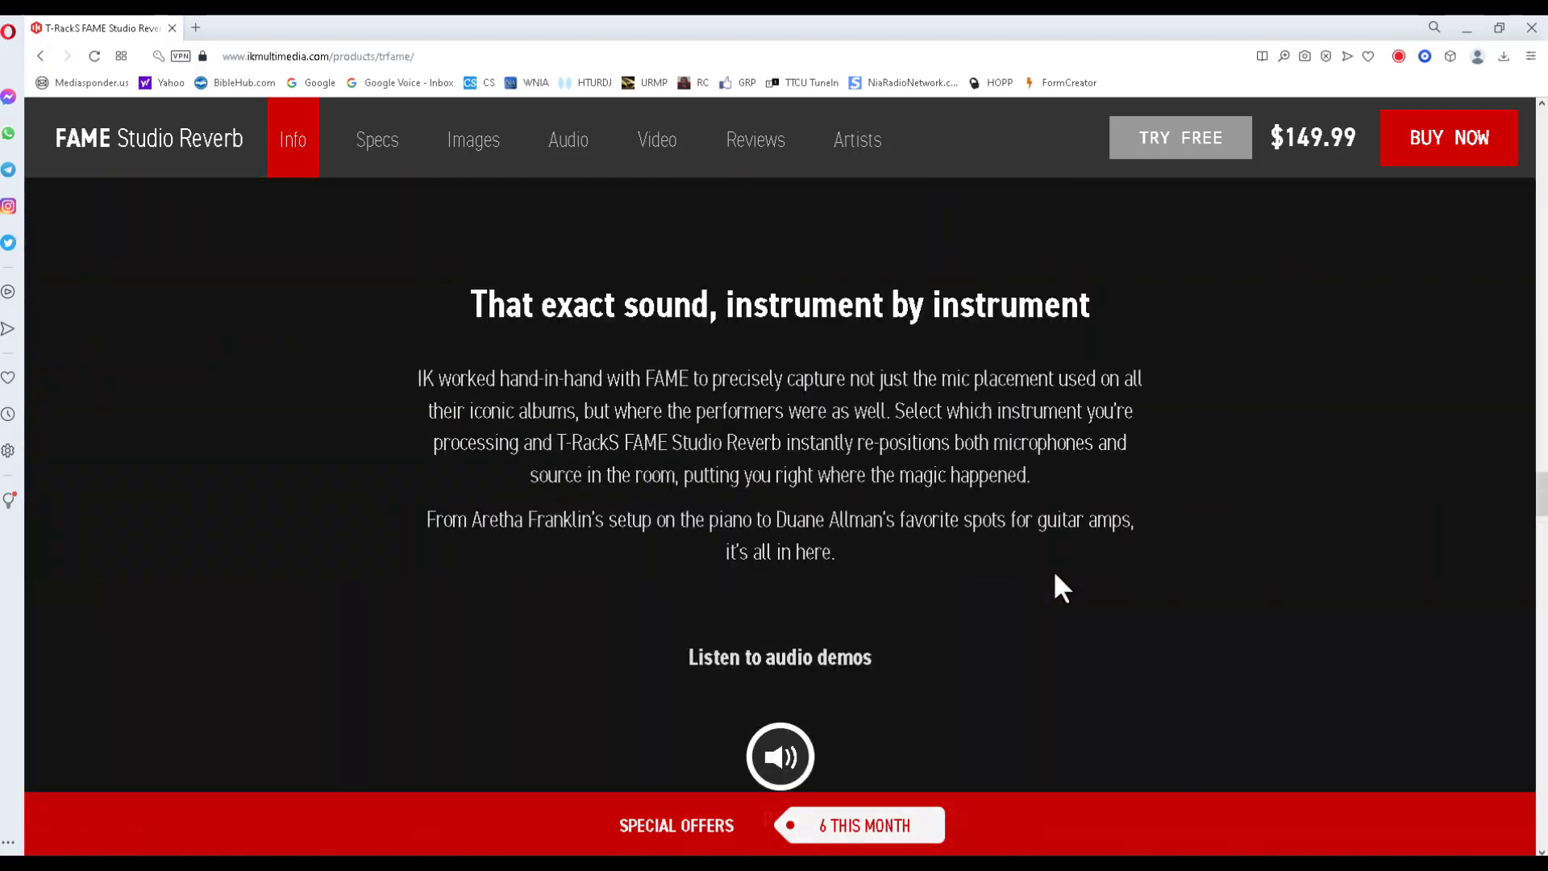
scroll(1054, 575, "down", 15)
scroll(1067, 605, "up", 7)
scroll(1067, 605, "up", 10)
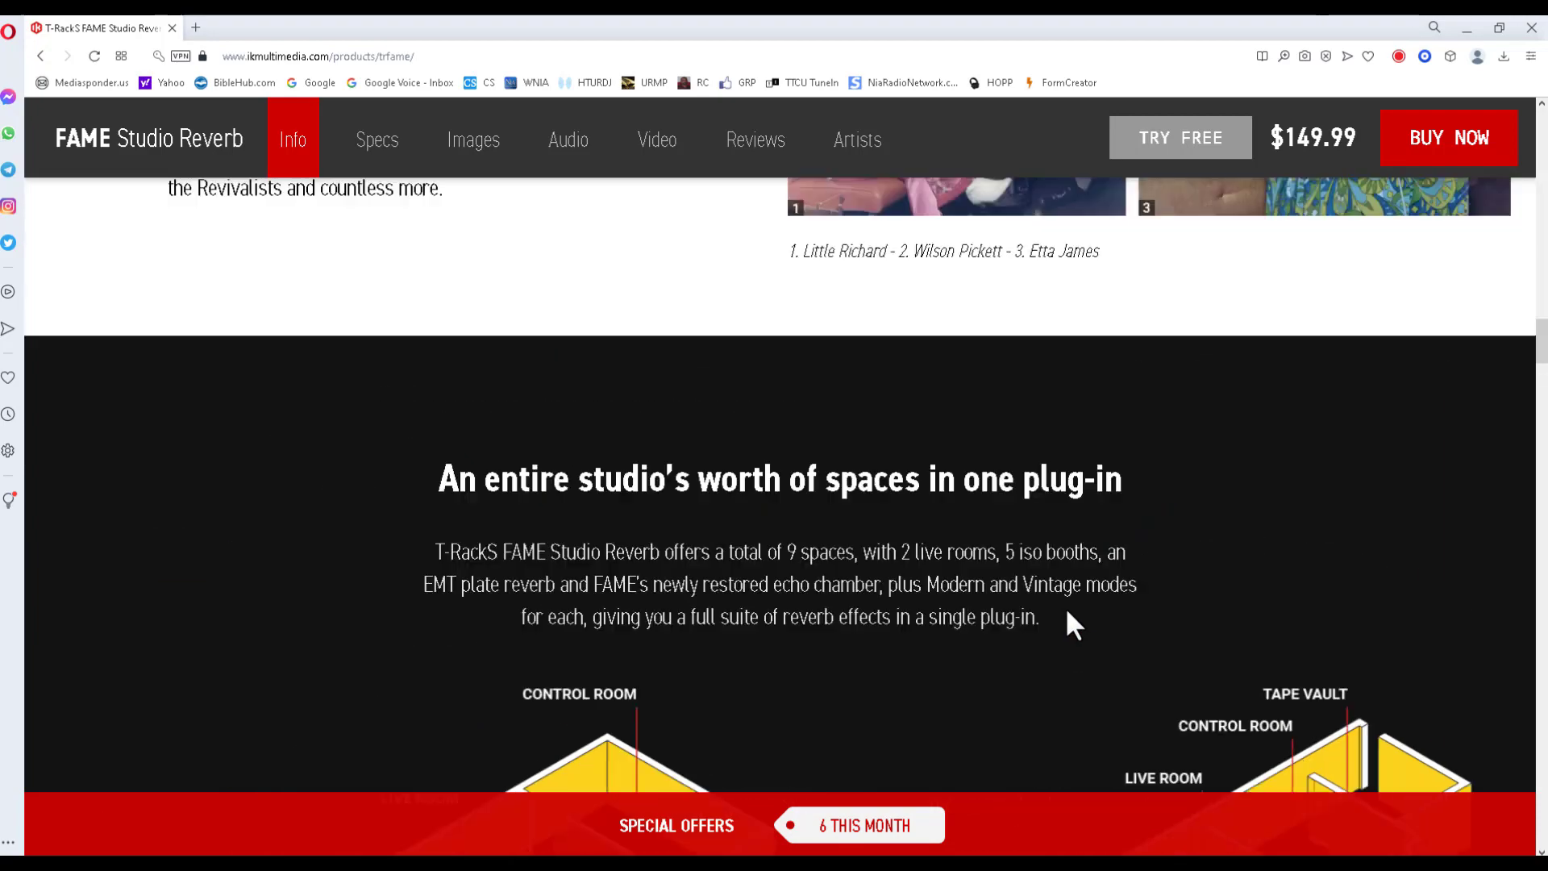
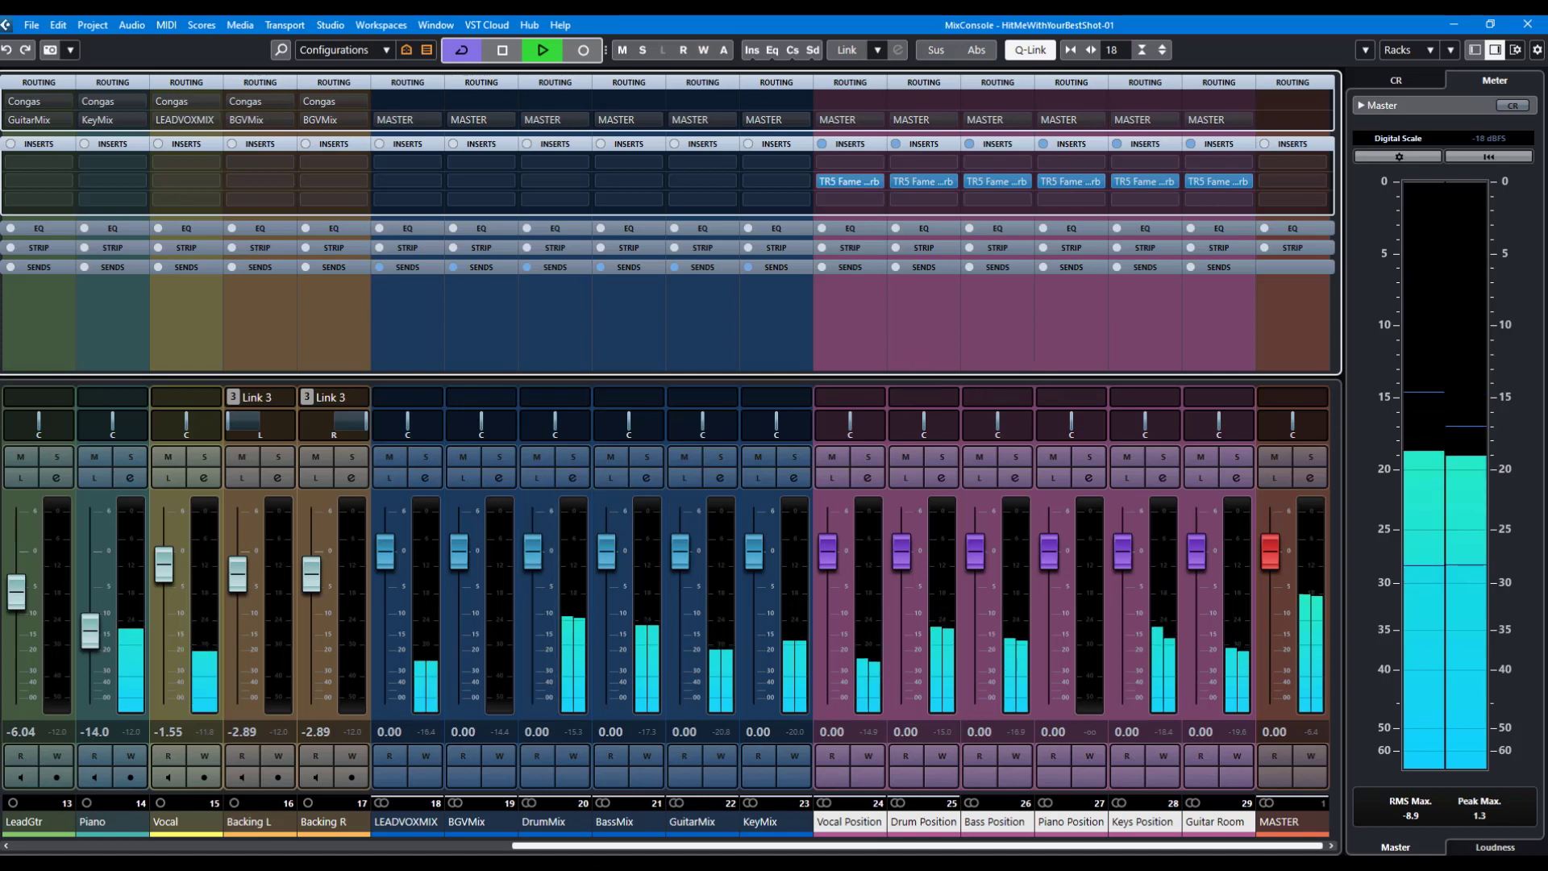
In Cubase, compare the playing mix with the quick-linked reverb channels' inserts bypassed and re-enabled, and stop playback
mouse_move(824, 848)
left_mouse_down()
mouse_move(304, 846)
mouse_move(829, 851)
left_mouse_up()
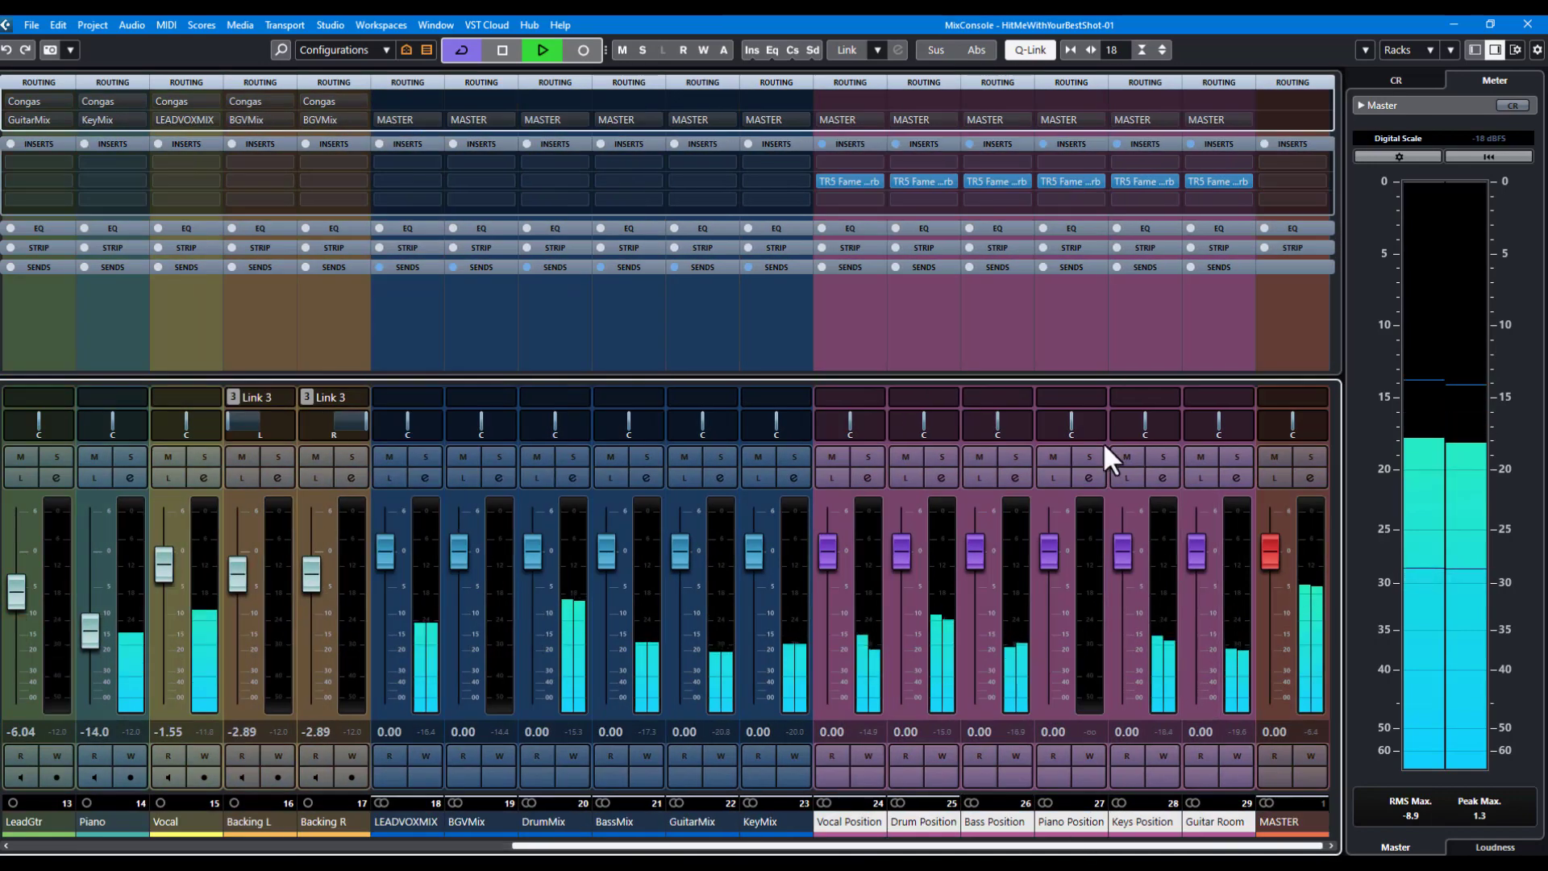
left_click(821, 144)
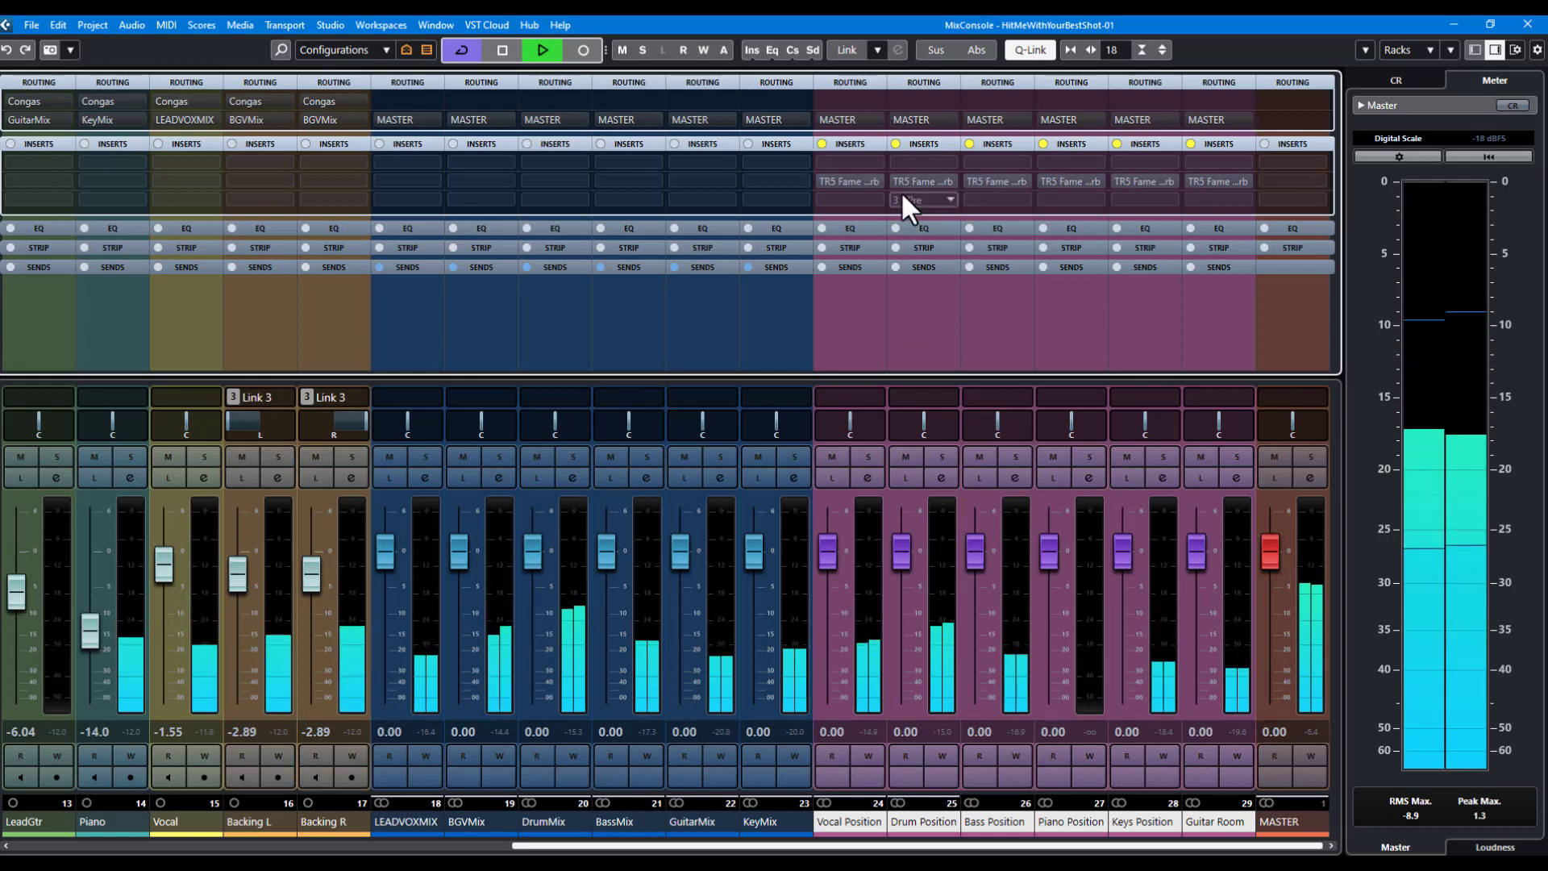
left_click(822, 144)
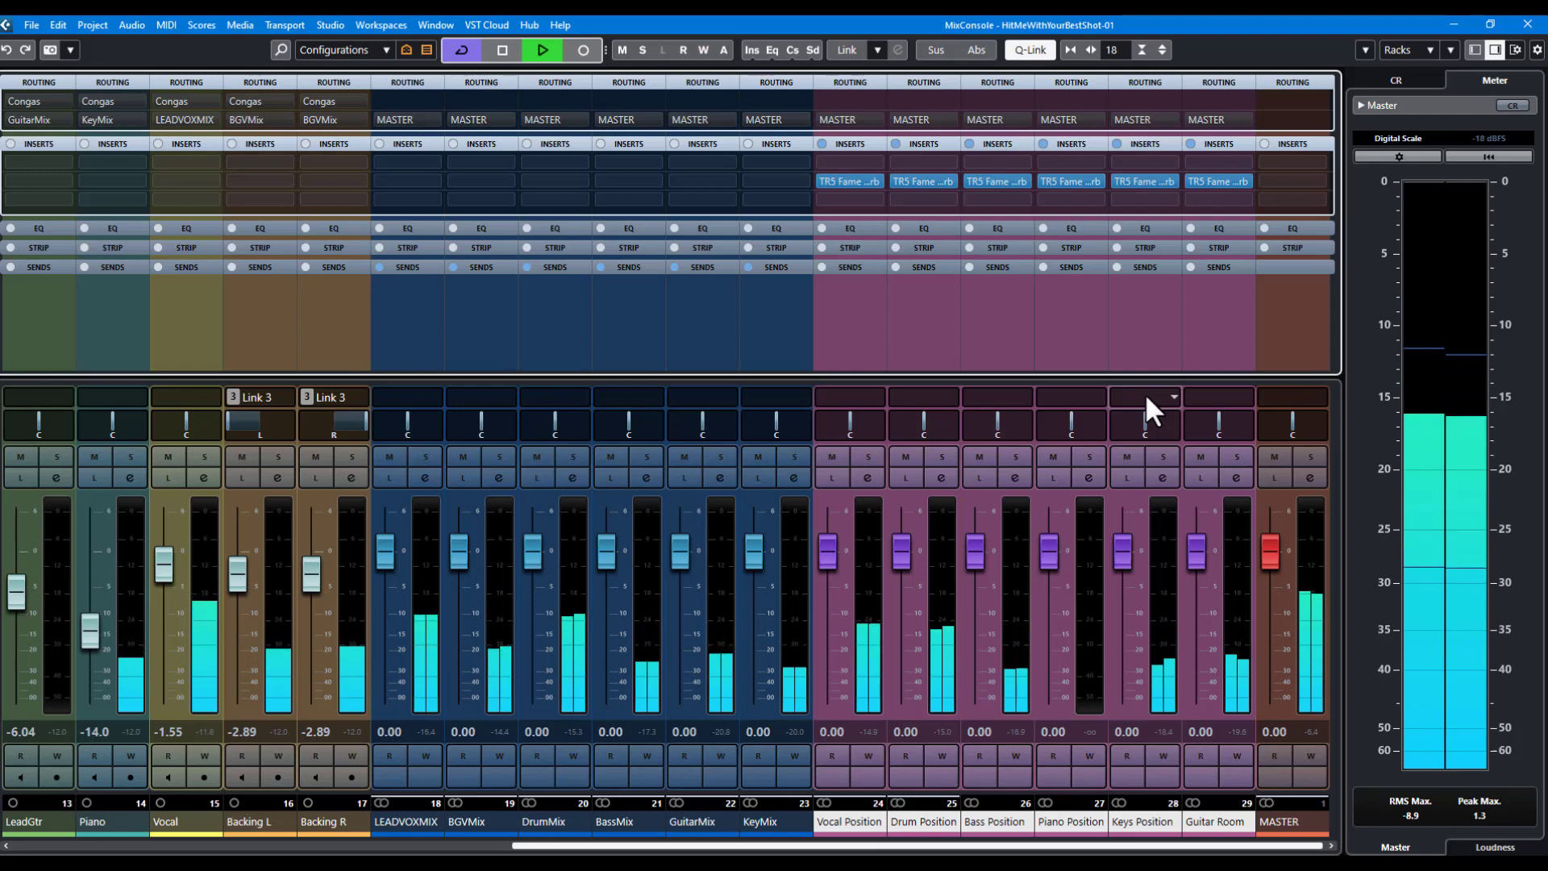
left_click(508, 52)
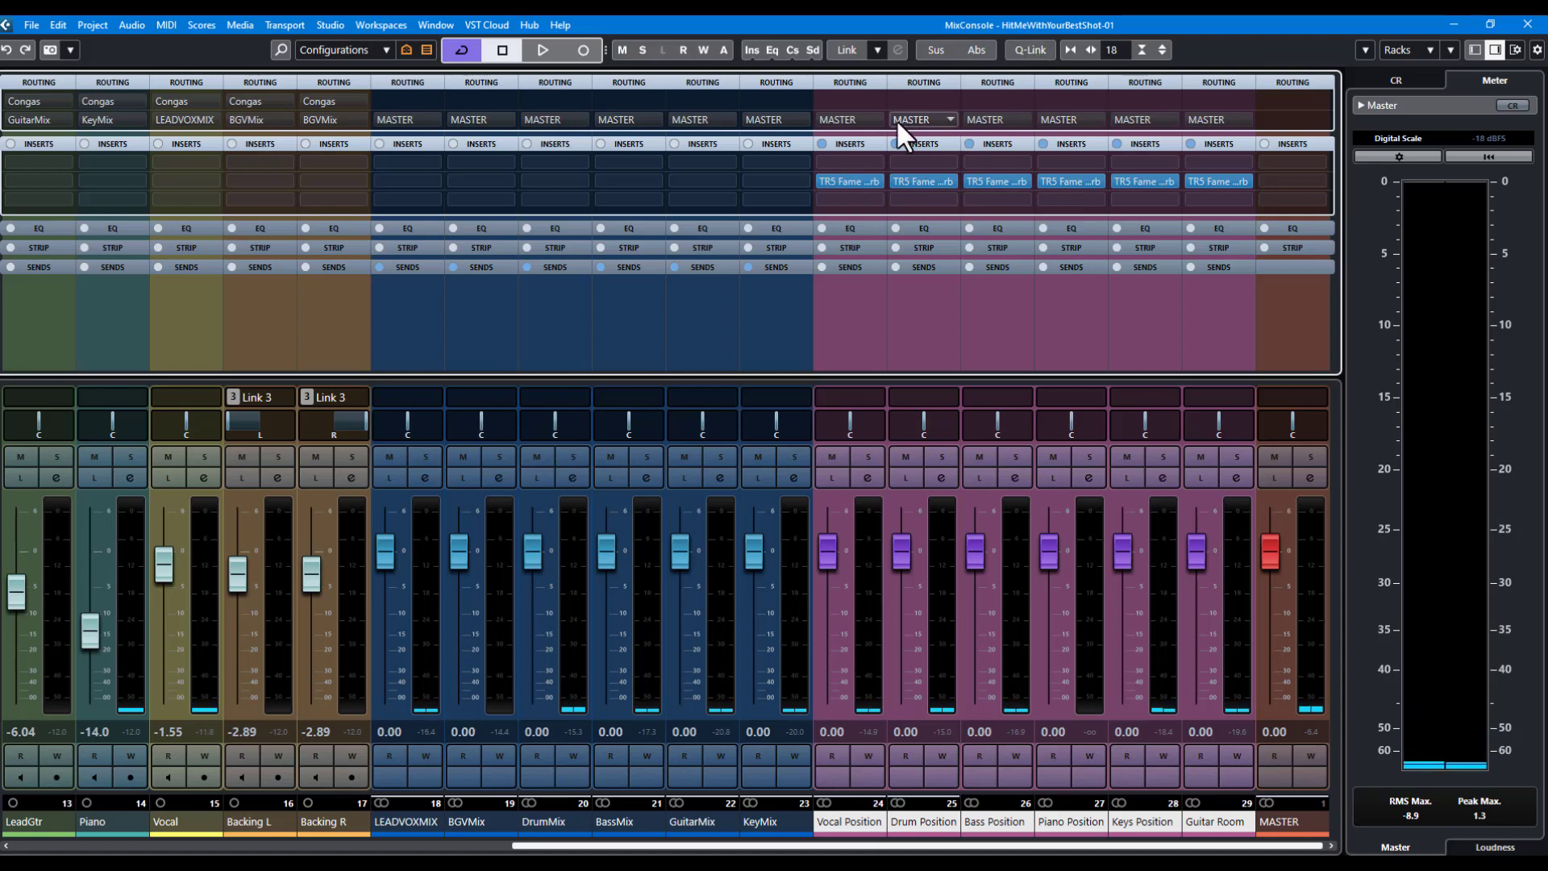
Open the Vocal Position channel's TR5 Fame Studio Reverb and load its Studio B Live Room Broad send preset
left_click(836, 181)
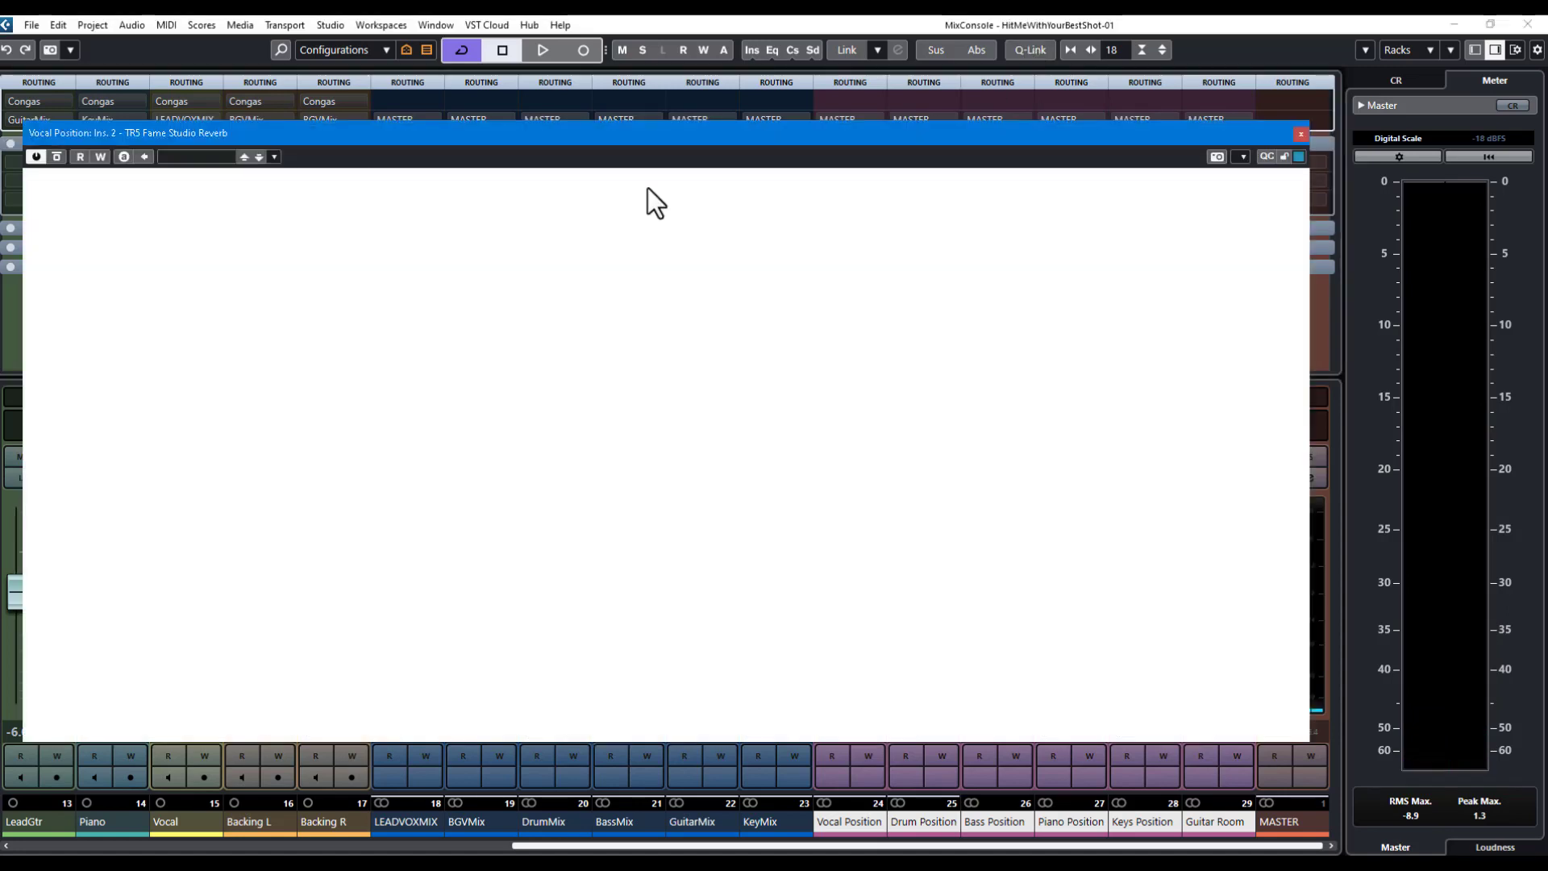
left_click(207, 205)
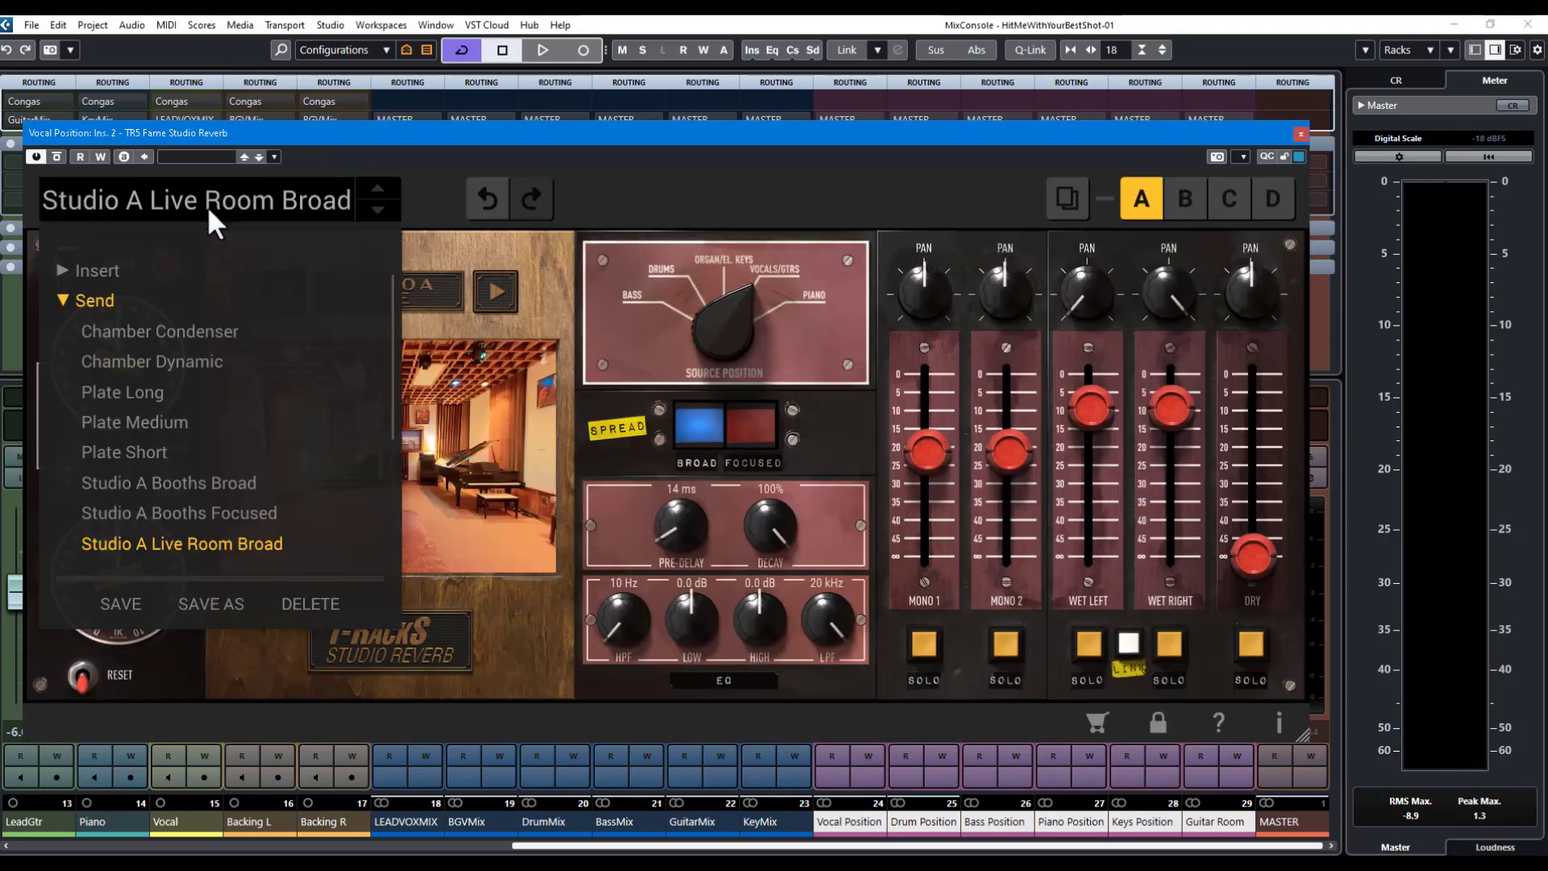
scroll(268, 465, "down", 3)
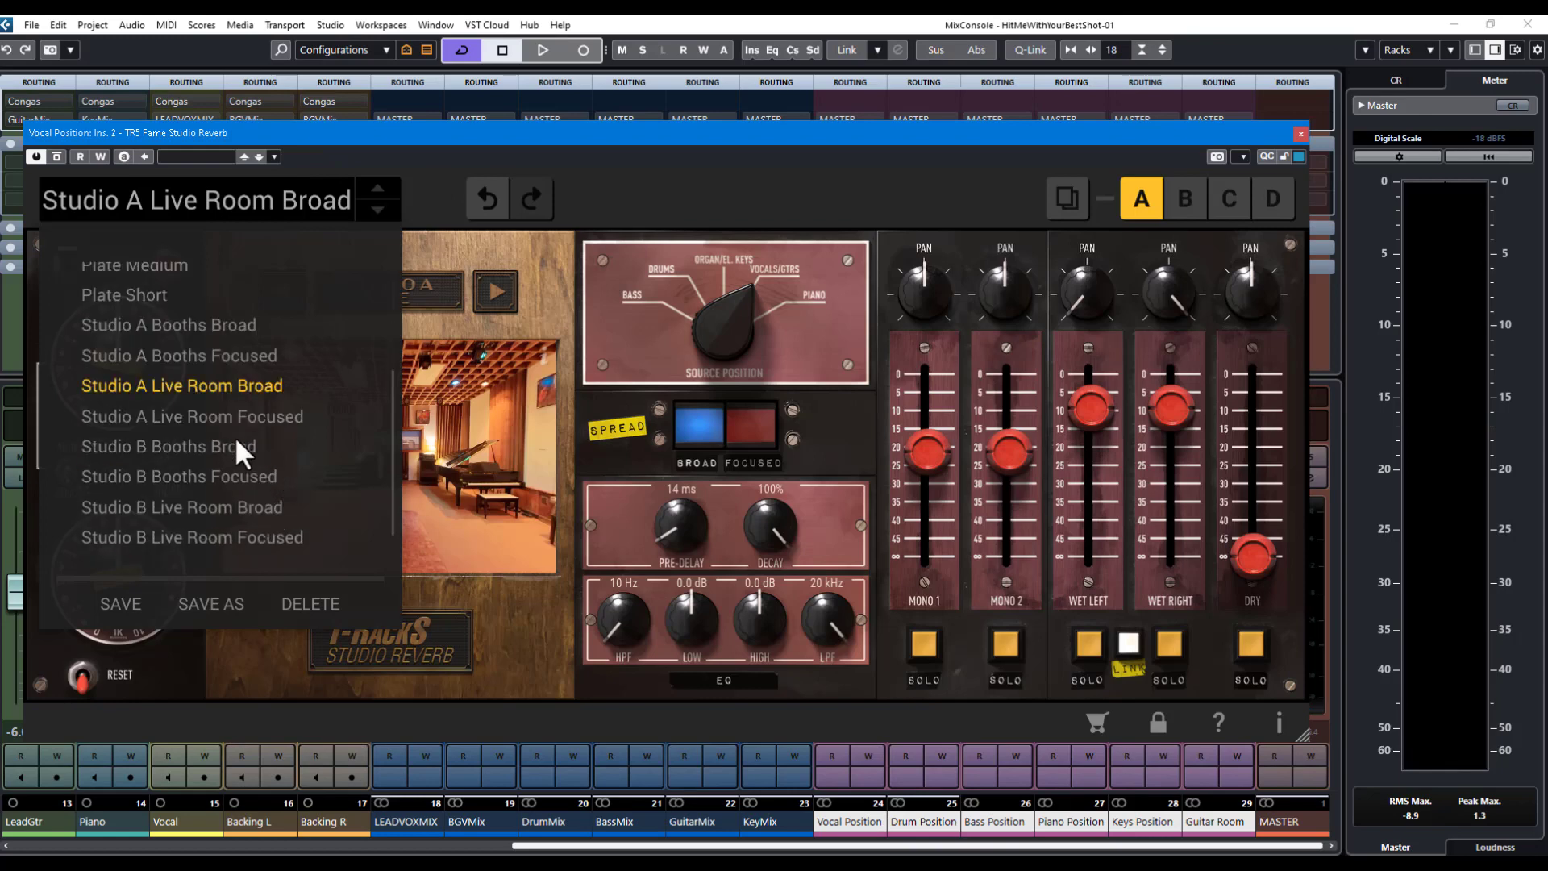
left_click(216, 508)
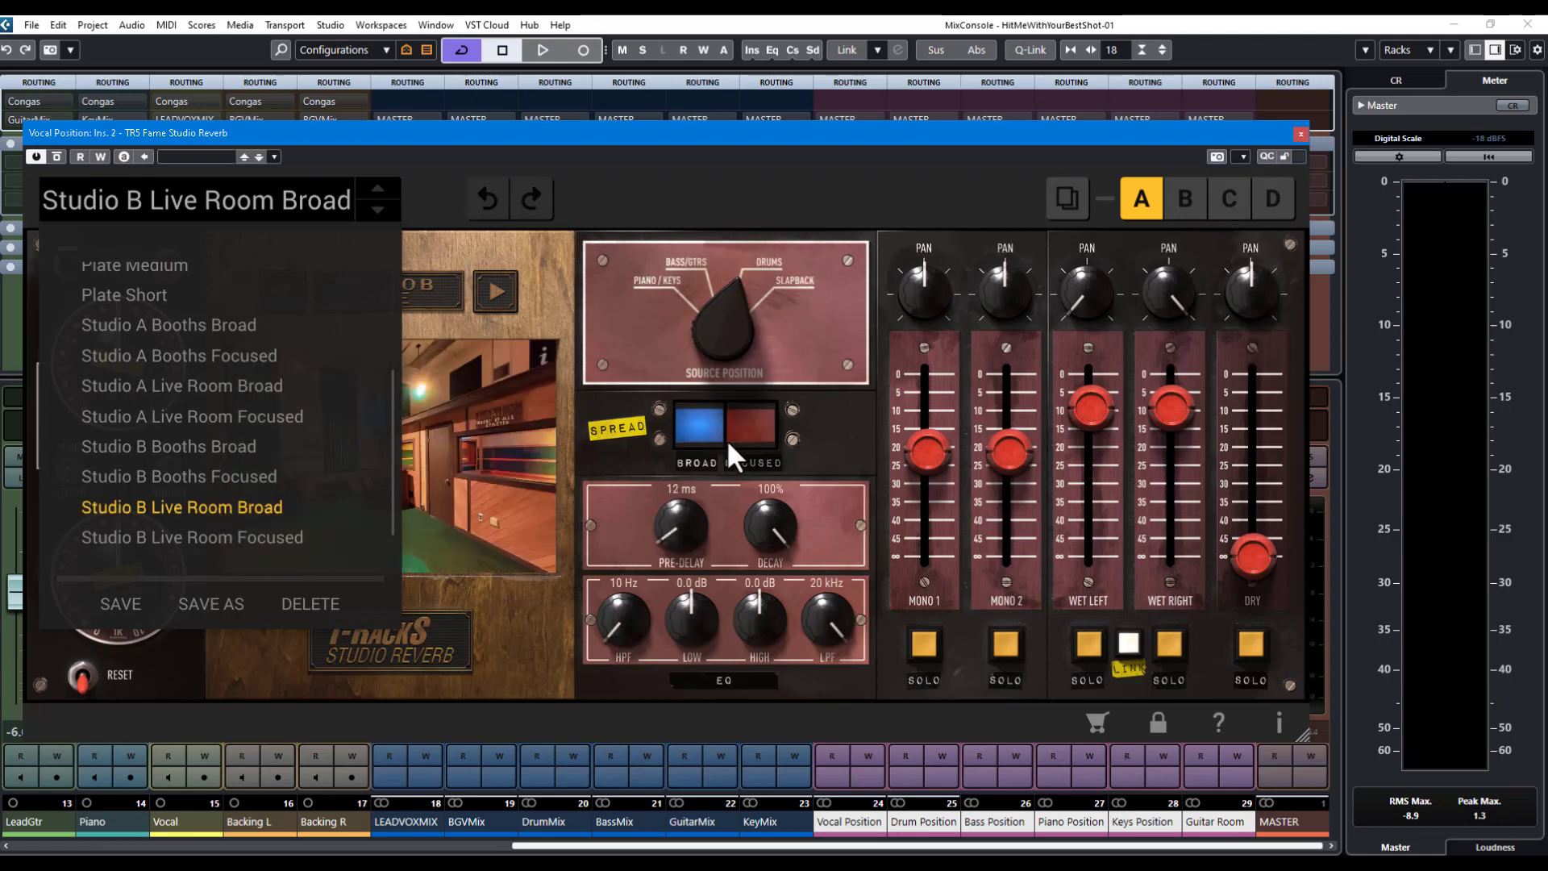
left_click(772, 135)
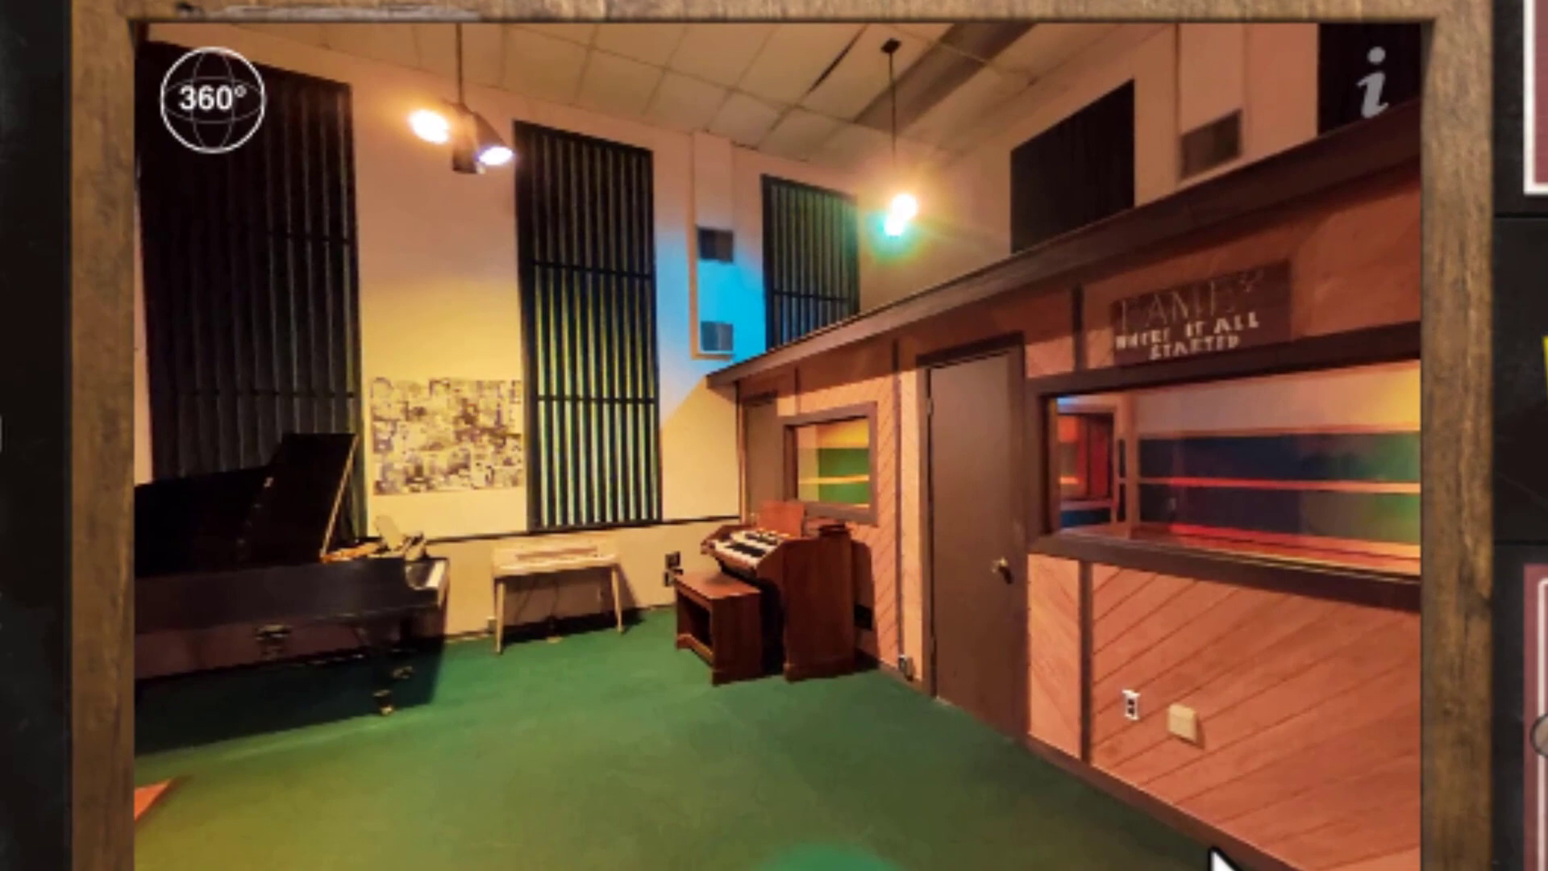
Look all the way around the Studio B Live room in the vocal reverb's 360° picture, including the instruments, control room window and booths
left_click_drag(1002, 449, 1426, 395)
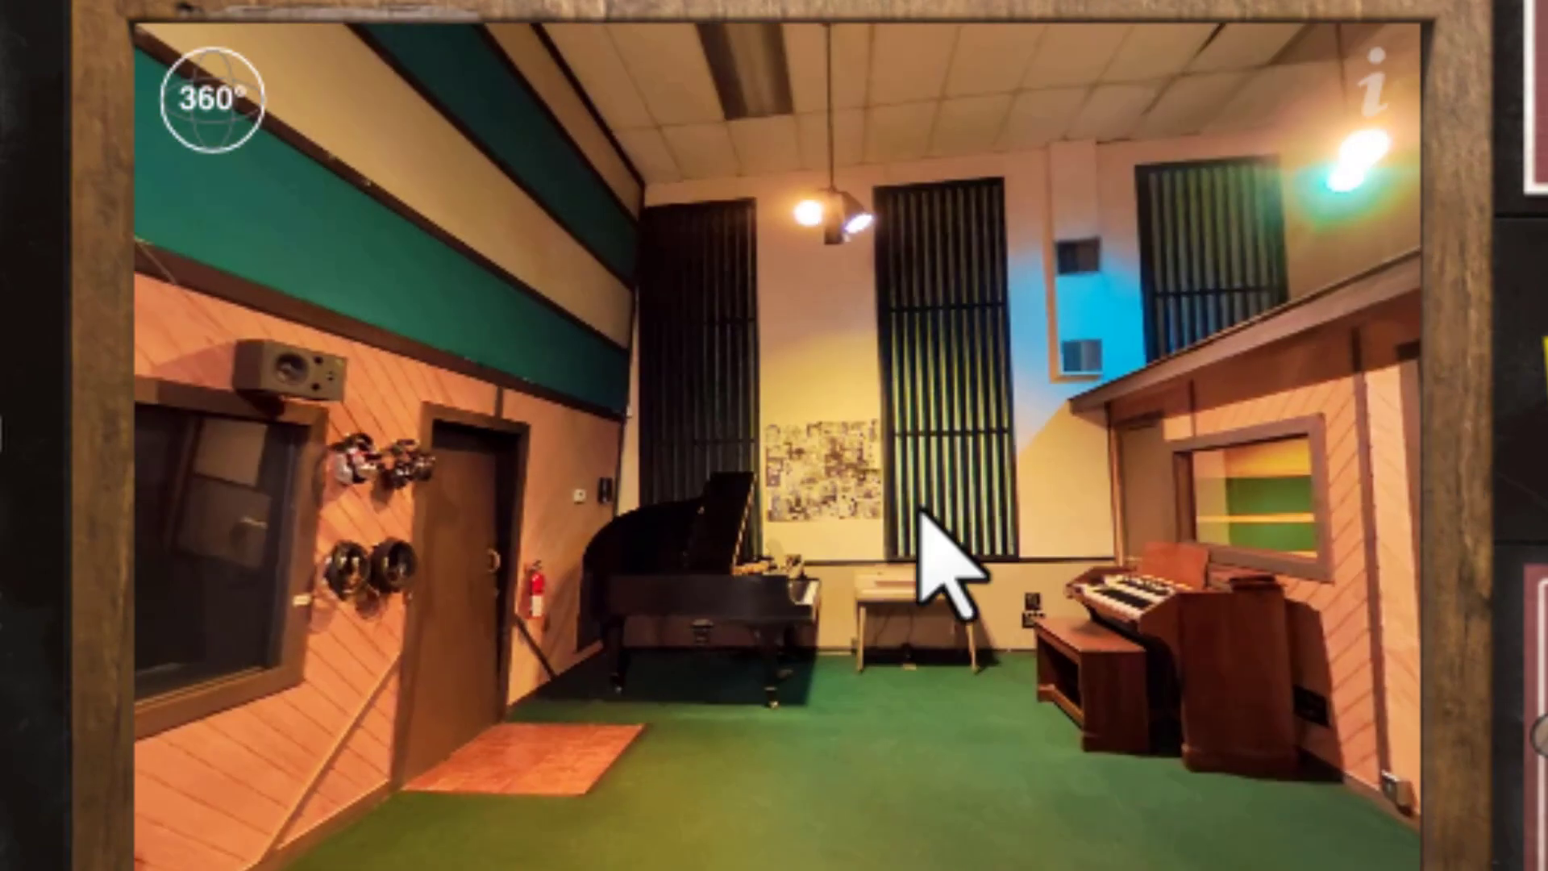
left_click_drag(615, 553, 1341, 467)
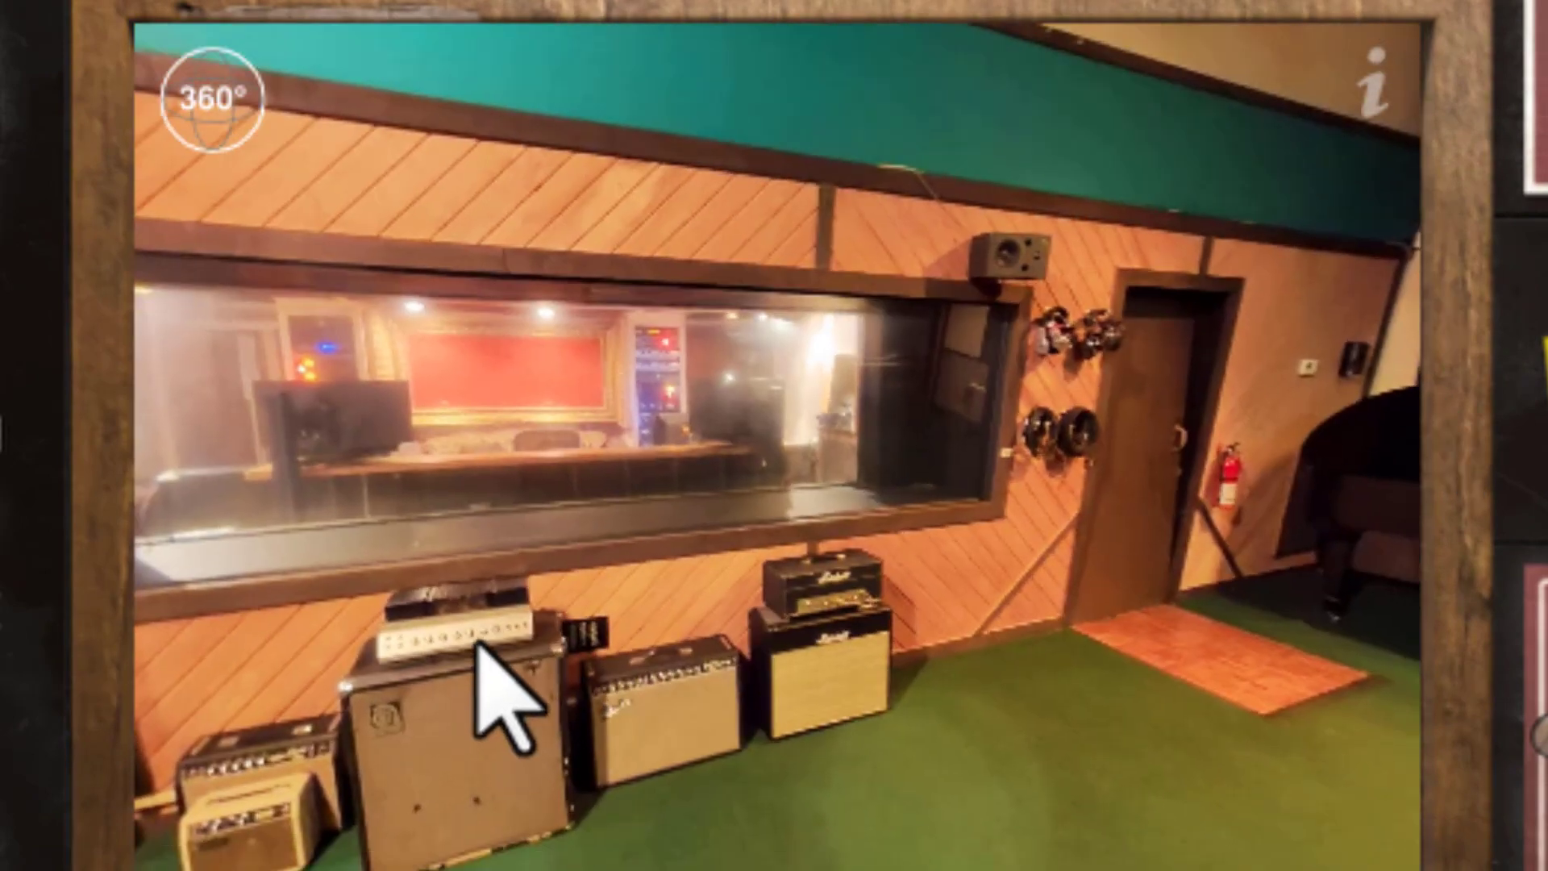
left_click_drag(484, 657, 1085, 715)
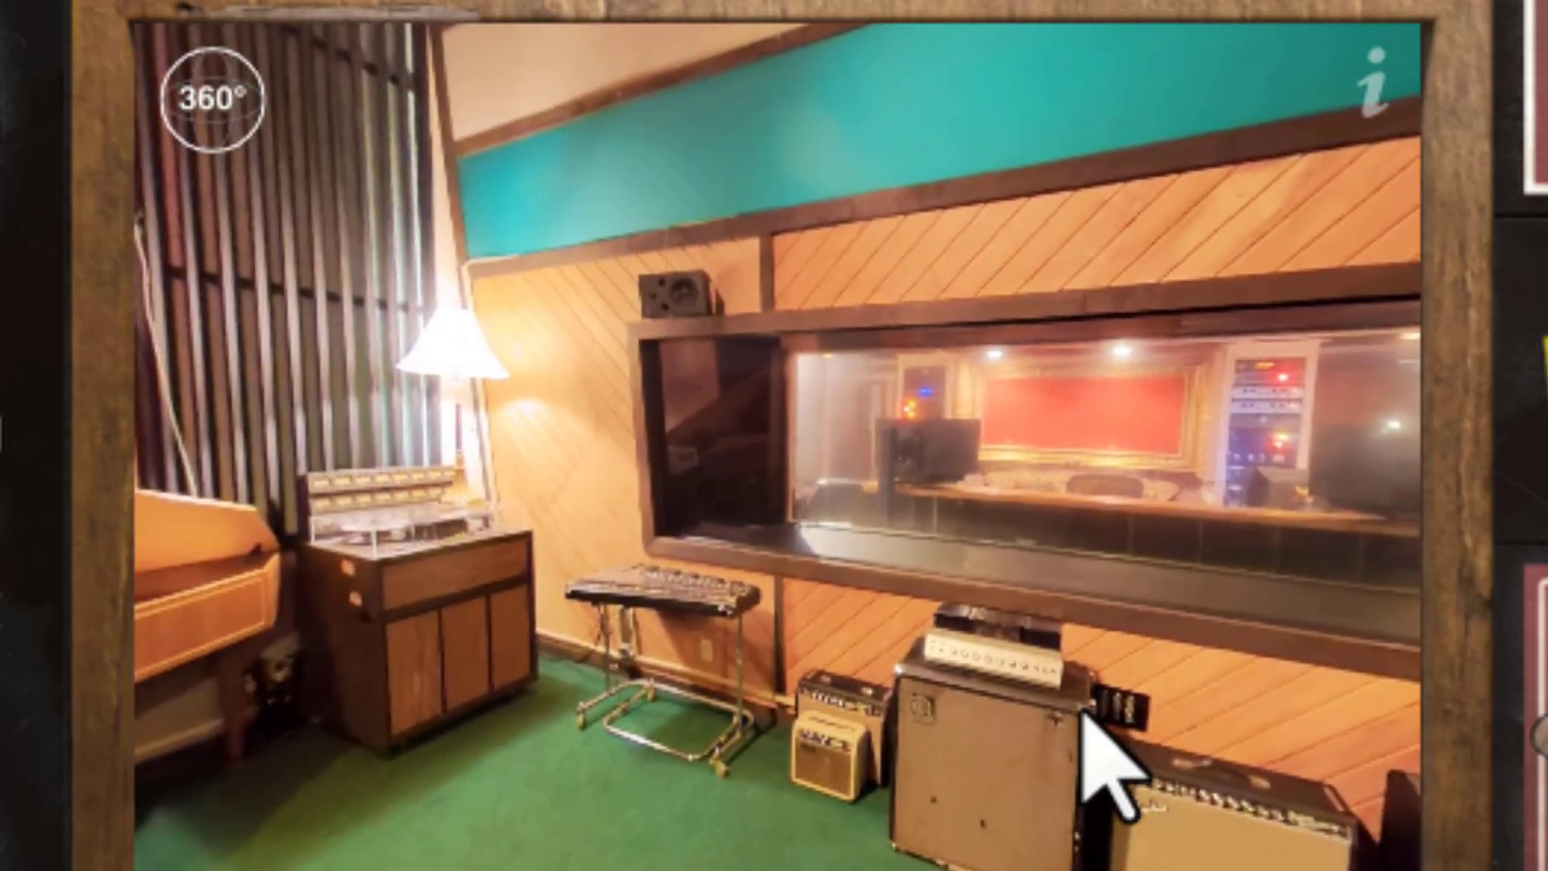
left_click_drag(1263, 799, 1313, 813)
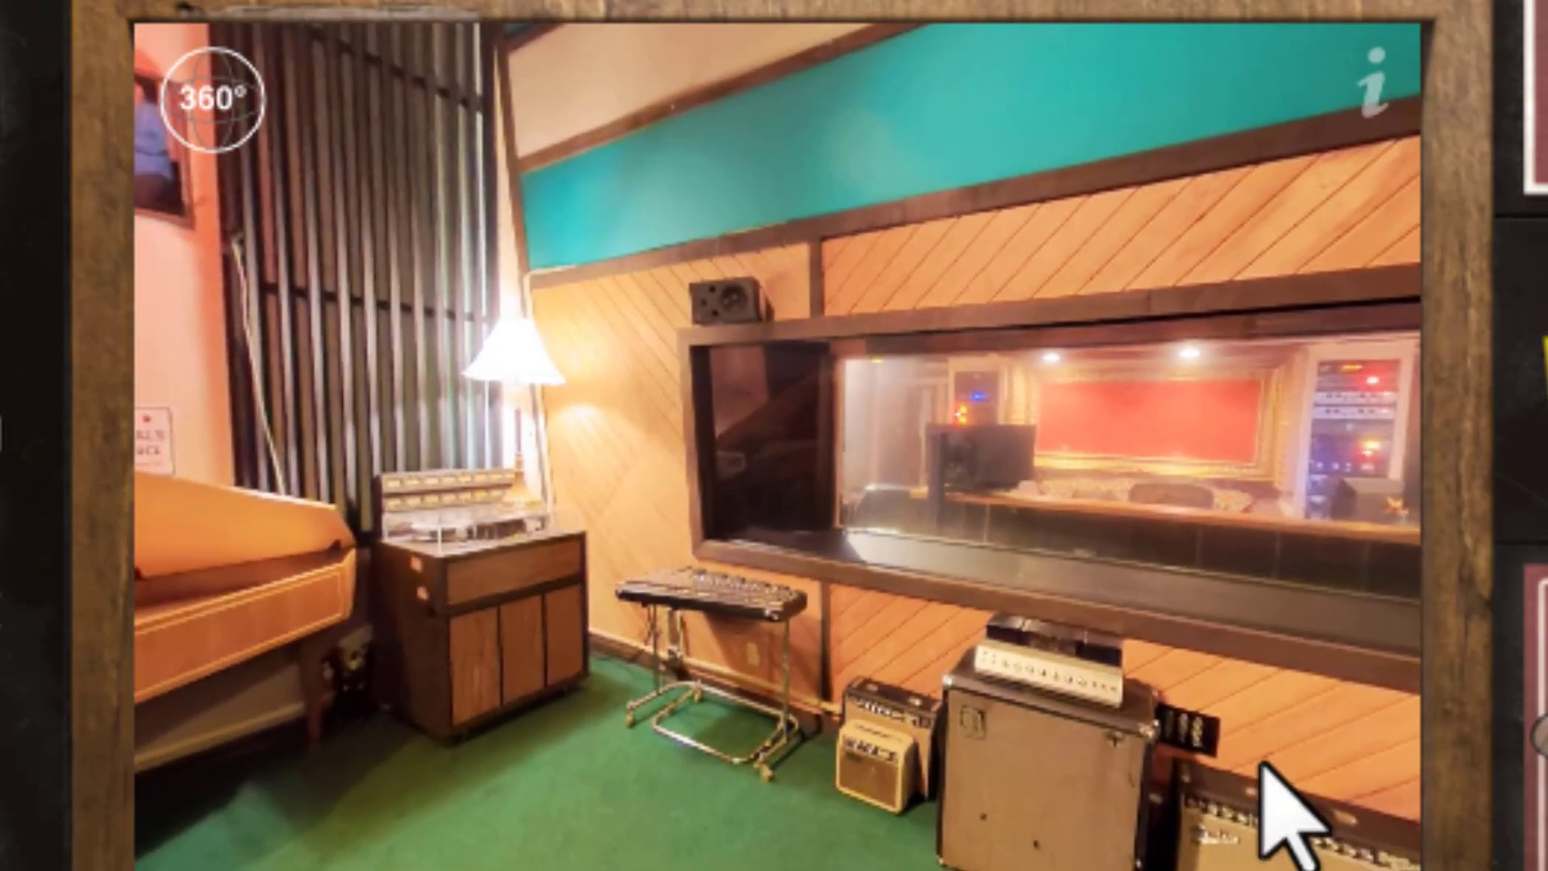
left_click_drag(529, 715, 1383, 363)
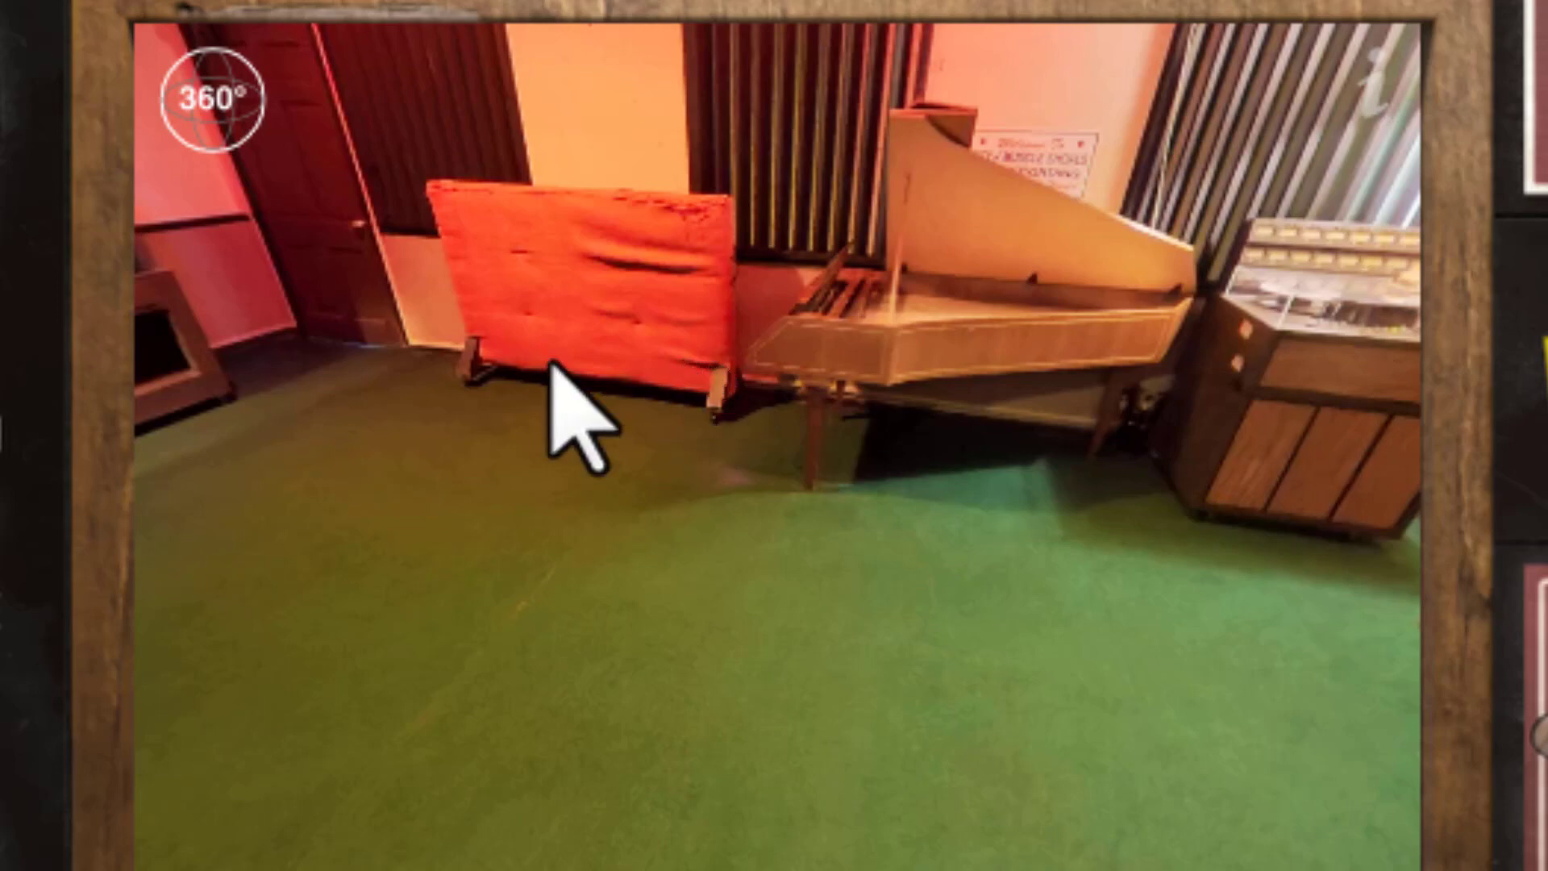
left_click_drag(328, 293, 926, 518)
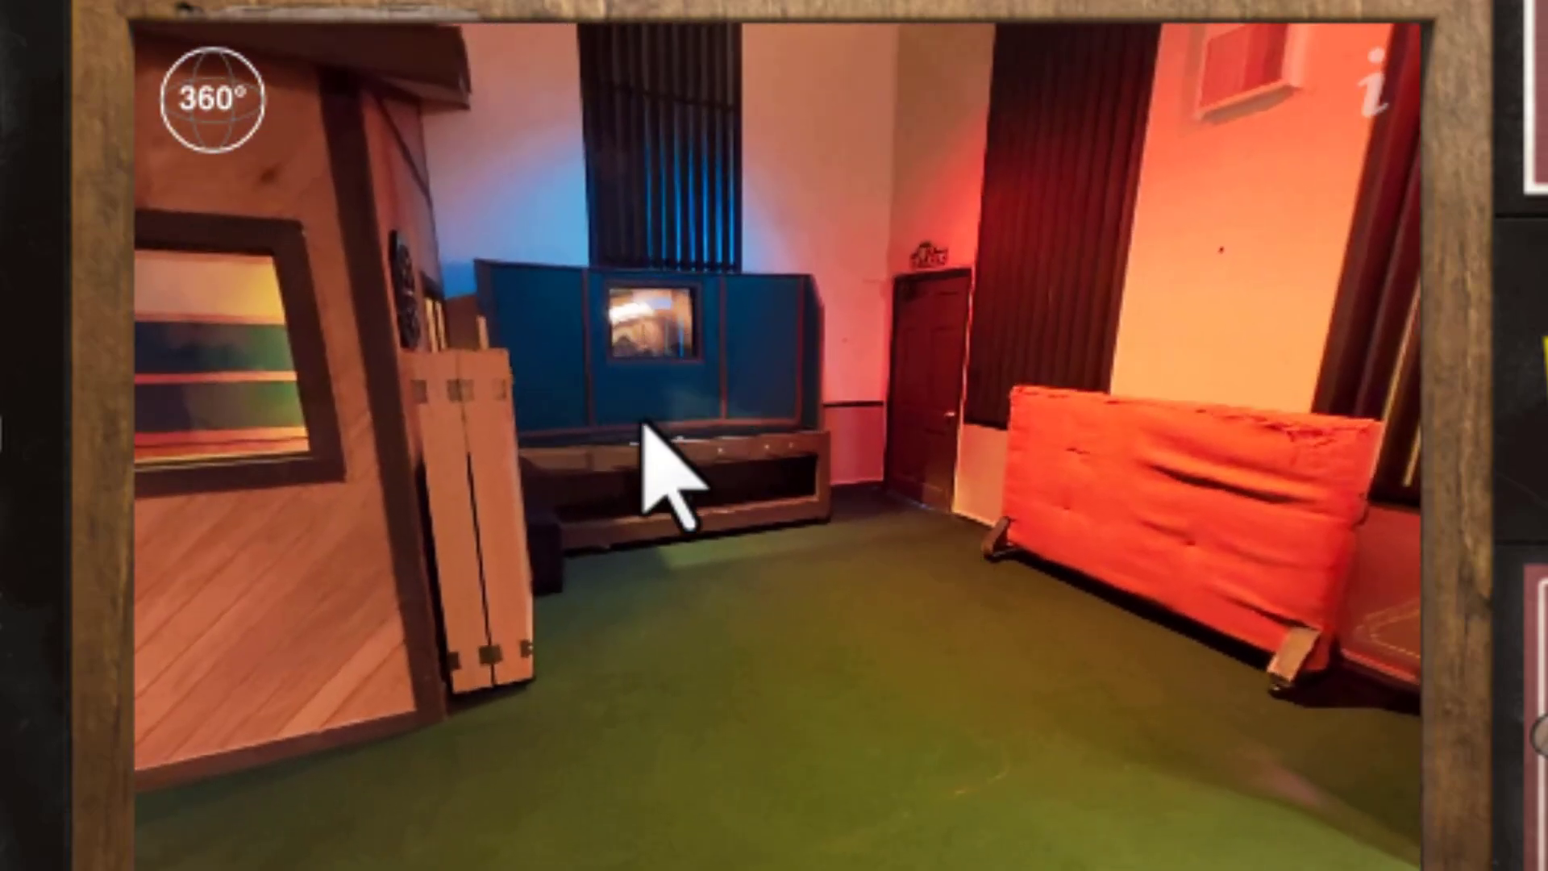
left_click_drag(645, 425, 1013, 397)
left_click_drag(611, 240, 744, 373)
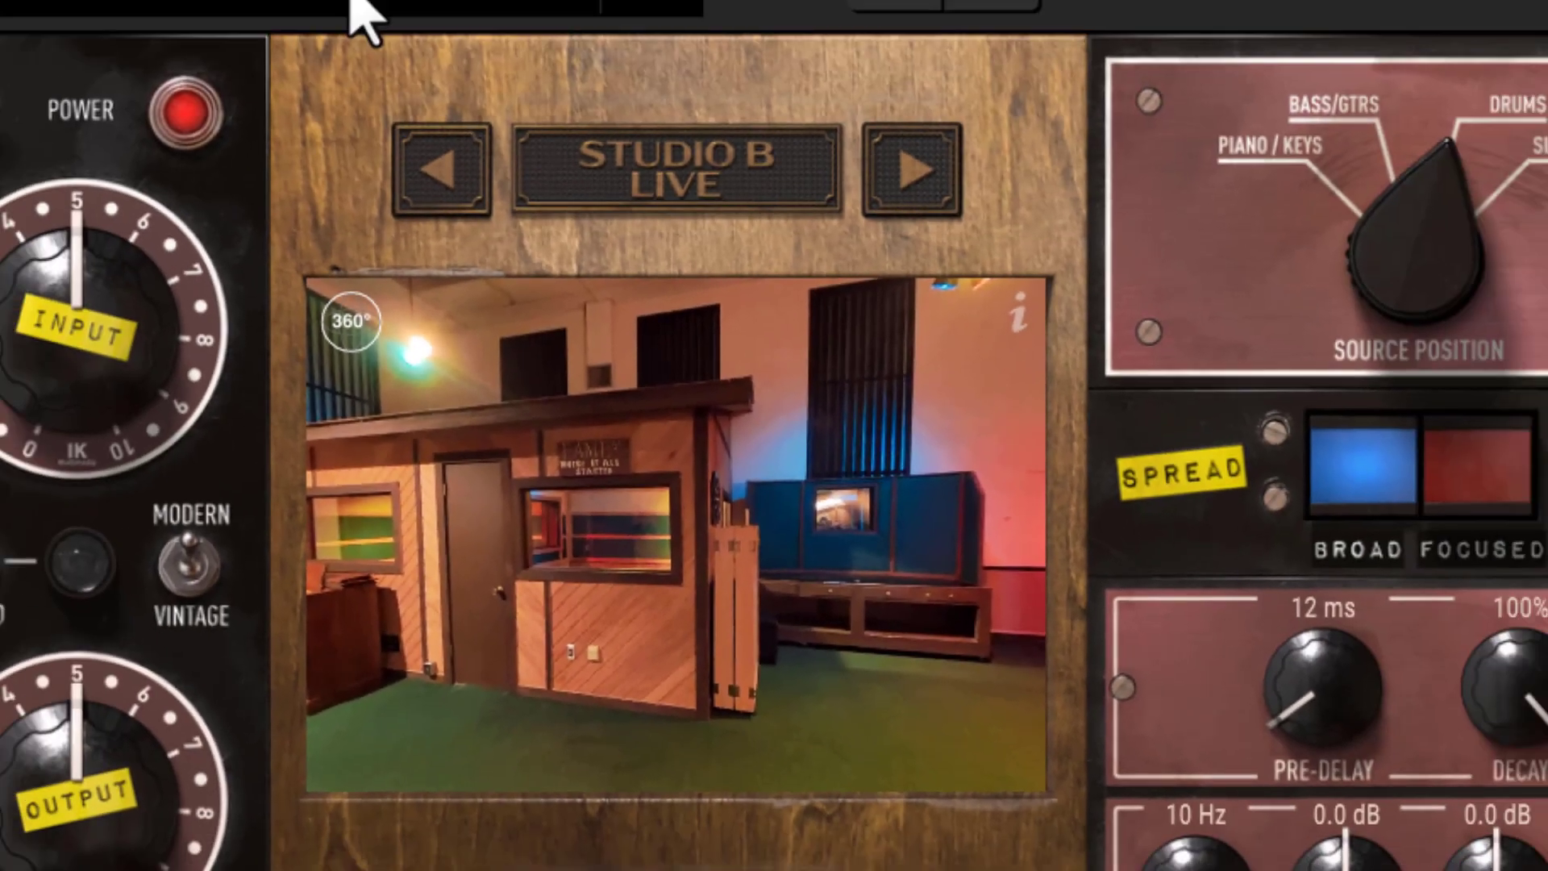
Change the Vocal Position reverb to the Studio B Booths Broad preset
left_click(384, 91)
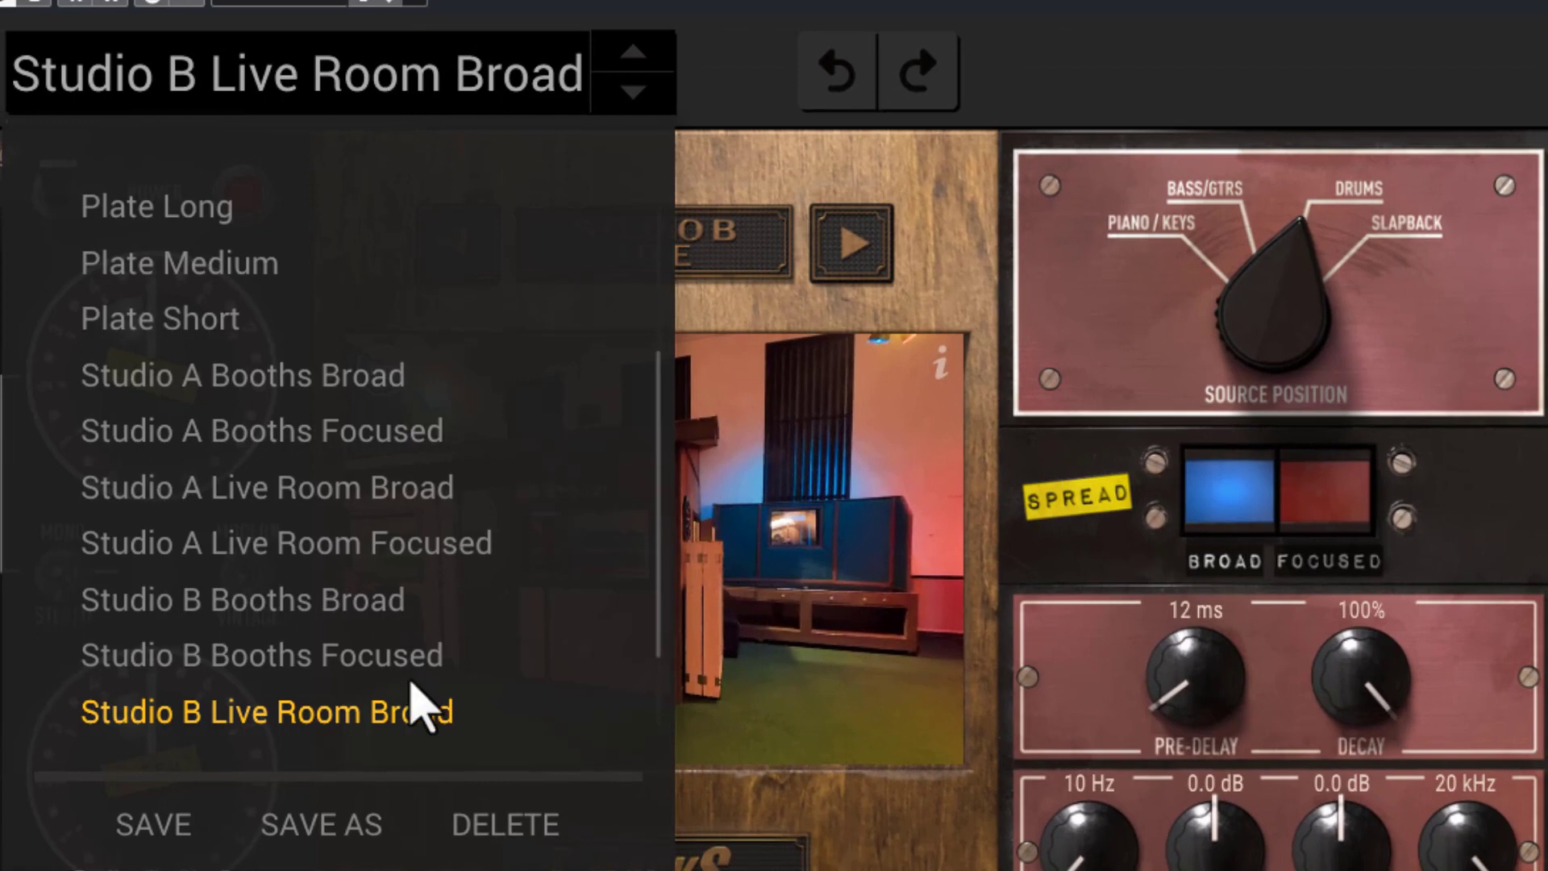
left_click(252, 613)
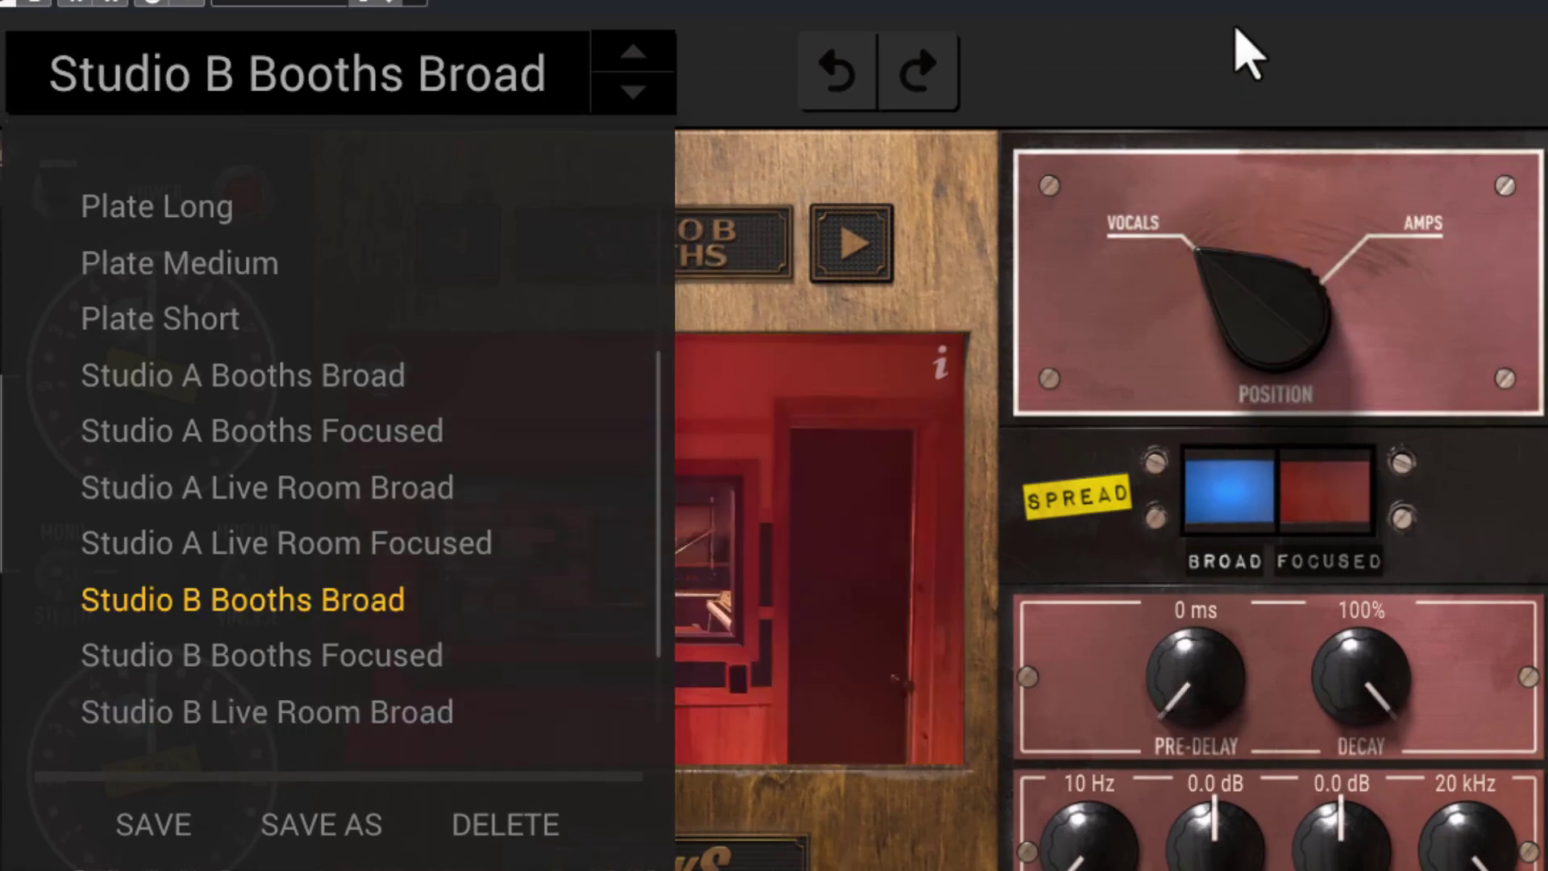
left_click(1234, 36)
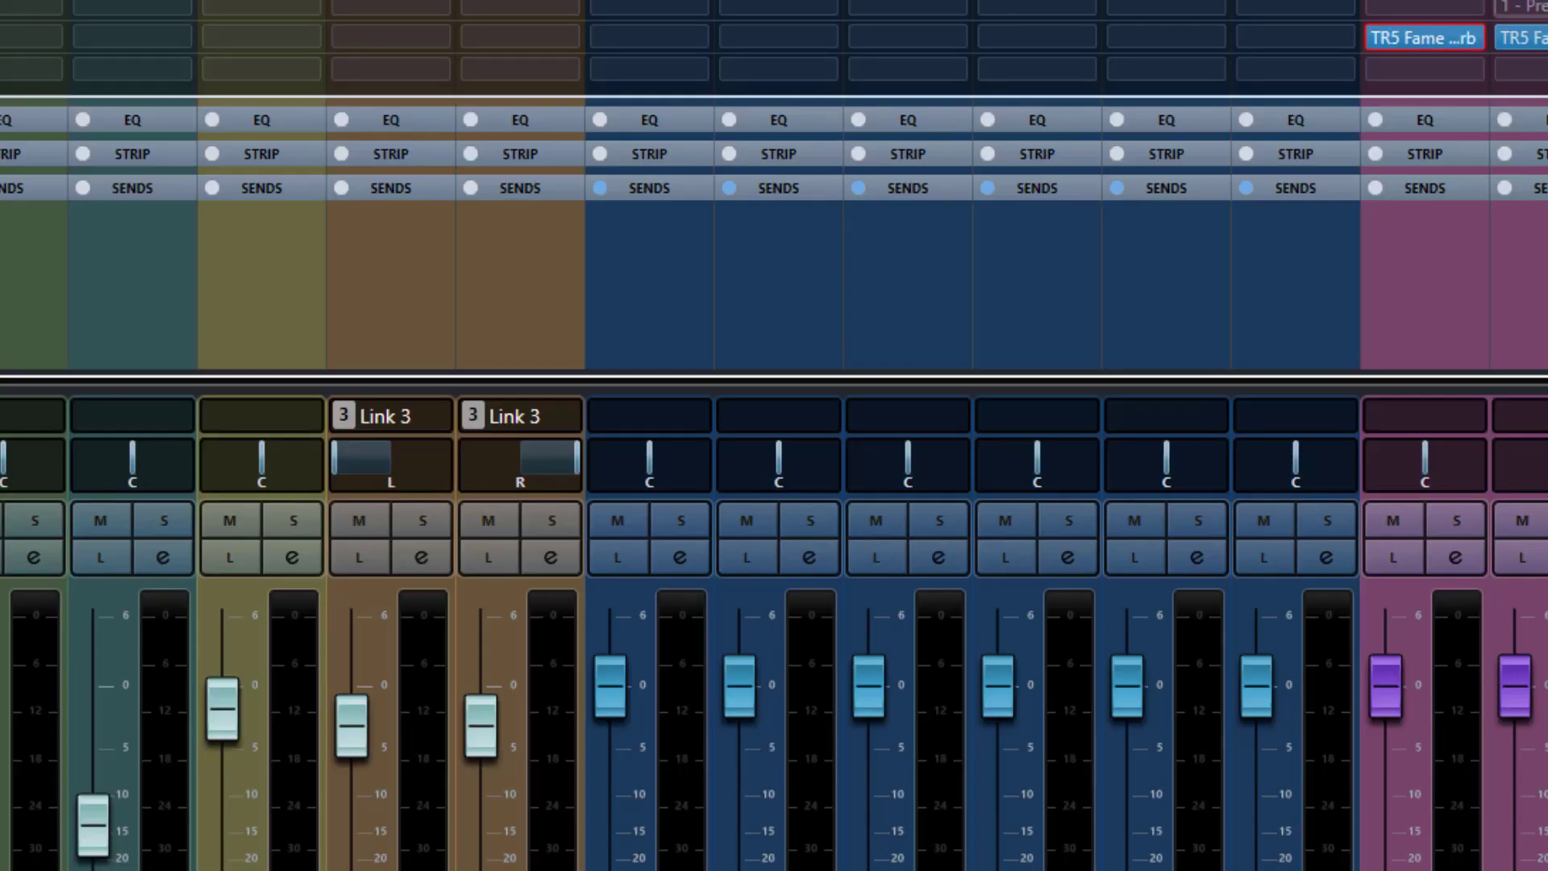
Open the Drum Position reverb and load the Studio B Live Room Broad preset after trying Studio B Booths Broad
left_click(1535, 37)
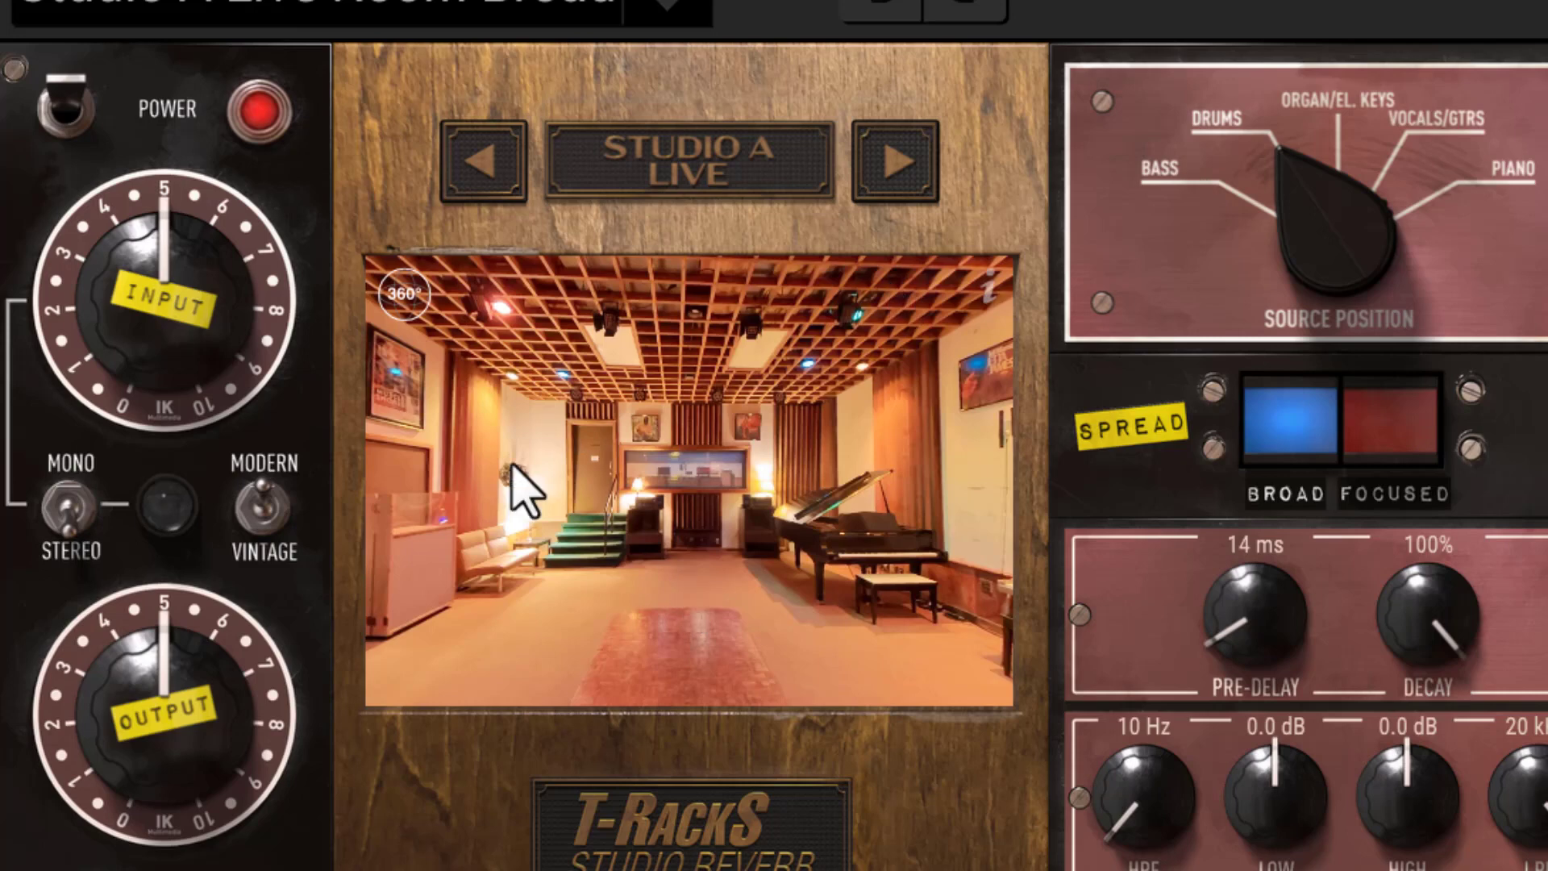
left_click(300, 17)
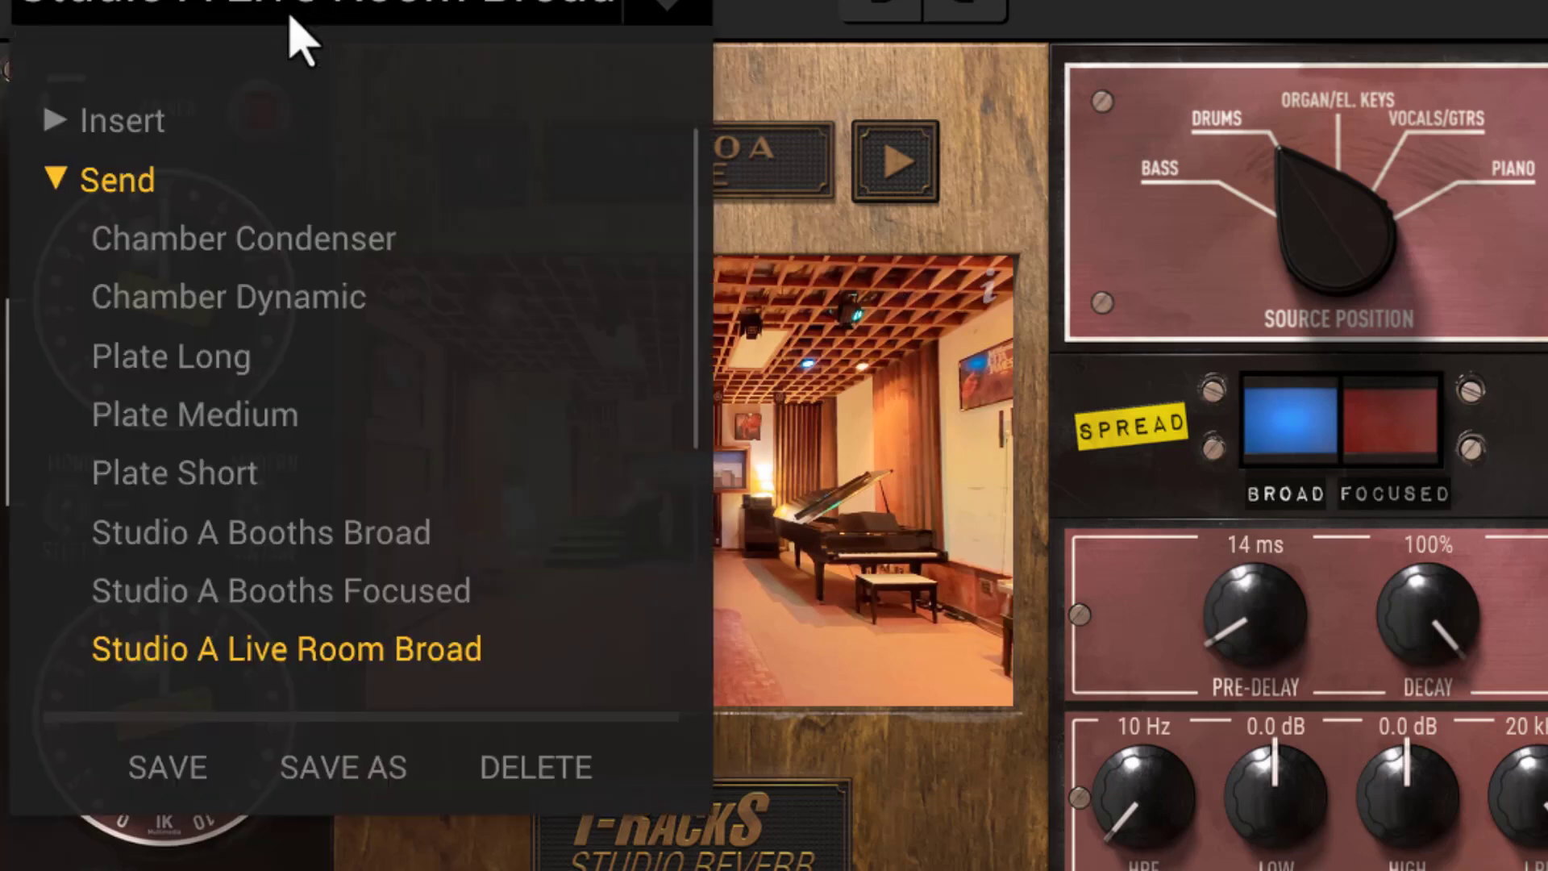
scroll(373, 323, "down", 3)
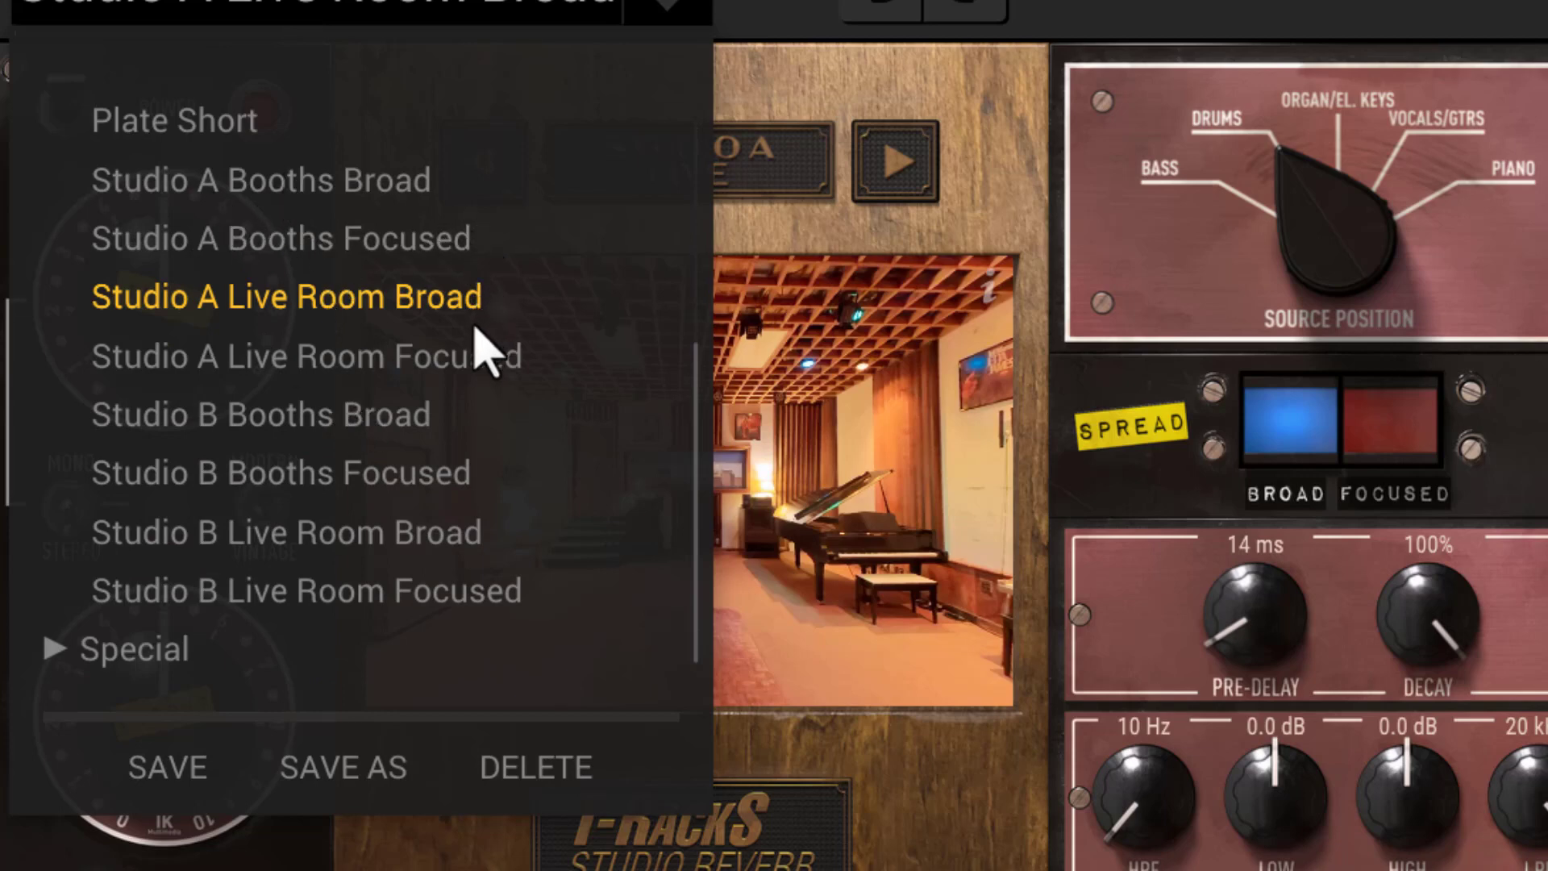
left_click(294, 420)
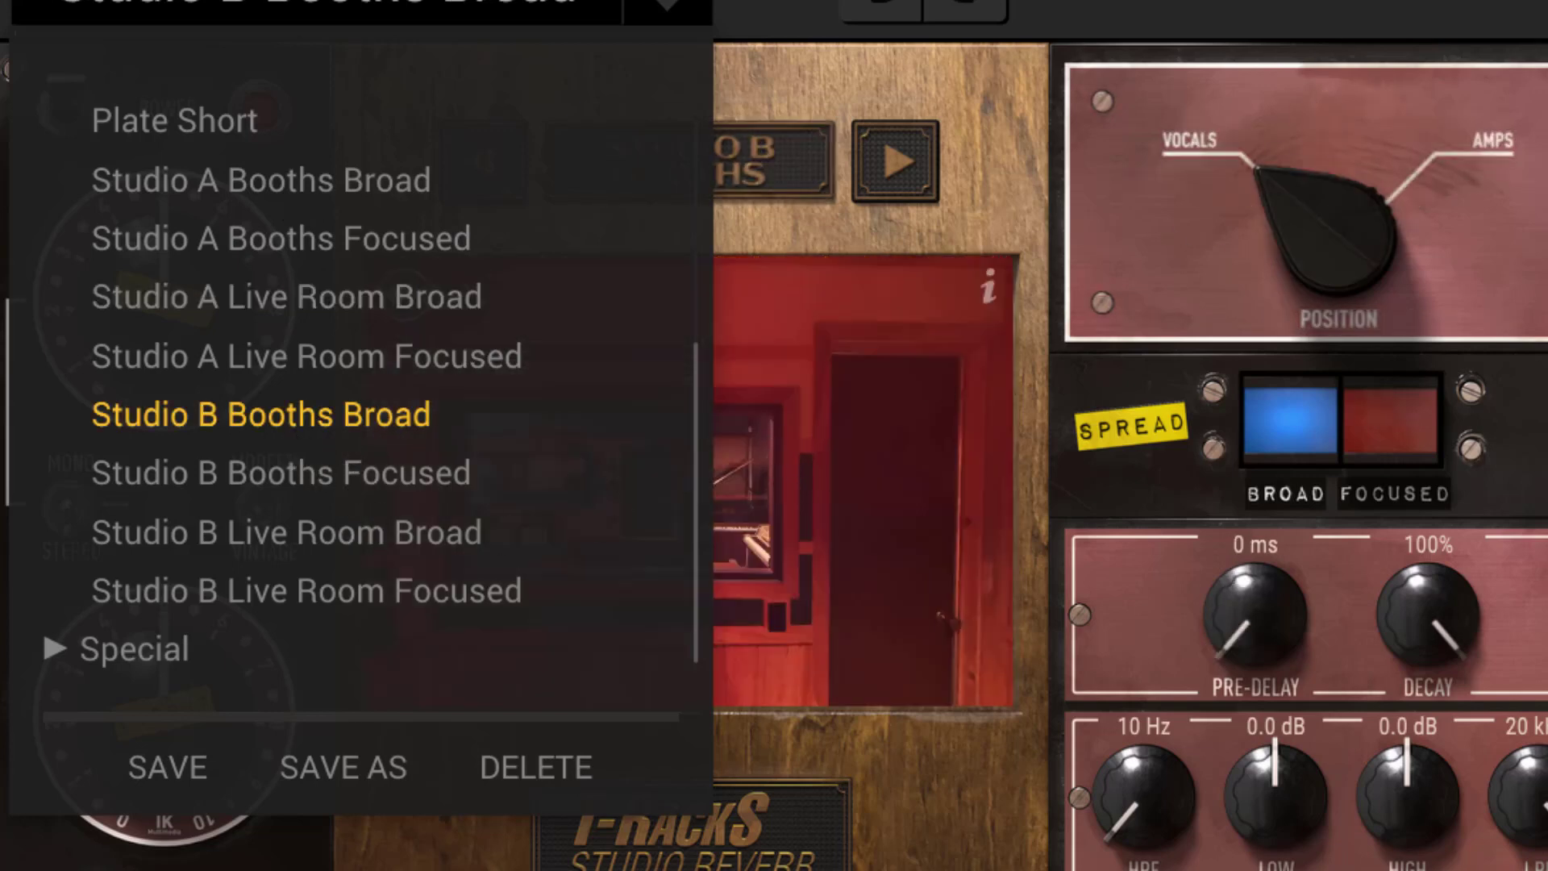
left_click(377, 538)
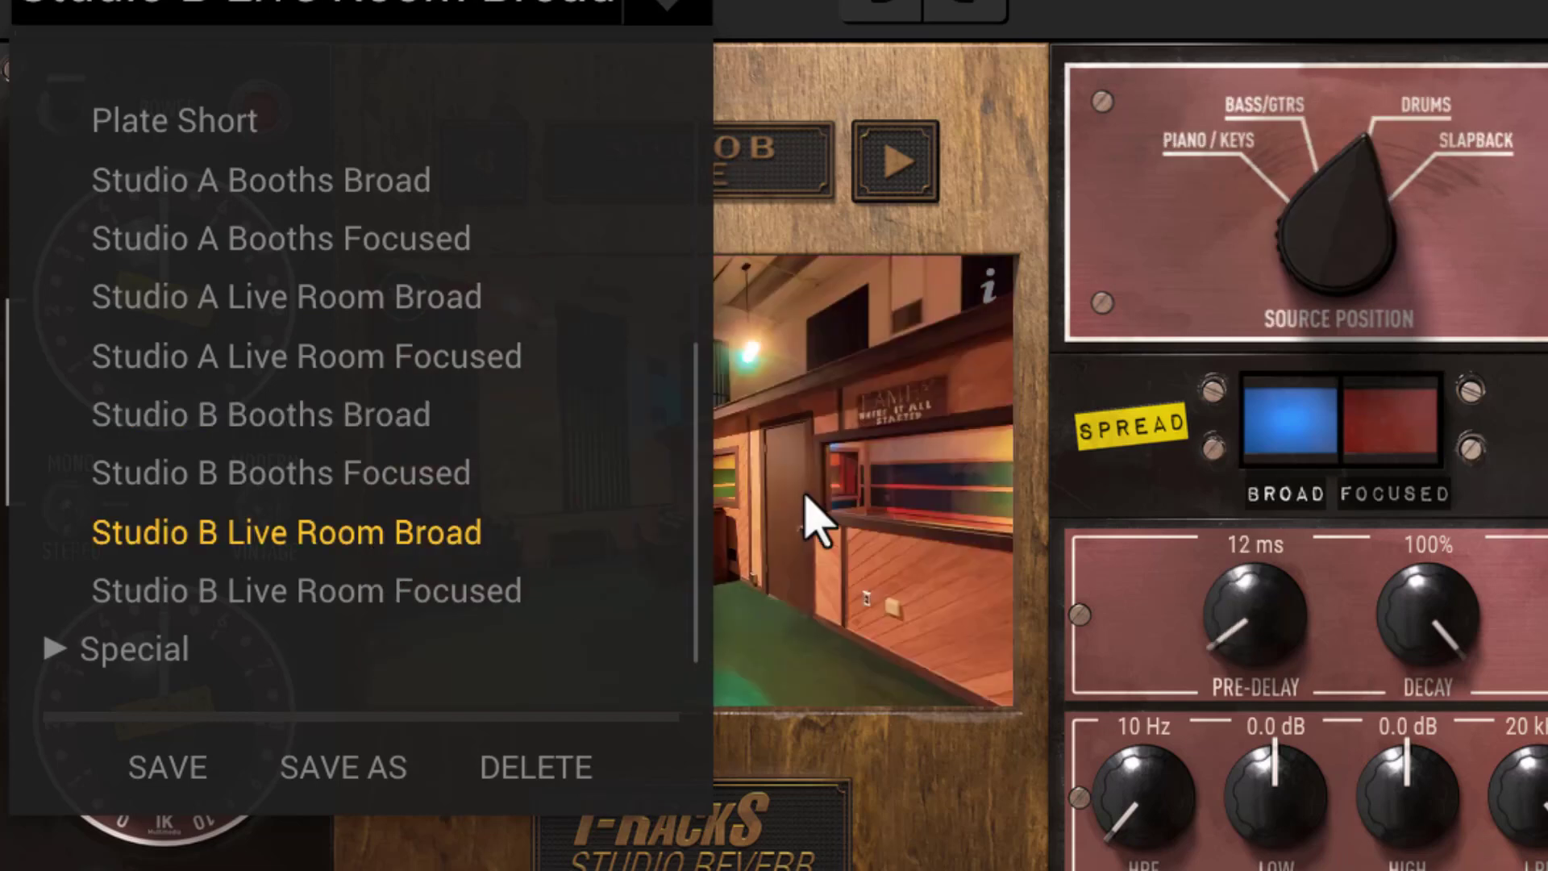
left_click(1118, 4)
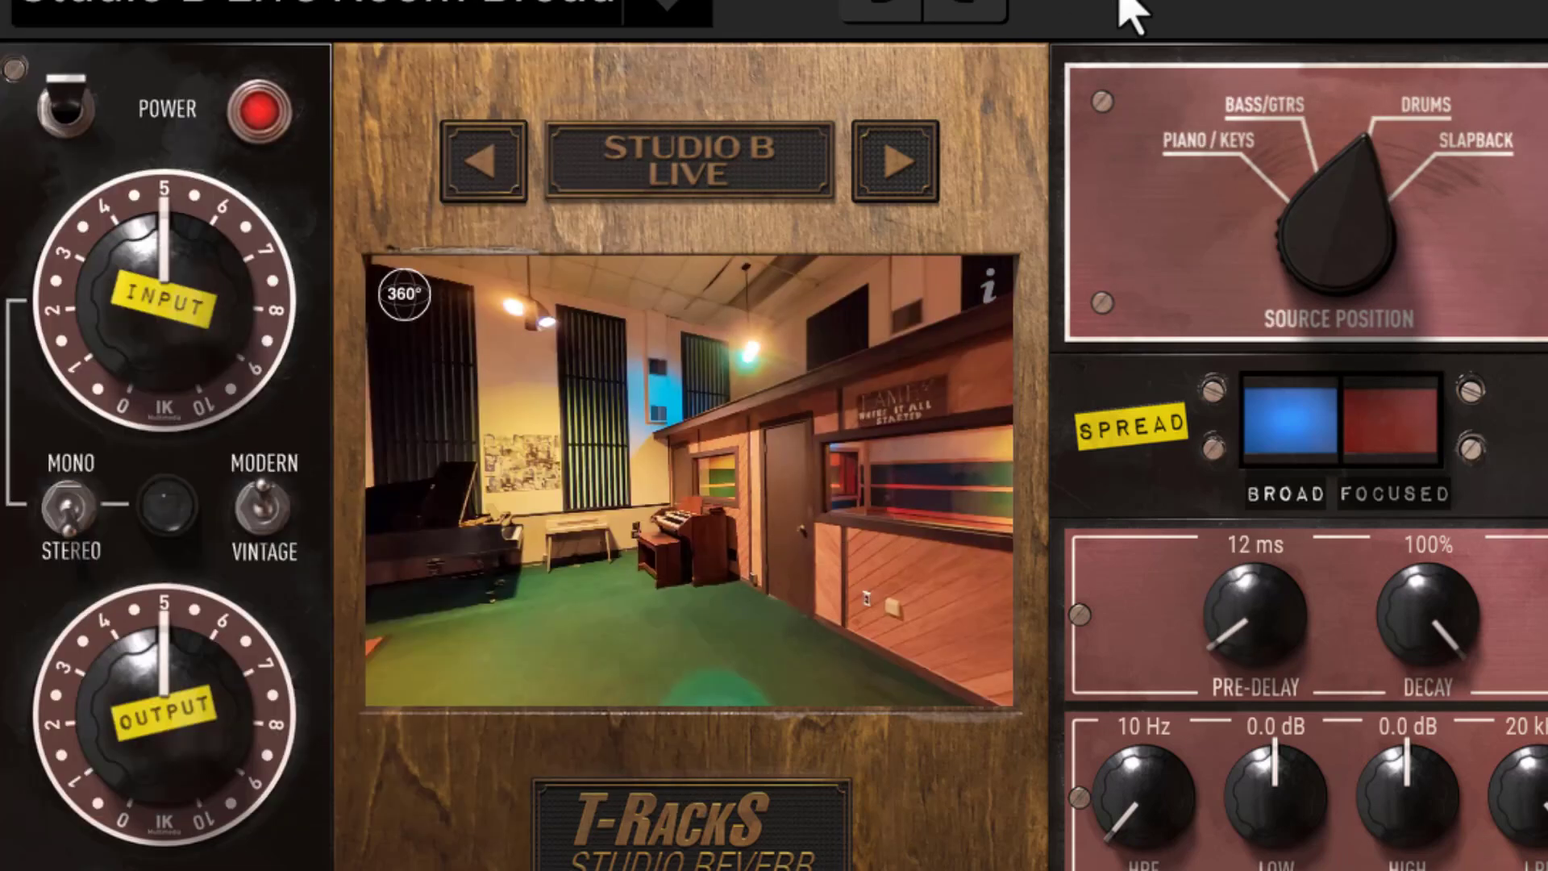
Look around the Studio B Live room in the drum reverb's 360° picture and revisit its list of Send presets
left_click_drag(535, 525, 1002, 377)
left_click_drag(681, 595, 963, 538)
left_click_drag(518, 605, 830, 621)
left_click_drag(588, 529, 833, 571)
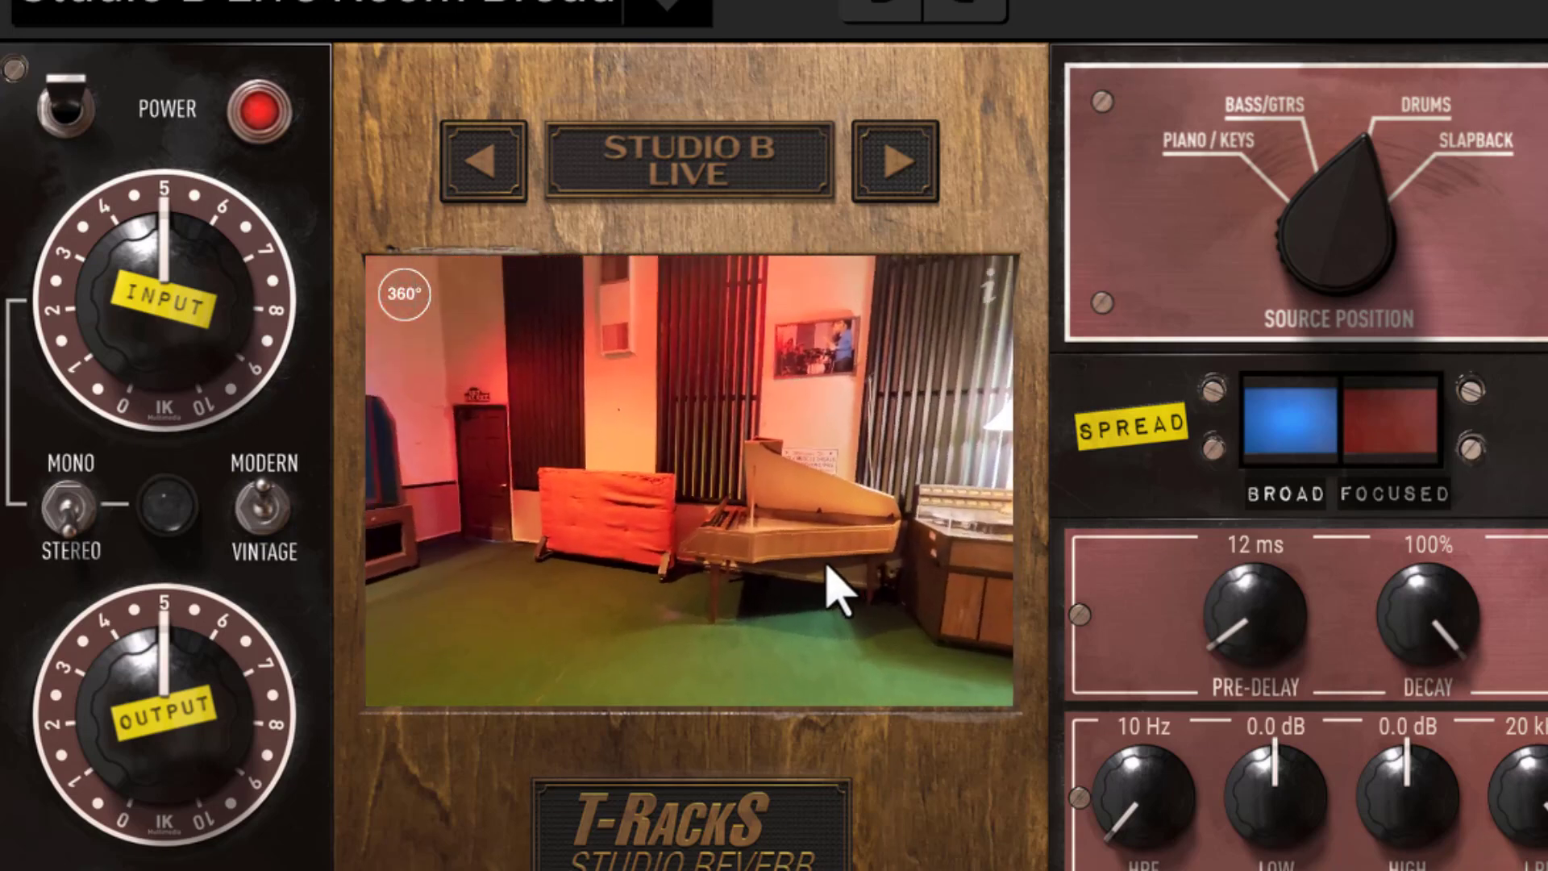
left_click_drag(588, 542, 762, 420)
left_click_drag(542, 508, 933, 657)
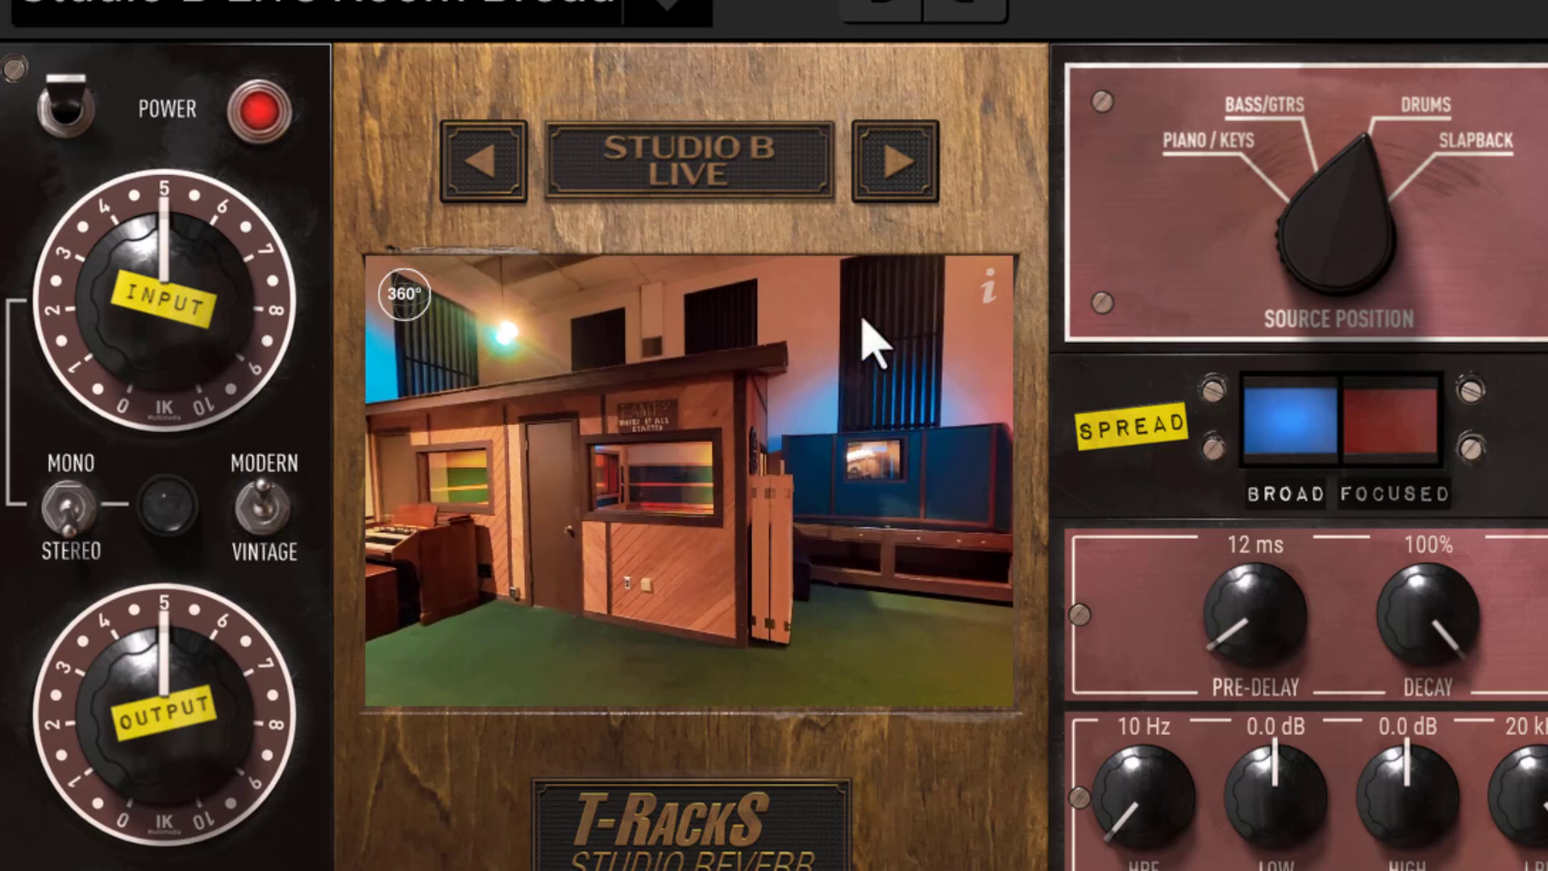
left_click(427, 12)
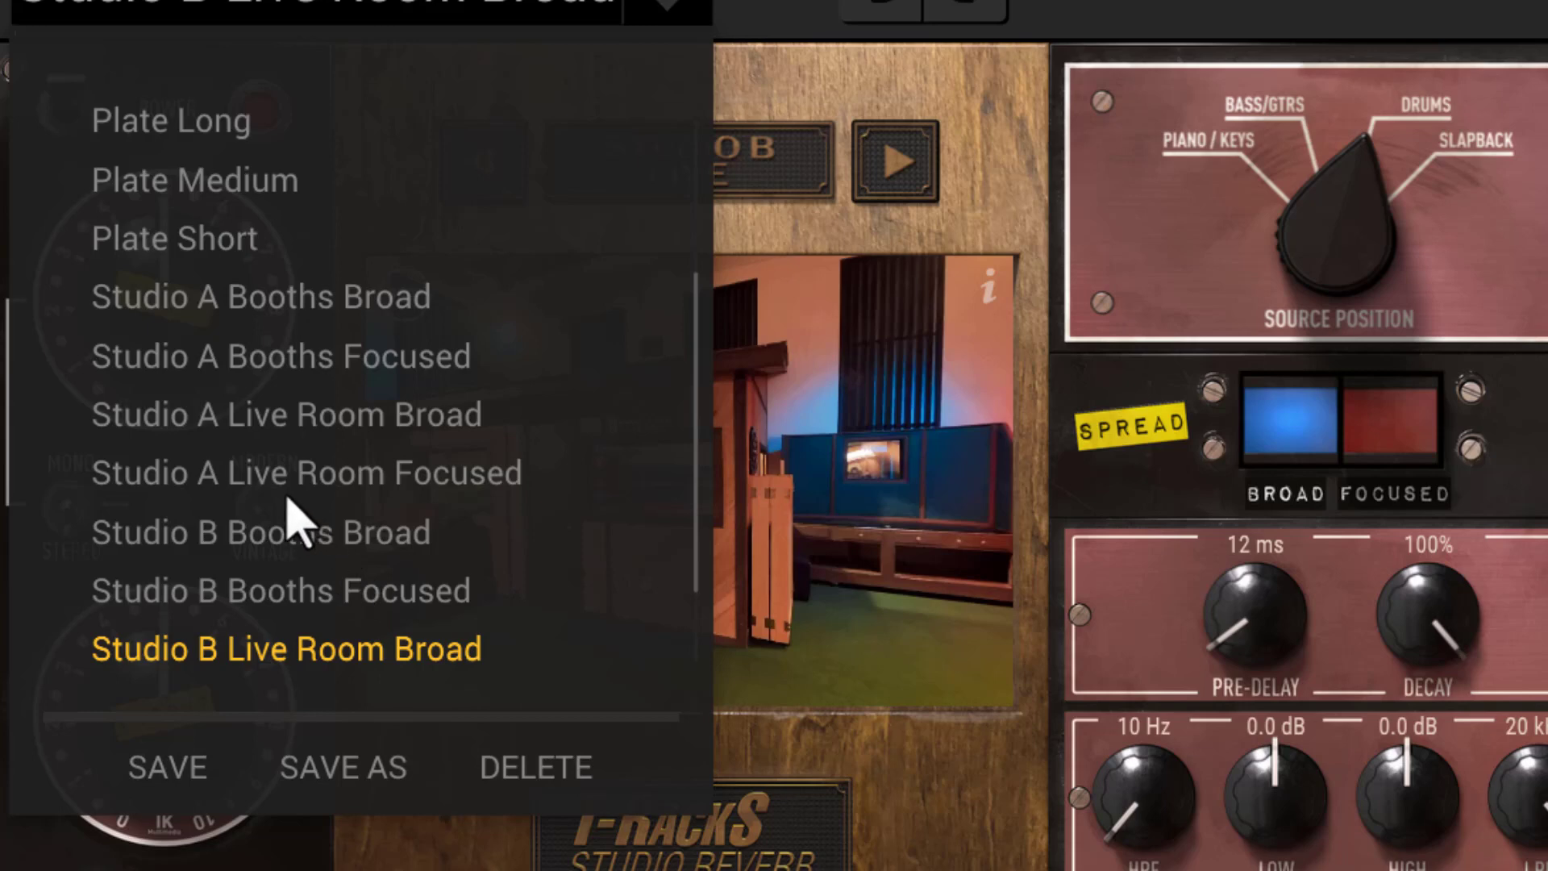
left_click(352, 549)
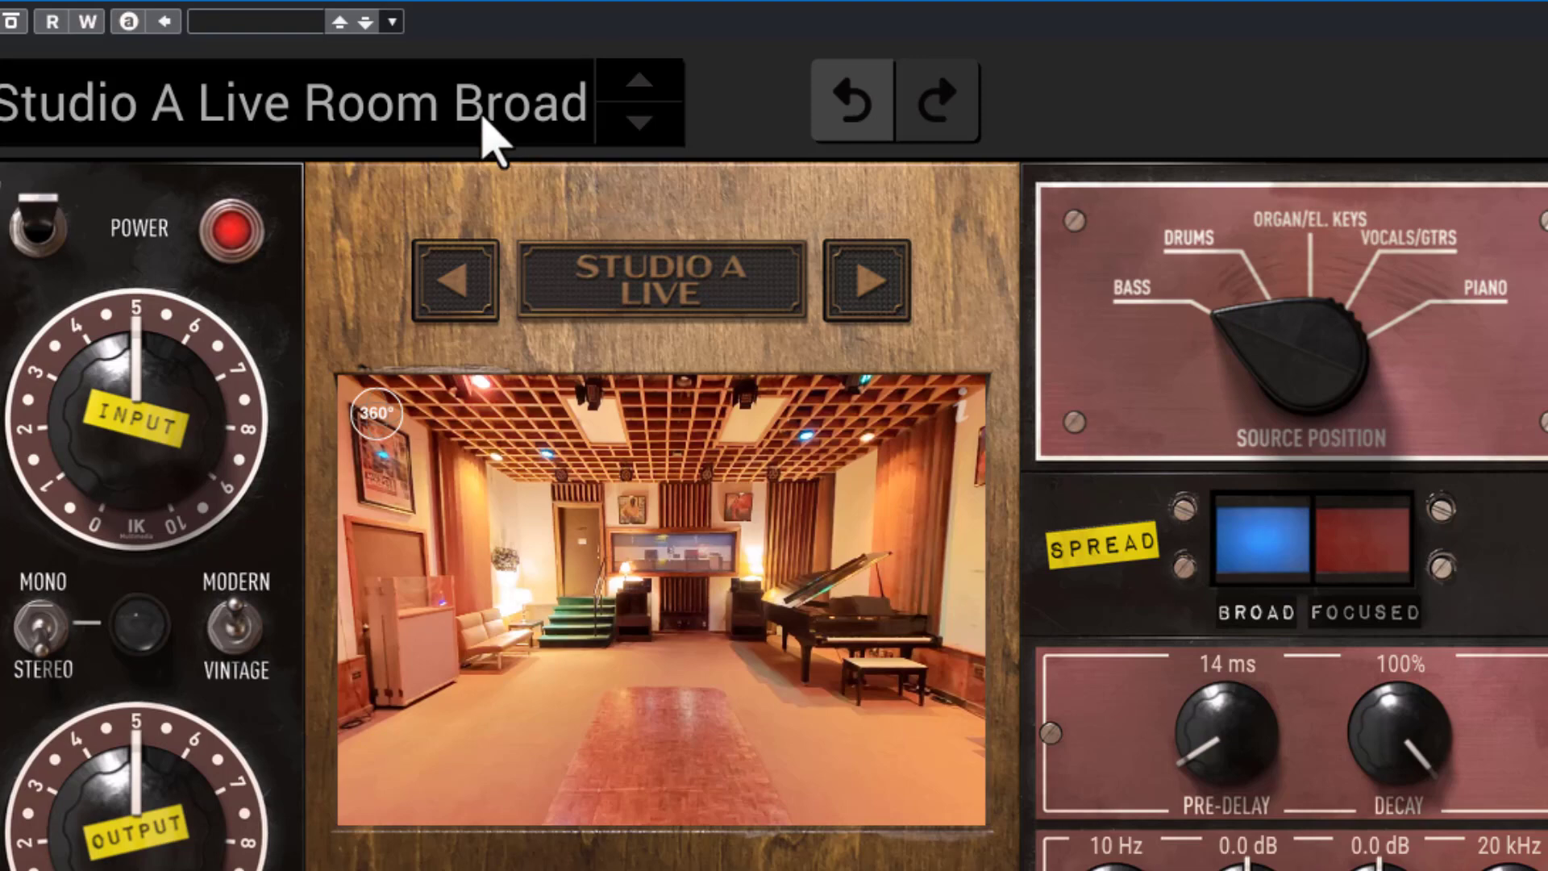
Load the Studio B Live Room Broad preset in the bass reverb and turn its source position away from drums
left_click(484, 113)
scroll(258, 572, "down", 3)
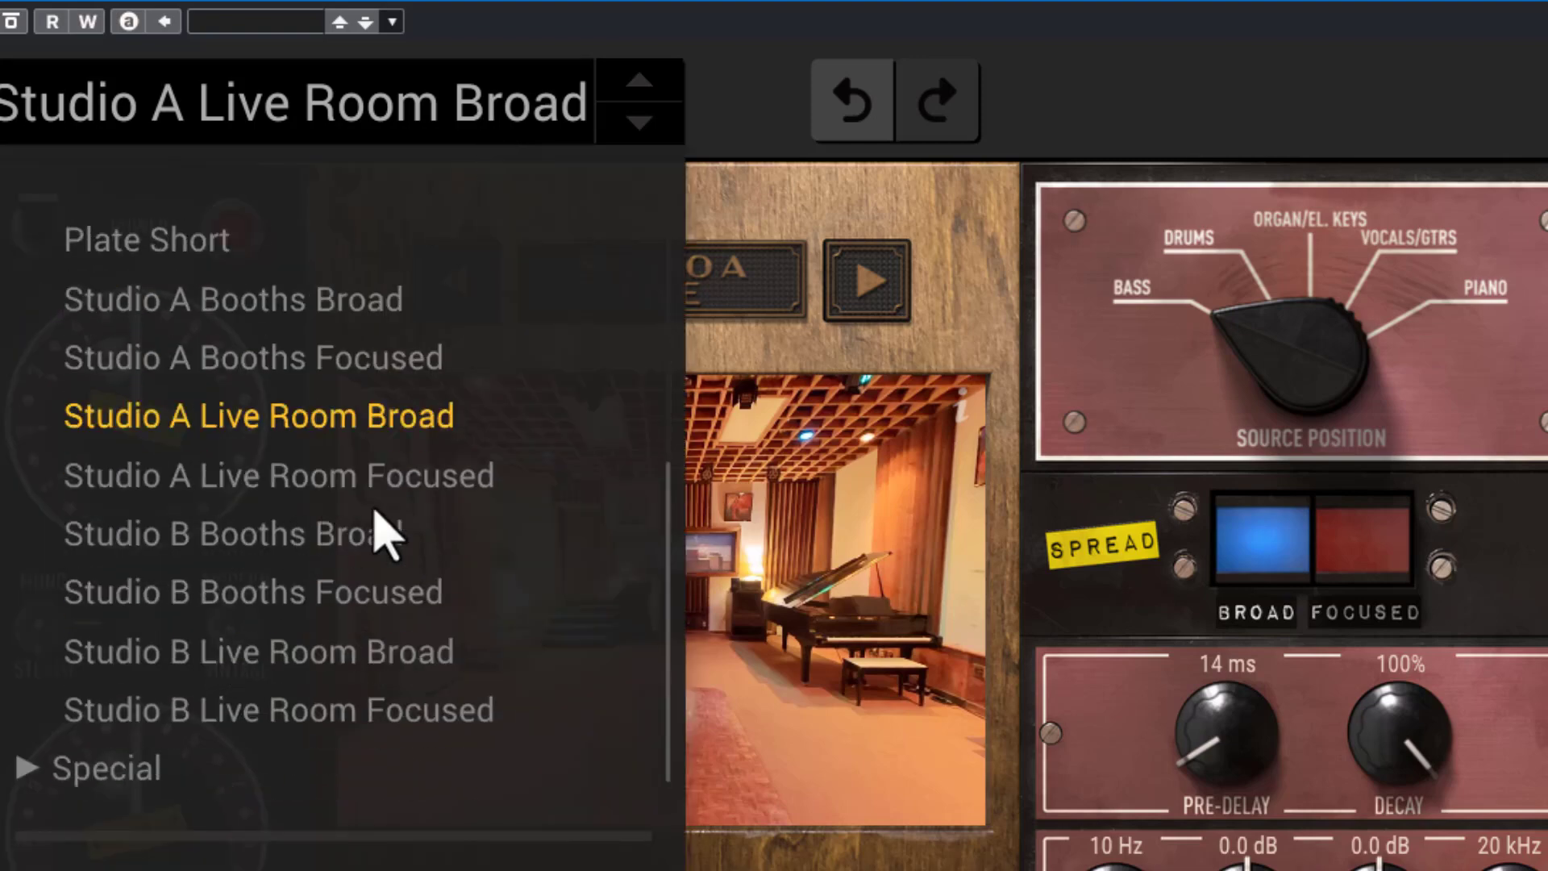
left_click(329, 653)
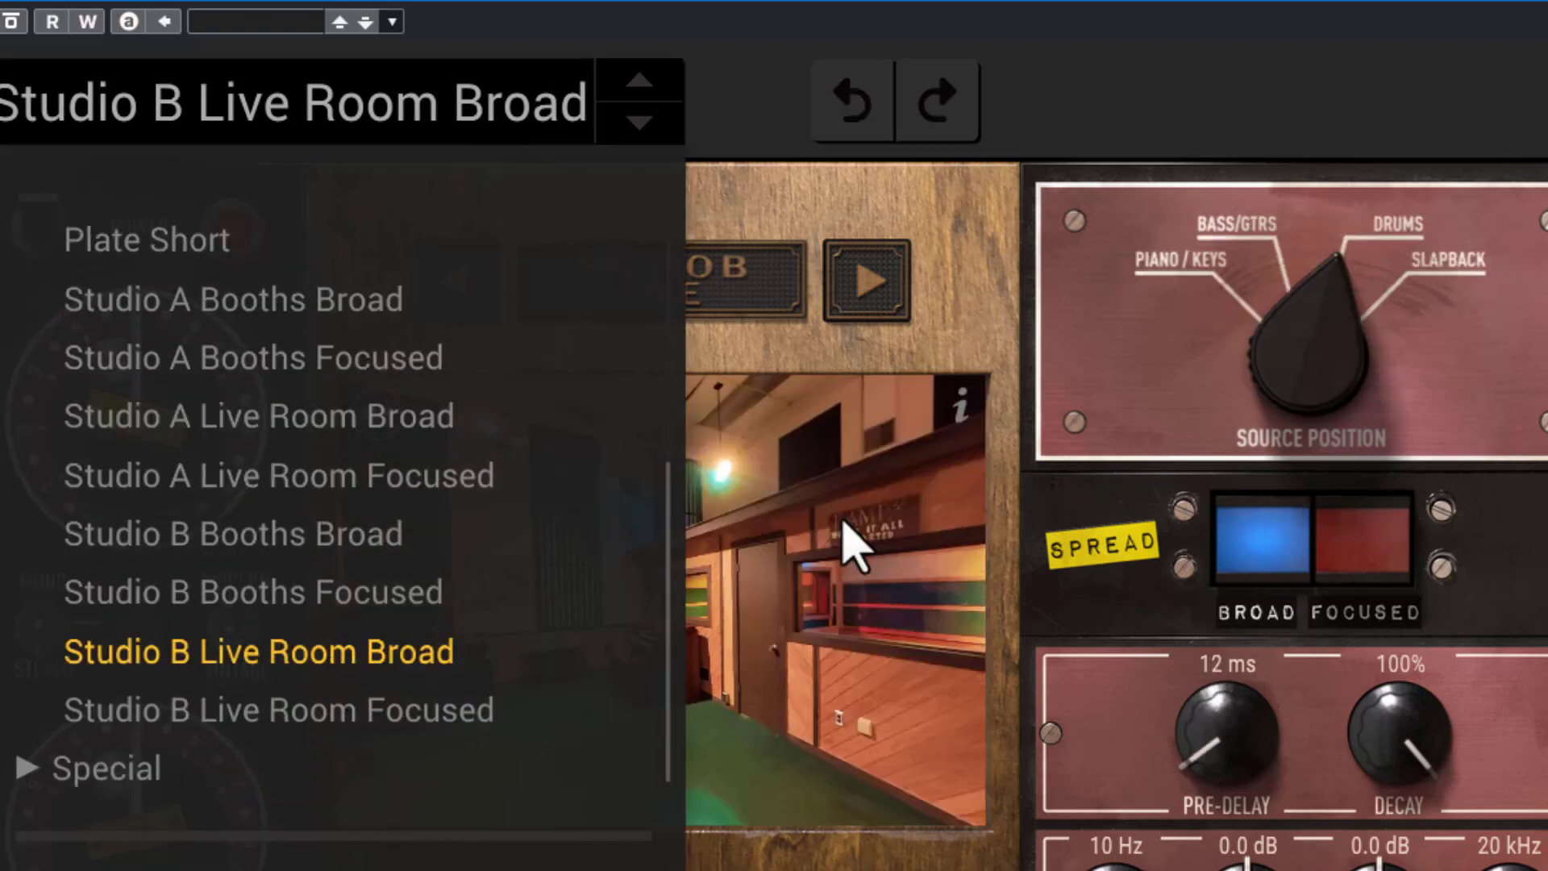
left_click(1234, 68)
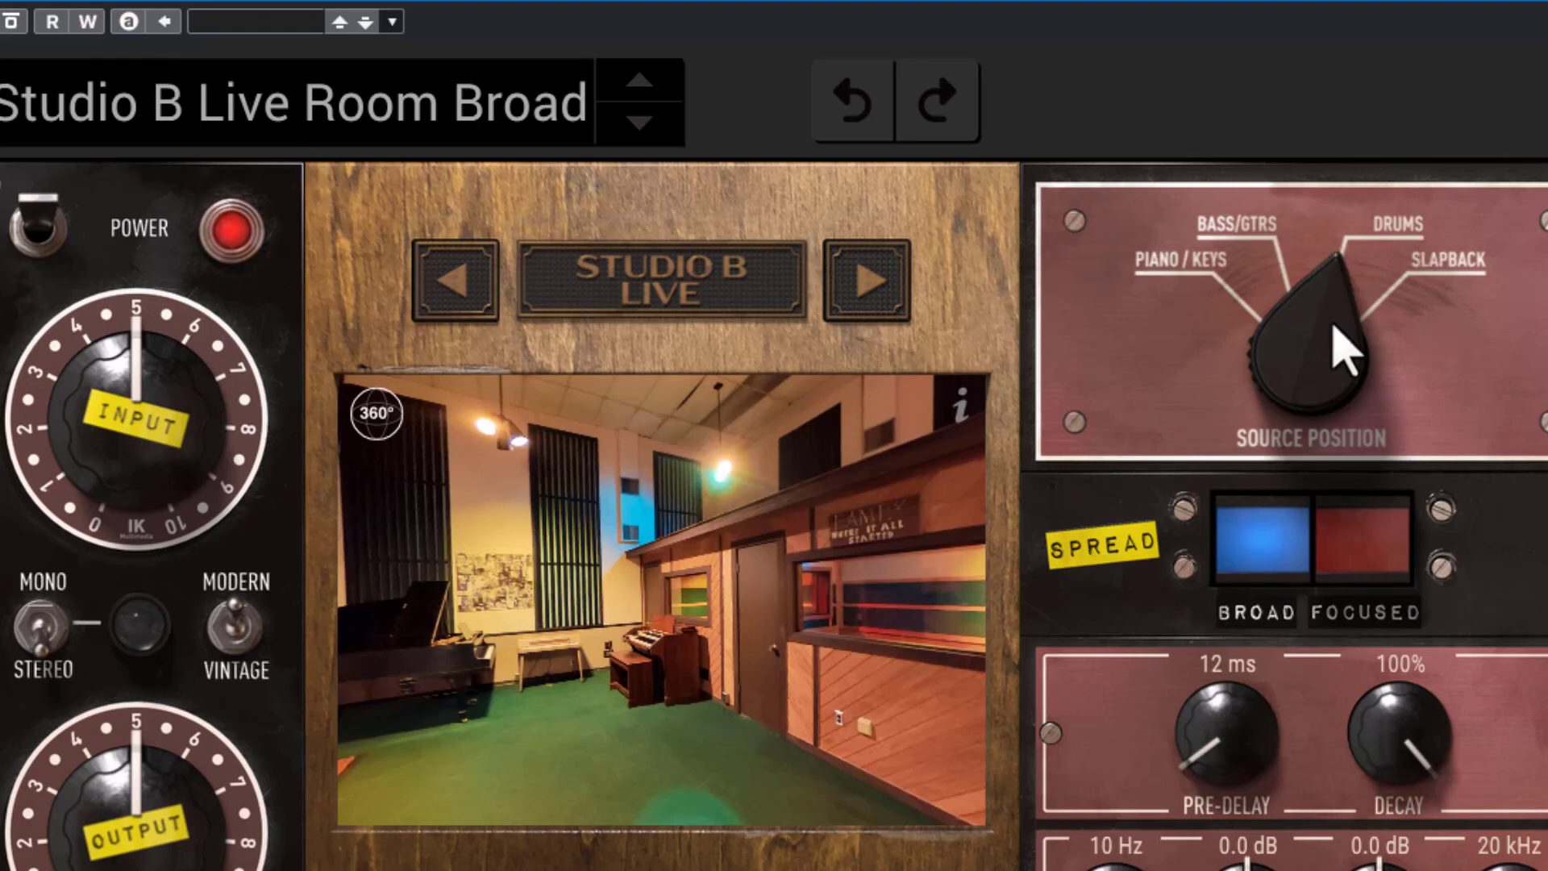
left_click_drag(1303, 380, 1279, 529)
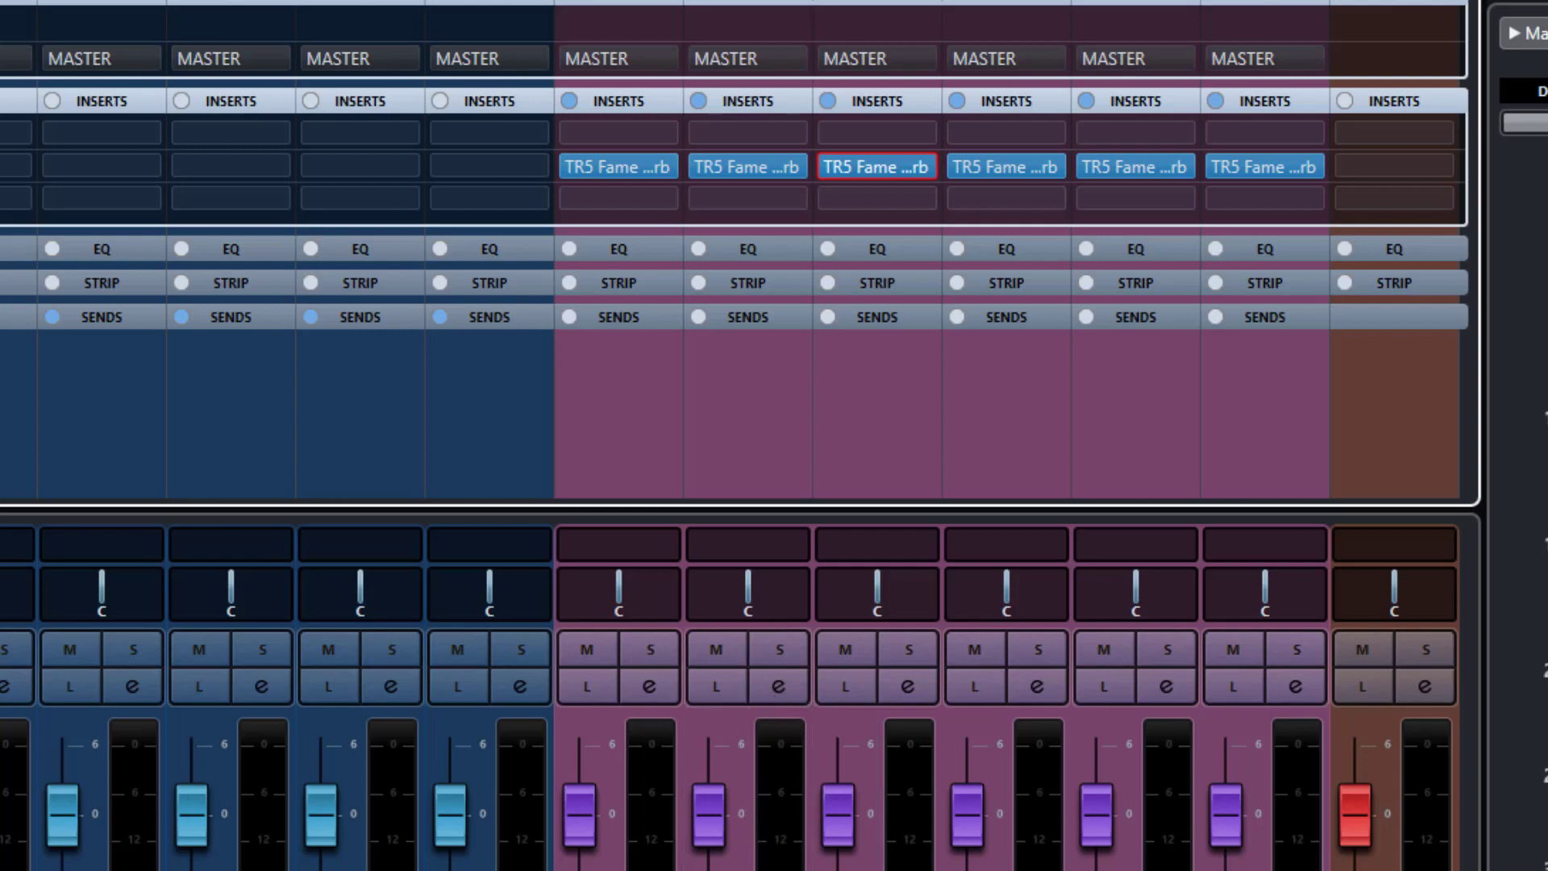
Select only the Drum Position channel and open its TR5 Fame Studio Reverb
left_click(749, 868)
mouse_move(790, 167)
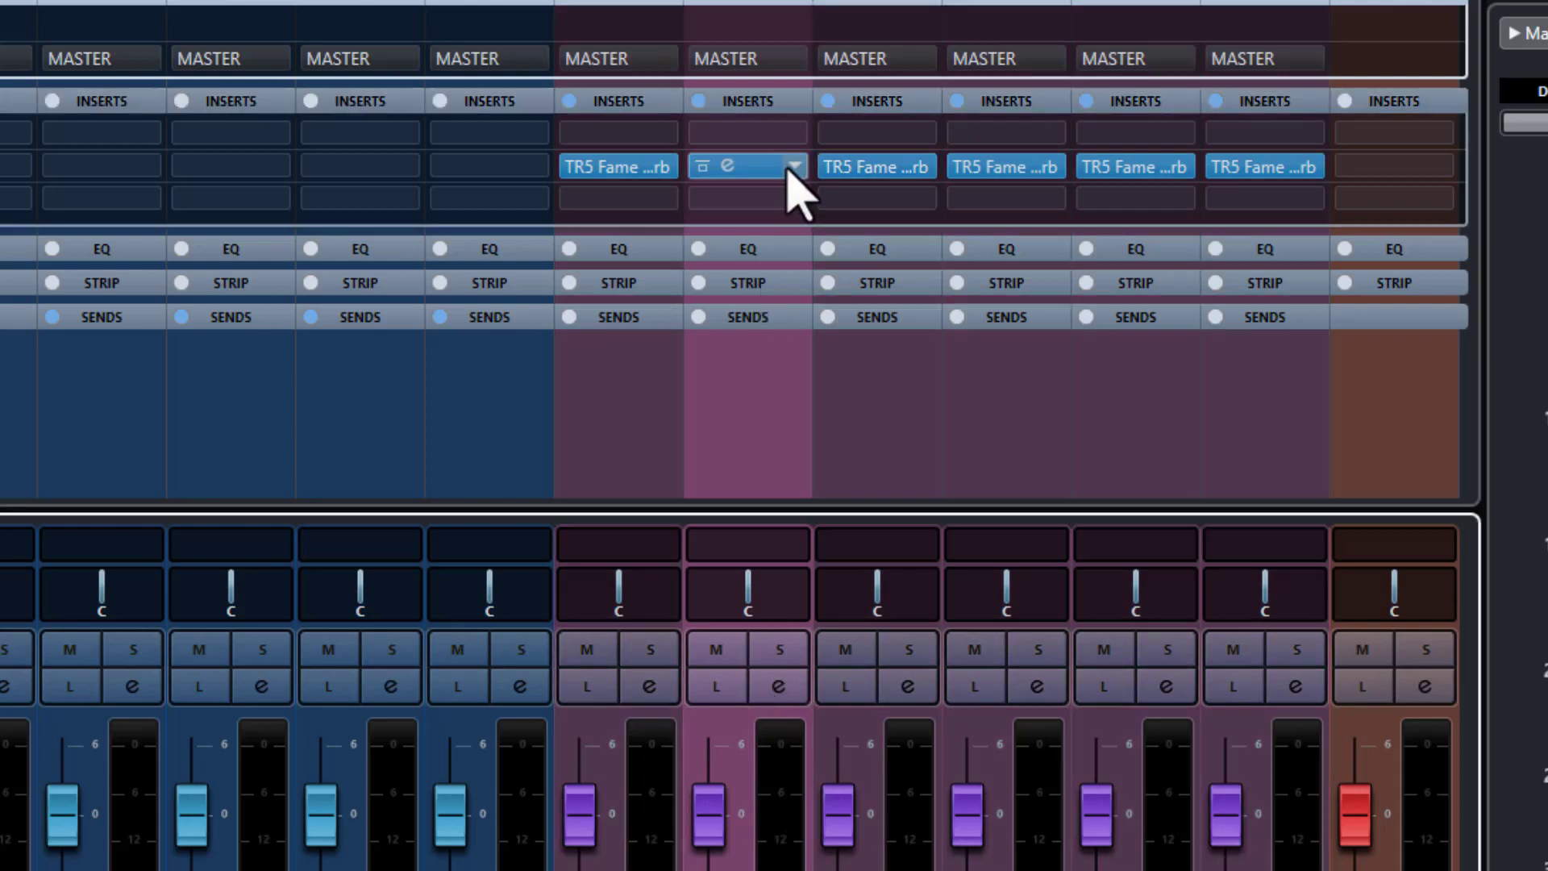
left_click(728, 166)
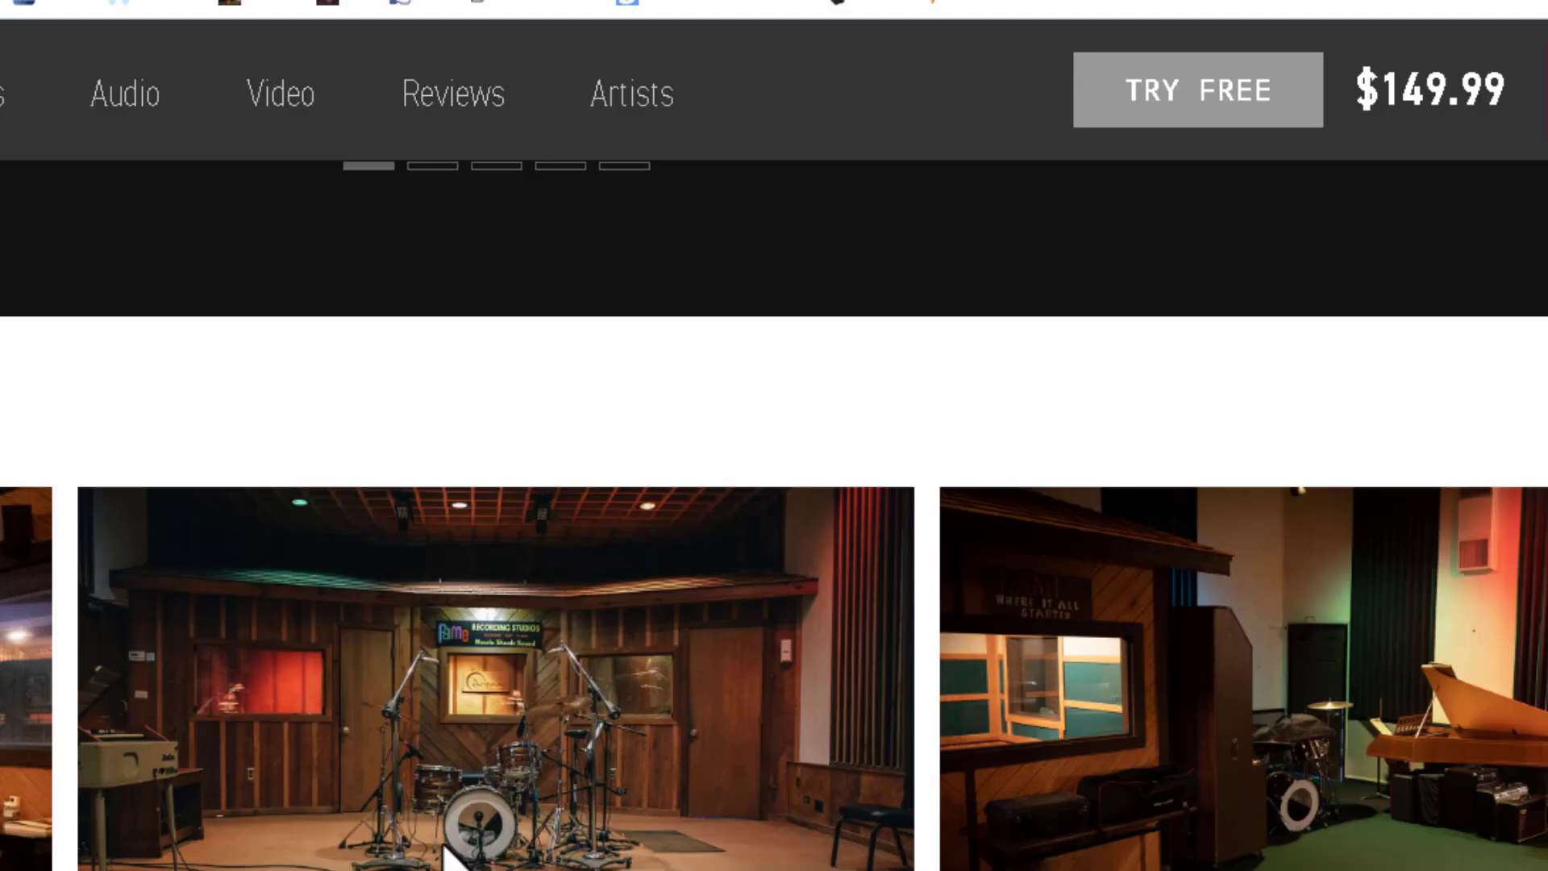
On the product page in the browser, skim the plug-in sections and go back to the studio floor plans of Studio A and Studio B
scroll(449, 818, "down", 15)
scroll(500, 839, "down", 15)
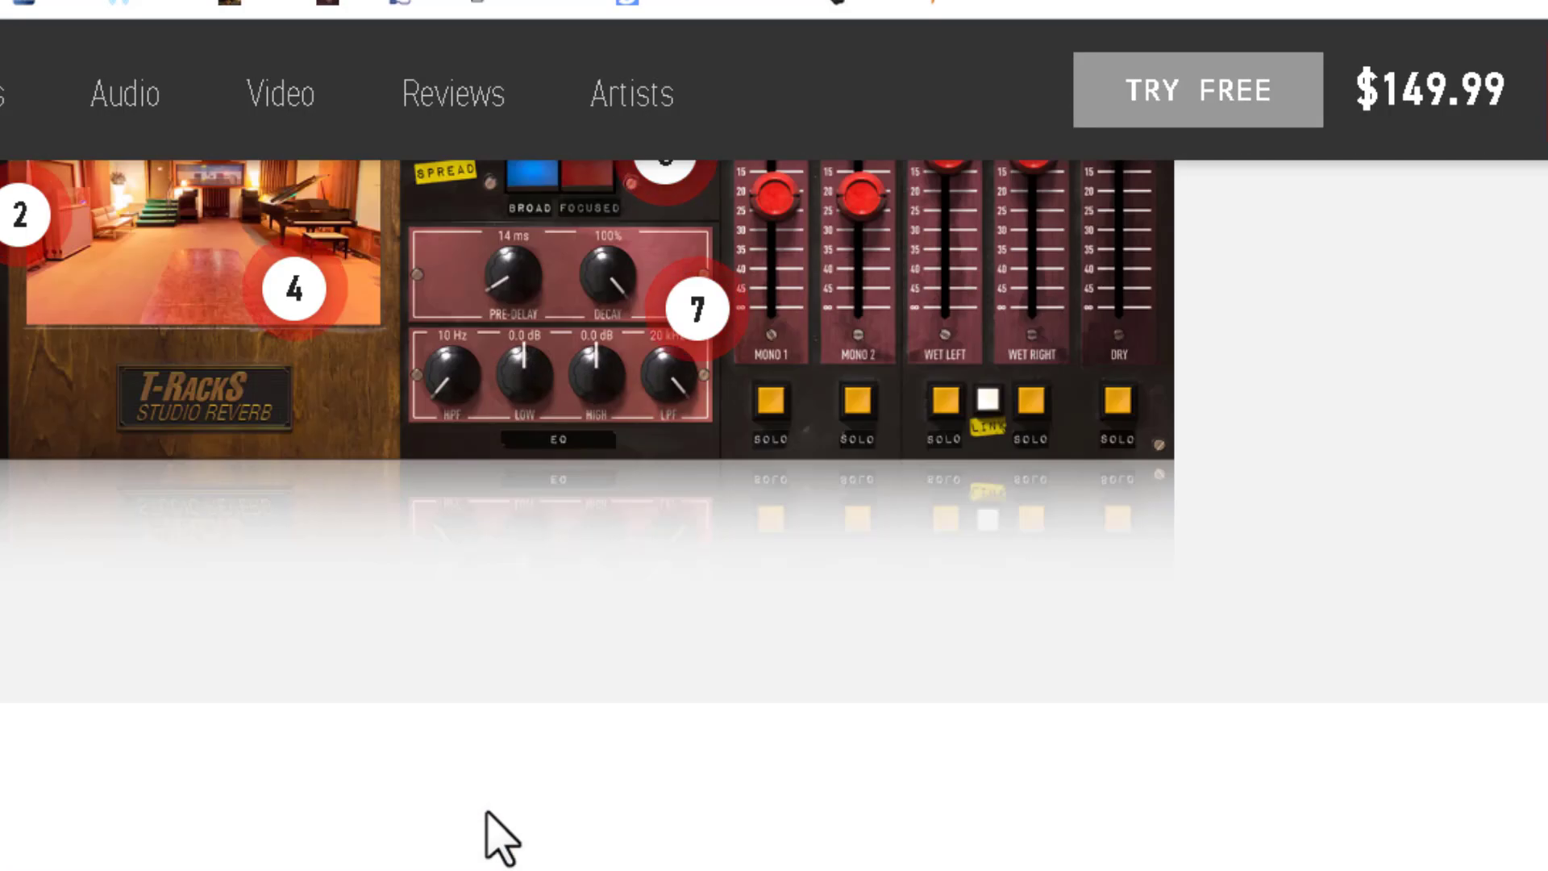
scroll(526, 839, "up", 15)
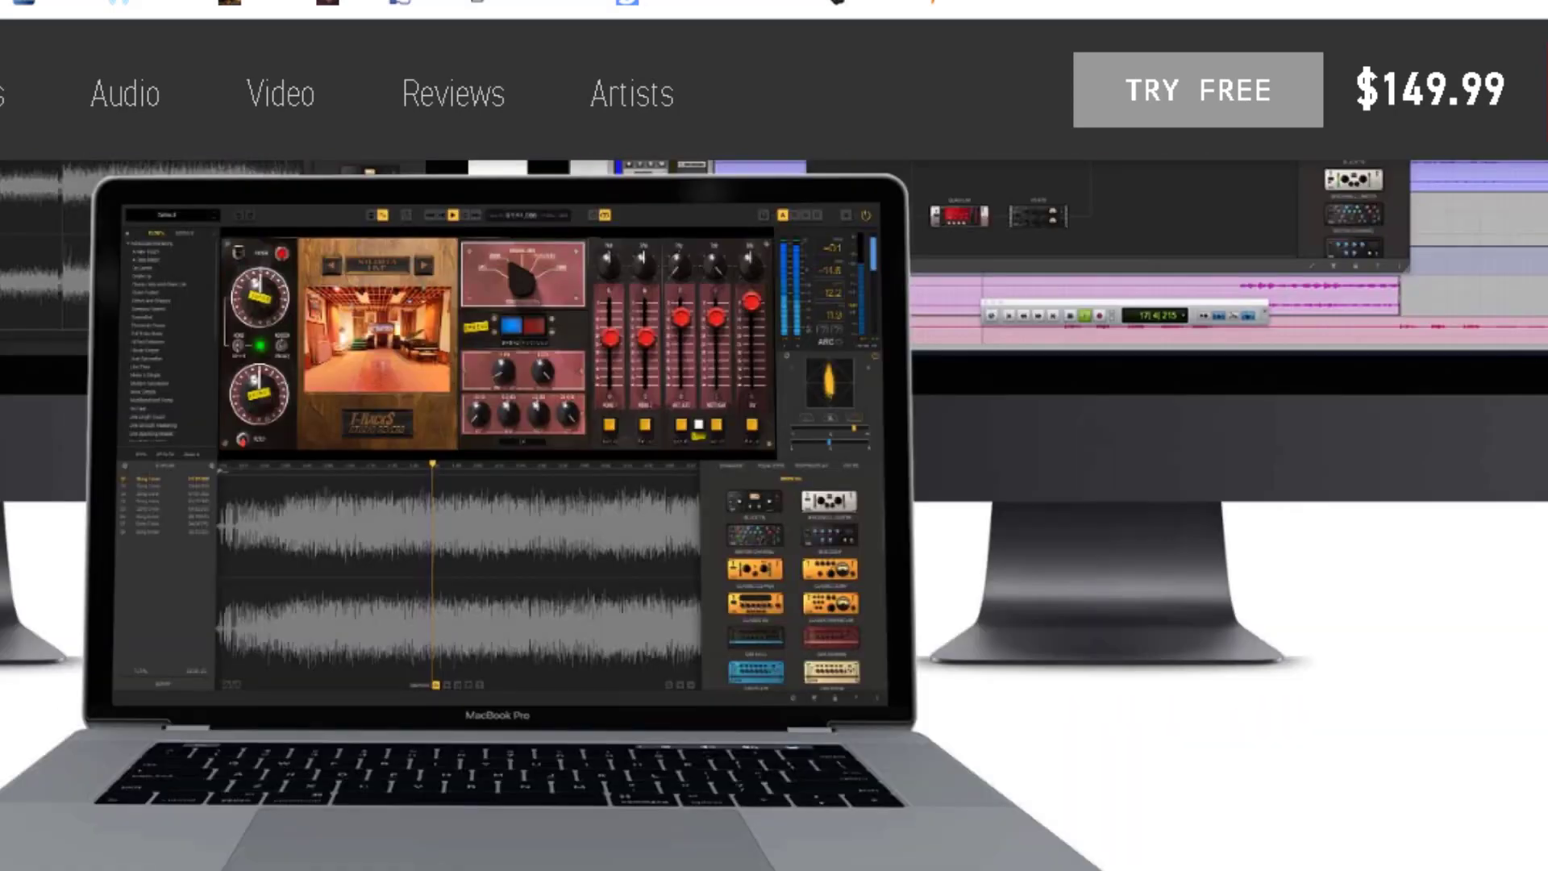
scroll(617, 859, "up", 10)
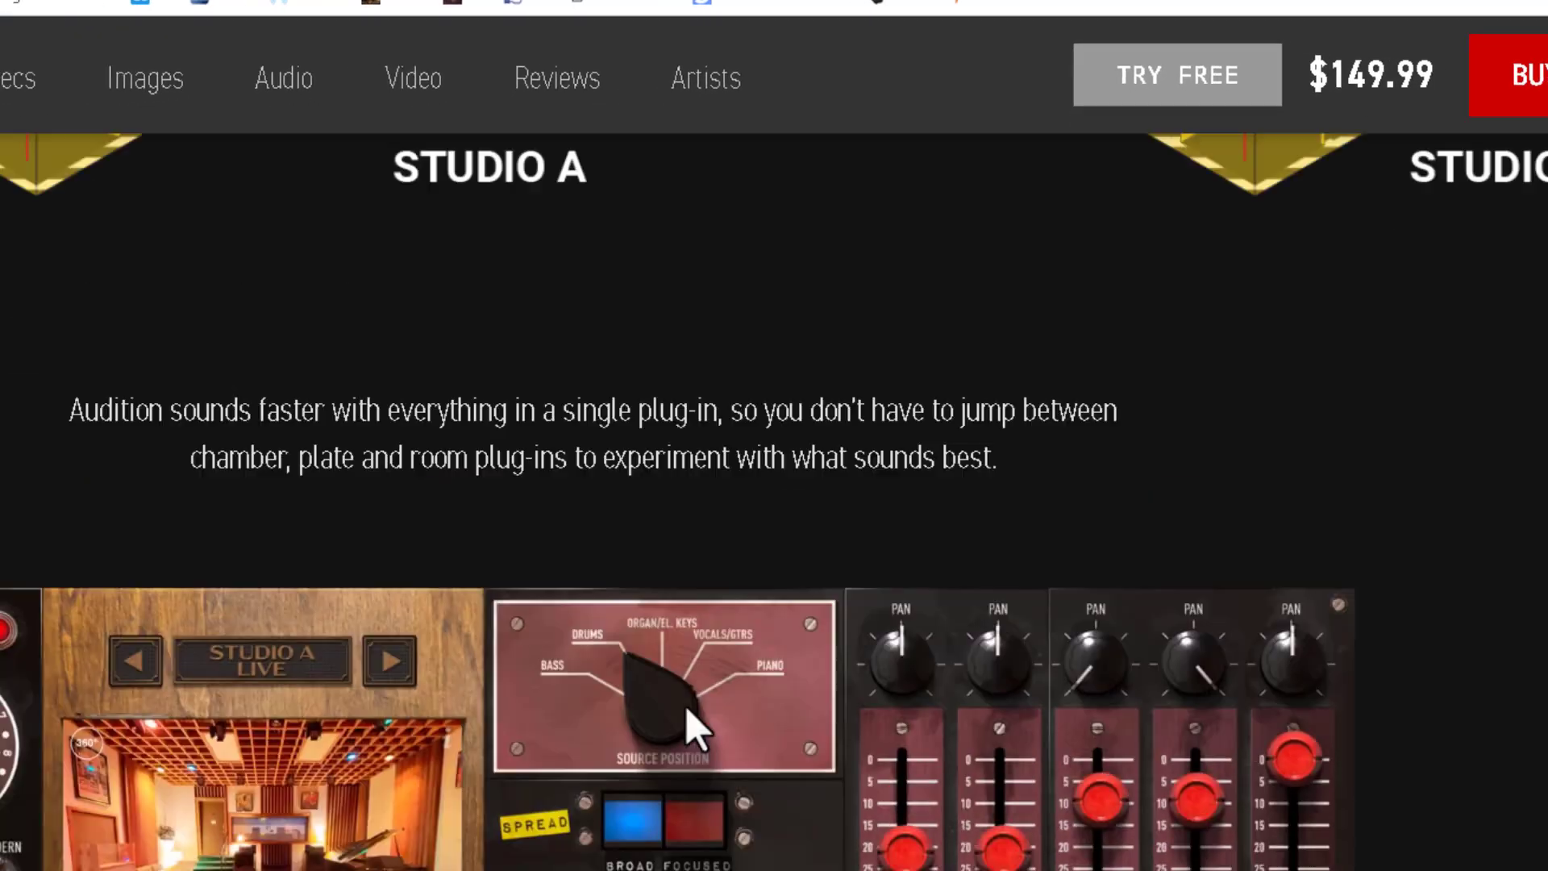
scroll(688, 710, "up", 8)
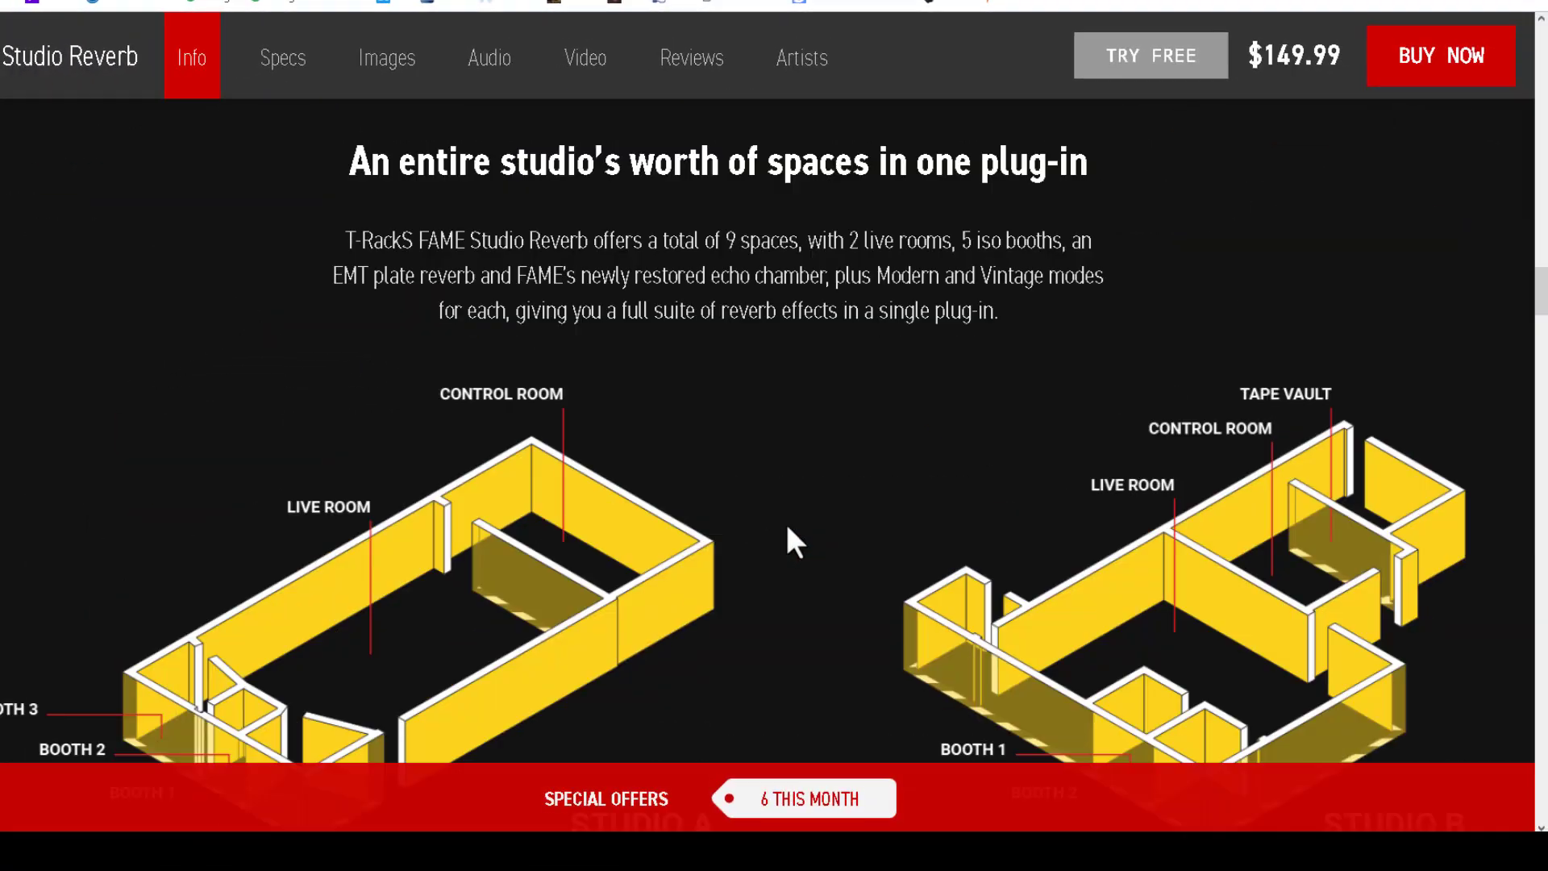
scroll(692, 712, "down", 3)
scroll(692, 711, "up", 2)
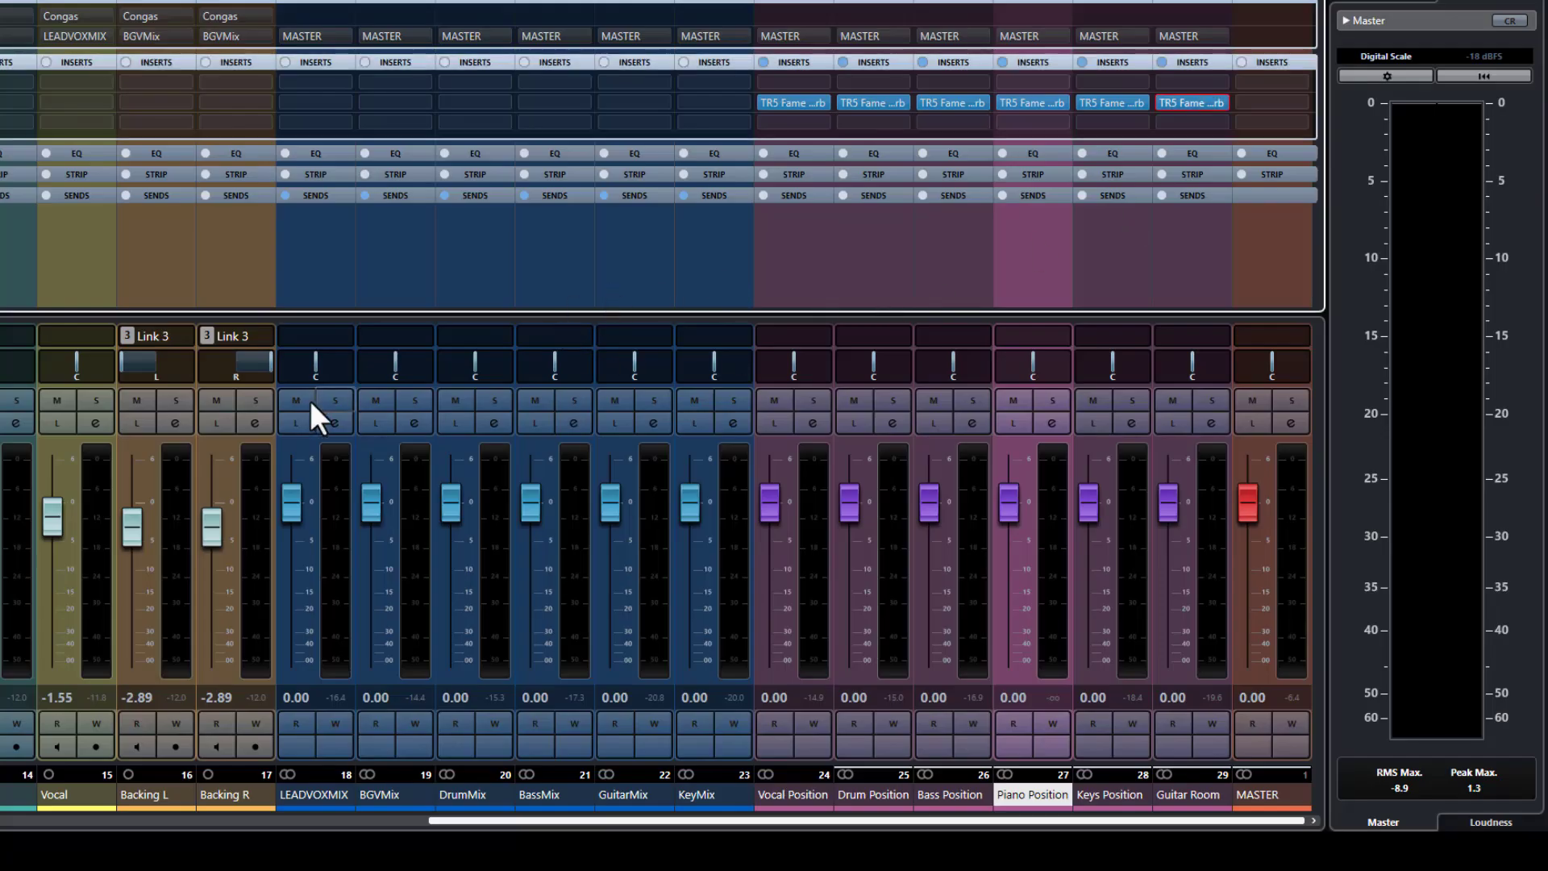
In the mixer, select the Vocal Position through Guitar Room channels and compare the playing mix with their inserts bypassed and active
left_click(802, 794)
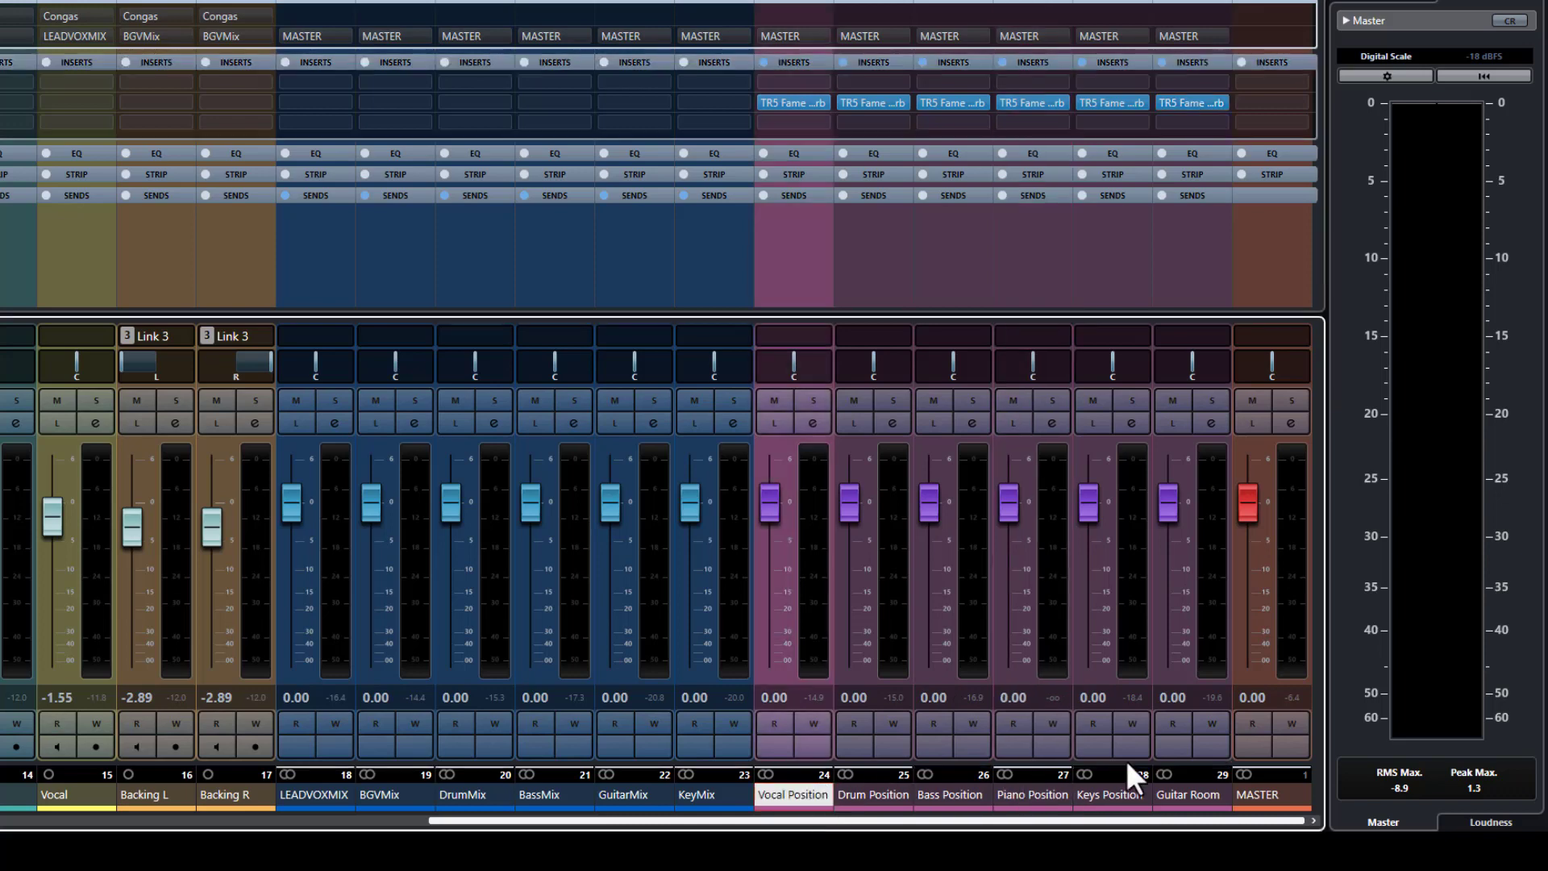
left_click(1197, 797, "shift")
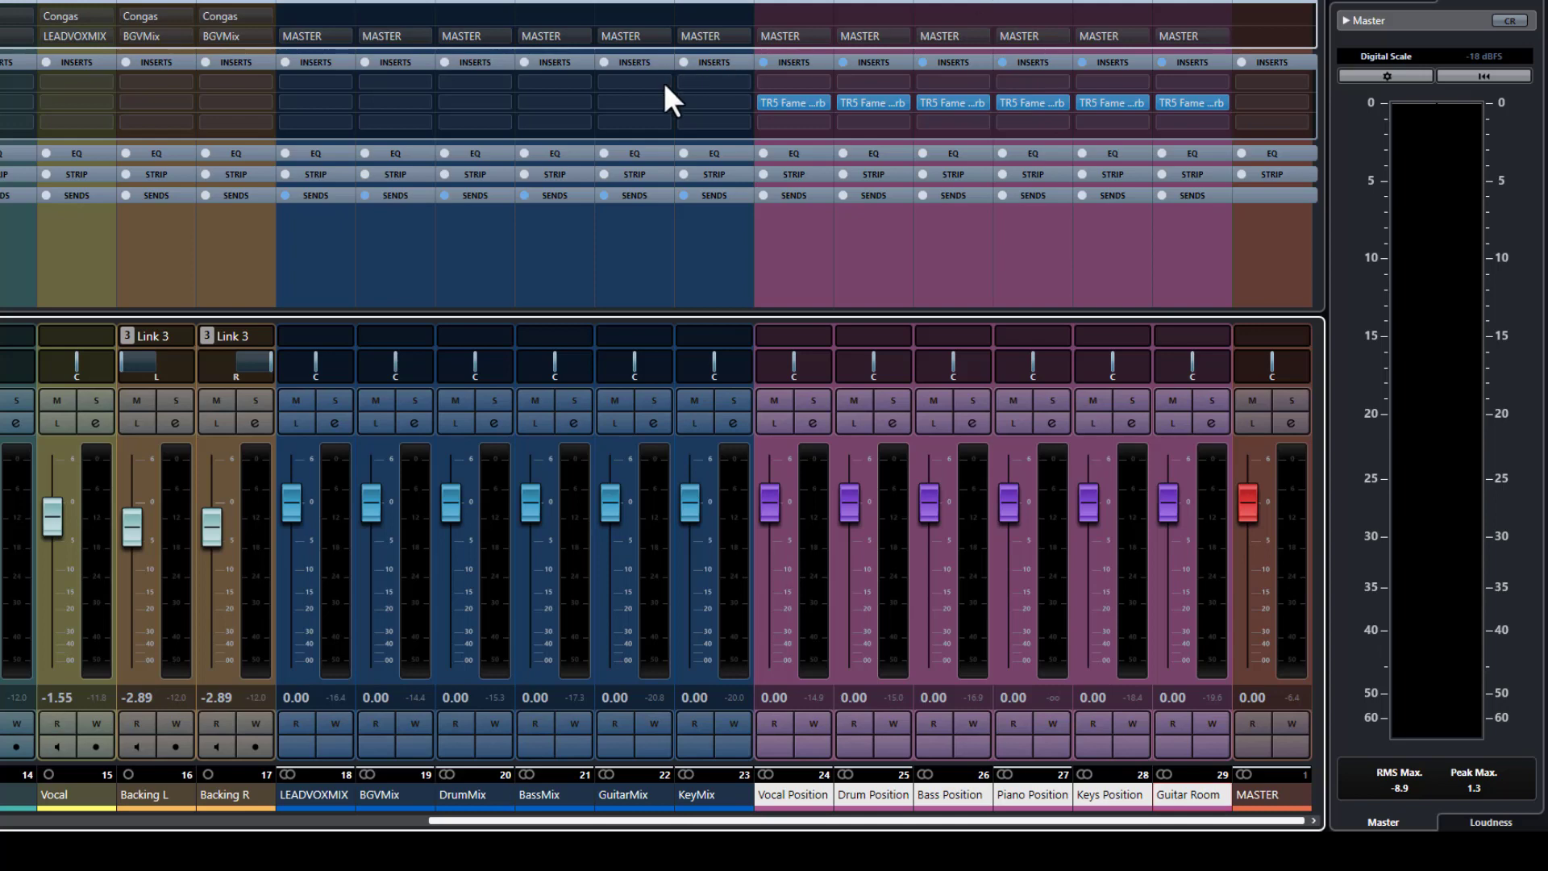
left_click(764, 61)
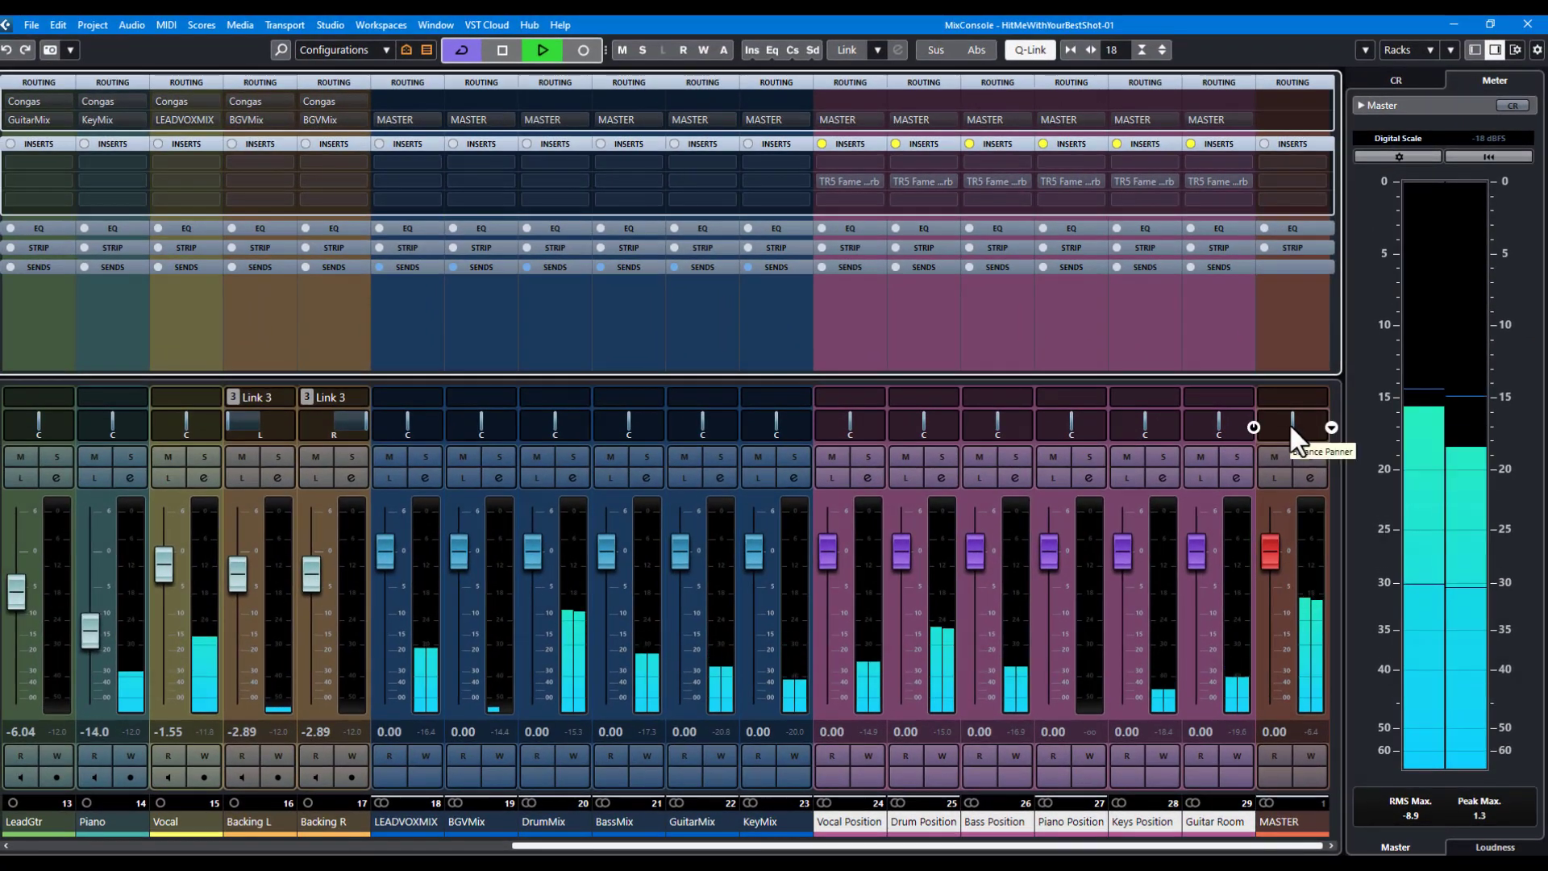
left_click(823, 144)
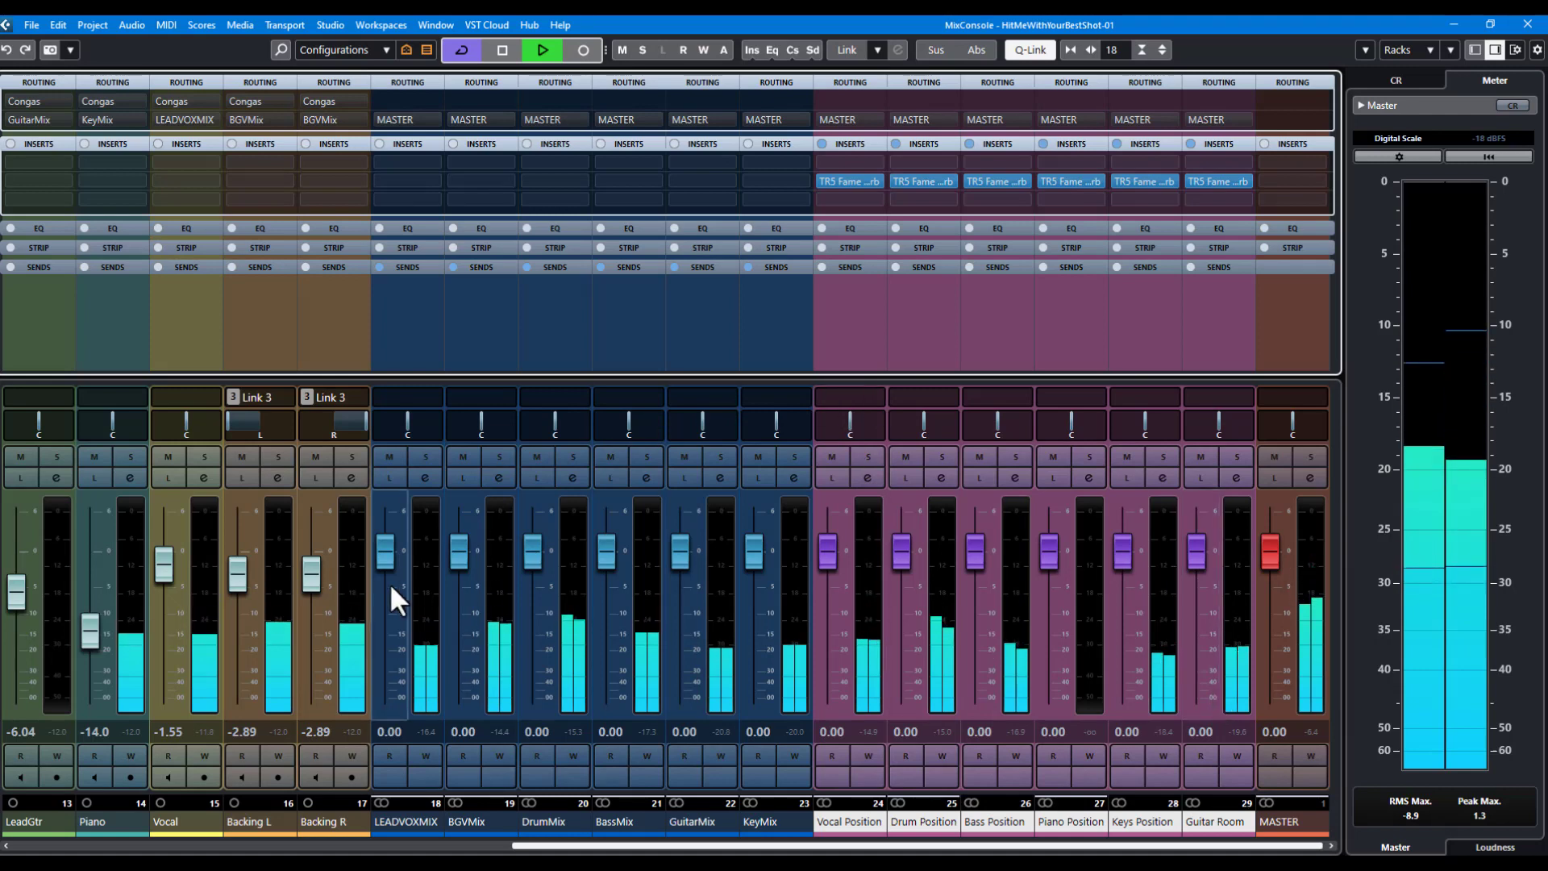
Solo the LEADVOXMIX and BGVMix channels and move playback in the project to just before the first vocal clip, returning to the mixer
left_click(425, 456)
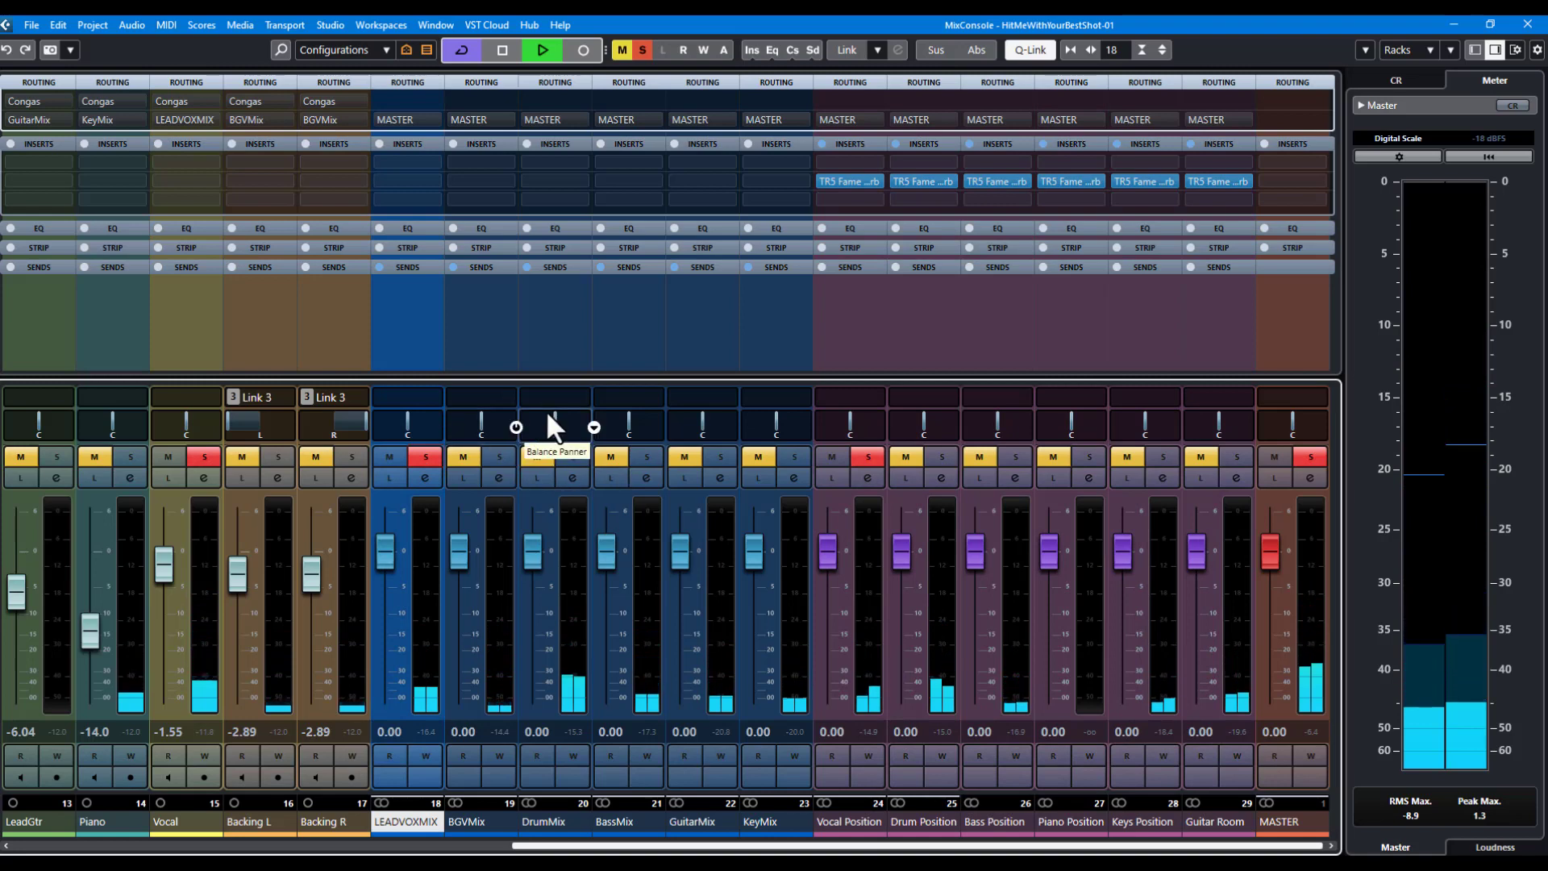
left_click(499, 457)
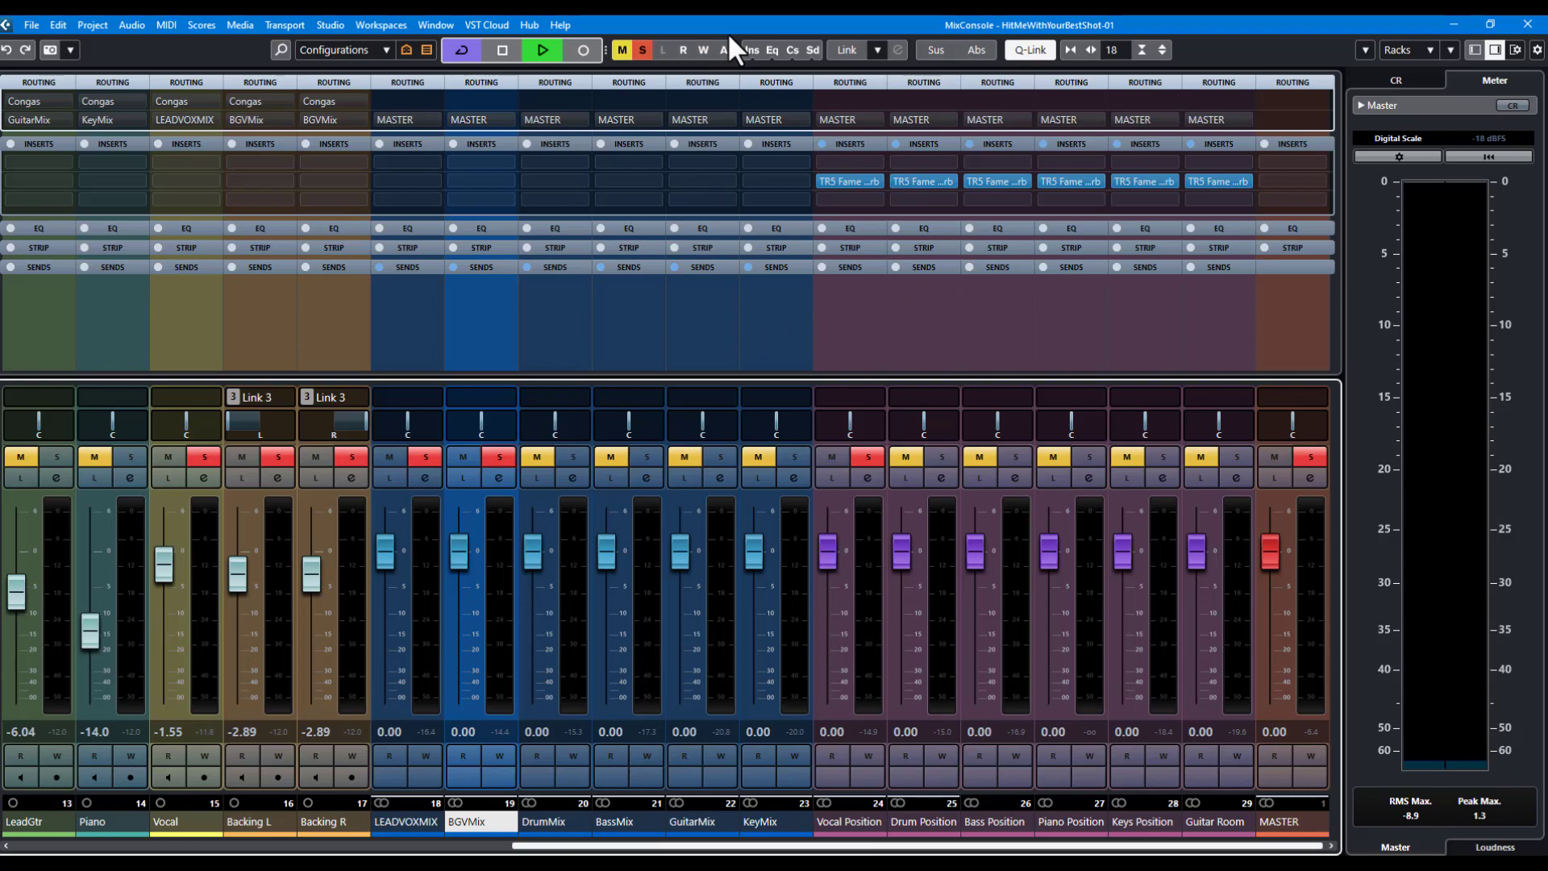
key("F3")
scroll(1119, 377, "down", 5)
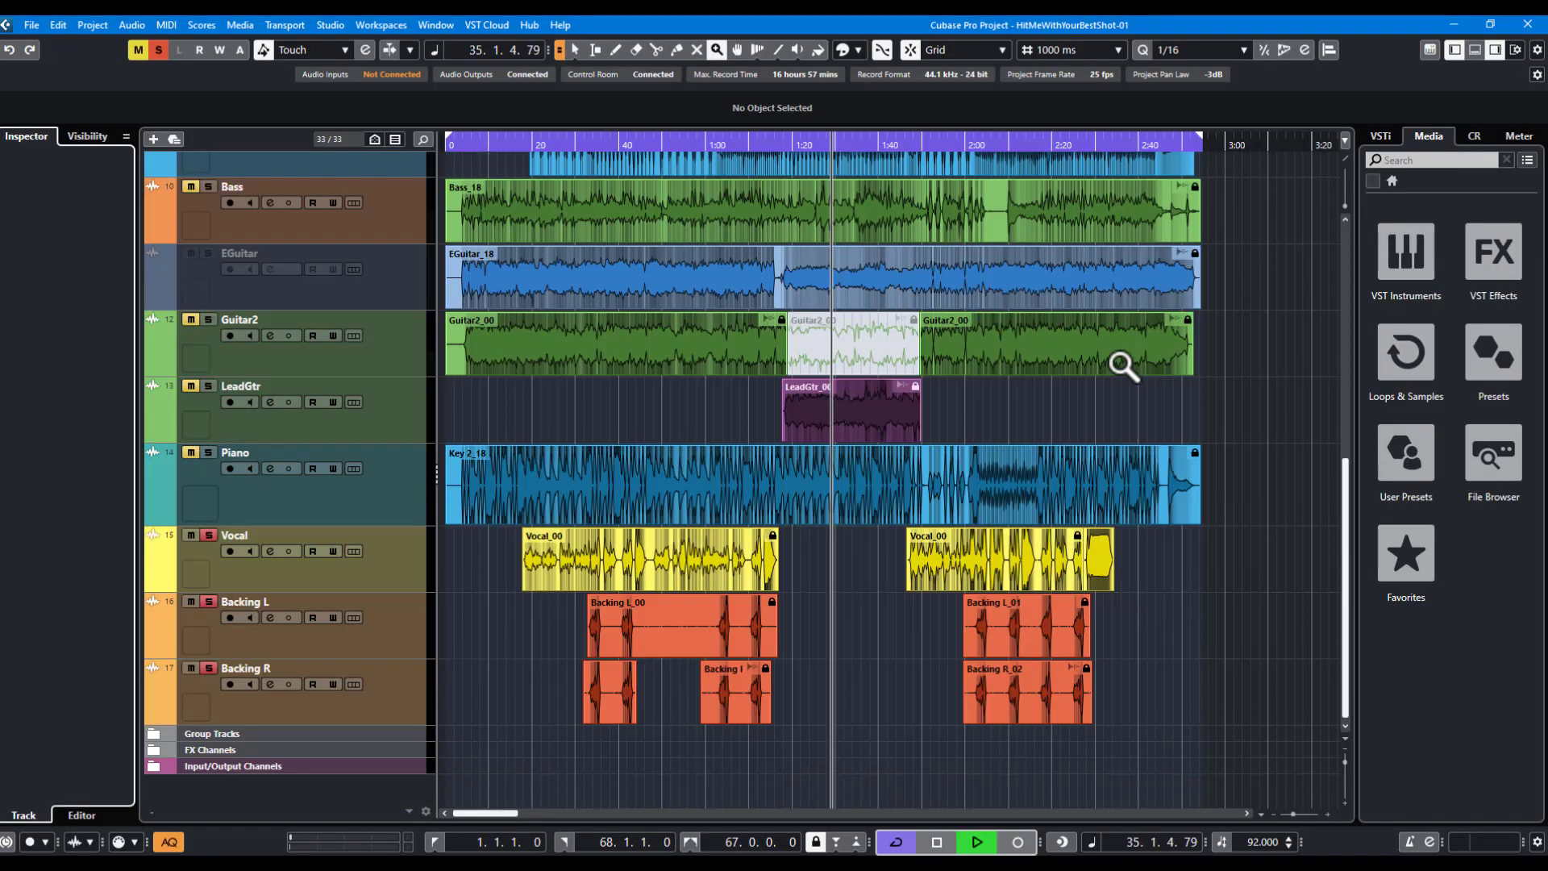
left_click(514, 145)
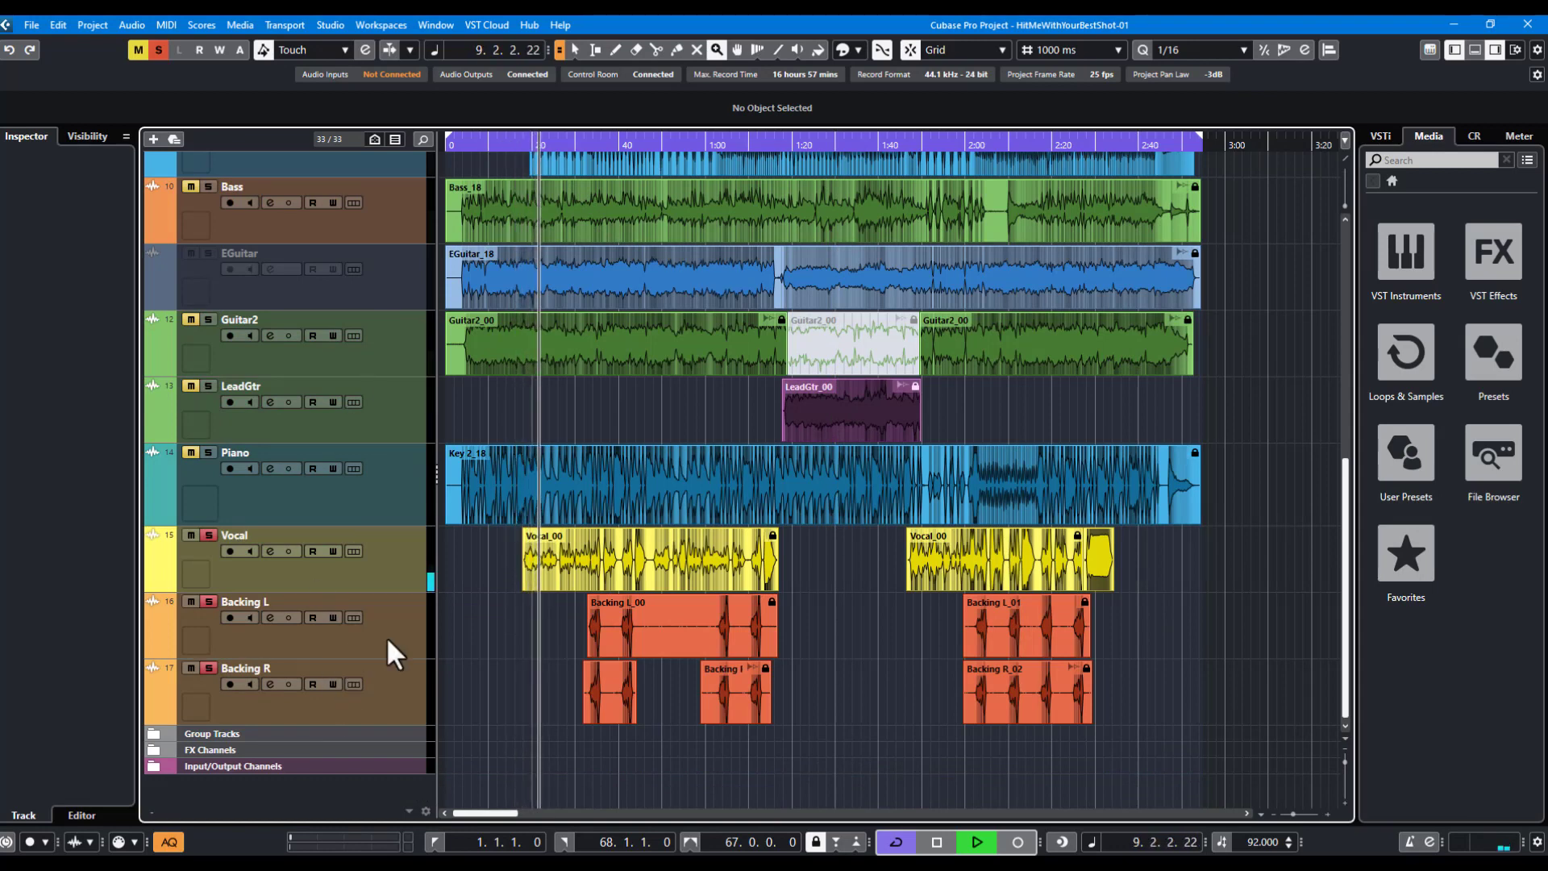
key("F3")
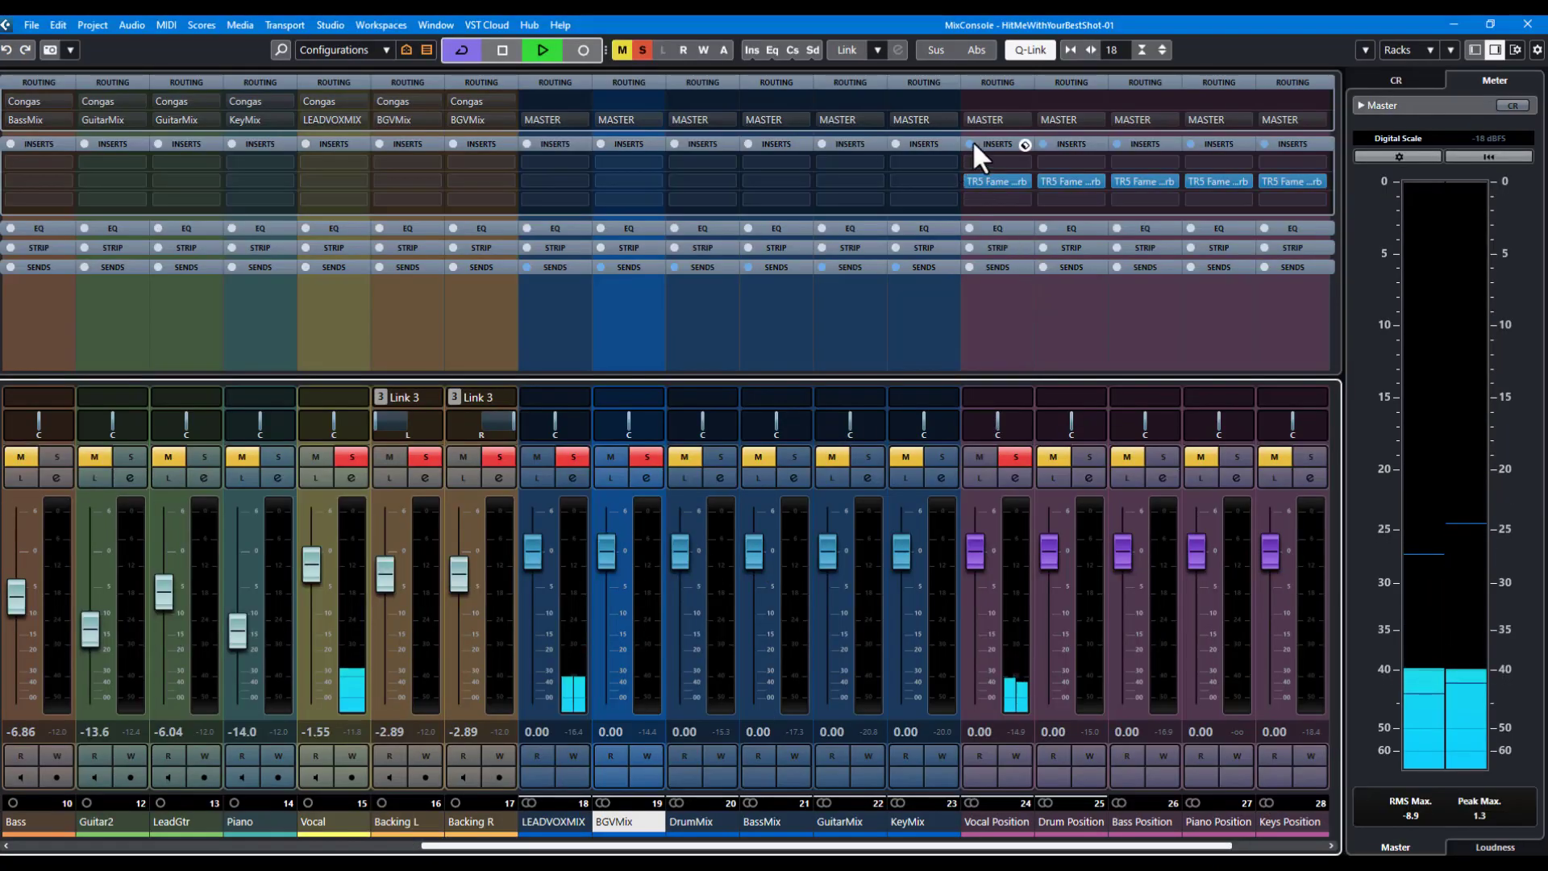
Compare the soloed vocals with the Vocal Position inserts bypassed and active, twice, leaving them active
left_click(971, 143)
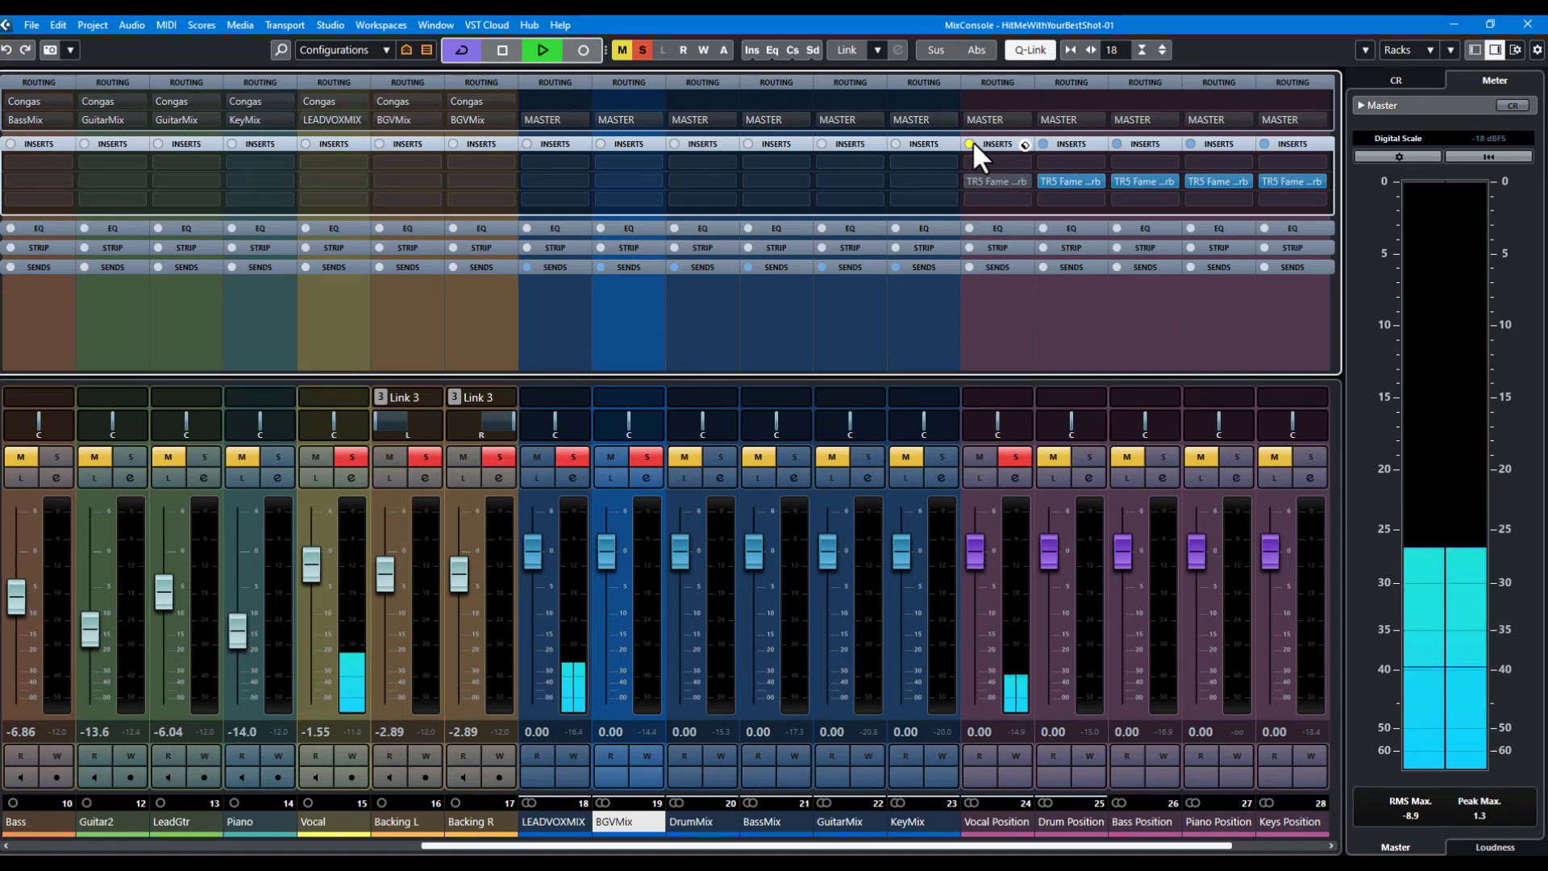
left_click(971, 143)
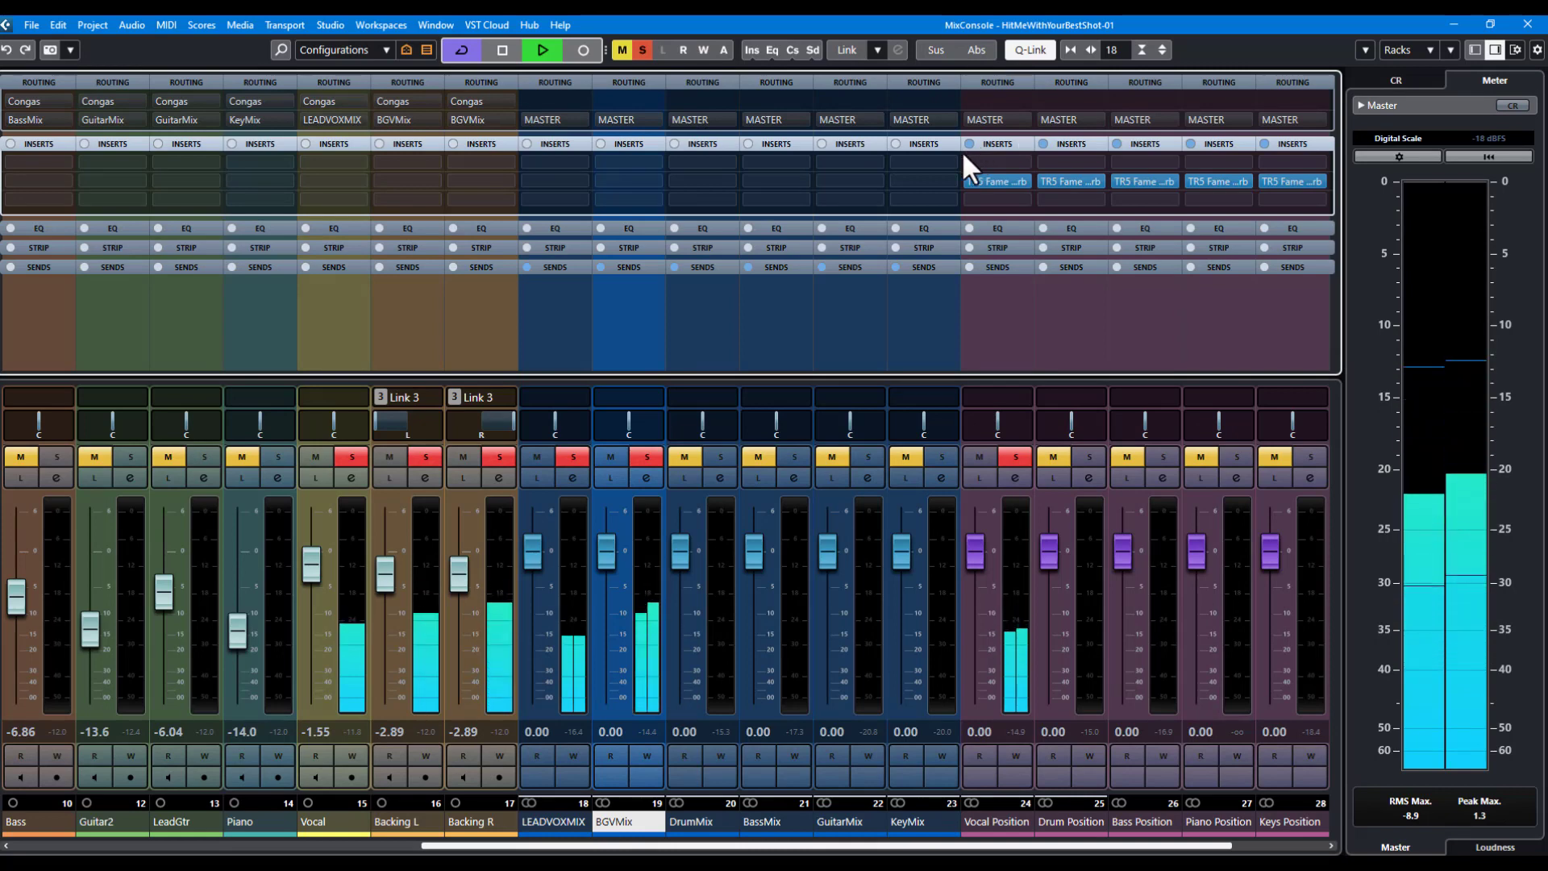
left_click(967, 145)
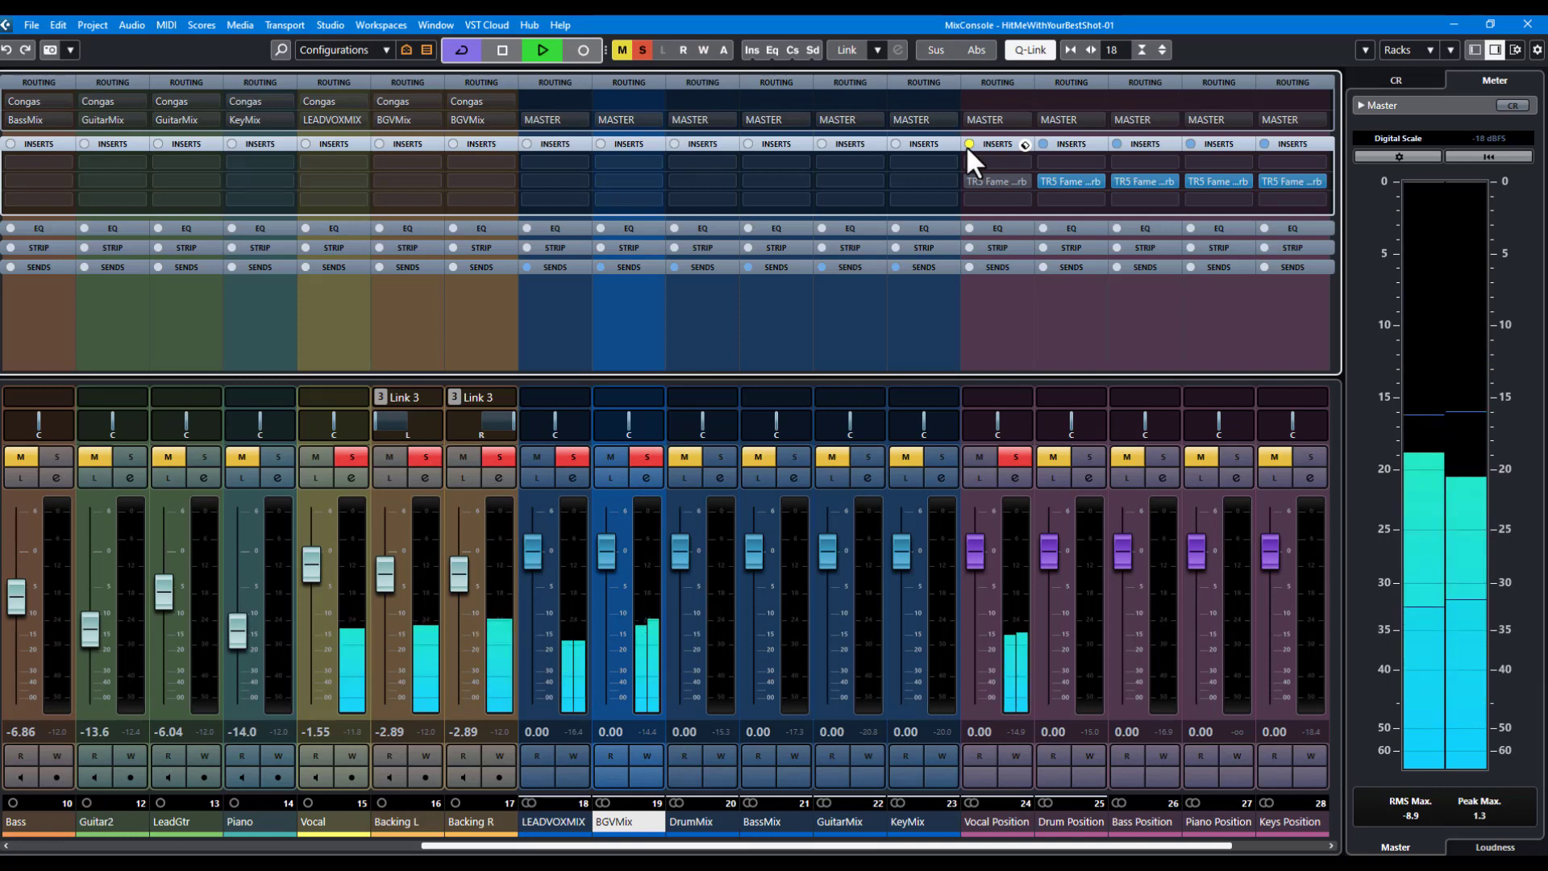
left_click(968, 144)
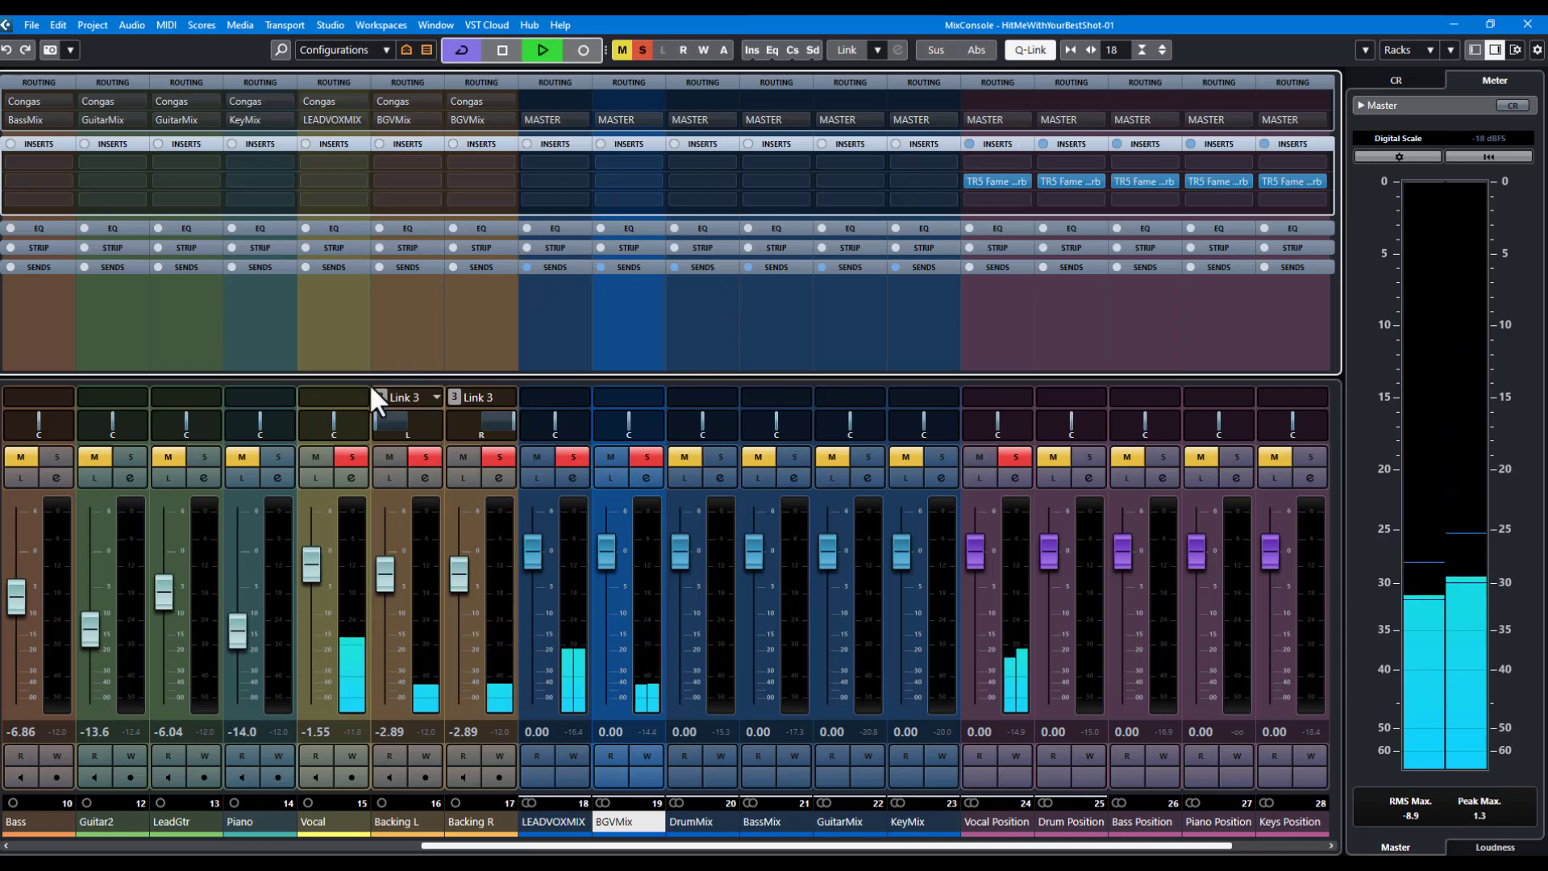
Clear all mute and solo states and save the project with playback stopped
left_click(622, 50)
left_click(643, 50)
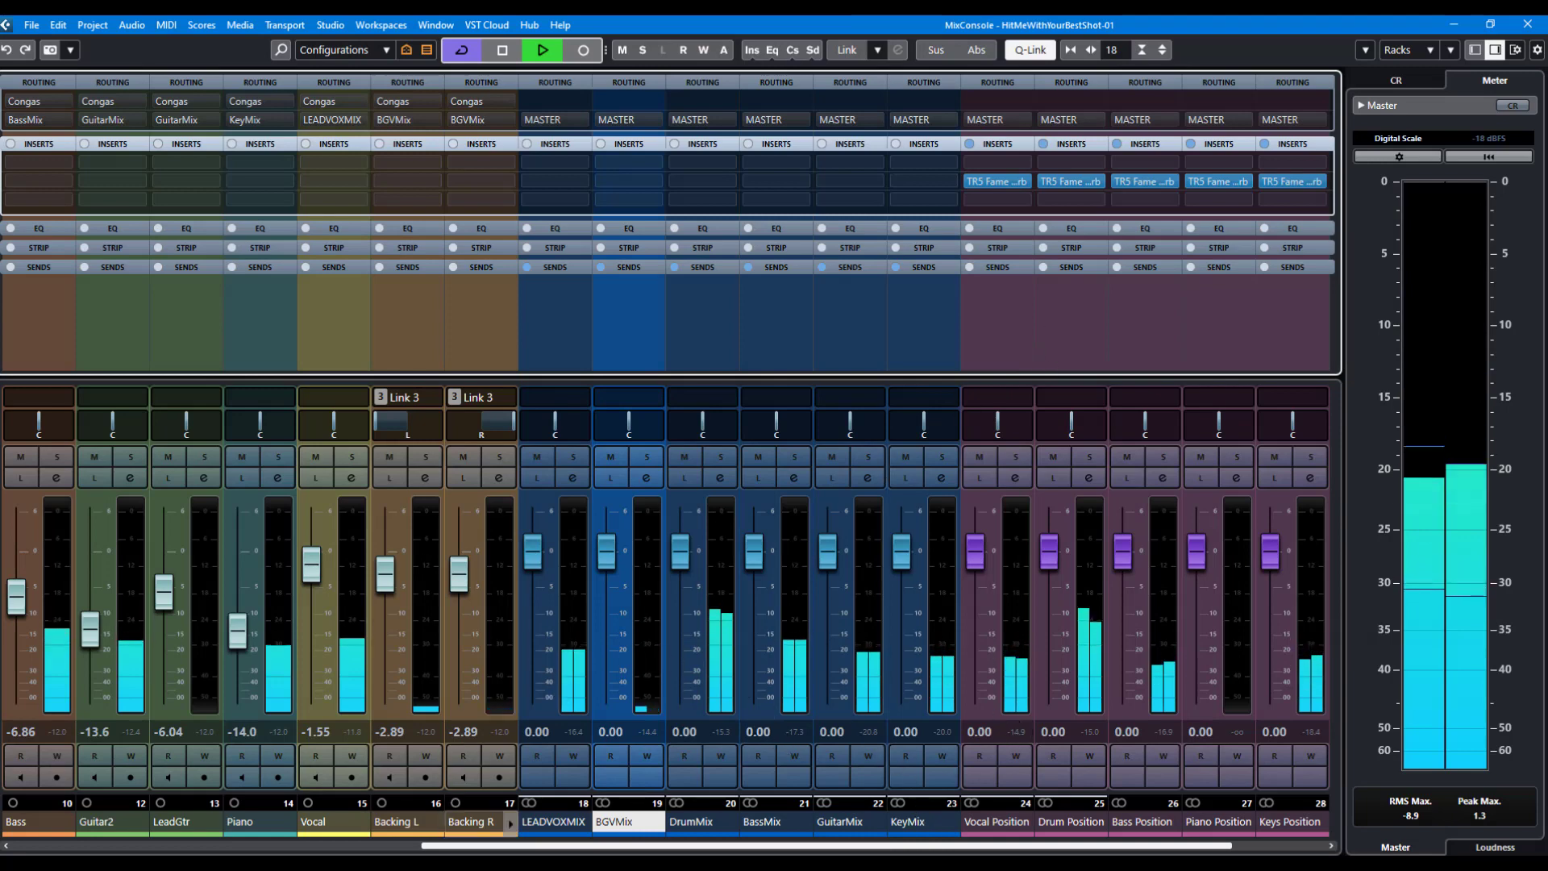
left_click(510, 47)
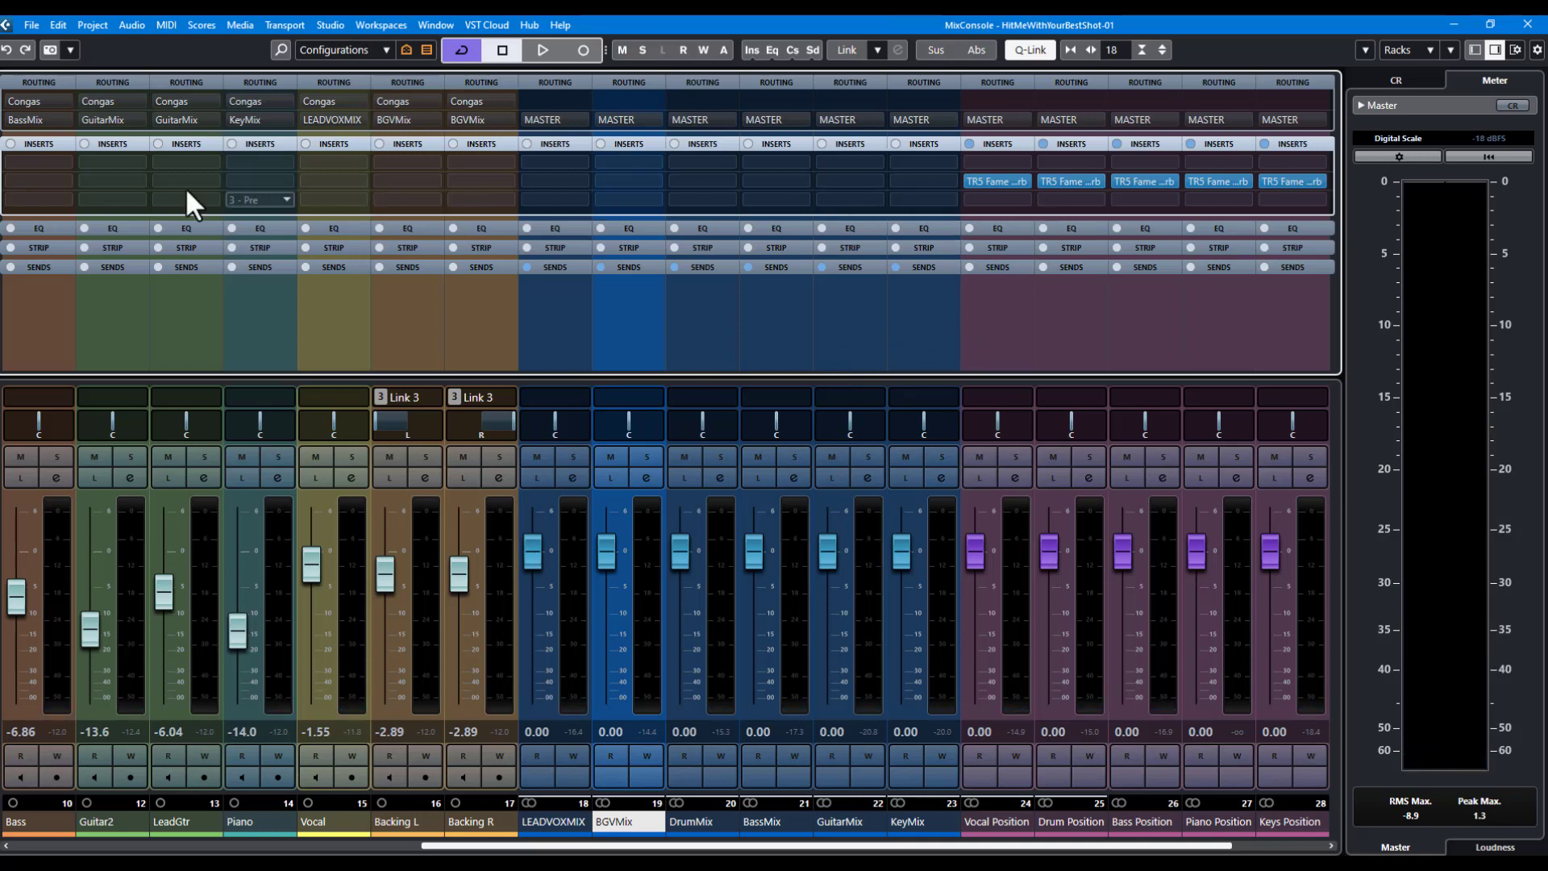
left_click(27, 25)
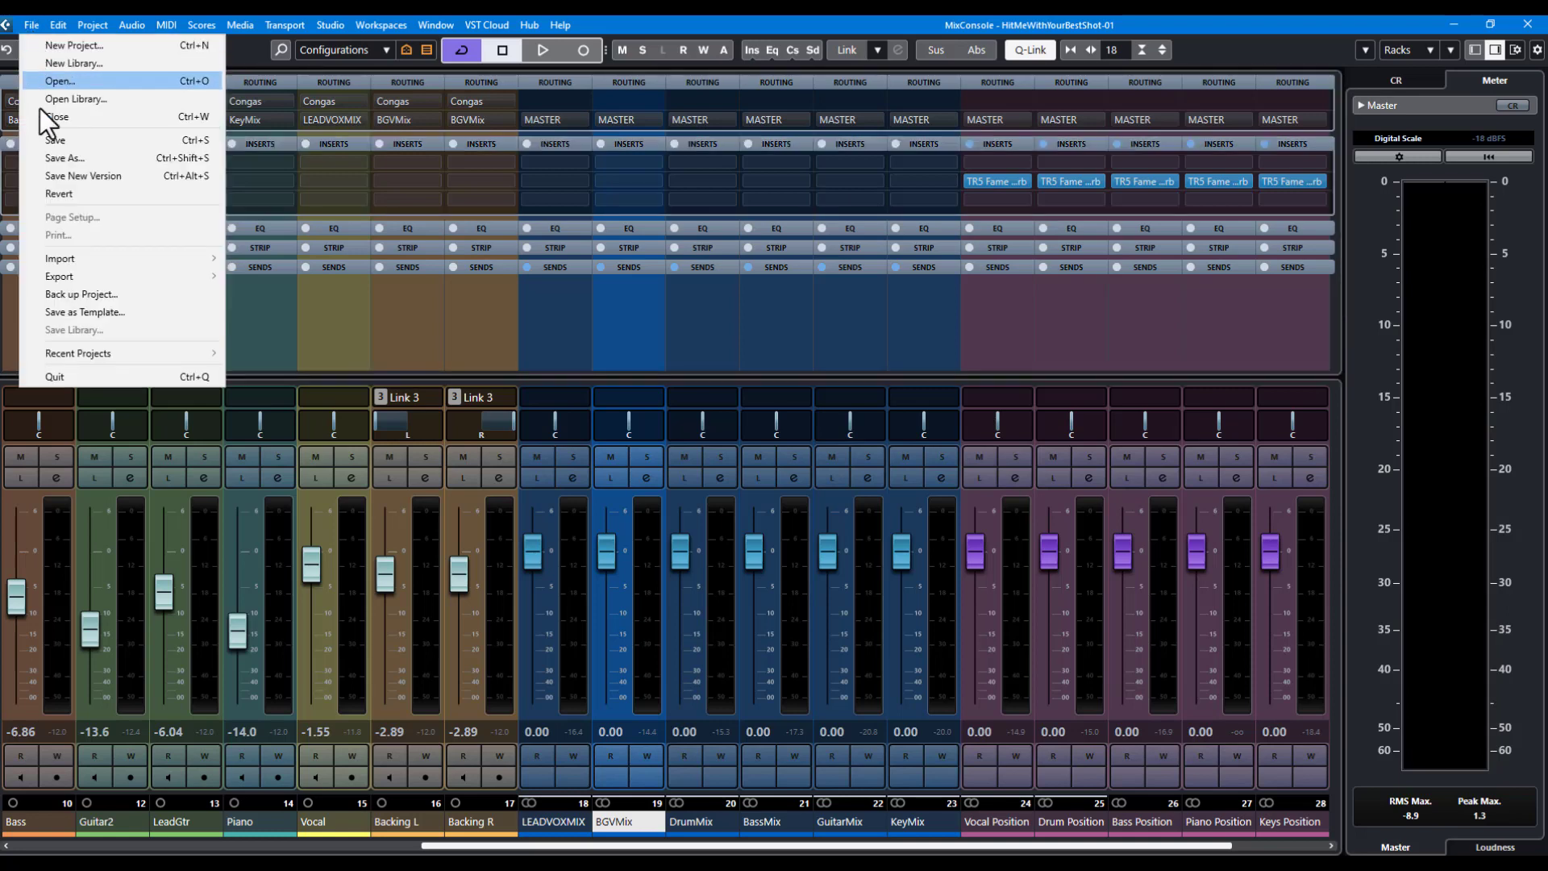
left_click(53, 137)
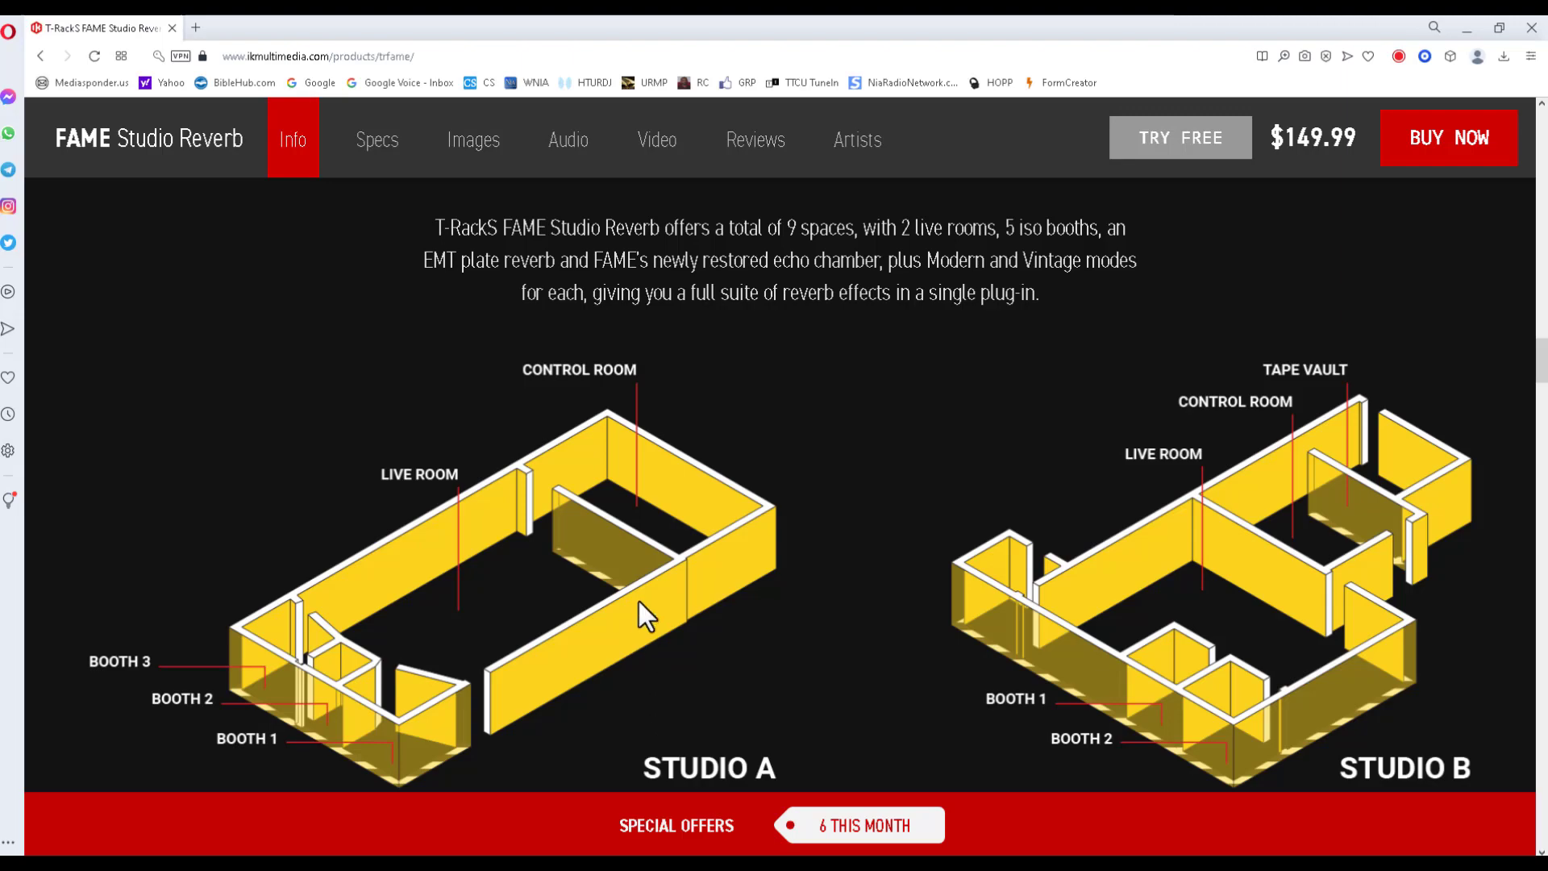
On the product page in the browser, go through the carousel of reverb spaces from Studio A Live Room to past the Chamber
scroll(639, 601, "down", 10)
scroll(671, 560, "up", 2)
scroll(674, 562, "up", 1)
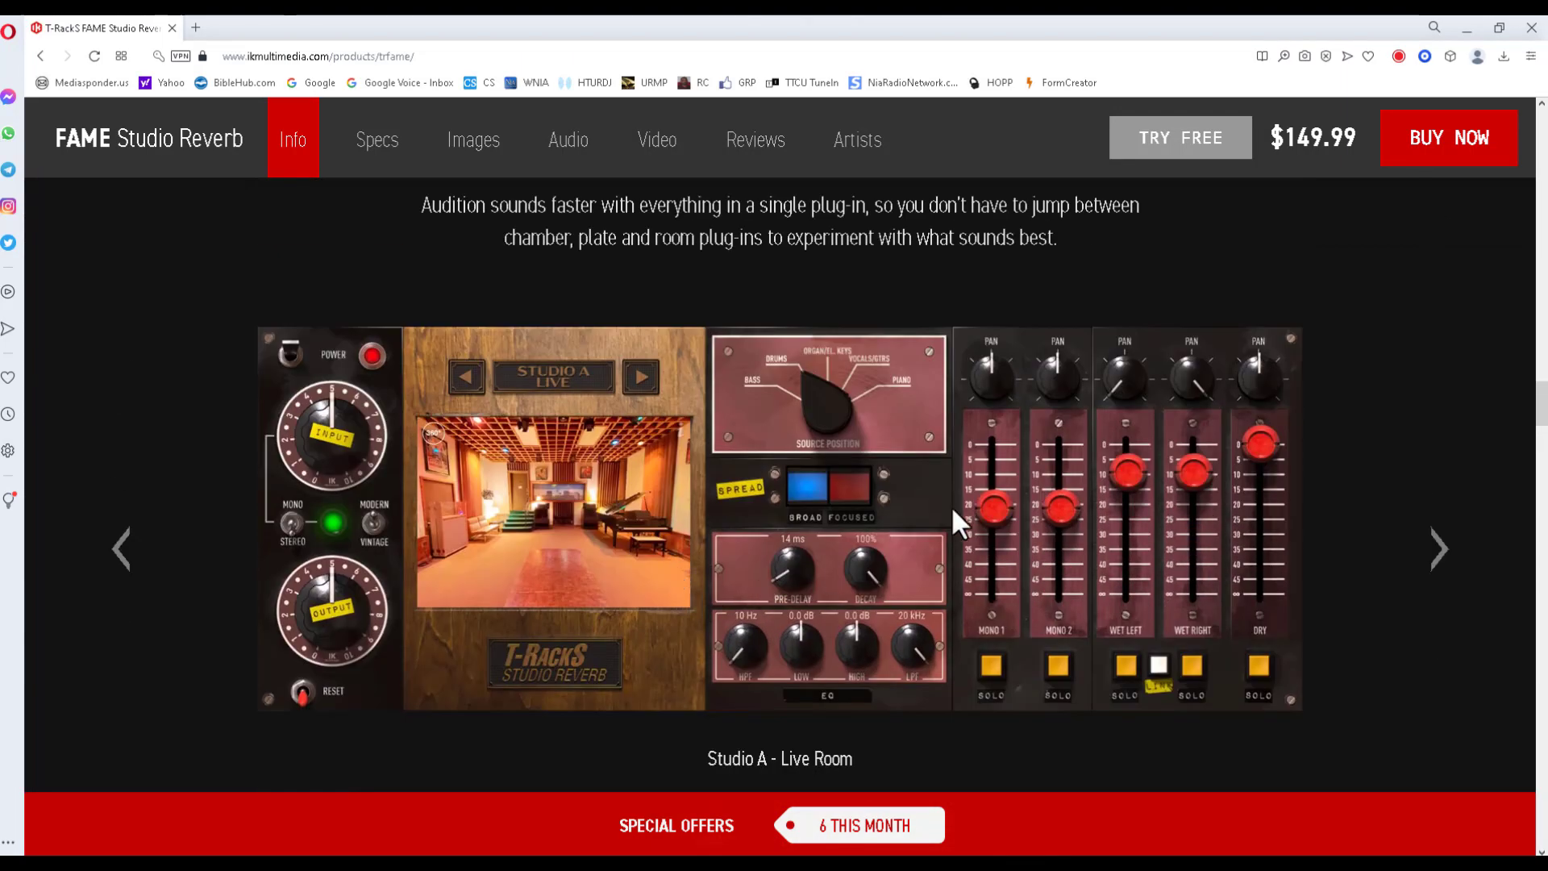
left_click(1443, 556)
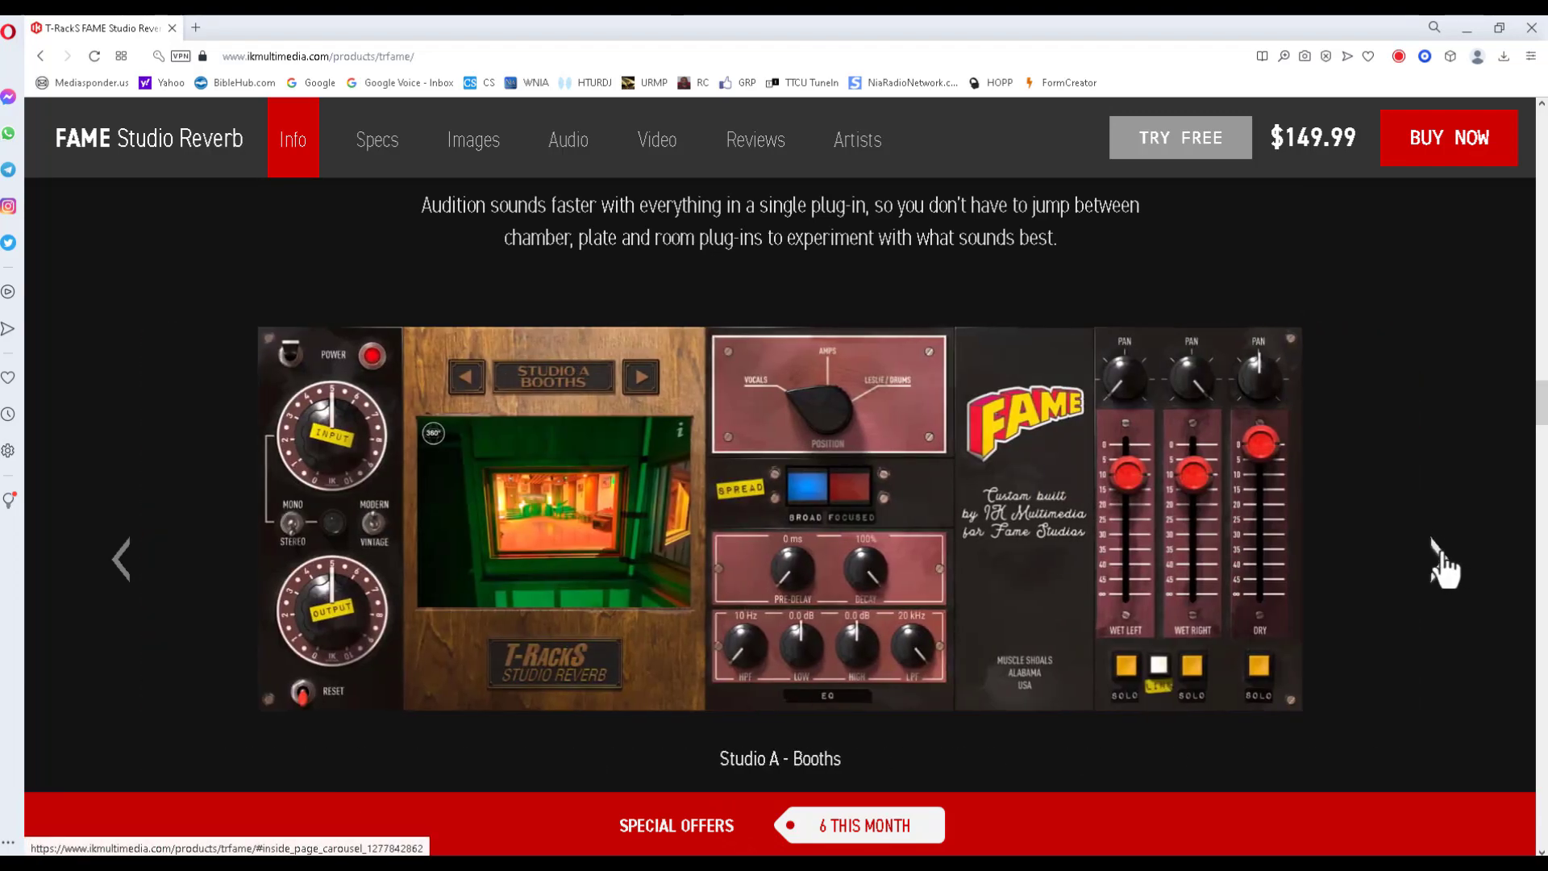
left_click(1443, 565)
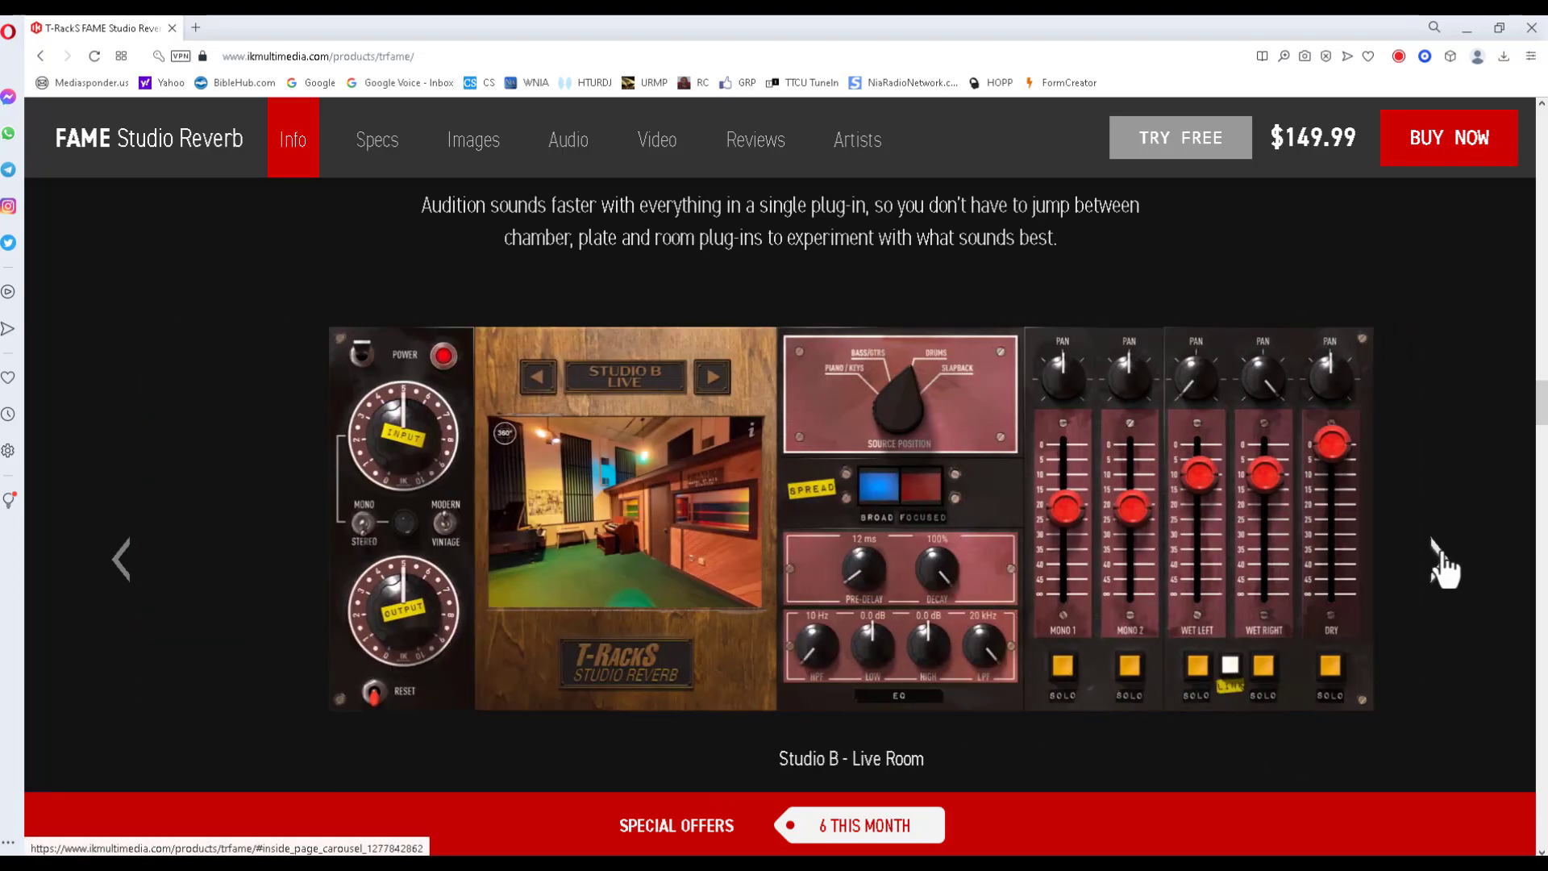
left_click(1443, 565)
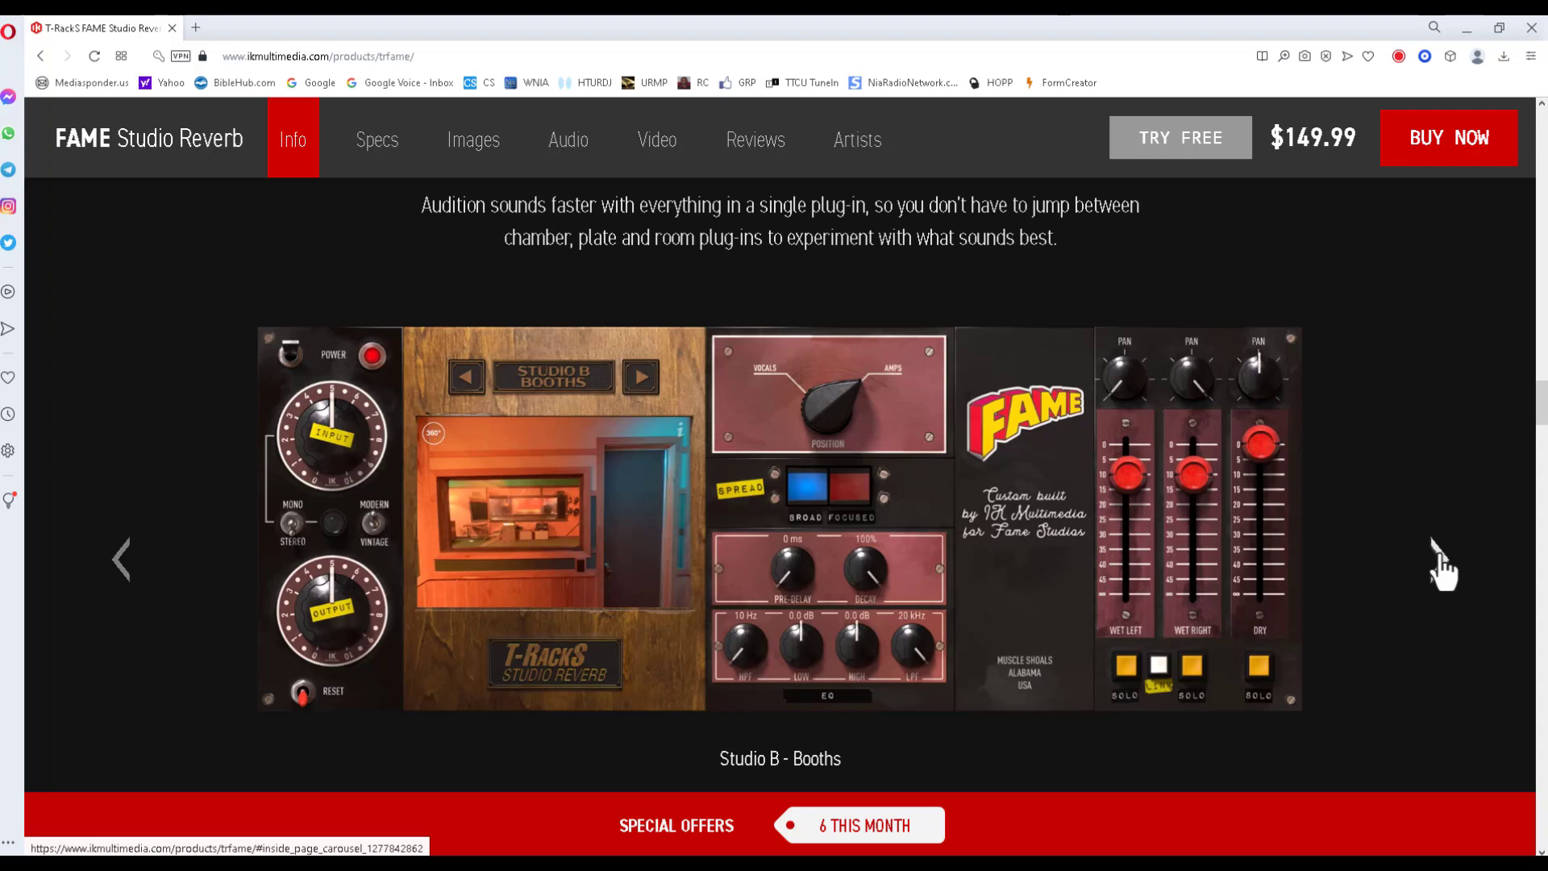
left_click(1442, 564)
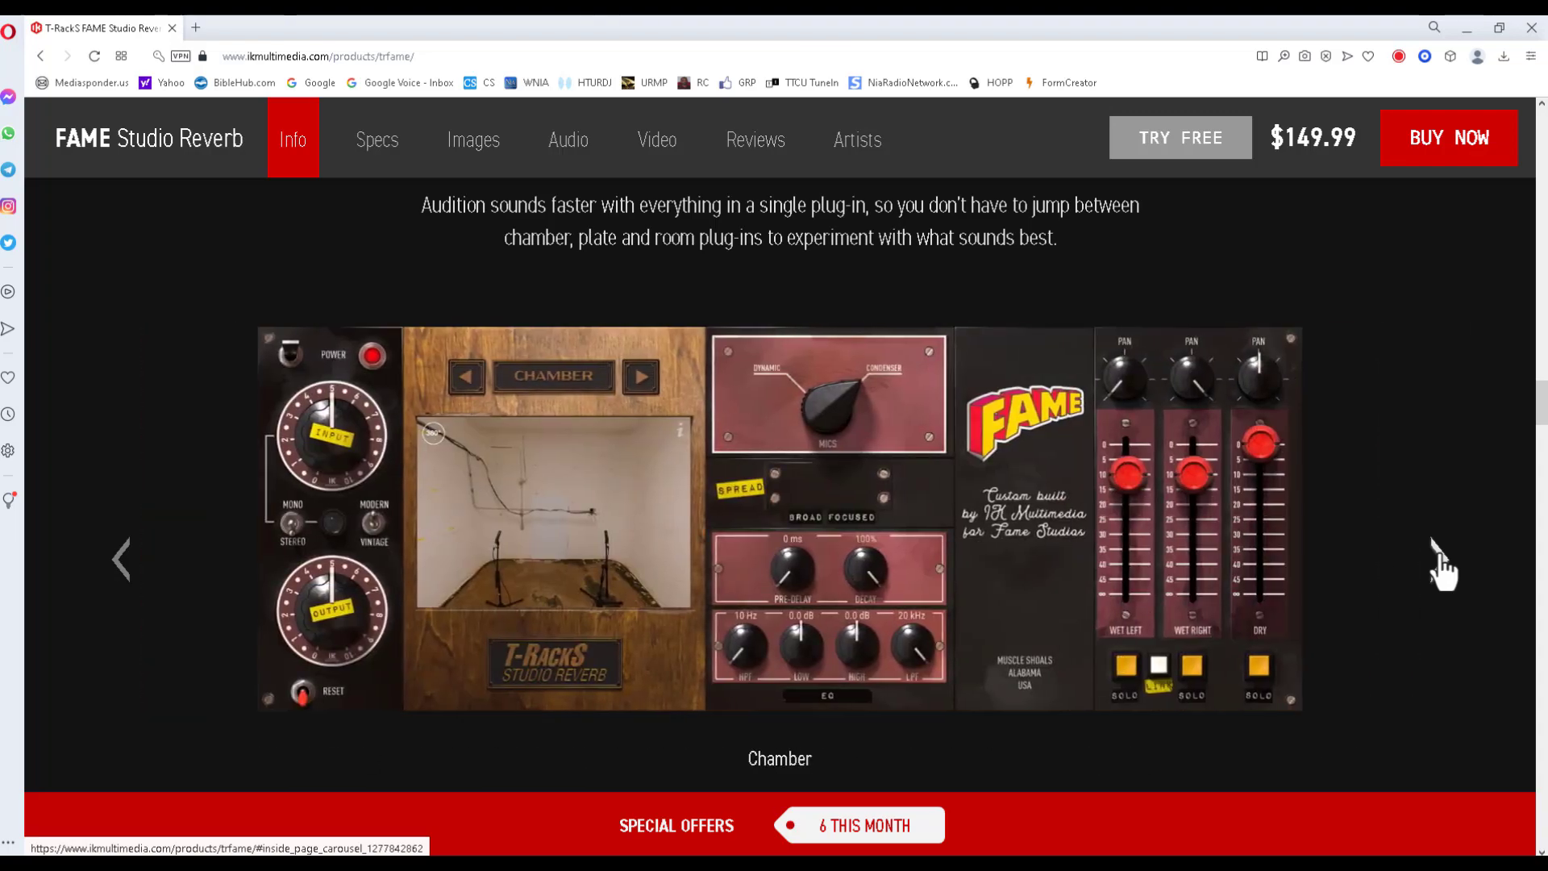
left_click(1442, 564)
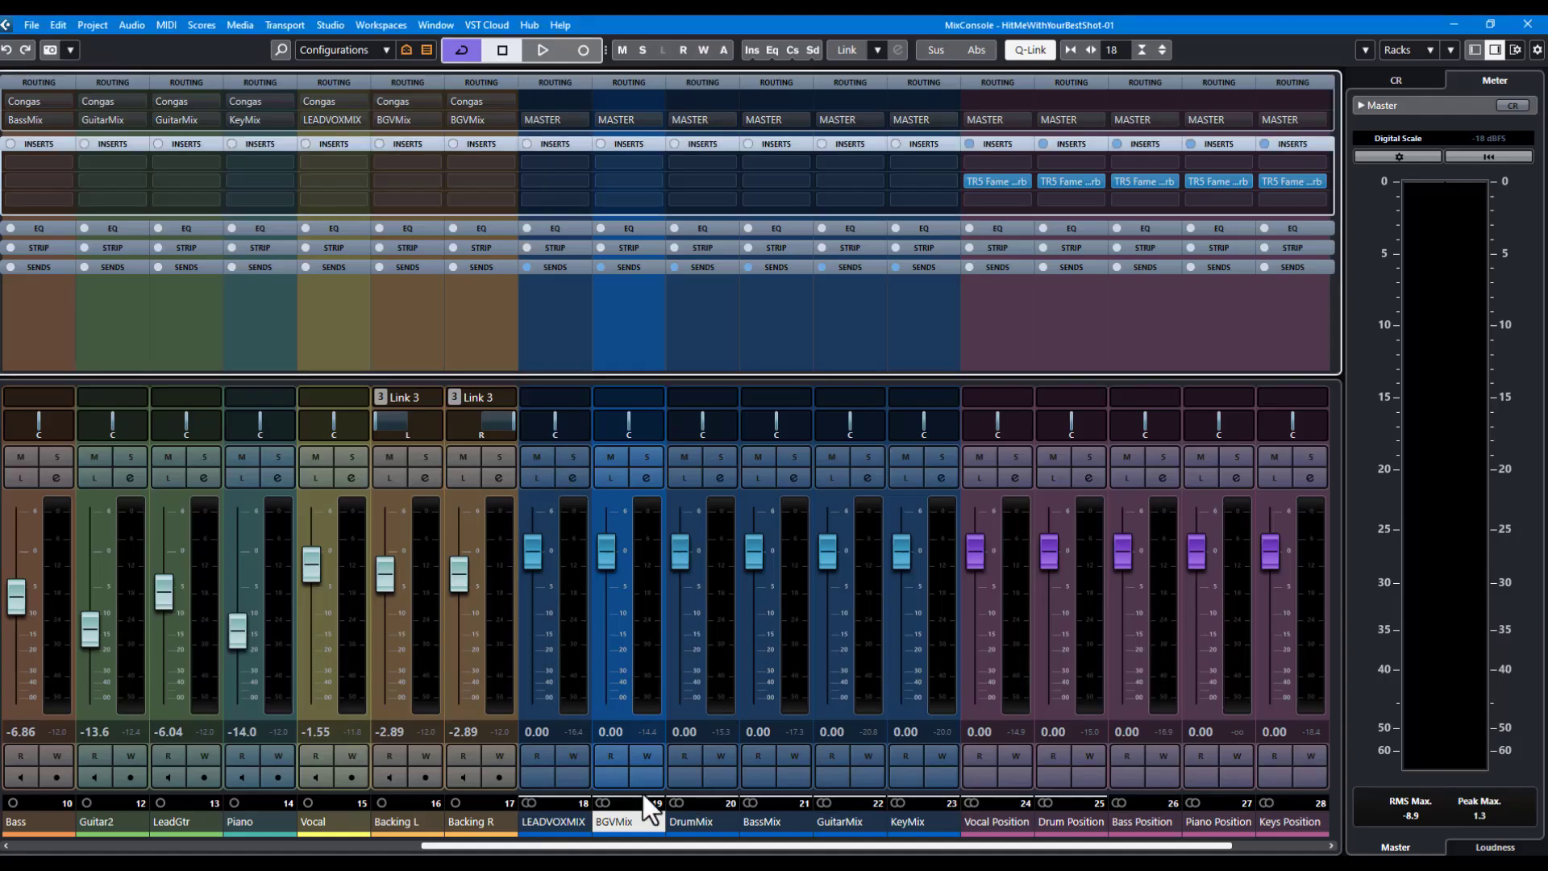
Back in the mixer, solo LEADVOXMIX during playback and load the Plate Long preset in the Vocal Position reverb
left_click(572, 457)
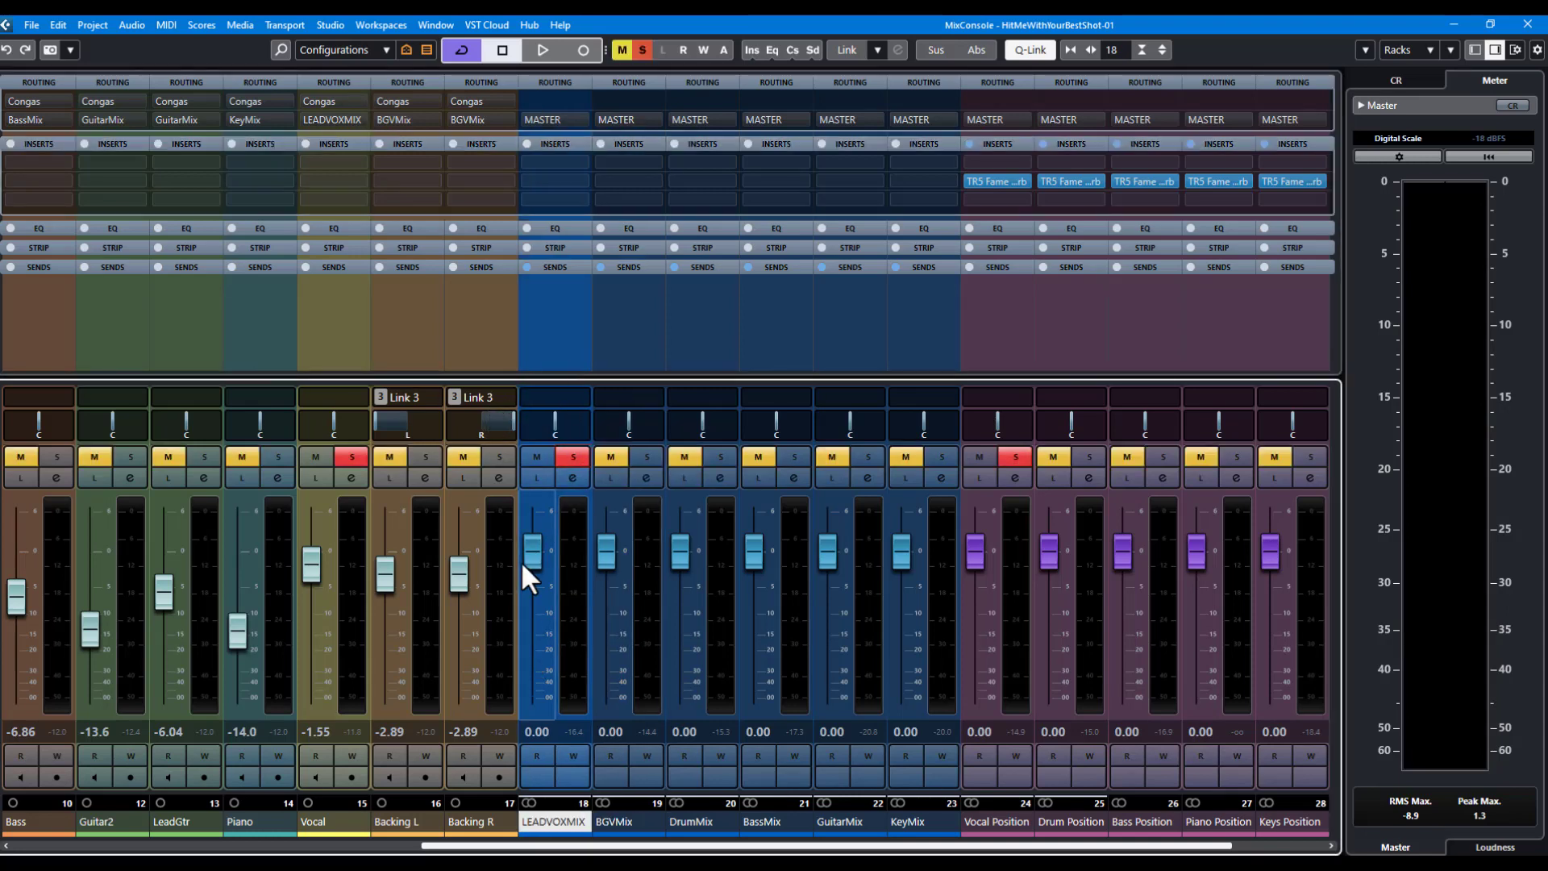
key("space")
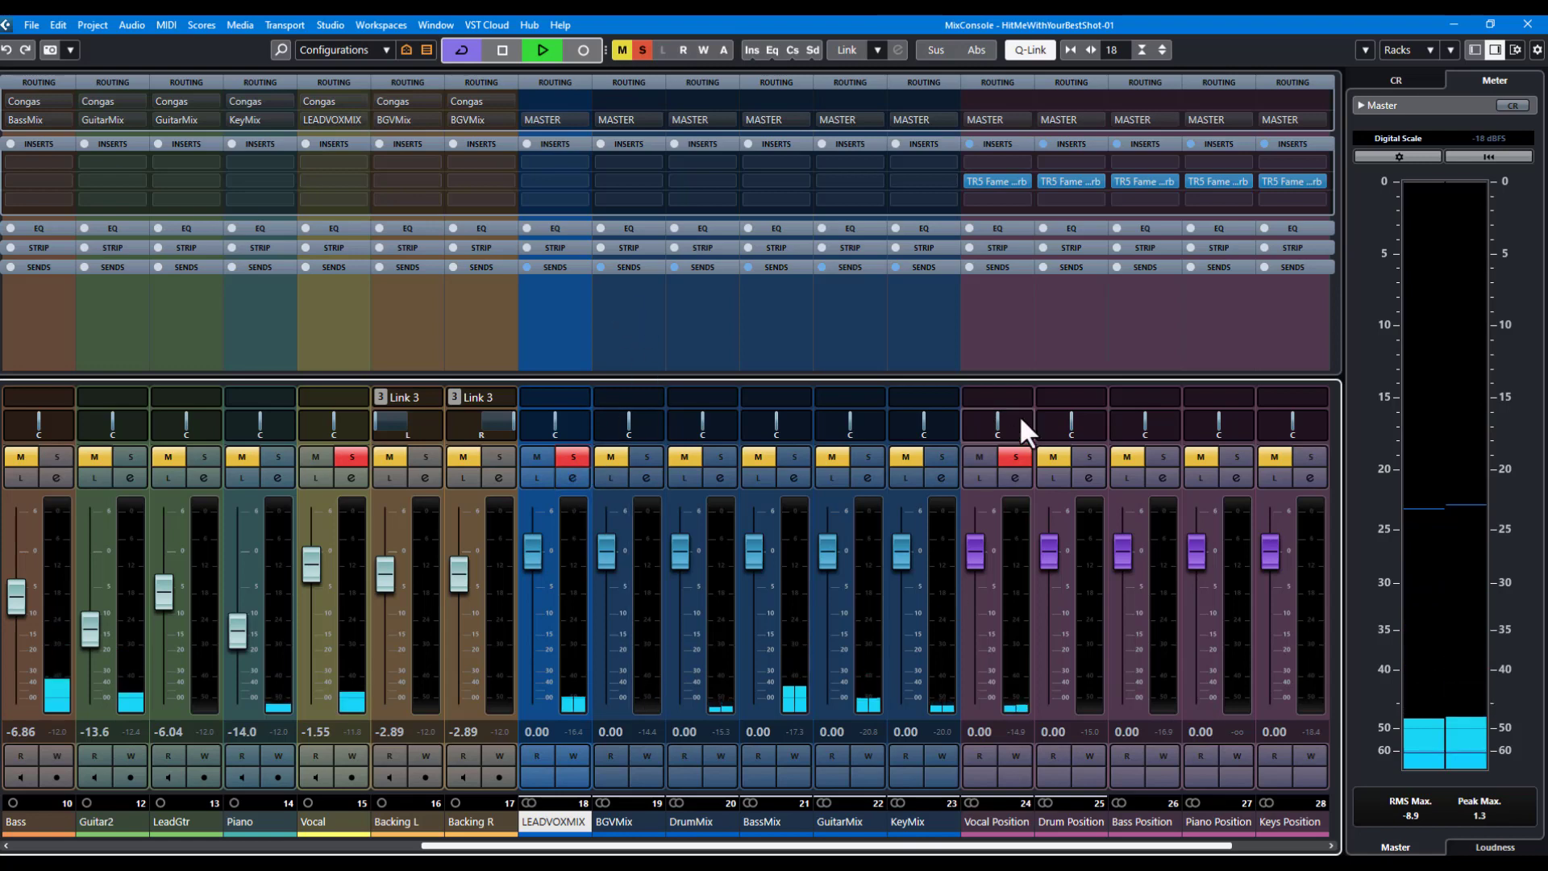
left_click(985, 181)
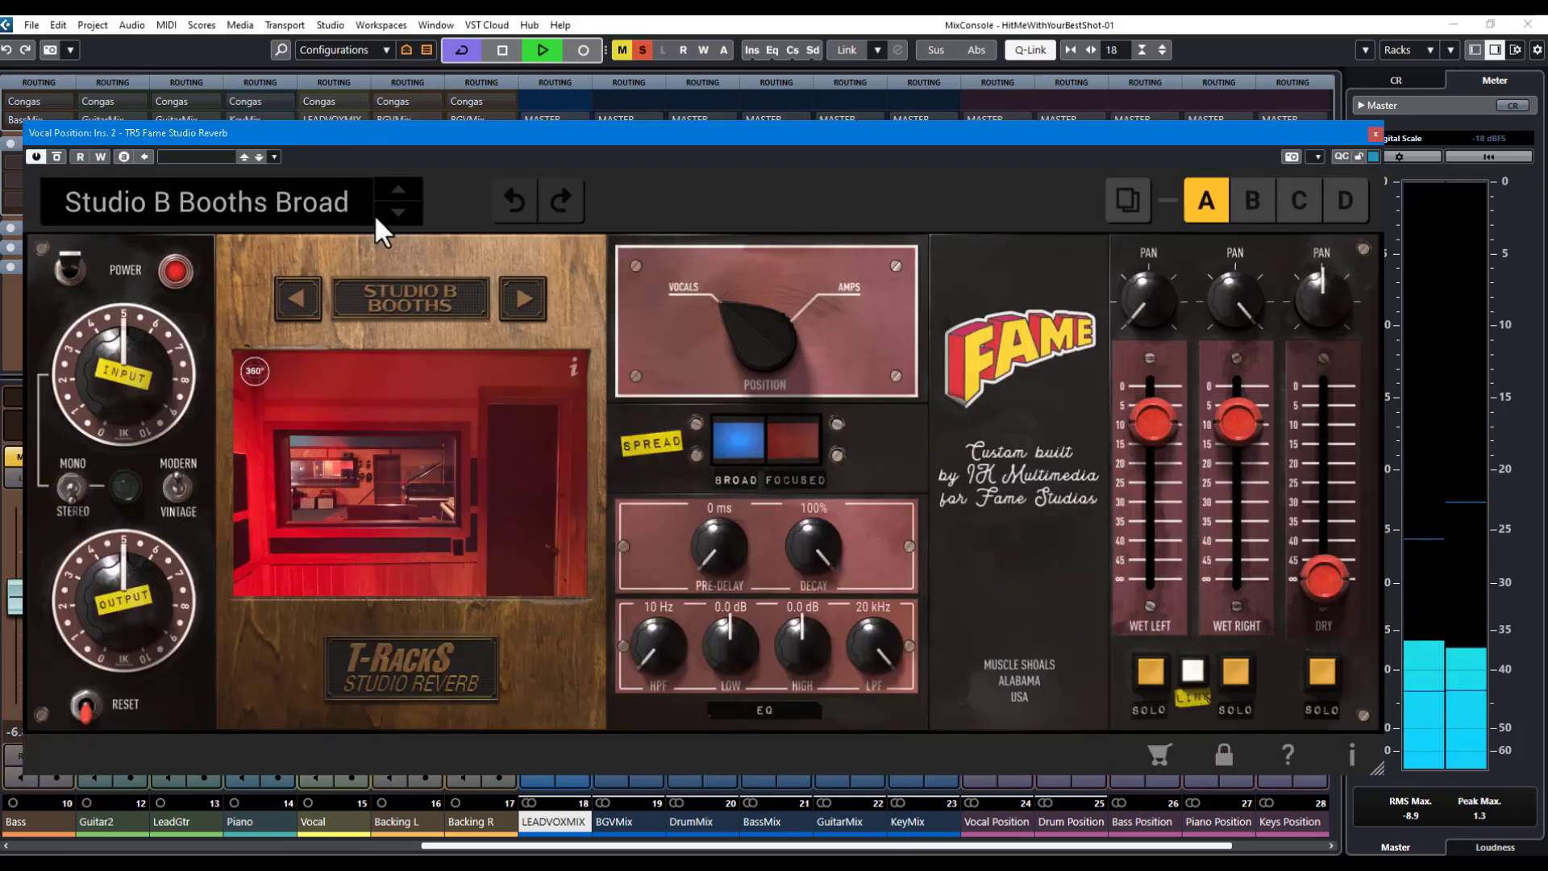
left_click(163, 202)
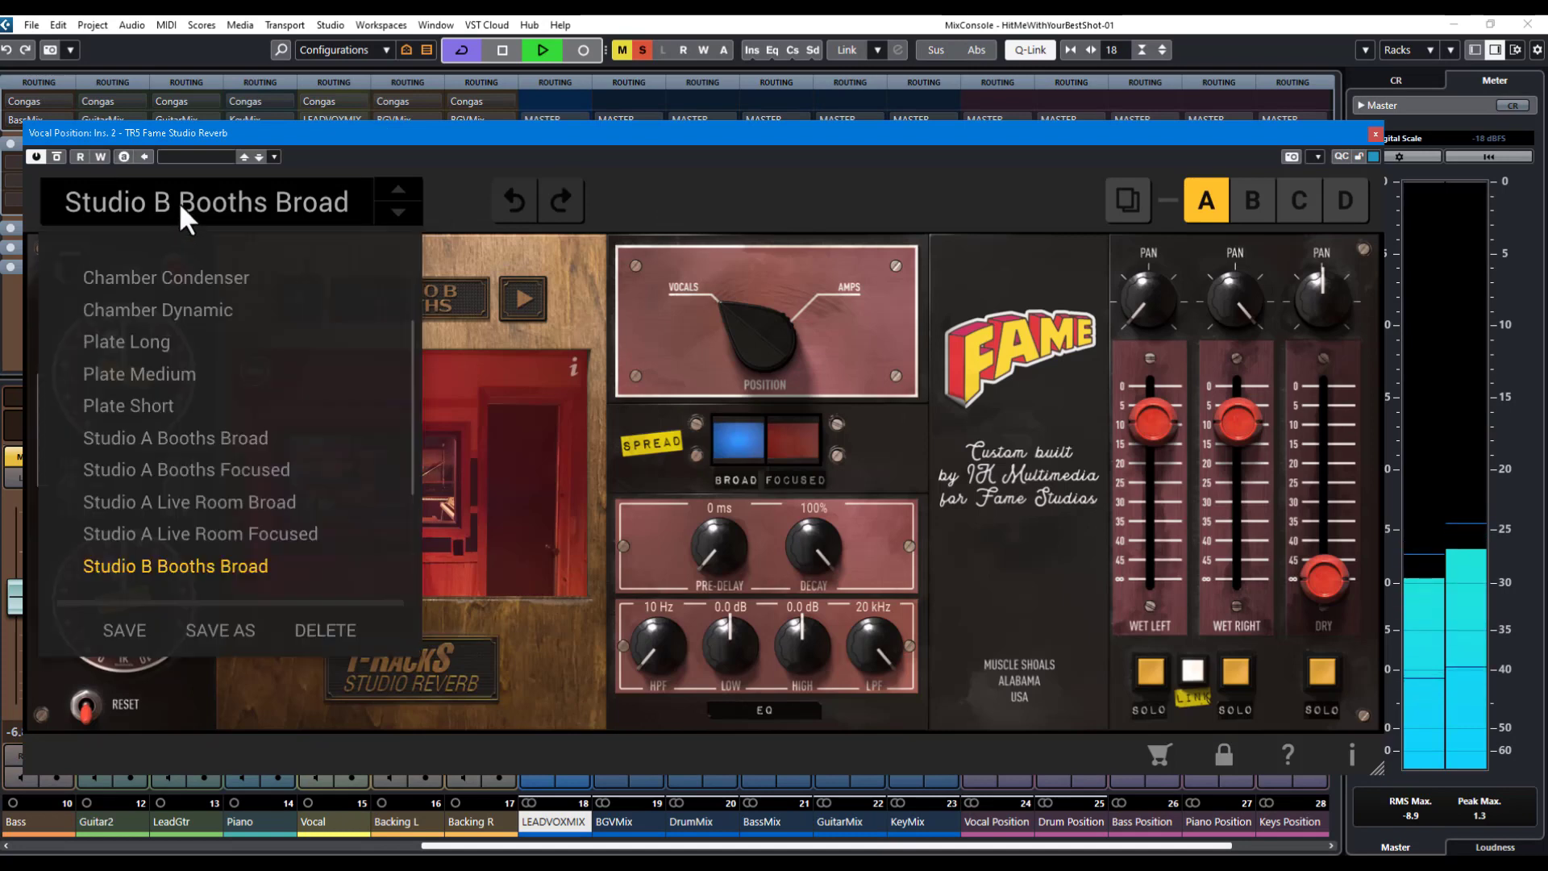
left_click(156, 344)
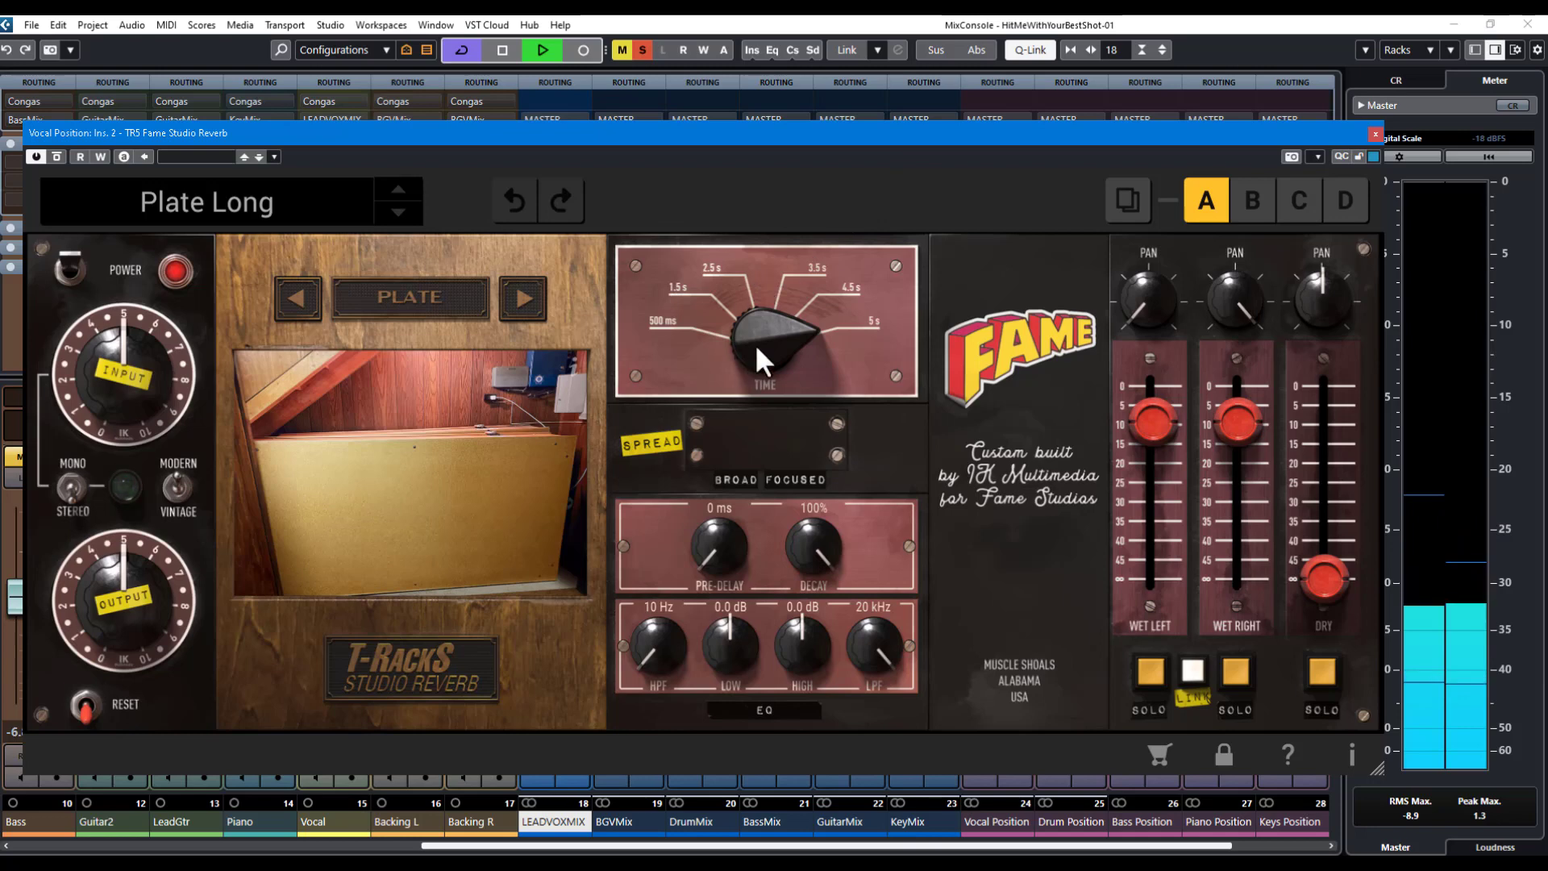
Try plate times of 500 ms and 1.5 s, ending at 500 ms with the pre-delay at 290 ms and decay at 51%
left_click(670, 321)
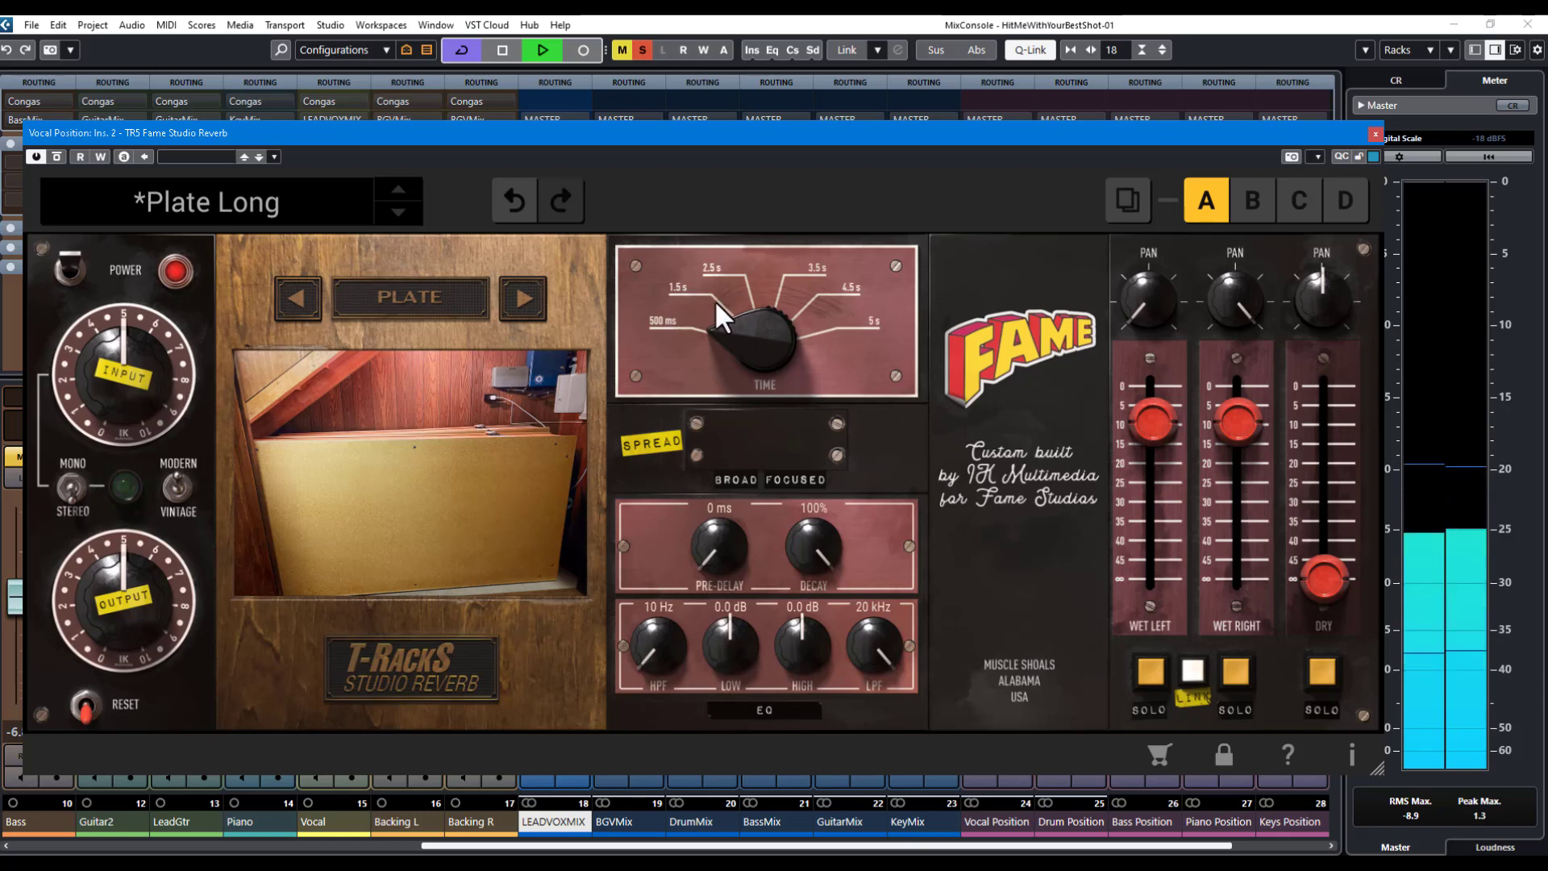
left_click_drag(733, 326, 738, 269)
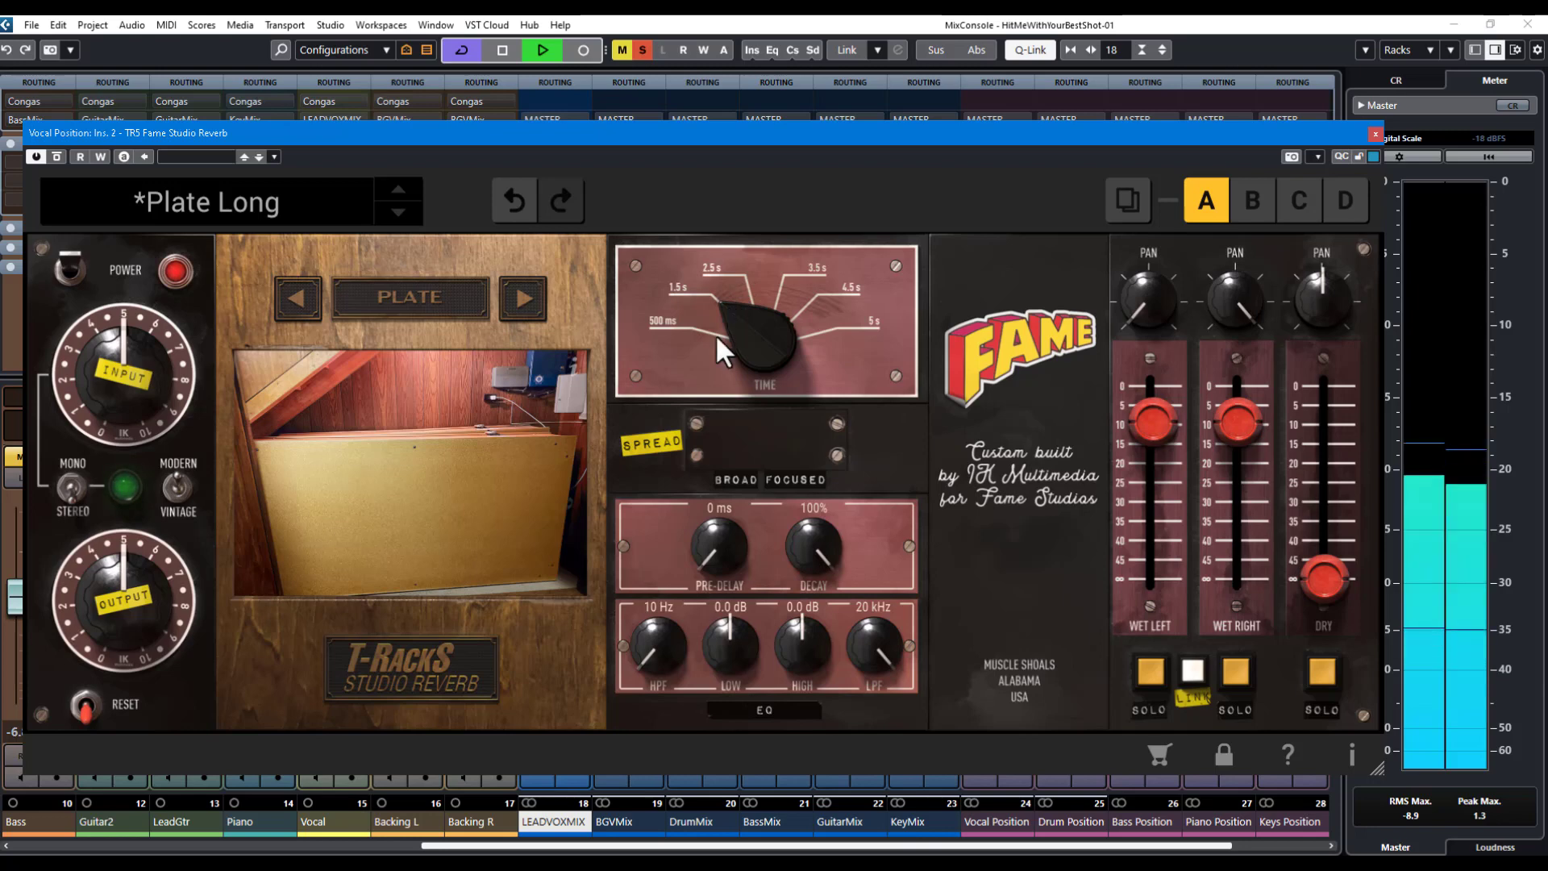
left_click_drag(713, 551, 704, 438)
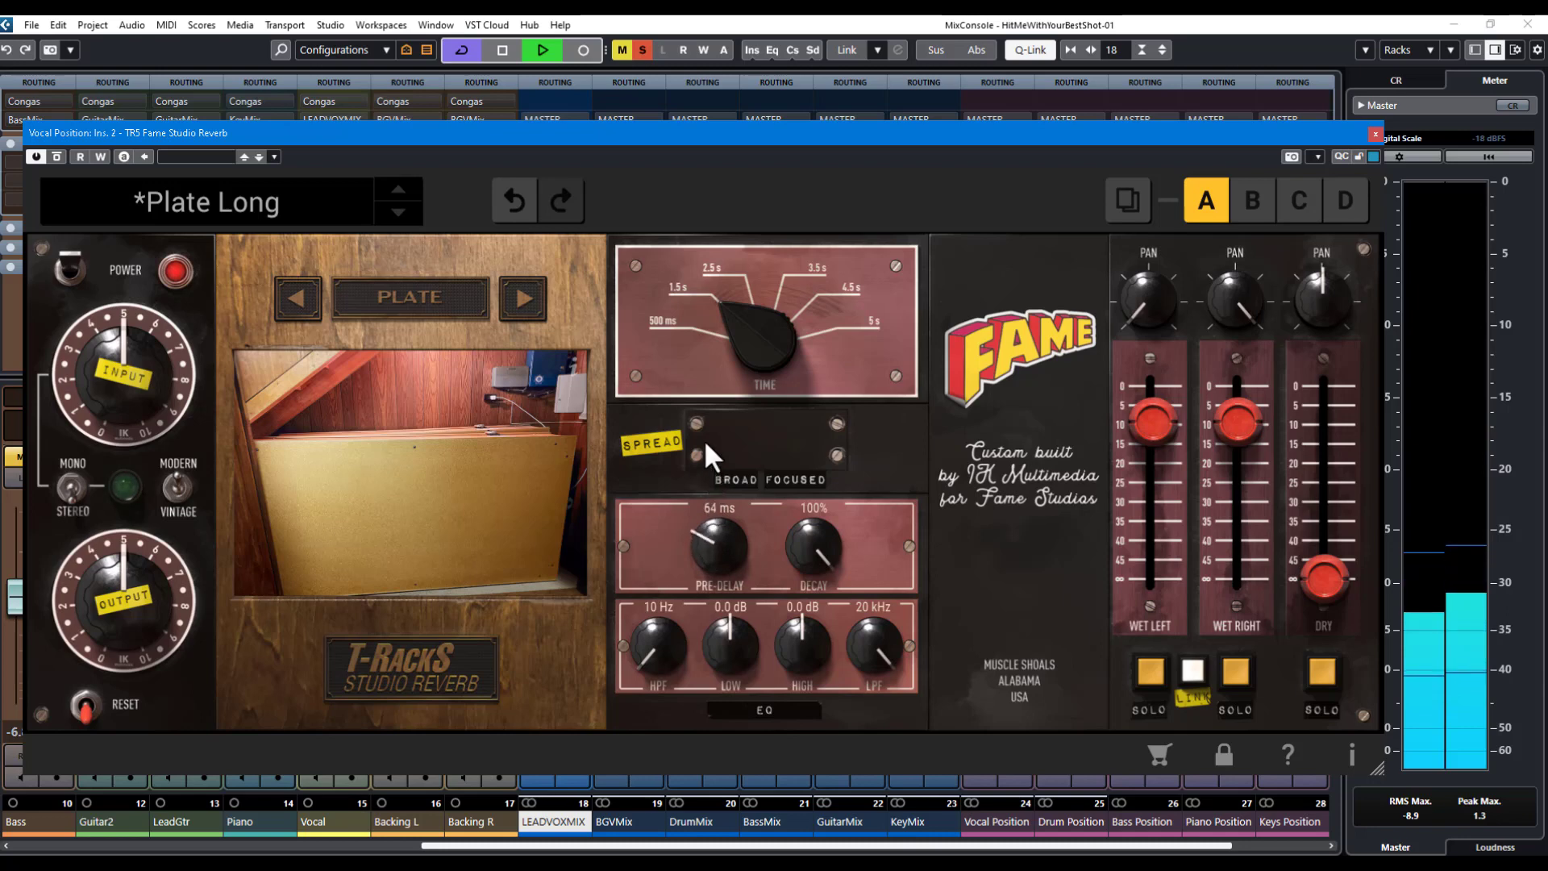
left_click_drag(737, 317, 733, 365)
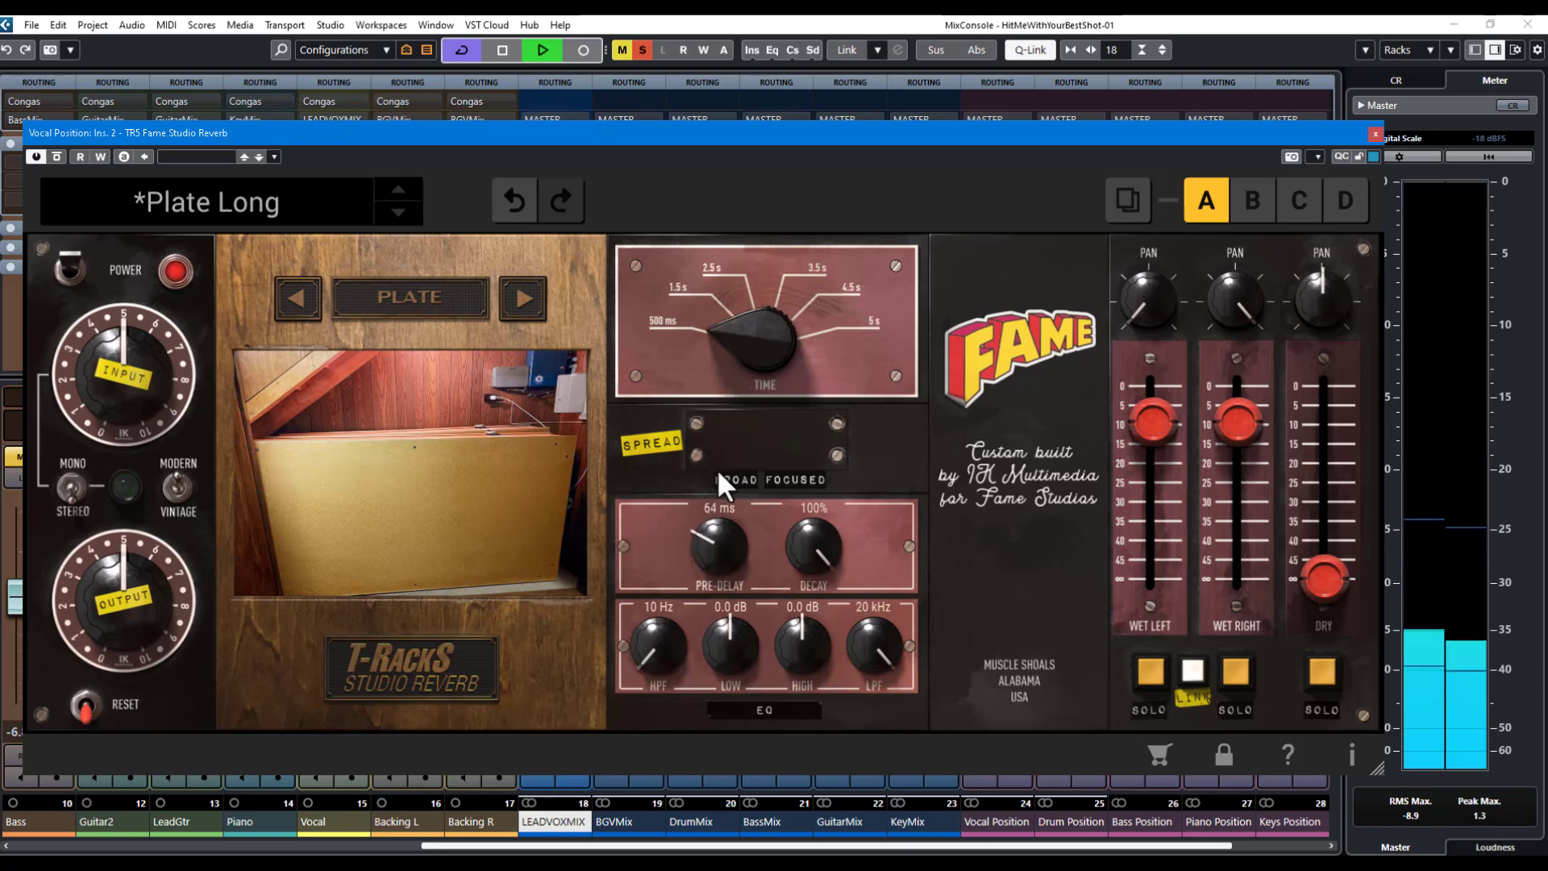
left_click_drag(698, 540, 711, 468)
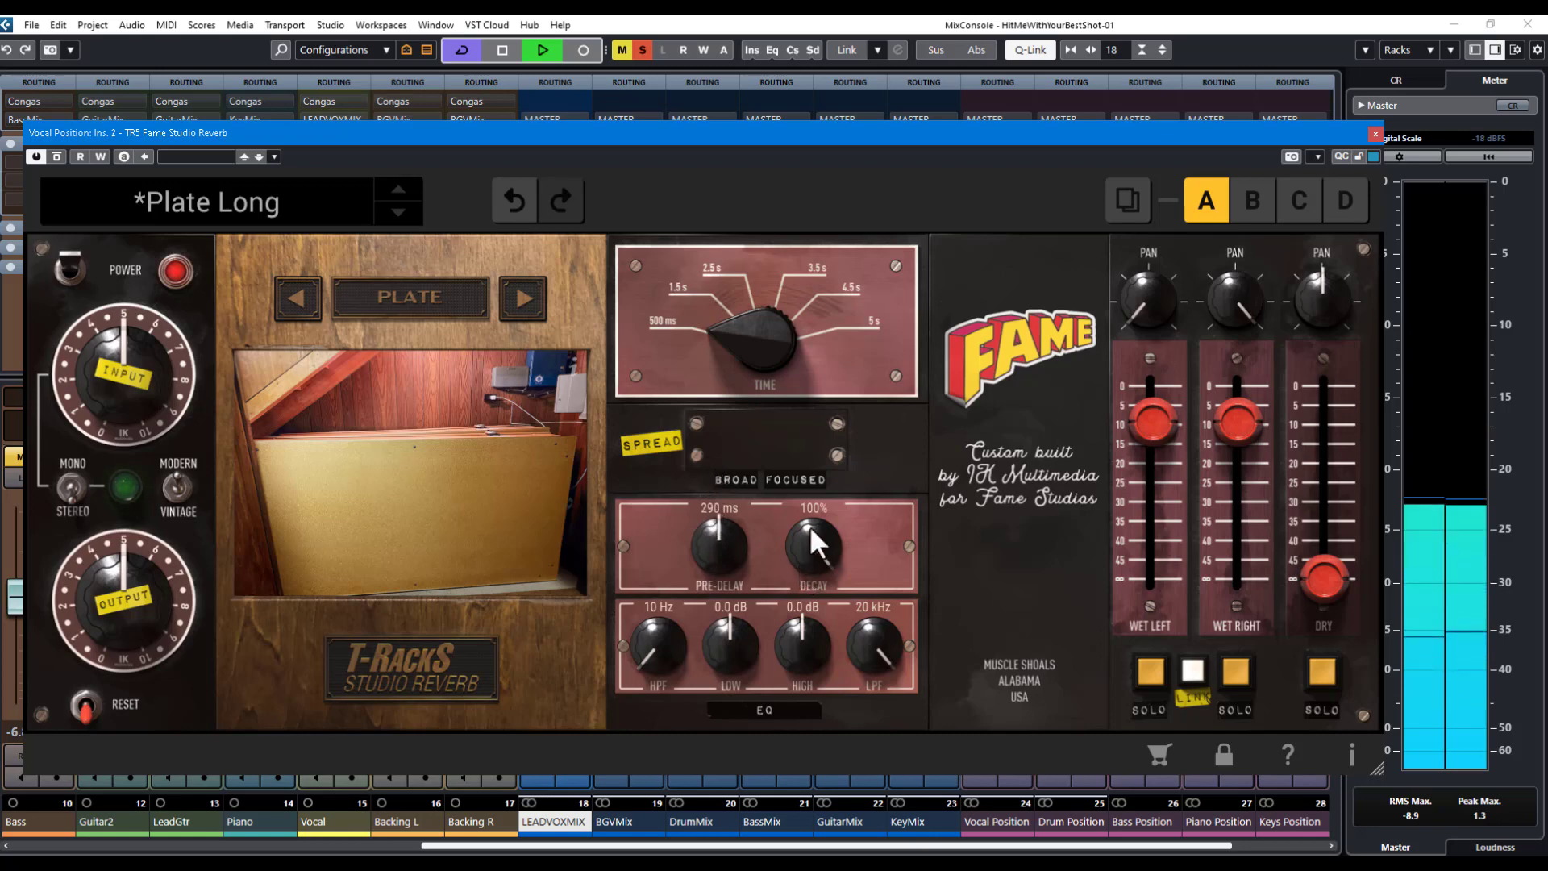
left_click_drag(805, 531, 814, 645)
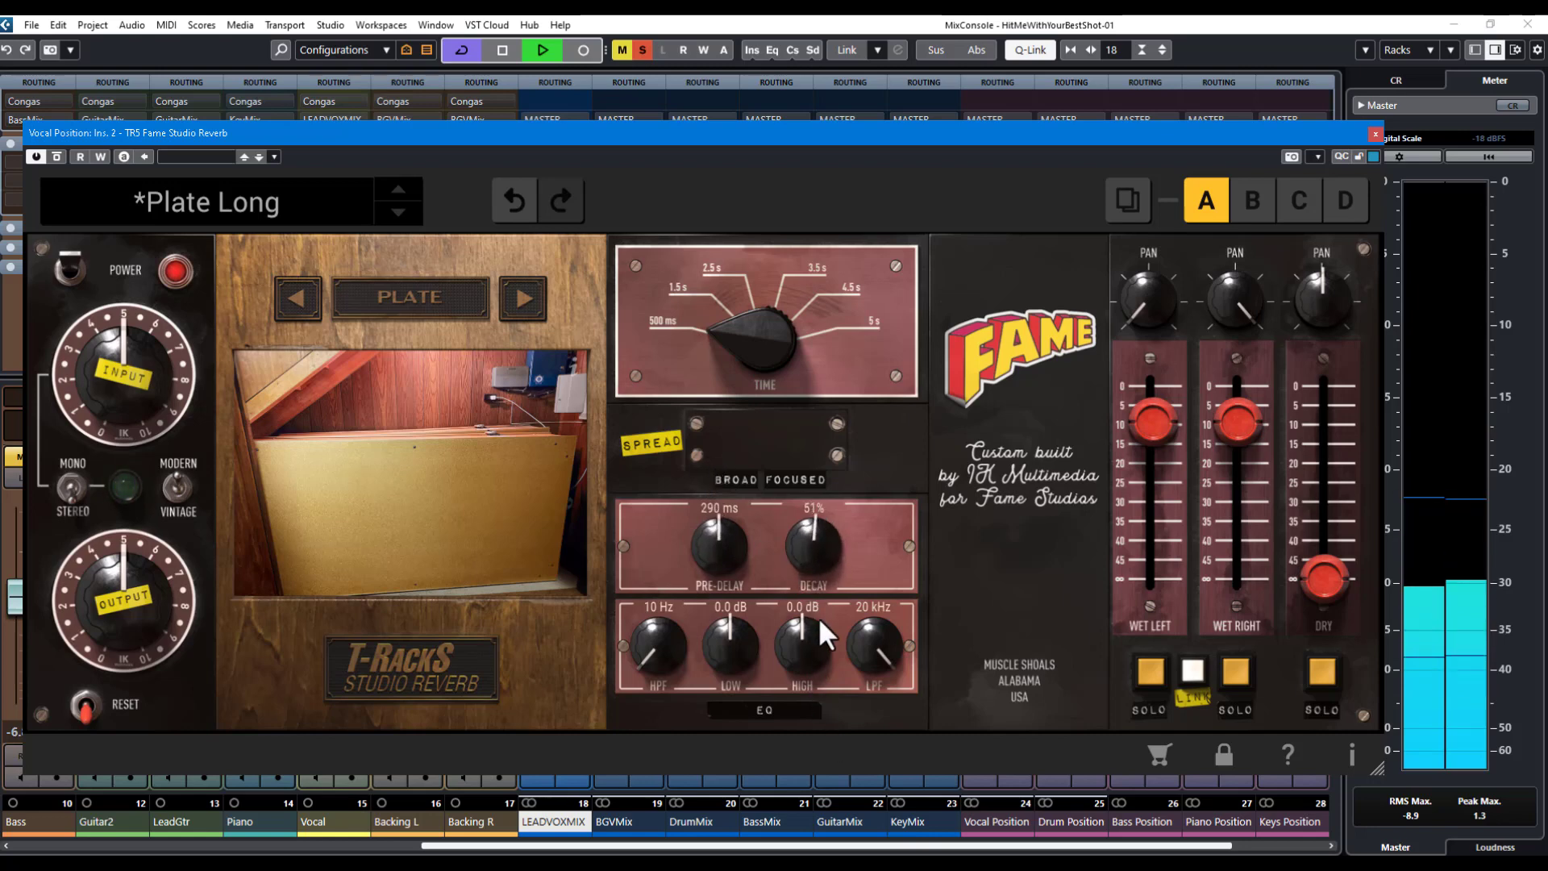
Set the plate reverb's pre-delay to 38 ms, decay to 26% and high-pass filter to 375 Hz, and close the plug-in window
left_click_drag(825, 530, 826, 656)
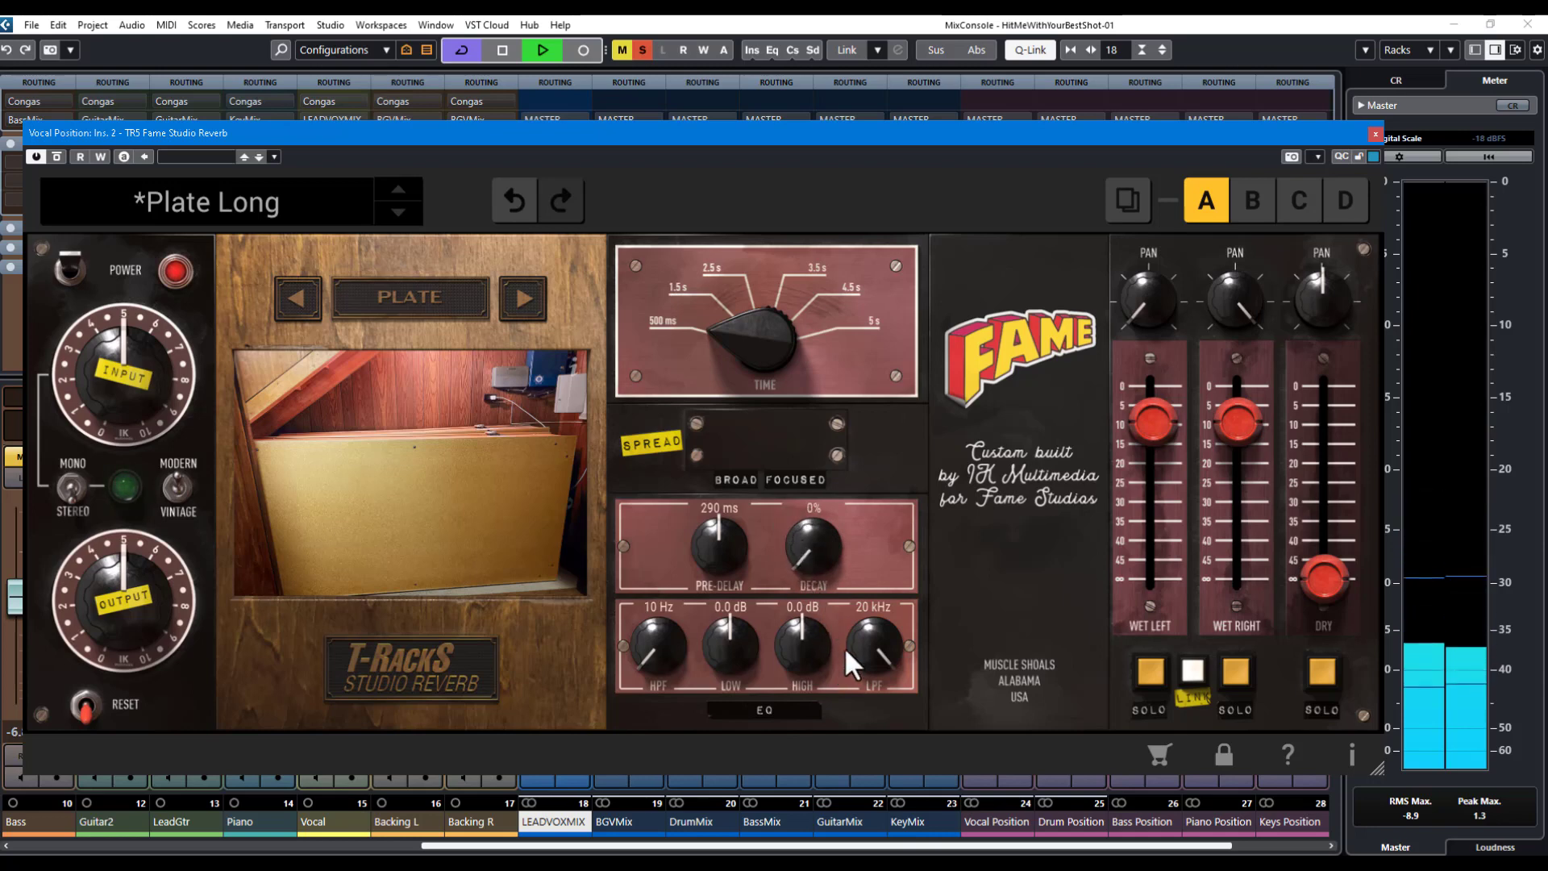
left_click_drag(719, 529, 709, 560)
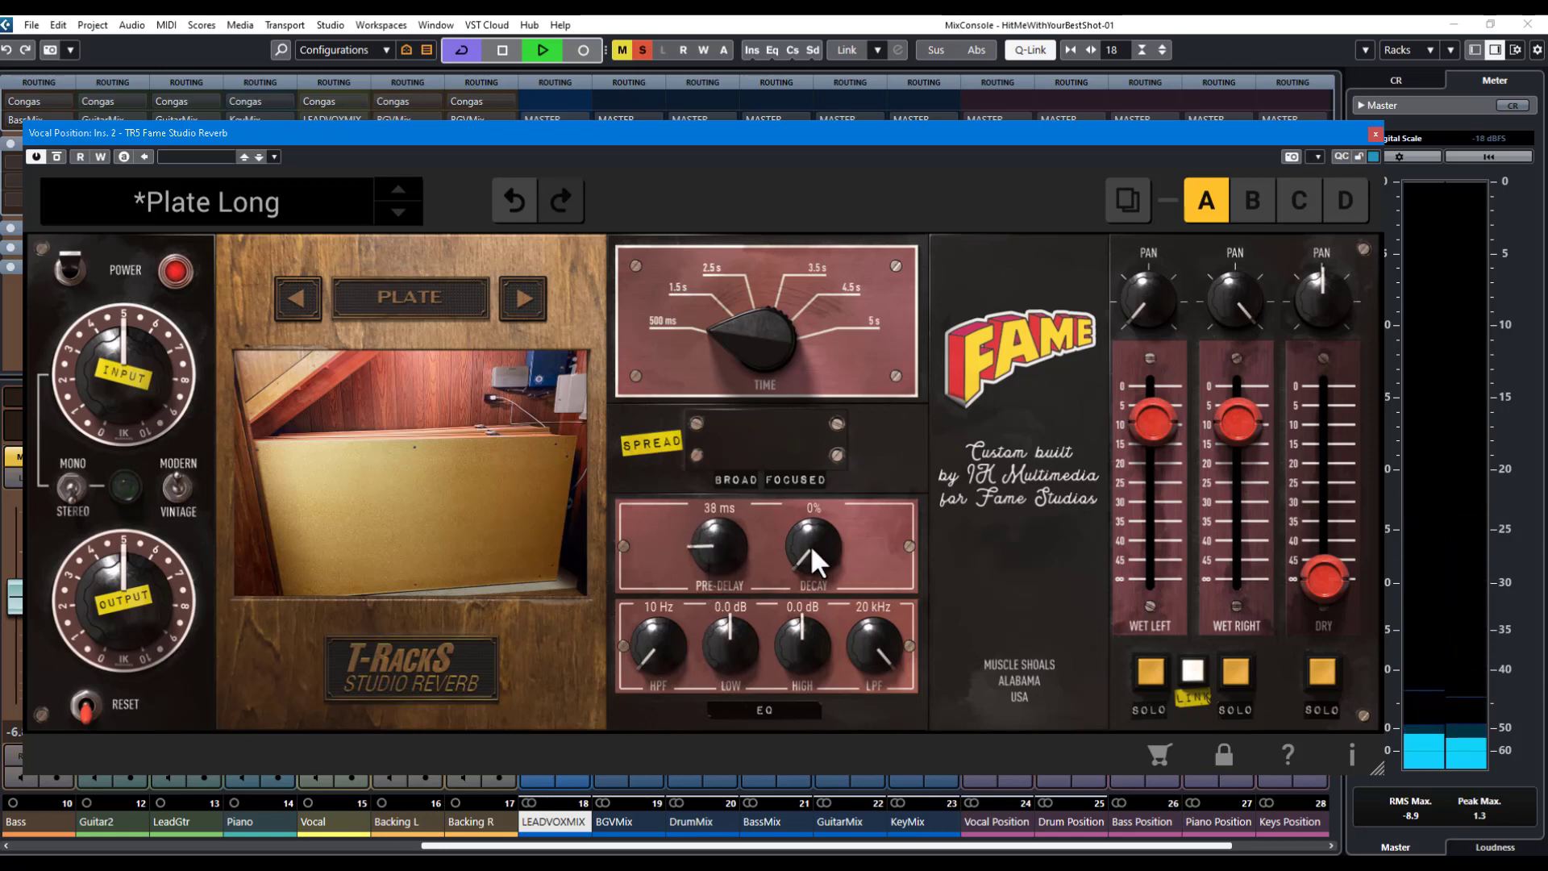
left_click_drag(811, 544, 797, 463)
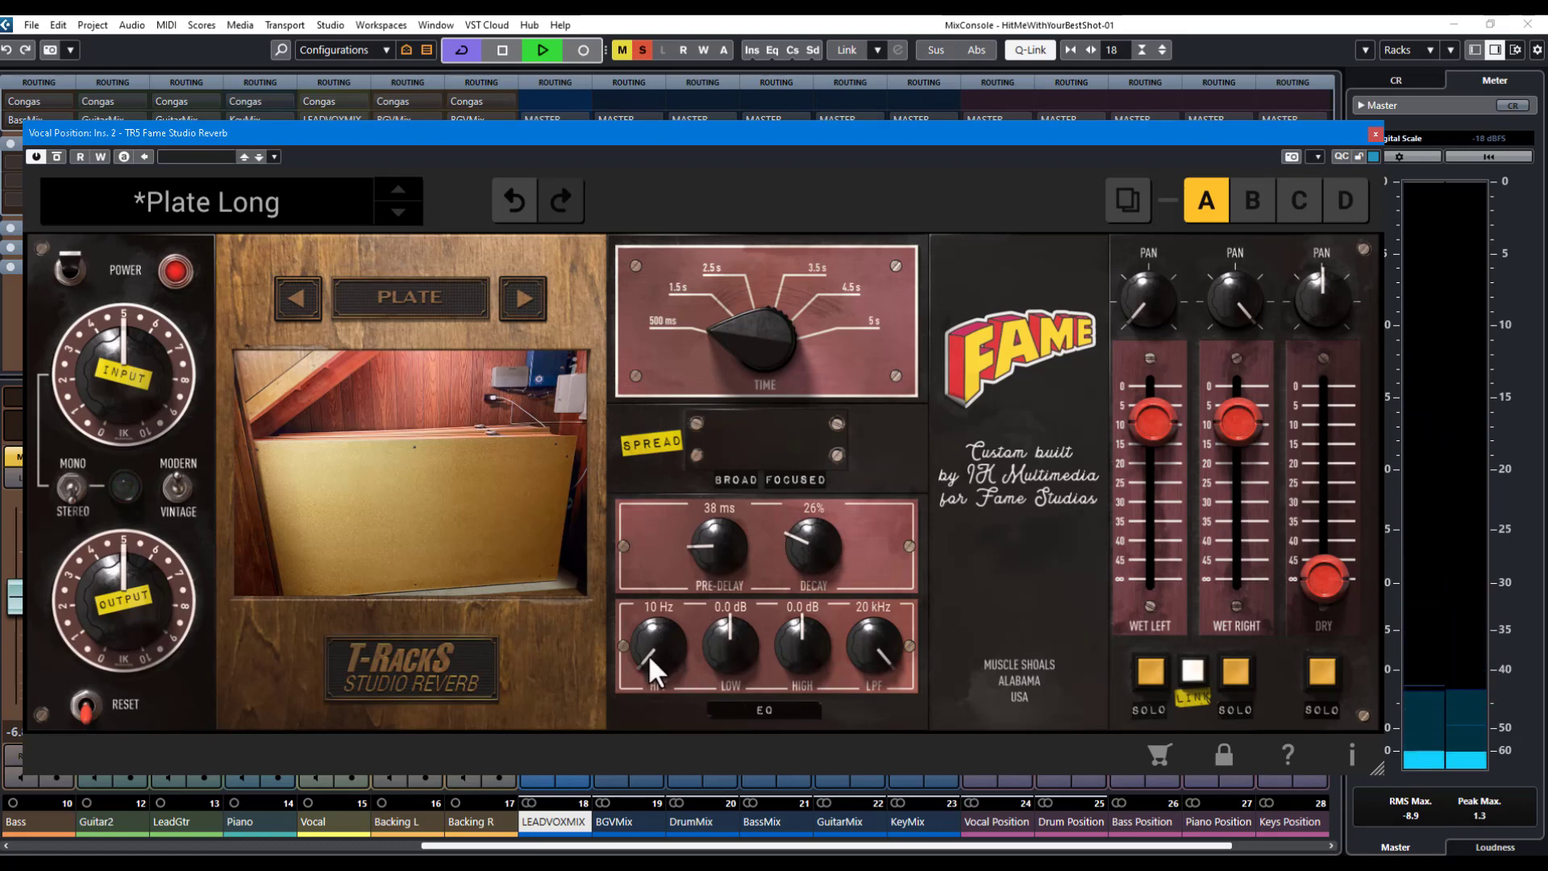
left_click_drag(649, 655, 649, 580)
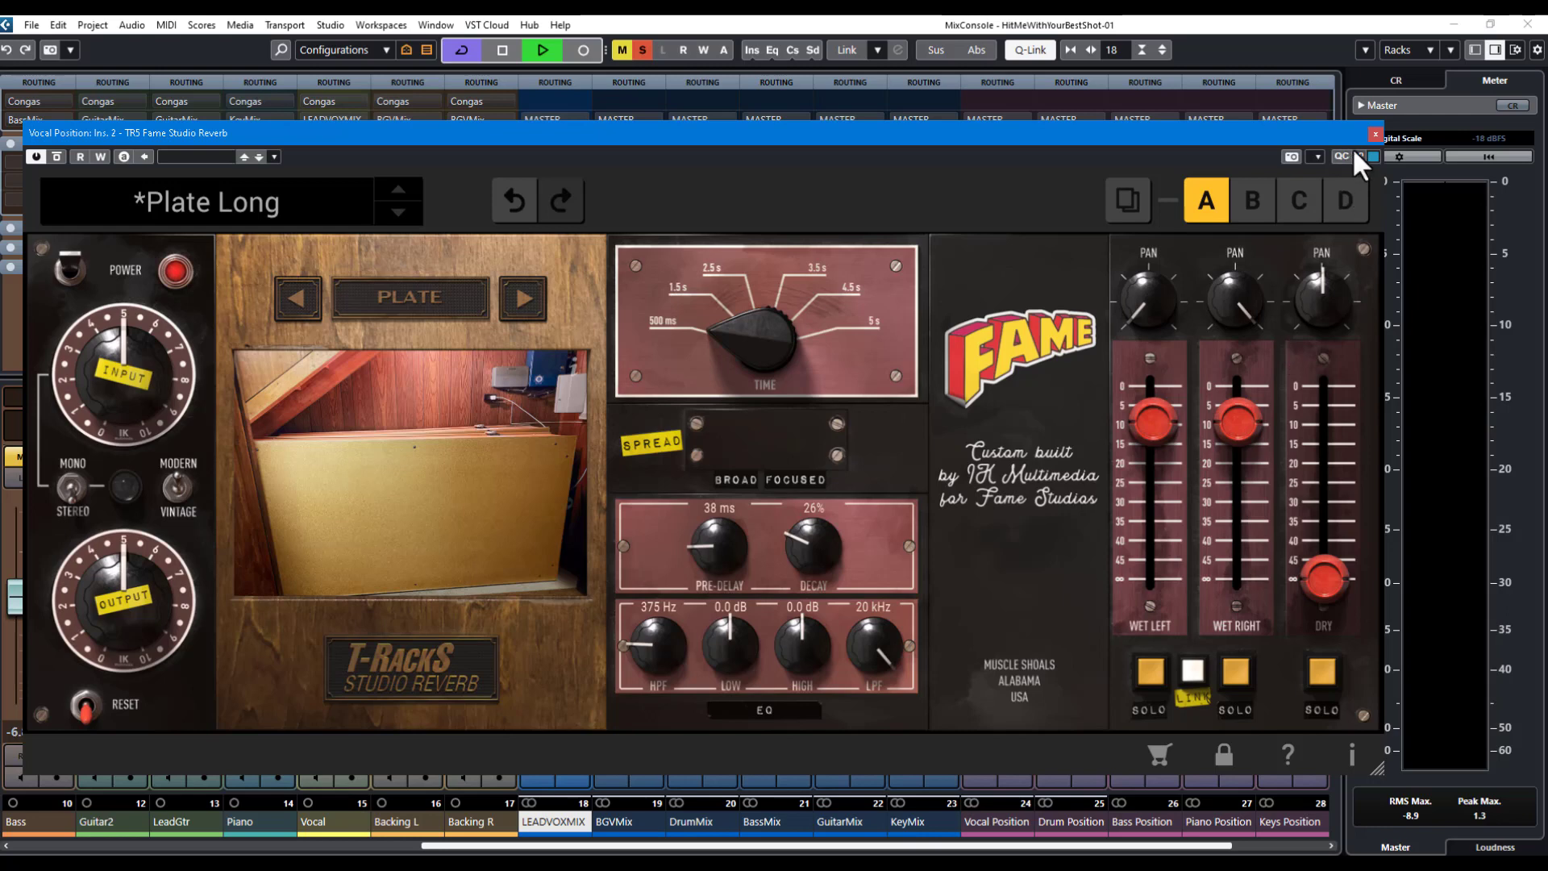
left_click(1375, 133)
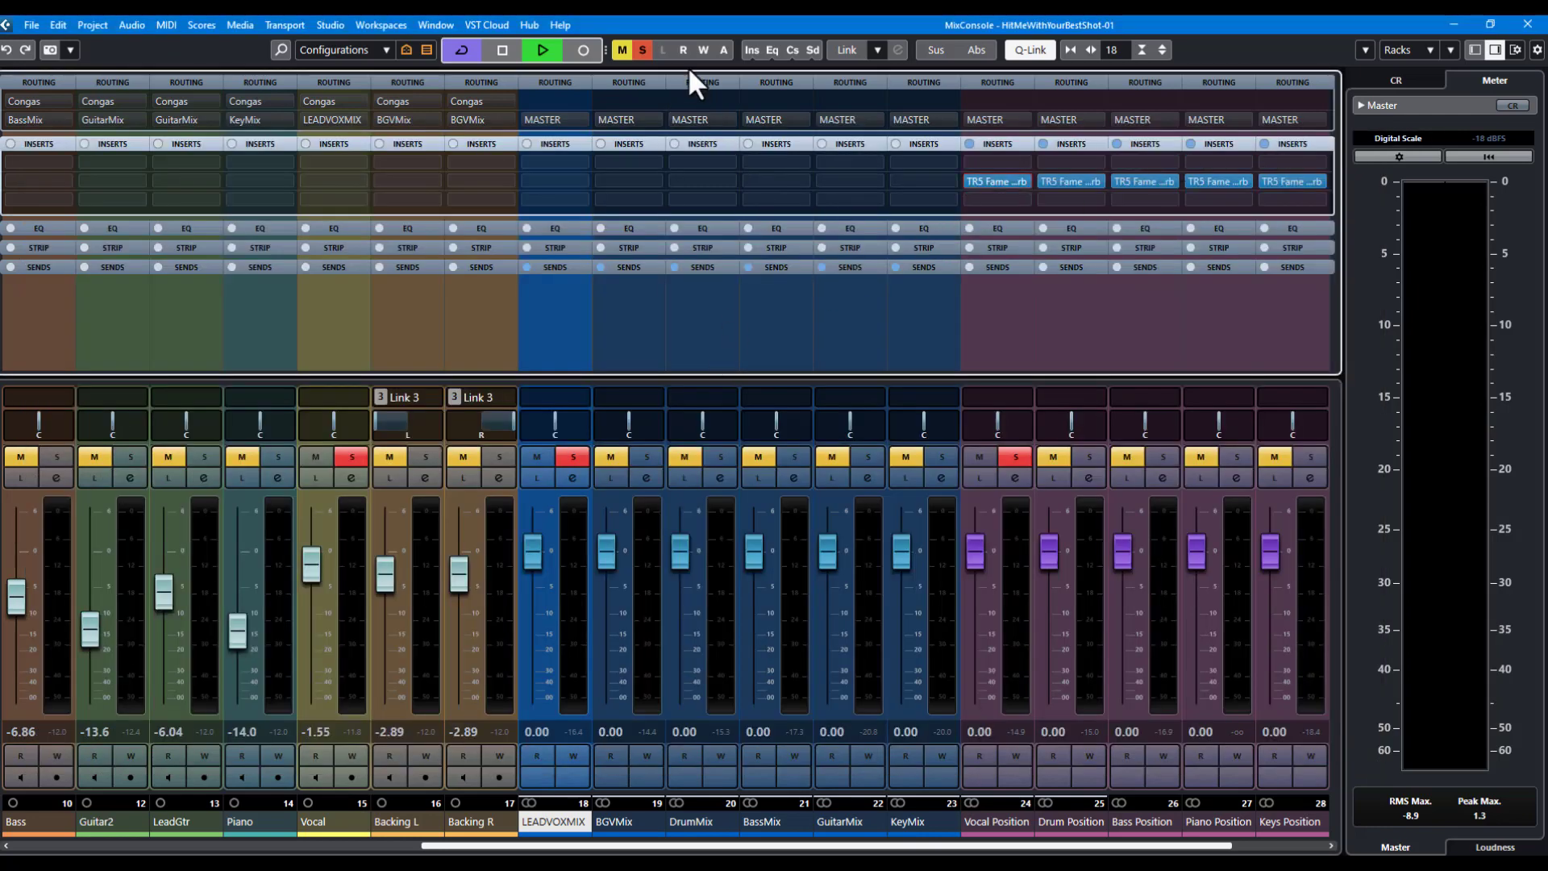
Reopen the Vocal Position reverb and load the Studio B Live Room Broad preset
mouse_move(971, 183)
left_click(986, 181)
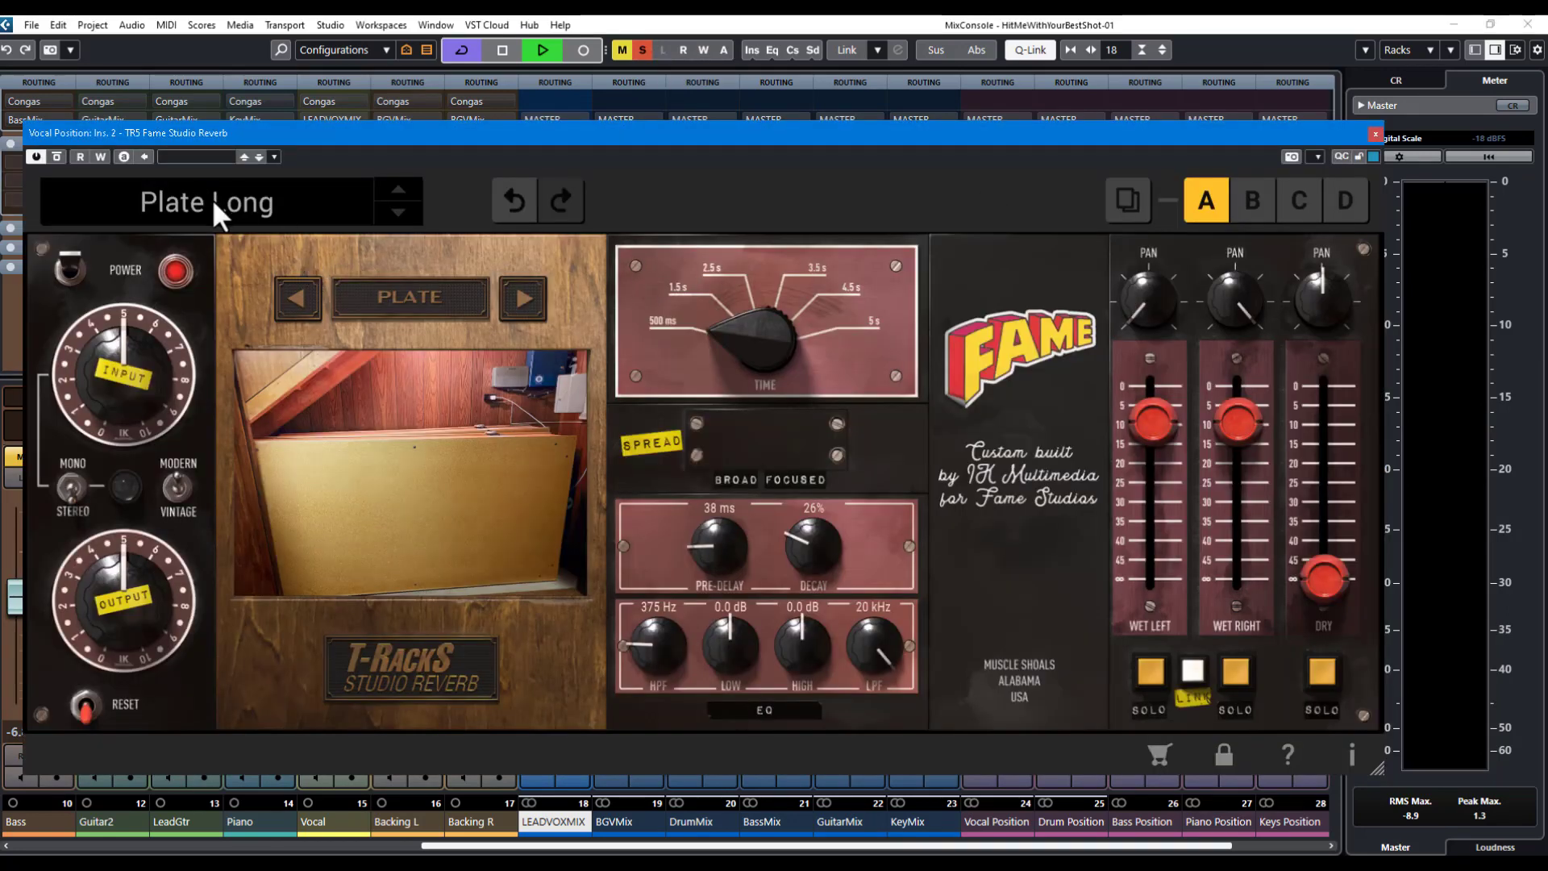
left_click(212, 198)
scroll(269, 370, "down", 4)
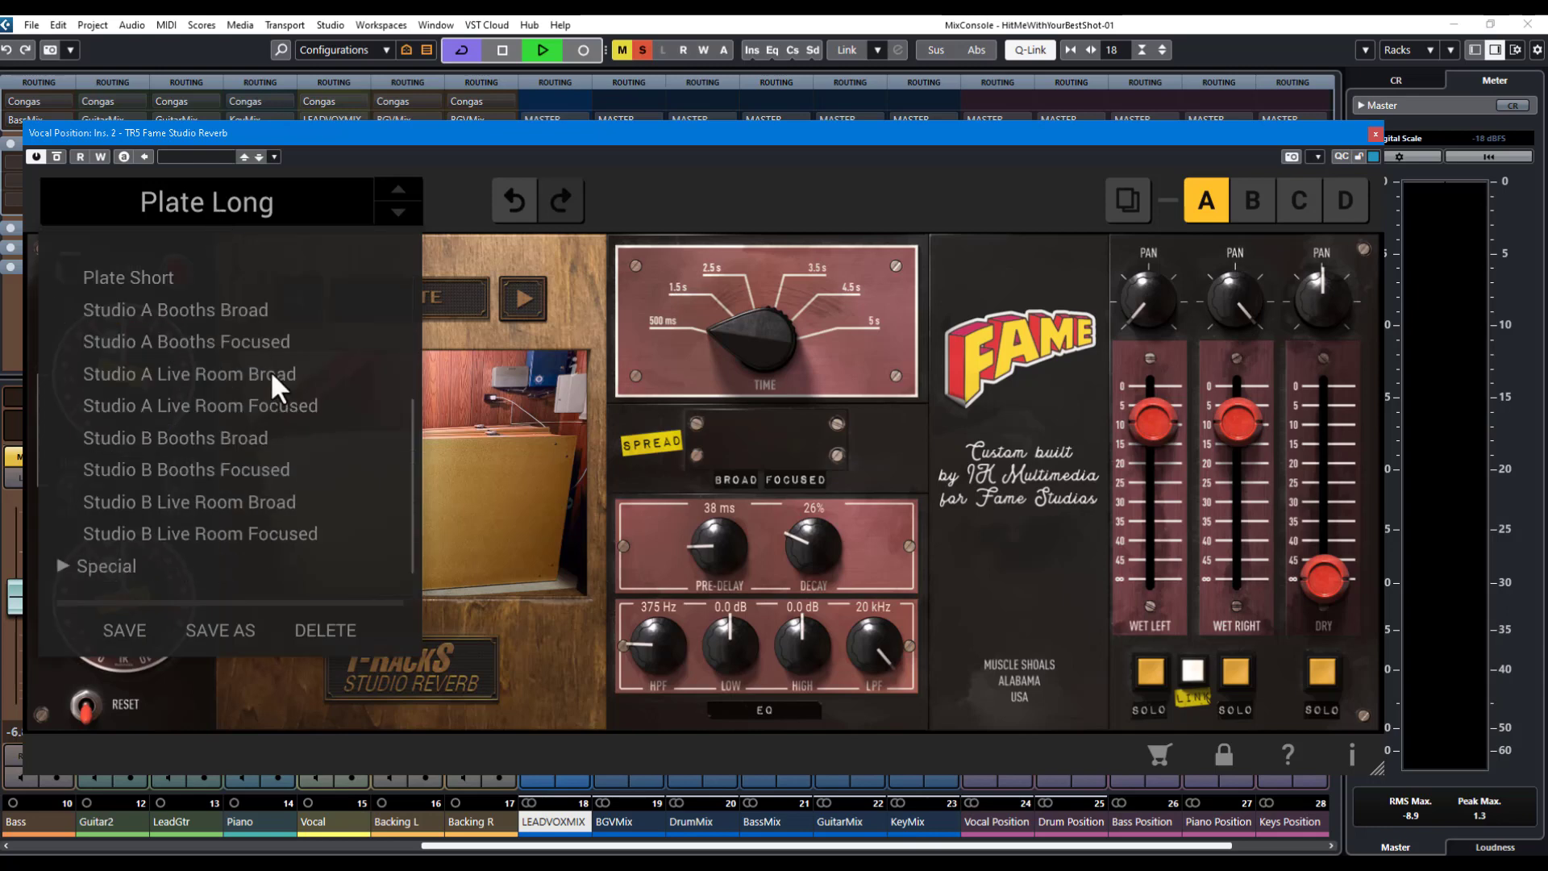
left_click(216, 504)
left_click(790, 193)
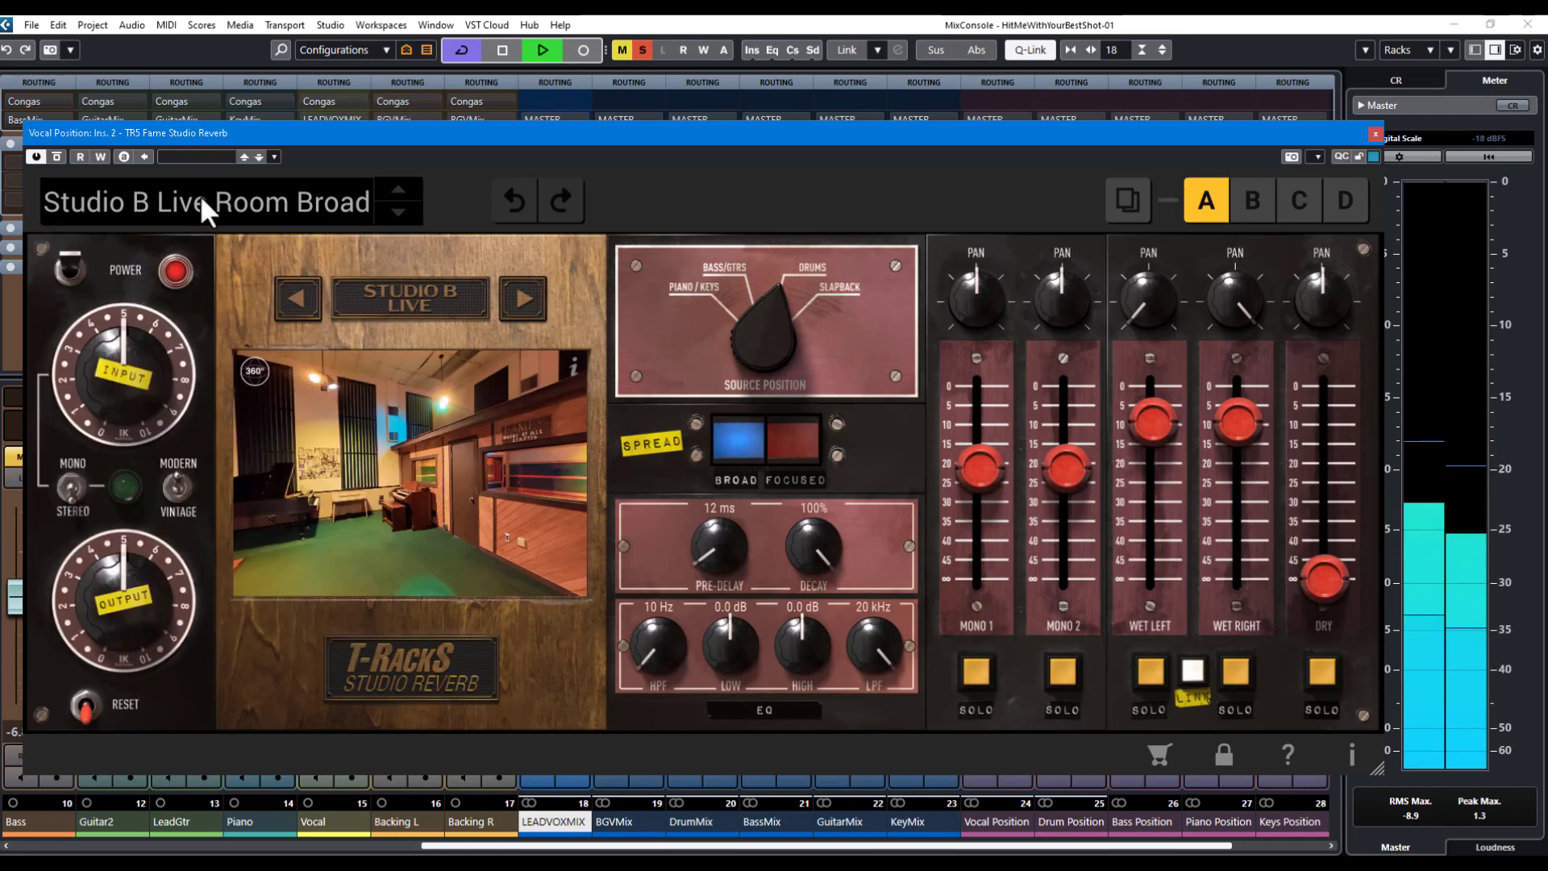
Load the Studio B Booths Broad preset, compare the Focused spread against Broad, and close the reverb with Broad selected
left_click(173, 200)
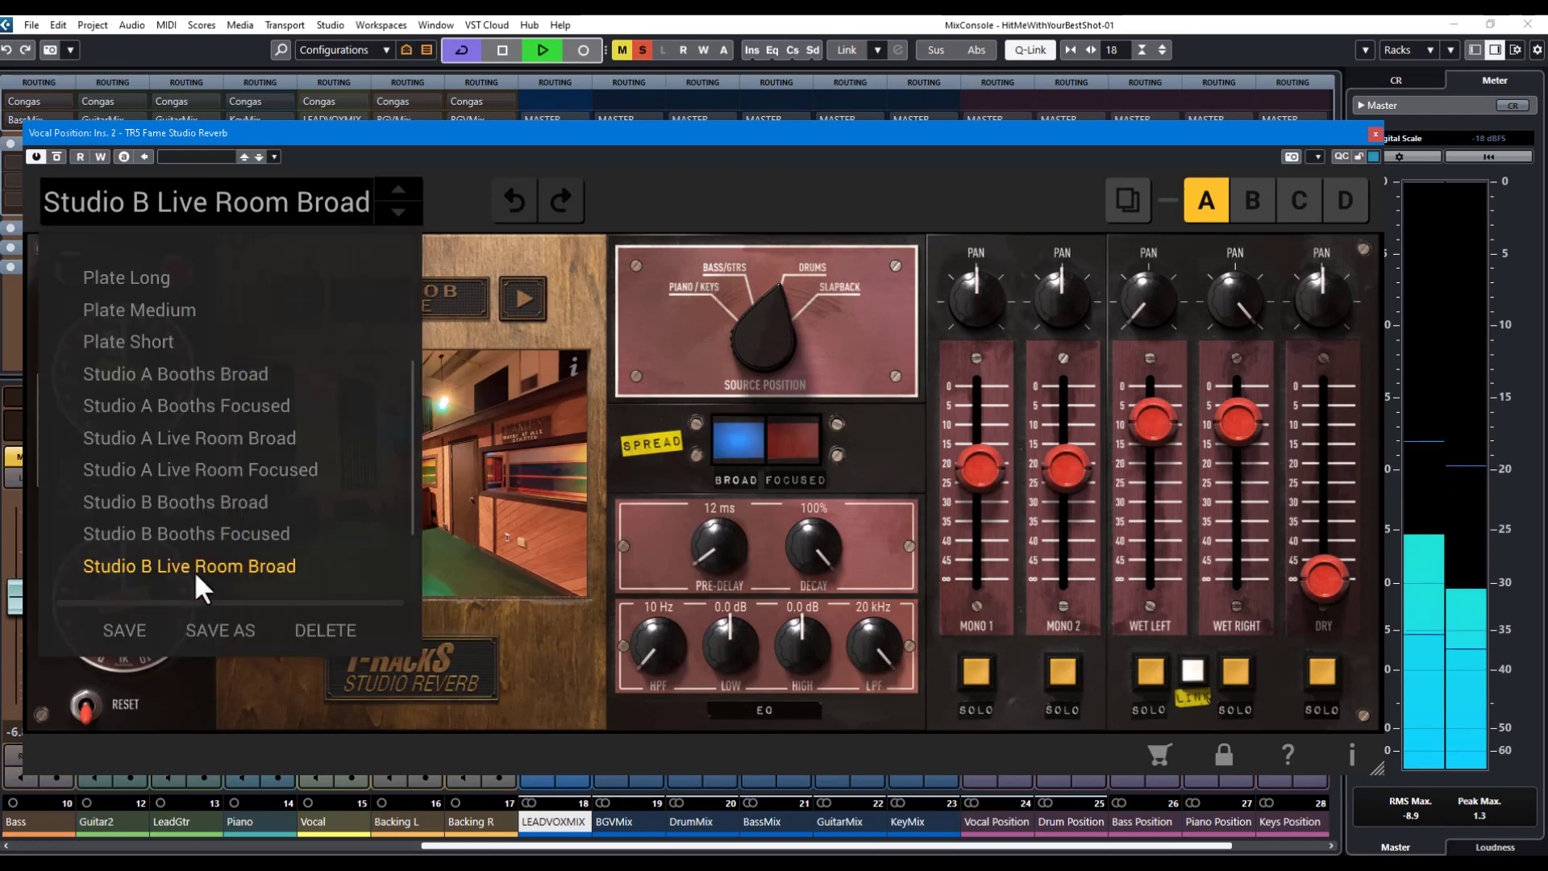
left_click(212, 503)
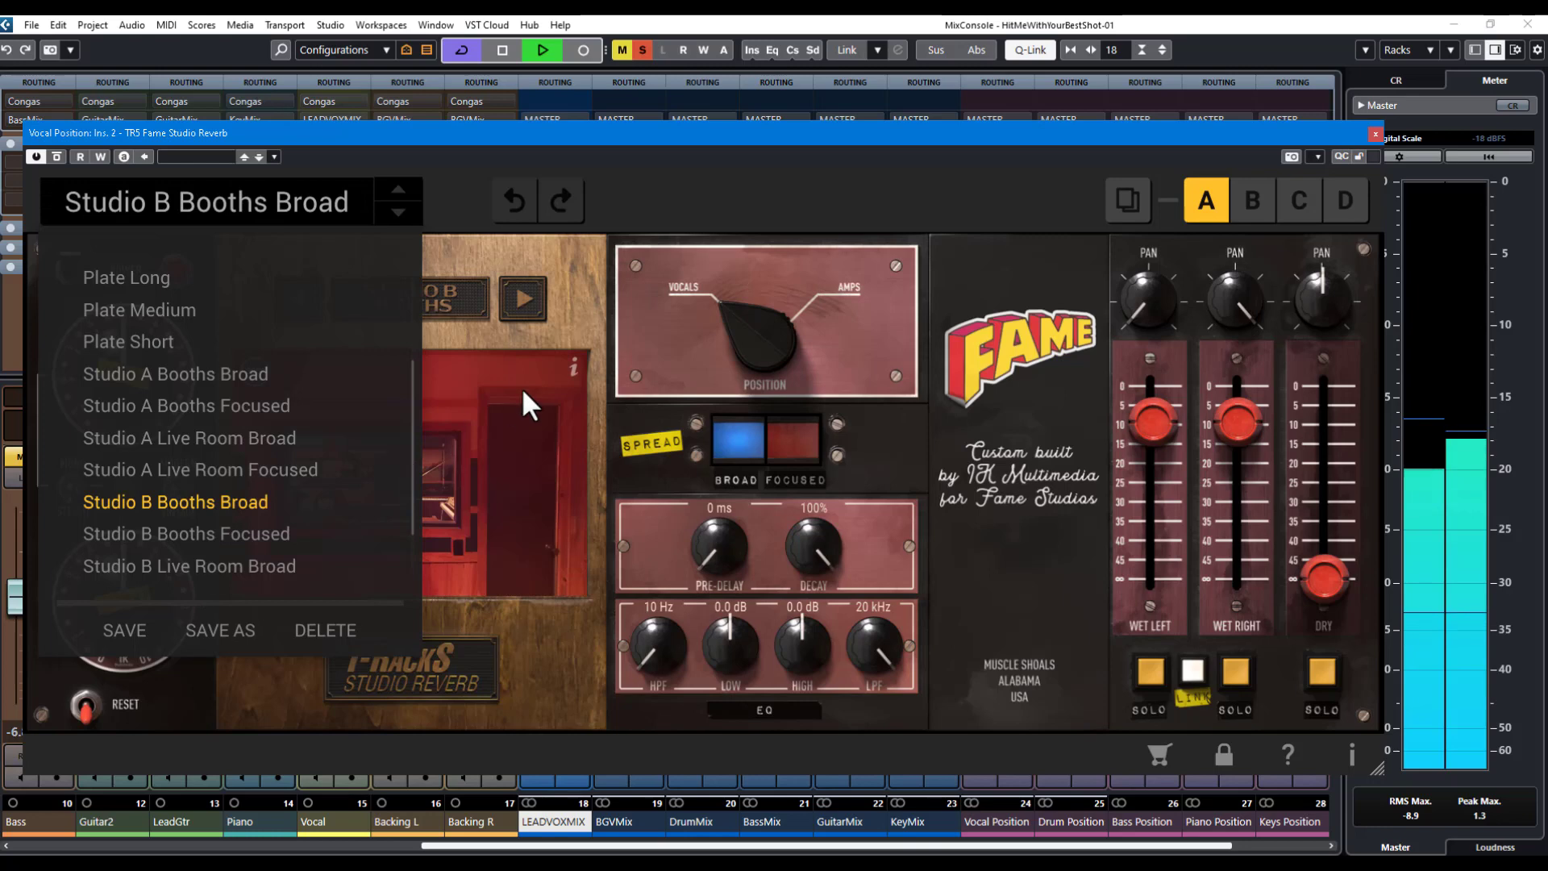
left_click(732, 169)
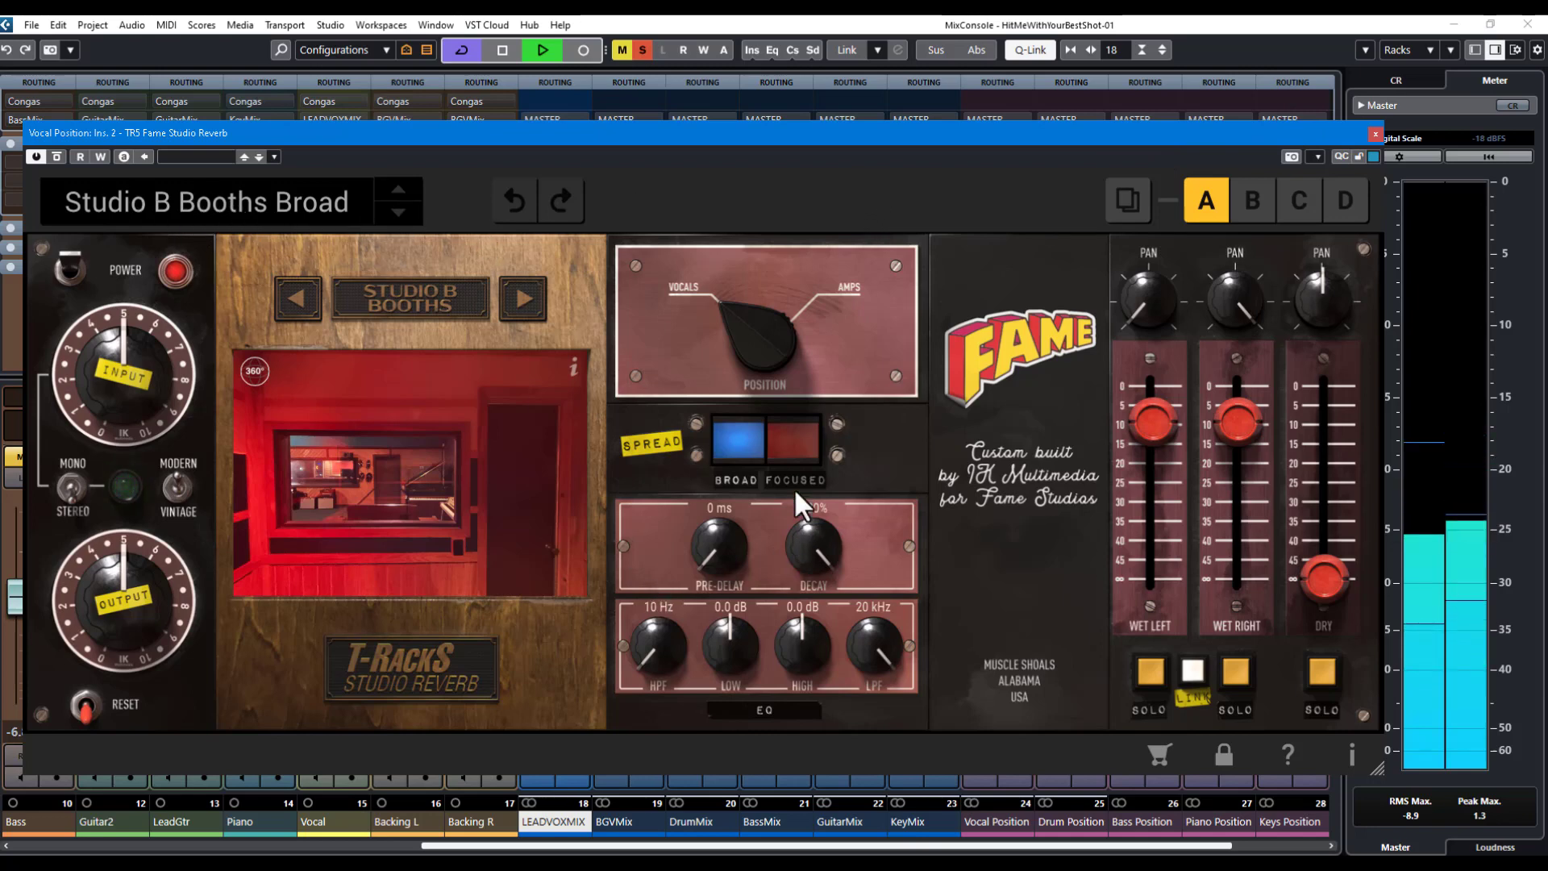
left_click(802, 451)
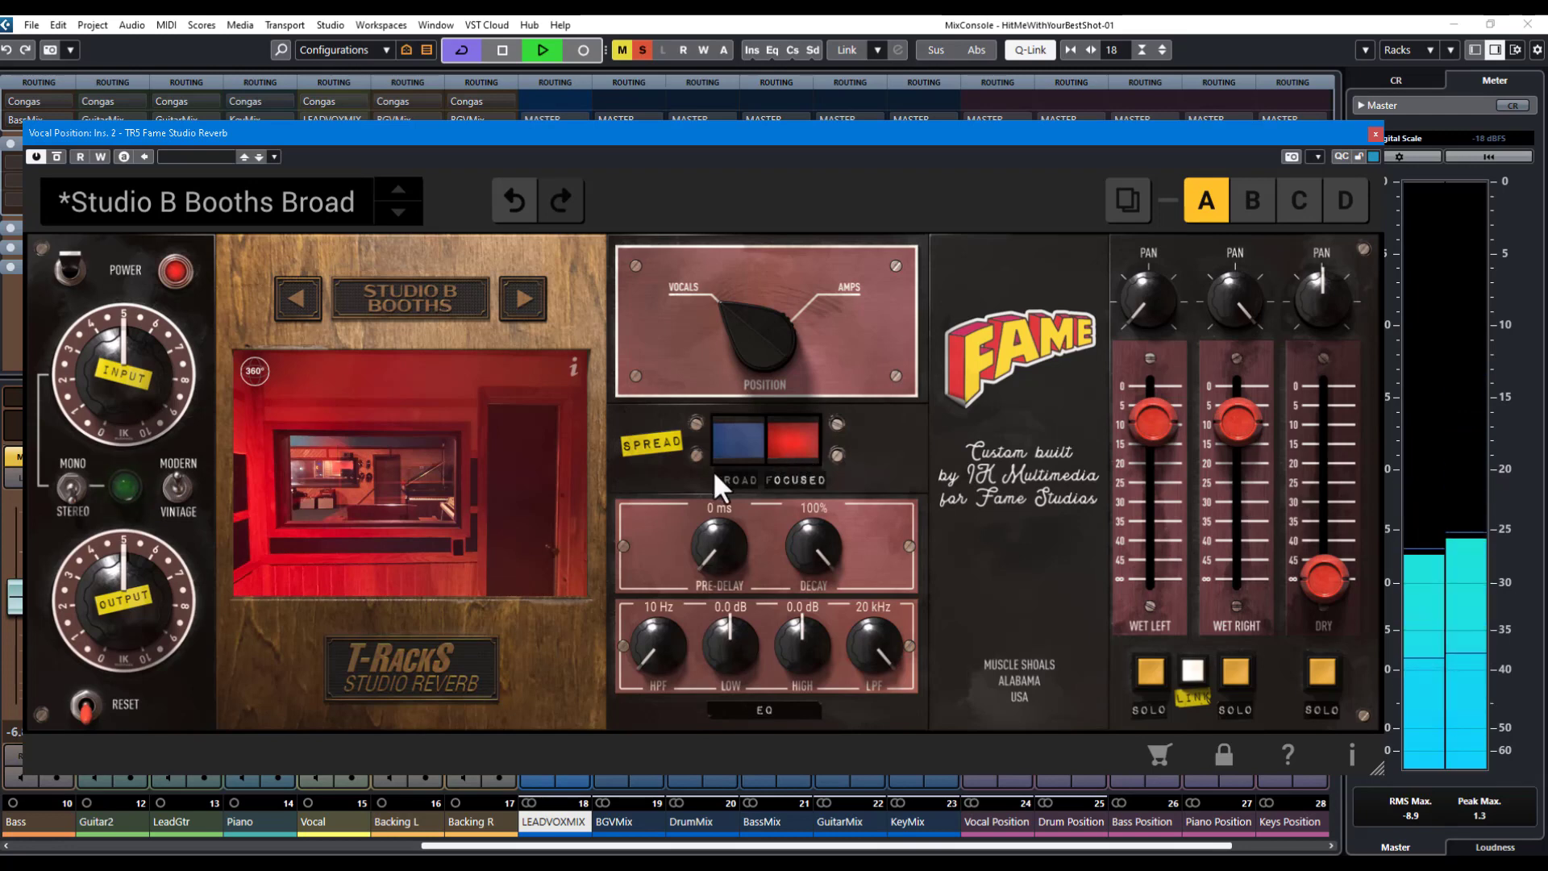
left_click(758, 441)
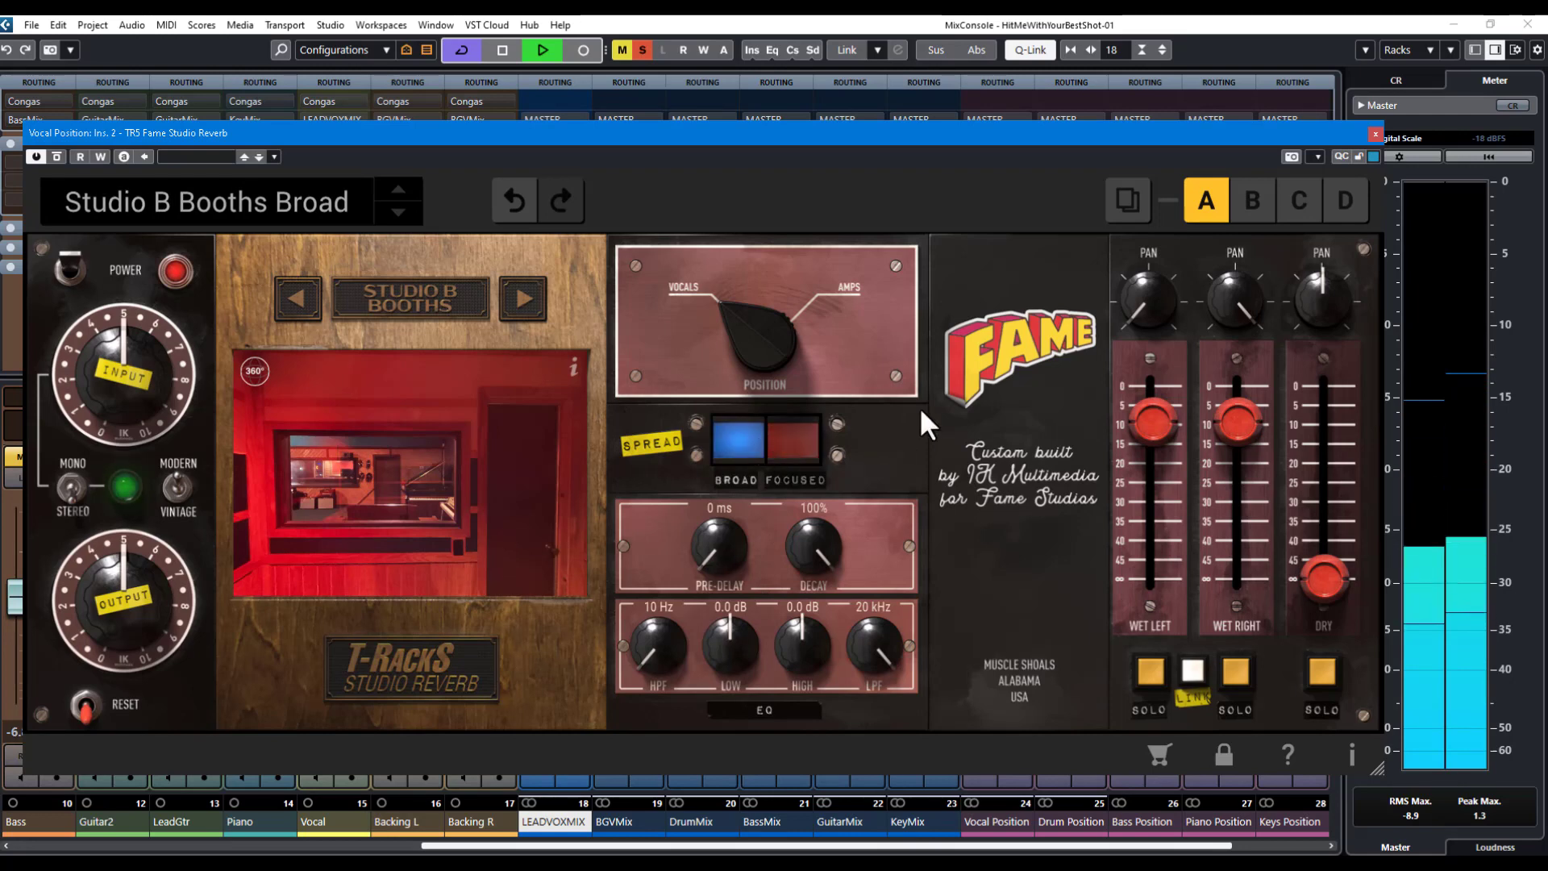
left_click(1376, 134)
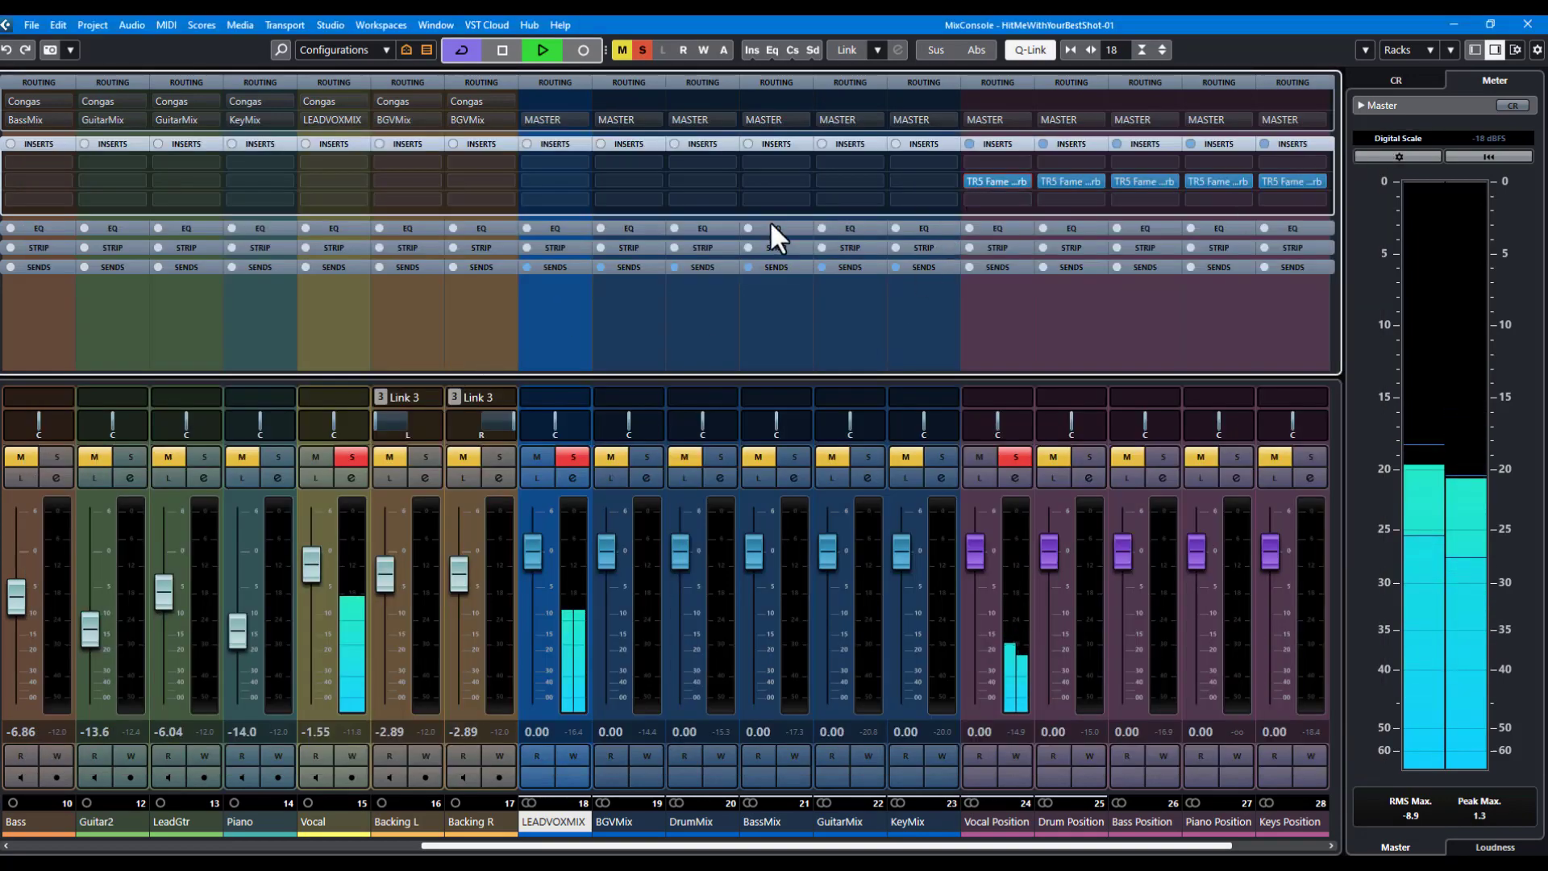
Clear all solo and mute states, and pan Backing L to L60 and Backing R to R79
left_click(643, 50)
left_click(623, 50)
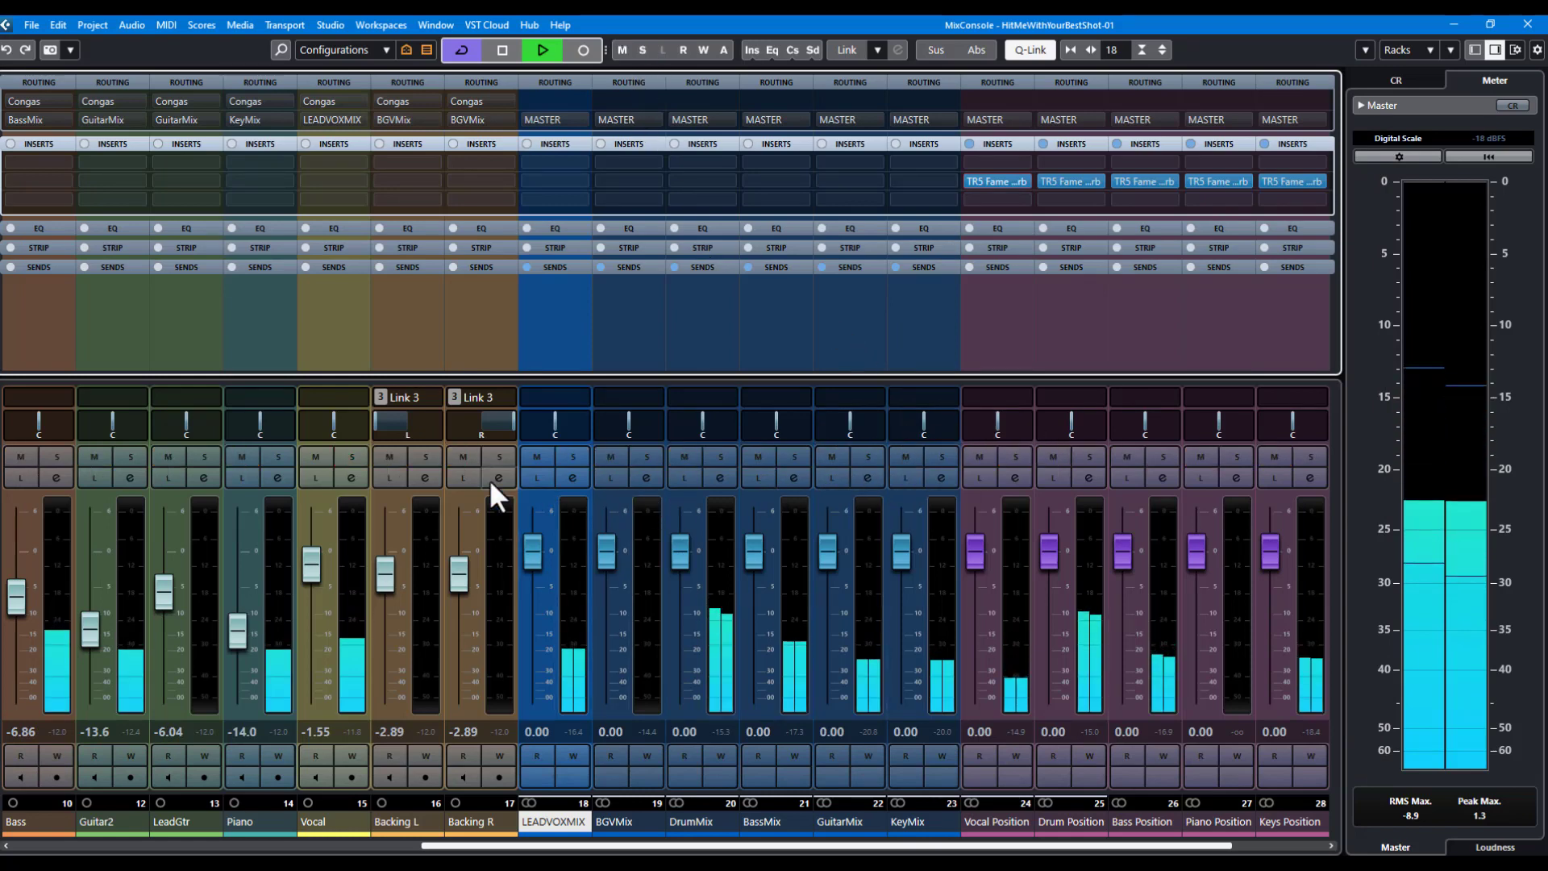
left_click_drag(384, 415, 479, 420)
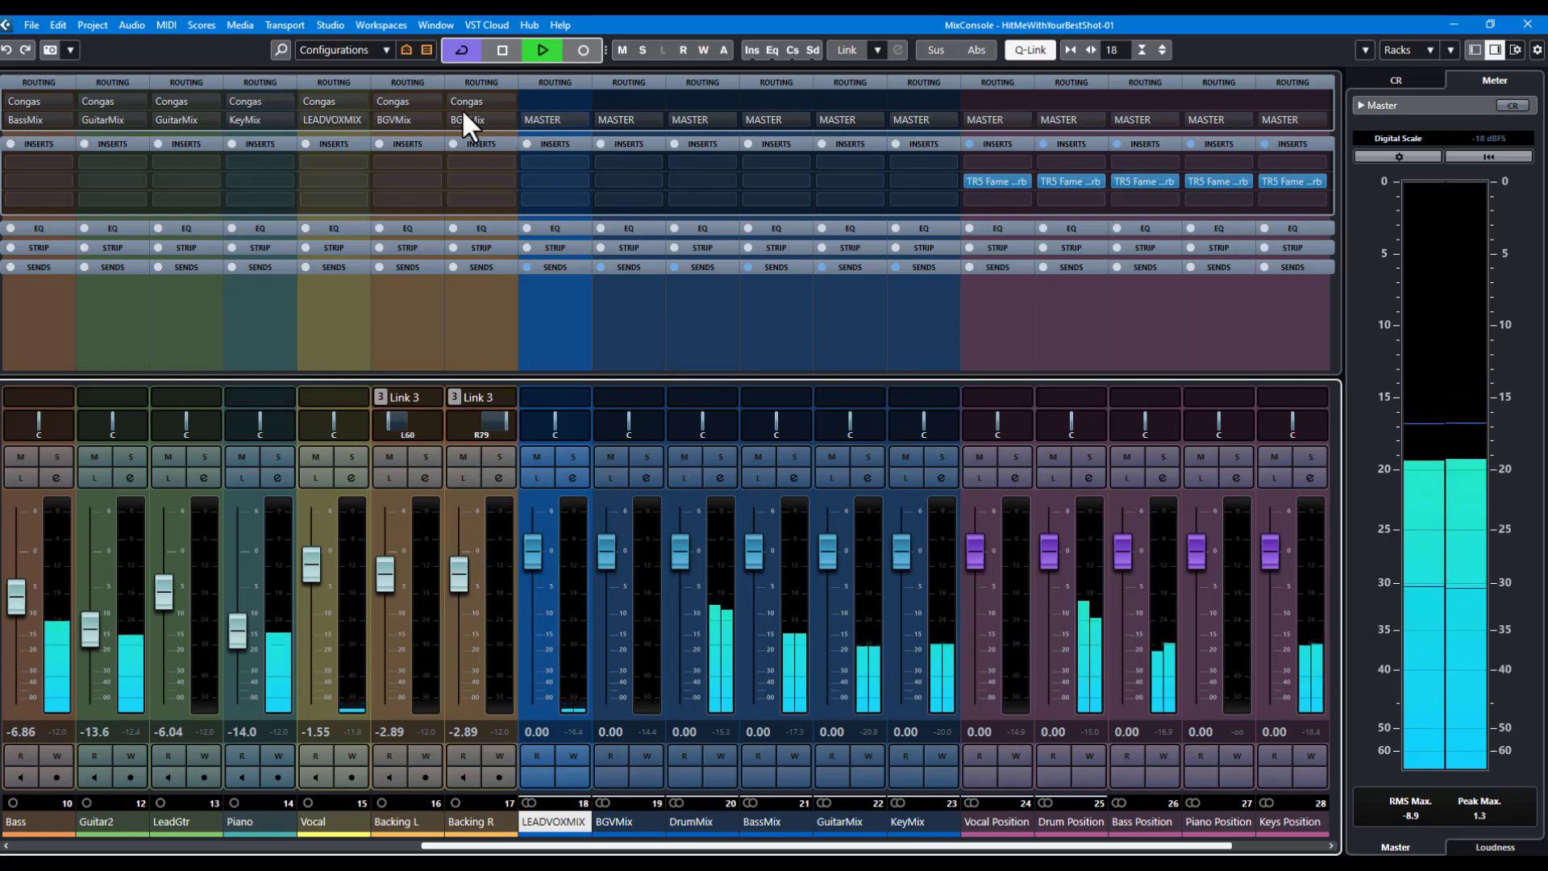